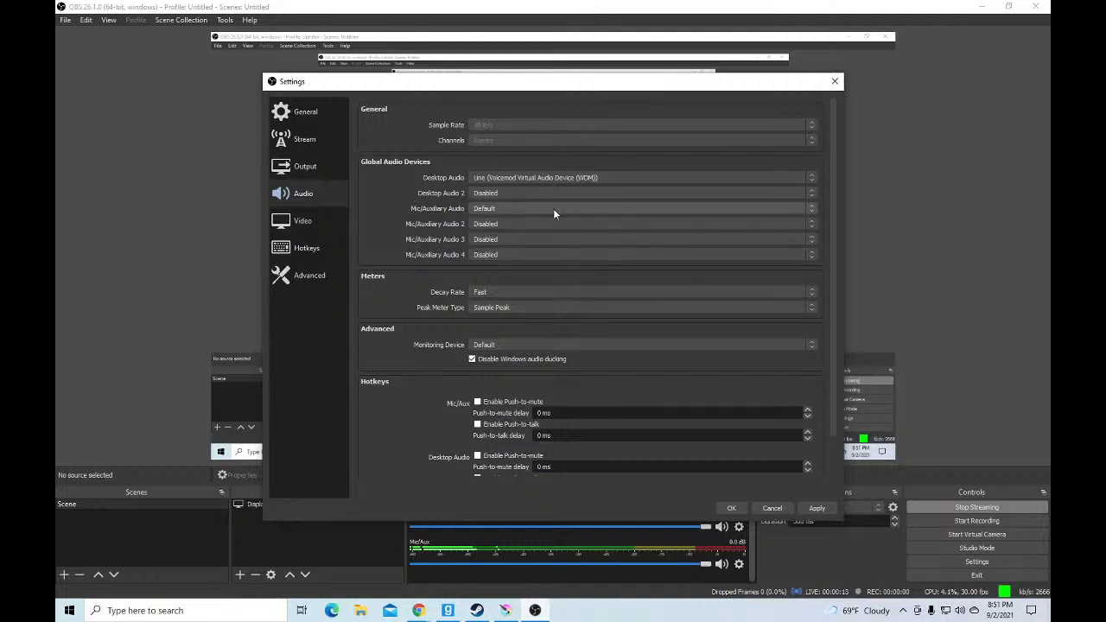
Review the global audio device settings and close the settings without saving any changes
scroll(552, 223, "down", 1)
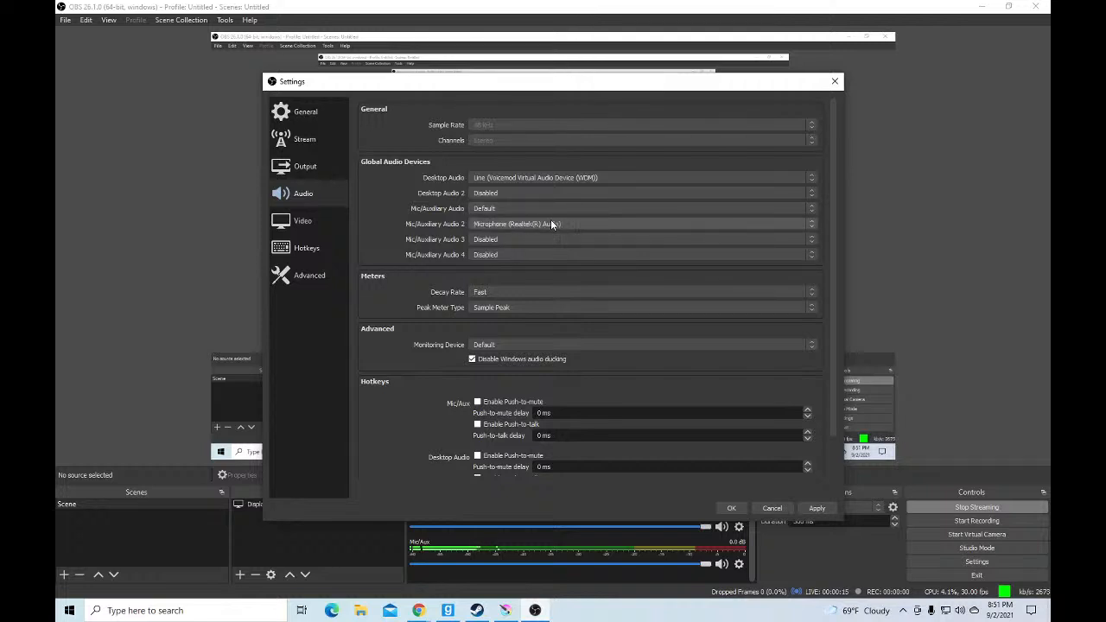
scroll(387, 332, "down", 2)
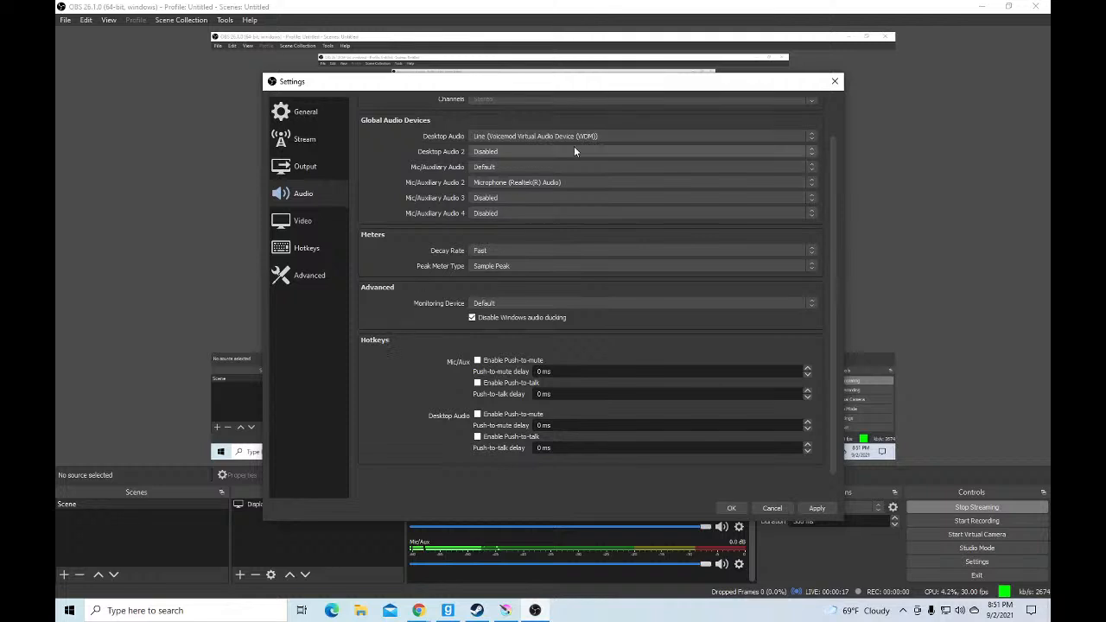
scroll(599, 155, "down", 2)
scroll(600, 155, "up", 1)
scroll(599, 154, "up", 1)
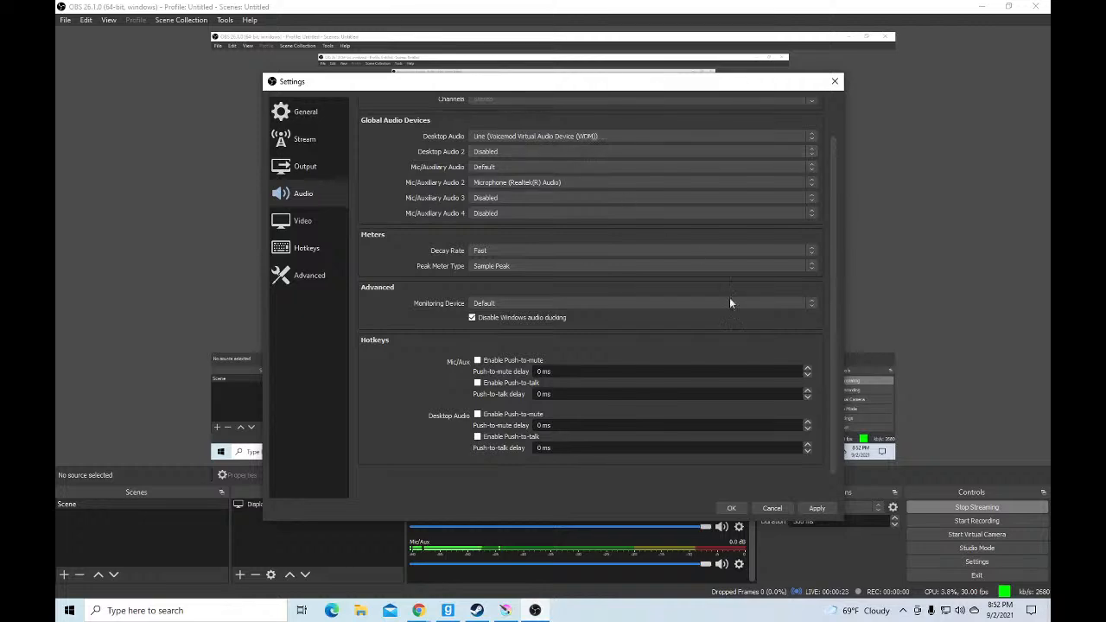
left_click(769, 509)
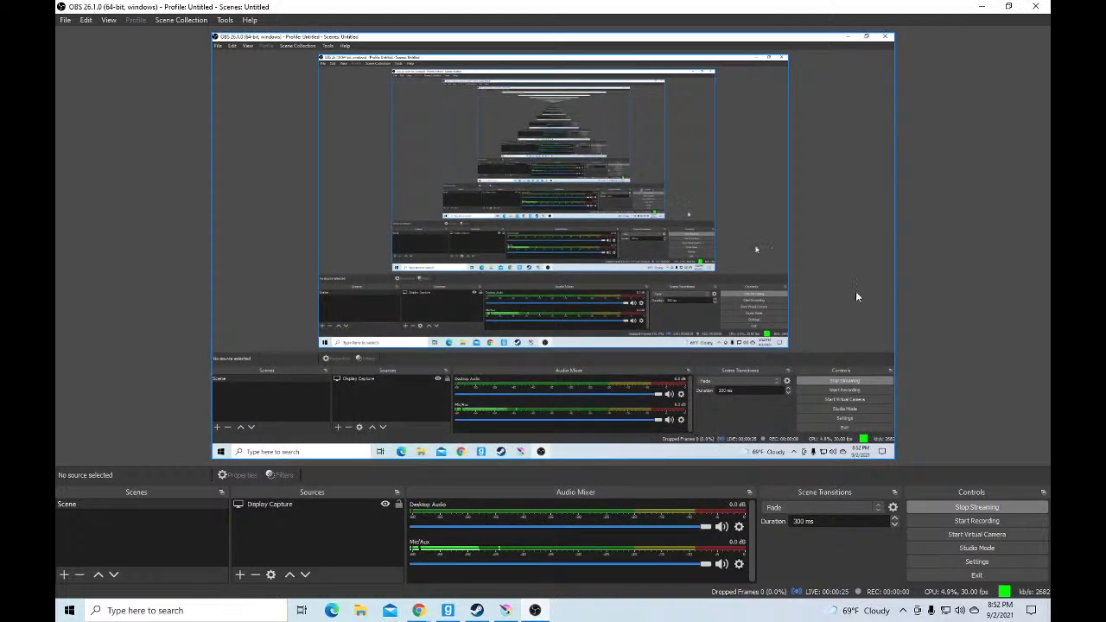
Minimize OBS and switch to the unsaved character drawing in Krita
left_click(982, 7)
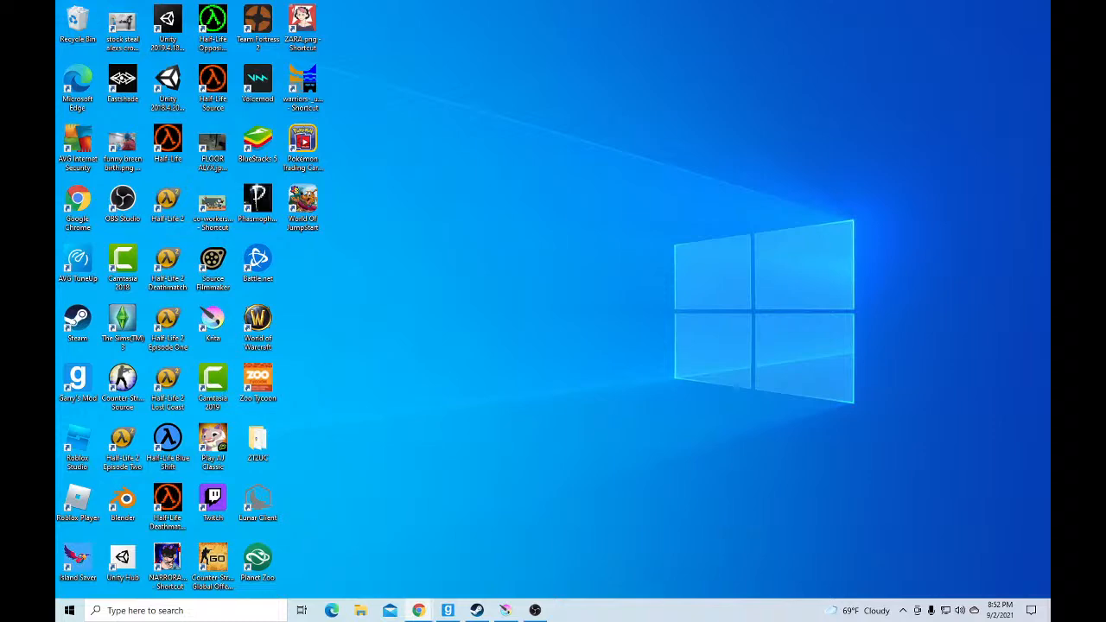
left_click(506, 610)
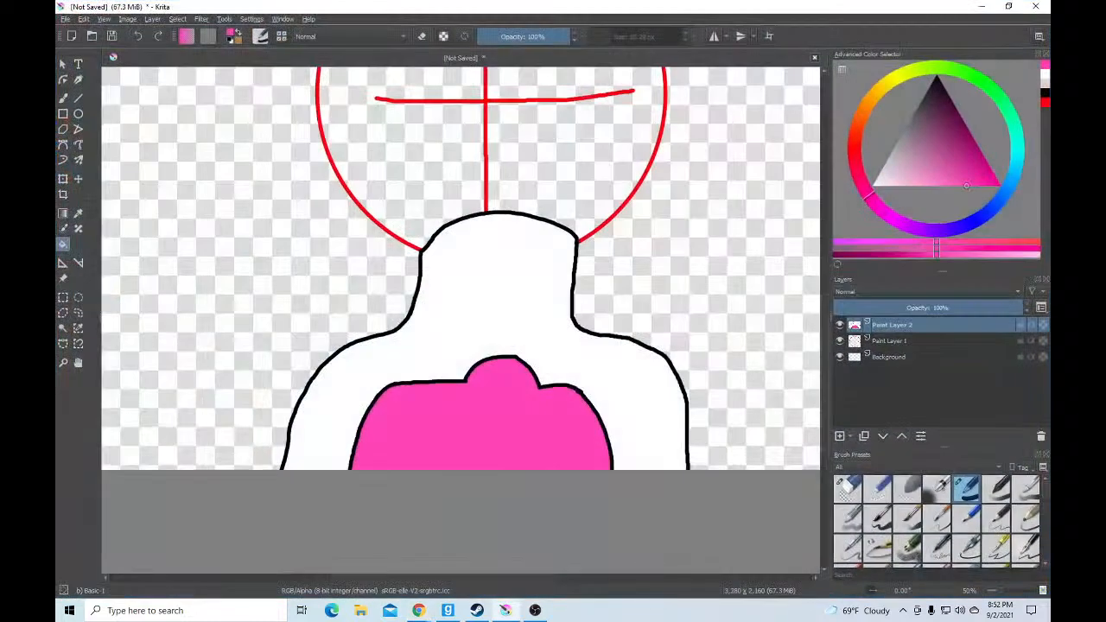
scroll(620, 221, "down", 3)
scroll(660, 170, "up", 3)
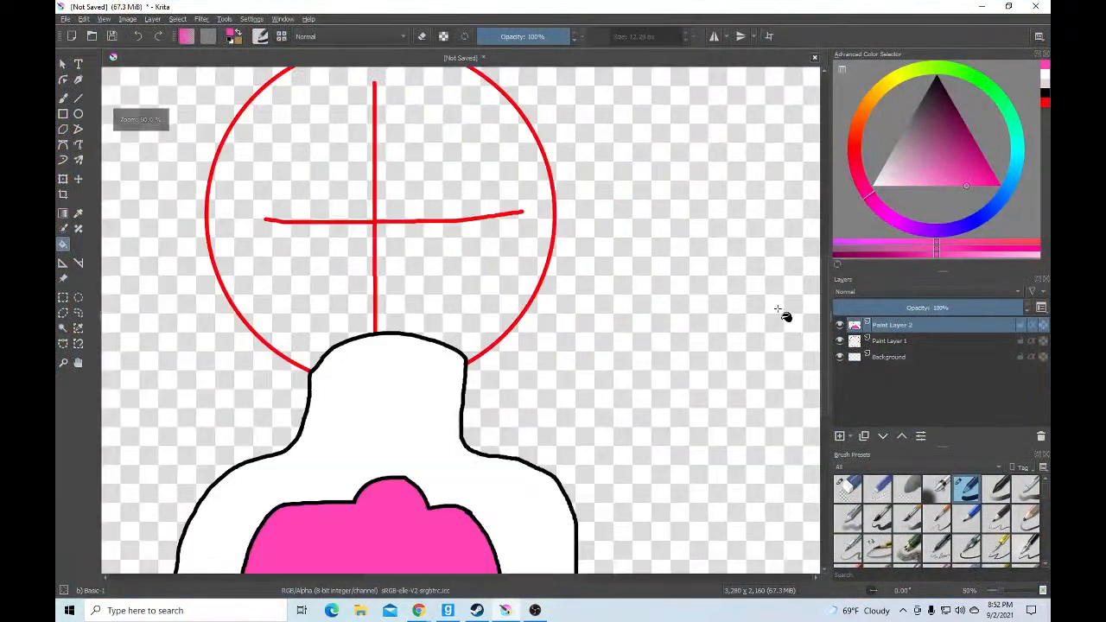
Hide the body layer, Paint Layer 2, and add a new paint layer above it for black freehand brush lines
left_click(839, 325)
left_click(839, 437)
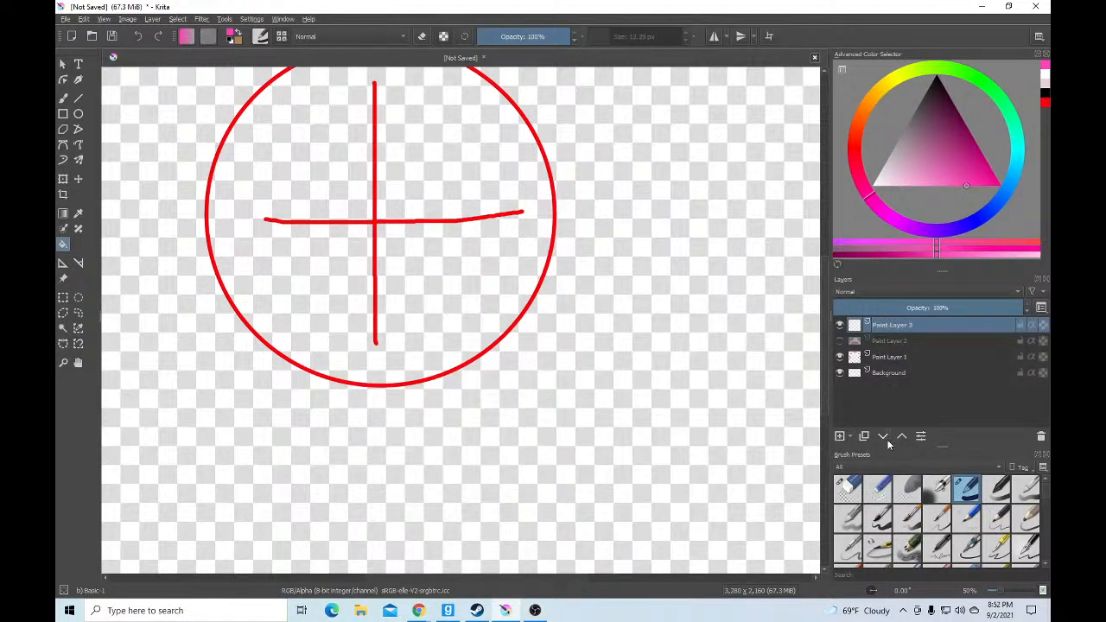
left_click(62, 98)
left_click_drag(952, 178, 908, 2)
scroll(436, 244, "down", 2)
scroll(422, 211, "up", 2)
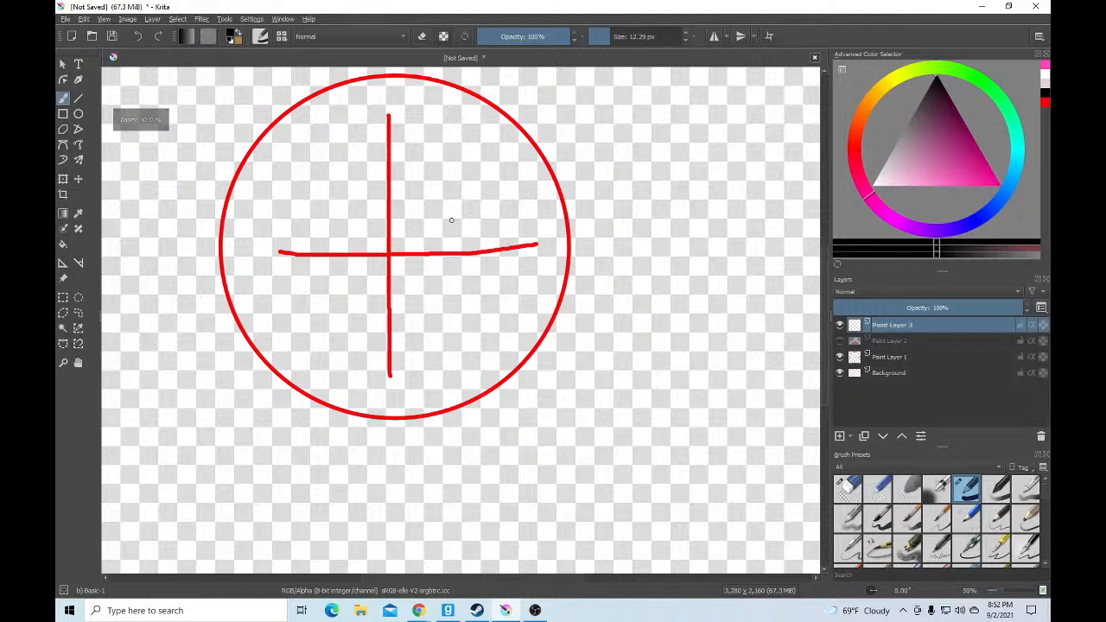
scroll(466, 226, "down", 1)
scroll(528, 246, "up", 1)
mouse_move(530, 253)
left_mouse_down()
mouse_move(553, 223)
mouse_move(611, 201)
mouse_move(675, 233)
mouse_move(691, 284)
mouse_move(682, 337)
left_mouse_up()
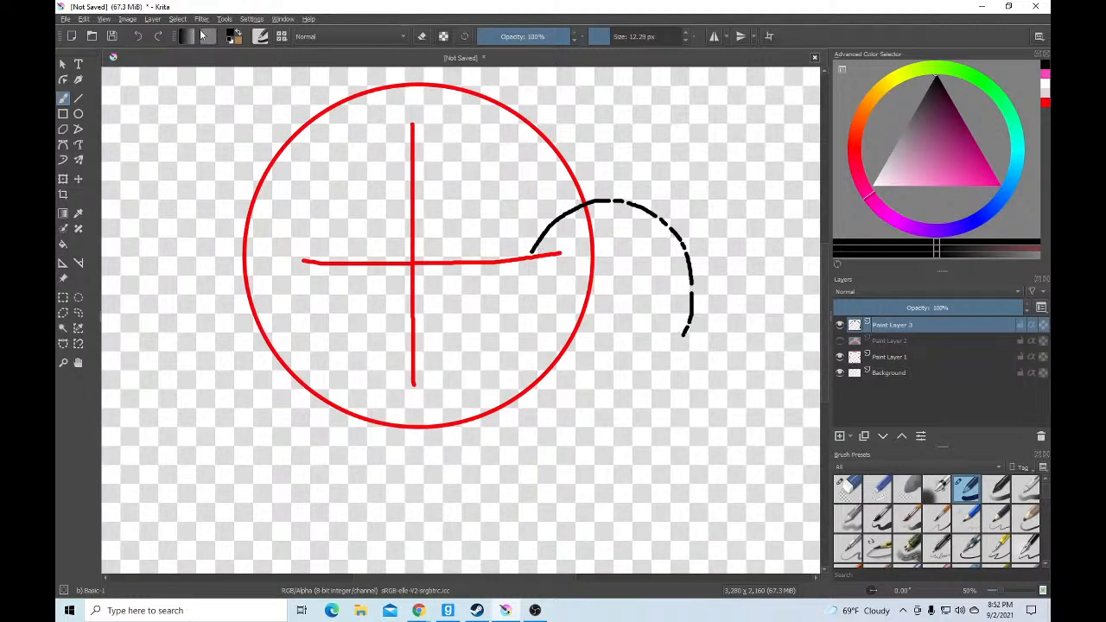
left_click(136, 37)
left_click(136, 36)
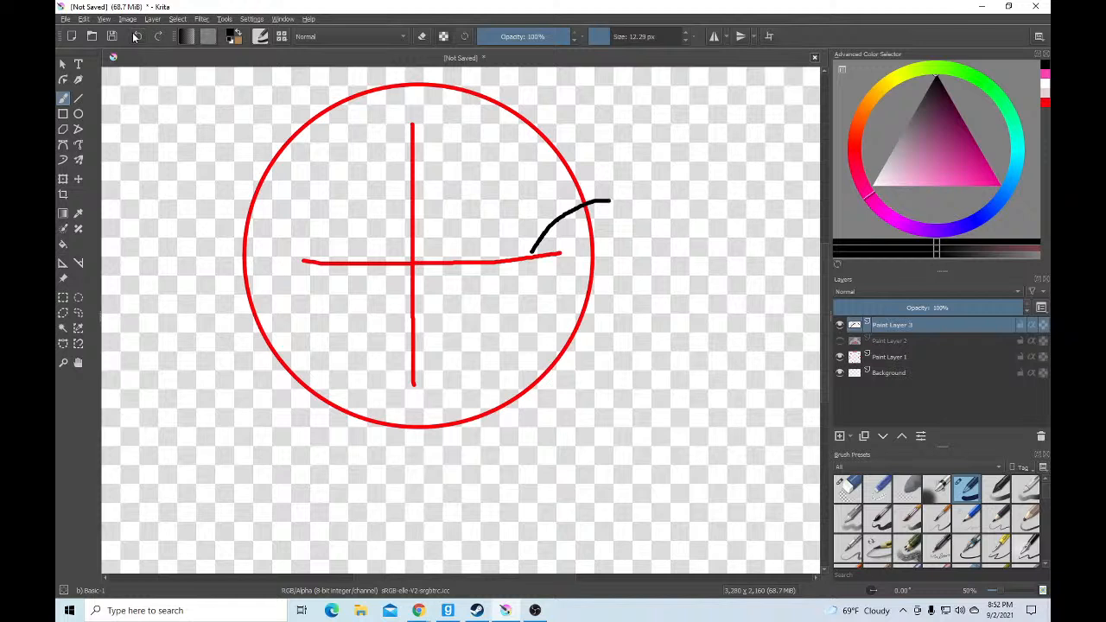
left_click(136, 37)
Outline the puffy right cheek in black from the horizontal guide to the circle's lowest point, closing the gaps in the line
scroll(602, 133, "up", 1)
mouse_move(508, 310)
left_mouse_down()
mouse_move(642, 212)
mouse_move(698, 262)
mouse_move(684, 404)
mouse_move(649, 427)
mouse_move(664, 445)
mouse_move(650, 486)
mouse_move(554, 507)
mouse_move(555, 518)
mouse_move(533, 526)
mouse_move(367, 528)
left_mouse_up()
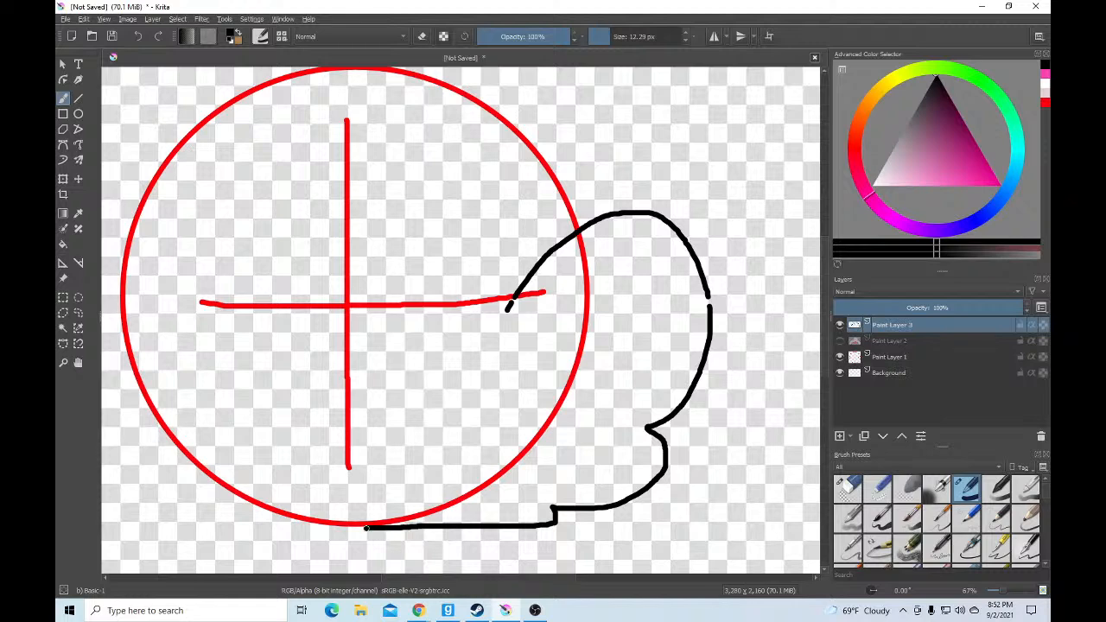
scroll(633, 355, "up", 6)
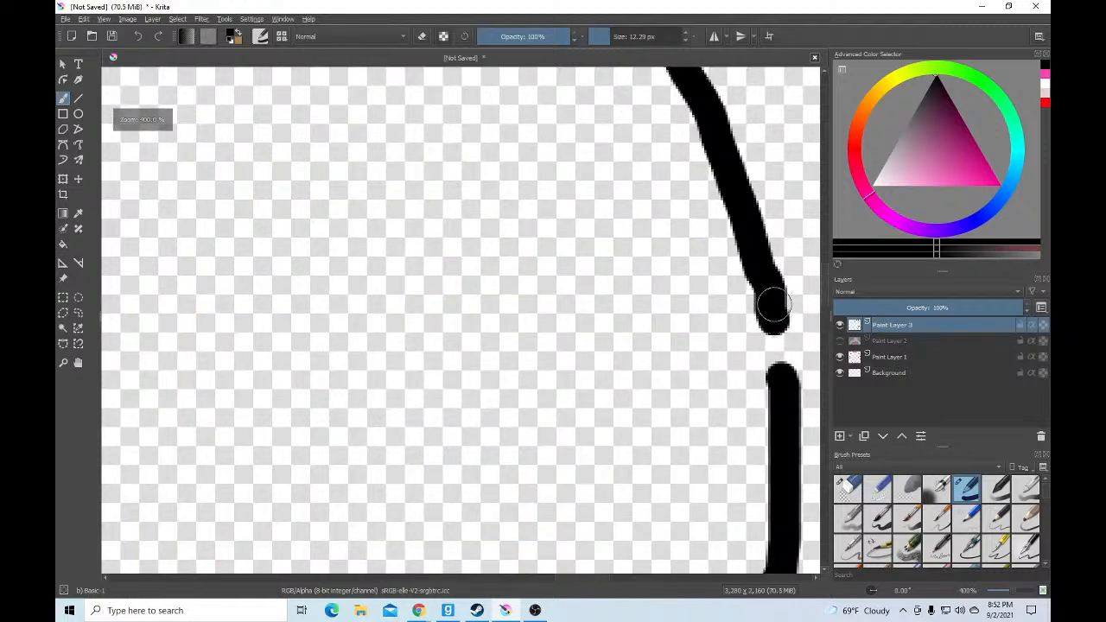
left_click_drag(774, 356, 776, 386)
scroll(778, 333, "down", 5)
scroll(612, 318, "up", 3)
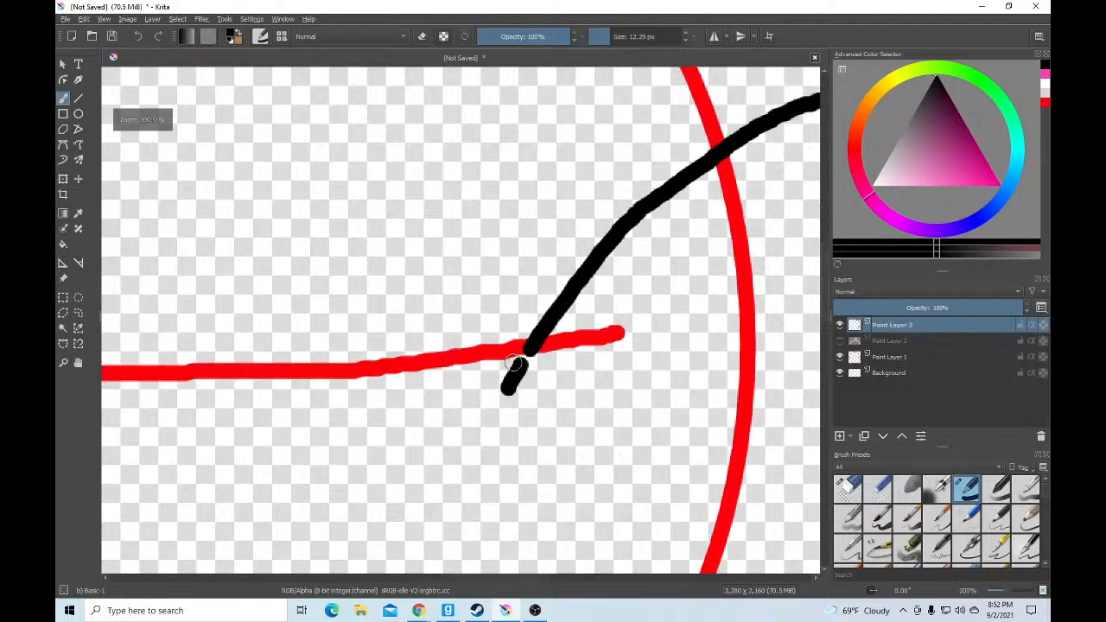
left_click_drag(532, 345, 515, 377)
Outline the matching left cheek in black, from the left edge of the guide circle around to the right cheek's end
scroll(532, 346, "down", 6)
scroll(415, 373, "up", 2)
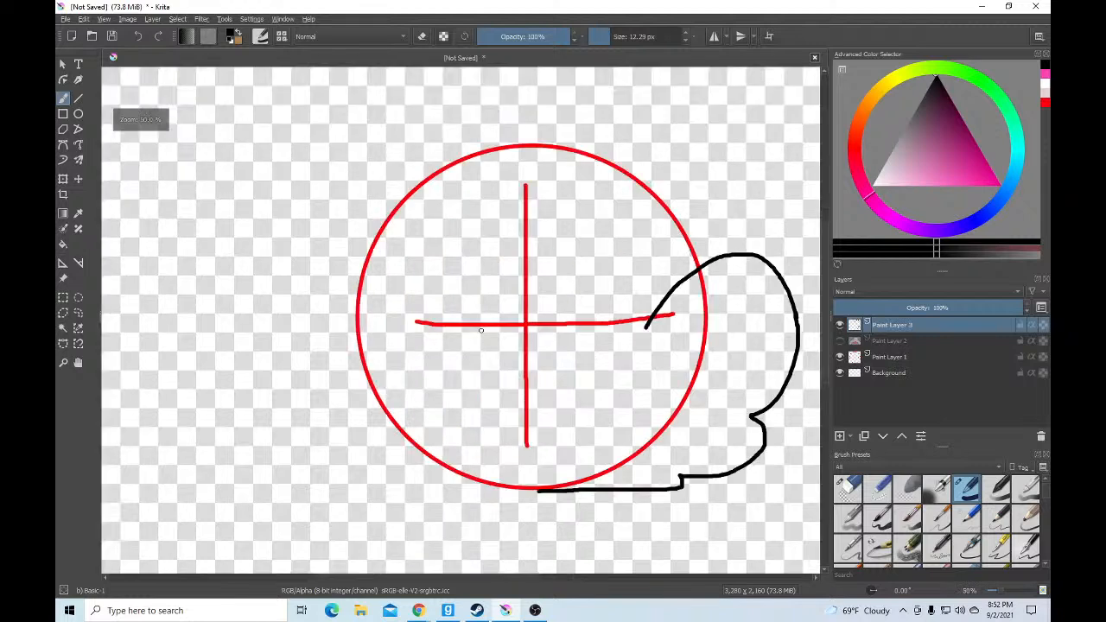
mouse_move(389, 319)
left_mouse_down()
mouse_move(312, 296)
mouse_move(283, 320)
mouse_move(265, 382)
mouse_move(287, 437)
mouse_move(357, 454)
mouse_move(341, 460)
mouse_move(339, 476)
mouse_move(413, 483)
mouse_move(414, 503)
mouse_move(539, 490)
left_mouse_up()
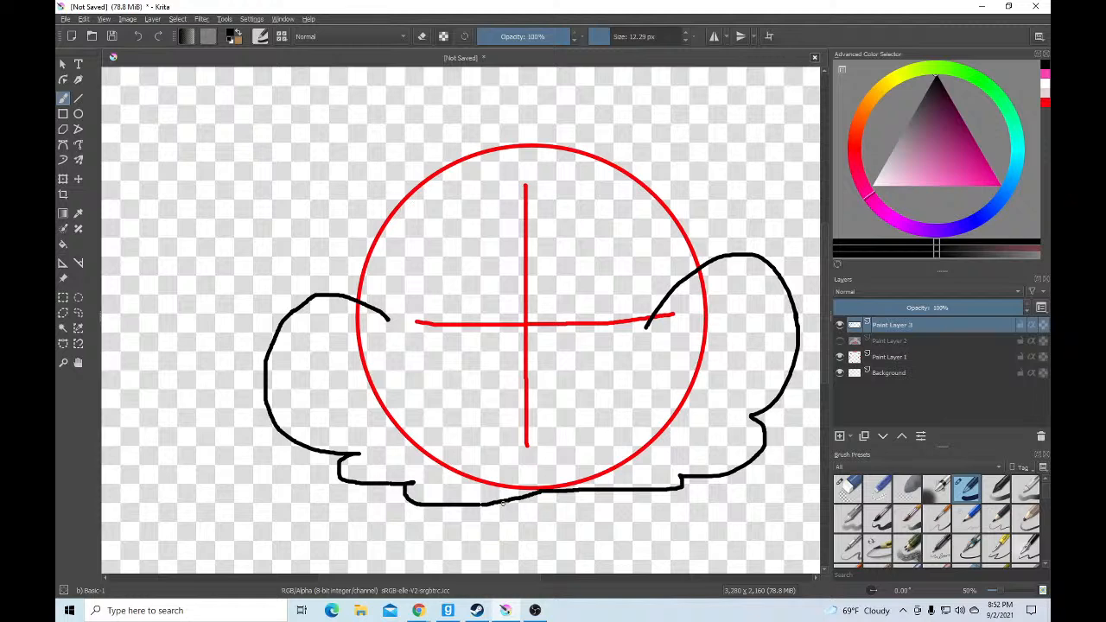
scroll(504, 503, "up", 5)
scroll(329, 478, "down", 8)
scroll(406, 285, "up", 4)
scroll(546, 137, "down", 3)
scroll(442, 367, "up", 3)
scroll(441, 368, "down", 3)
scroll(441, 367, "up", 2)
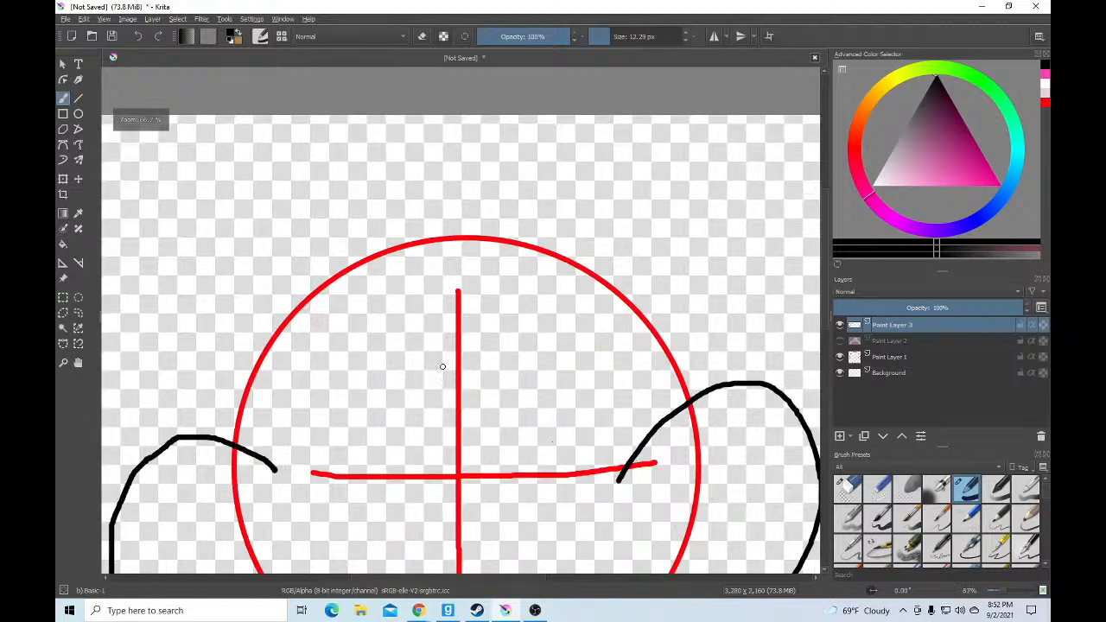
scroll(512, 404, "up", 1)
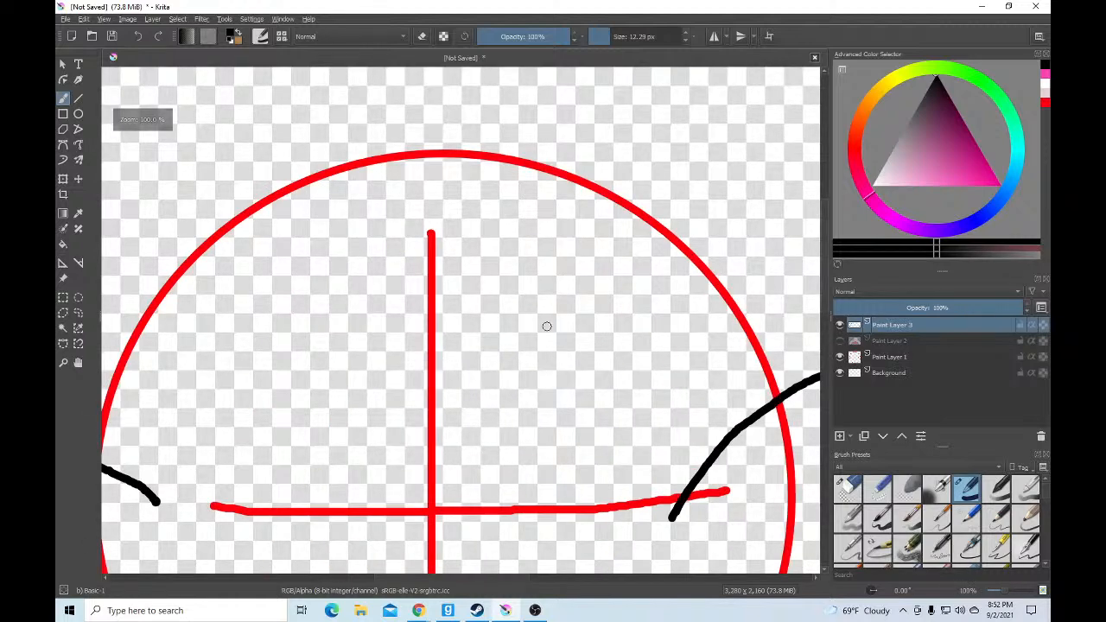
scroll(546, 326, "down", 3)
scroll(547, 325, "up", 1)
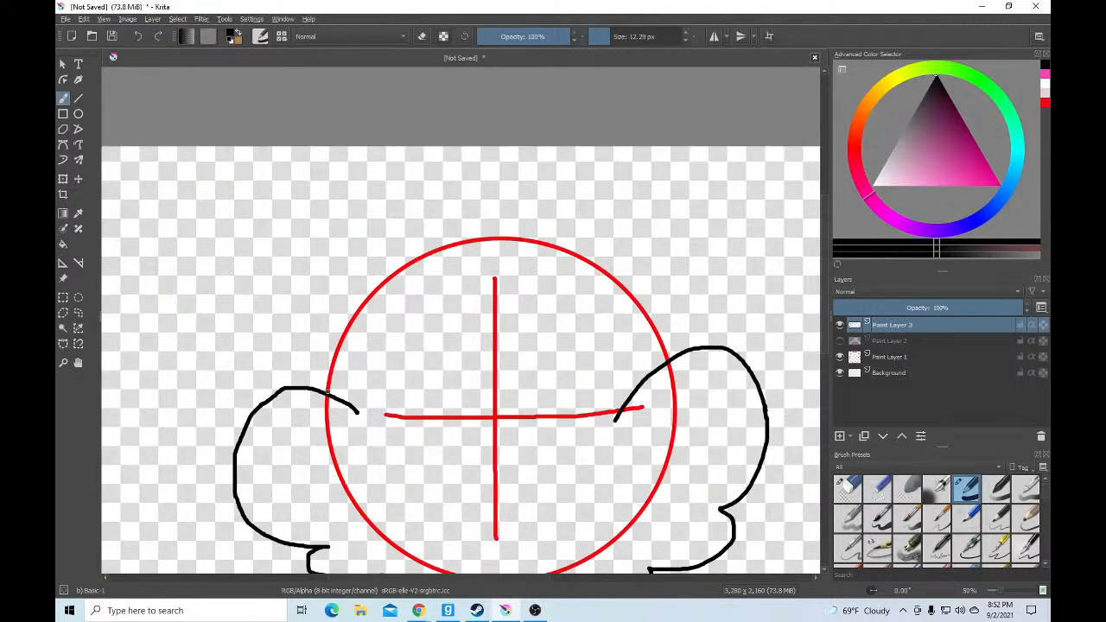
mouse_move(327, 390)
left_mouse_down()
mouse_move(388, 260)
mouse_move(441, 225)
mouse_move(521, 190)
mouse_move(655, 179)
left_mouse_up()
scroll(388, 299, "up", 2)
scroll(654, 180, "down", 3)
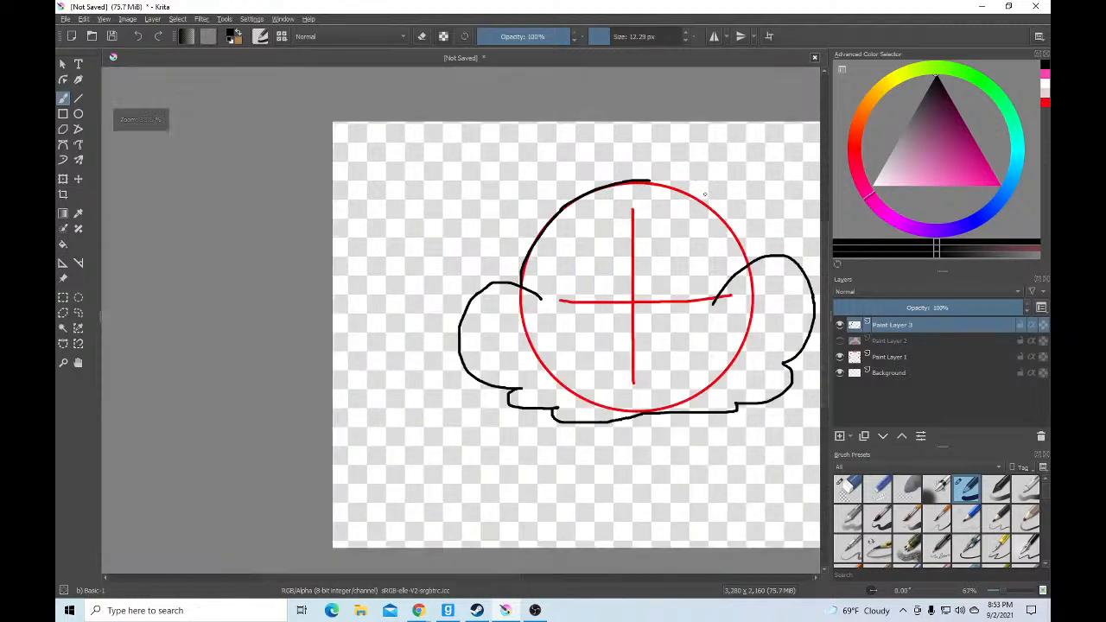
scroll(744, 196, "up", 3)
left_click(137, 37)
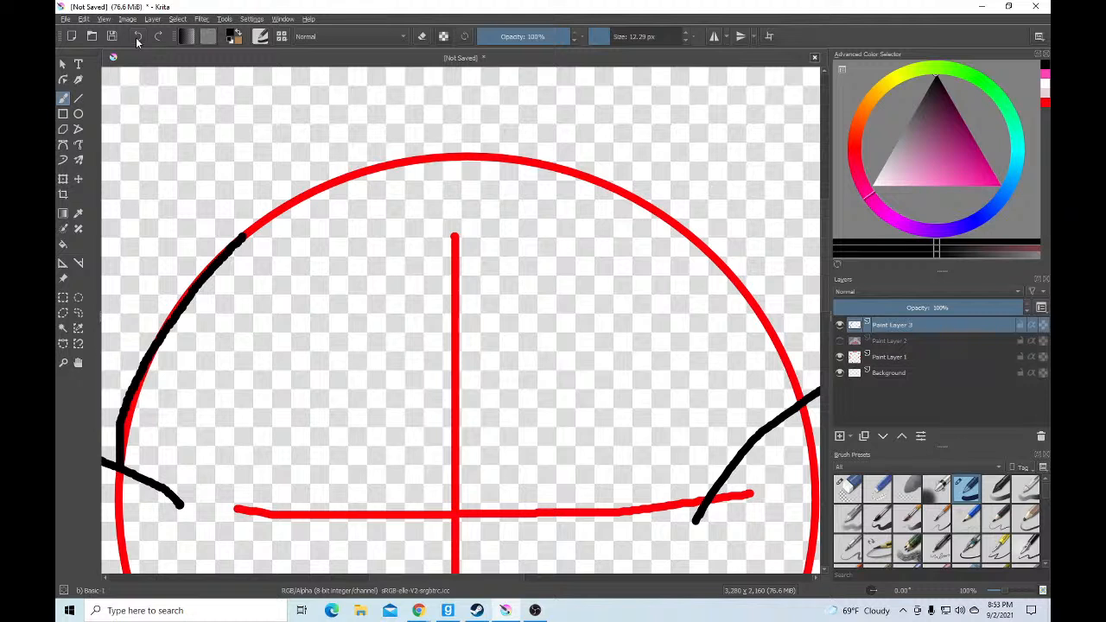
left_click(136, 37)
mouse_move(126, 451)
left_mouse_down()
mouse_move(119, 465)
mouse_move(138, 406)
left_mouse_up()
left_click(137, 37)
left_click(136, 38)
Trace the top of the head in black along the red guide circle, joining the left and right cheek outlines
left_click_drag(922, 110, 936, 79)
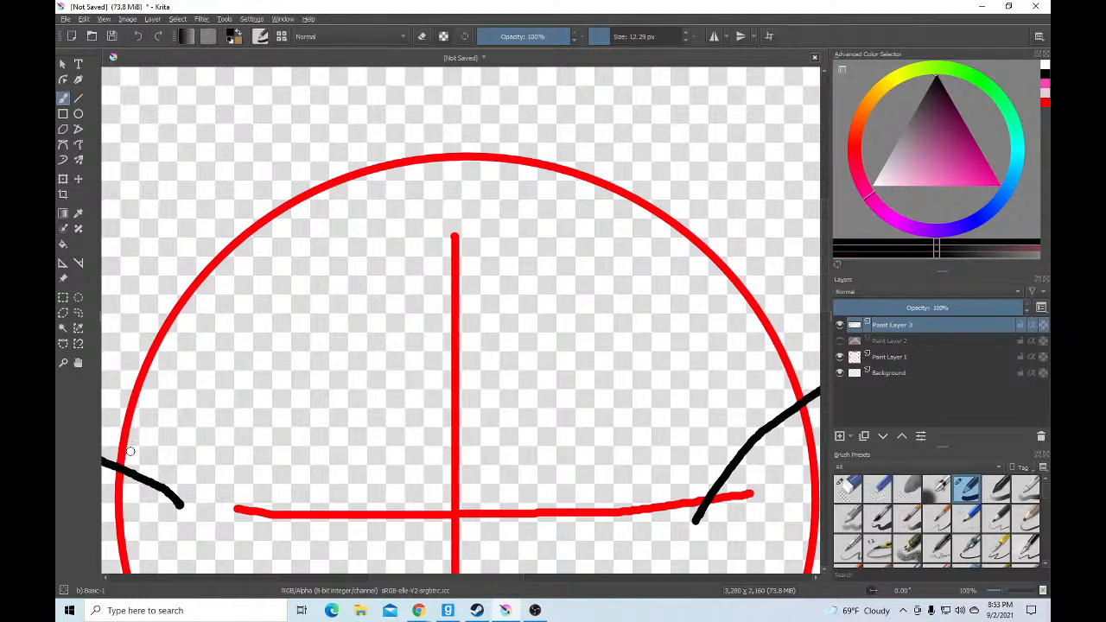
mouse_move(120, 467)
left_mouse_down()
mouse_move(151, 351)
mouse_move(214, 266)
mouse_move(359, 170)
mouse_move(431, 162)
mouse_move(542, 165)
mouse_move(665, 219)
mouse_move(768, 319)
mouse_move(807, 402)
left_mouse_up()
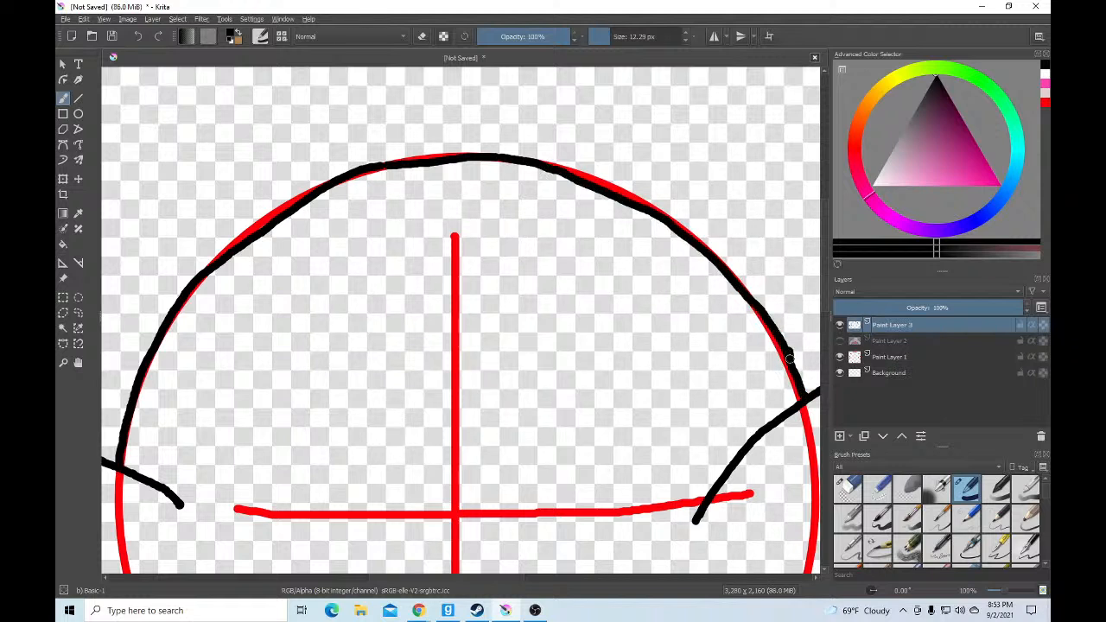
Draw two black ovals on the lower face, one on each side of the vertical guide line
scroll(363, 147, "up", 4)
scroll(473, 188, "down", 2)
scroll(473, 188, "down", 4)
scroll(472, 188, "up", 1)
scroll(473, 188, "down", 2)
scroll(606, 497, "up", 5)
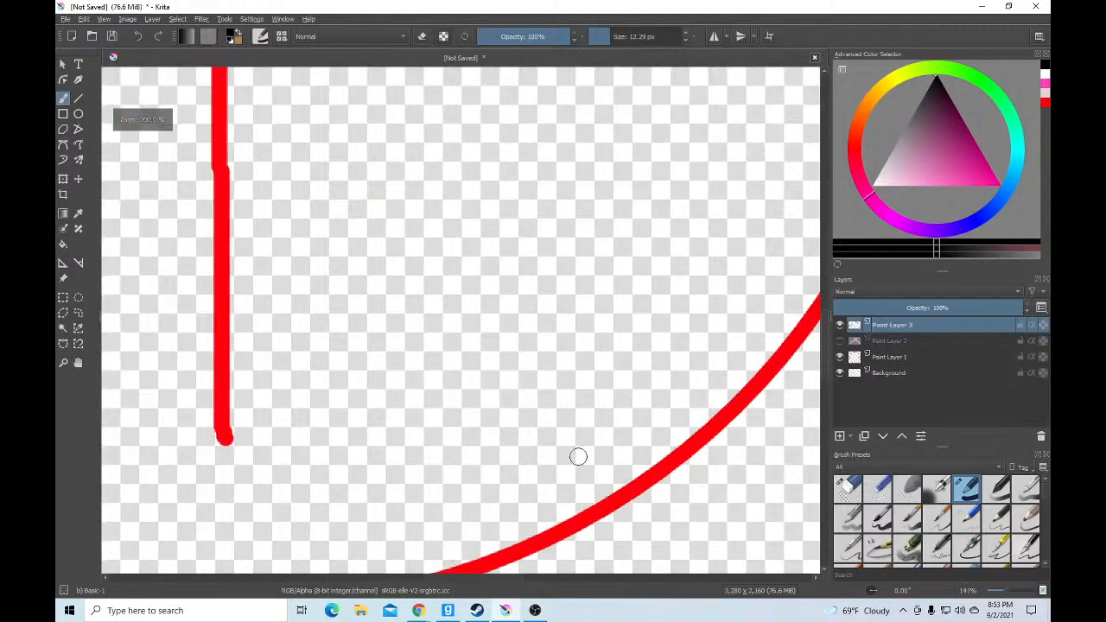
scroll(606, 497, "down", 2)
mouse_move(605, 265)
left_mouse_down()
mouse_move(516, 292)
mouse_move(517, 349)
mouse_move(592, 371)
mouse_move(646, 335)
mouse_move(623, 272)
mouse_move(571, 264)
left_mouse_up()
scroll(518, 264, "down", 4)
scroll(484, 264, "up", 3)
mouse_move(493, 260)
left_mouse_down()
mouse_move(448, 275)
mouse_move(443, 303)
mouse_move(502, 315)
mouse_move(514, 275)
mouse_move(474, 260)
left_mouse_up()
scroll(424, 286, "down", 1)
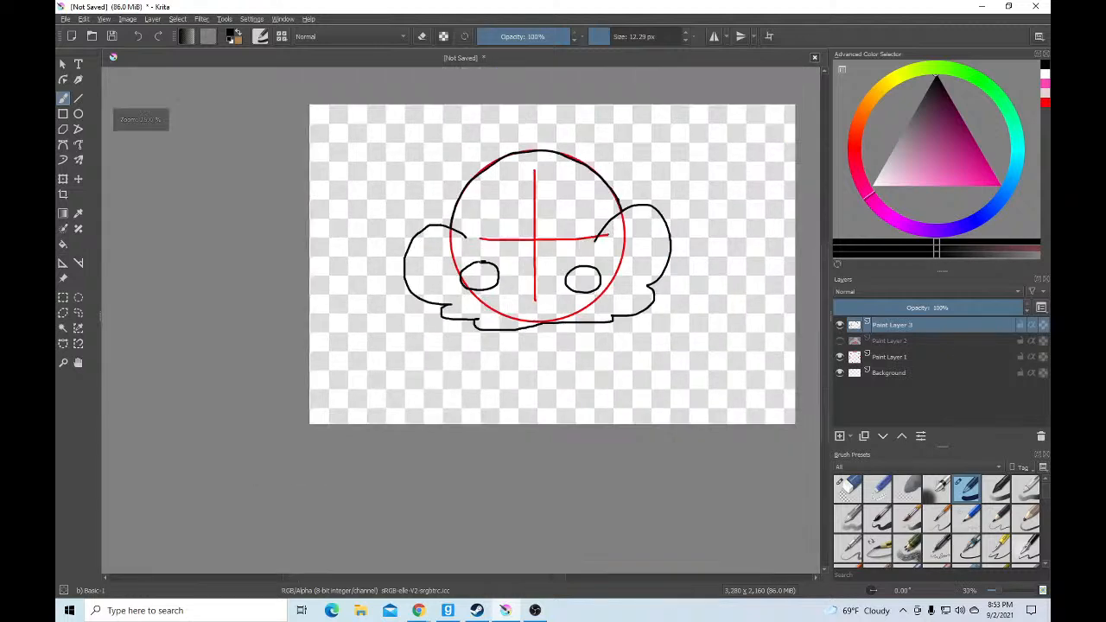
Draw two smaller black ovals near the top of the head, one on each side of the vertical guide line
scroll(500, 173, "up", 3)
left_click(420, 610)
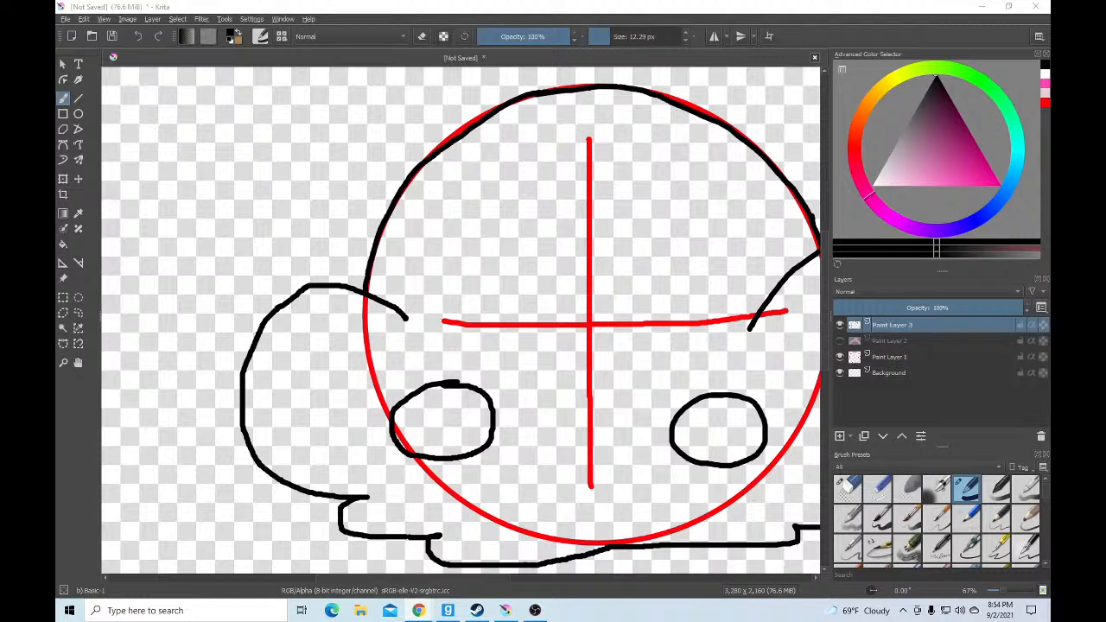
scroll(643, 306, "down", 1)
scroll(643, 306, "up", 3)
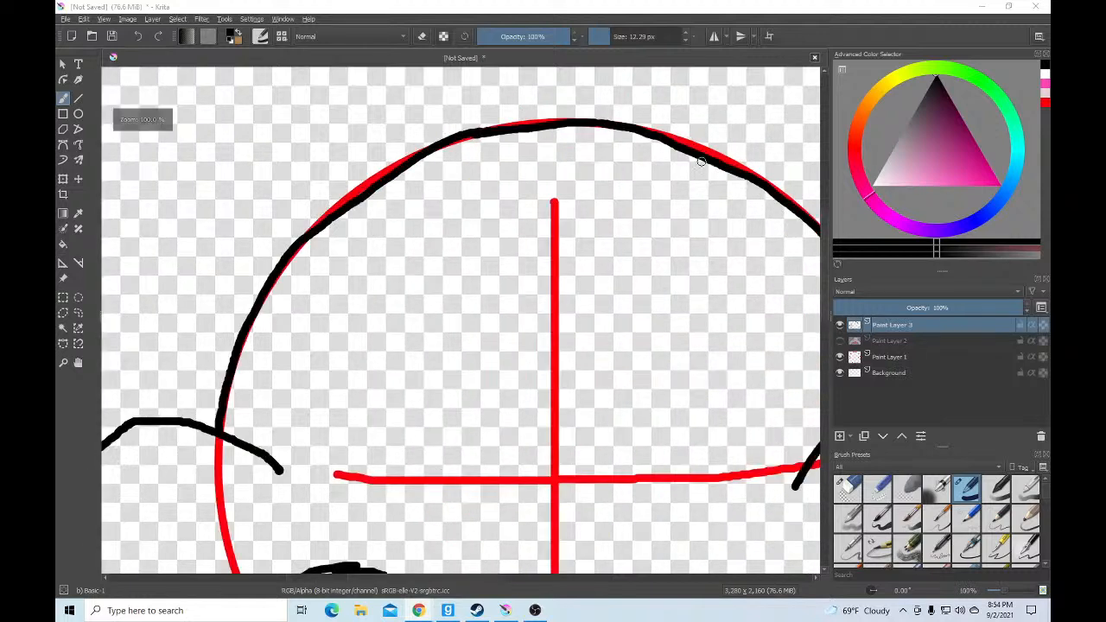
mouse_move(707, 219)
left_mouse_down()
mouse_move(630, 224)
mouse_move(601, 246)
mouse_move(597, 268)
mouse_move(622, 296)
mouse_move(711, 291)
mouse_move(732, 262)
mouse_move(705, 218)
left_mouse_up()
mouse_move(346, 233)
left_mouse_down()
mouse_move(231, 244)
mouse_move(258, 309)
mouse_move(380, 260)
mouse_move(313, 232)
left_mouse_up()
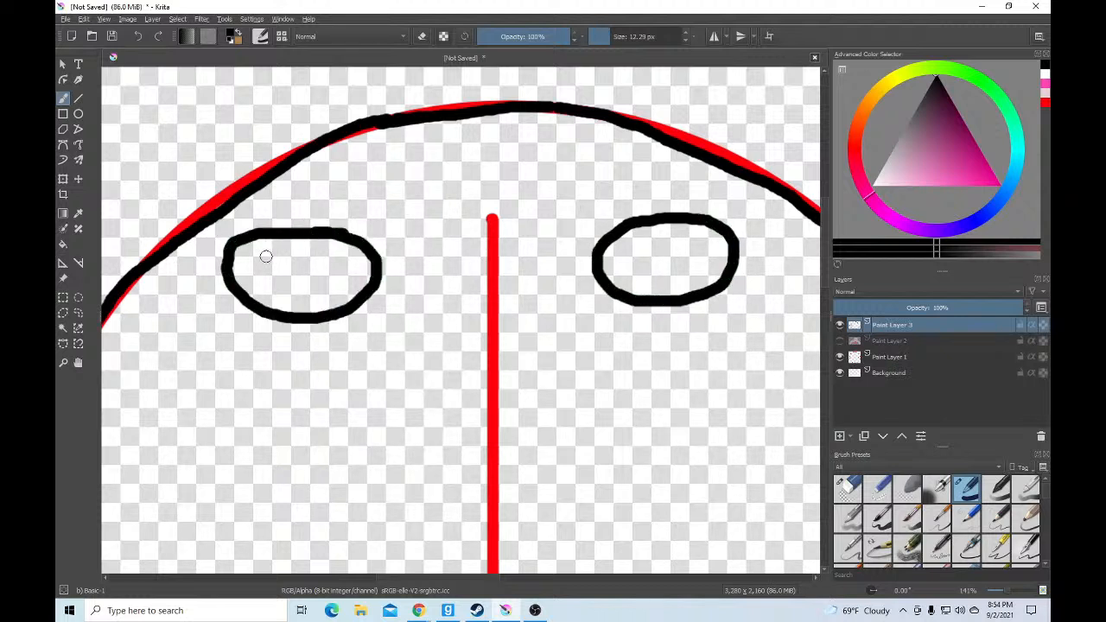
Fill the head with white, leaving the four ovals empty, and show the body layer again
left_click(60, 249)
left_click_drag(930, 159, 871, 188)
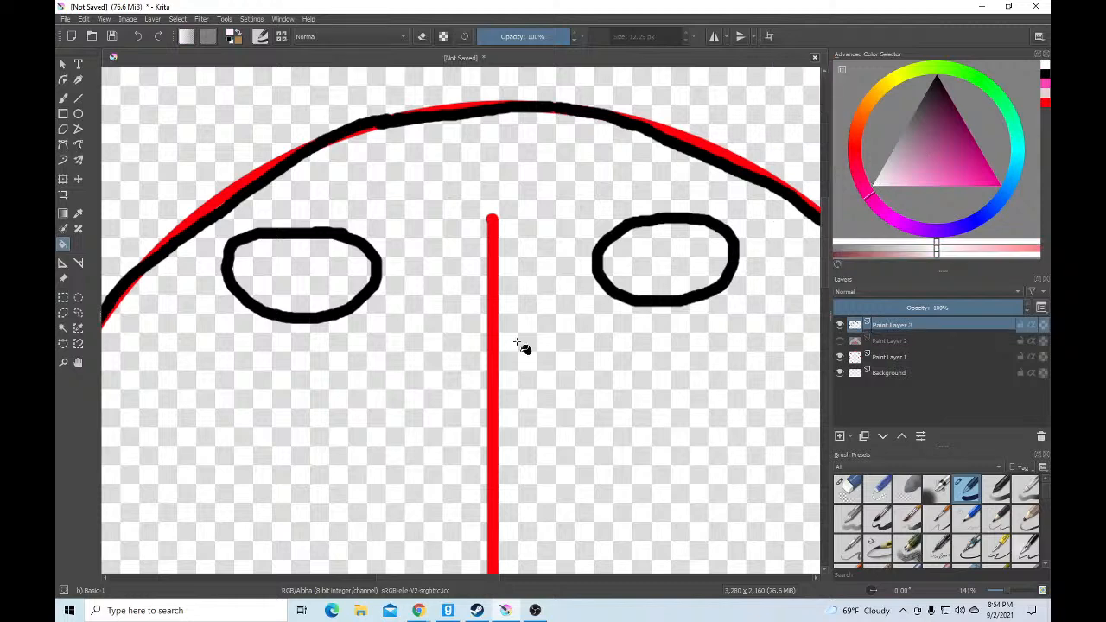
left_click(520, 343)
scroll(524, 352, "down", 6)
left_click(839, 340)
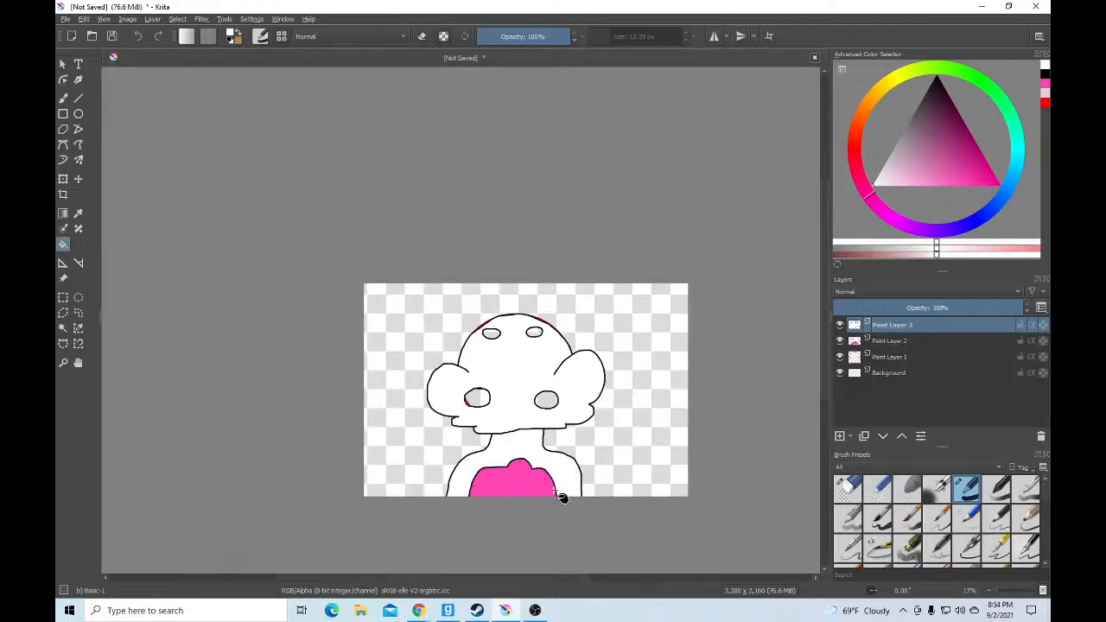
Sample the pink from the chest and fill all four ovals on the head with it
scroll(560, 497, "up", 1)
left_click(78, 214)
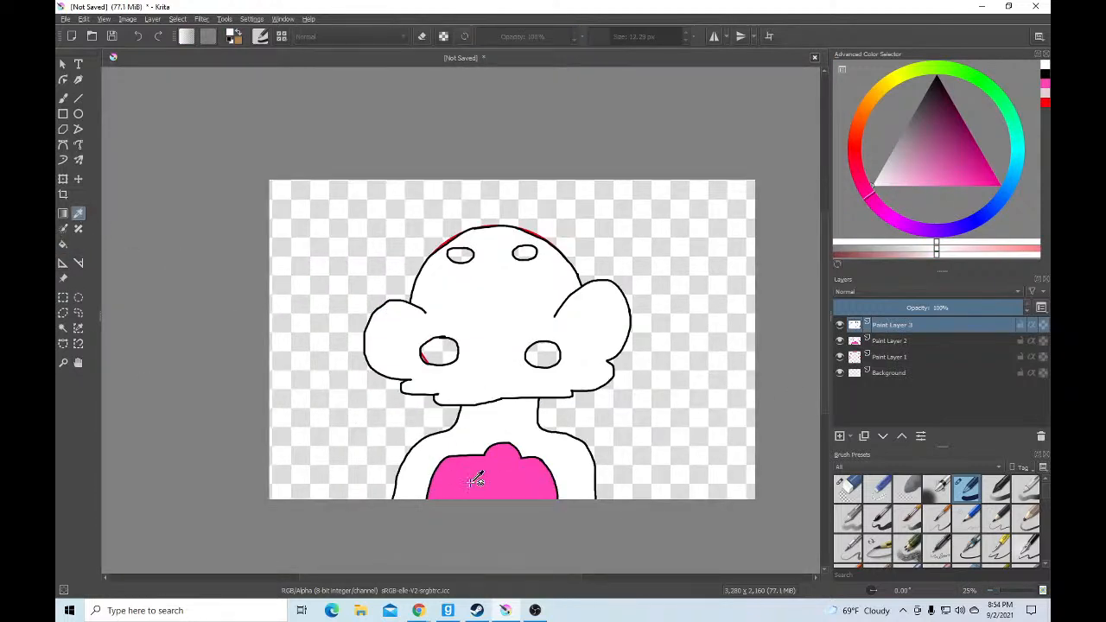
left_click(466, 473)
left_click(62, 245)
left_click(441, 353)
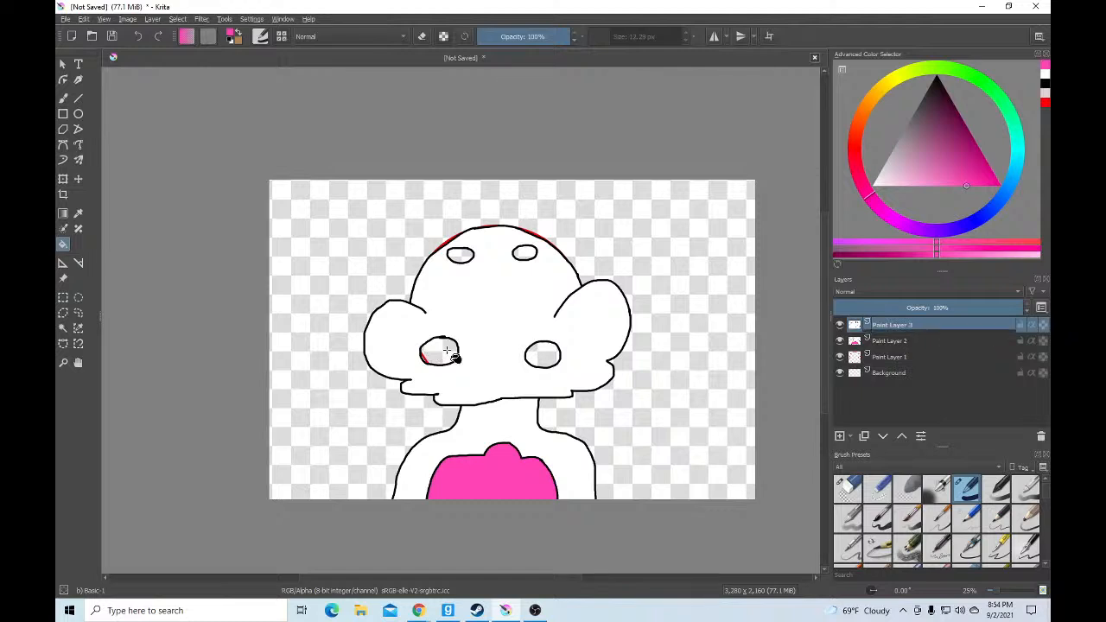
left_click(545, 354)
left_click(525, 254)
left_click(460, 255)
Move the red guide layer, Paint Layer 1, above the head layer and make Paint Layer 3 active with the freehand brush
left_click_drag(860, 357, 855, 321)
key("alt+Tab")
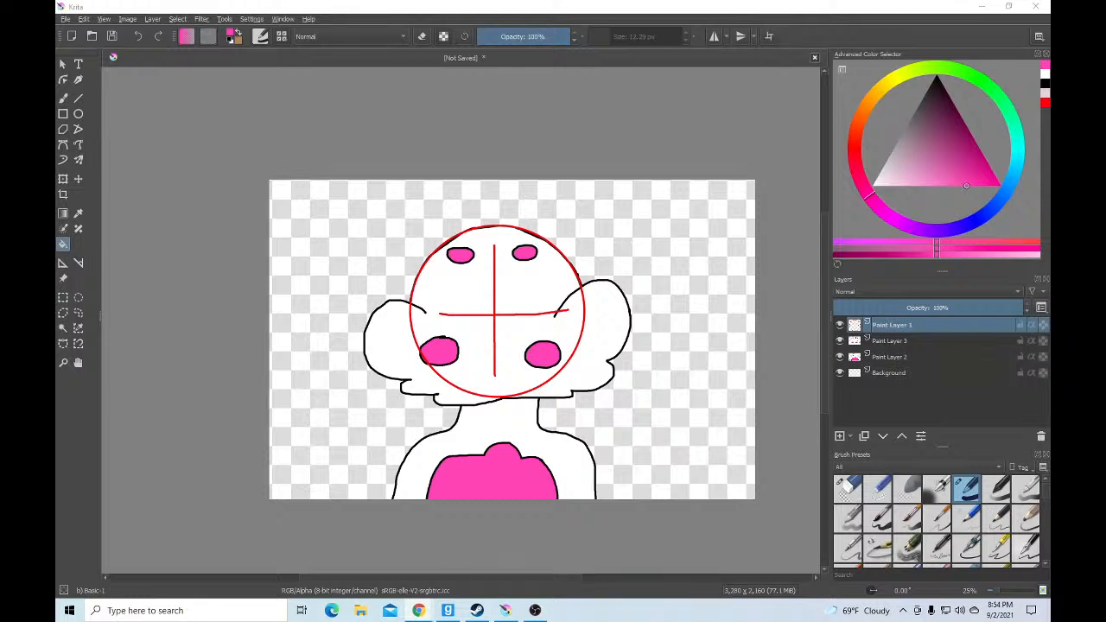
scroll(512, 272, "up", 3)
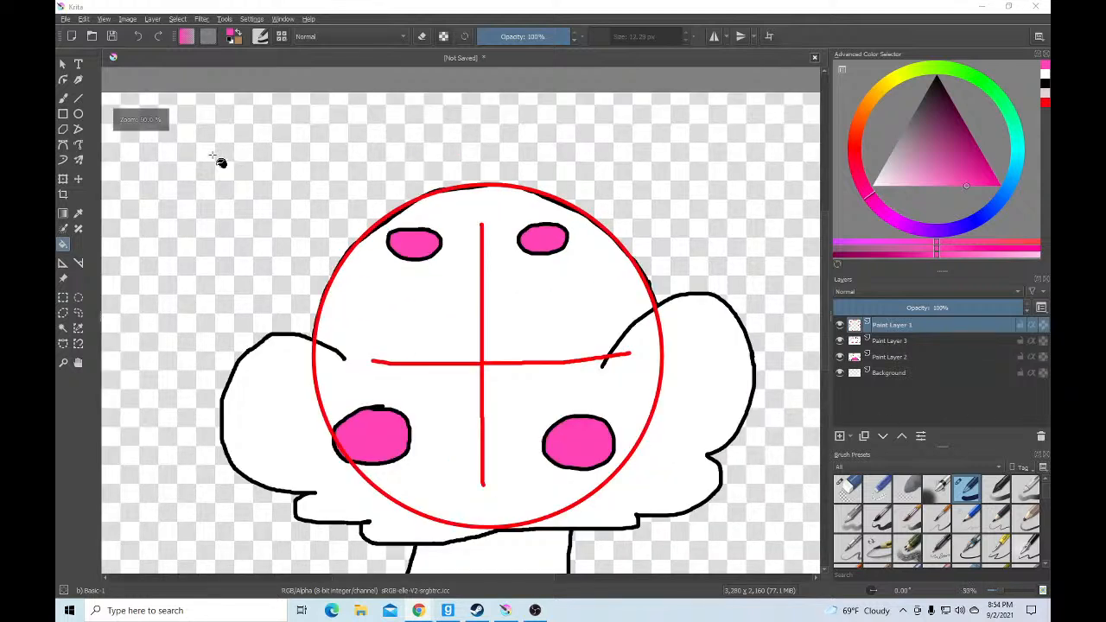
left_click(63, 101)
left_click(860, 342)
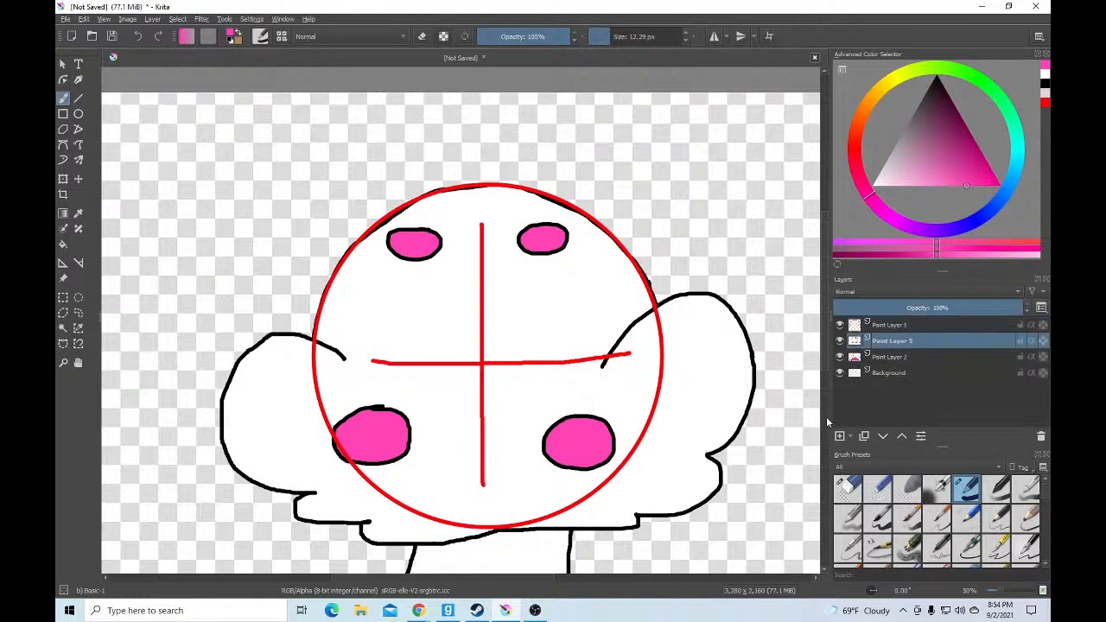
On a new layer above the head, paint a solid mauve eye shape right of the vertical guide line with a 54.10 px brush
left_click(841, 437)
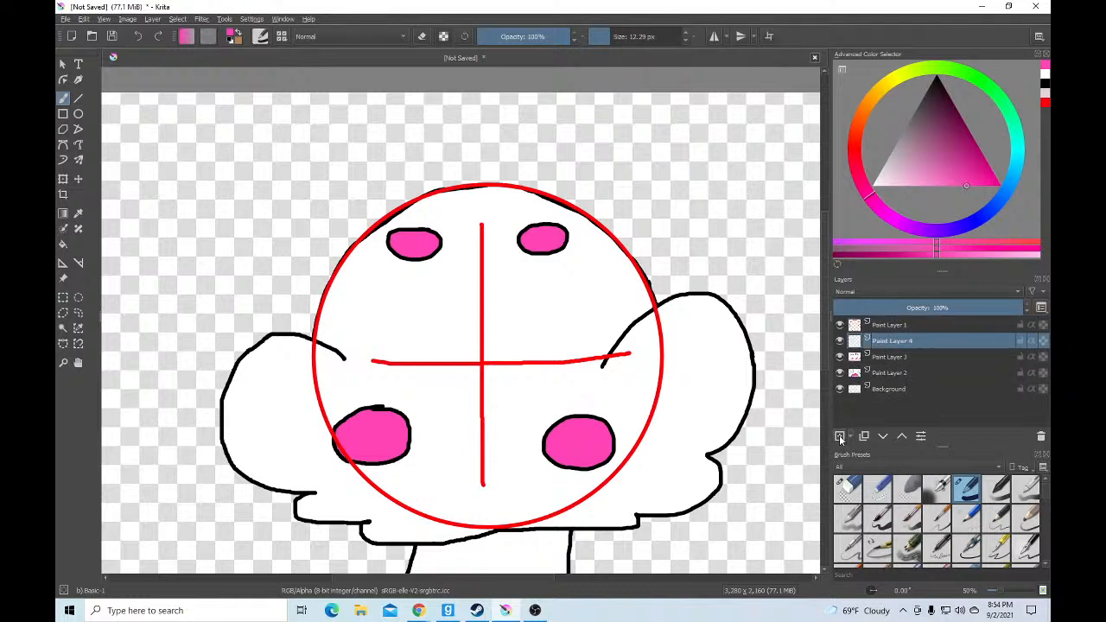
left_click(875, 184)
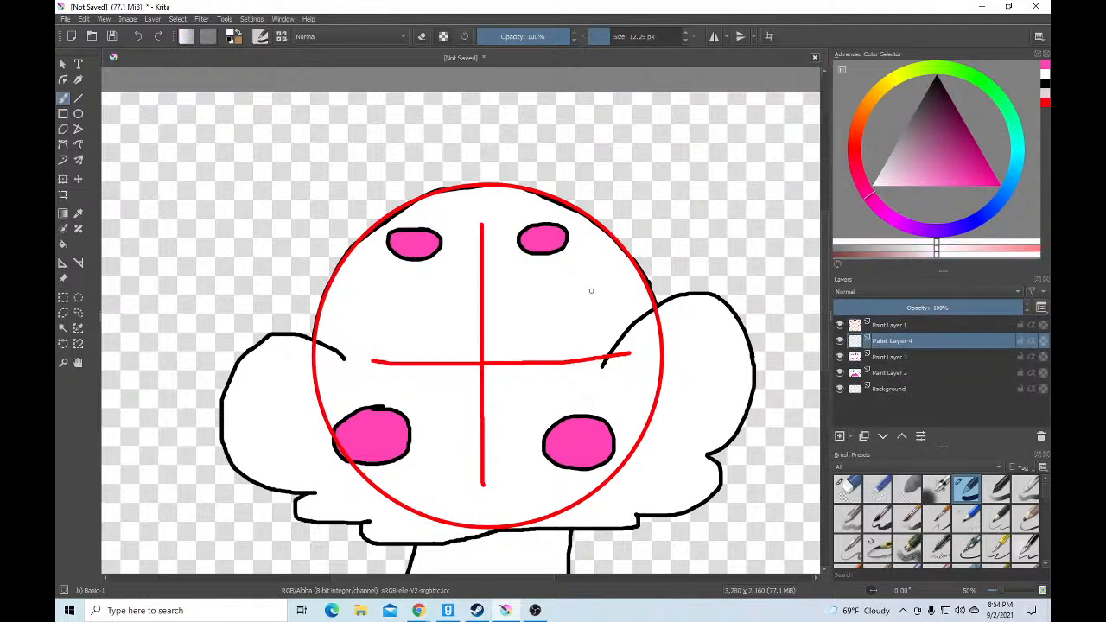
scroll(668, 324, "up", 1)
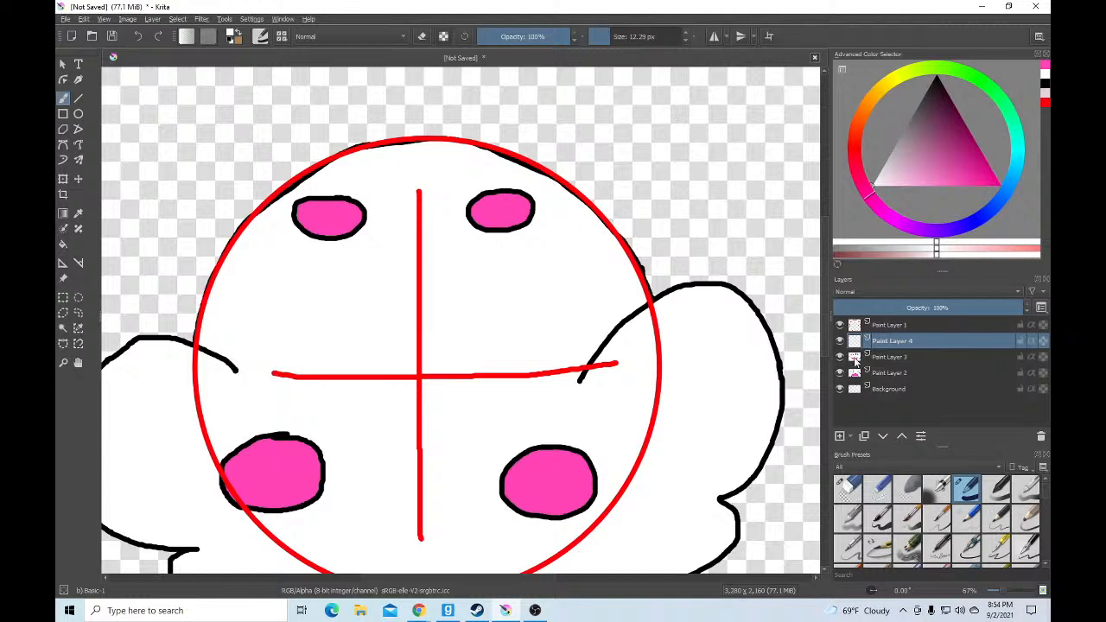
scroll(500, 211, "up", 2)
left_click_drag(916, 168, 926, 152)
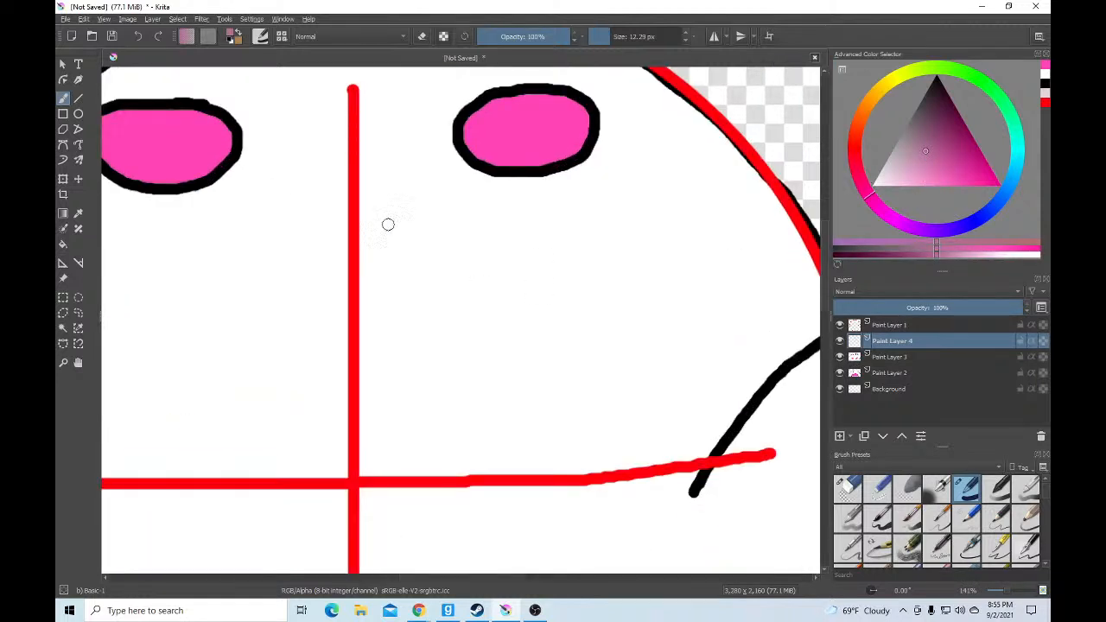
left_click_drag(619, 36, 635, 36)
mouse_move(431, 304)
left_mouse_down()
mouse_move(412, 433)
mouse_move(434, 467)
mouse_move(569, 472)
mouse_move(617, 453)
mouse_move(648, 421)
mouse_move(656, 351)
mouse_move(641, 263)
mouse_move(619, 244)
mouse_move(473, 233)
mouse_move(424, 311)
mouse_move(418, 294)
mouse_move(427, 252)
mouse_move(490, 206)
mouse_move(595, 201)
left_mouse_up()
mouse_move(632, 217)
left_mouse_down()
mouse_move(628, 337)
mouse_move(556, 255)
mouse_move(470, 274)
mouse_move(446, 348)
mouse_move(445, 396)
mouse_move(459, 429)
mouse_move(558, 425)
mouse_move(610, 375)
mouse_move(580, 304)
mouse_move(517, 291)
mouse_move(485, 317)
mouse_move(482, 372)
mouse_move(581, 341)
left_mouse_up()
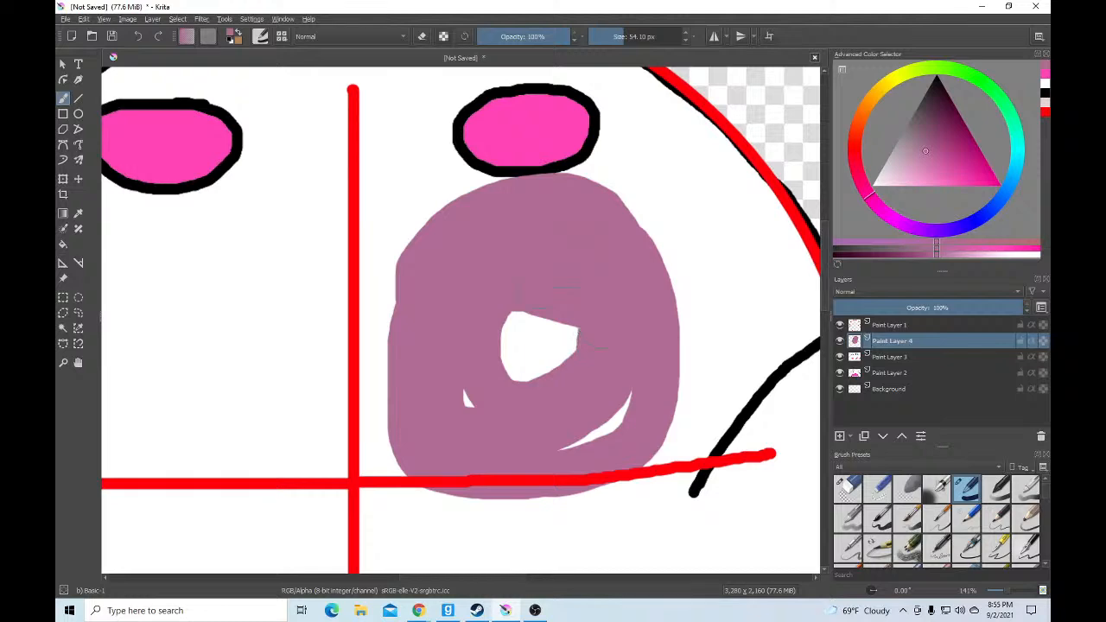
left_click_drag(562, 287, 510, 363)
mouse_move(601, 348)
left_mouse_down()
mouse_move(537, 350)
mouse_move(629, 395)
left_mouse_up()
Paint a matching solid mauve eye shape left of the vertical guide line and round off its lower edge
scroll(619, 362, "down", 2)
scroll(462, 385, "up", 3)
mouse_move(471, 484)
left_mouse_down()
mouse_move(477, 395)
mouse_move(451, 181)
mouse_move(326, 108)
mouse_move(197, 153)
mouse_move(149, 273)
mouse_move(140, 378)
mouse_move(194, 458)
mouse_move(381, 471)
mouse_move(428, 428)
mouse_move(400, 229)
mouse_move(268, 166)
mouse_move(204, 294)
mouse_move(212, 415)
mouse_move(398, 431)
mouse_move(332, 188)
mouse_move(212, 274)
mouse_move(247, 371)
mouse_move(326, 333)
mouse_move(247, 320)
mouse_move(306, 350)
left_mouse_up()
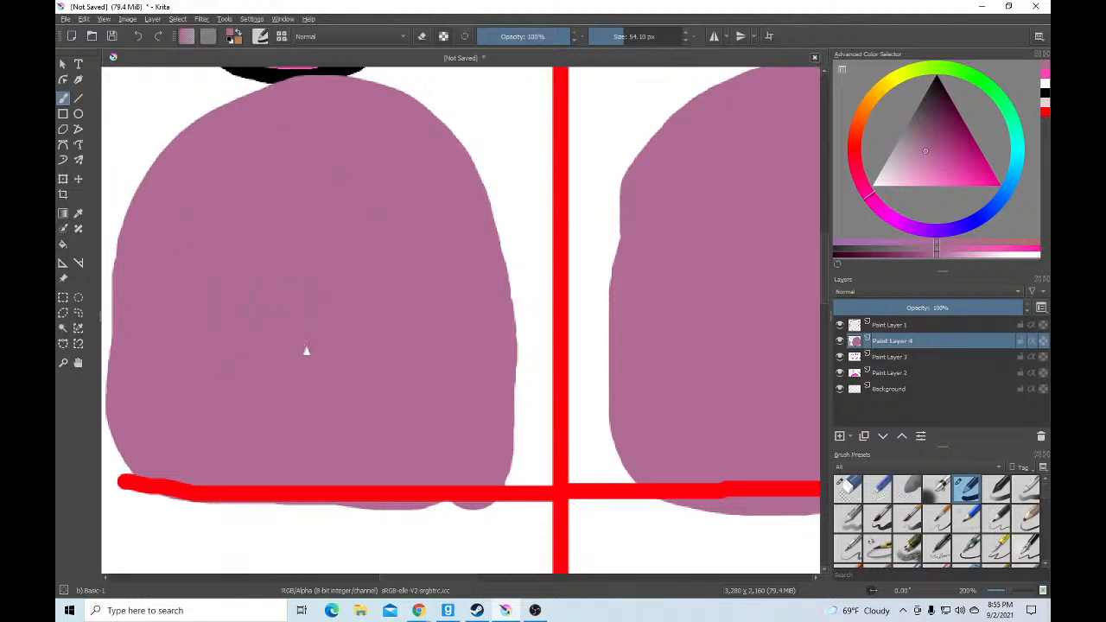
mouse_move(272, 492)
left_mouse_down()
mouse_move(409, 488)
mouse_move(461, 465)
mouse_move(333, 490)
left_mouse_up()
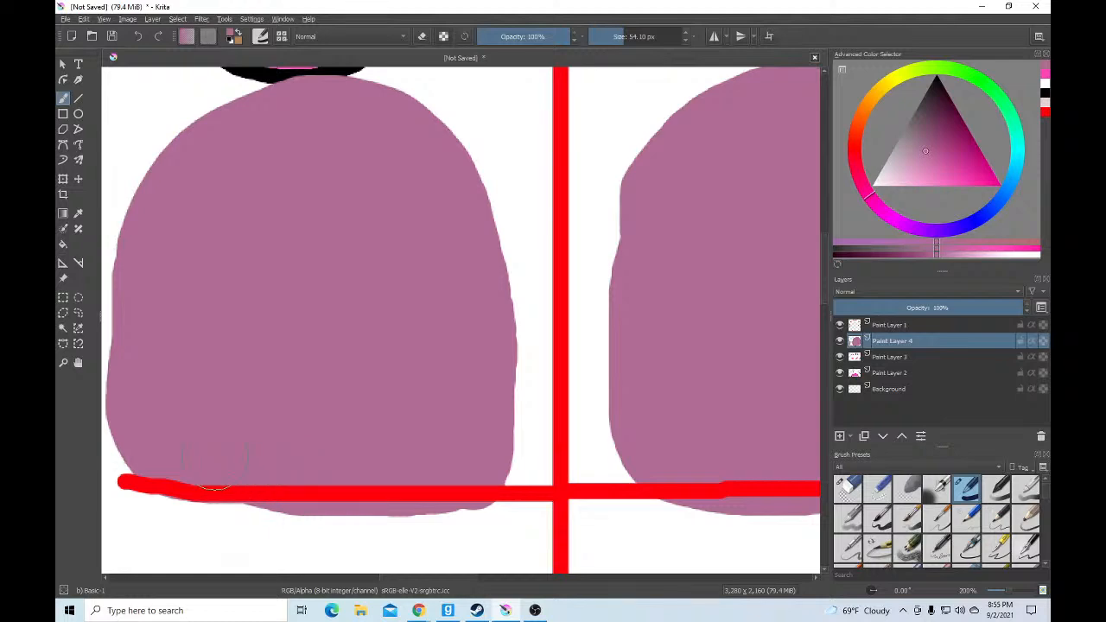
mouse_move(157, 487)
left_mouse_down()
mouse_move(177, 464)
mouse_move(257, 486)
mouse_move(445, 490)
left_mouse_up()
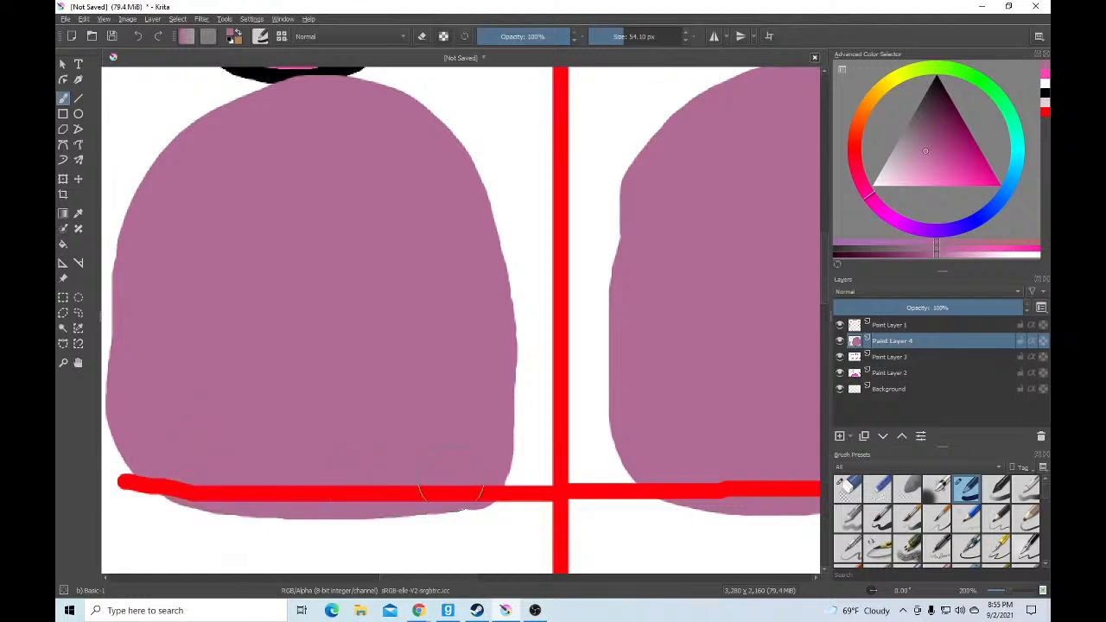
scroll(424, 416, "down", 3)
scroll(466, 385, "up", 1)
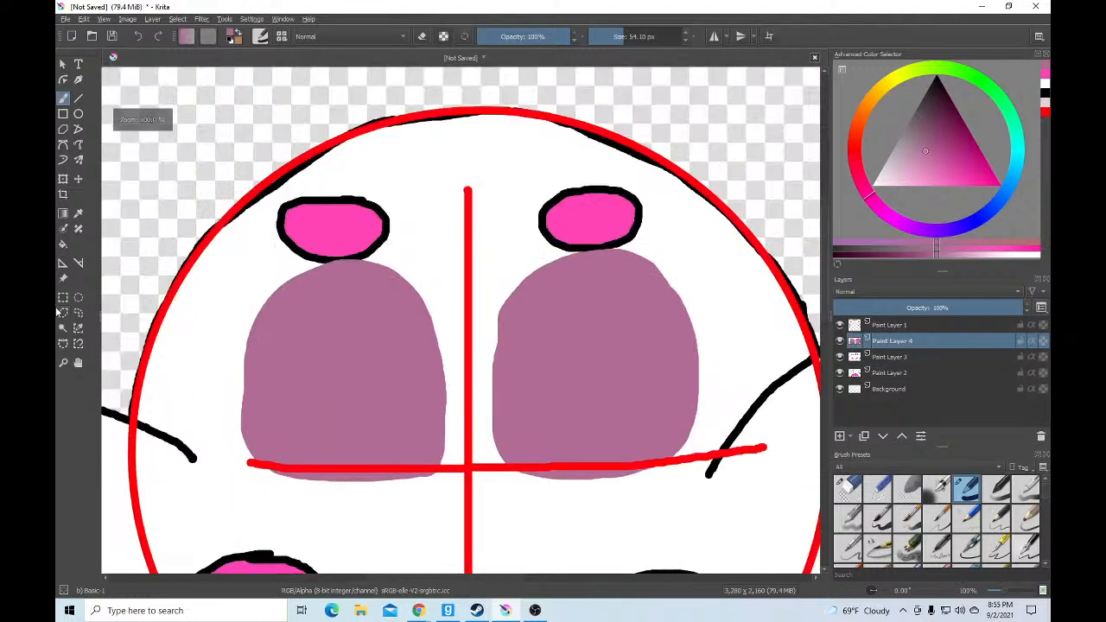
Fill both mauve eye shapes with white
left_click(65, 246)
left_click(876, 184)
left_click(556, 402)
left_click(368, 387)
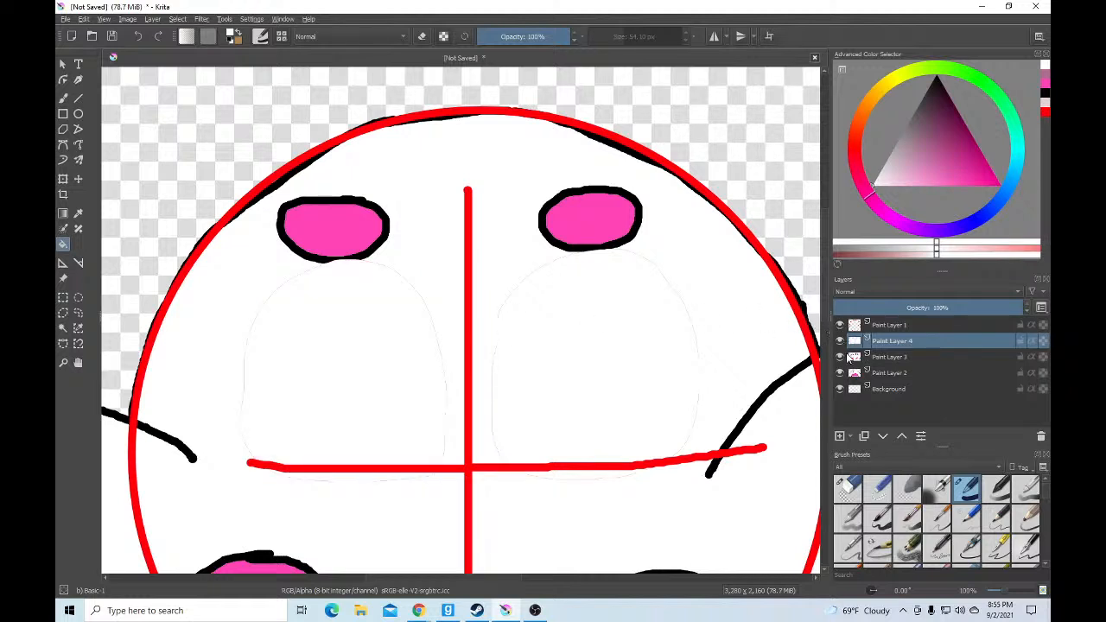
left_click(840, 357)
left_click(840, 357)
Add a layer above the eye whites, hide Paint Layer 3, and set the freehand brush to black at 15.63 px
left_click(839, 437)
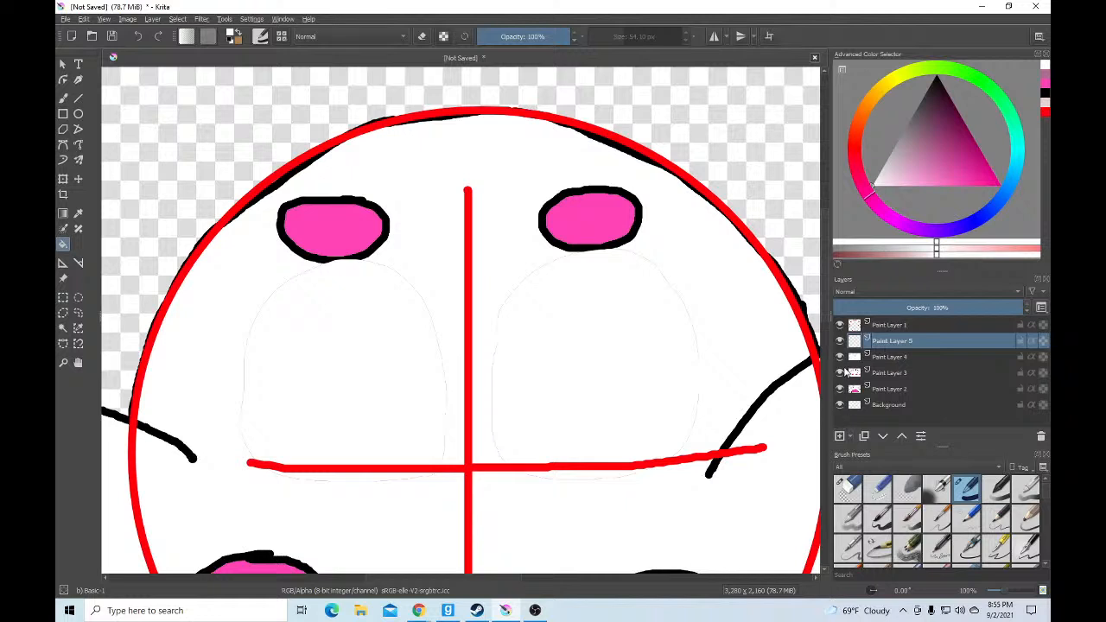
left_click(840, 372)
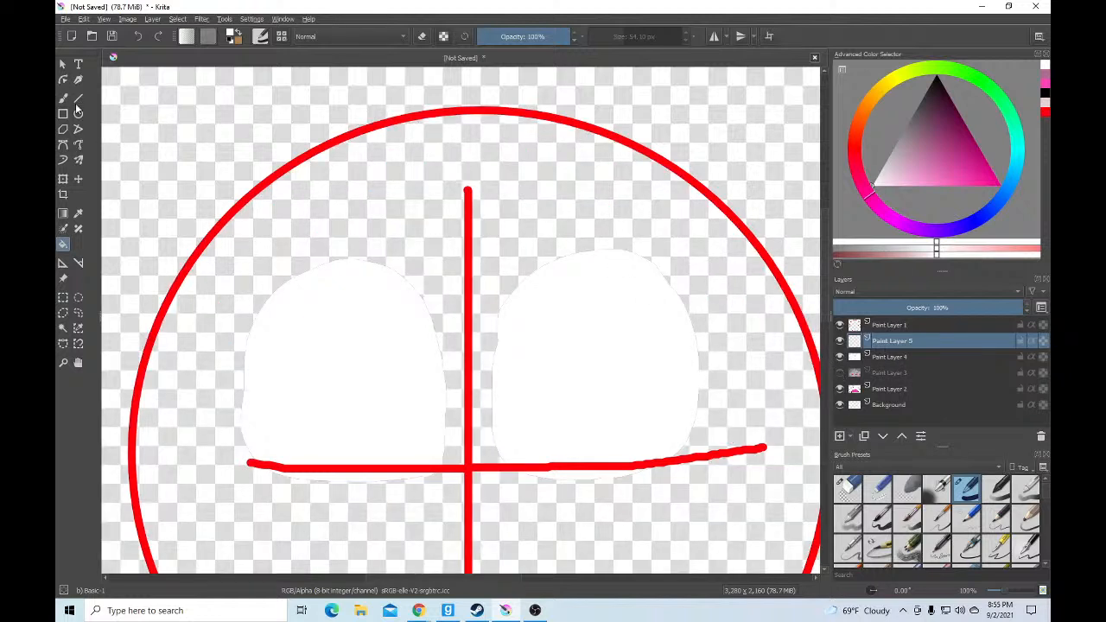
left_click(62, 99)
left_click(937, 141)
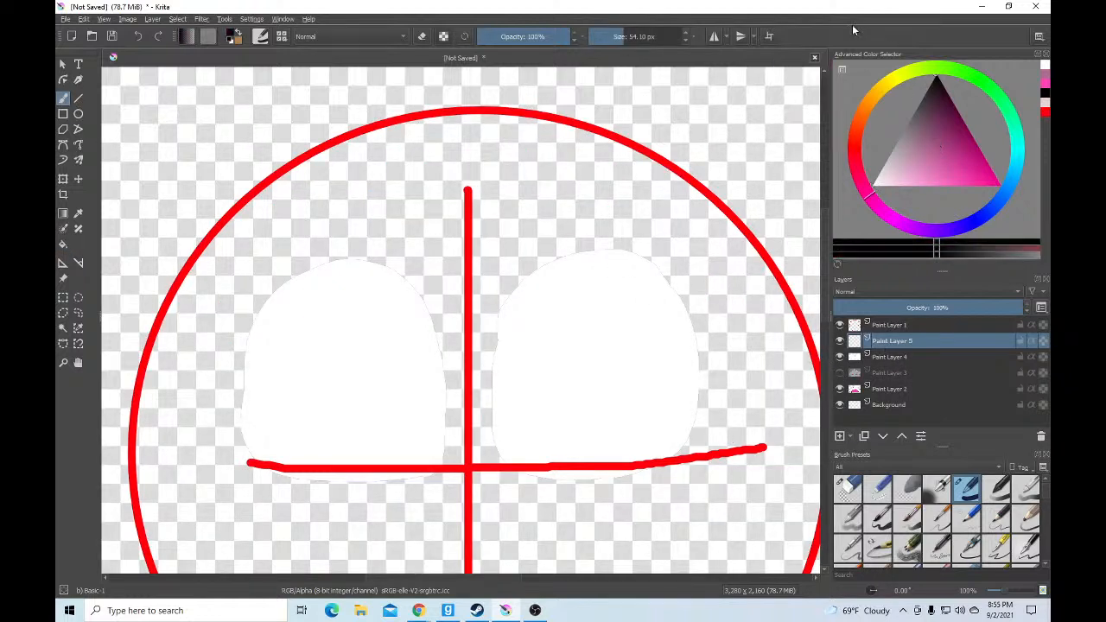
left_click(620, 38)
Outline the upper curve and sides of both white eyes in black, leaving their lower edges open
scroll(671, 310, "up", 1)
mouse_move(423, 366)
left_mouse_down()
mouse_move(435, 304)
mouse_move(464, 268)
mouse_move(532, 233)
mouse_move(604, 221)
mouse_move(640, 241)
mouse_move(681, 287)
mouse_move(702, 343)
mouse_move(708, 441)
left_mouse_up()
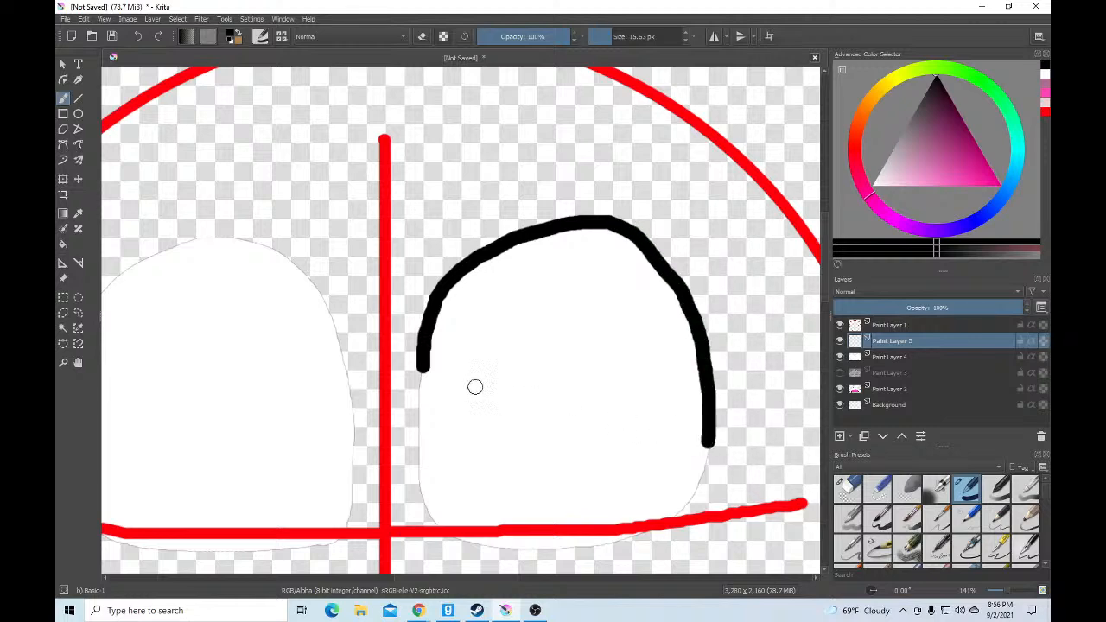
scroll(486, 393, "down", 2)
scroll(457, 383, "up", 2)
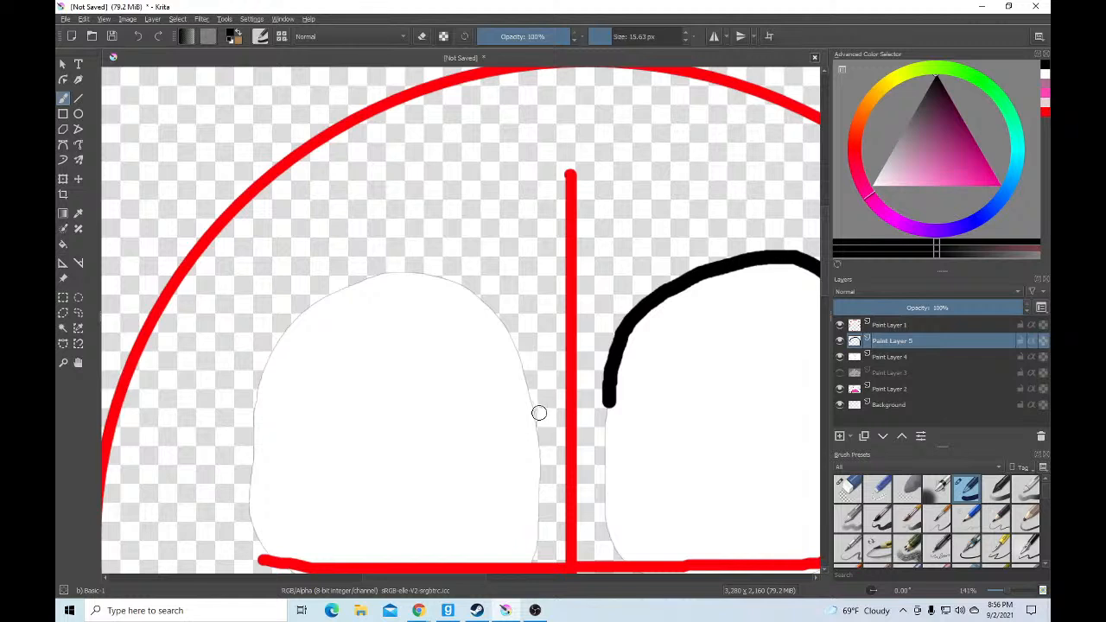
mouse_move(534, 418)
left_mouse_down()
mouse_move(504, 319)
mouse_move(472, 290)
mouse_move(392, 276)
mouse_move(308, 311)
left_mouse_up()
mouse_move(275, 346)
left_mouse_down()
mouse_move(259, 385)
mouse_move(252, 481)
left_mouse_up()
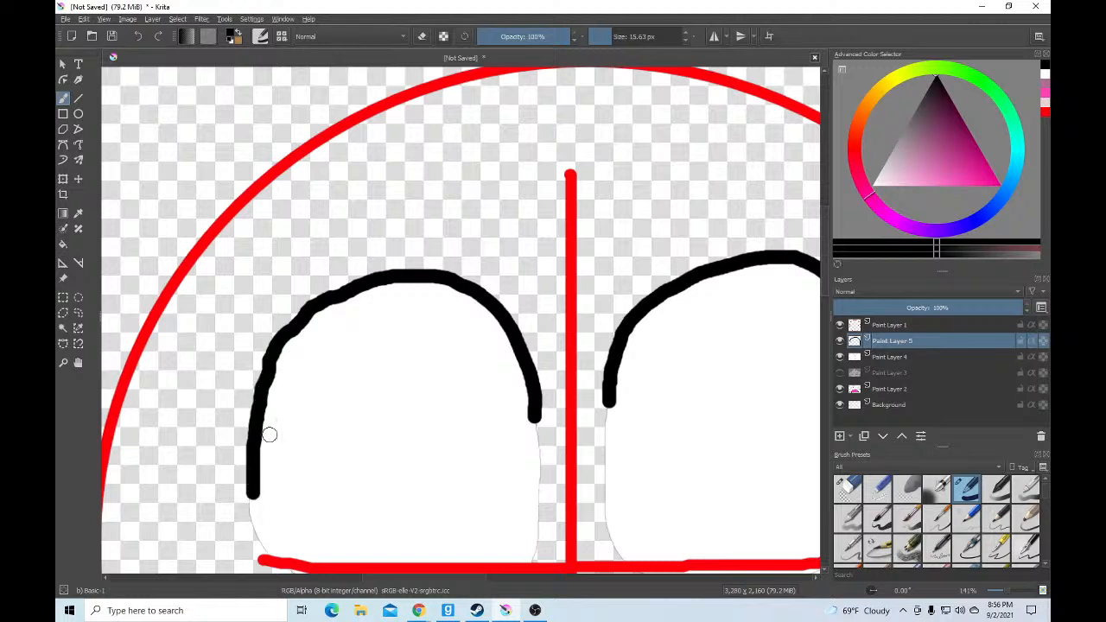
Draw a large rounded lash with a smaller one below it at the right eye's outer corner, filled solid black
scroll(288, 416, "down", 3)
scroll(468, 397, "up", 3)
mouse_move(467, 297)
left_mouse_down()
mouse_move(536, 264)
mouse_move(591, 250)
mouse_move(614, 268)
mouse_move(619, 326)
mouse_move(607, 366)
mouse_move(562, 392)
mouse_move(568, 421)
left_mouse_up()
key("alt+Tab")
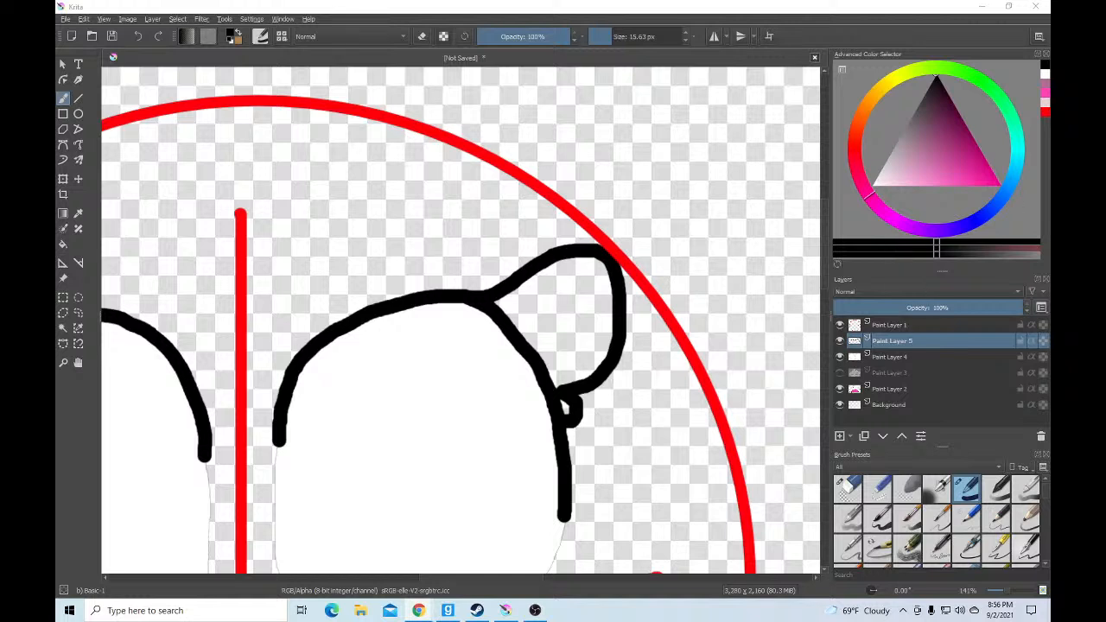
scroll(550, 321, "up", 1)
mouse_move(577, 409)
left_mouse_down()
mouse_move(612, 437)
mouse_move(611, 455)
mouse_move(564, 468)
mouse_move(569, 428)
mouse_move(592, 453)
mouse_move(604, 438)
mouse_move(575, 427)
mouse_move(599, 453)
mouse_move(562, 391)
left_mouse_up()
left_click(66, 245)
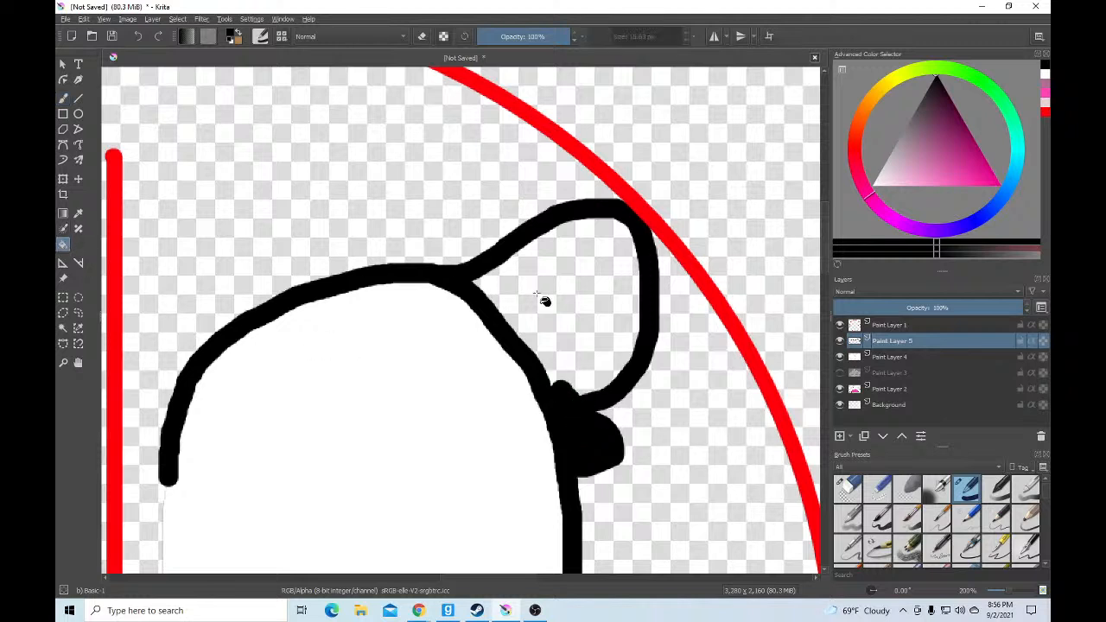
left_click(526, 283)
left_click(62, 97)
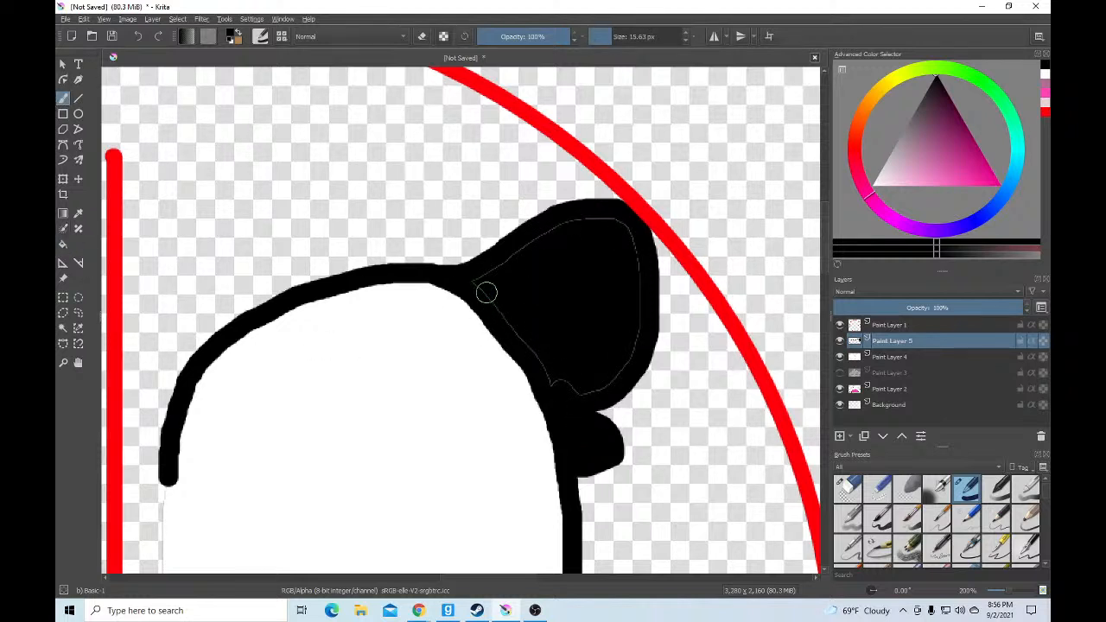
mouse_move(480, 282)
left_mouse_down()
mouse_move(549, 238)
mouse_move(607, 231)
mouse_move(563, 225)
mouse_move(612, 218)
mouse_move(634, 236)
mouse_move(636, 327)
mouse_move(618, 367)
mouse_move(591, 386)
mouse_move(568, 385)
mouse_move(490, 289)
mouse_move(515, 339)
left_mouse_up()
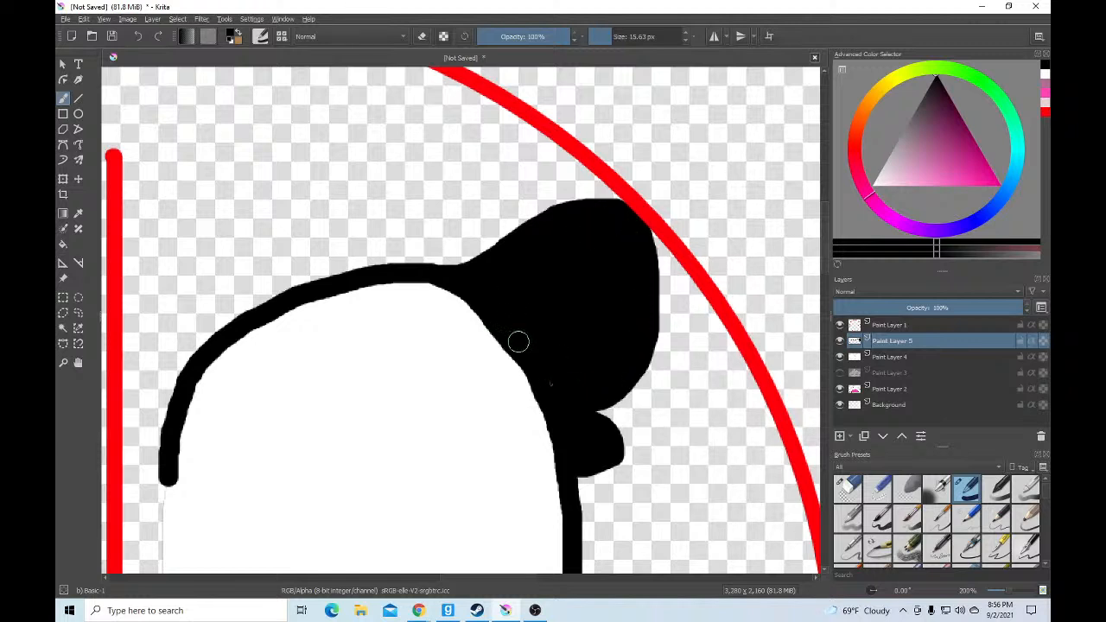
Draw matching large and small rounded lashes at the left eye's outer corner and fill them solid black
scroll(412, 359, "down", 4)
scroll(180, 374, "up", 2)
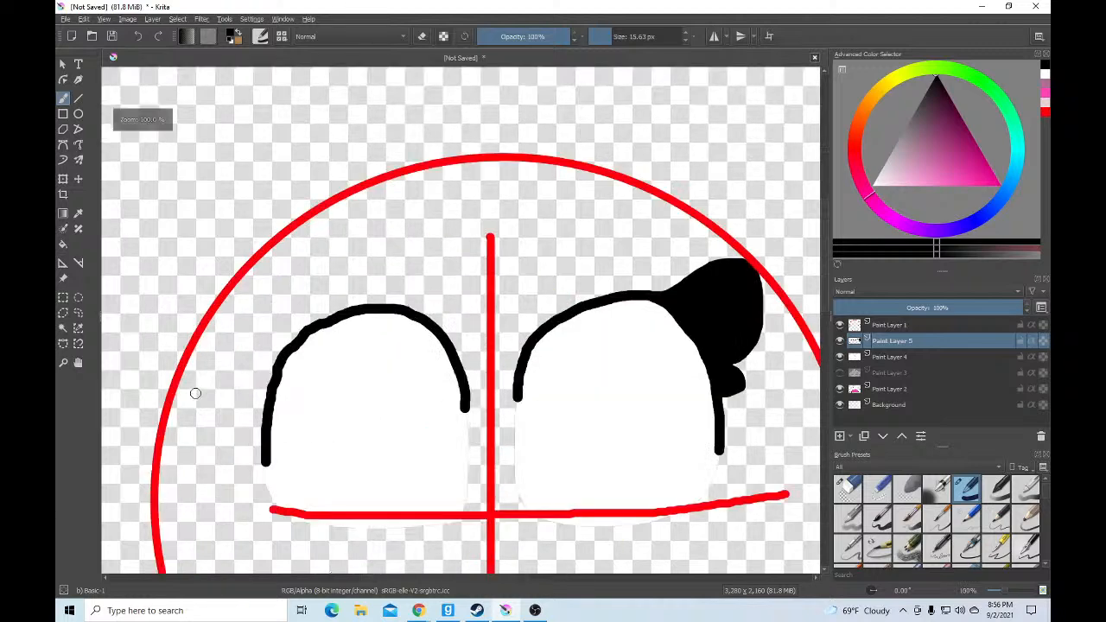
scroll(264, 324, "up", 2)
mouse_move(423, 300)
left_mouse_down()
mouse_move(279, 267)
mouse_move(227, 277)
mouse_move(201, 321)
mouse_move(203, 399)
mouse_move(236, 431)
mouse_move(215, 466)
mouse_move(254, 477)
mouse_move(288, 373)
mouse_move(346, 324)
mouse_move(402, 298)
mouse_move(320, 359)
left_mouse_up()
mouse_move(289, 398)
left_mouse_down()
mouse_move(255, 469)
mouse_move(225, 469)
mouse_move(220, 458)
mouse_move(241, 442)
mouse_move(240, 460)
mouse_move(260, 432)
left_mouse_up()
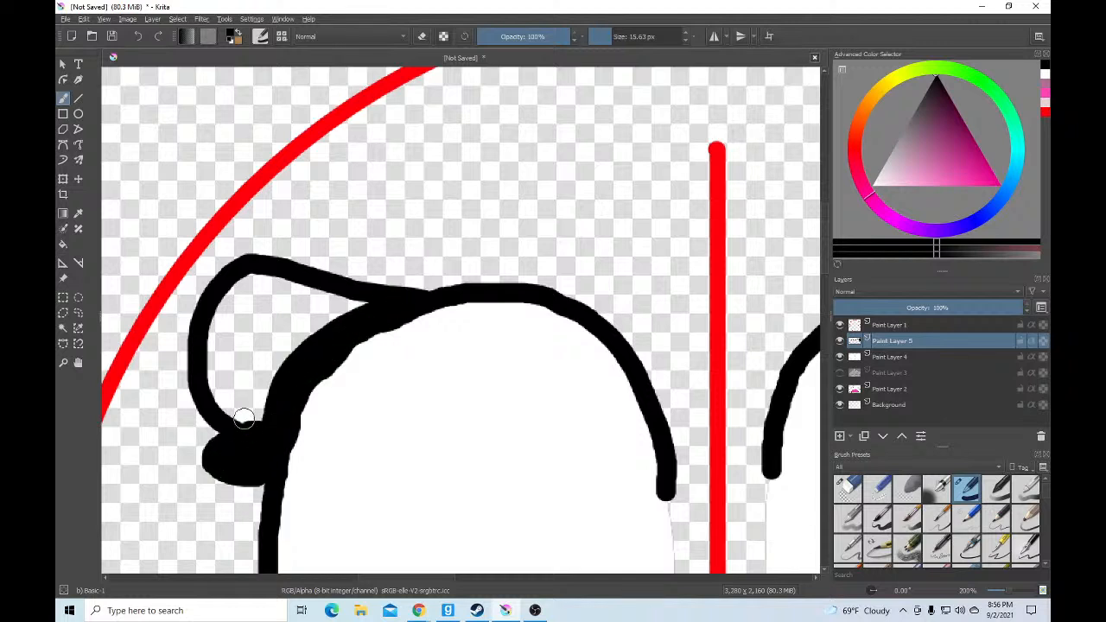
left_click(63, 243)
left_click(237, 352)
left_click(62, 113)
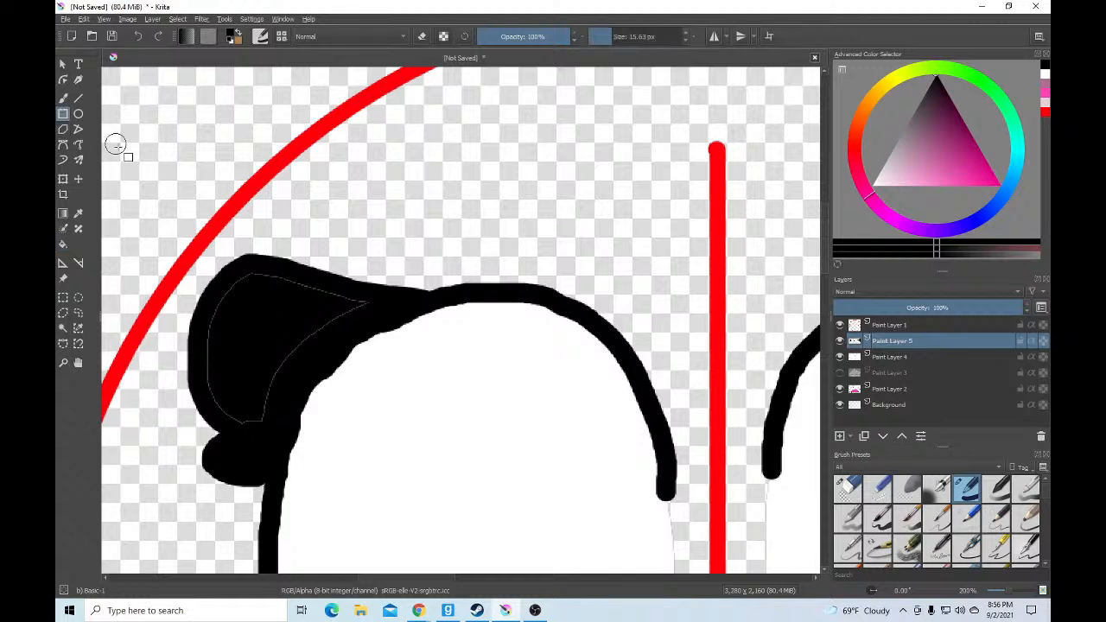
left_click_drag(368, 304, 289, 285)
left_click(62, 99)
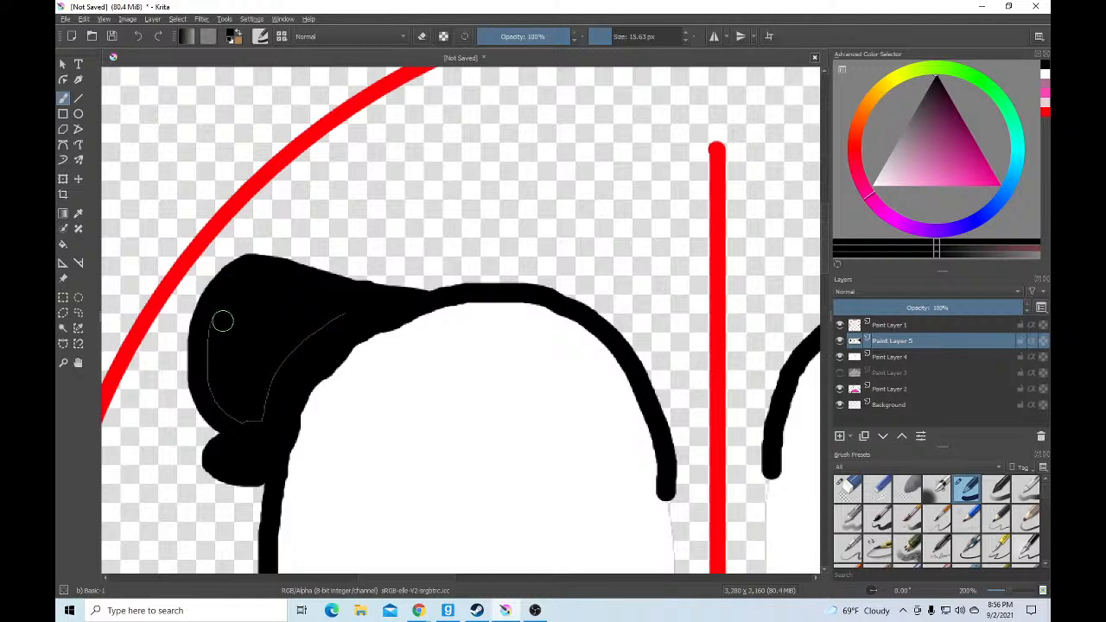
mouse_move(209, 365)
left_mouse_down()
mouse_move(223, 414)
mouse_move(236, 426)
mouse_move(259, 399)
mouse_move(256, 424)
mouse_move(274, 371)
mouse_move(346, 314)
left_mouse_up()
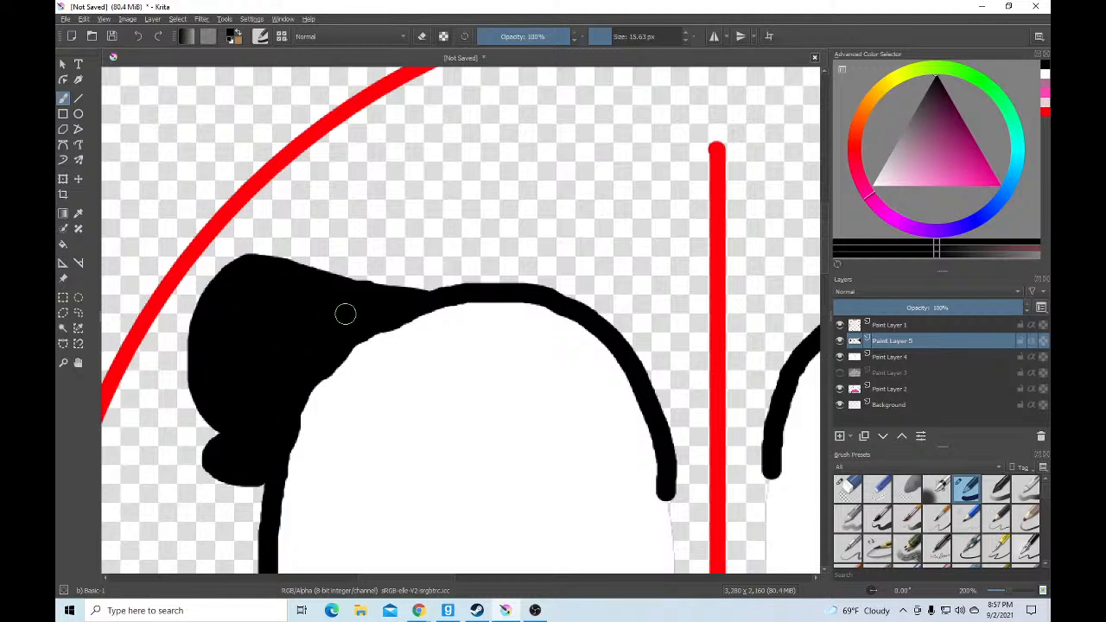
On a new layer, draw a curved black lower lid line along the bottom edge of each eye
scroll(327, 318, "down", 4)
scroll(382, 381, "up", 2)
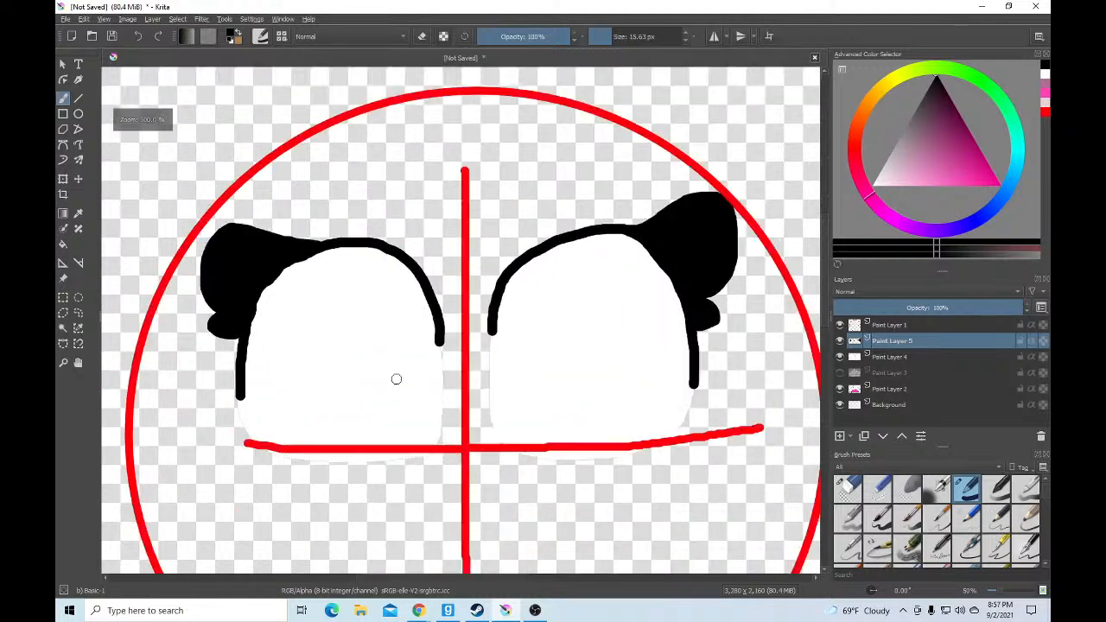
left_click(840, 436)
scroll(602, 390, "up", 2)
scroll(565, 368, "up", 2)
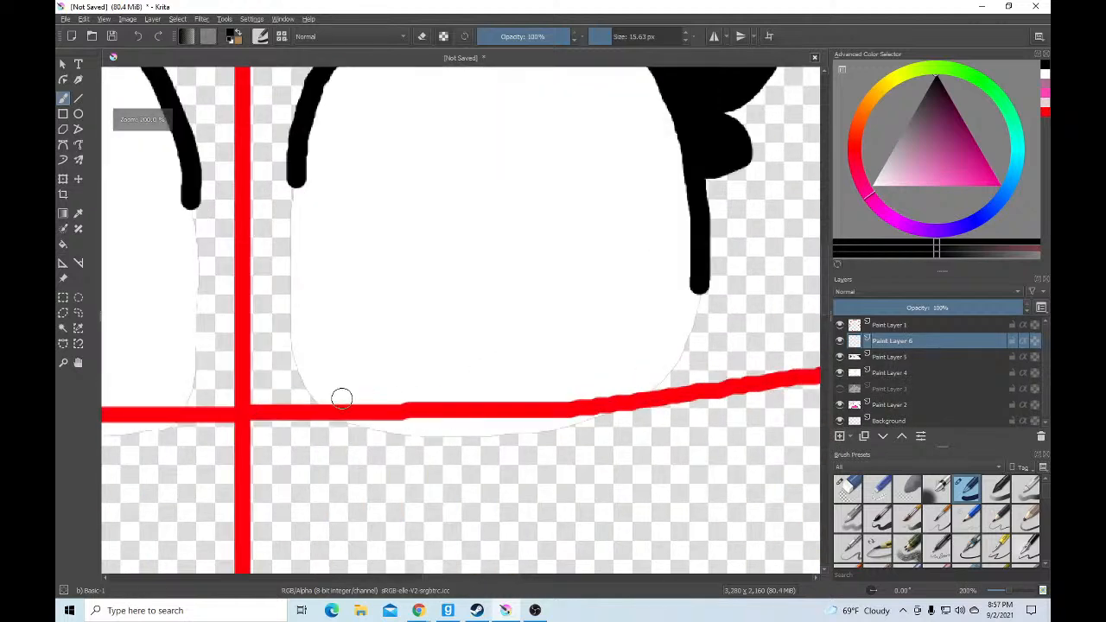
mouse_move(304, 382)
left_mouse_down()
mouse_move(363, 423)
mouse_move(454, 427)
mouse_move(607, 406)
mouse_move(669, 370)
left_mouse_up()
scroll(666, 367, "down", 2)
scroll(338, 369, "up", 2)
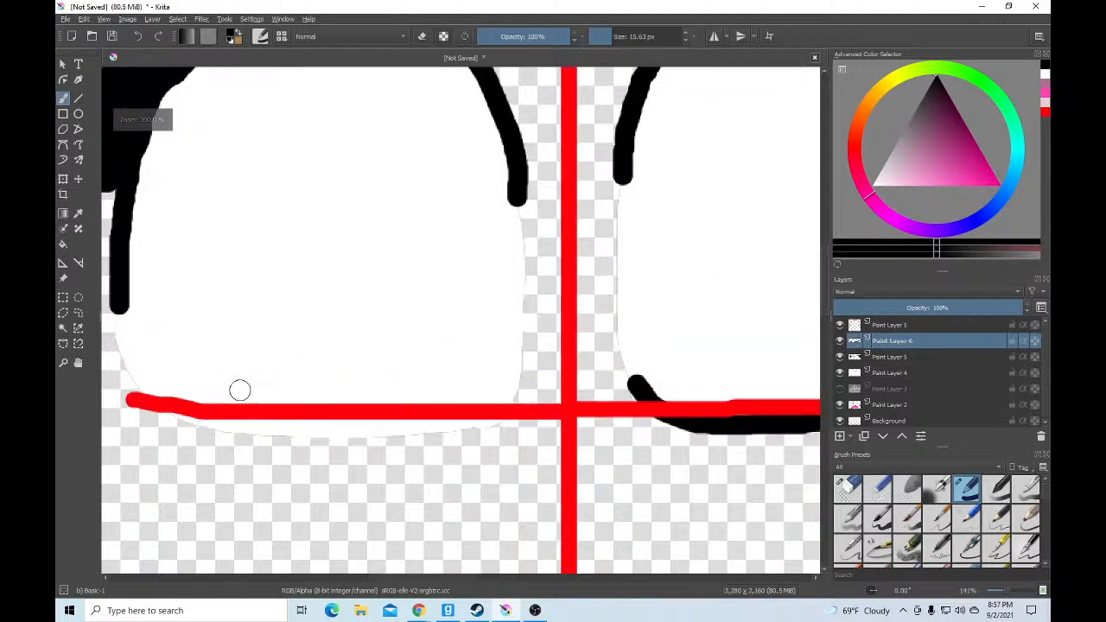
mouse_move(128, 391)
left_mouse_down()
mouse_move(185, 420)
mouse_move(407, 432)
mouse_move(484, 421)
mouse_move(514, 392)
left_mouse_up()
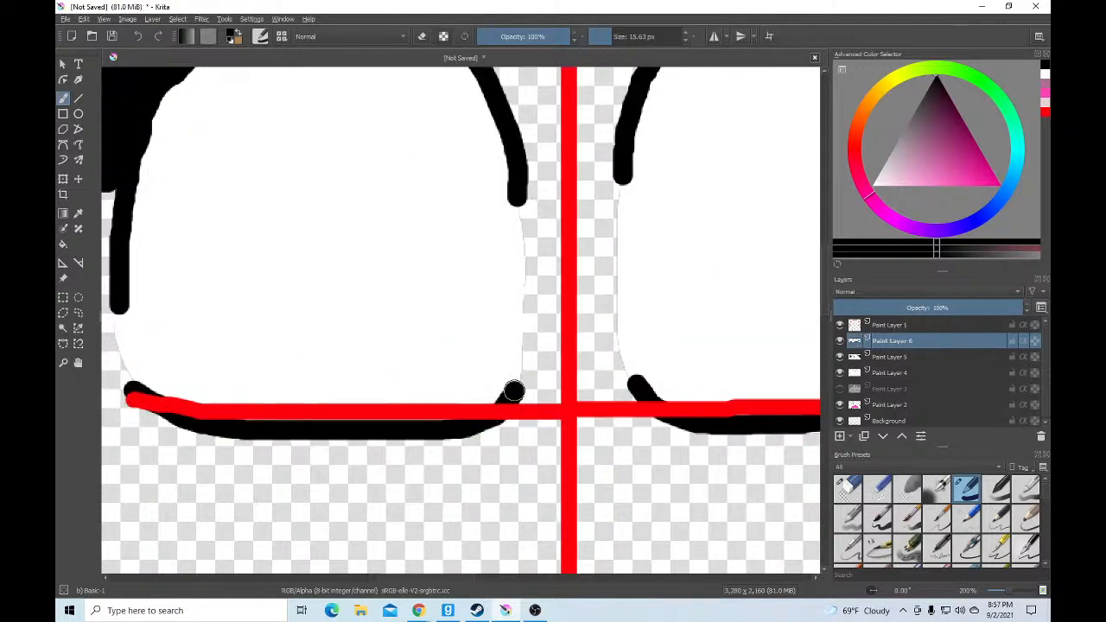
On another new layer, paint a tall orange oval iris near the inner side of each eye with a 75.73 px brush
scroll(513, 391, "down", 3)
left_click(839, 437)
left_click_drag(861, 128, 862, 106)
left_click_drag(955, 143, 1016, 197)
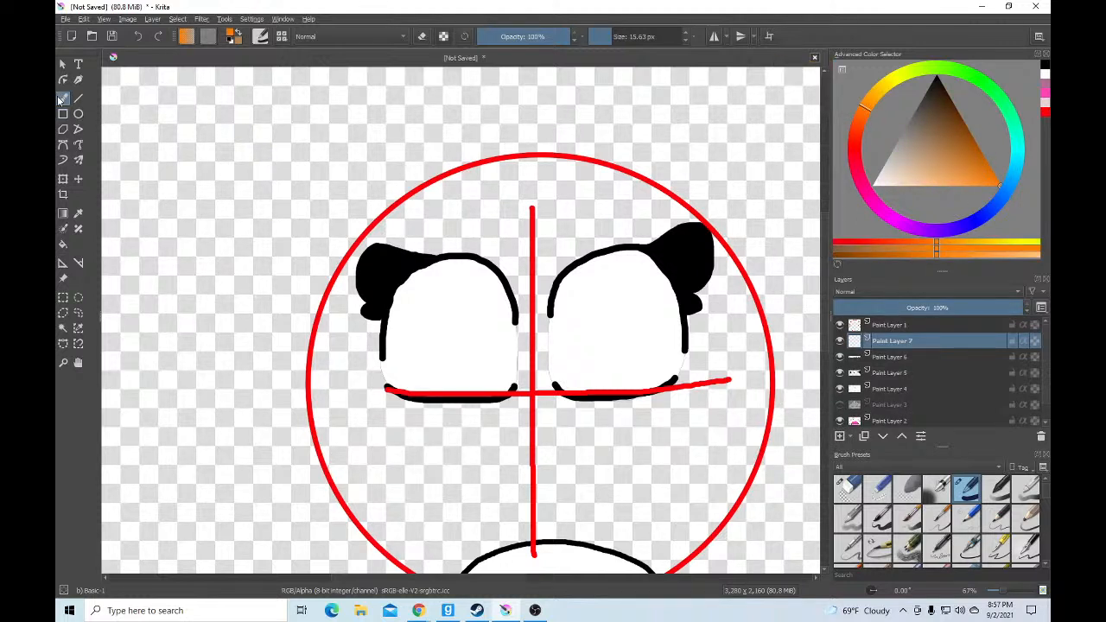
scroll(446, 346, "up", 3)
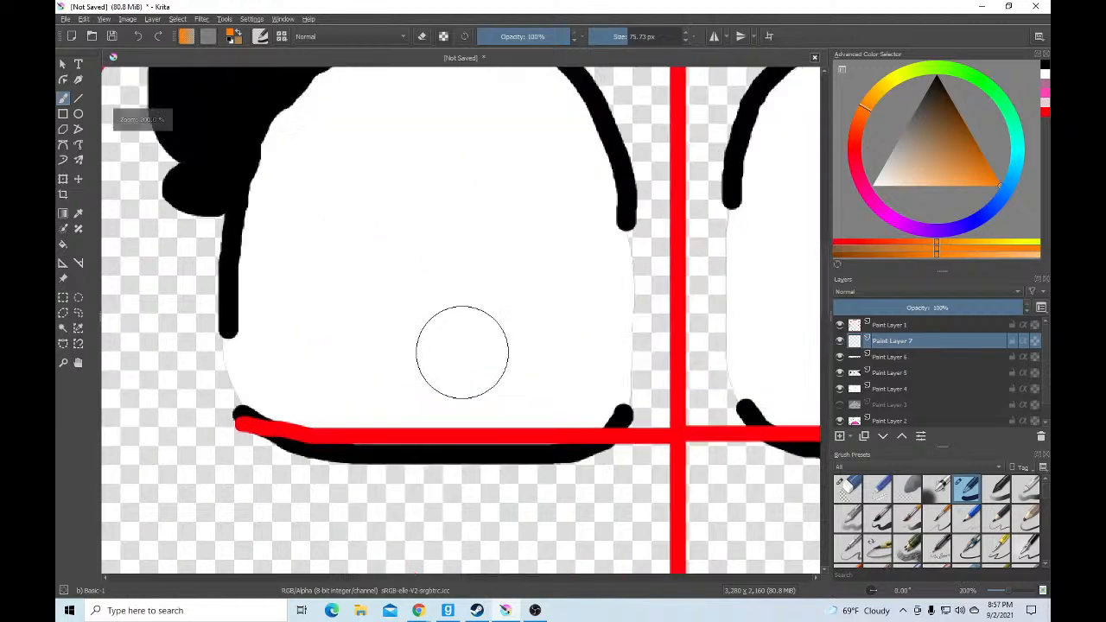
mouse_move(541, 198)
left_mouse_down()
mouse_move(521, 143)
mouse_move(490, 188)
mouse_move(482, 341)
mouse_move(504, 378)
mouse_move(541, 369)
mouse_move(555, 244)
mouse_move(532, 174)
mouse_move(510, 241)
mouse_move(516, 345)
mouse_move(532, 352)
mouse_move(542, 258)
mouse_move(520, 203)
mouse_move(511, 321)
left_mouse_up()
scroll(532, 174, "down", 3)
scroll(563, 242, "up", 2)
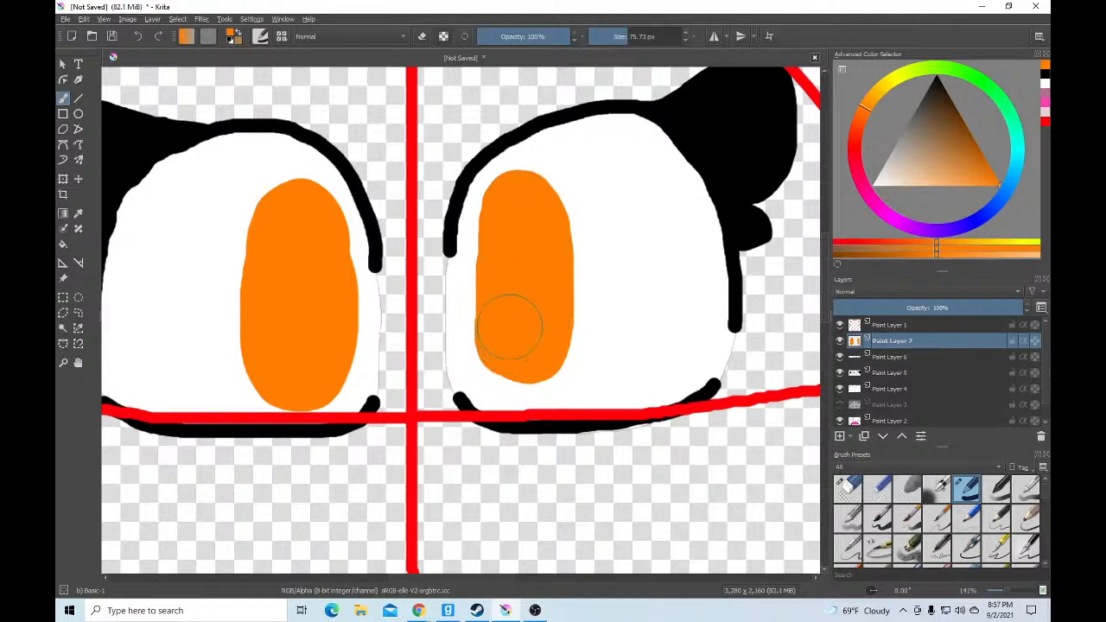
Show the head layer, Paint Layer 3, again and check the eyes against the whole head
scroll(511, 320, "down", 3)
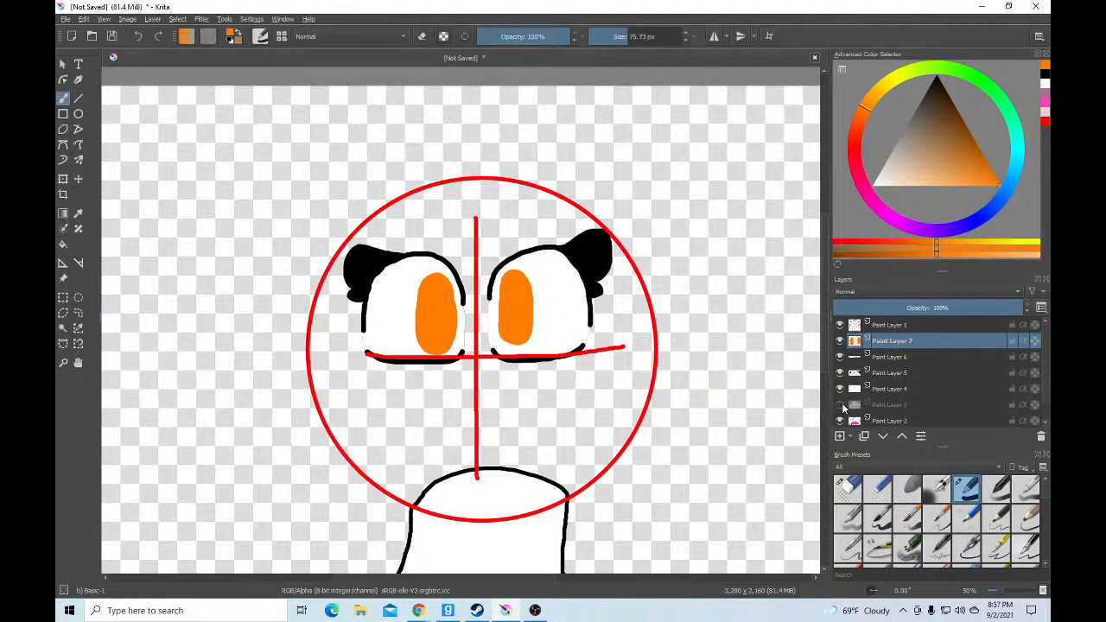
left_click(841, 405)
scroll(706, 373, "down", 1)
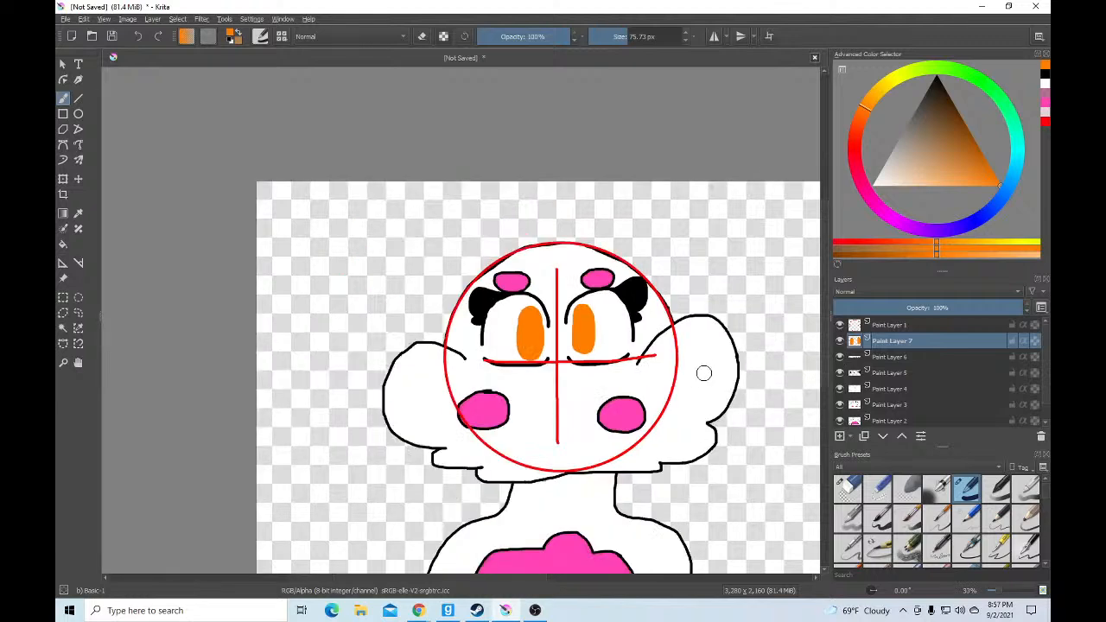
scroll(773, 403, "up", 1)
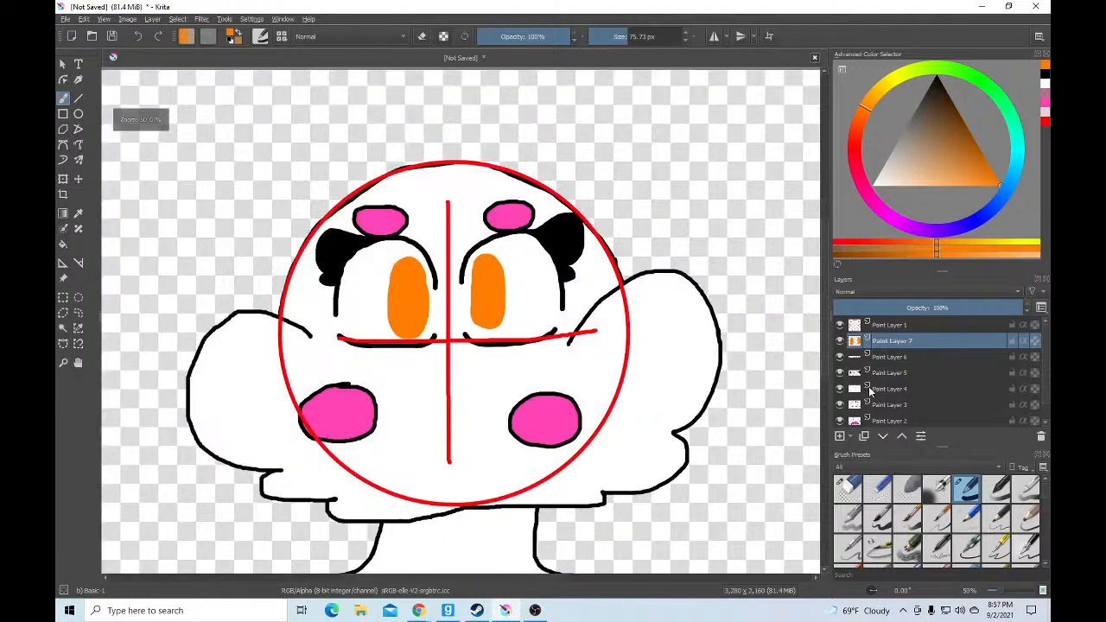
Add two new layers and paint a light pink triangular nose between the eyes on the upper one with a 25.64 px brush
double_click(839, 438)
left_click(868, 198)
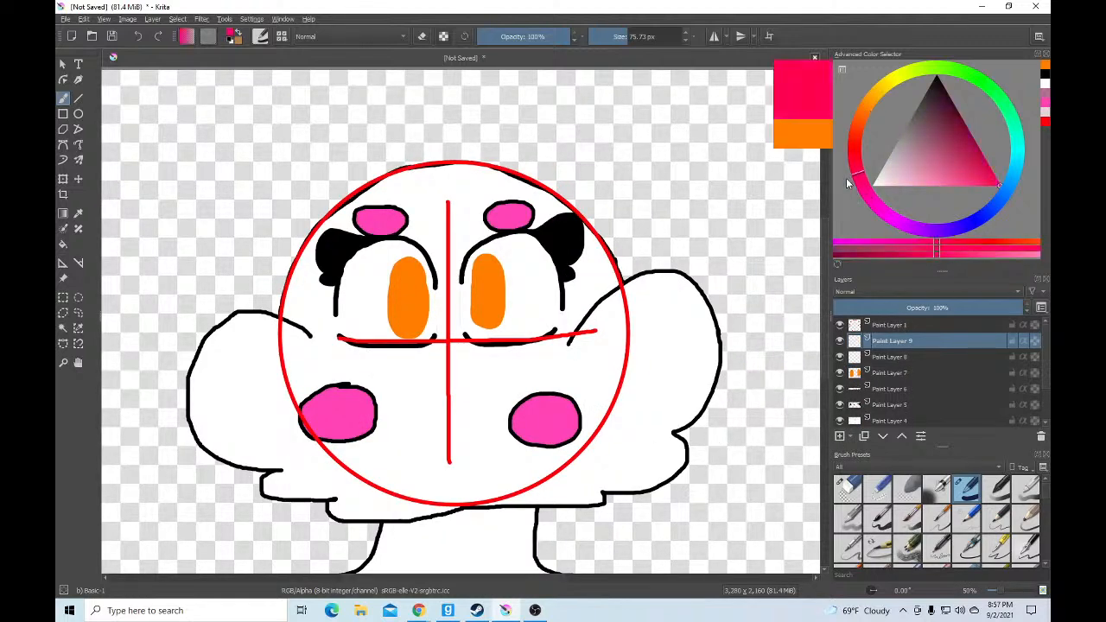
left_click(914, 187)
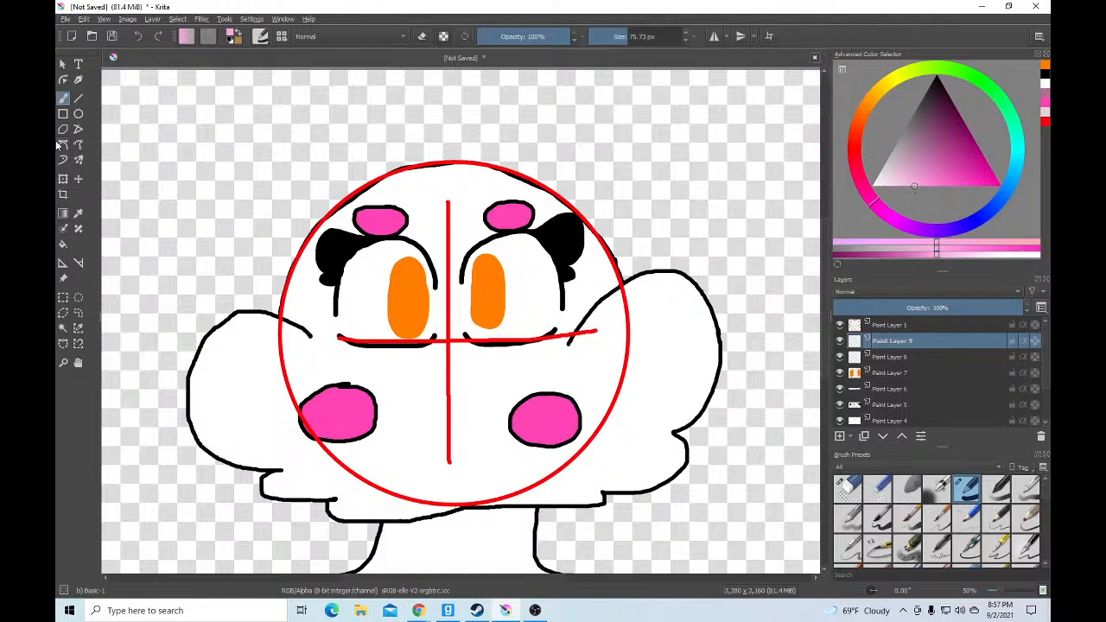
scroll(445, 352, "up", 3)
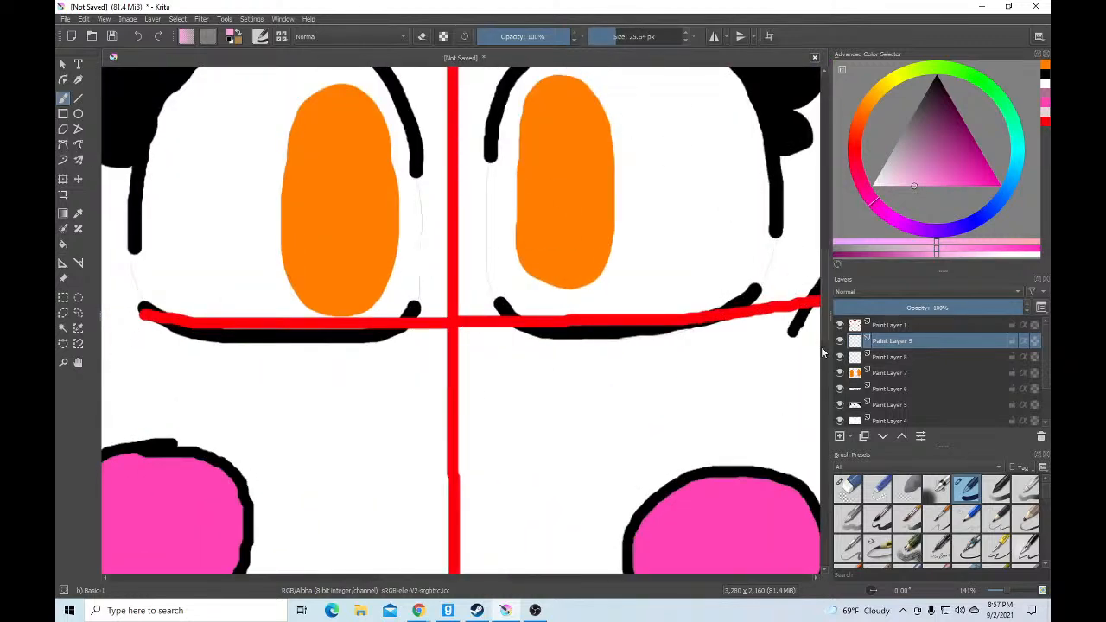
mouse_move(411, 346)
left_mouse_down()
mouse_move(499, 340)
mouse_move(455, 394)
mouse_move(418, 351)
mouse_move(469, 356)
left_mouse_up()
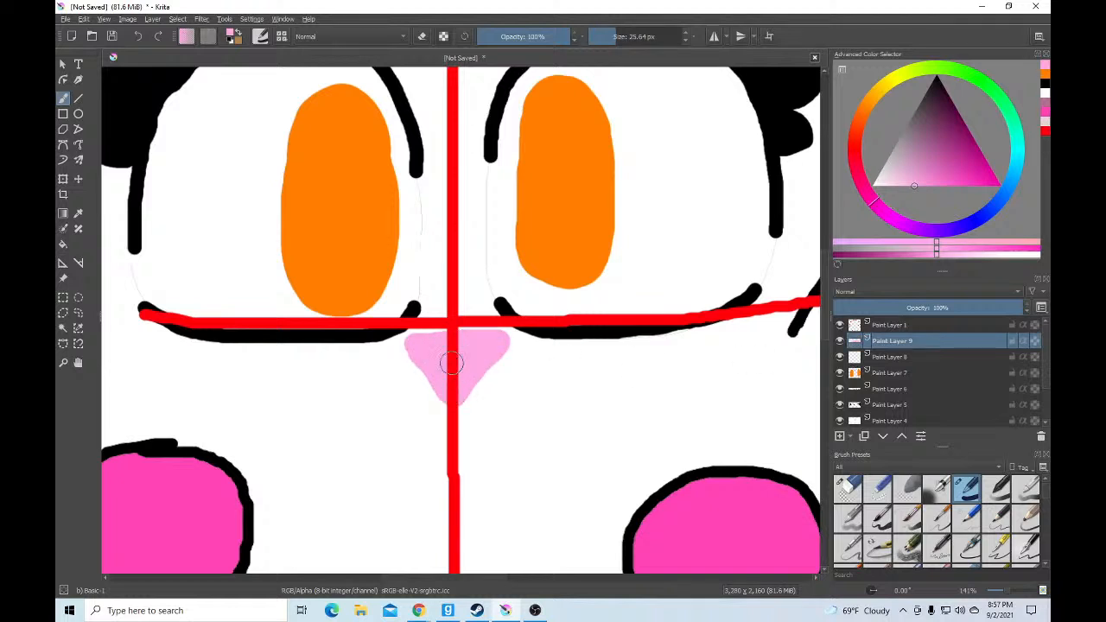
Hide the red guide layer and draw a tall rounded black outline for the right ear on Paint Layer 8
left_click(890, 357)
scroll(691, 314, "down", 5)
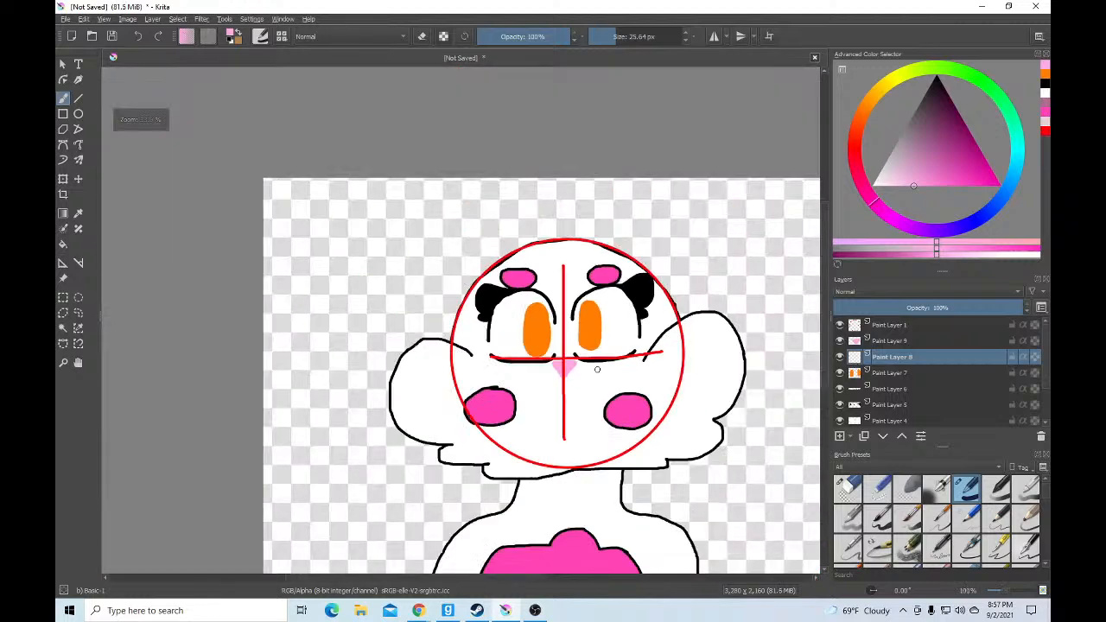
left_click(907, 115)
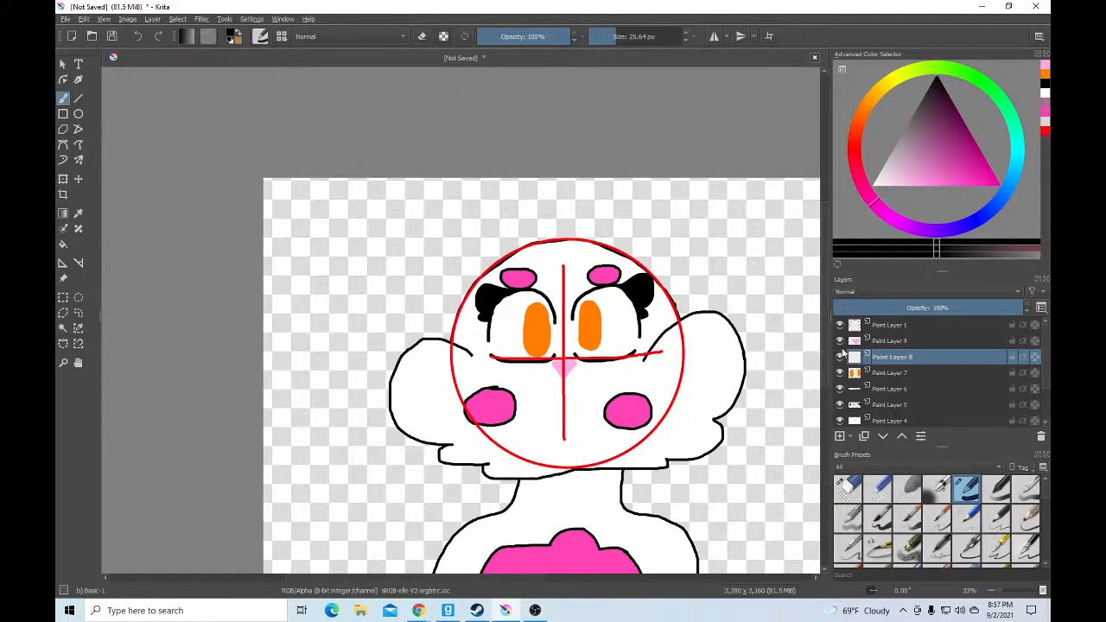
left_click(839, 326)
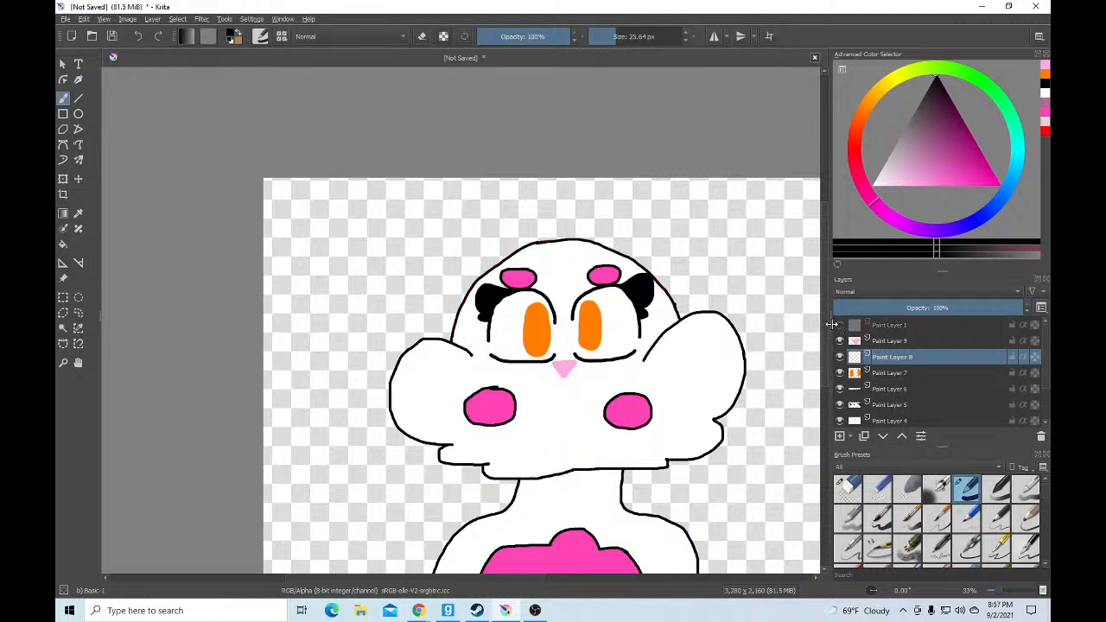
scroll(714, 185, "up", 2)
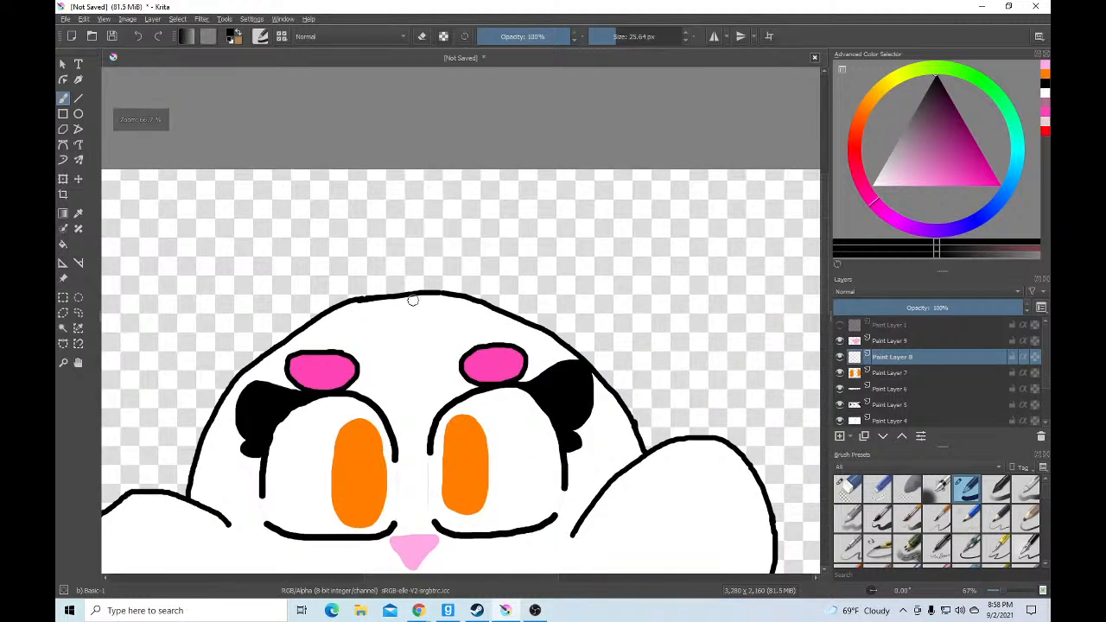
mouse_move(435, 291)
left_mouse_down()
mouse_move(495, 179)
mouse_move(530, 187)
mouse_move(573, 216)
mouse_move(611, 268)
mouse_move(627, 390)
left_mouse_up()
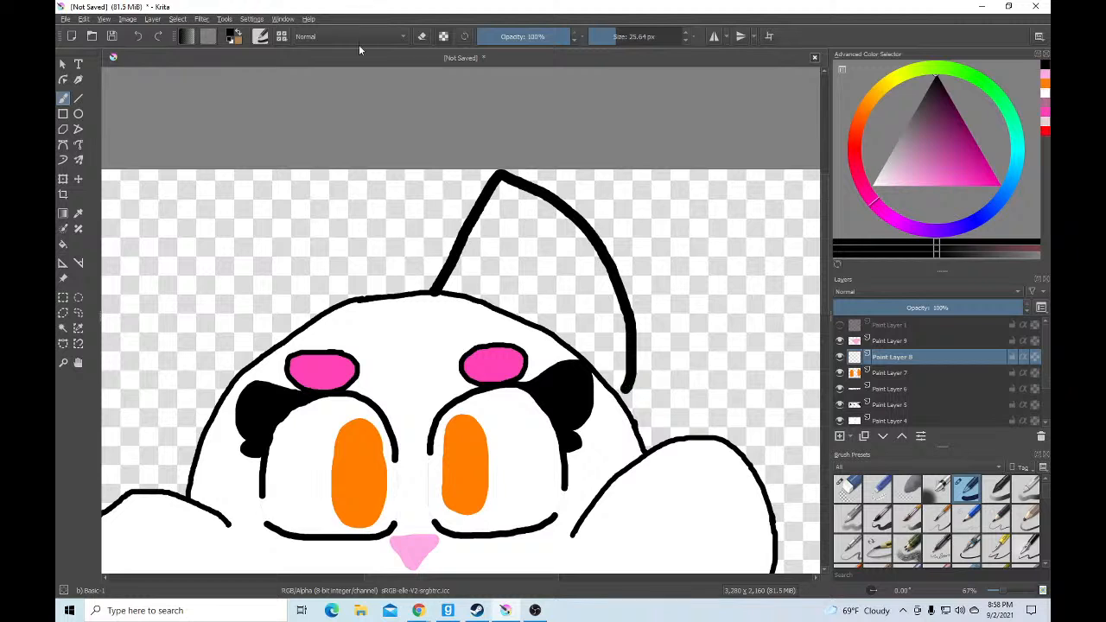
left_click(136, 36)
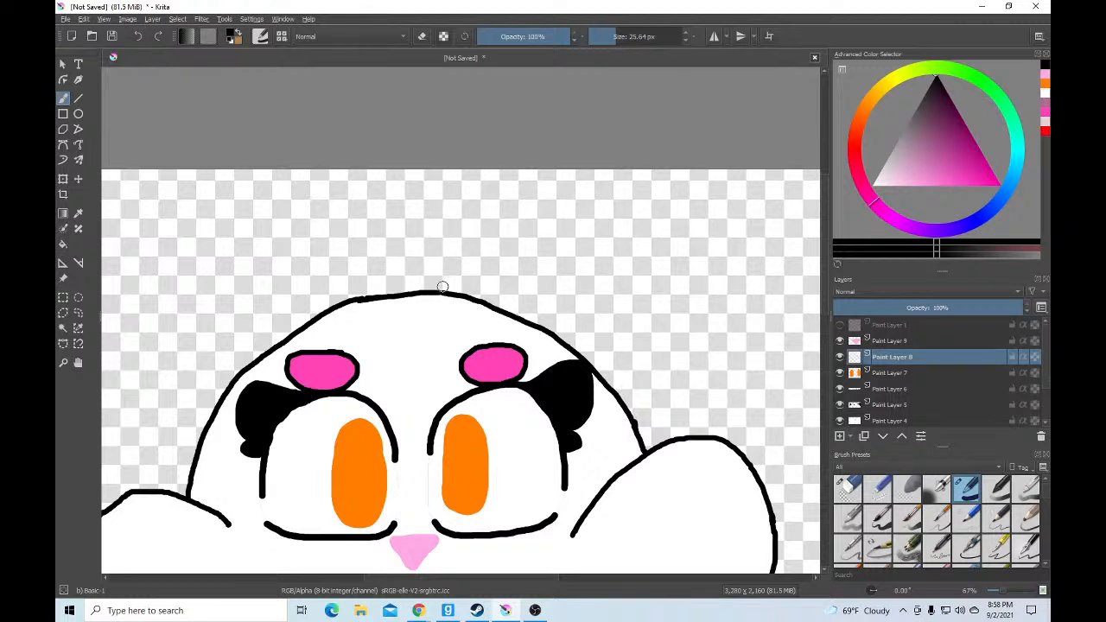
mouse_move(438, 290)
left_mouse_down()
mouse_move(484, 172)
mouse_move(583, 180)
mouse_move(633, 238)
mouse_move(651, 296)
mouse_move(632, 403)
left_mouse_up()
Paint white over the head outline along the base of the right ear
scroll(609, 279, "up", 5)
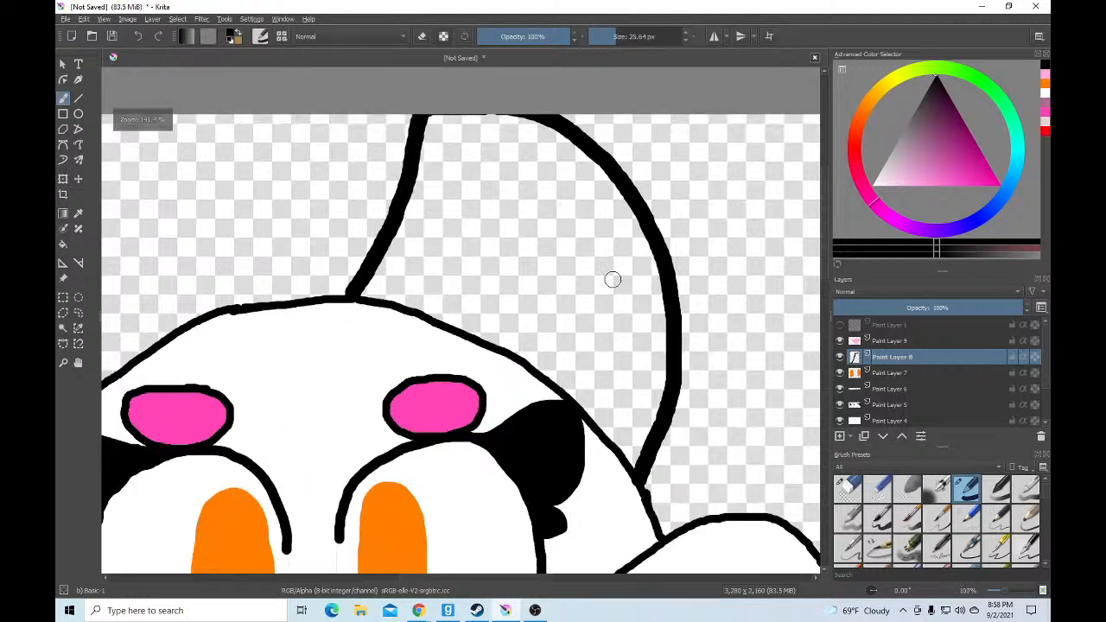
left_click_drag(247, 296, 257, 321)
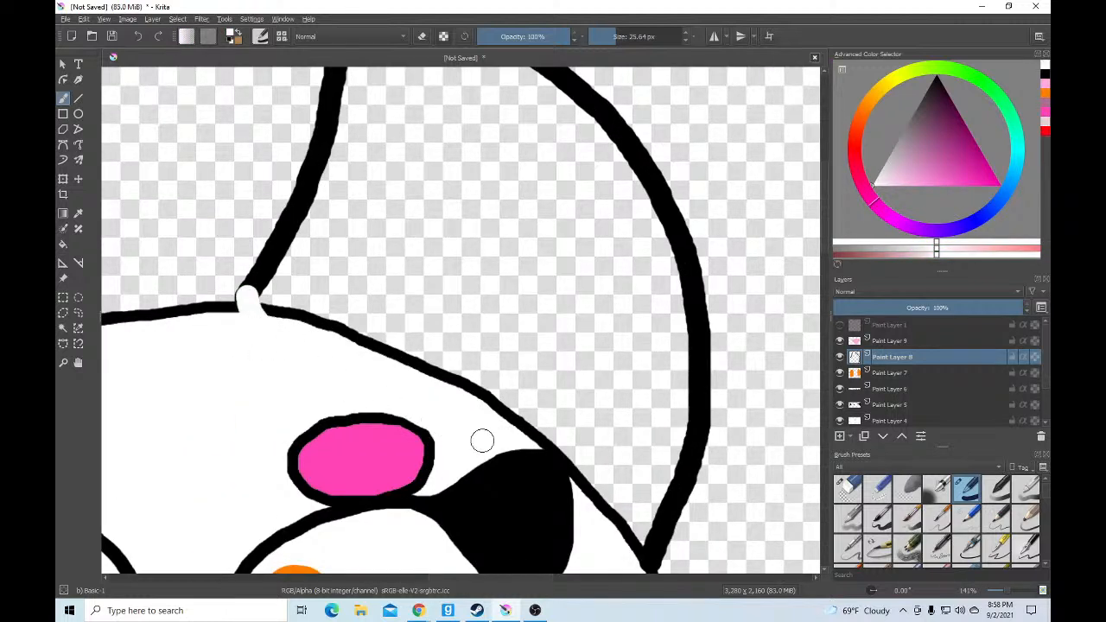
left_click(139, 36)
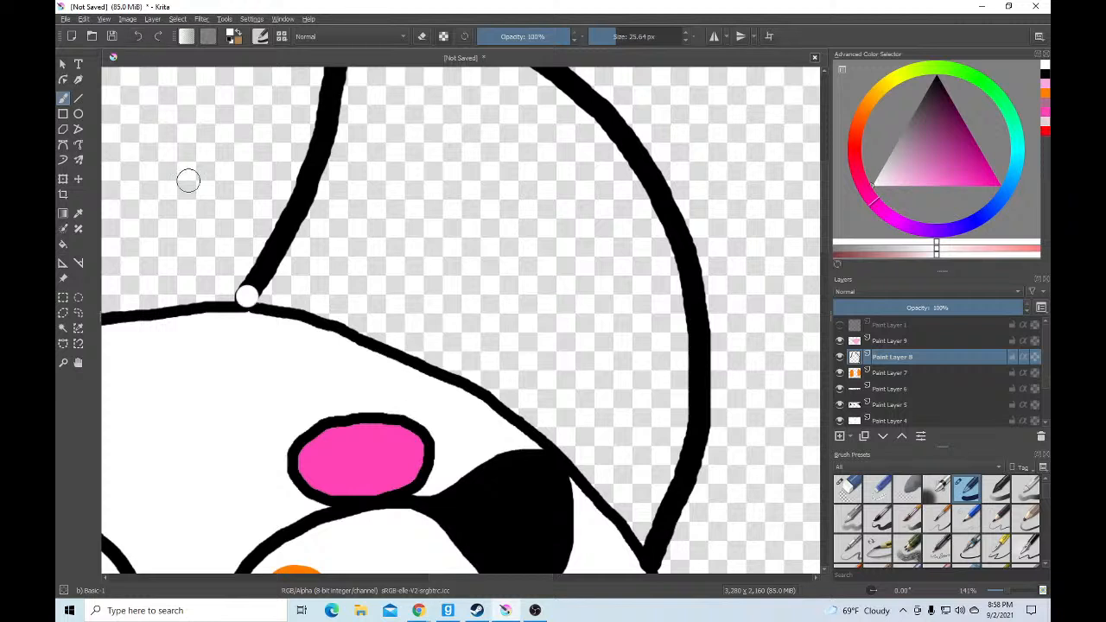
left_click(140, 36)
mouse_move(253, 308)
left_mouse_down()
mouse_move(358, 333)
mouse_move(483, 396)
mouse_move(550, 450)
mouse_move(635, 550)
left_mouse_up()
scroll(468, 389, "down", 4)
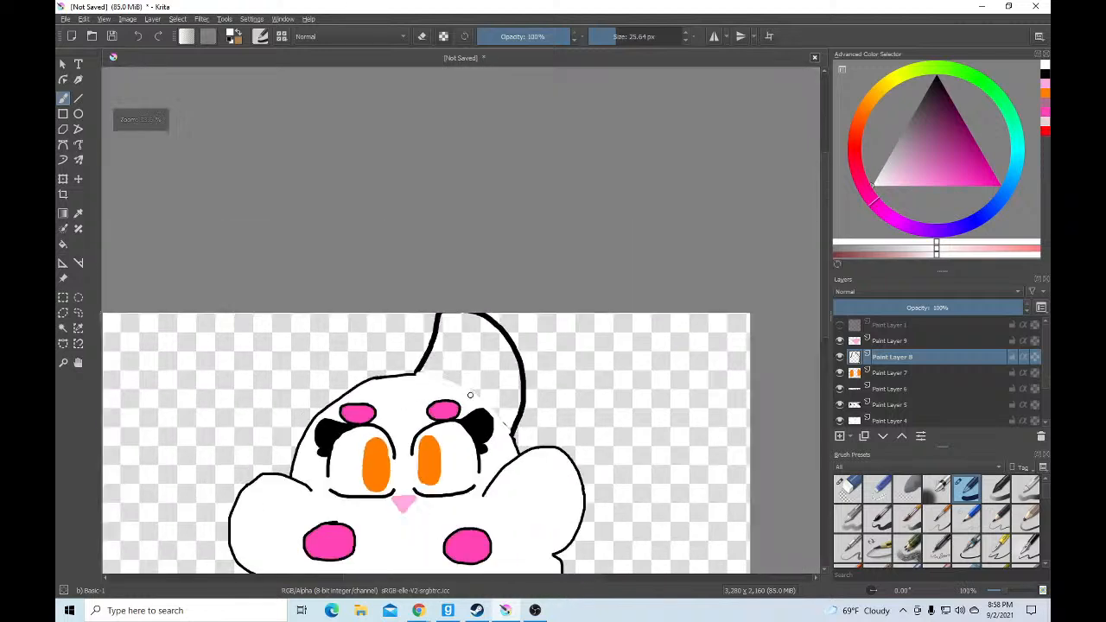
Draw the right ear's inner shape in the nose's light pink and fill it solid
scroll(469, 389, "up", 2)
scroll(374, 488, "down", 2)
scroll(208, 348, "up", 3)
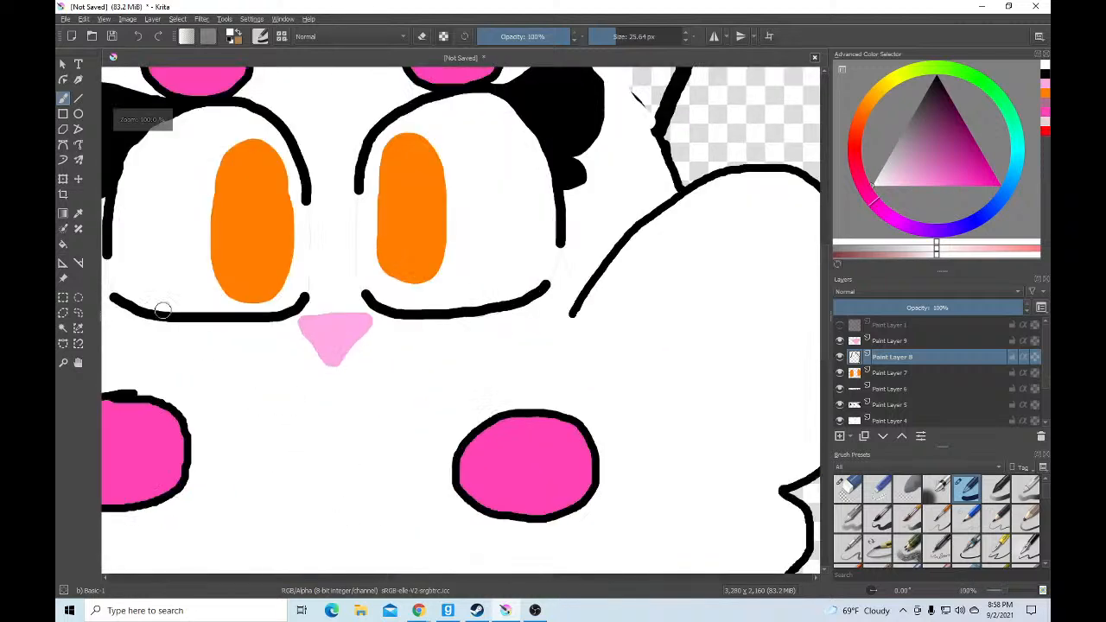
left_click(77, 212)
left_click(338, 336)
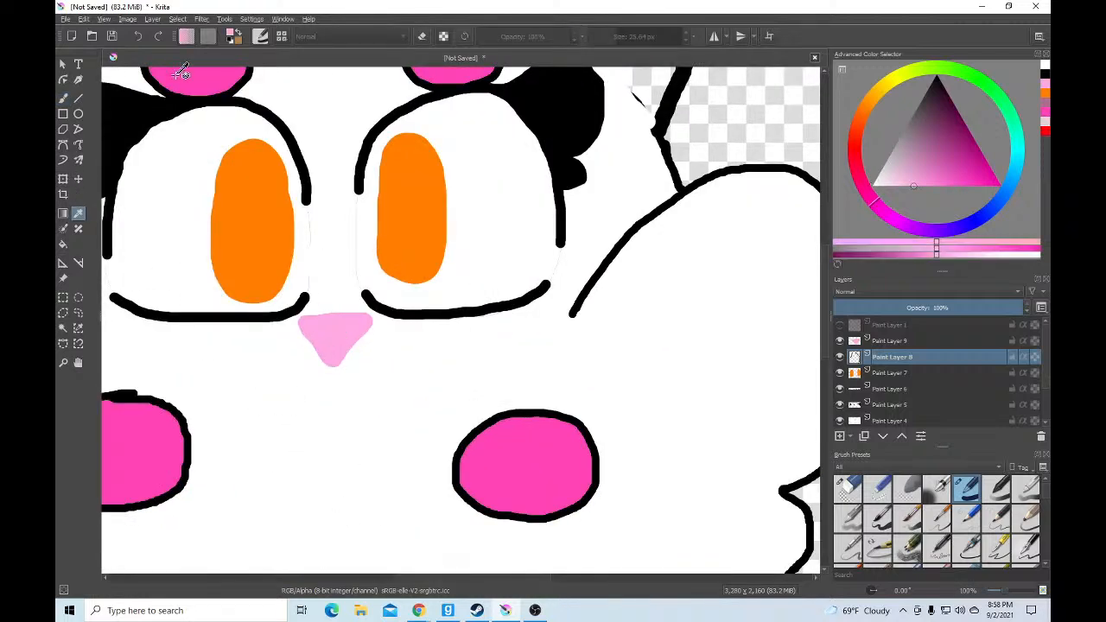
left_click(62, 98)
scroll(432, 216, "down", 3)
scroll(440, 205, "up", 3)
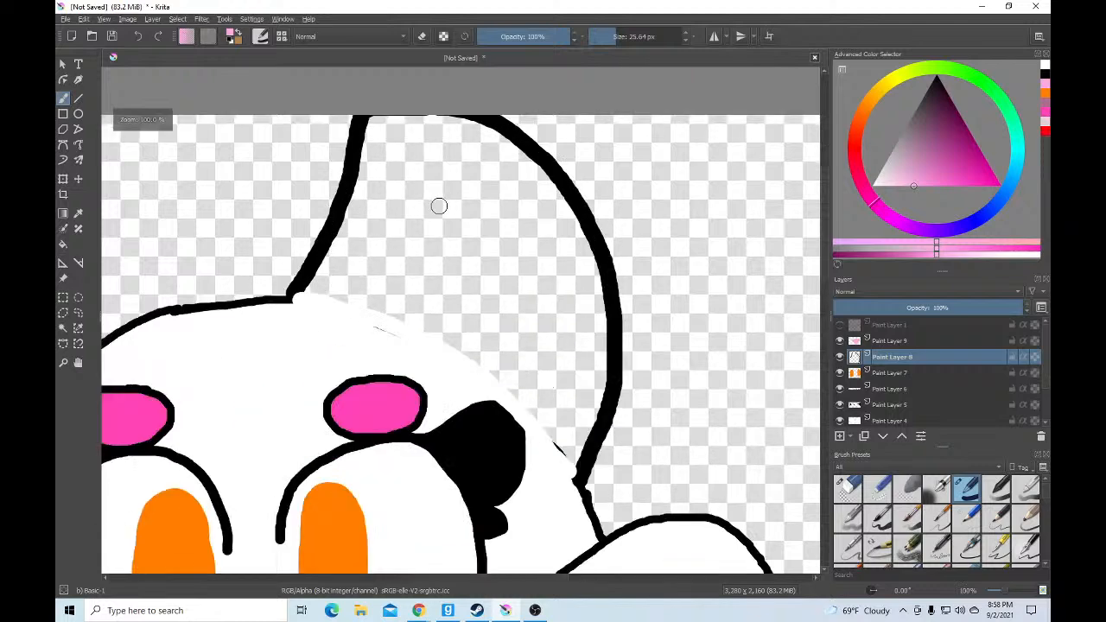
scroll(456, 182, "up", 1)
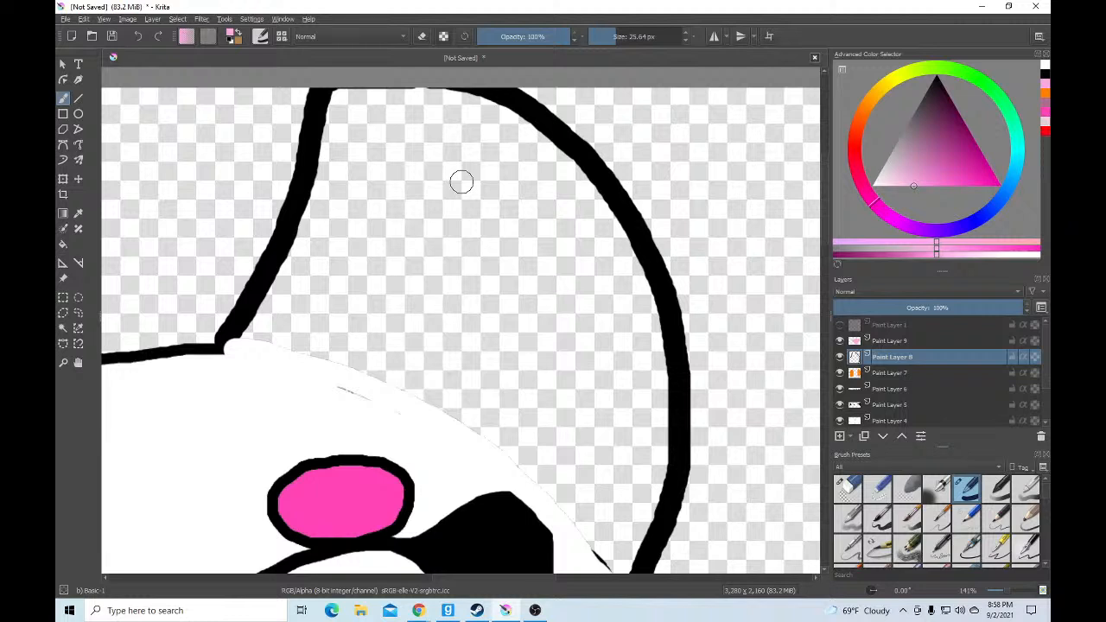
mouse_move(356, 372)
left_mouse_down()
mouse_move(395, 178)
mouse_move(421, 150)
mouse_move(460, 154)
mouse_move(513, 191)
mouse_move(552, 247)
mouse_move(577, 351)
mouse_move(544, 475)
mouse_move(369, 371)
left_mouse_up()
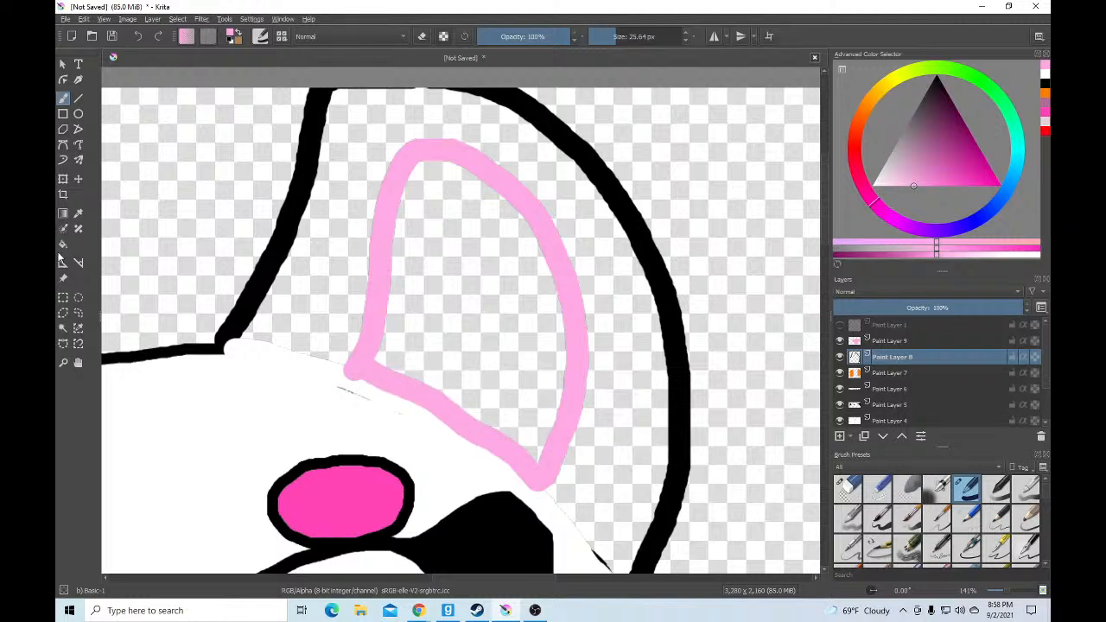
left_click(62, 245)
left_click(541, 329)
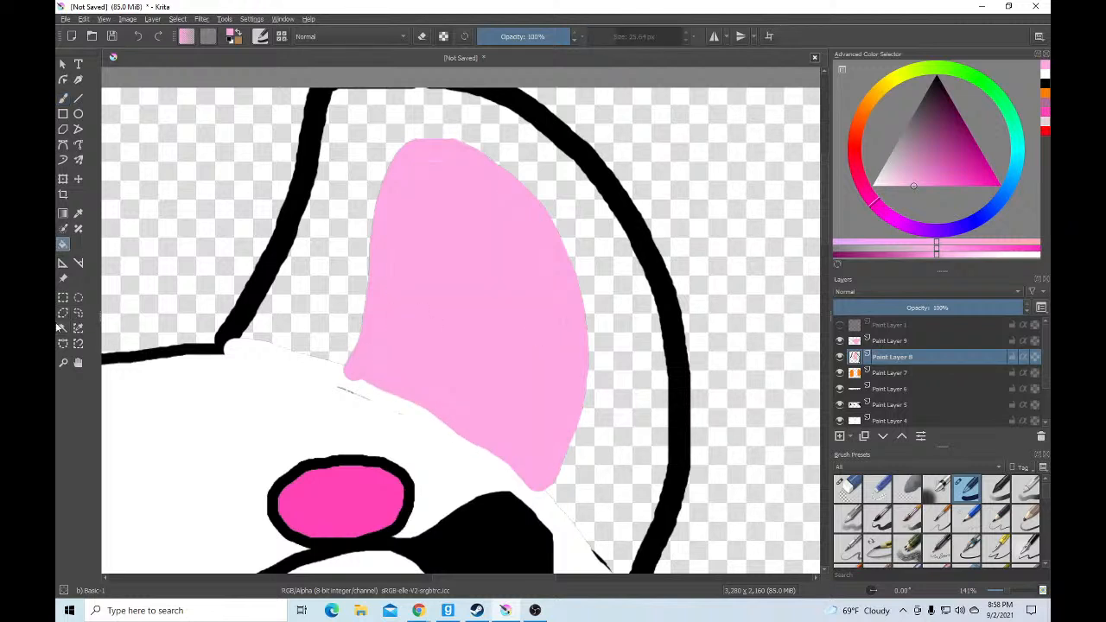
Fill the area around the right ear's pink inner shape with the head's white
left_click(191, 427, "ctrl")
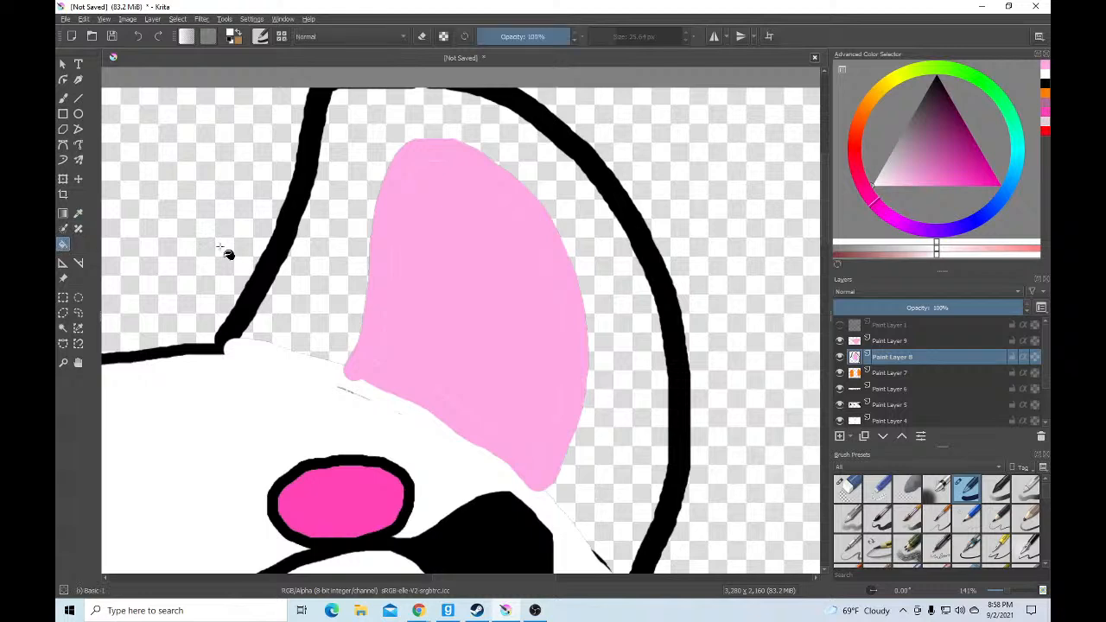
left_click(341, 259)
scroll(338, 255, "down", 7)
scroll(338, 255, "up", 4)
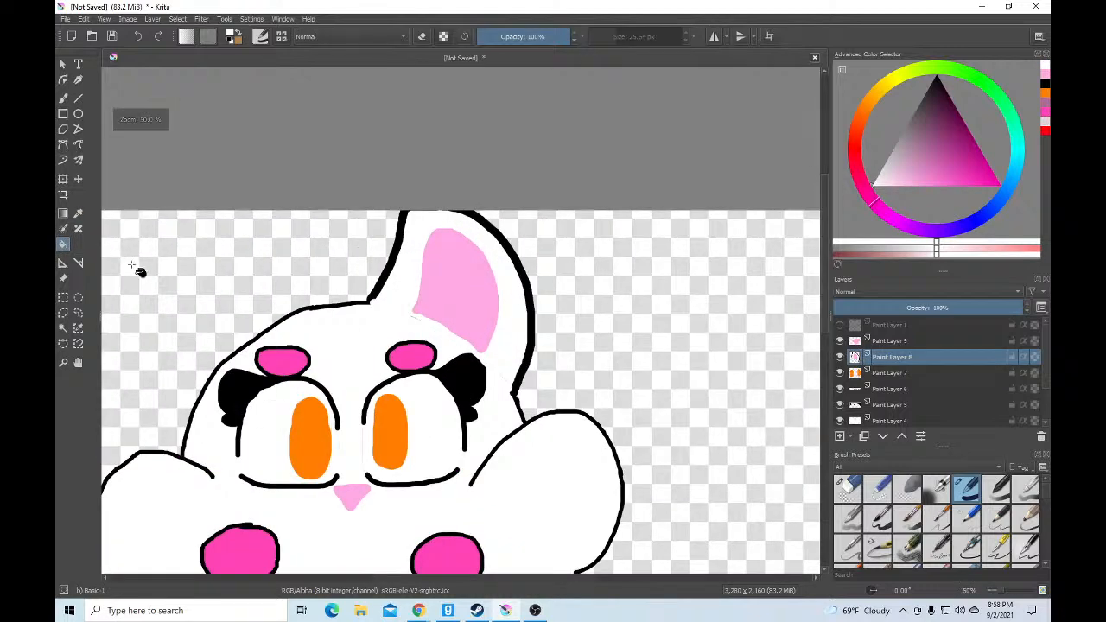
Draw a matching tall rounded black outline for the left ear on top of the head
left_click(63, 98)
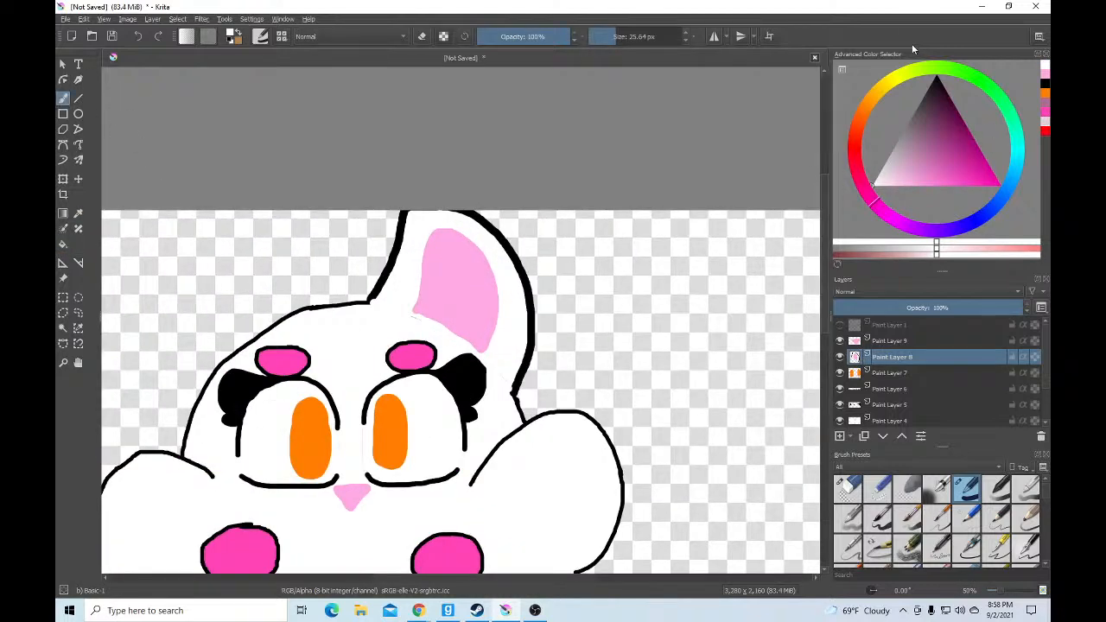
left_click(937, 76)
scroll(345, 293, "down", 4)
scroll(345, 292, "up", 3)
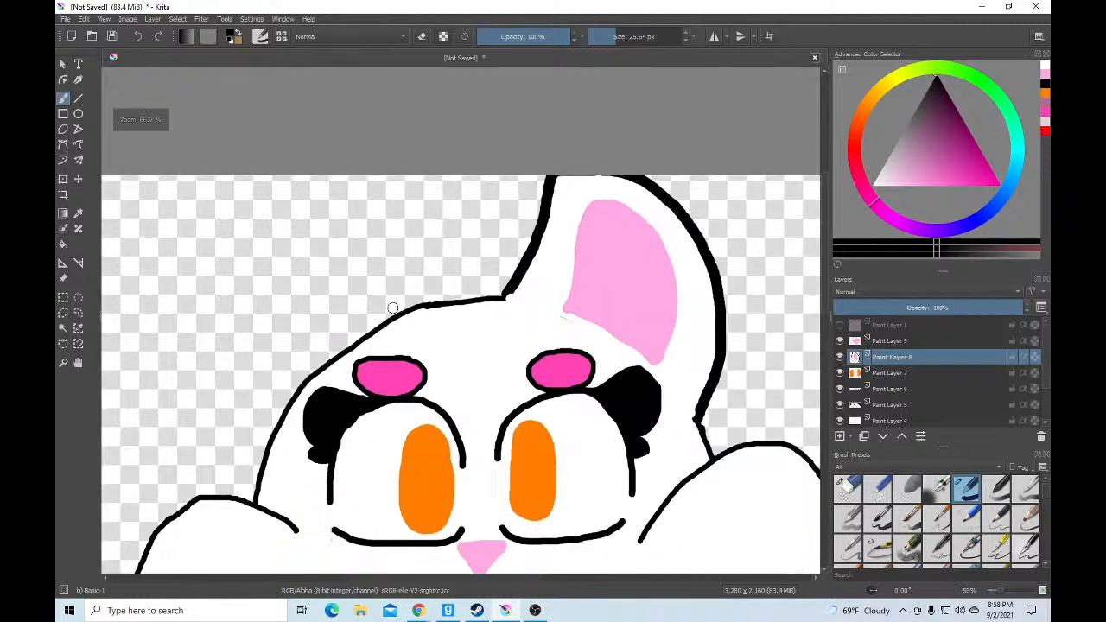
mouse_move(425, 304)
left_mouse_down()
mouse_move(375, 246)
mouse_move(356, 181)
mouse_move(256, 190)
mouse_move(216, 276)
mouse_move(219, 375)
mouse_move(244, 443)
left_mouse_up()
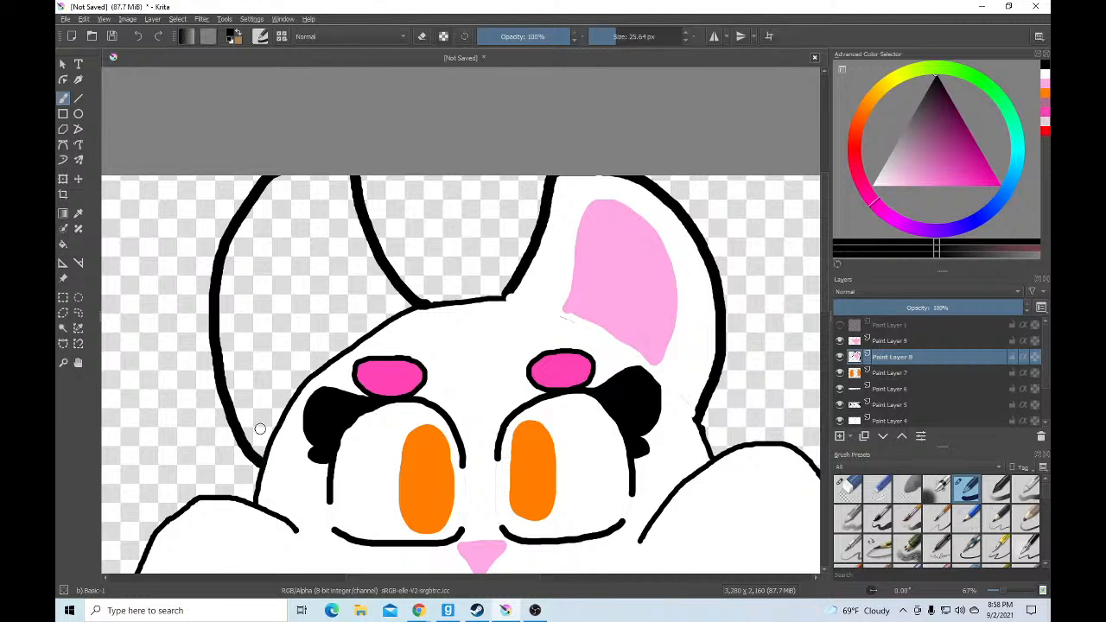
Paint over the head outline along the base of the left ear with white sampled from the head
left_click(78, 212)
left_click(484, 345)
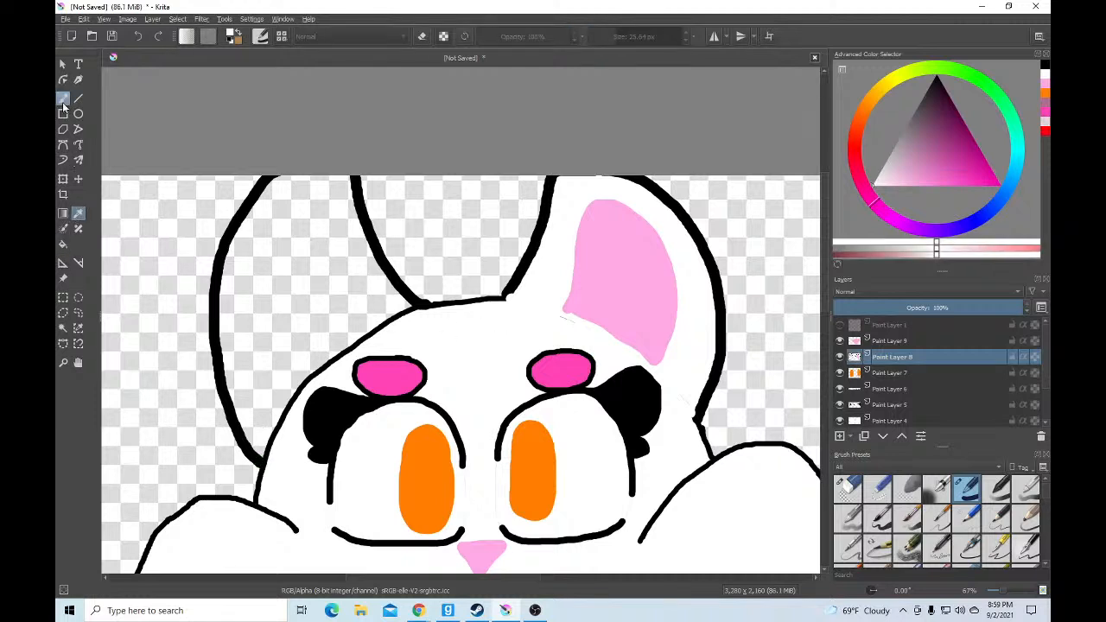
left_click(62, 100)
scroll(254, 384, "up", 2)
mouse_move(281, 492)
left_mouse_down()
mouse_move(326, 408)
mouse_move(397, 337)
mouse_move(492, 273)
mouse_move(597, 225)
left_mouse_up()
Draw the left ear's inner shape in light pink sampled from the right ear and fill it solid
left_click(79, 214)
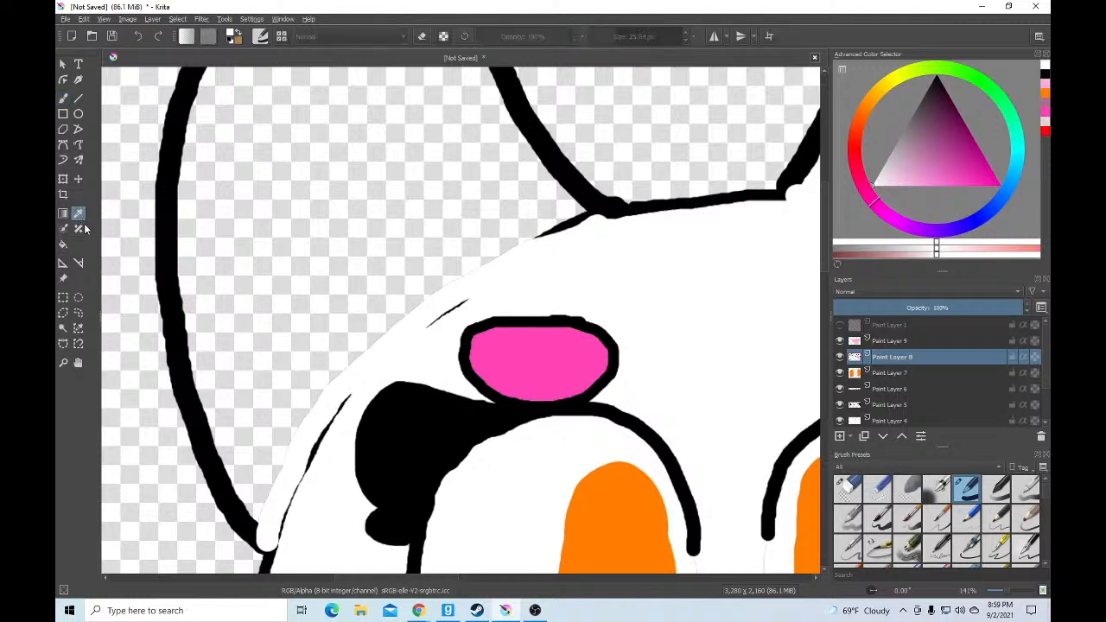
scroll(346, 202, "down", 3)
left_click(509, 175)
scroll(294, 181, "up", 1)
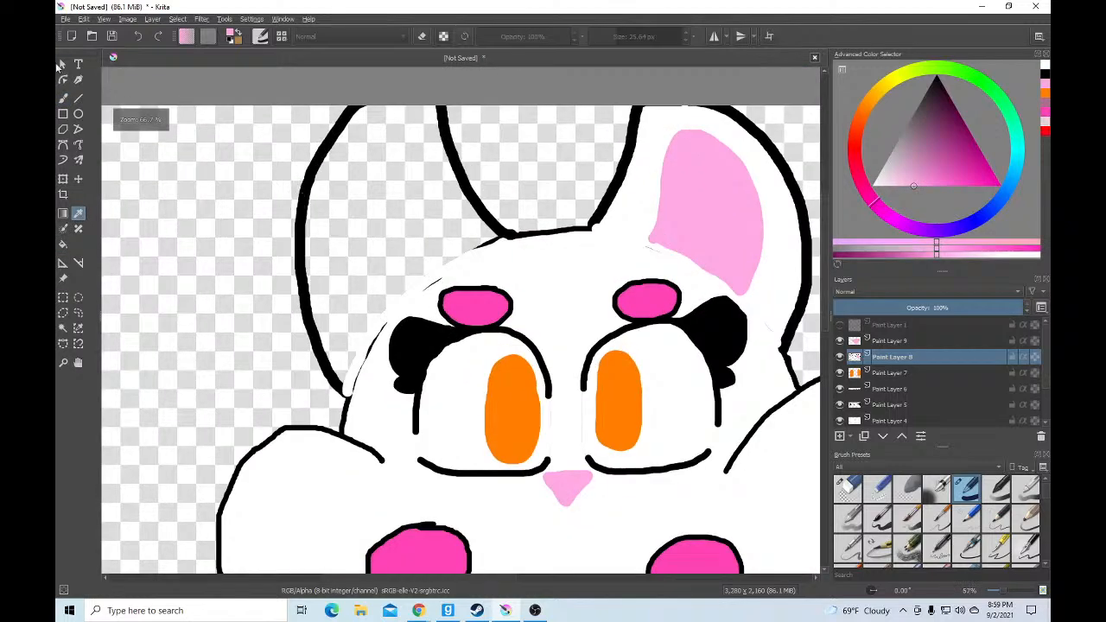
left_click(63, 98)
scroll(358, 187, "up", 1)
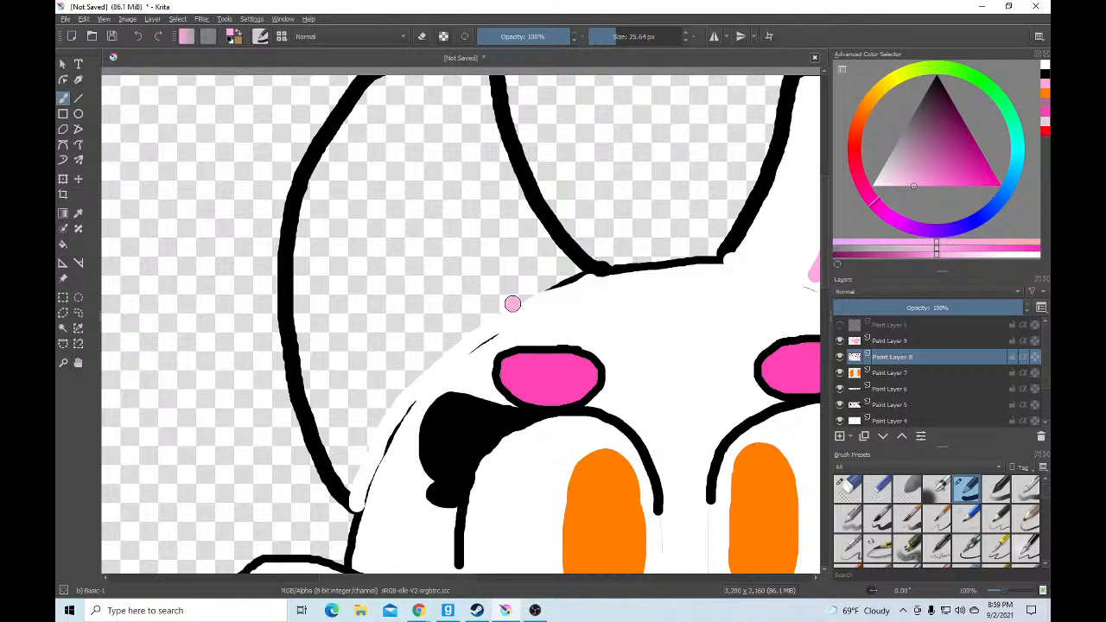
mouse_move(510, 303)
left_mouse_down()
mouse_move(424, 116)
mouse_move(403, 116)
mouse_move(347, 181)
mouse_move(327, 234)
mouse_move(325, 334)
mouse_move(369, 434)
mouse_move(389, 393)
mouse_move(473, 316)
mouse_move(506, 307)
mouse_move(450, 338)
left_mouse_up()
left_click(62, 244)
left_click(410, 277)
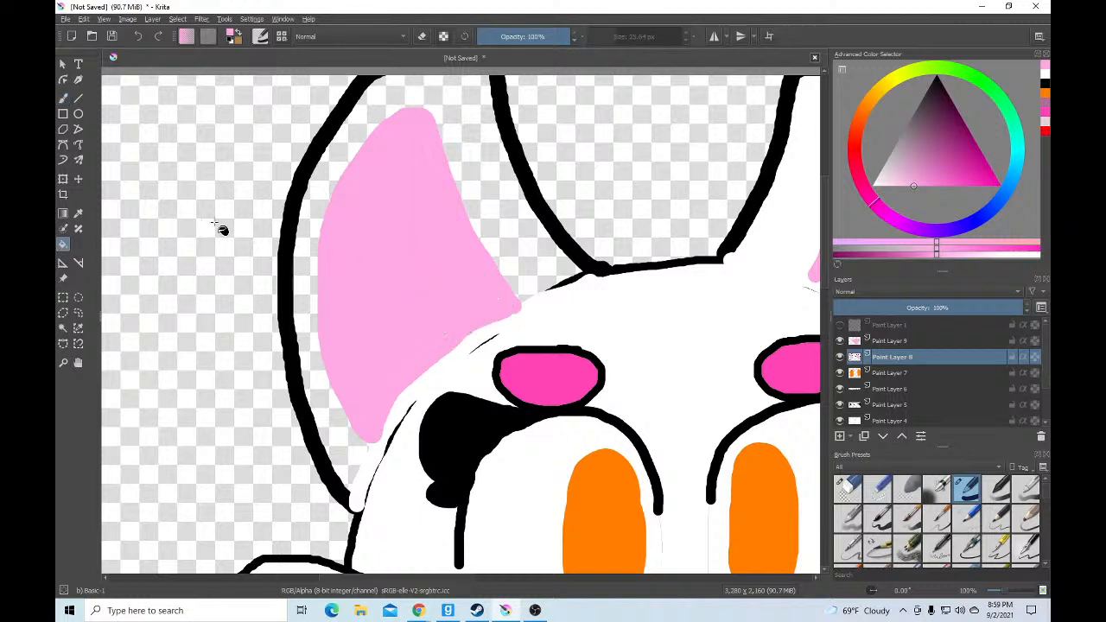
Fill the area around the left ear's pink inner shape with the head's white
left_click(699, 351, "ctrl")
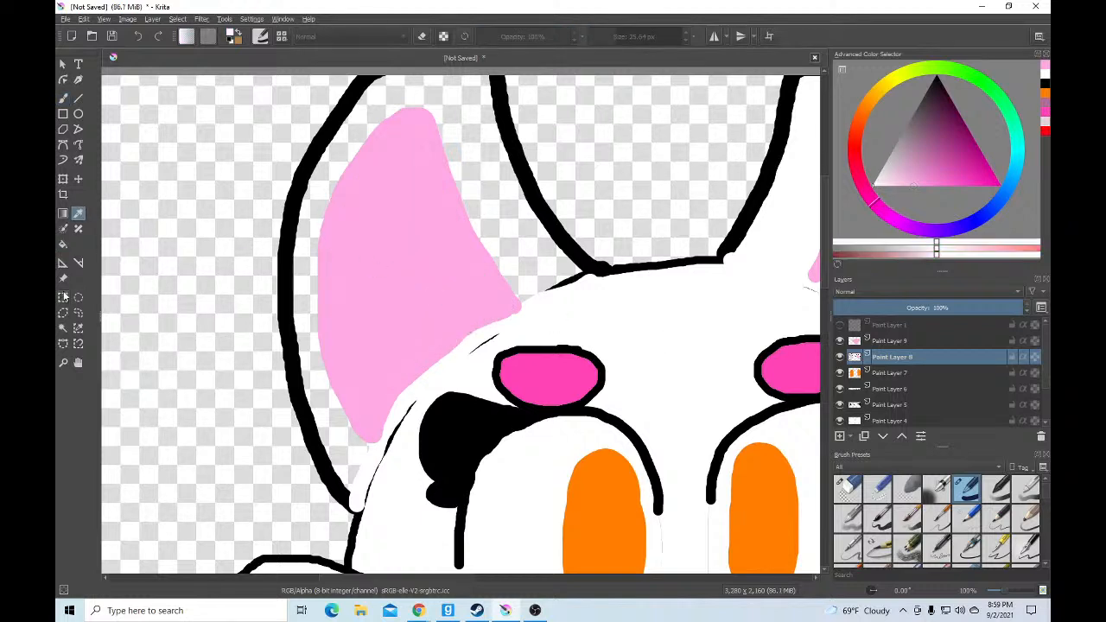
scroll(450, 229, "down", 4)
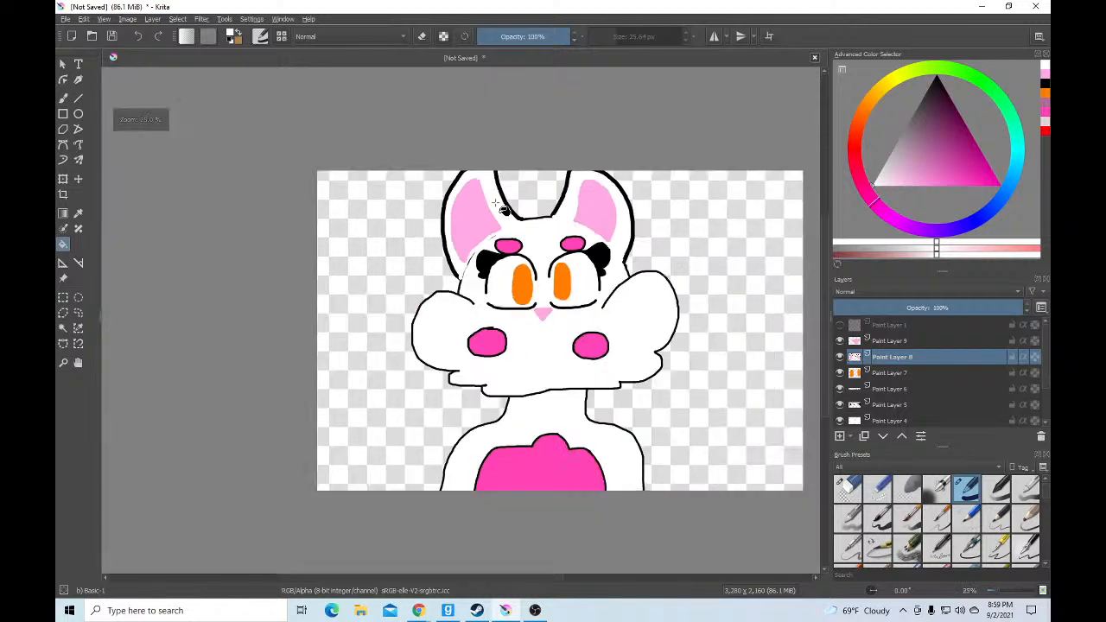
scroll(603, 191, "up", 3)
scroll(603, 190, "down", 3)
scroll(656, 322, "up", 3)
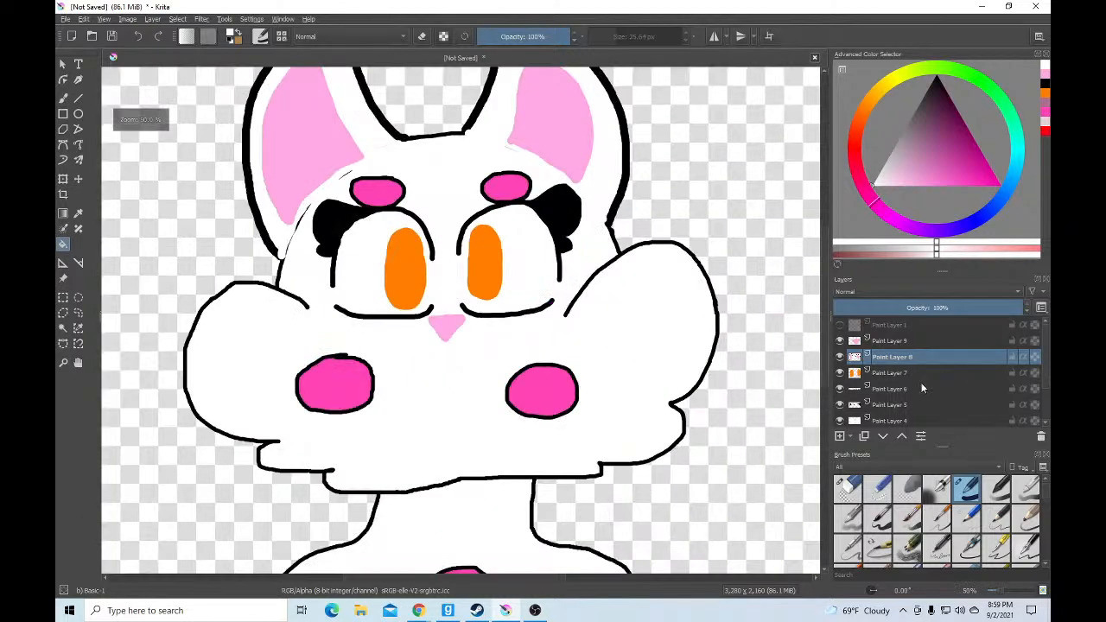
Add two new paint layers directly above the nose layer, Paint Layer 9
double_click(856, 342)
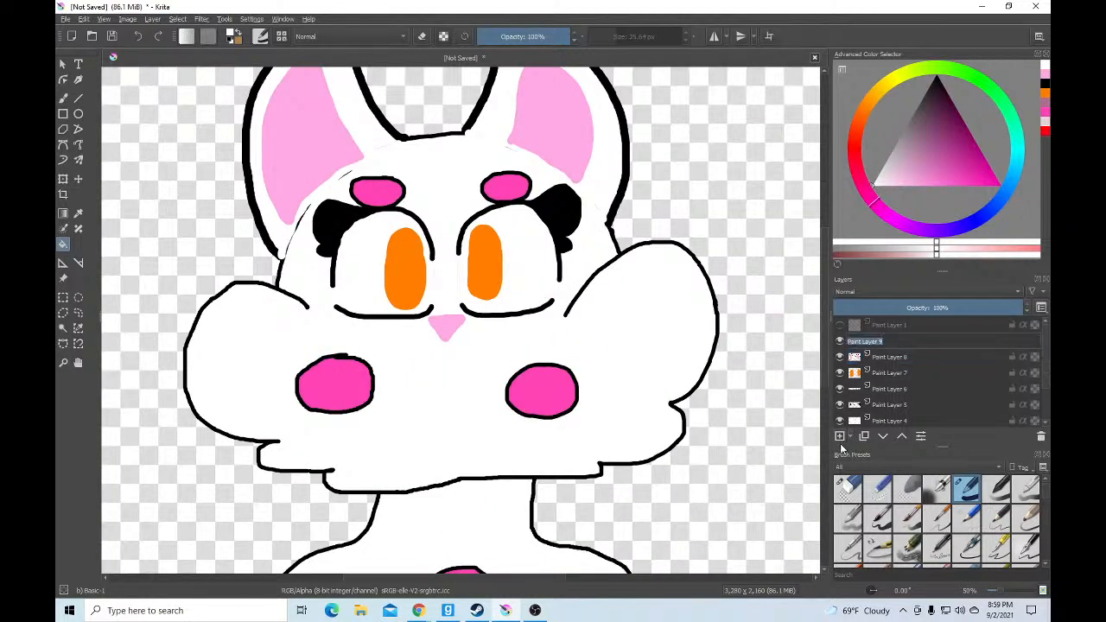
left_click(961, 433)
double_click(839, 436)
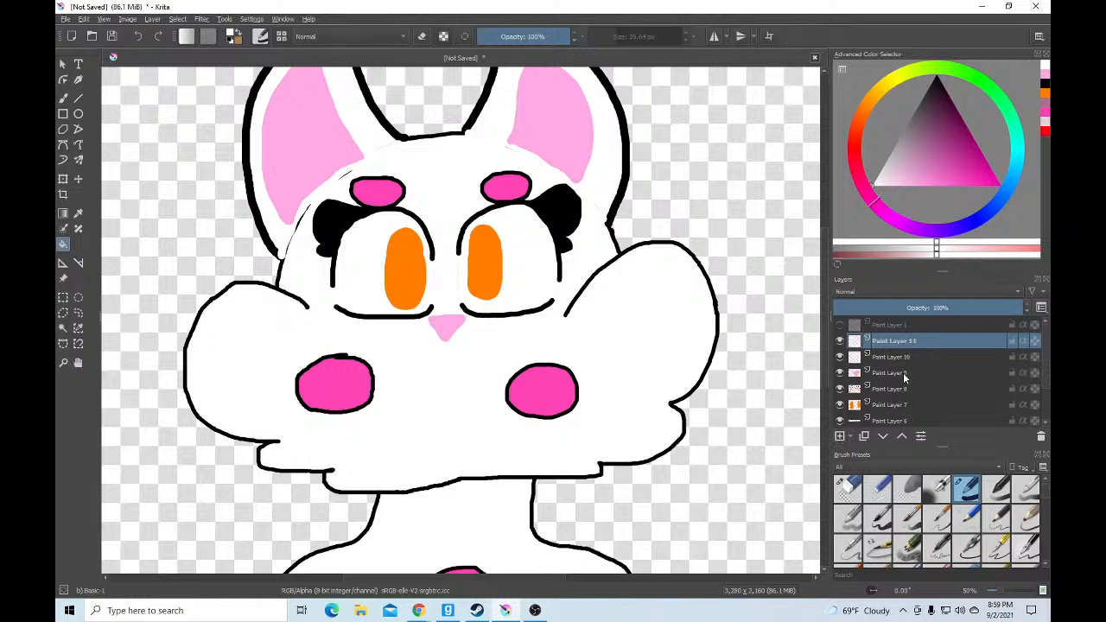
Replace the top empty layer with a fresh one and draw a black wavy closed mouth between the cheeks on Paint Layer 10
left_click(1040, 437)
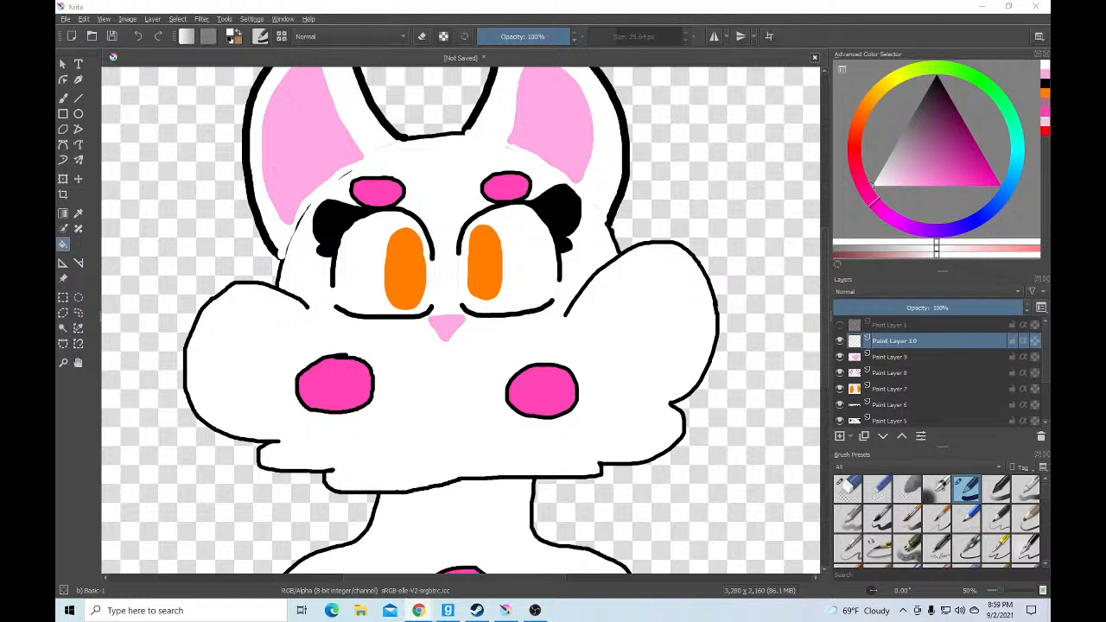
left_click(840, 437)
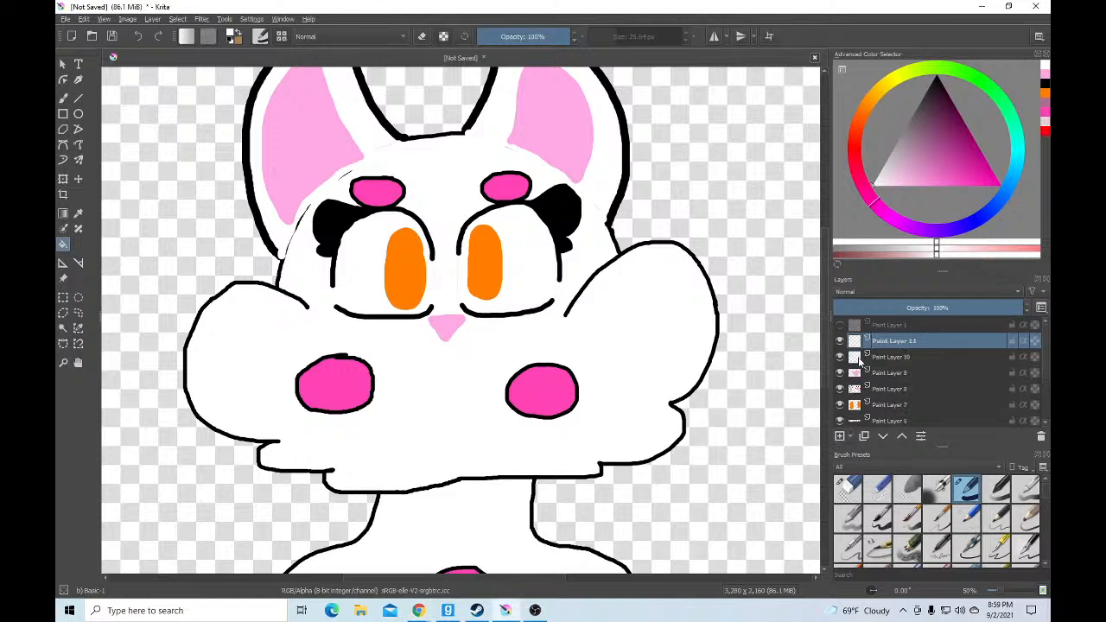
left_click(858, 357)
left_click(63, 98)
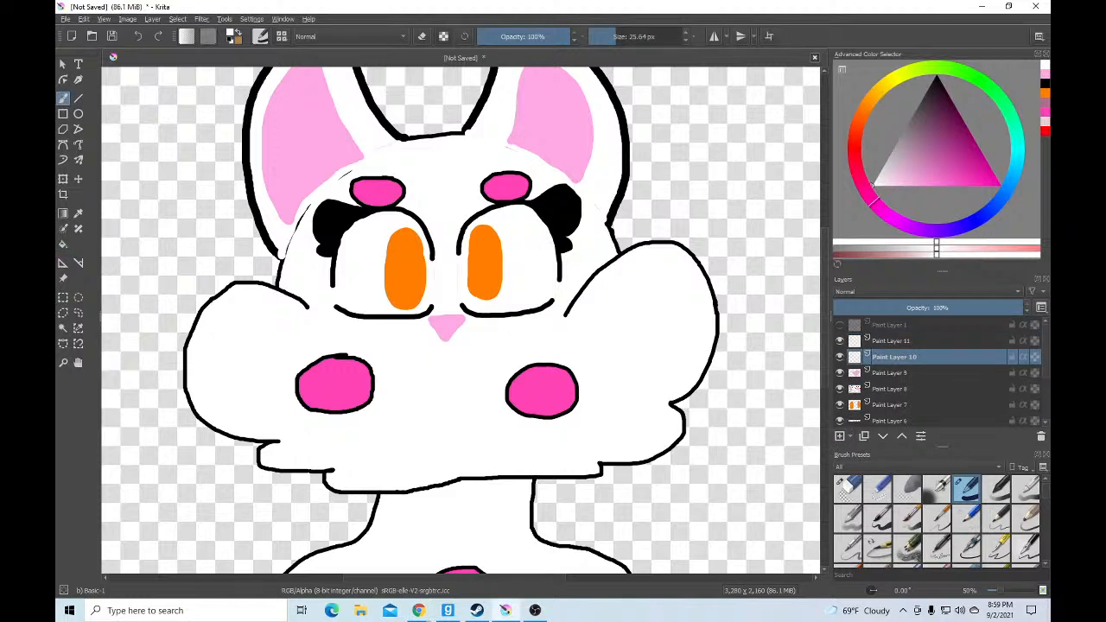
scroll(479, 401, "up", 2)
mouse_move(226, 354)
left_mouse_down()
mouse_move(268, 370)
mouse_move(307, 363)
mouse_move(329, 343)
mouse_move(372, 356)
mouse_move(429, 336)
left_mouse_up()
scroll(425, 347, "down", 3)
scroll(361, 342, "up", 3)
scroll(360, 341, "down", 3)
scroll(382, 336, "up", 2)
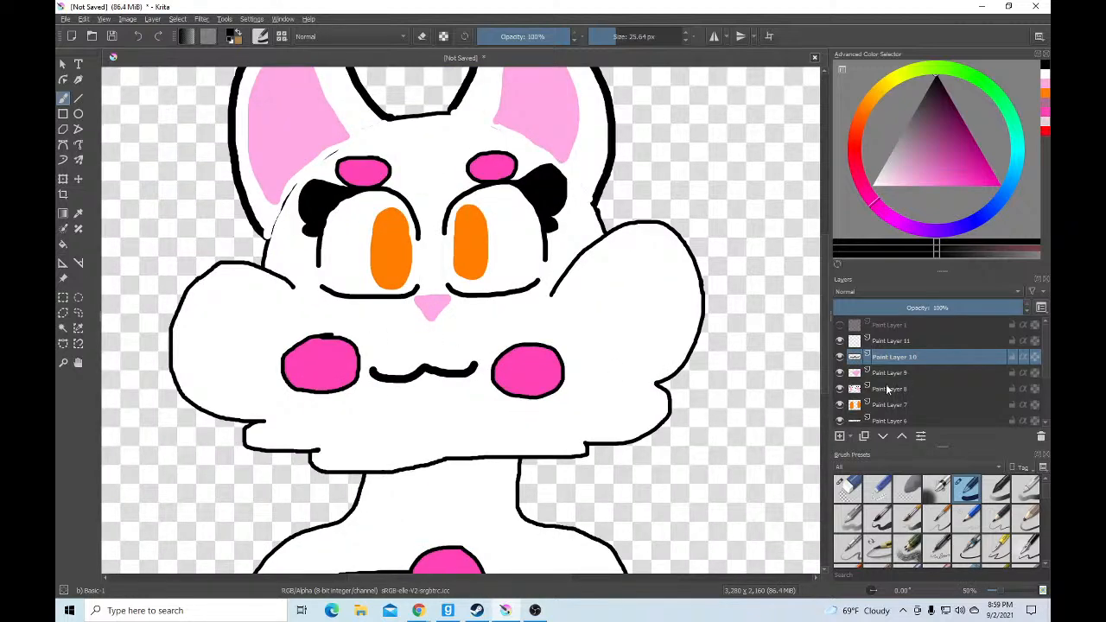
Add a layer above Paint Layer 9 and outline a black hair tuft from the right ear's base across the forehead and left eye
left_click(857, 374)
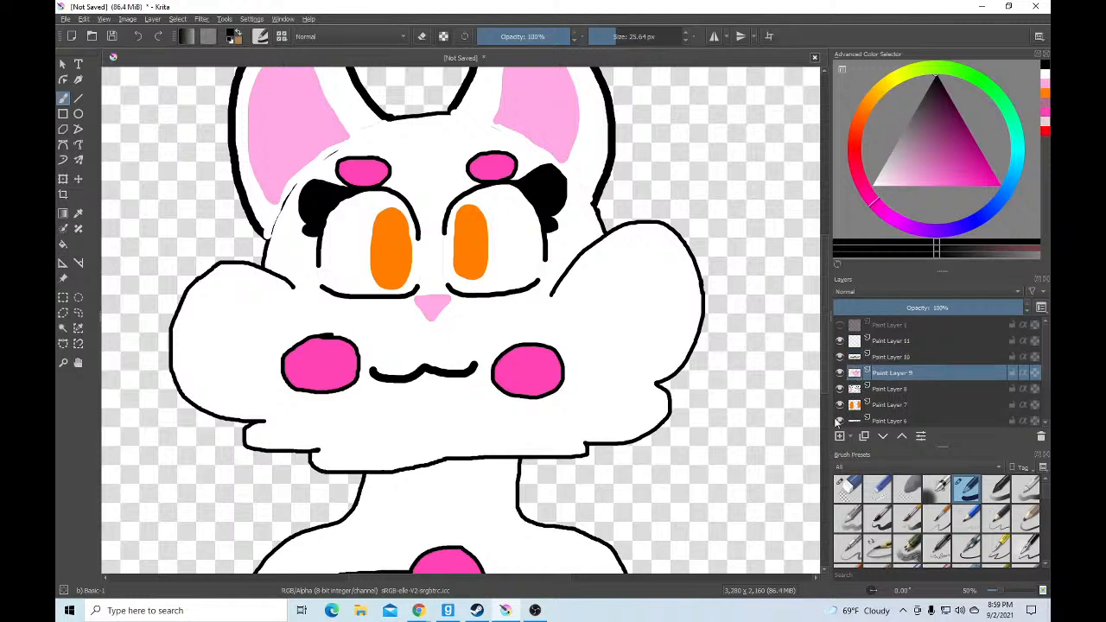
left_click(840, 436)
scroll(546, 197, "down", 2)
scroll(508, 202, "up", 3)
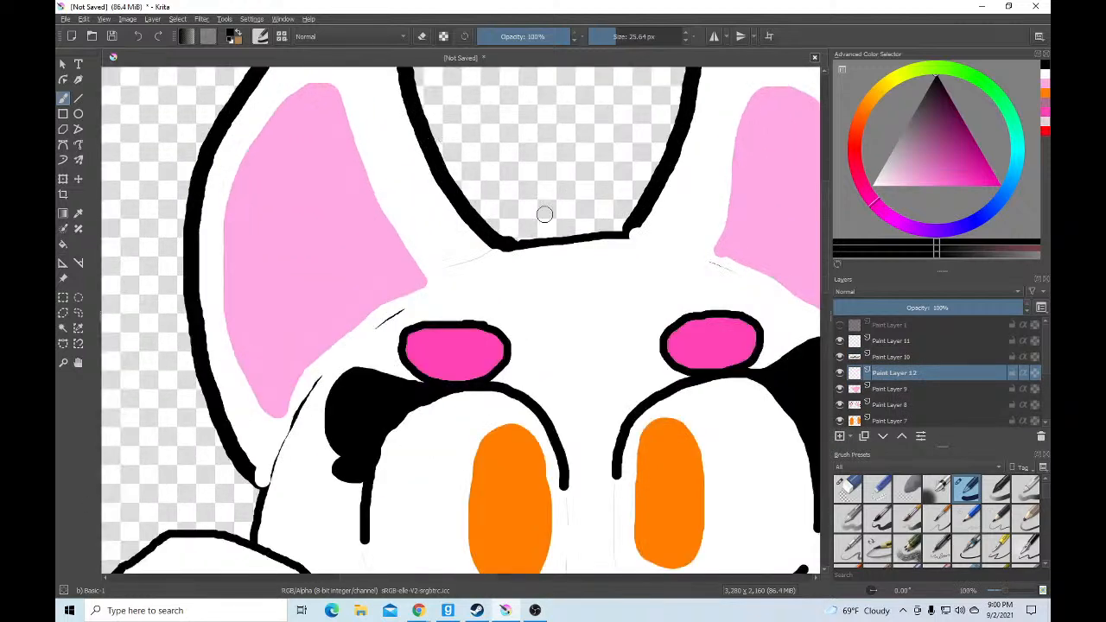
mouse_move(631, 229)
left_mouse_down()
mouse_move(545, 176)
mouse_move(453, 197)
mouse_move(391, 229)
mouse_move(336, 223)
mouse_move(314, 247)
mouse_move(305, 308)
mouse_move(342, 381)
left_mouse_up()
mouse_move(366, 436)
left_mouse_down()
mouse_move(428, 458)
mouse_move(516, 446)
mouse_move(515, 477)
mouse_move(546, 477)
mouse_move(592, 446)
mouse_move(612, 396)
left_mouse_up()
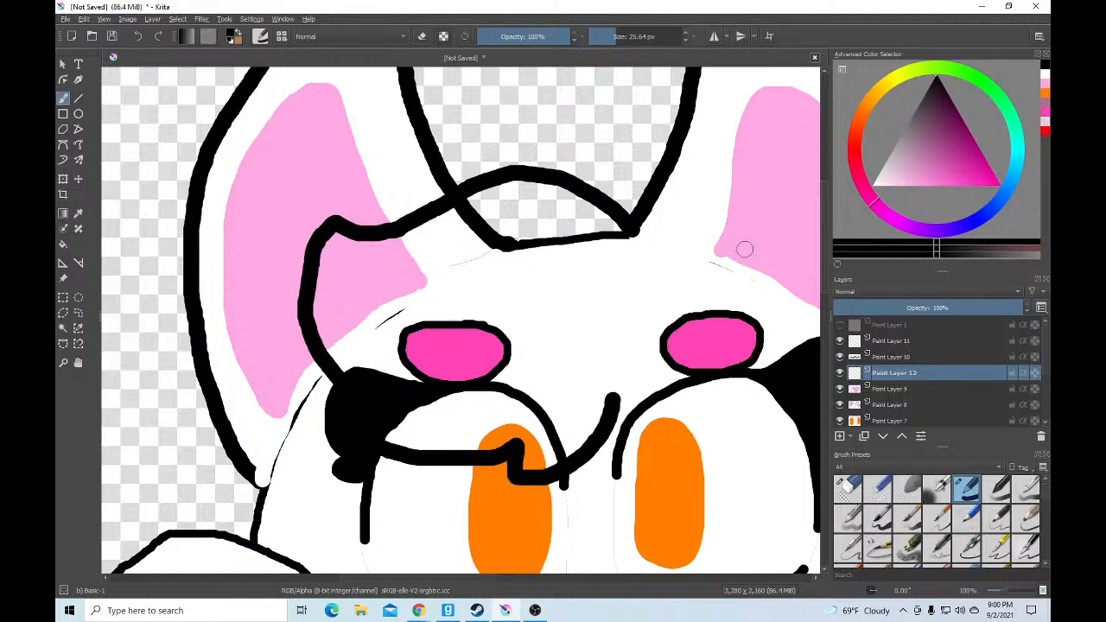
Cover both open ends of the hair tuft's outline with white and fill the tuft white
left_click(918, 188)
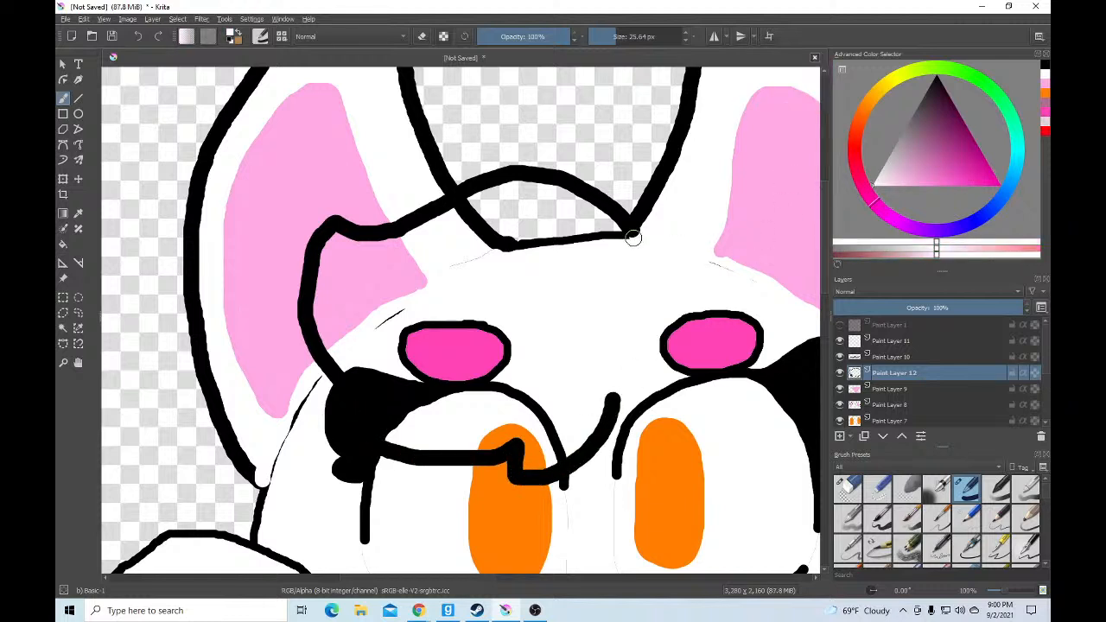
left_click(611, 399)
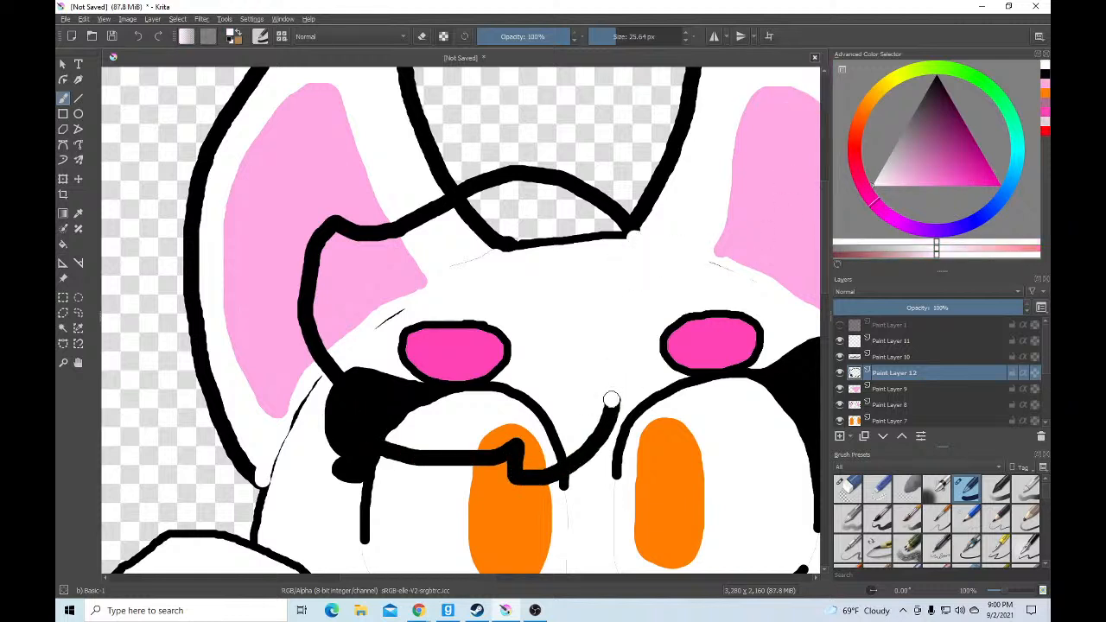
left_click(64, 246)
left_click(555, 252)
scroll(486, 274, "down", 2)
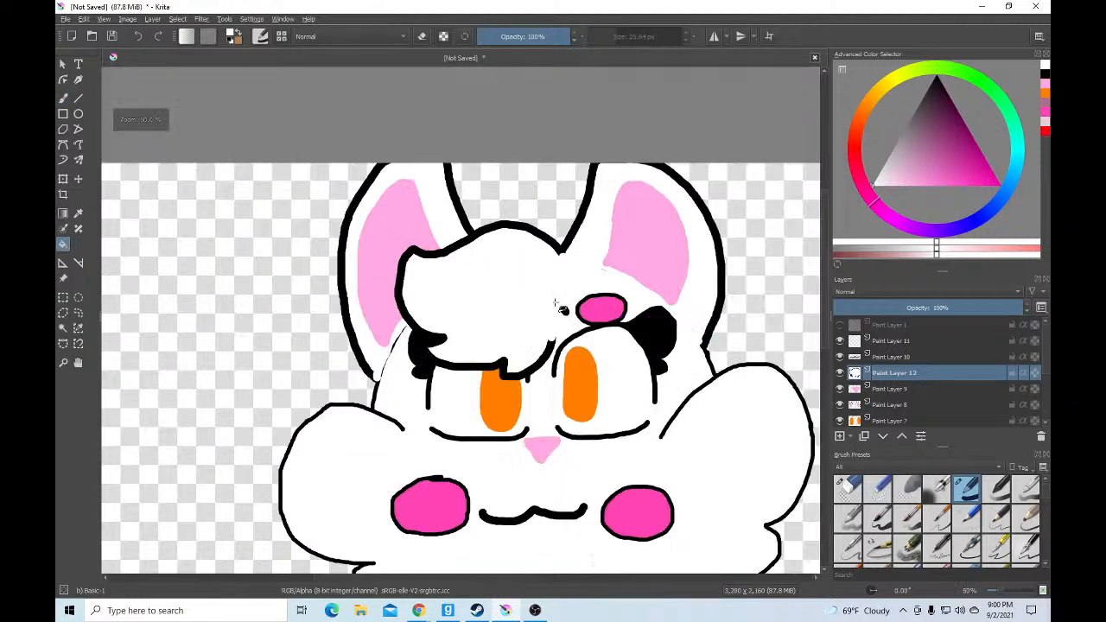
scroll(572, 315, "up", 1)
Paint a solid purple five-petal flower over the right ear's inner shape on Paint Layer 8
left_click(64, 98)
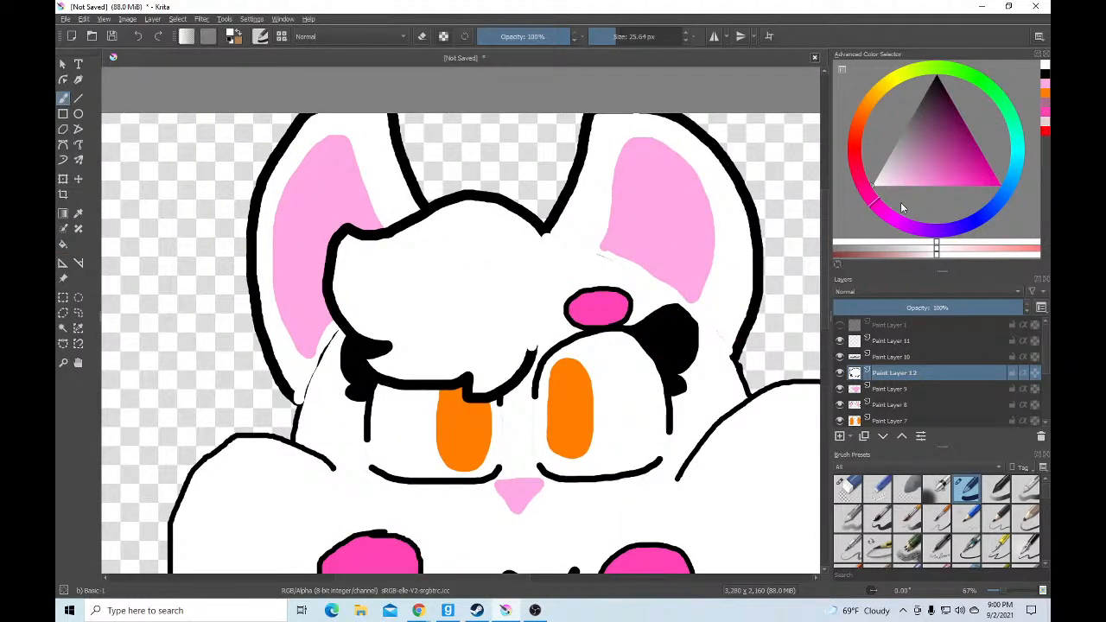
left_click(920, 229)
left_click(979, 186)
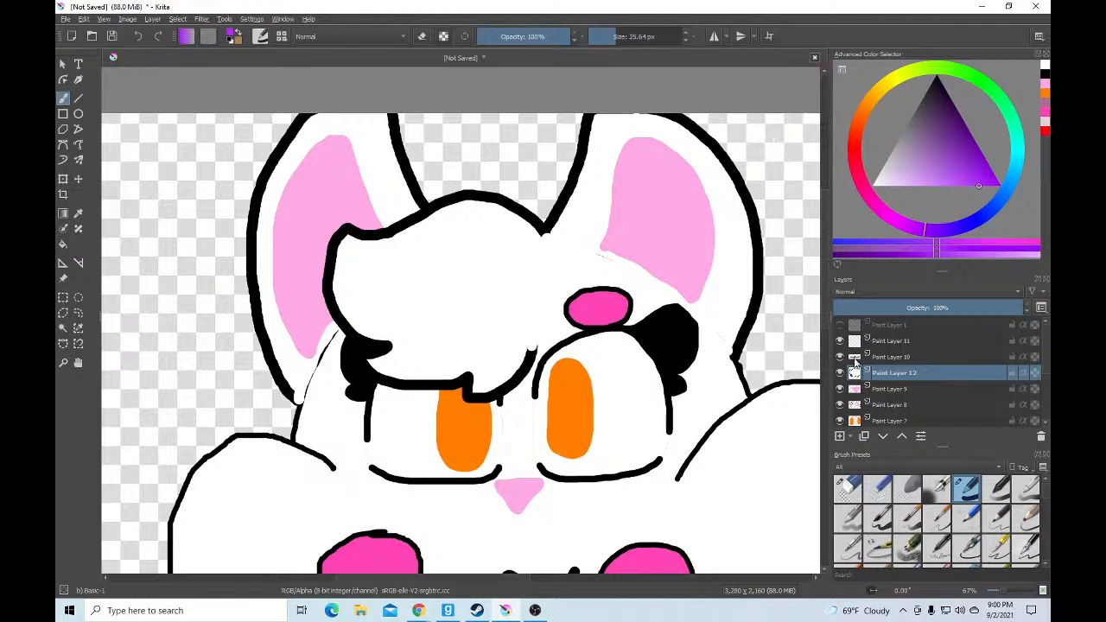
left_click(855, 406)
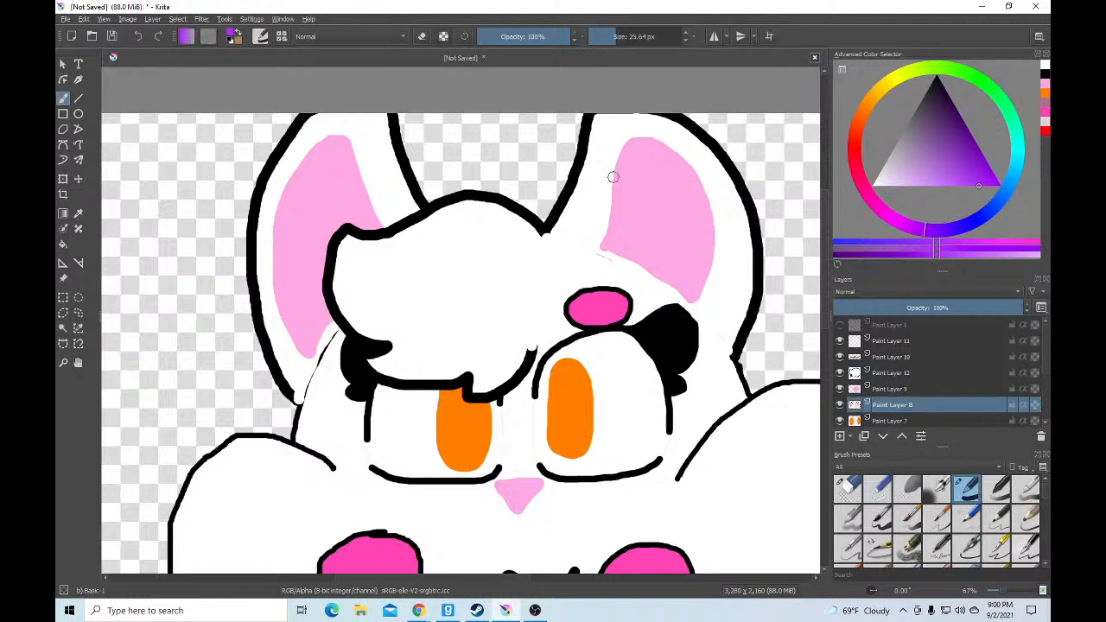
scroll(750, 161, "up", 2)
mouse_move(527, 279)
left_mouse_down()
mouse_move(527, 219)
mouse_move(543, 208)
mouse_move(574, 218)
mouse_move(586, 253)
mouse_move(576, 288)
mouse_move(534, 304)
mouse_move(529, 270)
mouse_move(631, 36)
mouse_move(549, 259)
mouse_move(546, 171)
mouse_move(541, 281)
mouse_move(553, 280)
mouse_move(585, 233)
mouse_move(587, 186)
mouse_move(561, 169)
mouse_move(542, 176)
mouse_move(542, 269)
mouse_move(522, 243)
mouse_move(485, 237)
mouse_move(453, 275)
mouse_move(460, 290)
mouse_move(516, 282)
mouse_move(494, 317)
mouse_move(500, 348)
mouse_move(519, 356)
mouse_move(552, 341)
mouse_move(554, 300)
mouse_move(564, 332)
mouse_move(612, 346)
mouse_move(618, 305)
mouse_move(602, 286)
mouse_move(648, 271)
mouse_move(629, 227)
left_mouse_up()
left_click(631, 36)
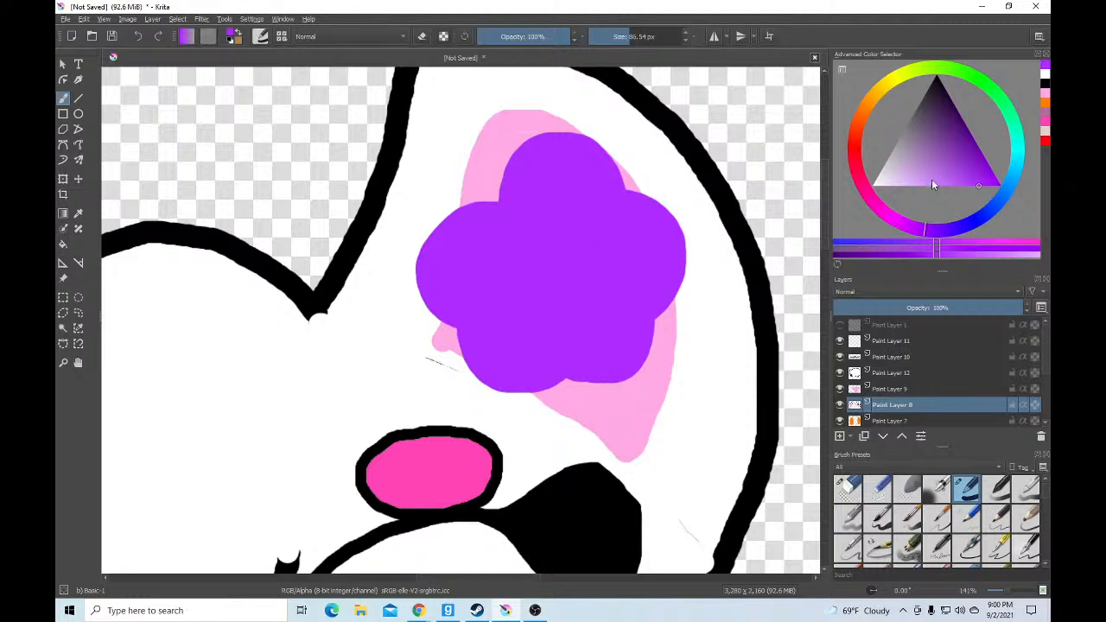
Paint a round yellow centre in the purple flower with the 86.54 px brush
left_click_drag(932, 179, 854, 136)
left_click(894, 79)
left_click(998, 183)
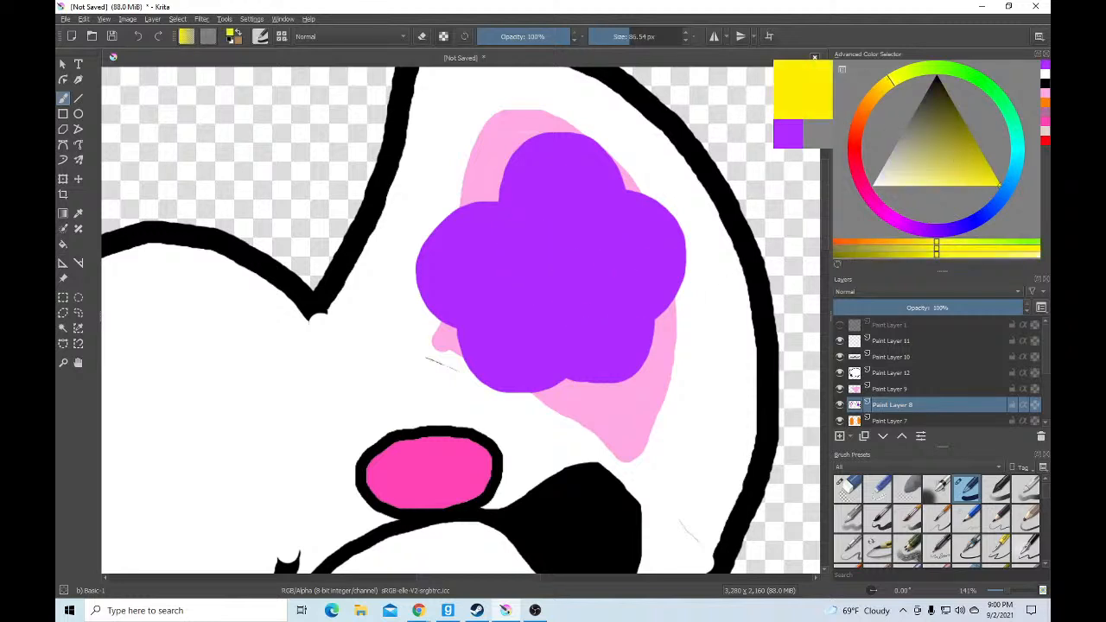
left_click_drag(557, 264, 550, 270)
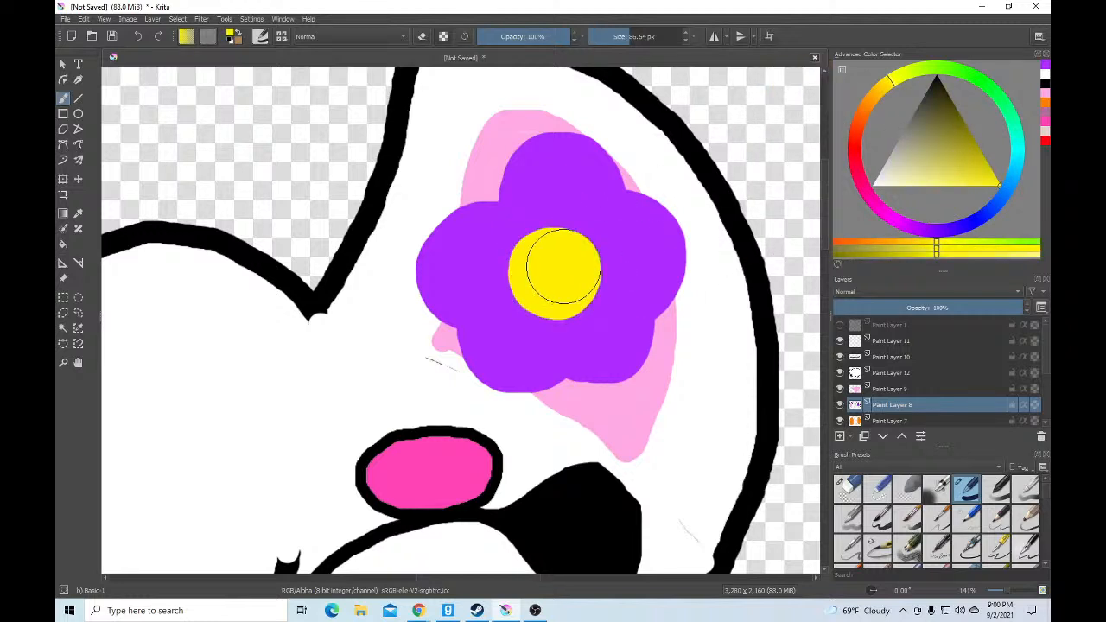
scroll(579, 299, "down", 3)
Hide Paint Layer 10 and draw an open smiling mouth outline in black at 20.95 px on Paint Layer 11
left_click(890, 341)
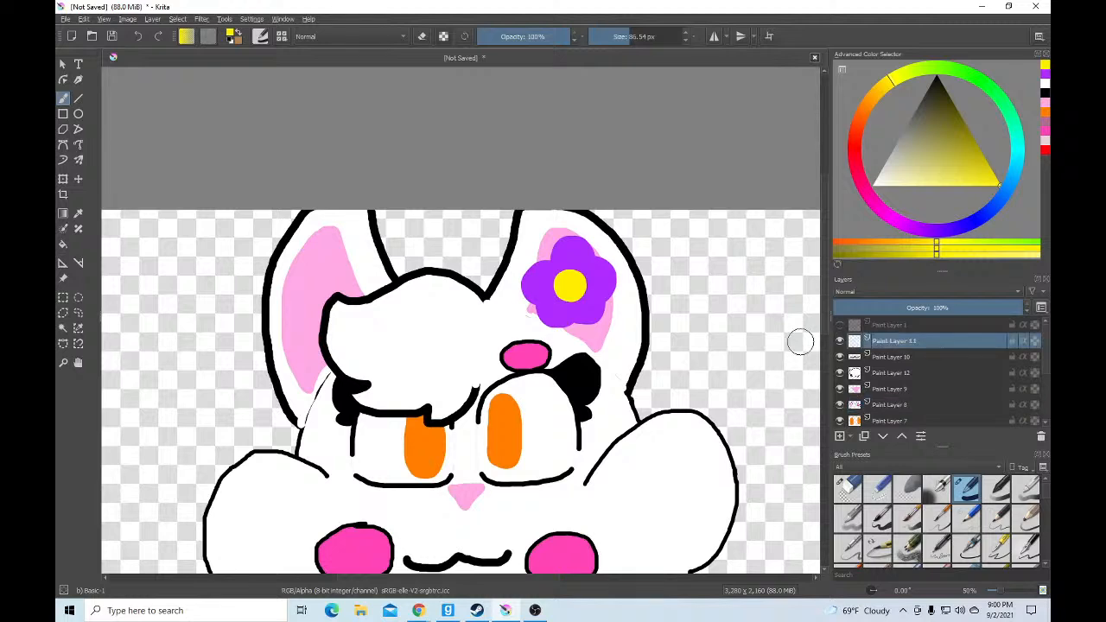
scroll(811, 343, "down", 1)
left_click(839, 356)
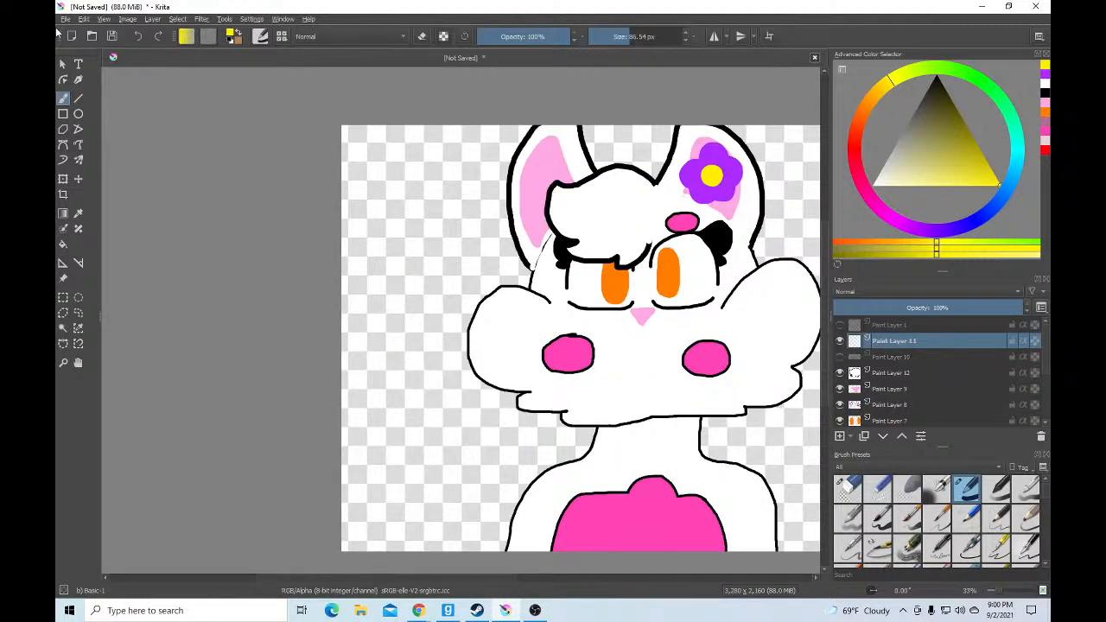
left_click(950, 126)
left_click_drag(620, 34, 609, 36)
scroll(683, 341, "up", 4)
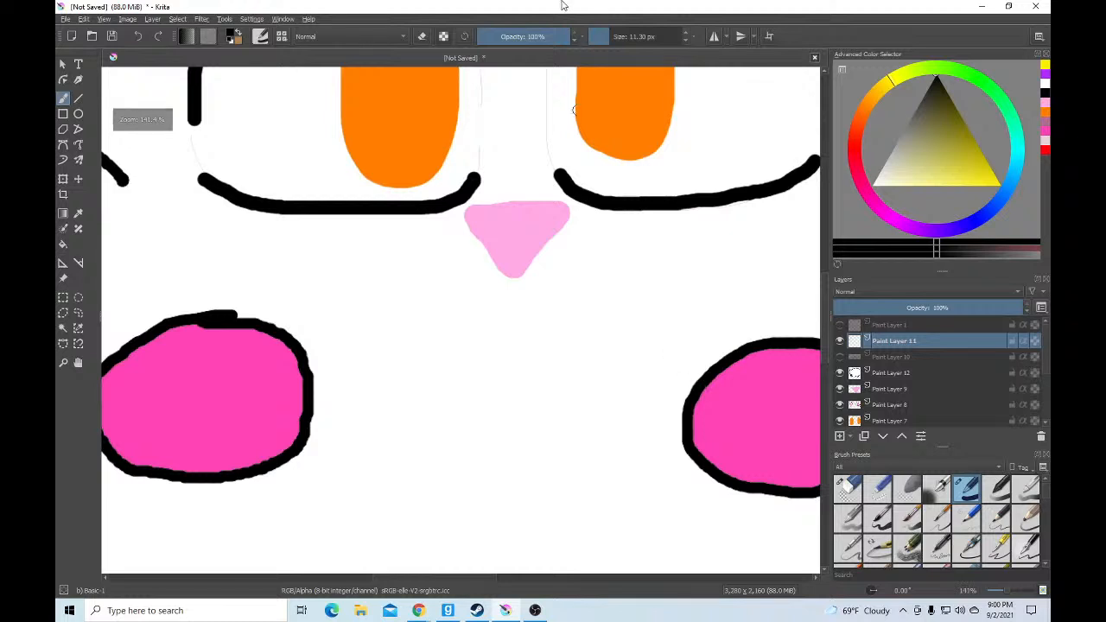
left_click(613, 37)
mouse_move(341, 369)
left_mouse_down()
mouse_move(356, 395)
mouse_move(412, 408)
mouse_move(462, 395)
mouse_move(489, 367)
mouse_move(536, 396)
mouse_move(603, 399)
mouse_move(632, 372)
left_mouse_up()
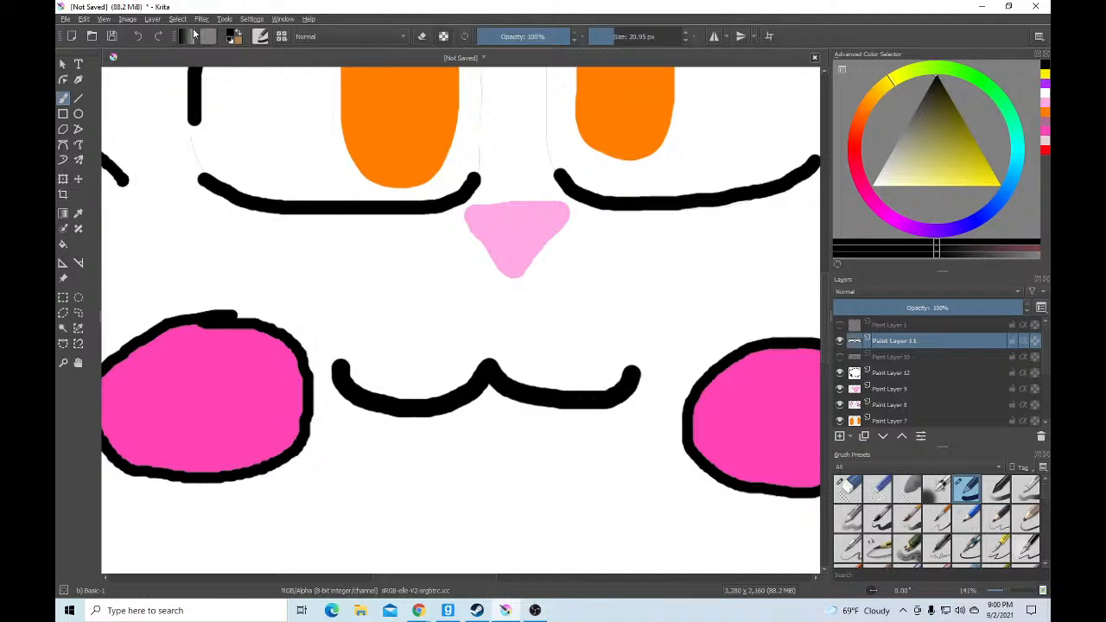
left_click(138, 37)
mouse_move(341, 370)
left_mouse_down()
mouse_move(368, 396)
mouse_move(405, 408)
mouse_move(440, 408)
mouse_move(505, 368)
mouse_move(552, 392)
mouse_move(604, 394)
mouse_move(631, 386)
mouse_move(641, 357)
left_mouse_up()
mouse_move(337, 377)
left_mouse_down()
mouse_move(381, 478)
mouse_move(441, 509)
mouse_move(519, 511)
mouse_move(603, 472)
mouse_move(637, 389)
left_mouse_up()
scroll(459, 469, "up", 2)
mouse_move(275, 348)
left_mouse_down()
mouse_move(340, 430)
mouse_move(392, 363)
mouse_move(413, 356)
left_mouse_up()
mouse_move(626, 322)
left_mouse_down()
mouse_move(672, 388)
mouse_move(721, 329)
left_mouse_up()
scroll(499, 464, "down", 1)
scroll(502, 469, "up", 1)
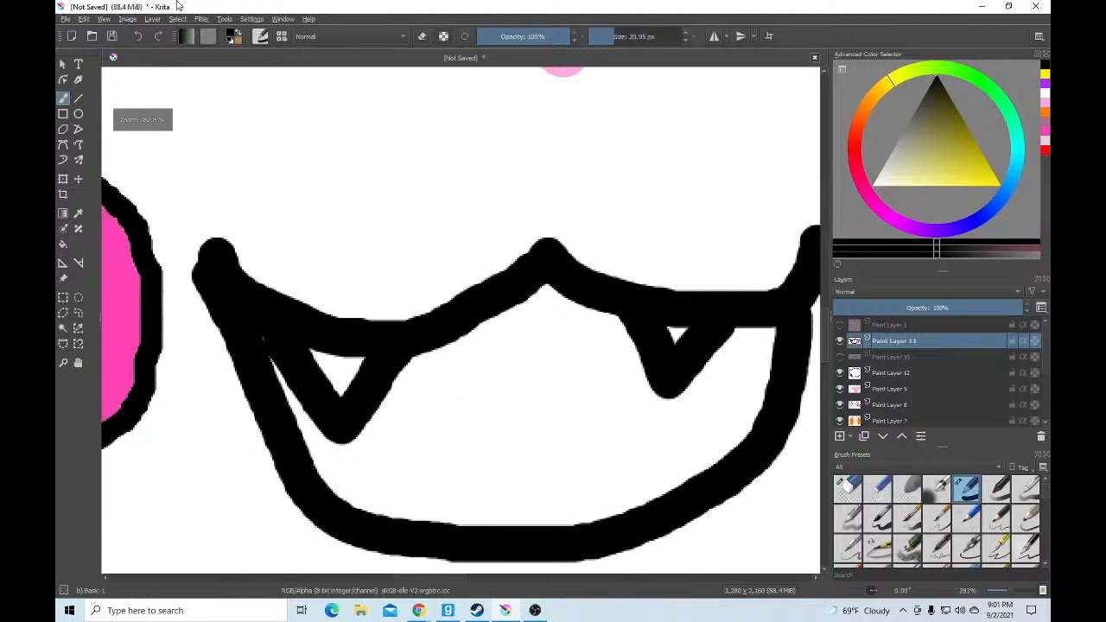
left_click(136, 36)
left_click(136, 36)
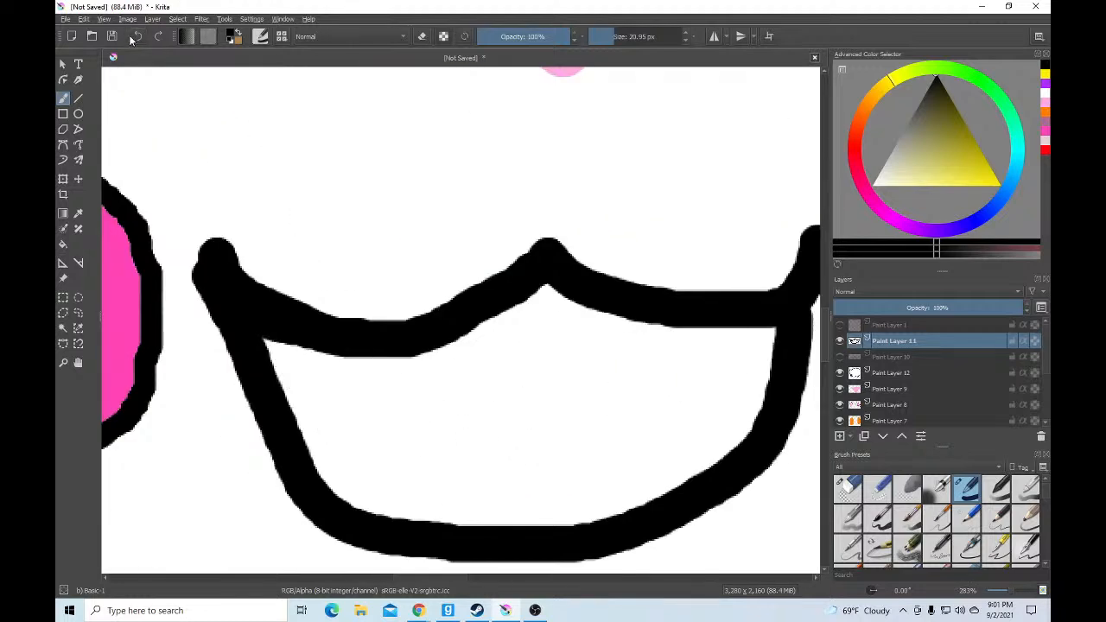
Draw a thin black upper-teeth line with two fangs inside the mouth at 2.81 px and fill the area below dark red
left_click_drag(615, 36, 599, 36)
mouse_move(281, 395)
left_mouse_down()
mouse_move(332, 447)
mouse_move(385, 392)
mouse_move(694, 376)
mouse_move(717, 426)
left_mouse_up()
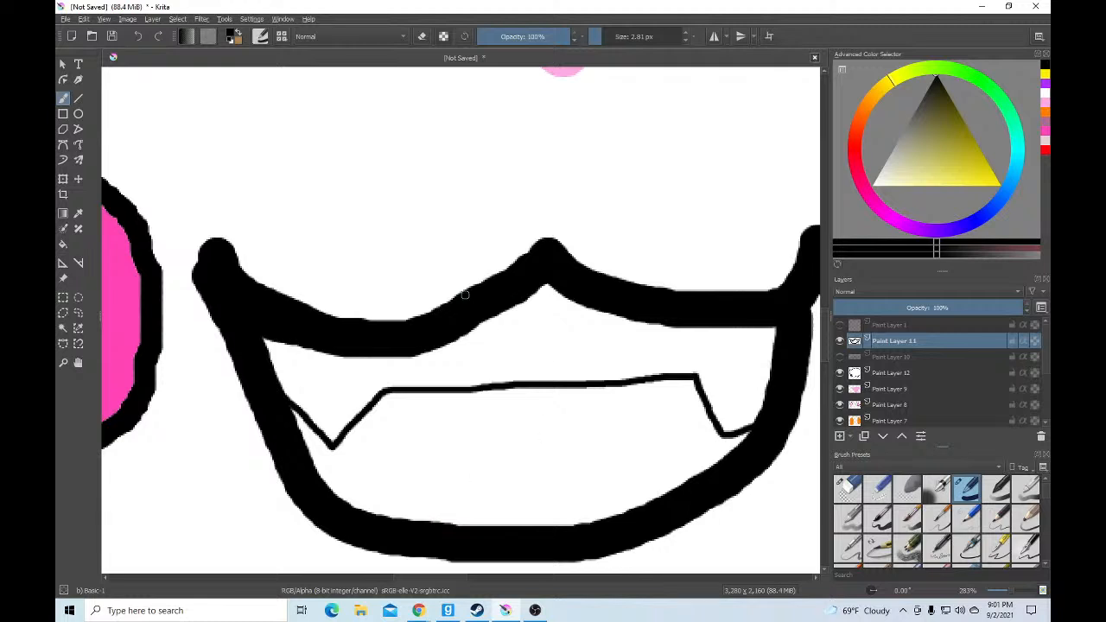
left_click(62, 245)
left_click(880, 249)
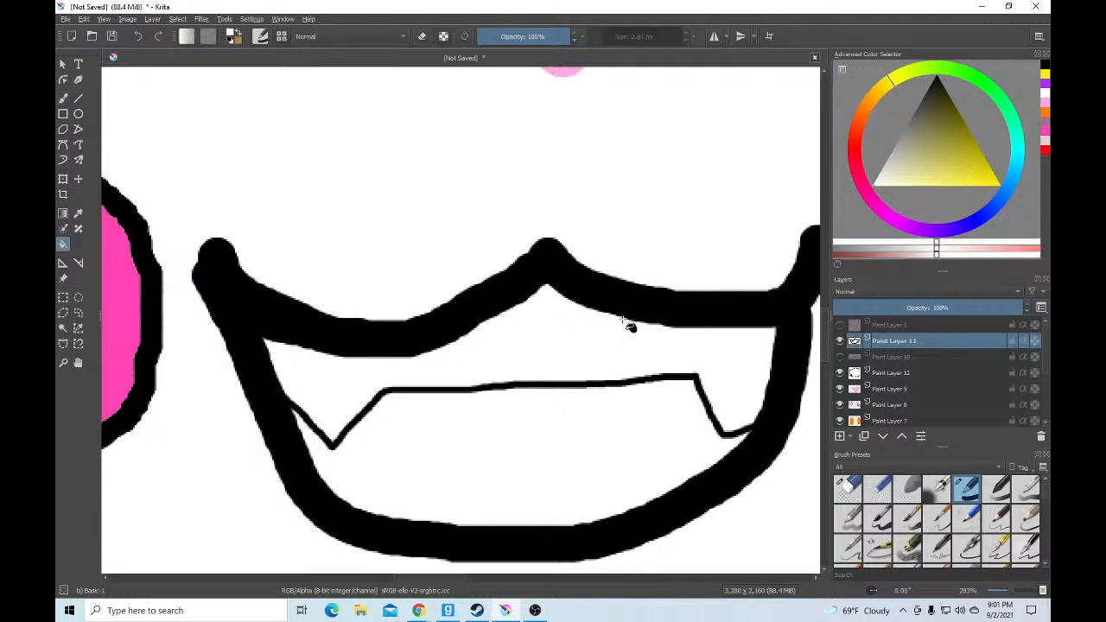
left_click(849, 160)
left_click_drag(918, 140, 949, 107)
left_click(489, 475)
scroll(488, 471, "down", 4)
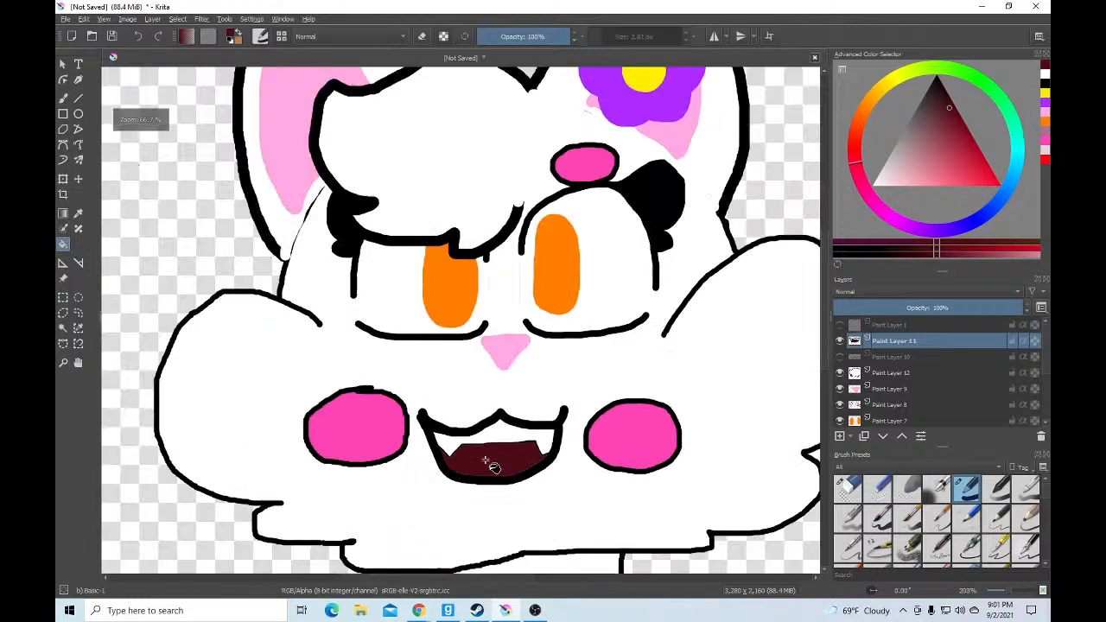
Paint dark red along the outer edge of the right fang to separate it from the mouth outline
scroll(504, 469, "up", 3)
scroll(560, 451, "up", 6)
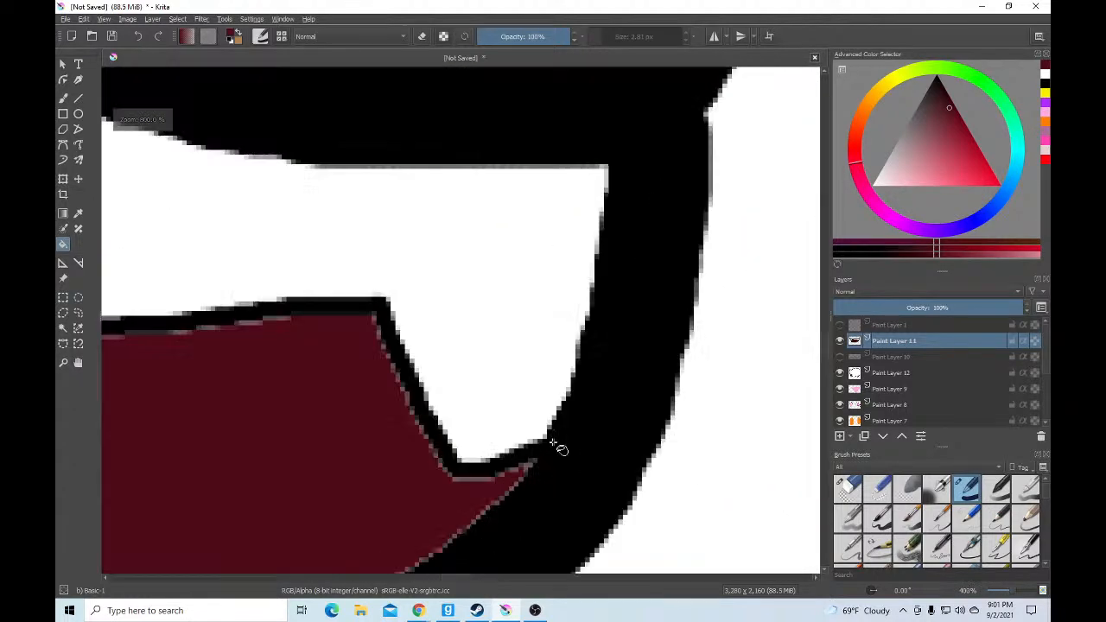
key("b")
mouse_move(444, 509)
left_mouse_down()
mouse_move(541, 412)
mouse_move(580, 357)
mouse_move(516, 467)
mouse_move(429, 511)
mouse_move(544, 408)
mouse_move(596, 321)
left_mouse_up()
mouse_move(608, 237)
left_mouse_down()
mouse_move(506, 420)
mouse_move(453, 485)
mouse_move(597, 306)
left_mouse_up()
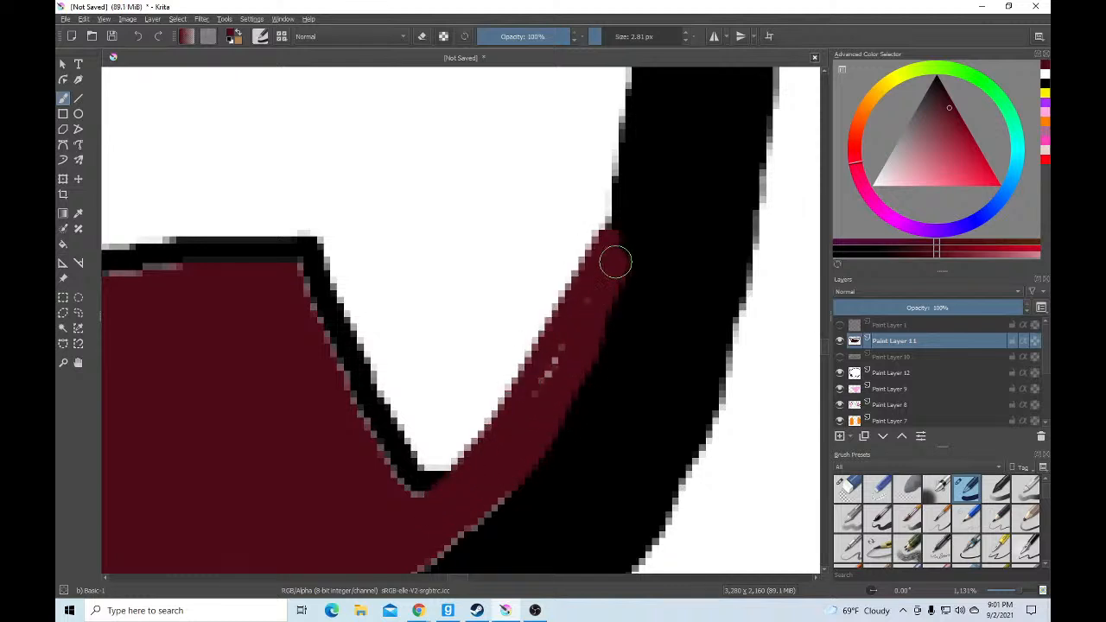
scroll(548, 383, "down", 6)
scroll(490, 401, "down", 4)
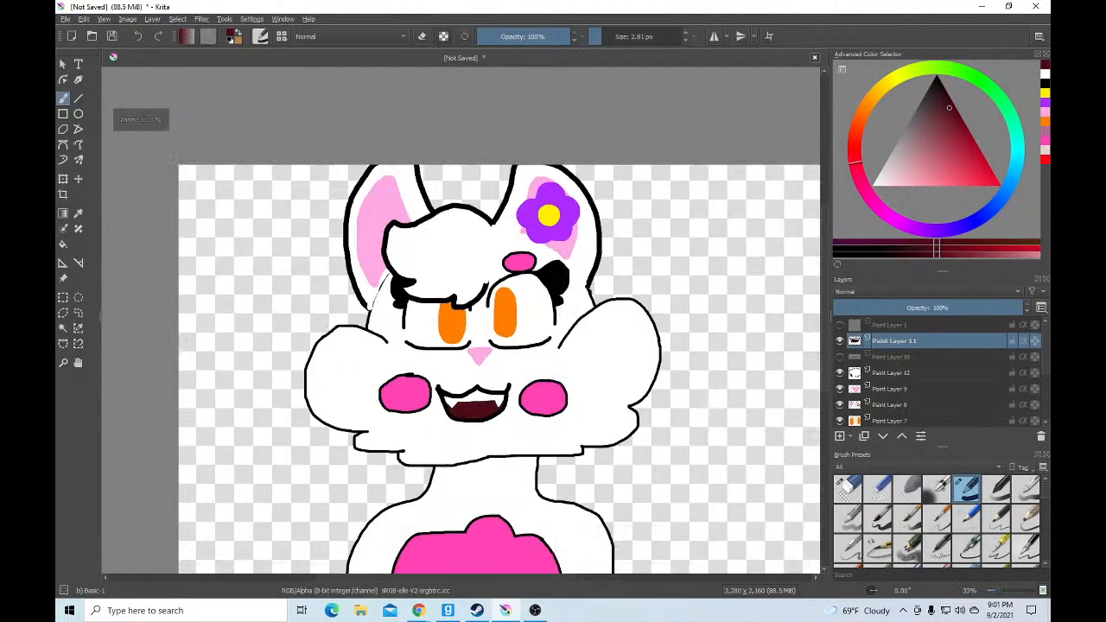
left_click(420, 610)
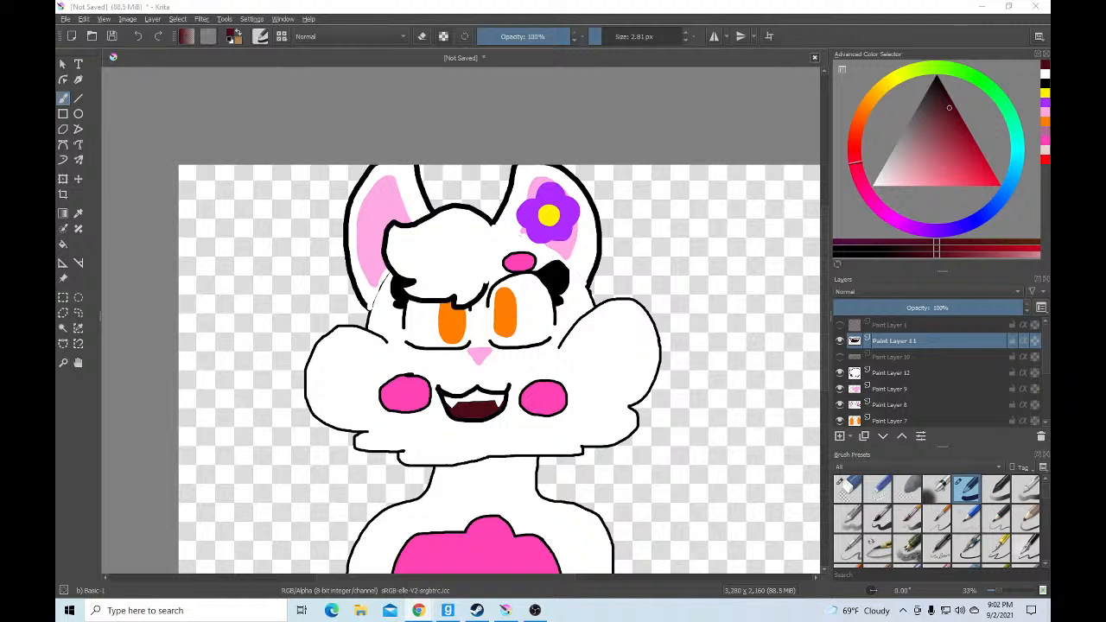
scroll(502, 424, "down", 2)
scroll(550, 445, "up", 1)
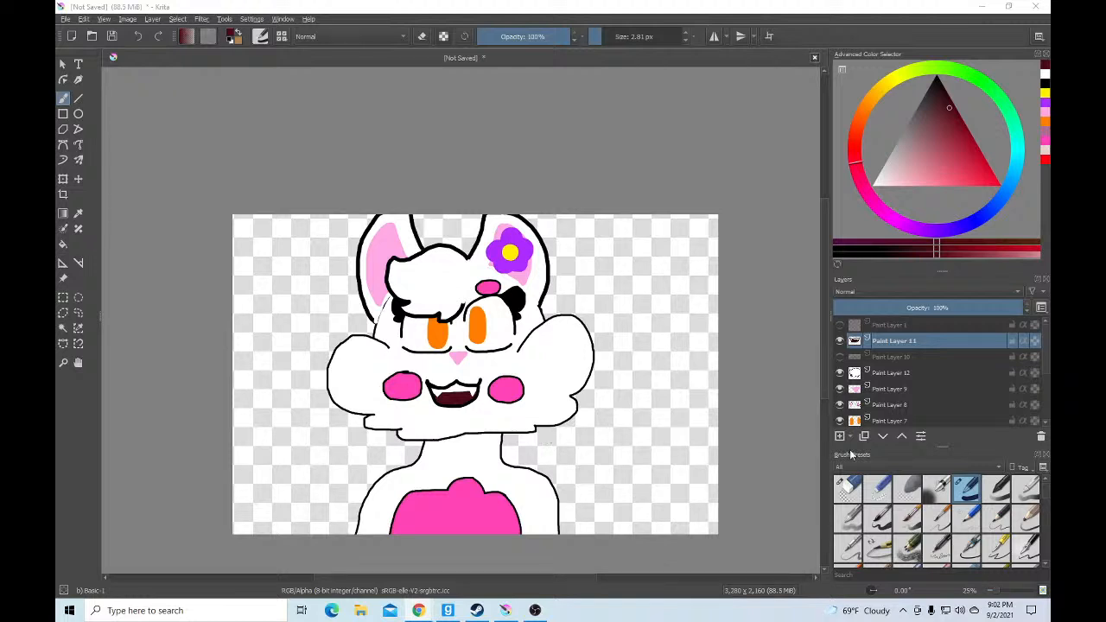
Hide every remaining visible layer, including the background, except Paint Layer 8 with the ears and flower
left_click(839, 340)
left_click(840, 389)
left_click(839, 373)
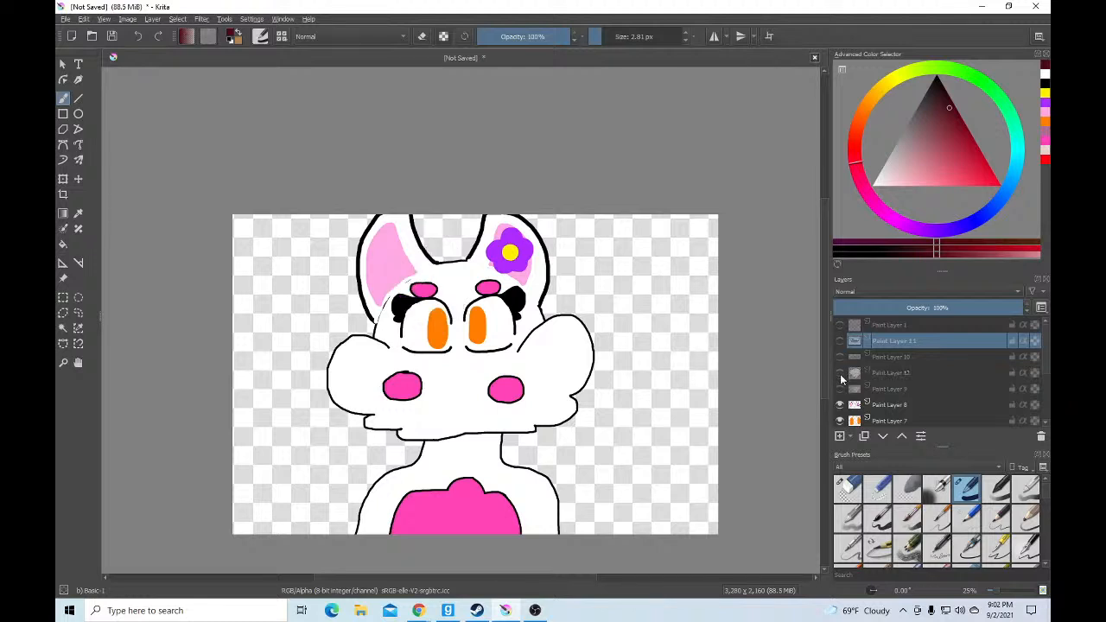
scroll(840, 381, "down", 1)
left_click(839, 374)
left_click(839, 391)
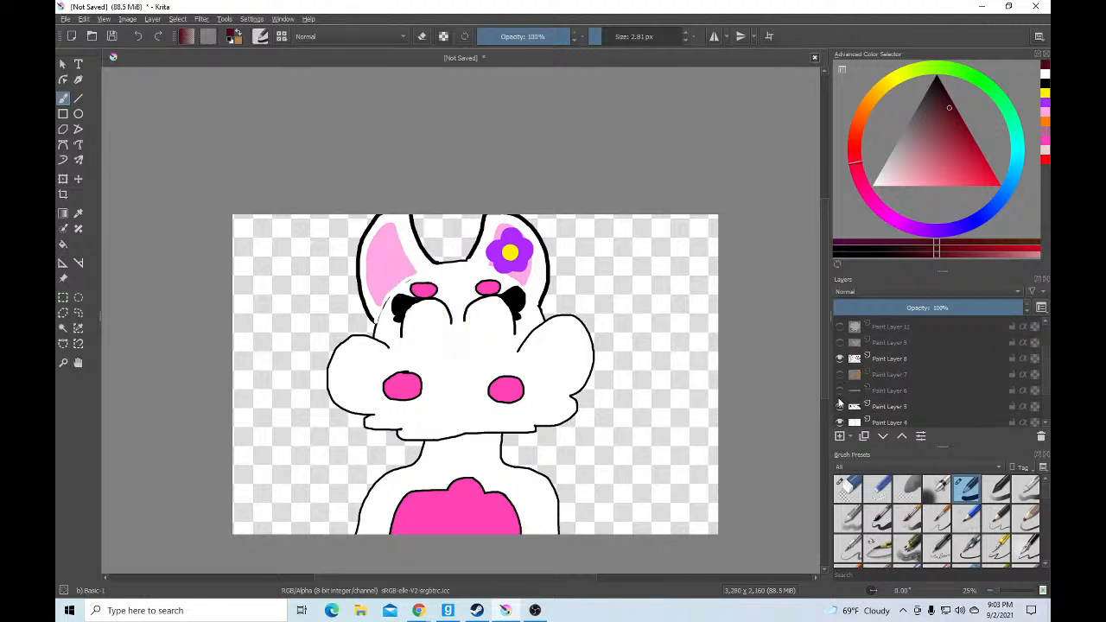
left_click(839, 406)
scroll(841, 403, "down", 1)
left_click(839, 387)
left_click(839, 403)
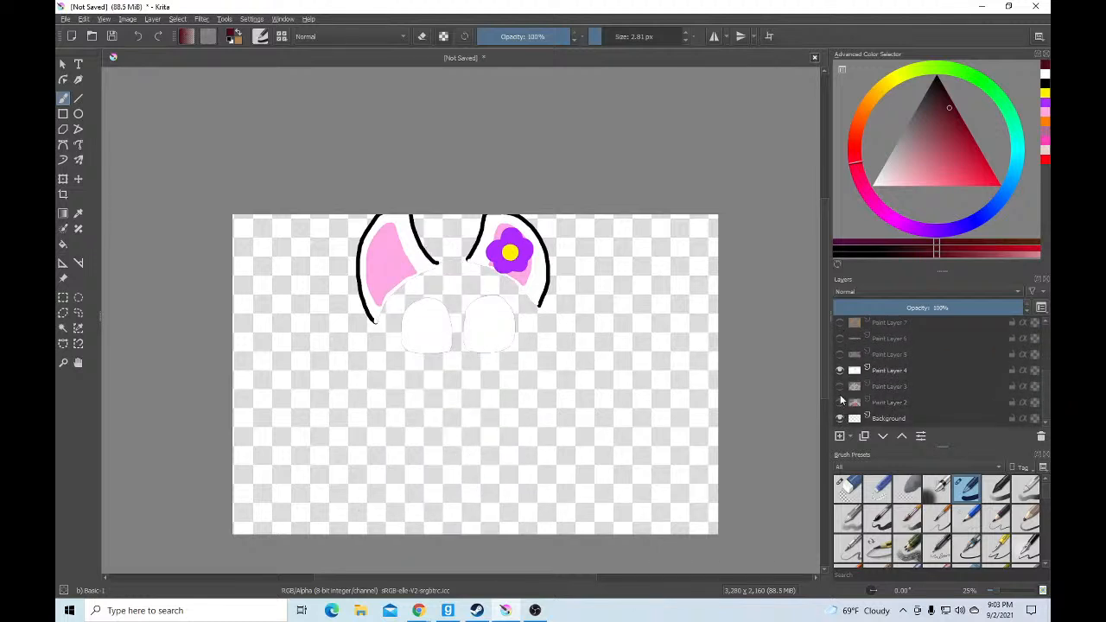
left_click(840, 371)
left_click(841, 418)
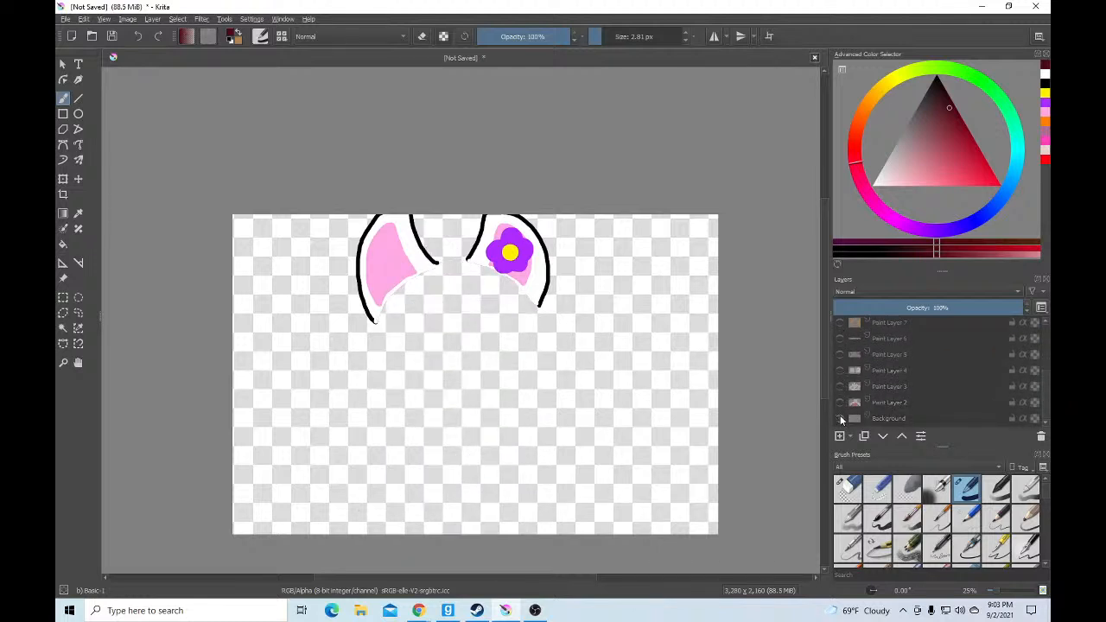
left_click(838, 370)
left_click(838, 370)
scroll(840, 370, "up", 3)
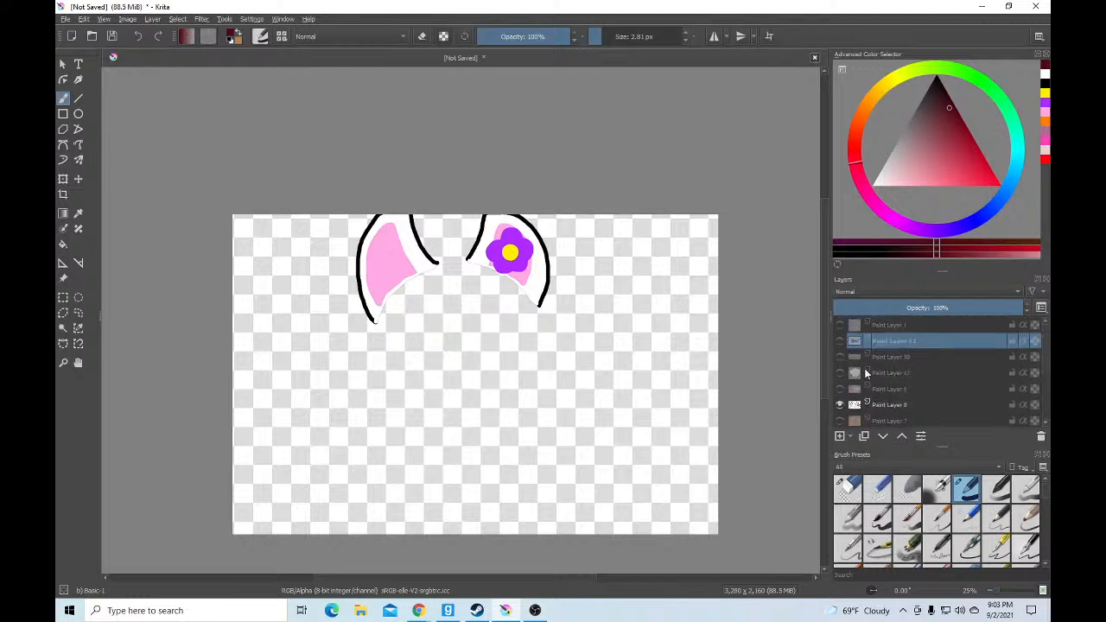
Duplicate Paint Layer 8 with the ears and flower, hide the copy and make the original the active layer
left_click(853, 407)
left_click(864, 436)
left_click(840, 404)
left_click(869, 421)
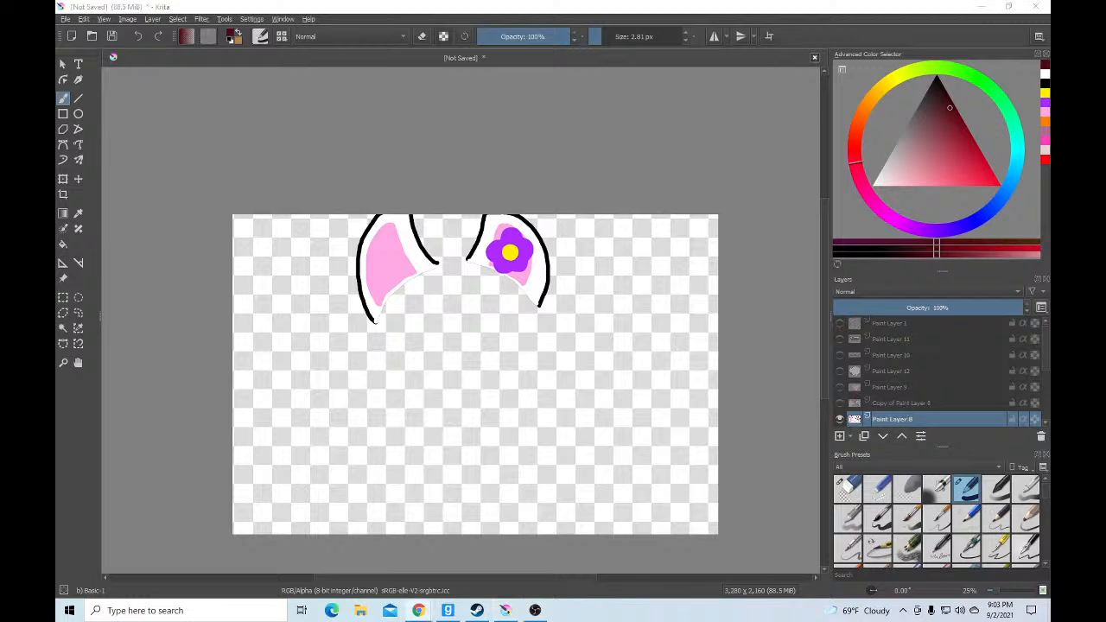
Erase the ear with the flower from Paint Layer 8 using the Eraser Circle brush at 526.91 px
left_click(847, 489)
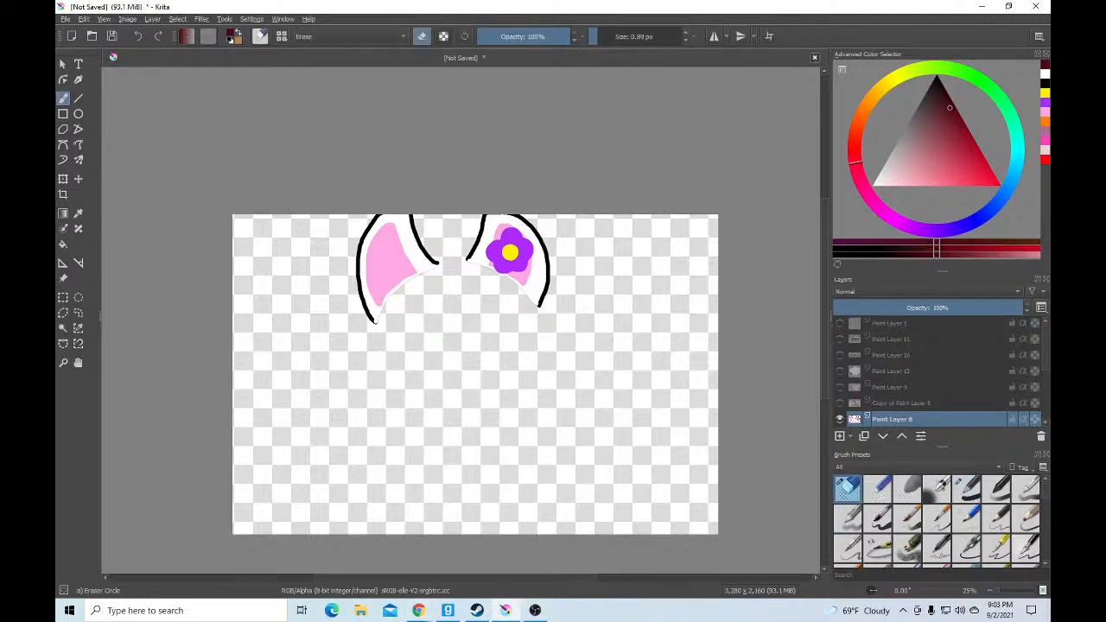
left_click_drag(610, 39, 657, 36)
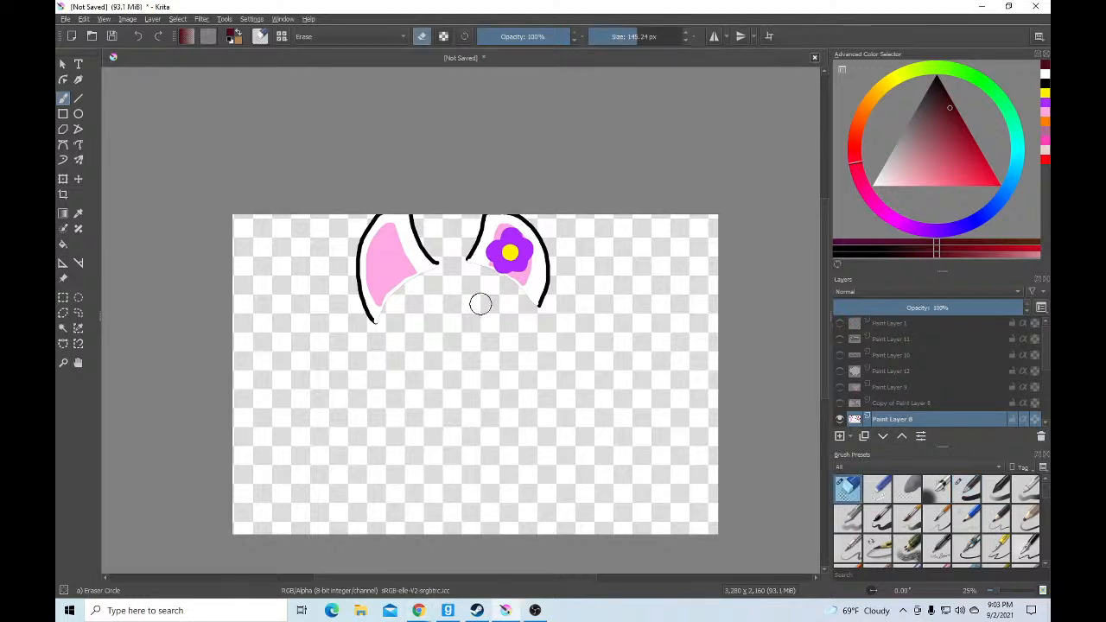
left_click(663, 37)
mouse_move(501, 192)
left_mouse_down()
mouse_move(519, 298)
mouse_move(531, 227)
left_mouse_up()
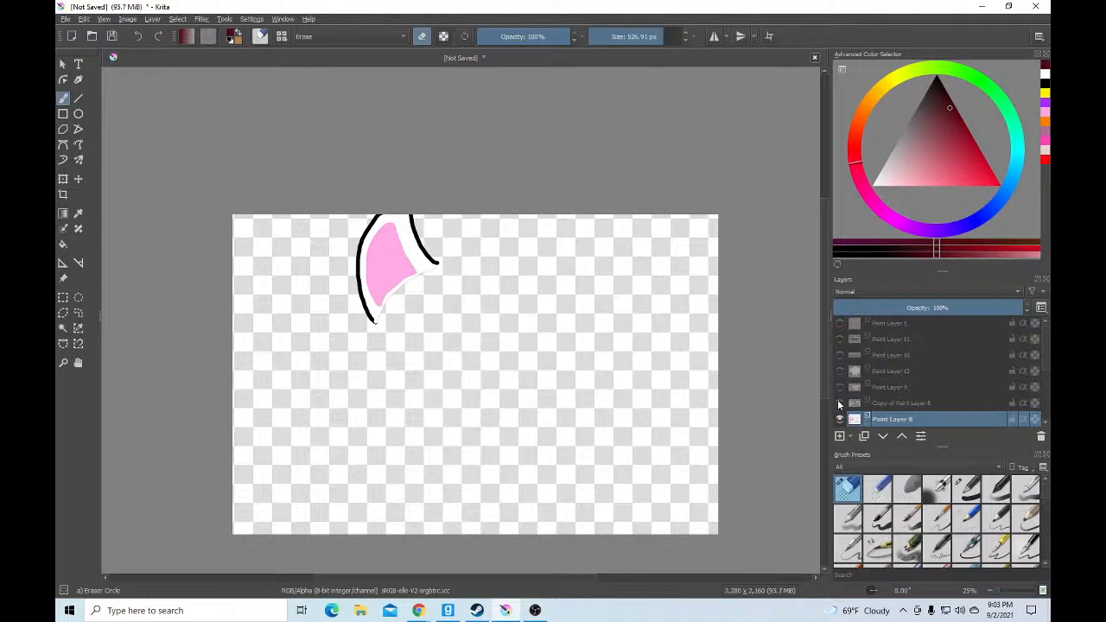
Show the copy of Paint Layer 8, hide the original and erase the plain ear without the flower from the copy
left_click(839, 403)
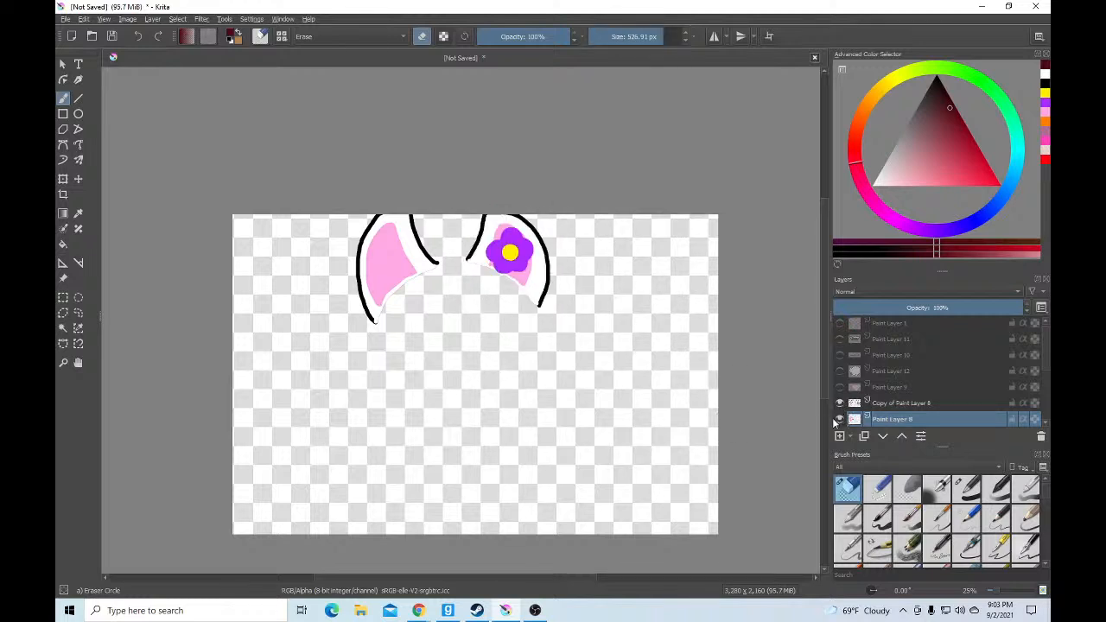
left_click(839, 419)
left_click(400, 309)
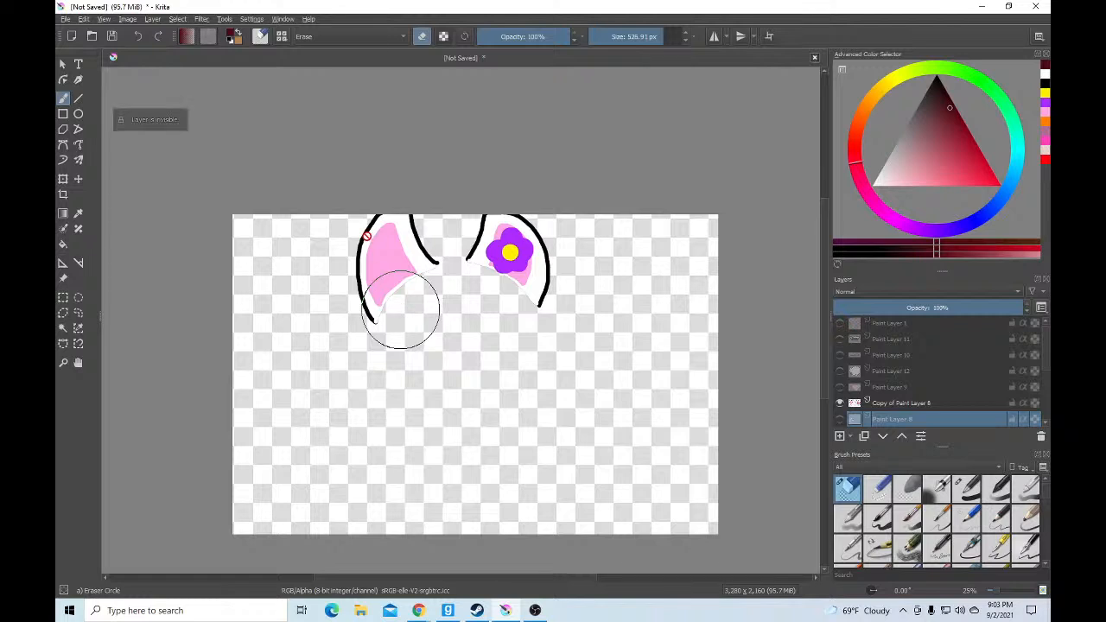
left_click(854, 403)
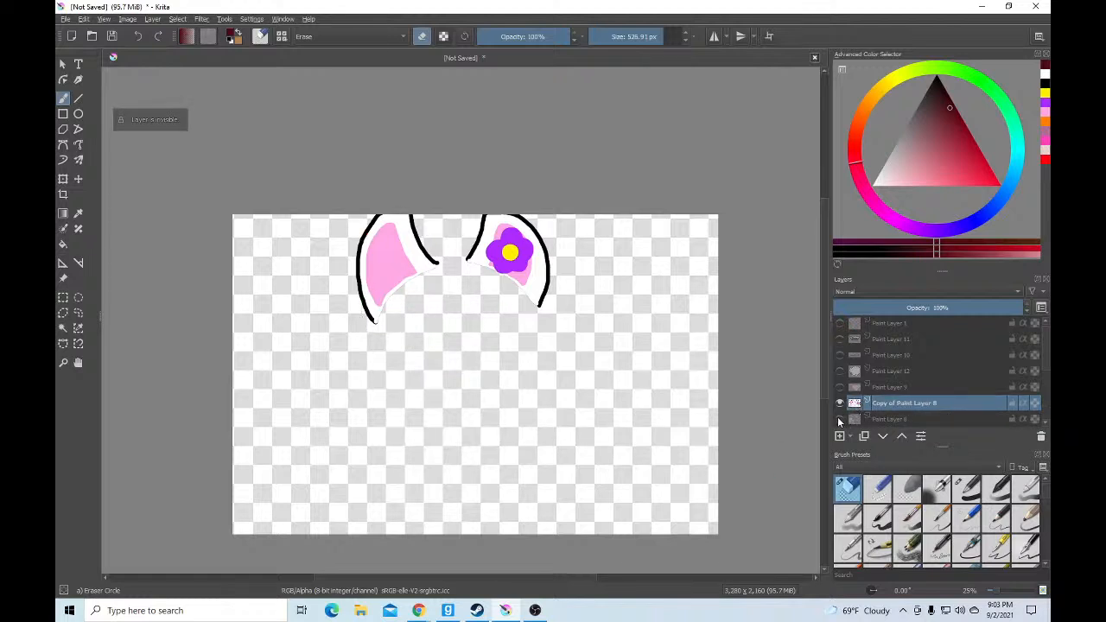
left_click(838, 419)
left_click(839, 403)
left_click(839, 404)
left_click(838, 419)
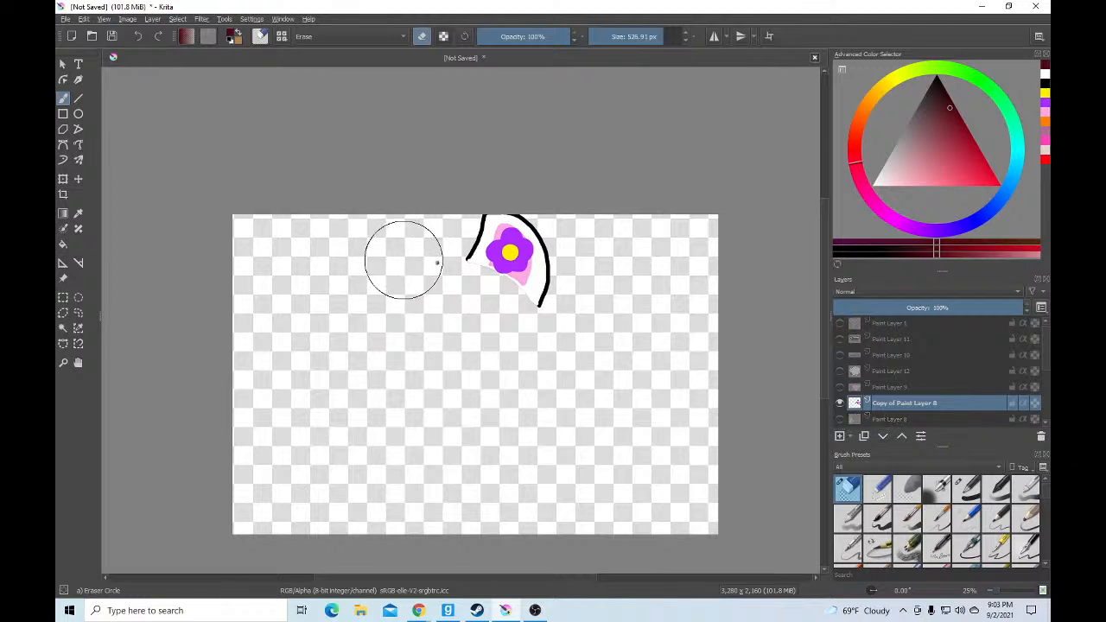
Hide the copy of Paint Layer 8 and show only Paint Layer 2 with the body
left_click(839, 402)
key("alt+Tab")
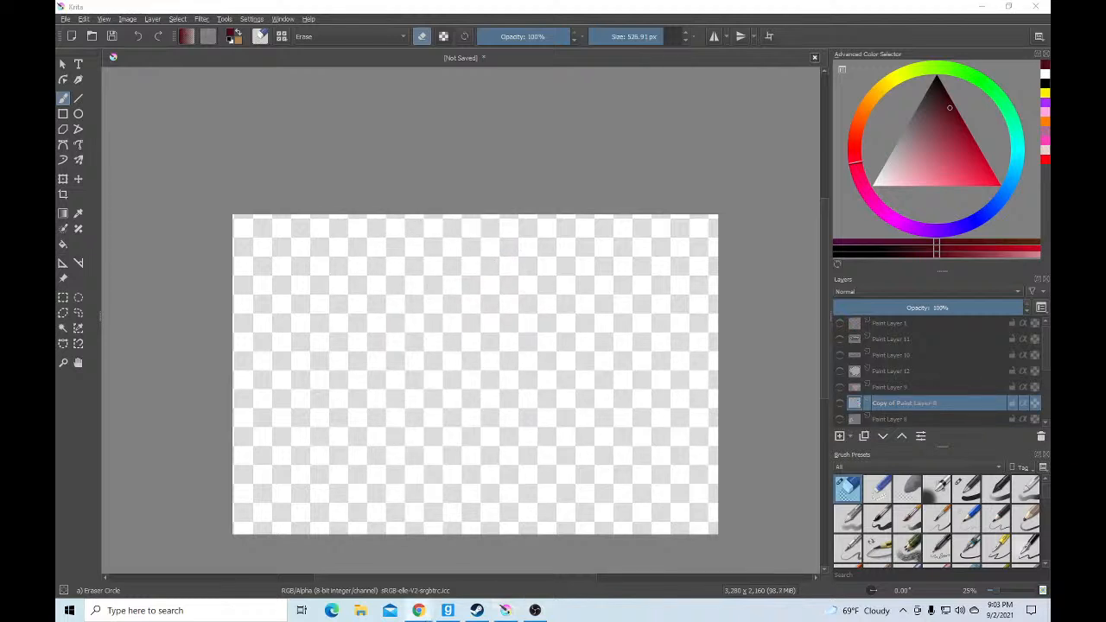
scroll(873, 358, "down", 3)
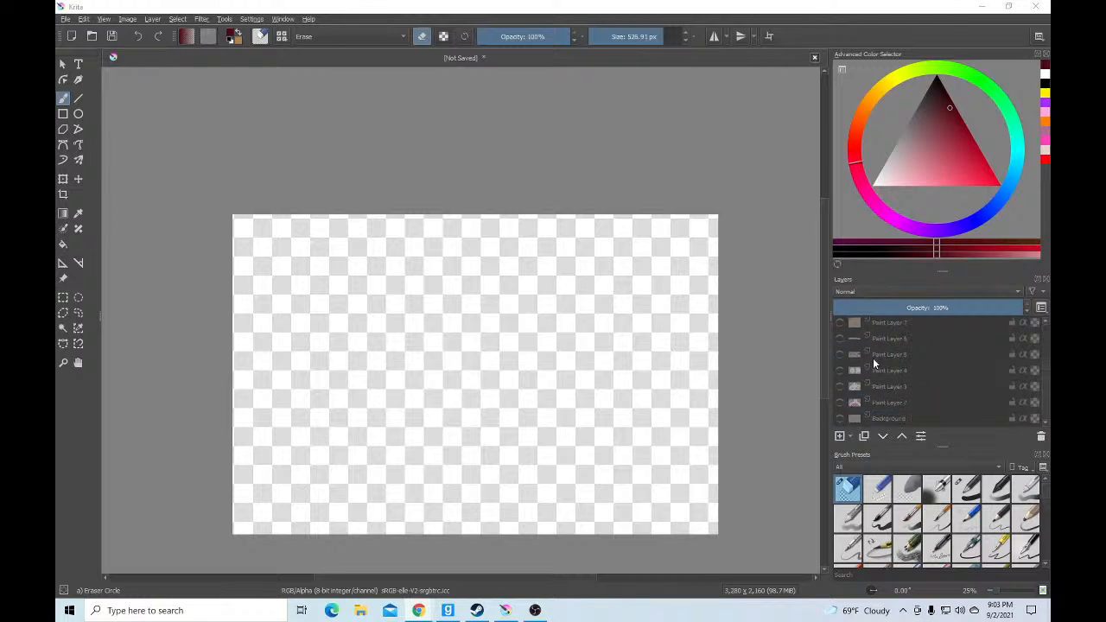
key("alt+Tab")
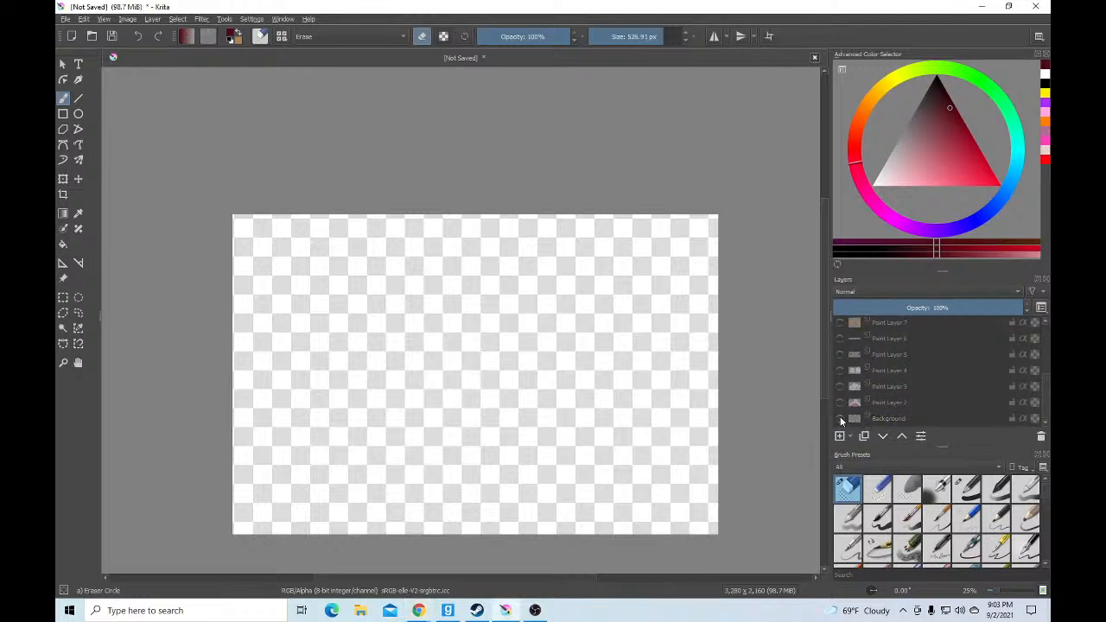
left_click(841, 403)
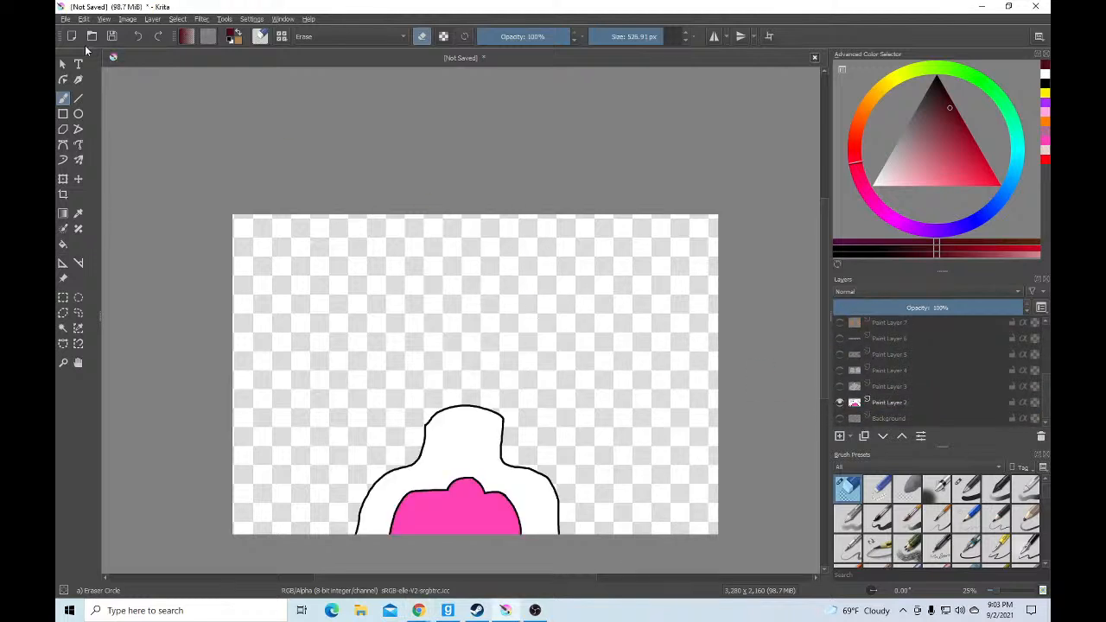
Start saving the document under a new name and create and open a "vtuber layers" folder inside Pictures
left_click(65, 18)
left_click(120, 81)
left_click(104, 172)
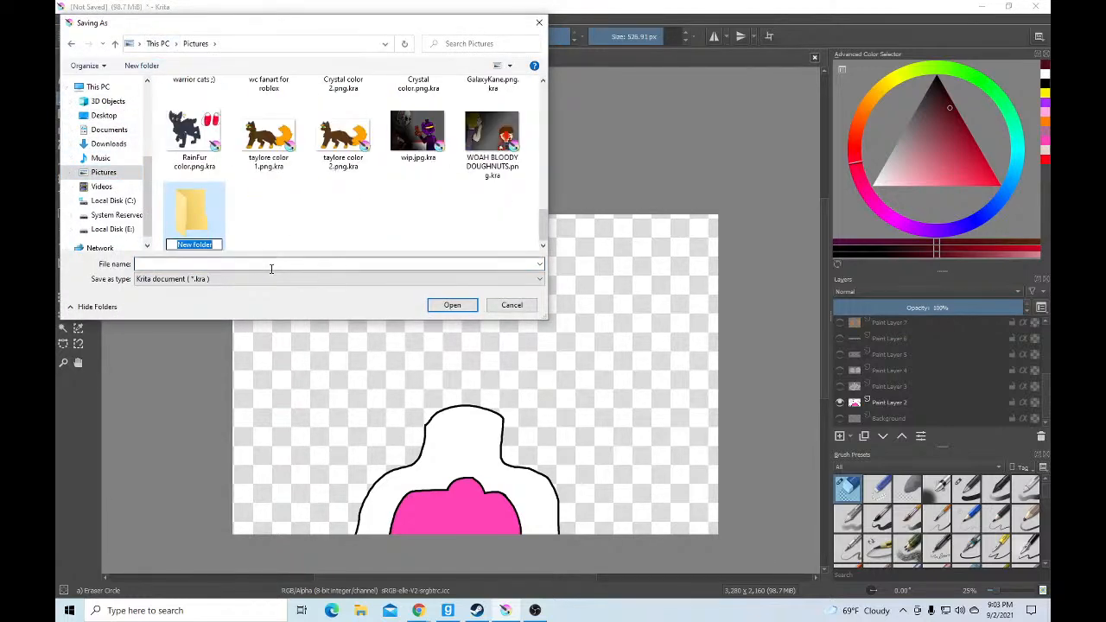
type("vtuber layers")
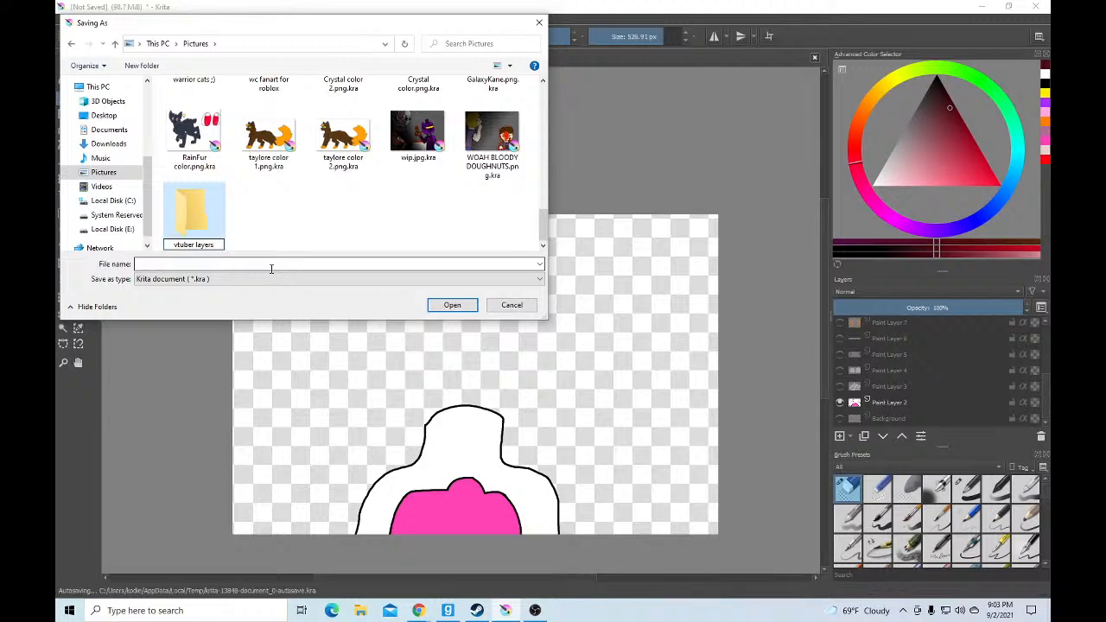
key("Return")
key("Return")
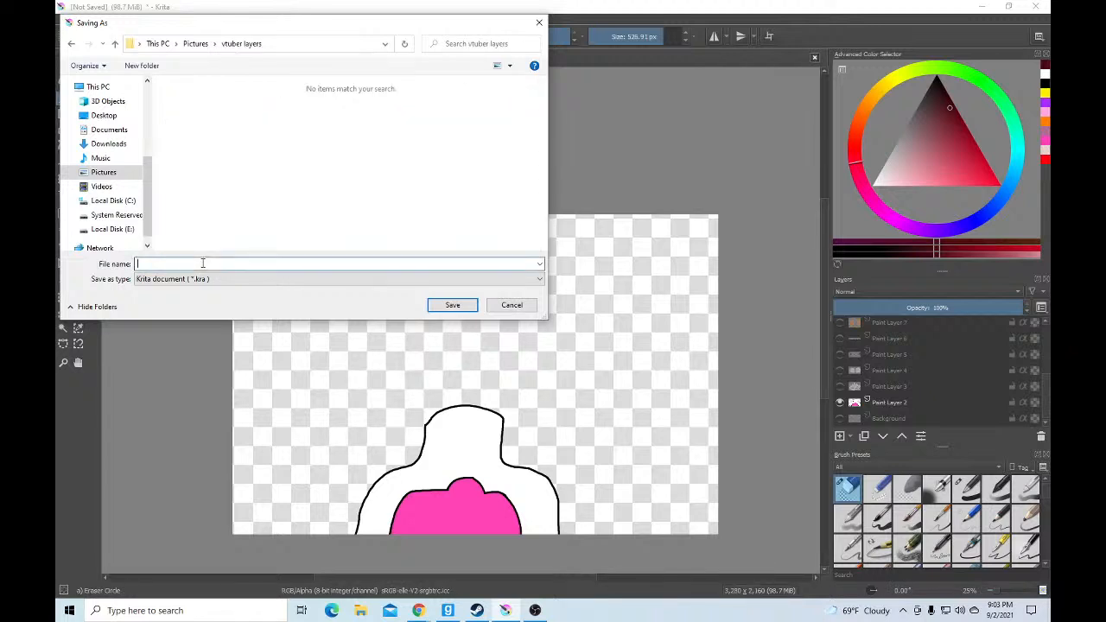
Save the document in the vtuber layers folder as body.psd in Photoshop image format
type("body")
left_click(204, 279)
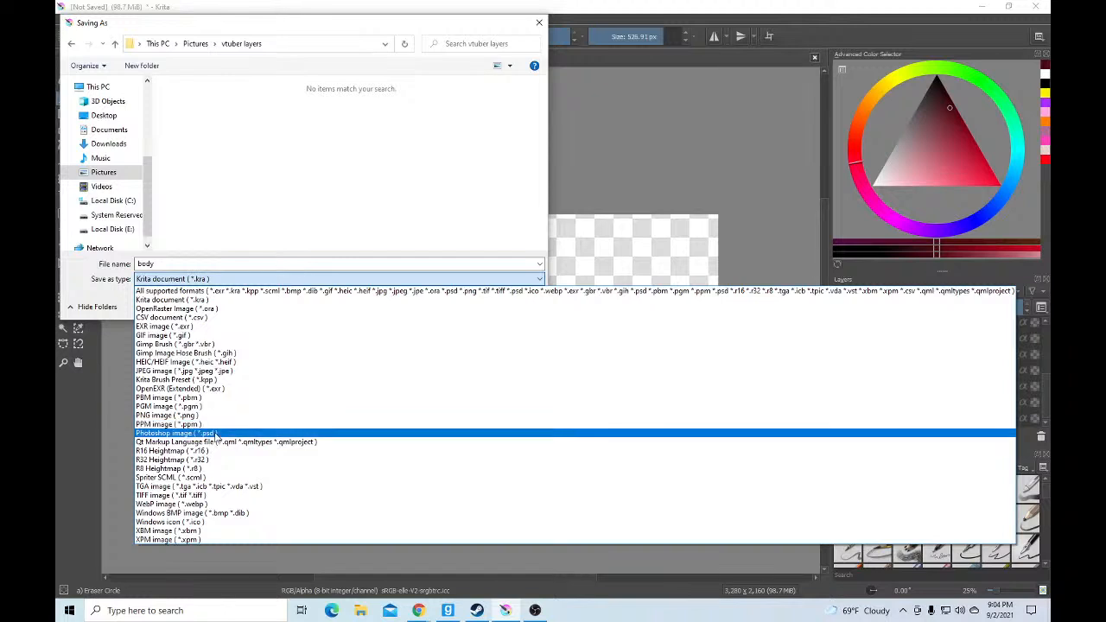
left_click(216, 437)
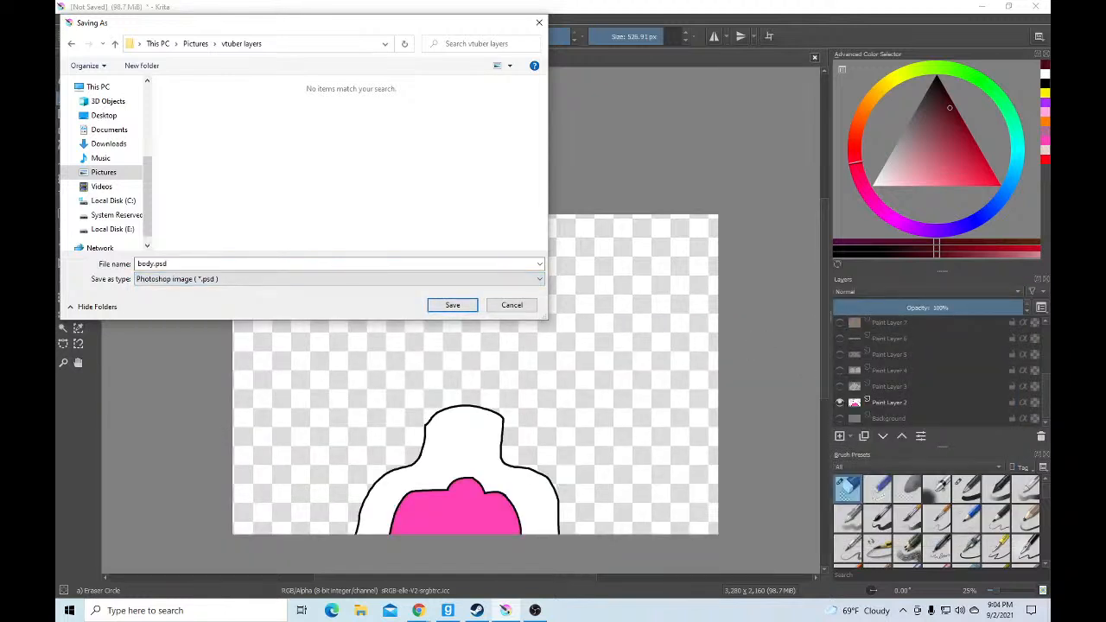
left_click(453, 305)
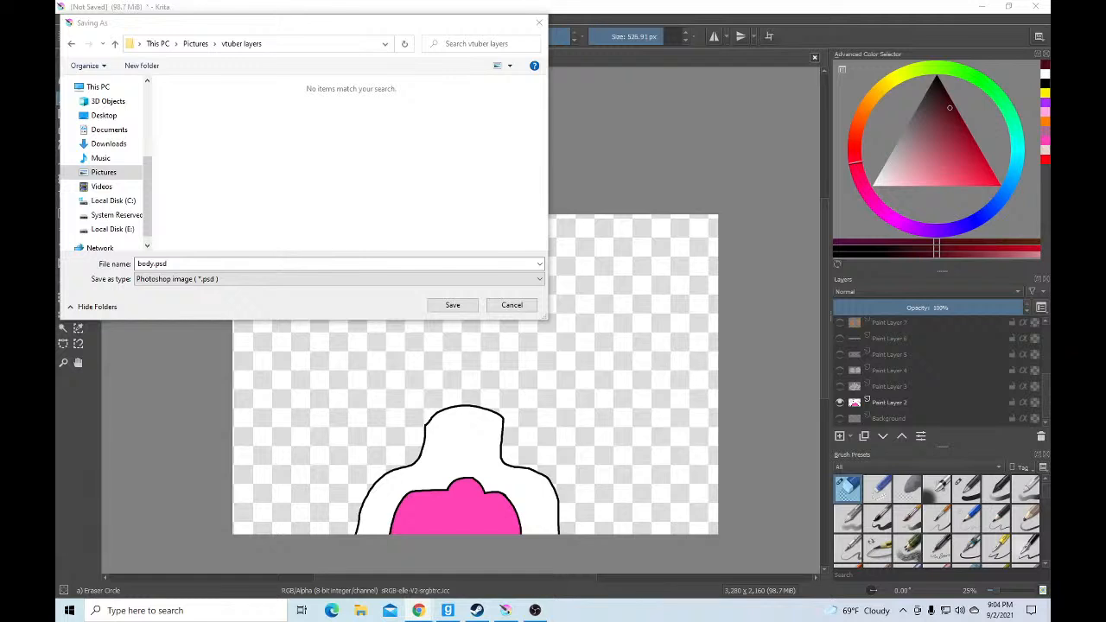
left_click(463, 306)
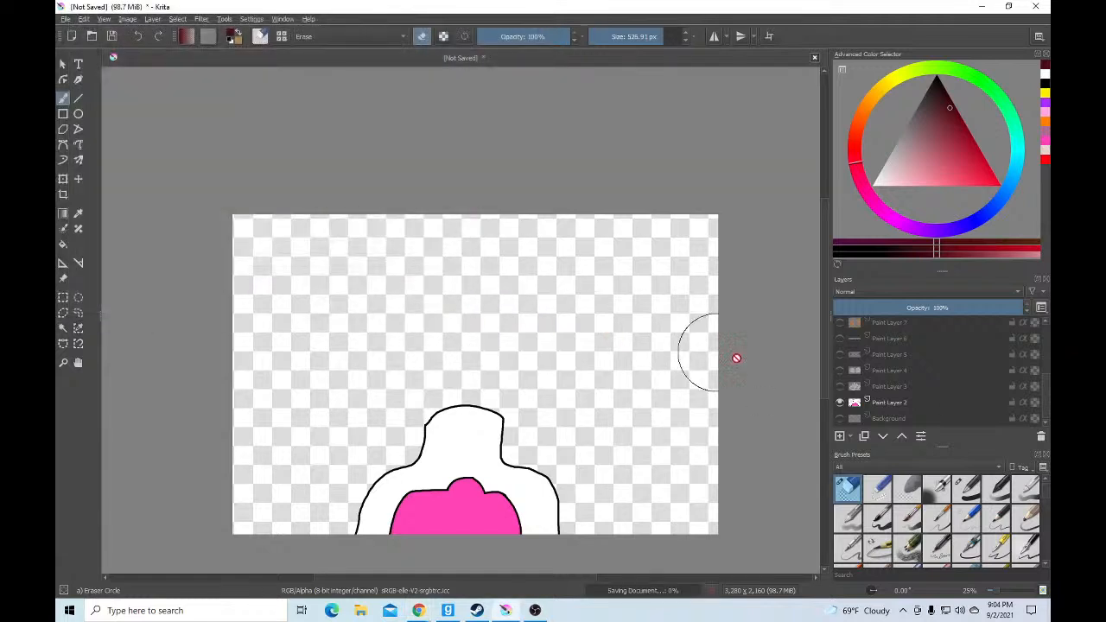
Make Paint Layers 2 through 8 visible, covering the body, head, eyes and plain ear
left_click(839, 402)
left_click(840, 386)
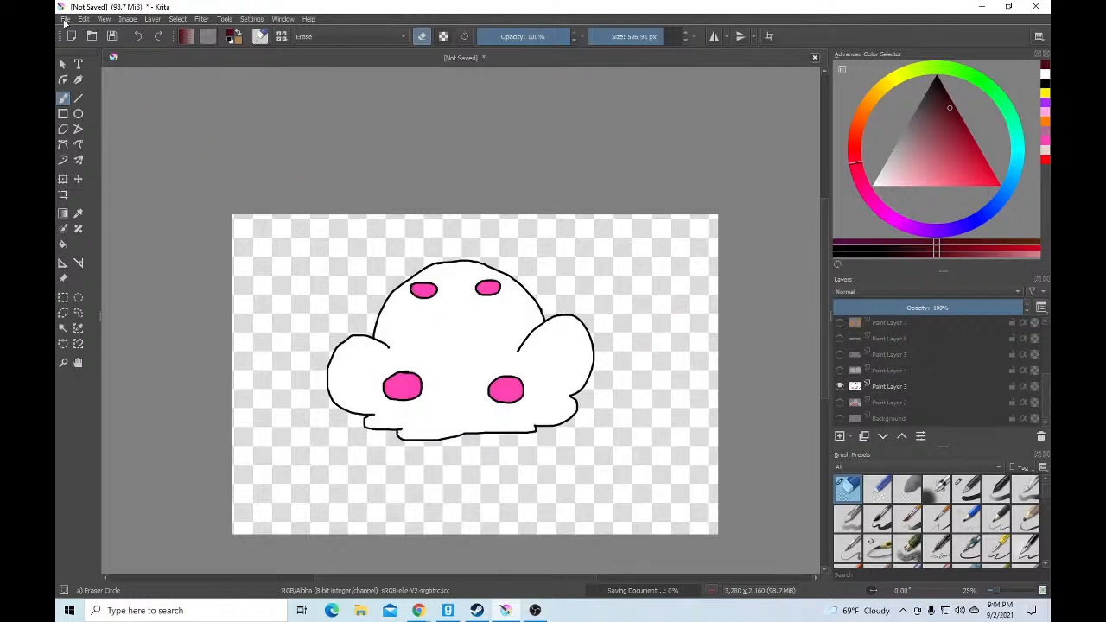
left_click(839, 402)
left_click(838, 372)
scroll(838, 359, "up", 1)
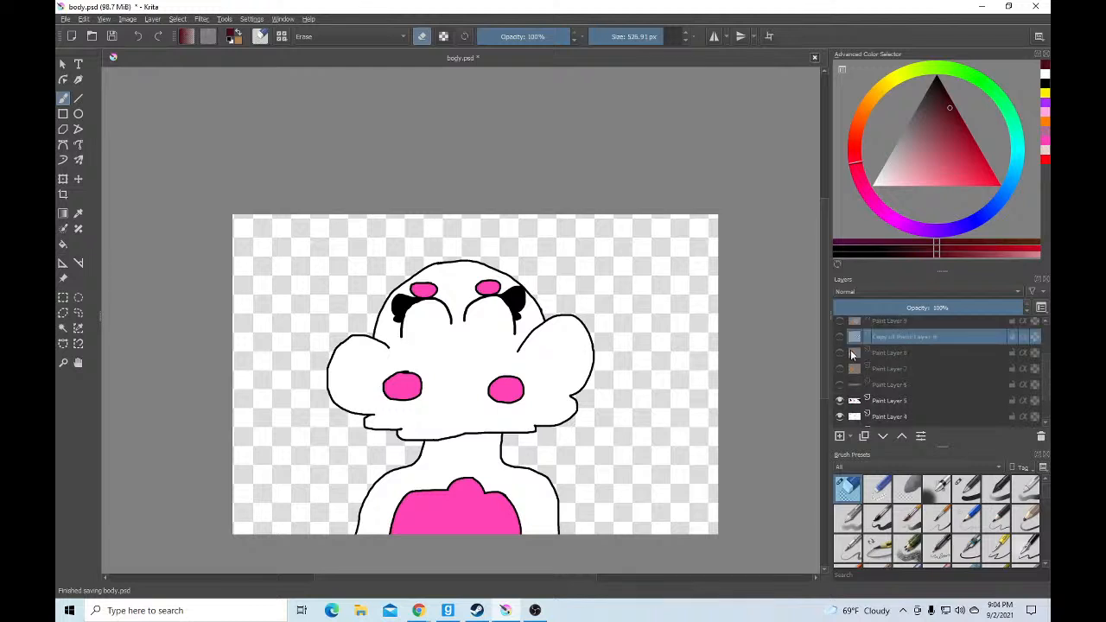
left_click(842, 384)
left_click(839, 368)
left_click(840, 353)
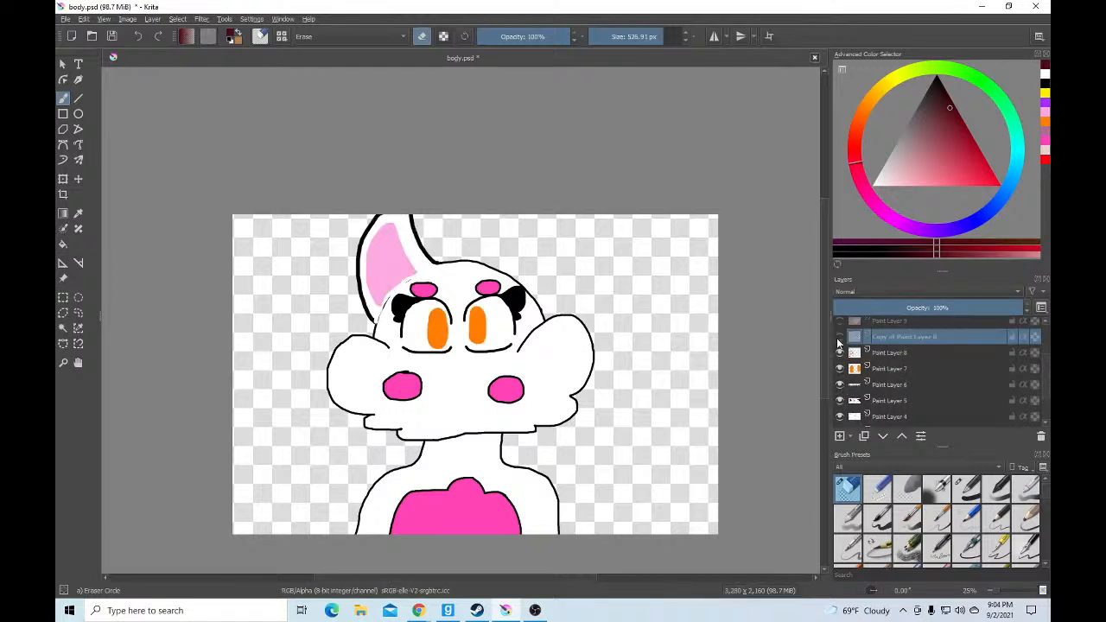
Show the copy of Paint Layer 8 and Paint Layers 9 to 12, keeping the red guide on Paint Layer 1 hidden
left_click(839, 337)
left_click(840, 321)
scroll(884, 355, "up", 2)
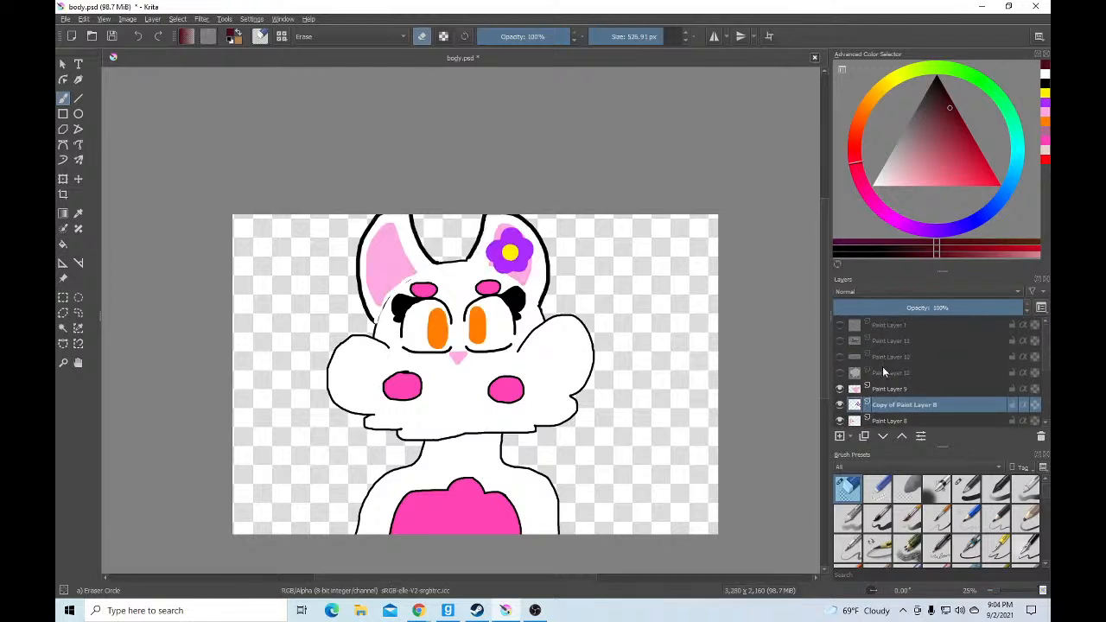
left_click(837, 373)
left_click(840, 357)
left_click(841, 341)
left_click(841, 341)
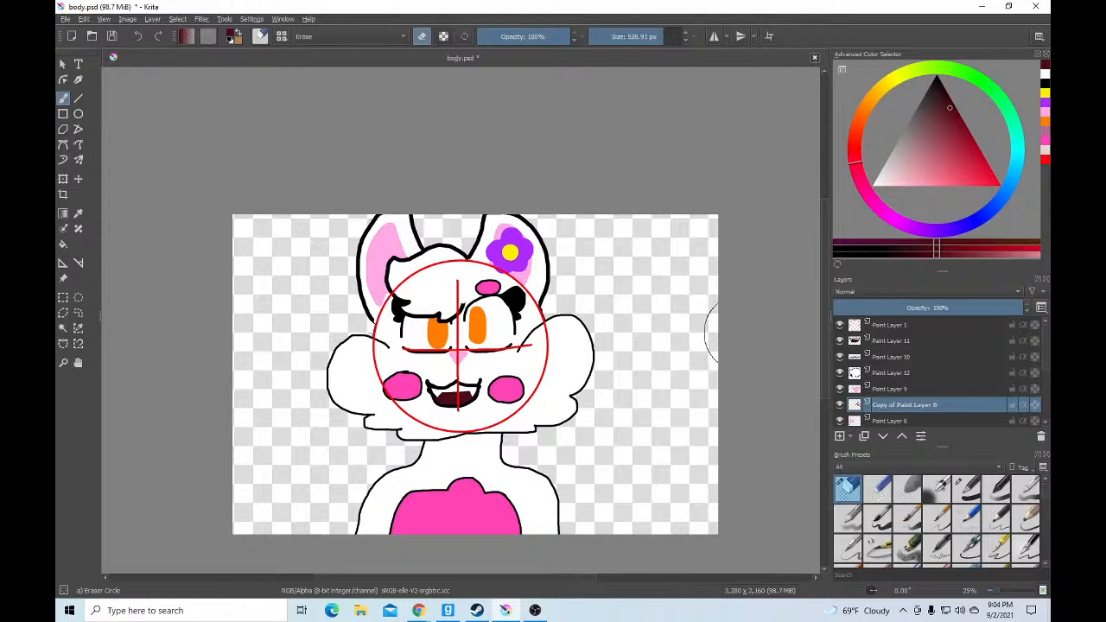
left_click(840, 341)
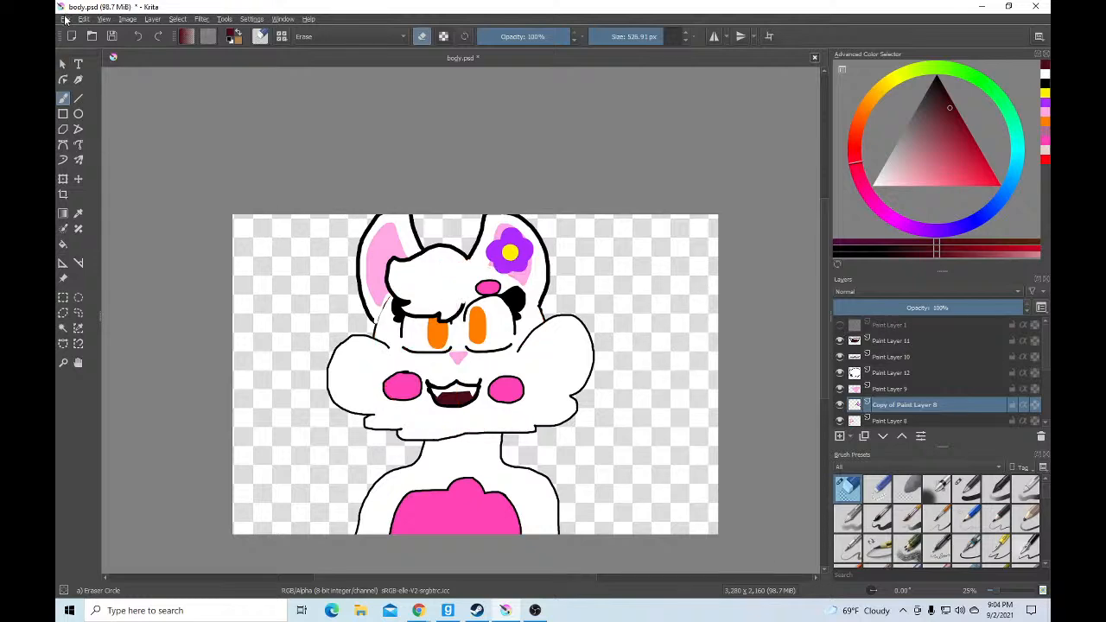
Save the full character as a Photoshop image named "avatar" in the vtuber layers folder
left_click(64, 18)
left_click(114, 82)
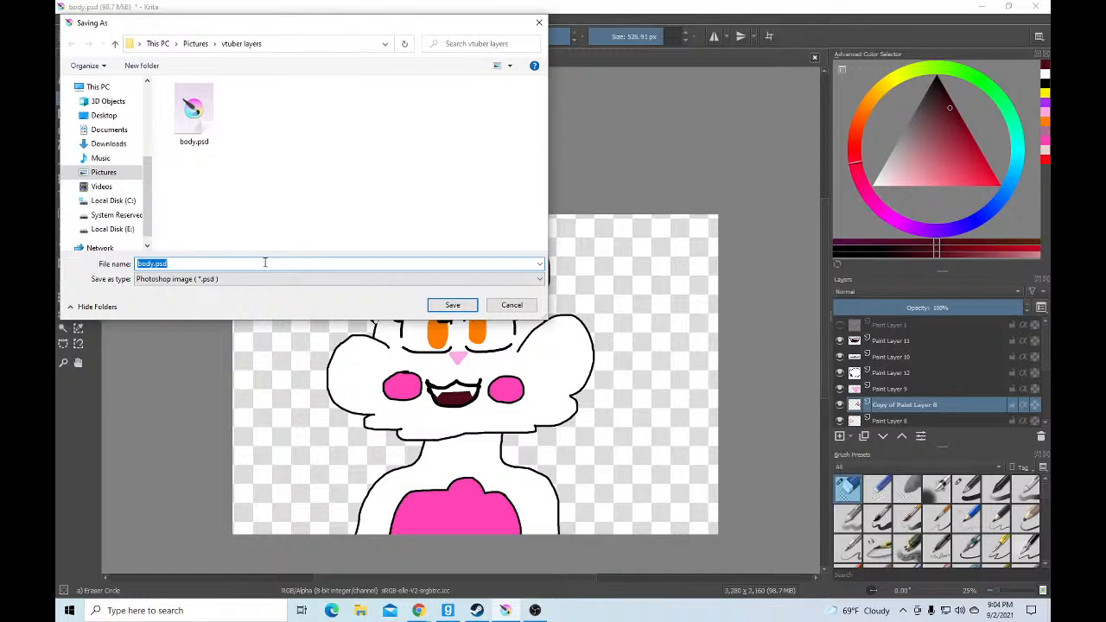
key("BackSpace")
type("avatae")
key("BackSpace")
type("r")
left_click(460, 307)
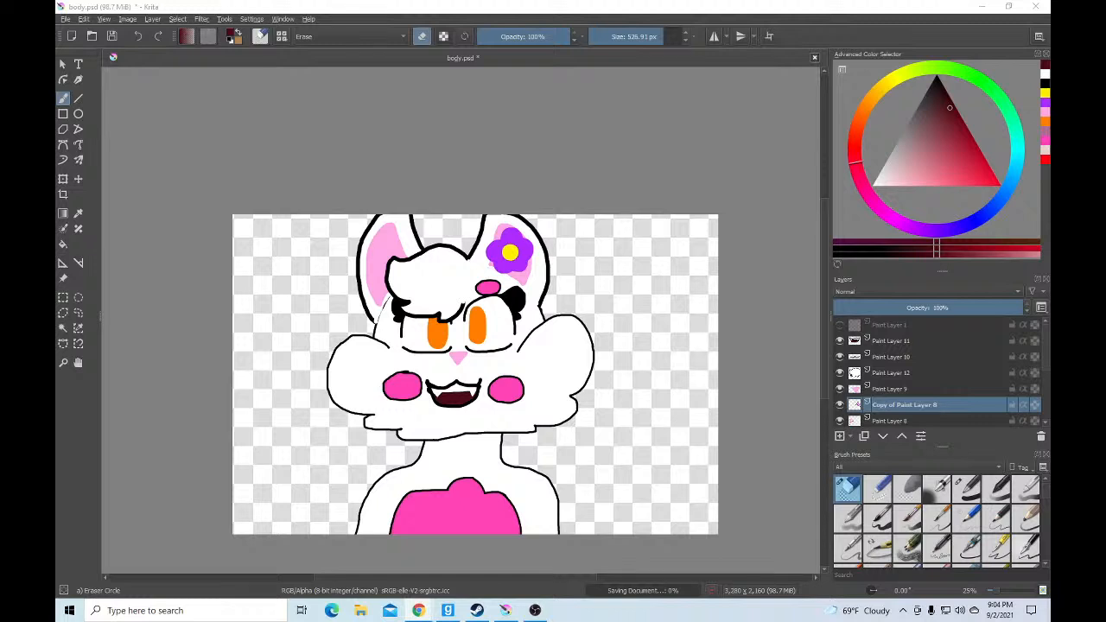
Minimize the drawing program, switch to Chrome and search Google for "Live2D" in a new tab
left_click(978, 8)
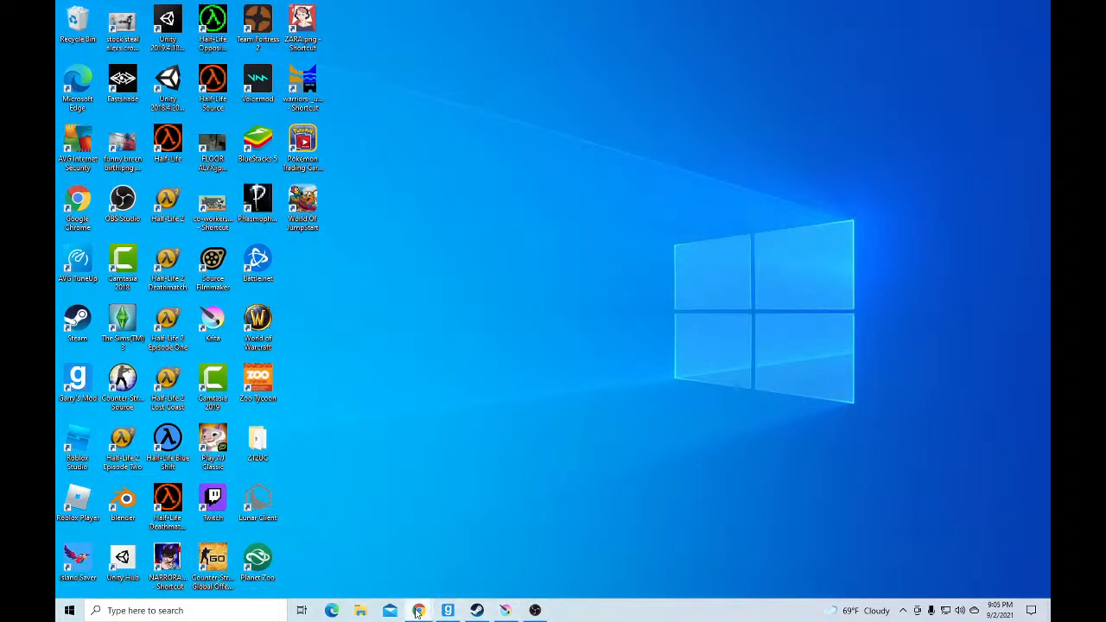
mouse_move(418, 611)
left_click(484, 545)
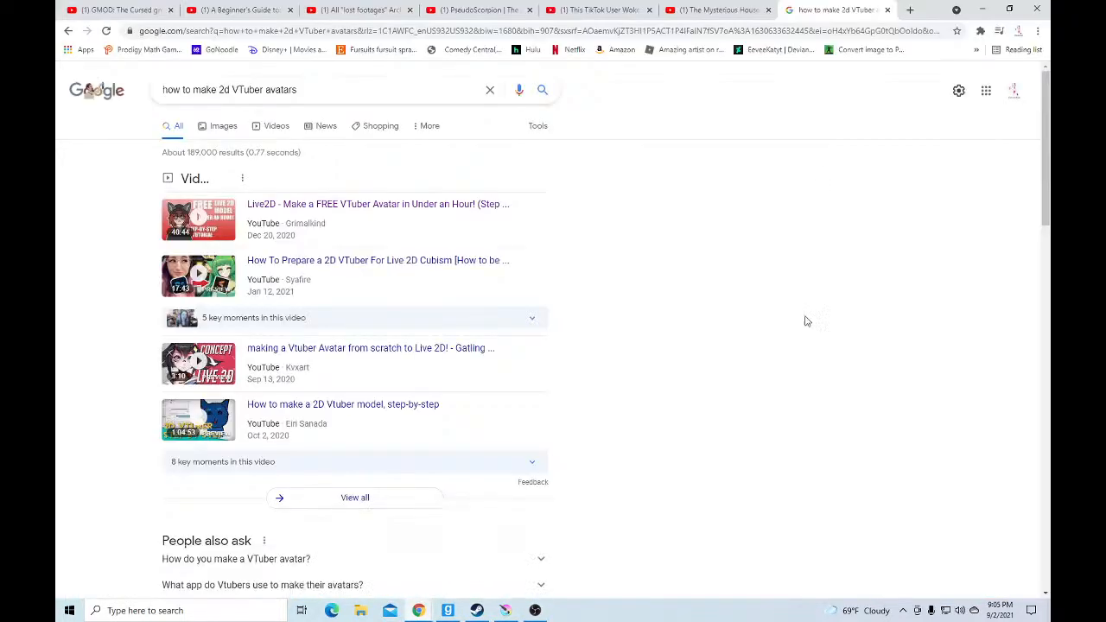
left_click(910, 9)
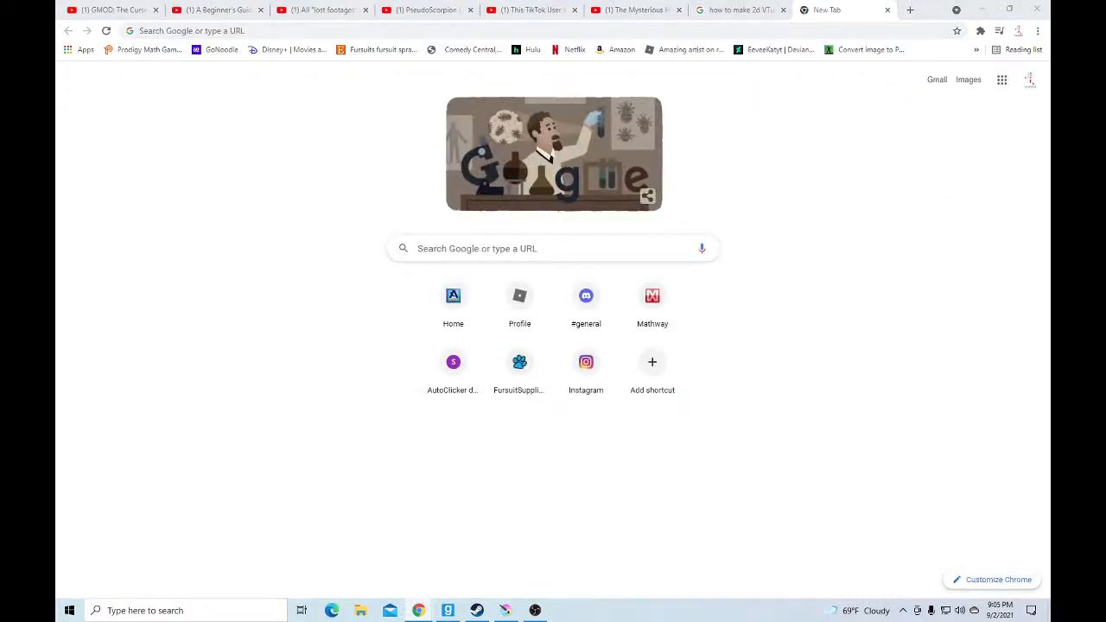
left_click(683, 36)
type("Live")
type("D\\")
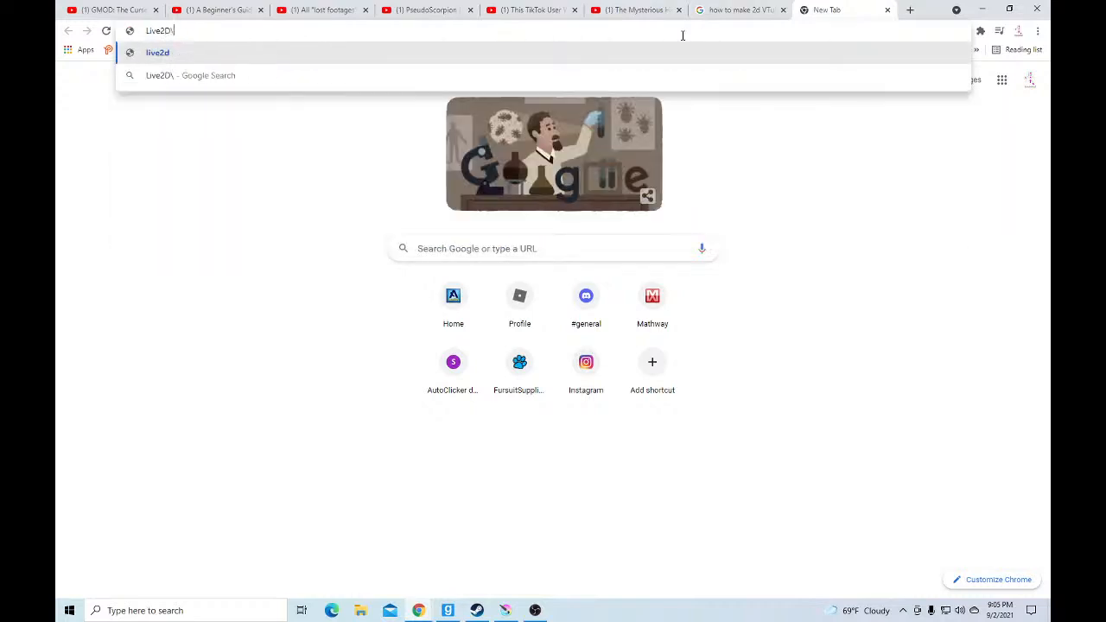
key("BackSpace")
key("Return")
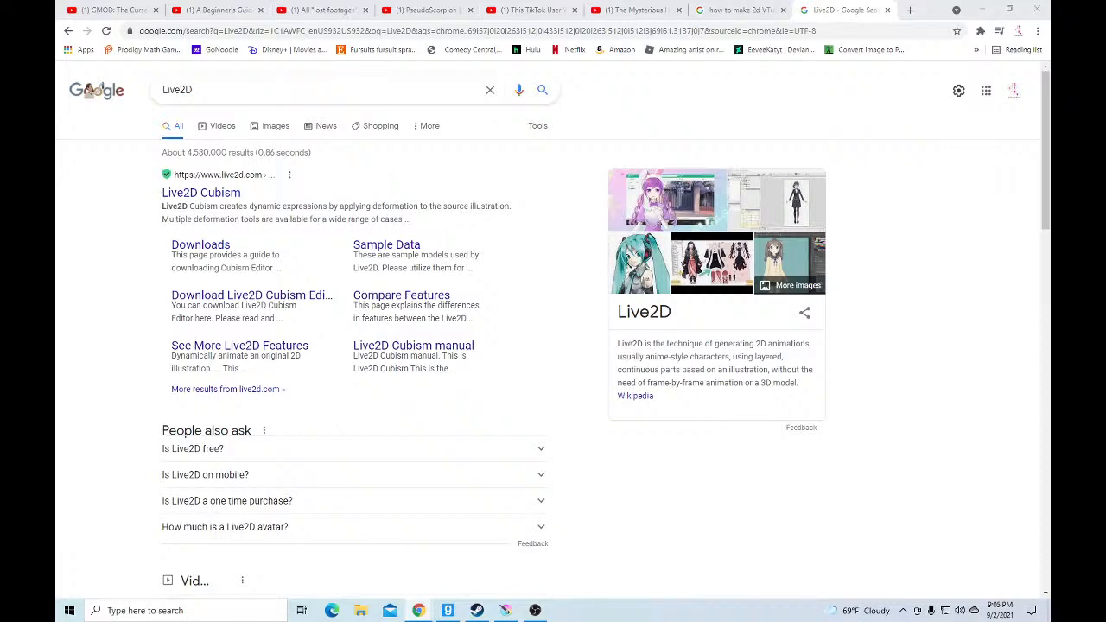
Open the Live2D Cubism website's Downloads page and look through the offered downloads
left_click(207, 197)
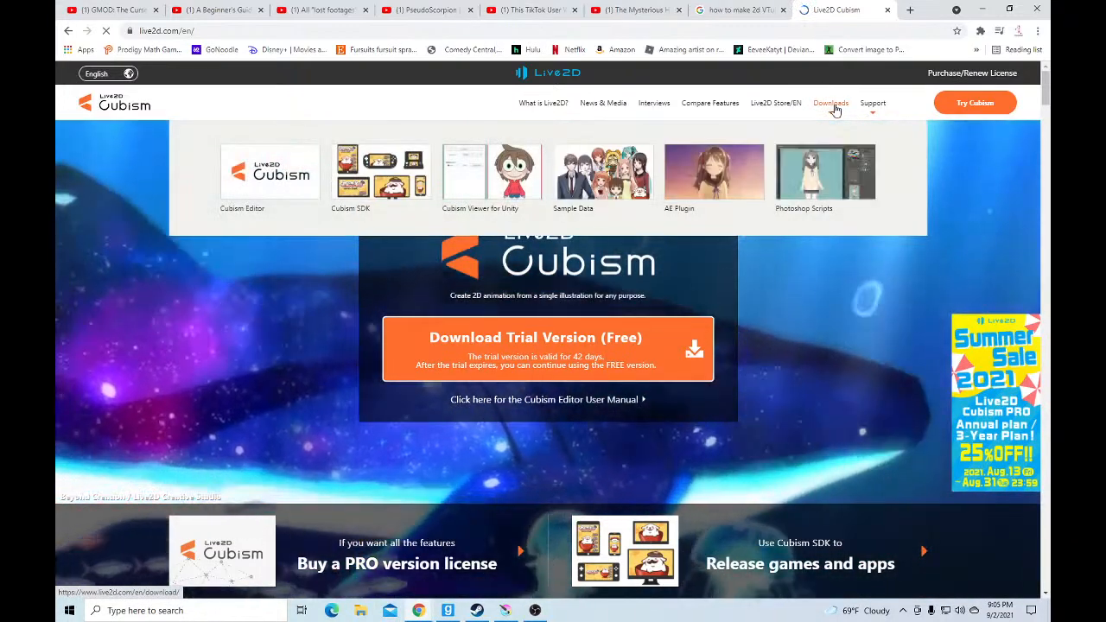
left_click(833, 105)
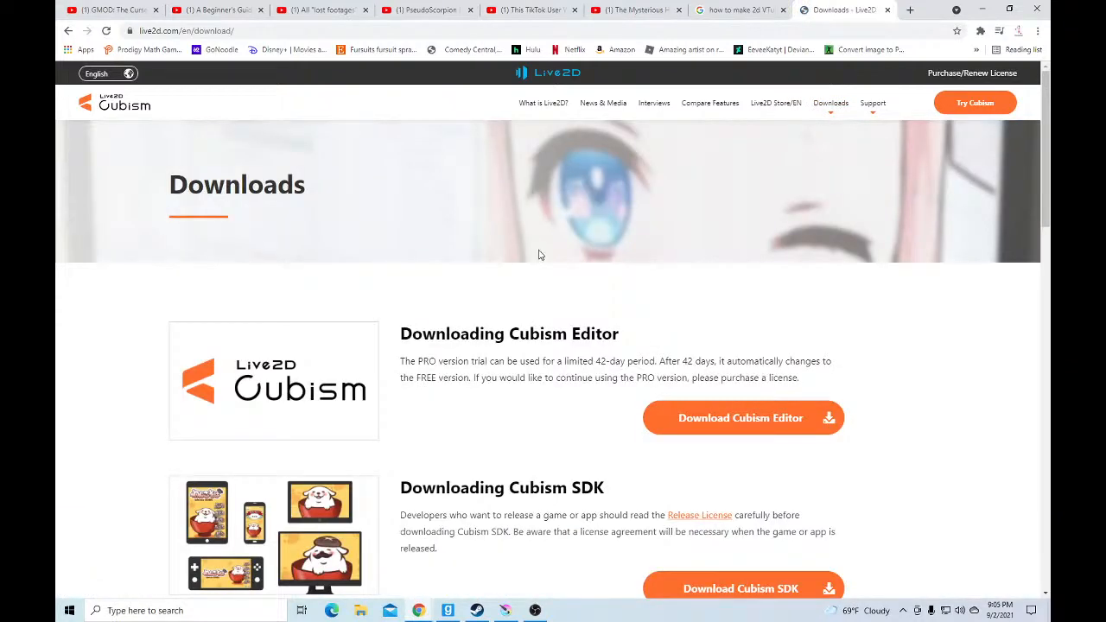
scroll(539, 251, "down", 2)
scroll(588, 240, "down", 2)
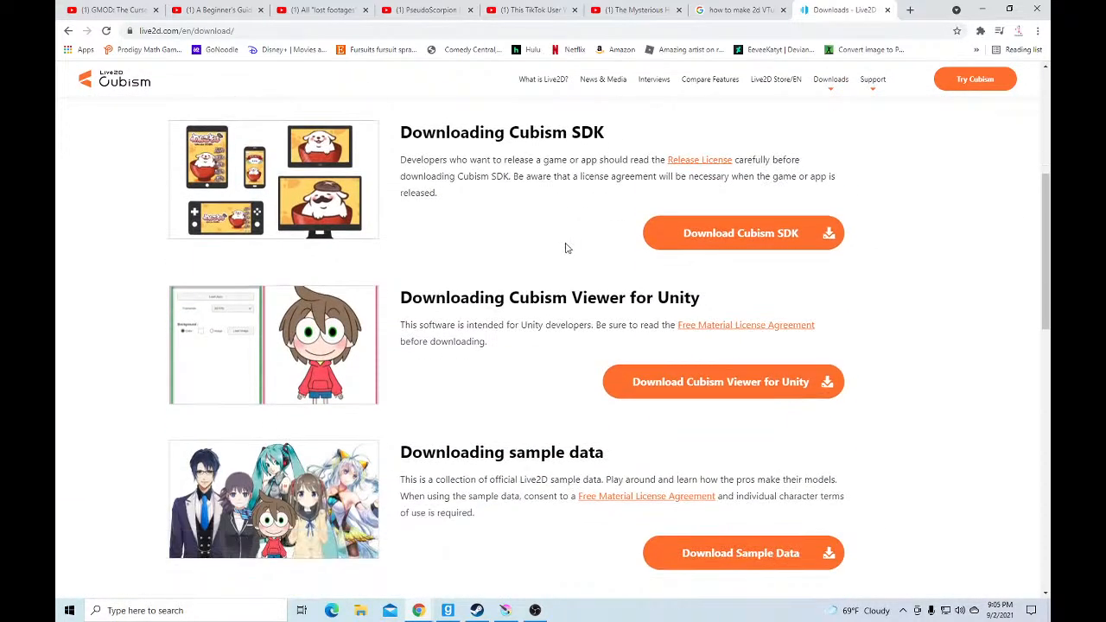
Look through the Live2D Cubism downloads, from the Editor and SDK to the sample data, AE Plugin and Photoshop scripts
scroll(548, 256, "down", 1)
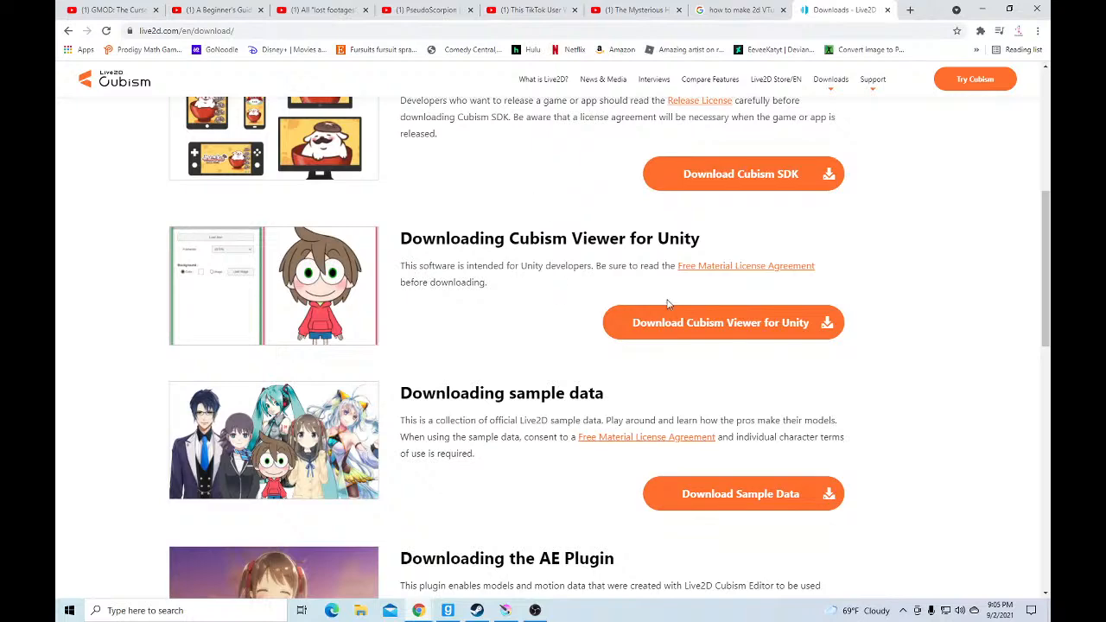
scroll(683, 320, "down", 2)
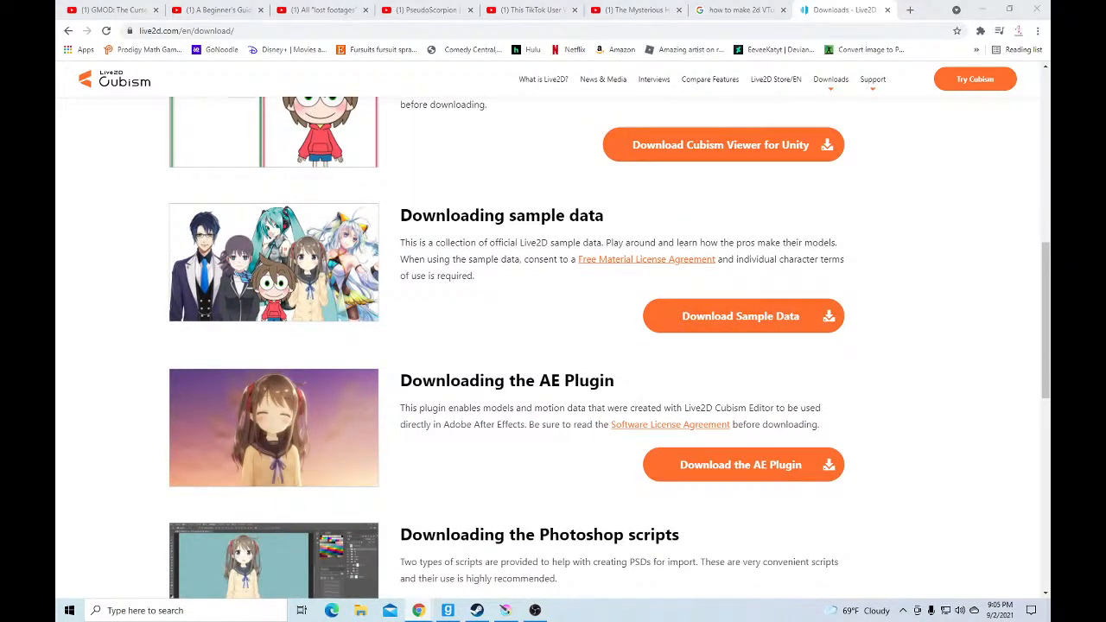
scroll(519, 435, "down", 3)
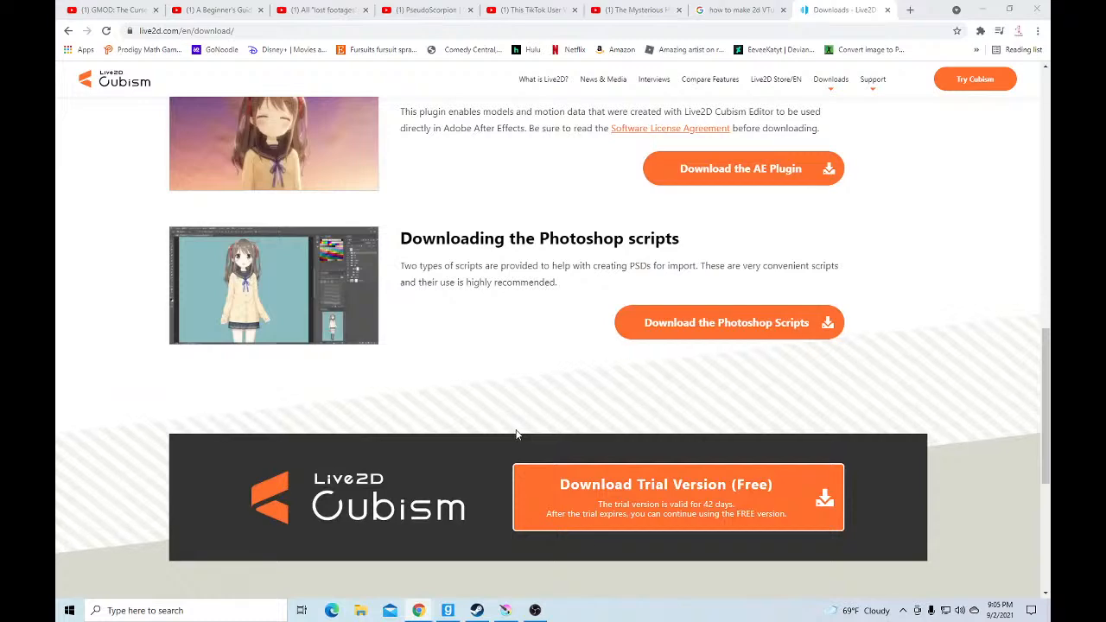
scroll(516, 430, "up", 5)
scroll(516, 430, "up", 5)
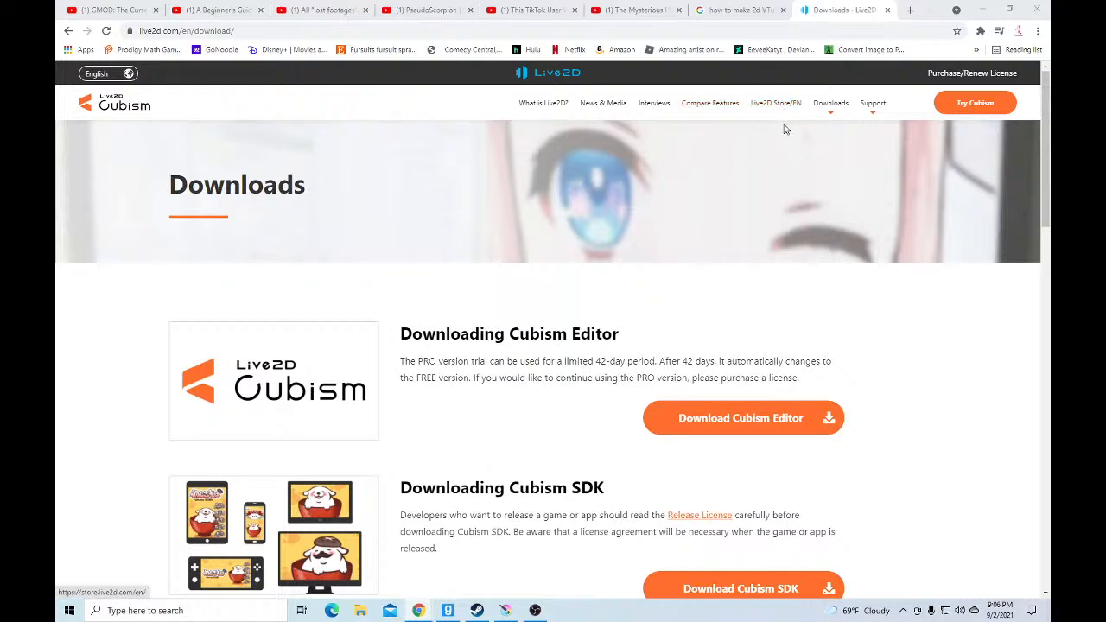
mouse_move(852, 112)
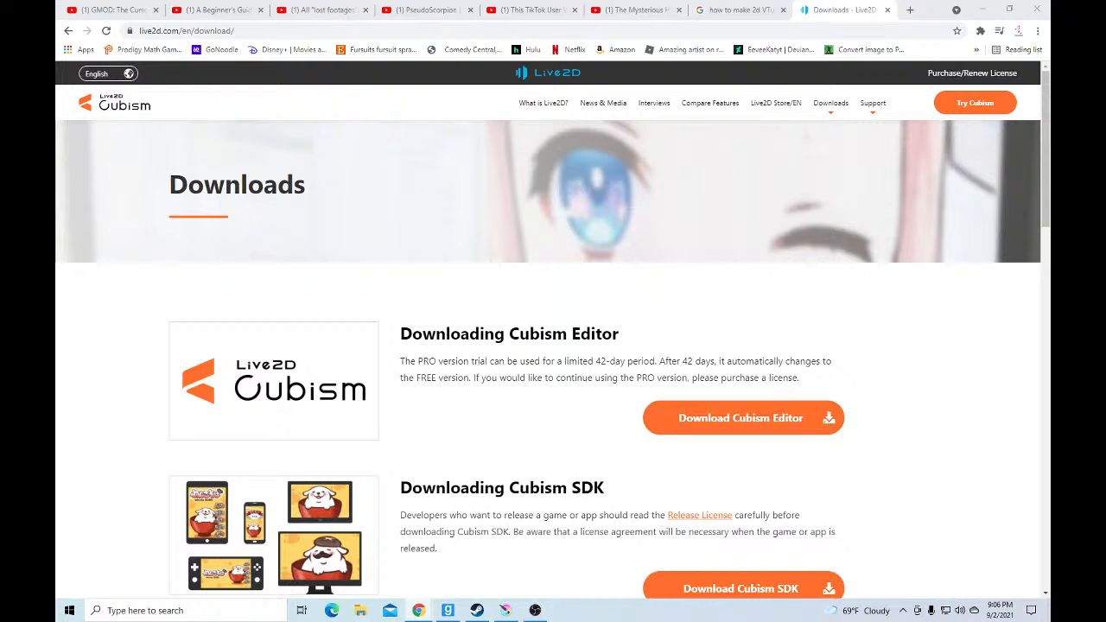
scroll(536, 410, "down", 1)
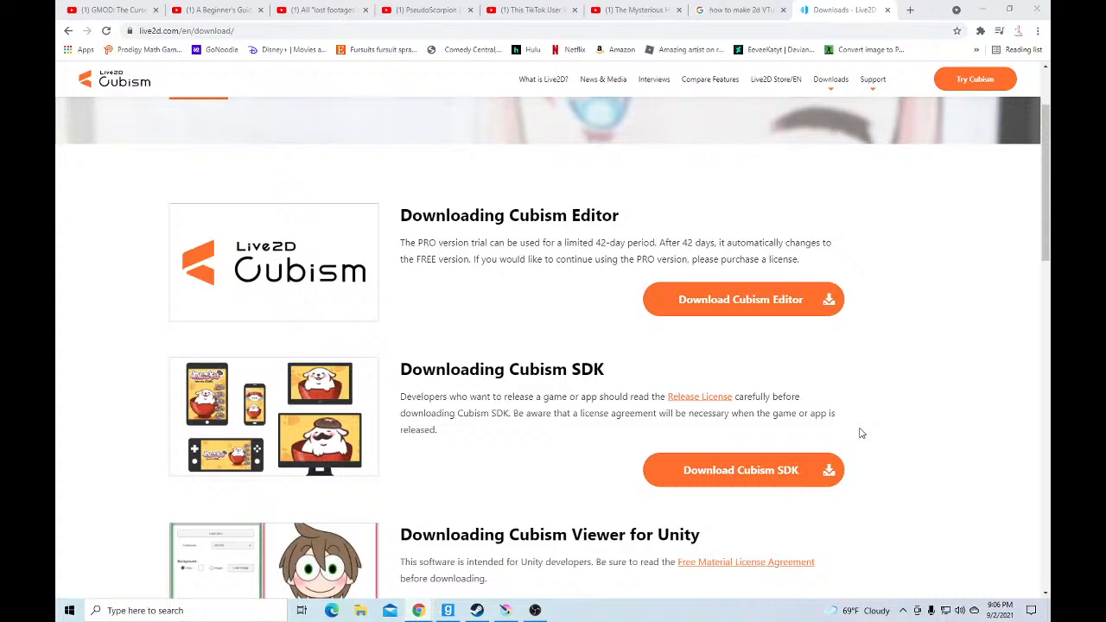
scroll(860, 433, "down", 3)
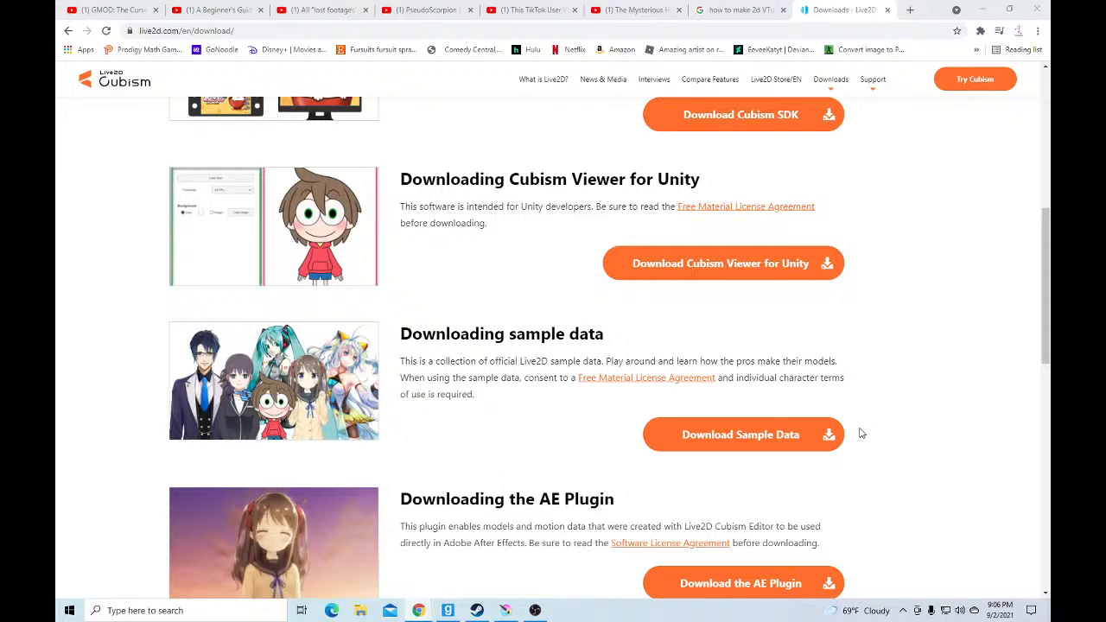
scroll(860, 433, "down", 2)
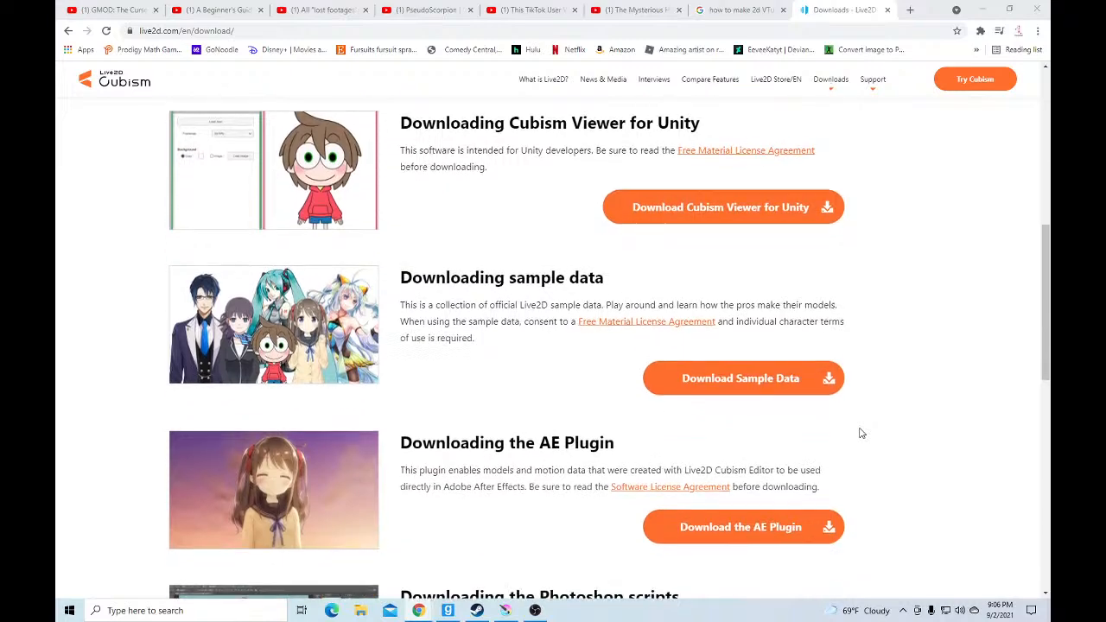
scroll(861, 436, "up", 3)
scroll(856, 438, "up", 3)
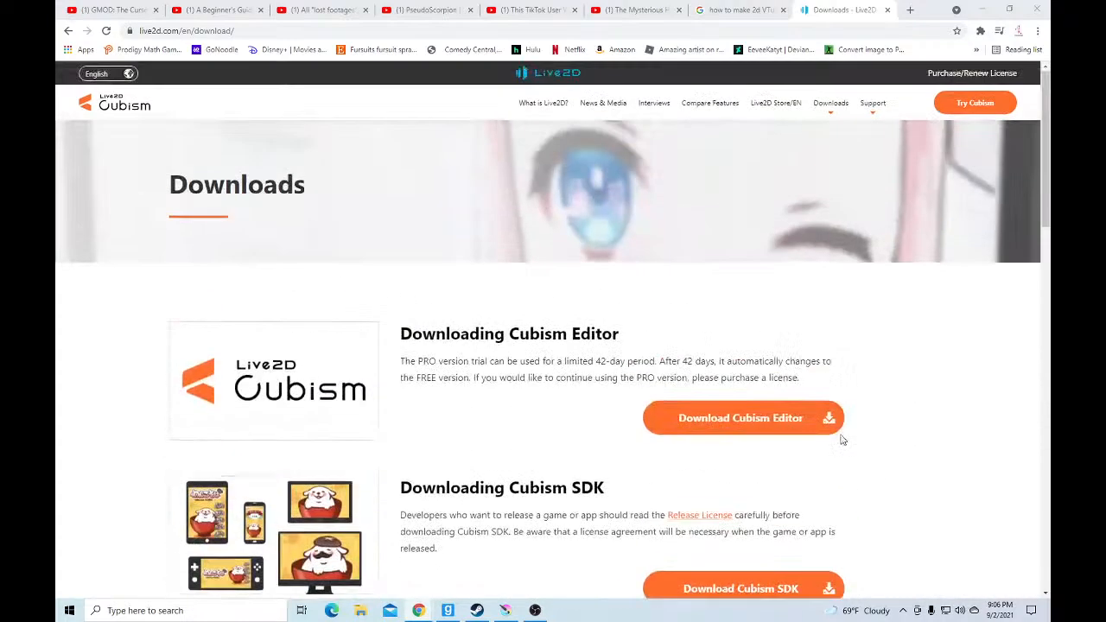
Open the trial details from the Cubism Editor download page and compare the PRO and FREE features for general use and modeling
left_click(777, 424)
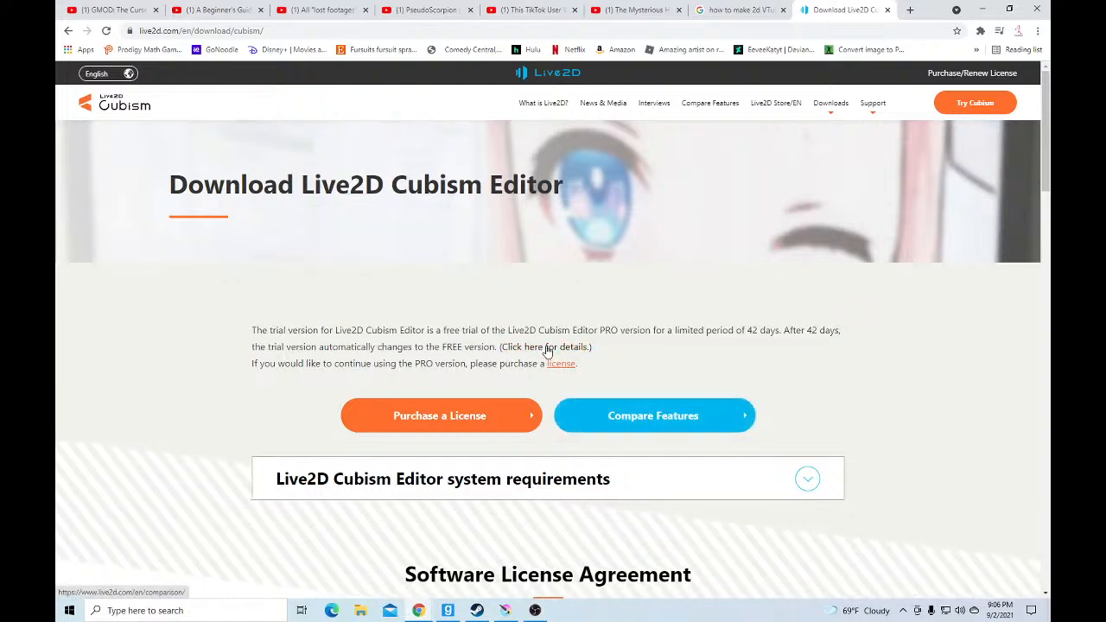
left_click(546, 348)
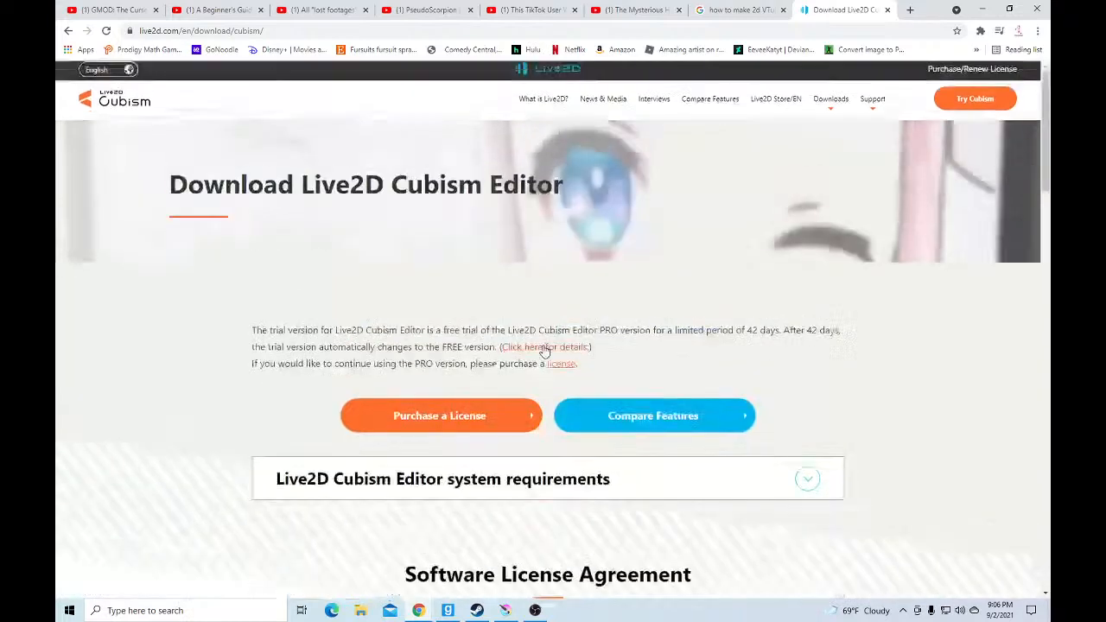
left_click(555, 349)
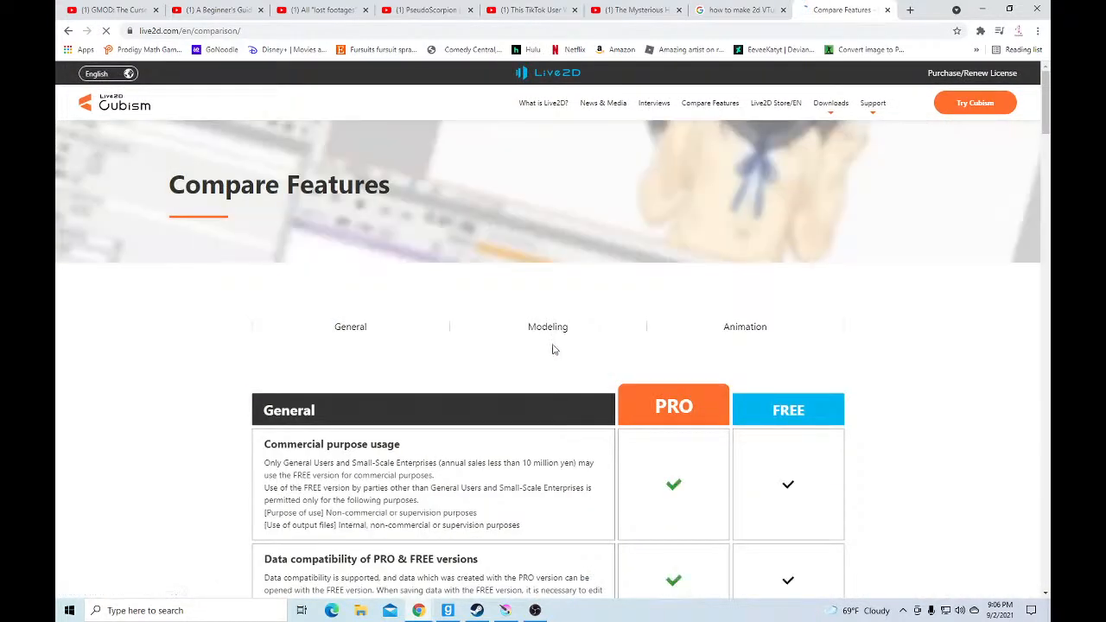
scroll(544, 363, "down", 3)
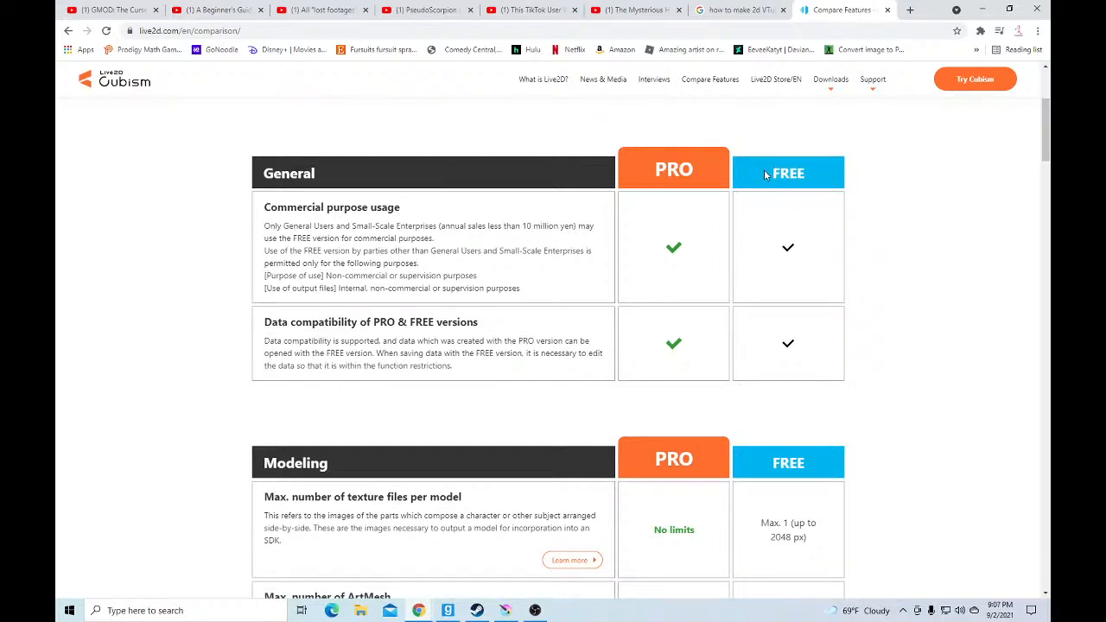
scroll(764, 175, "down", 3)
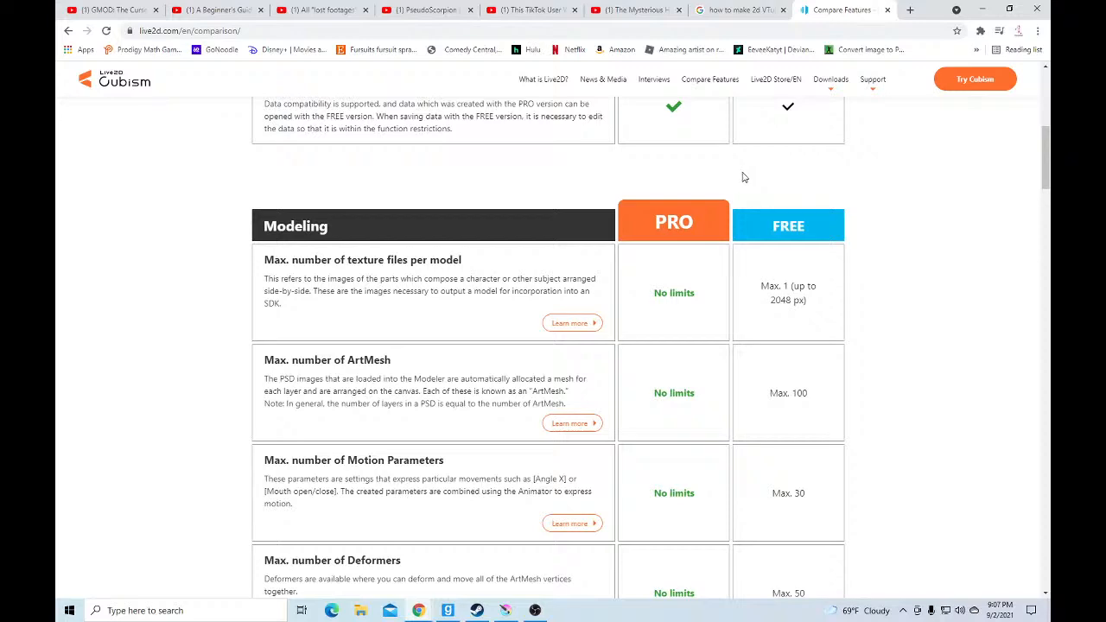
scroll(743, 177, "down", 3)
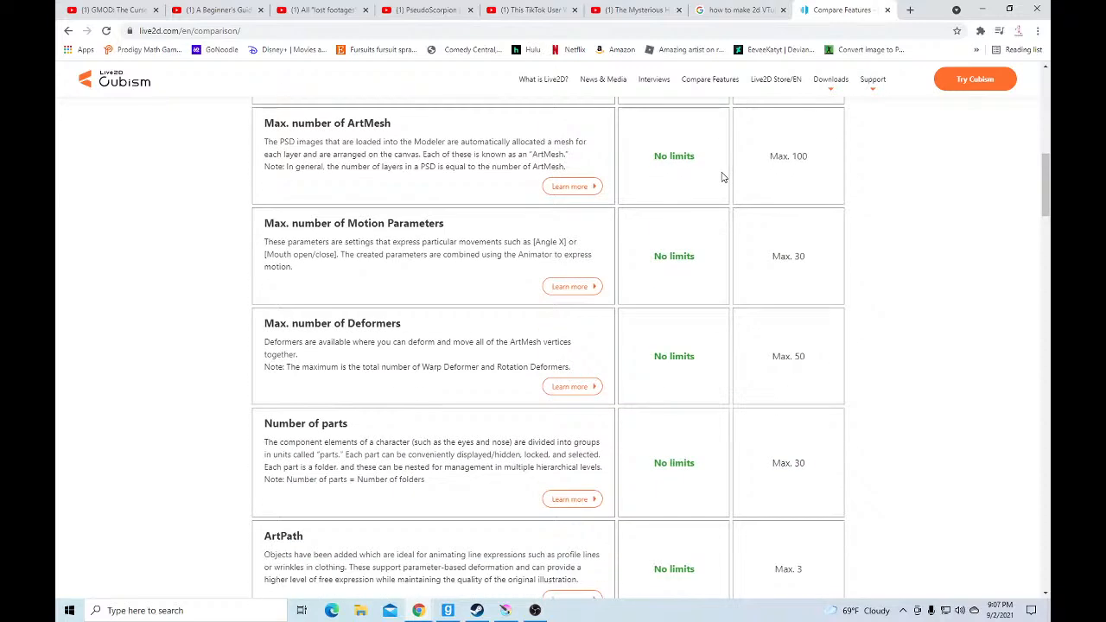
scroll(721, 179, "down", 15)
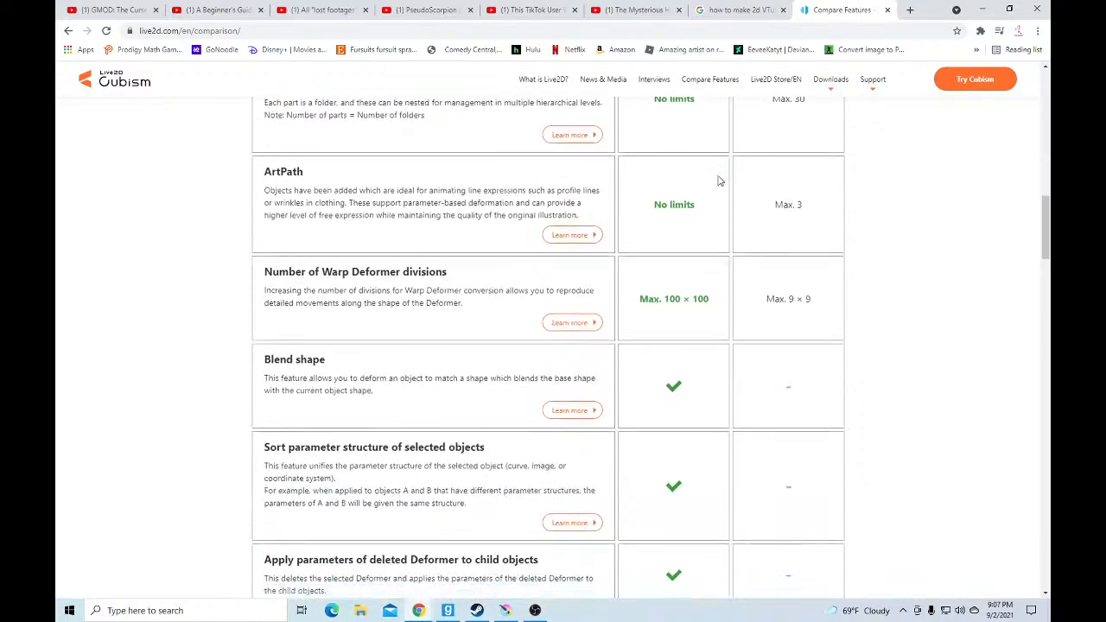
scroll(726, 186, "down", 10)
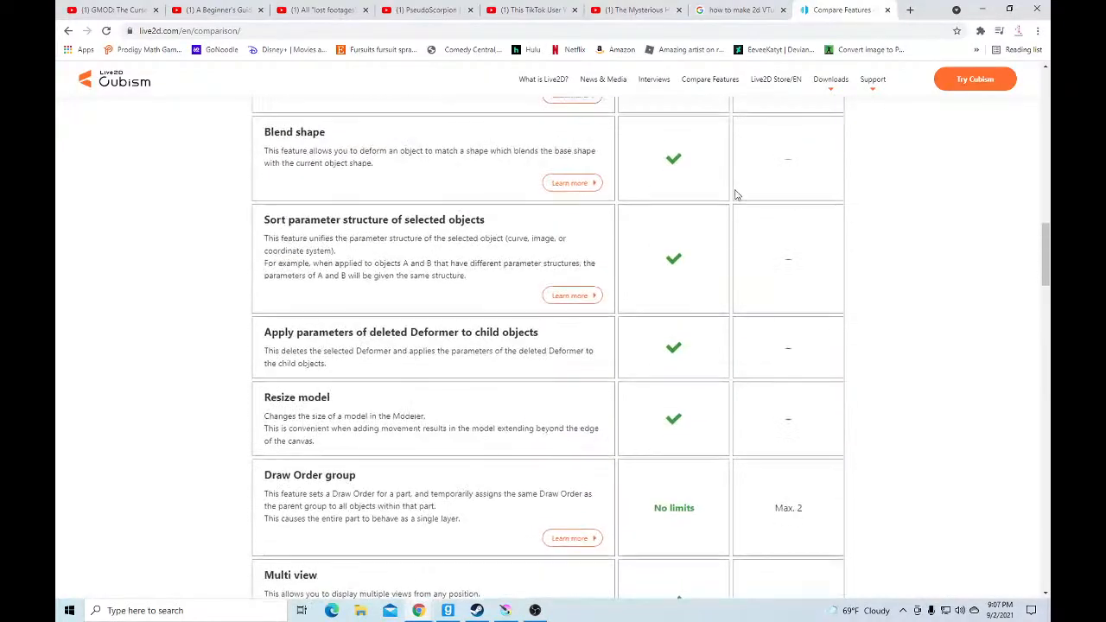
Return to the Cubism Editor download page and consent to the Software License Agreement
key("Home")
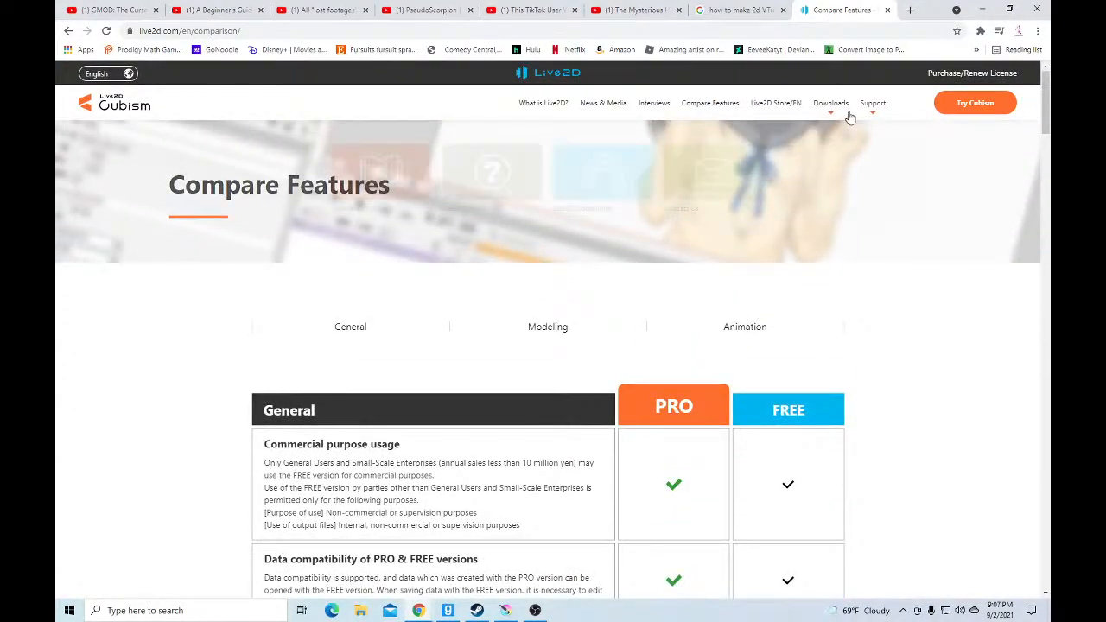
mouse_move(837, 115)
left_click(277, 167)
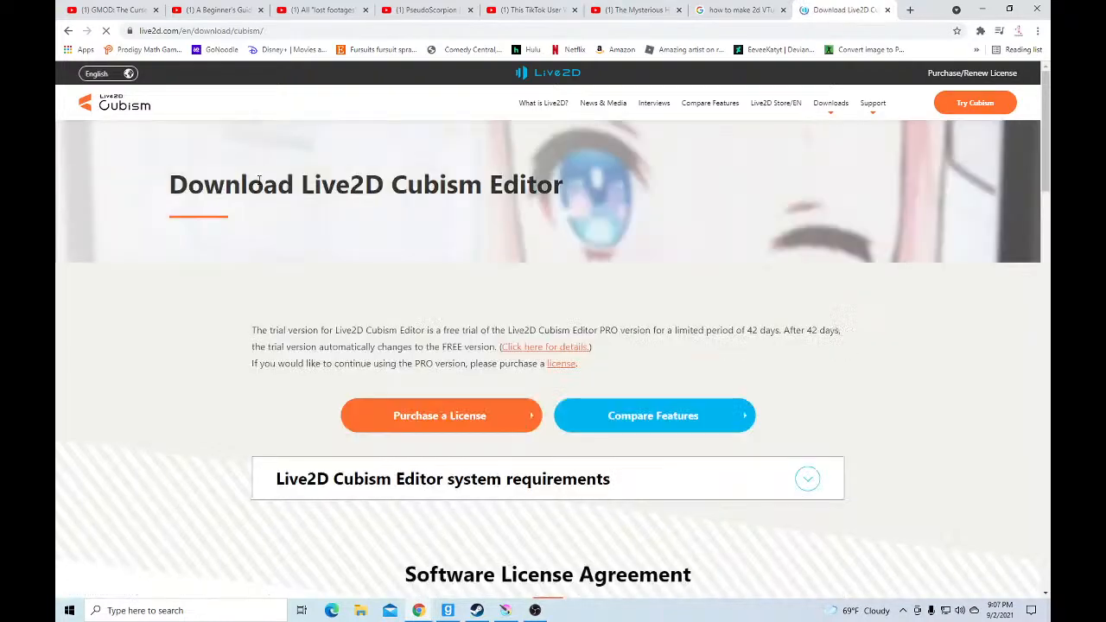
scroll(361, 311, "down", 4)
scroll(361, 302, "up", 3)
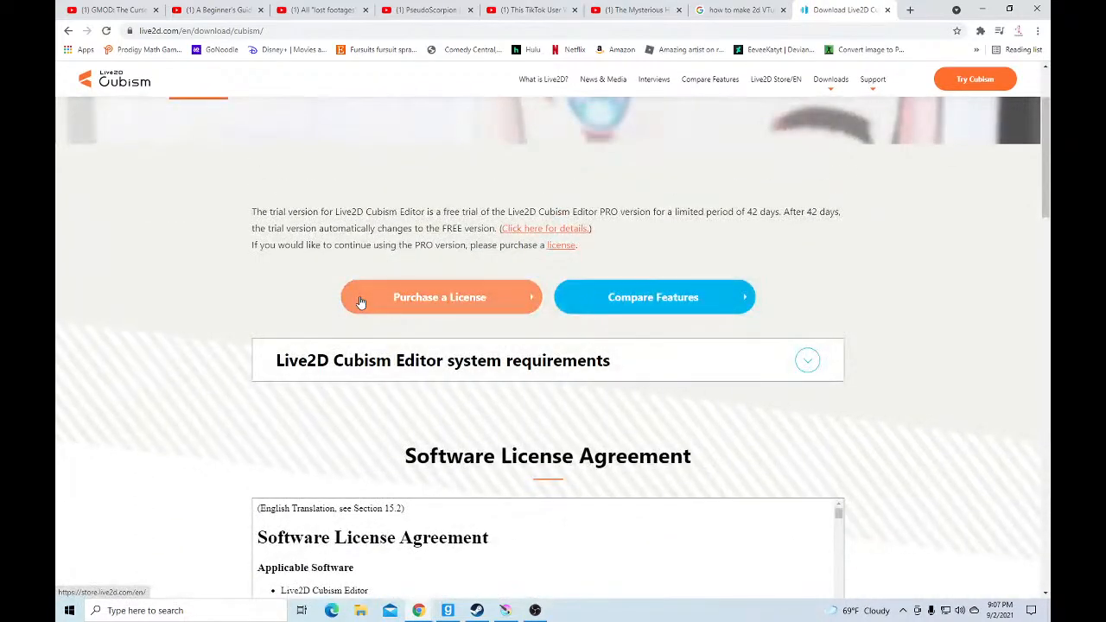
scroll(358, 303, "down", 3)
scroll(341, 314, "down", 10)
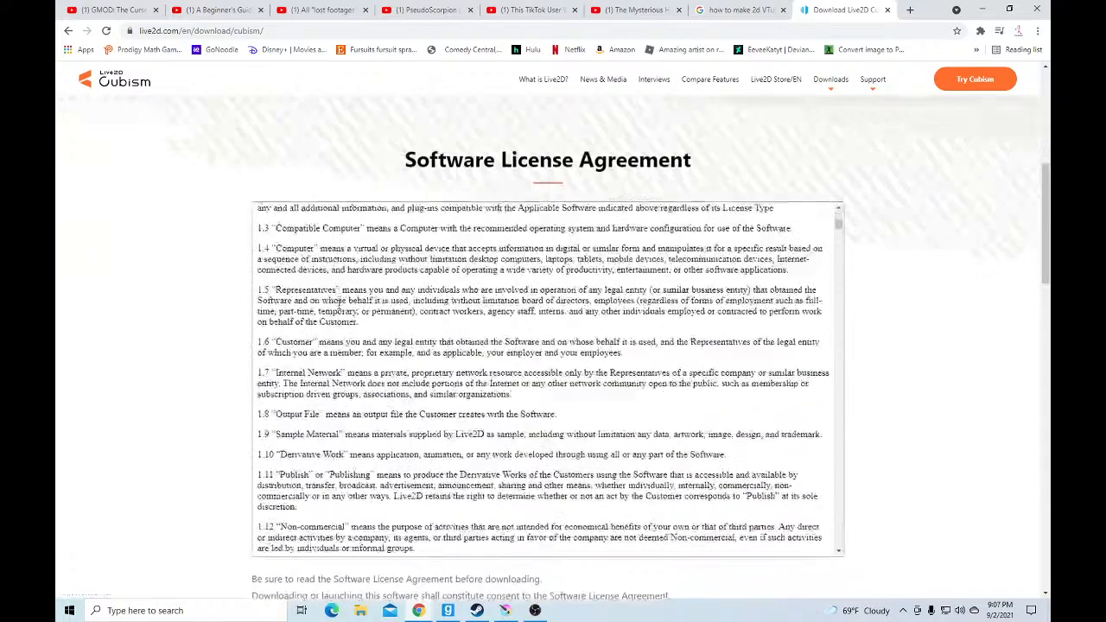
scroll(938, 380, "down", 5)
scroll(922, 371, "up", 3)
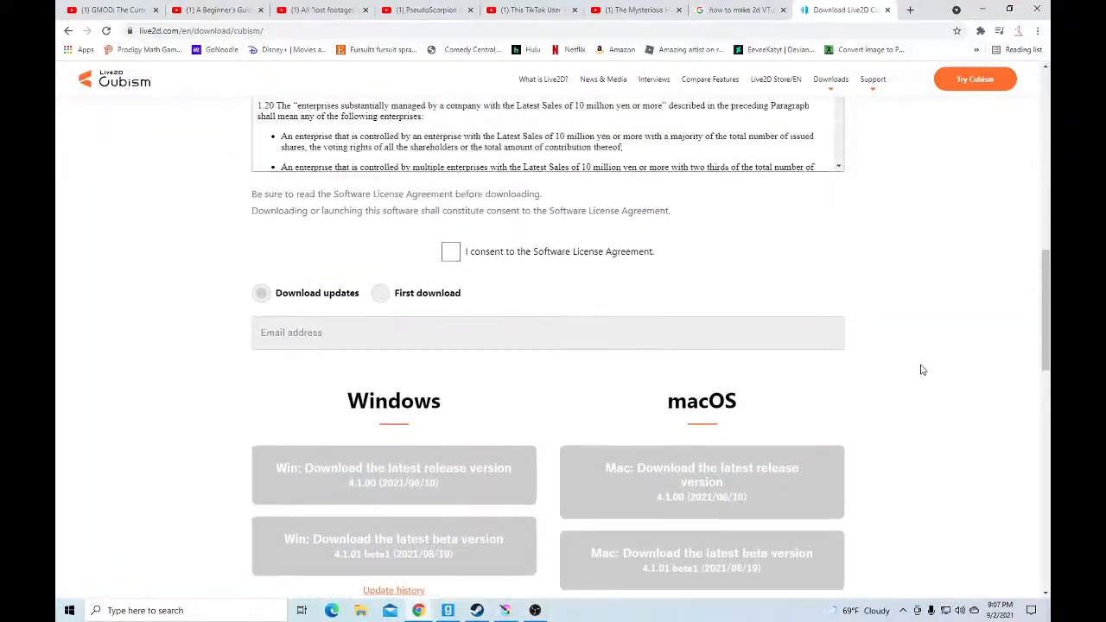
left_click(450, 400)
scroll(804, 431, "down", 5)
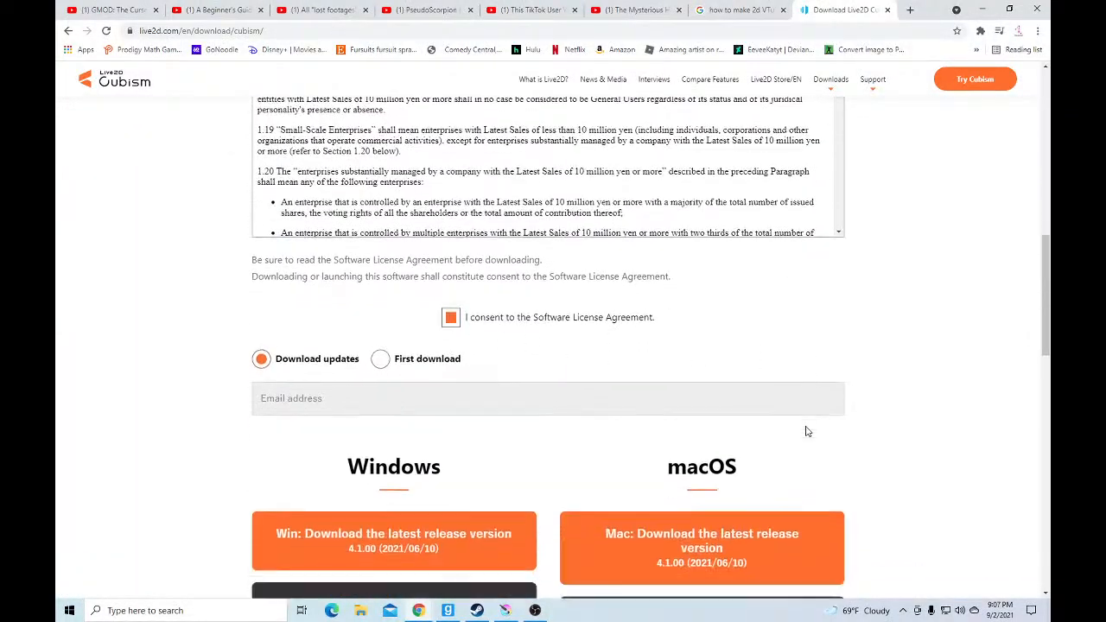
scroll(896, 375, "up", 2)
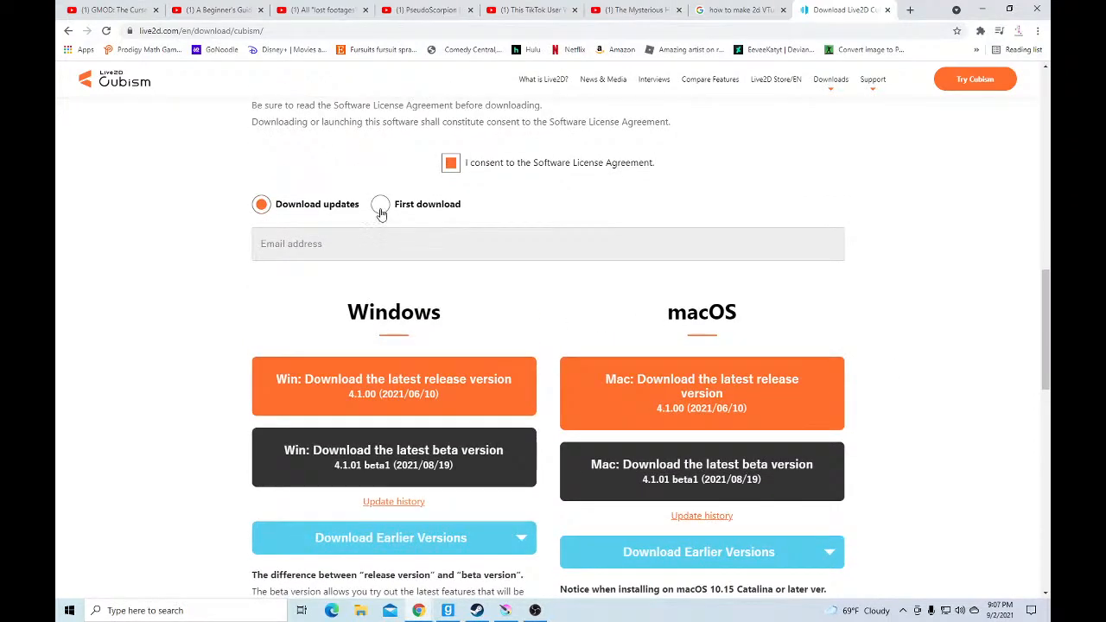
left_click(380, 205)
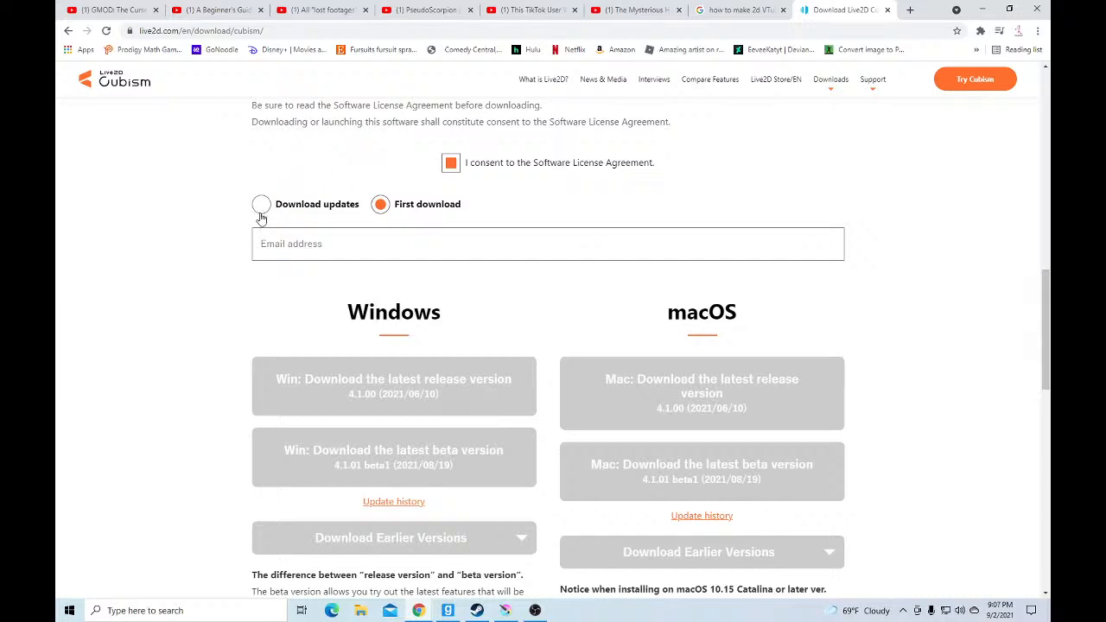
scroll(306, 286, "down", 4)
scroll(306, 286, "up", 5)
left_click(268, 263)
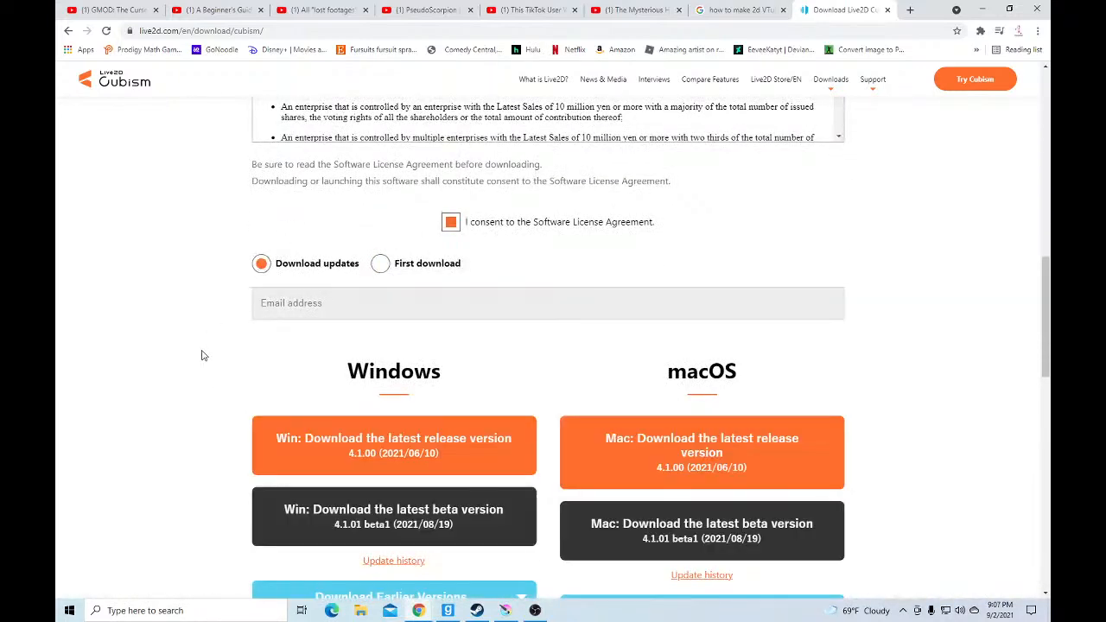
Download the earlier Cubism Editor version 4.0.03 for Windows
scroll(204, 353, "down", 2)
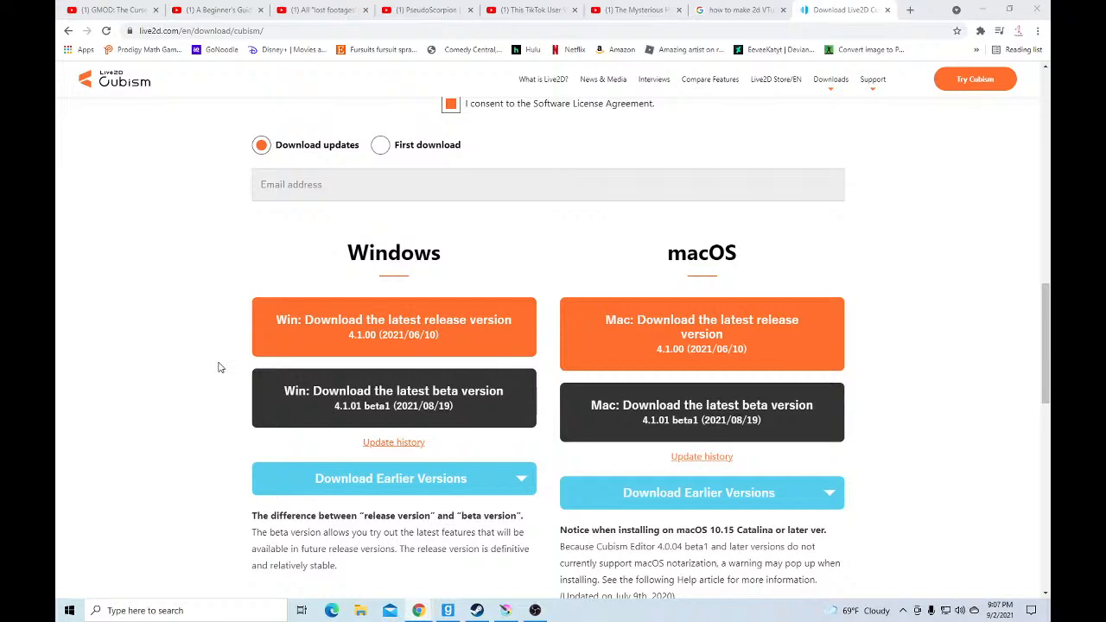
scroll(219, 367, "down", 2)
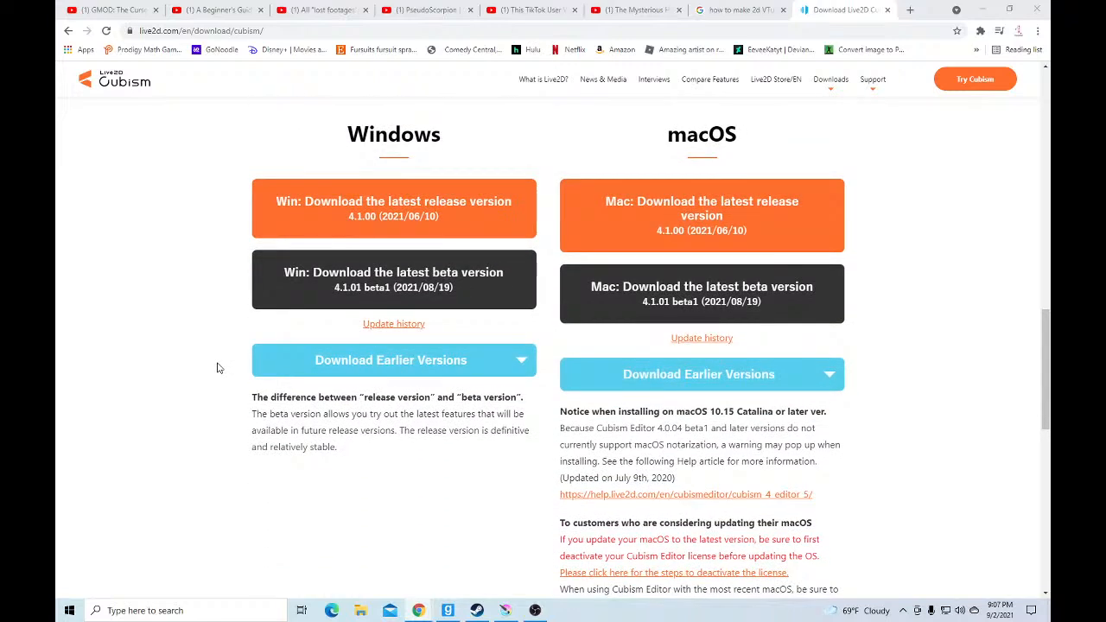
left_click(365, 374)
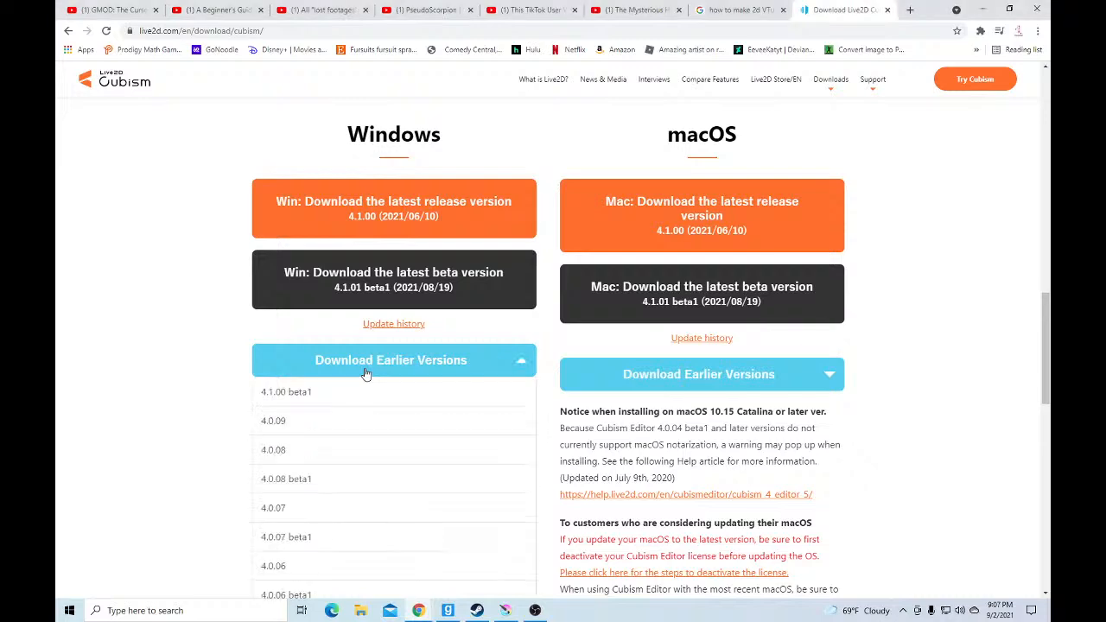
scroll(242, 411, "down", 6)
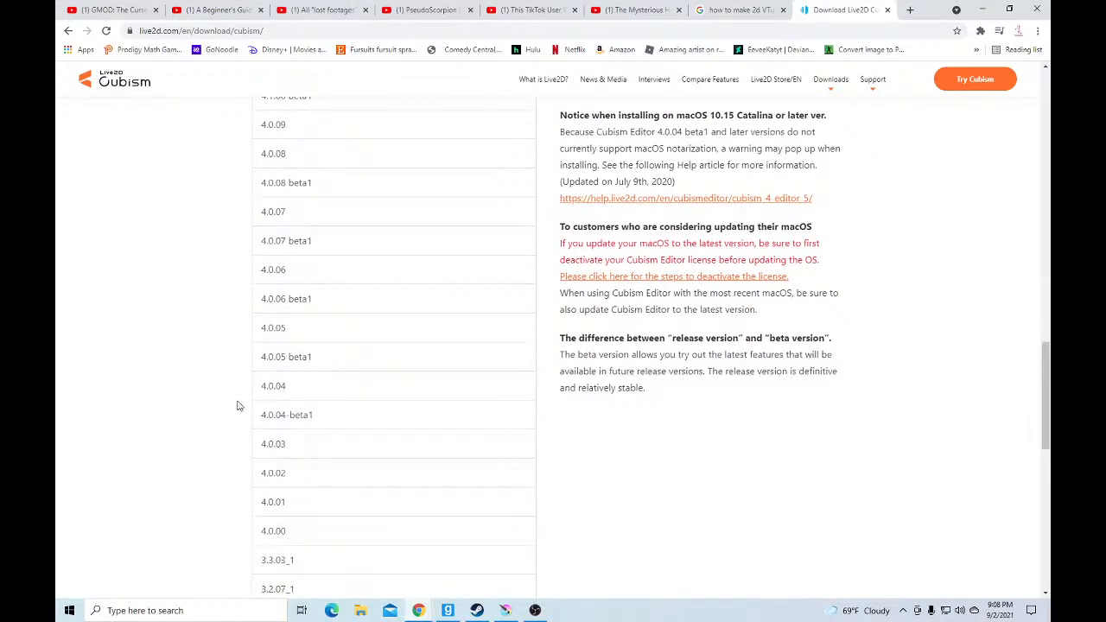
scroll(239, 405, "down", 1)
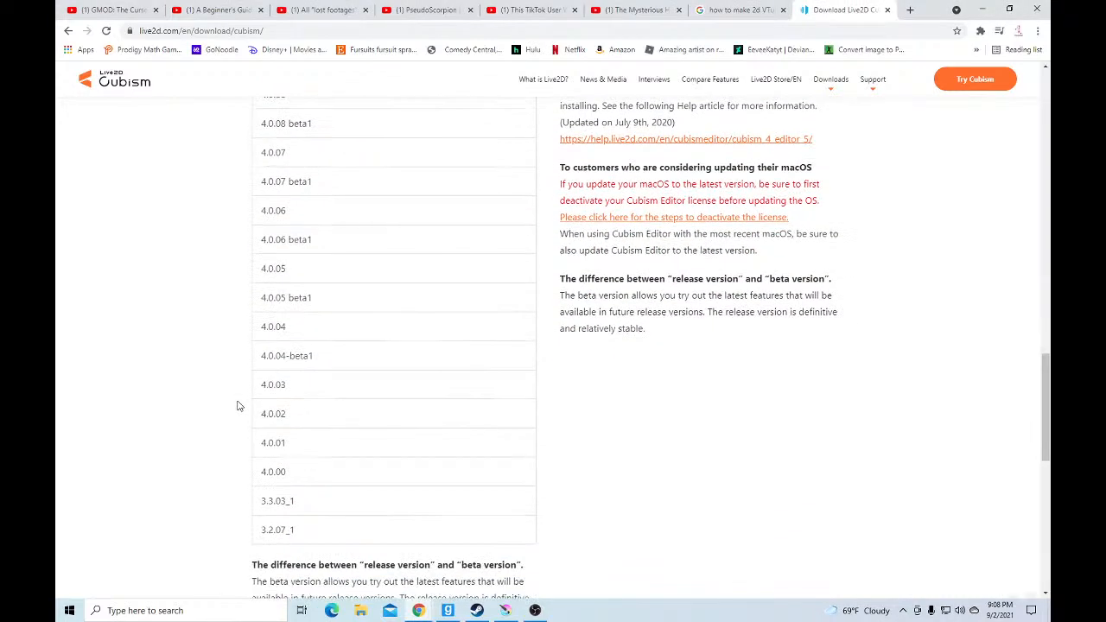
left_click(289, 391)
scroll(351, 415, "up", 2)
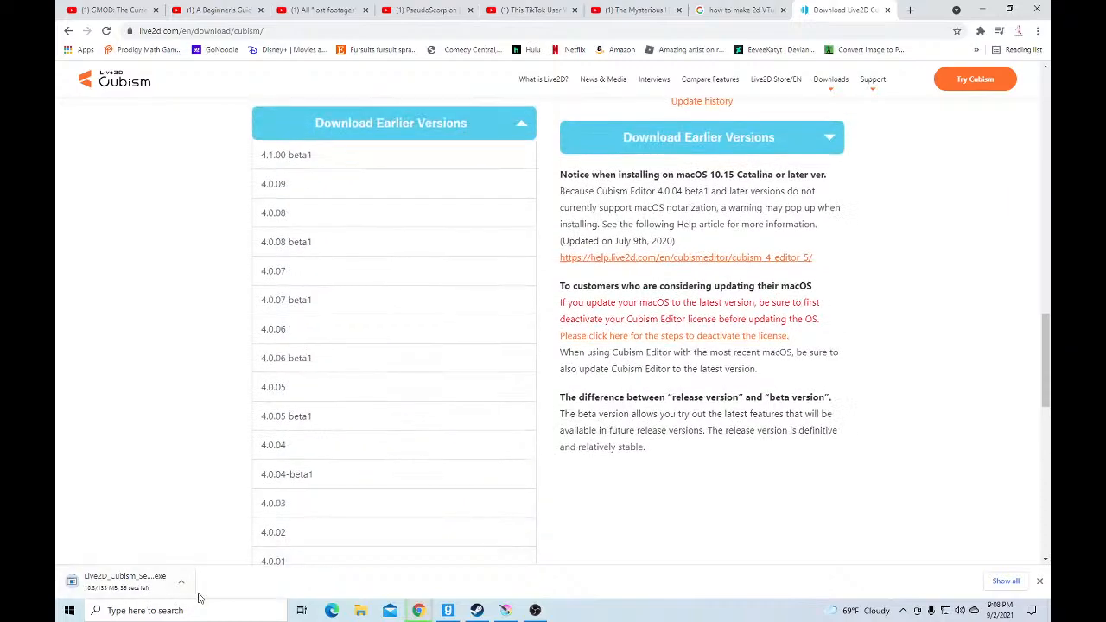
Set the Live2D Cubism installer to open once downloaded and allow it to launch its setup wizard
left_click(182, 582)
left_click(198, 499)
scroll(191, 506, "up", 10)
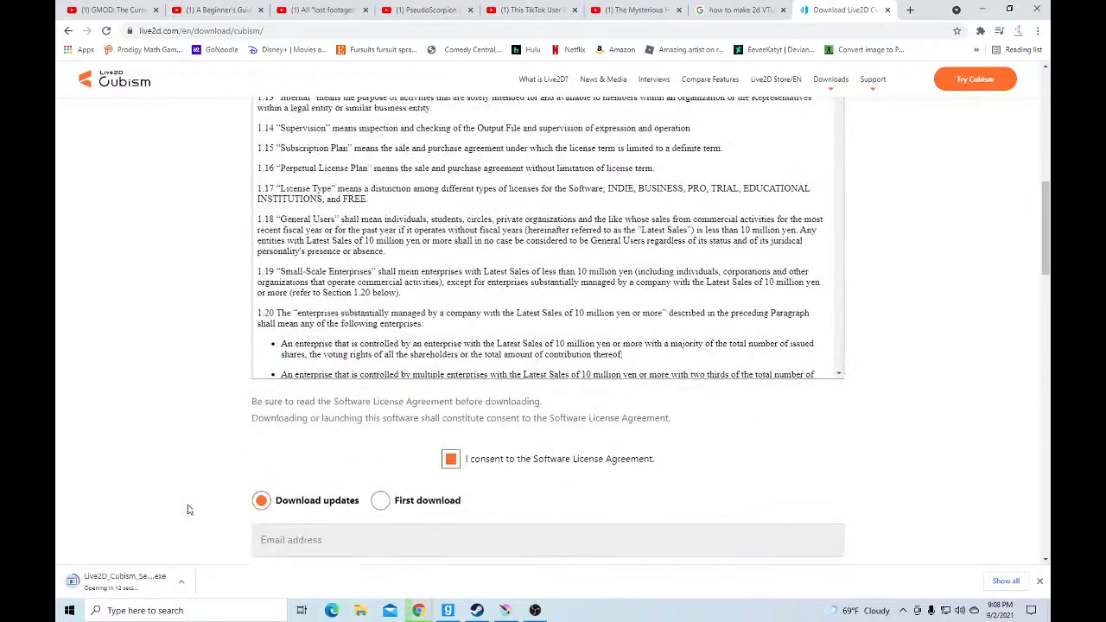
scroll(189, 508, "up", 10)
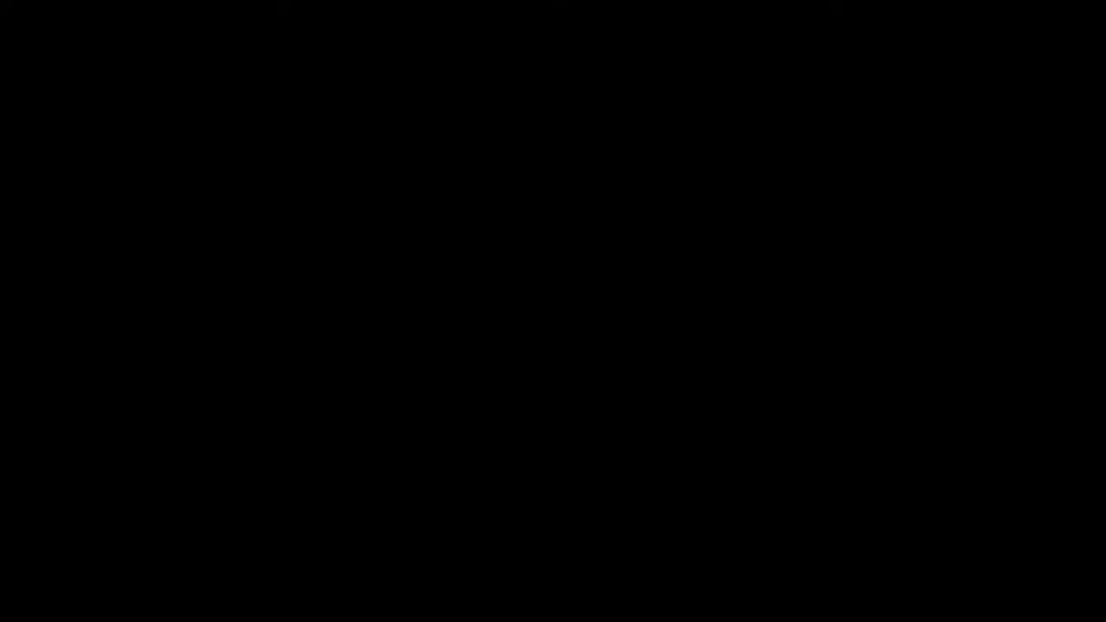
left_click(513, 388)
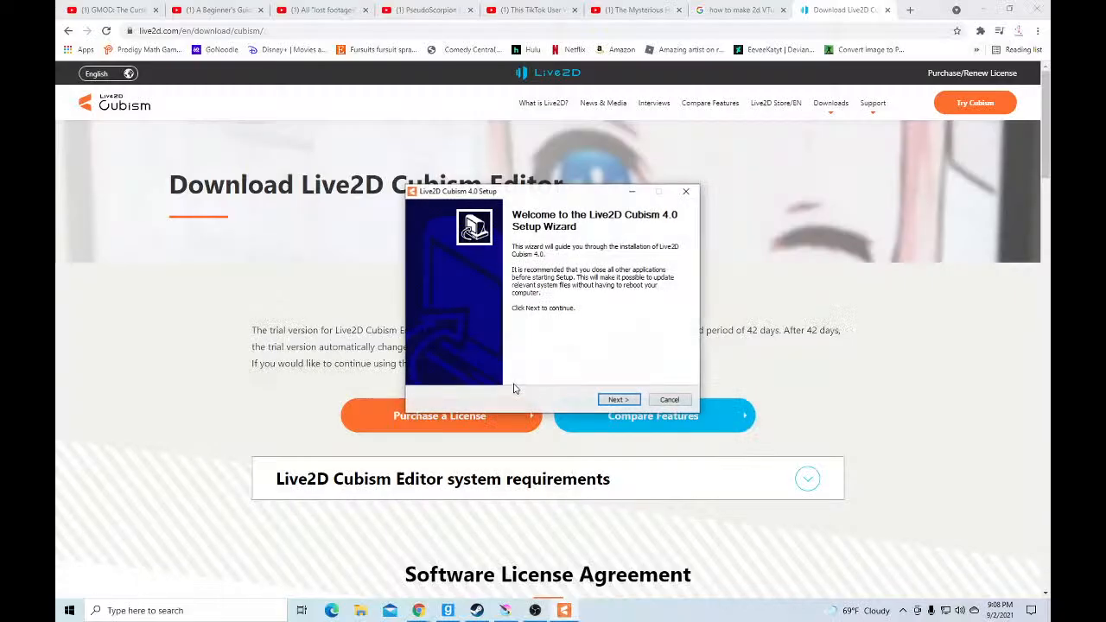
Accept the license agreement and install Live2D Cubism 4.0 with the Desktop shortcut and Start menu components, finishing the setup
left_click(614, 400)
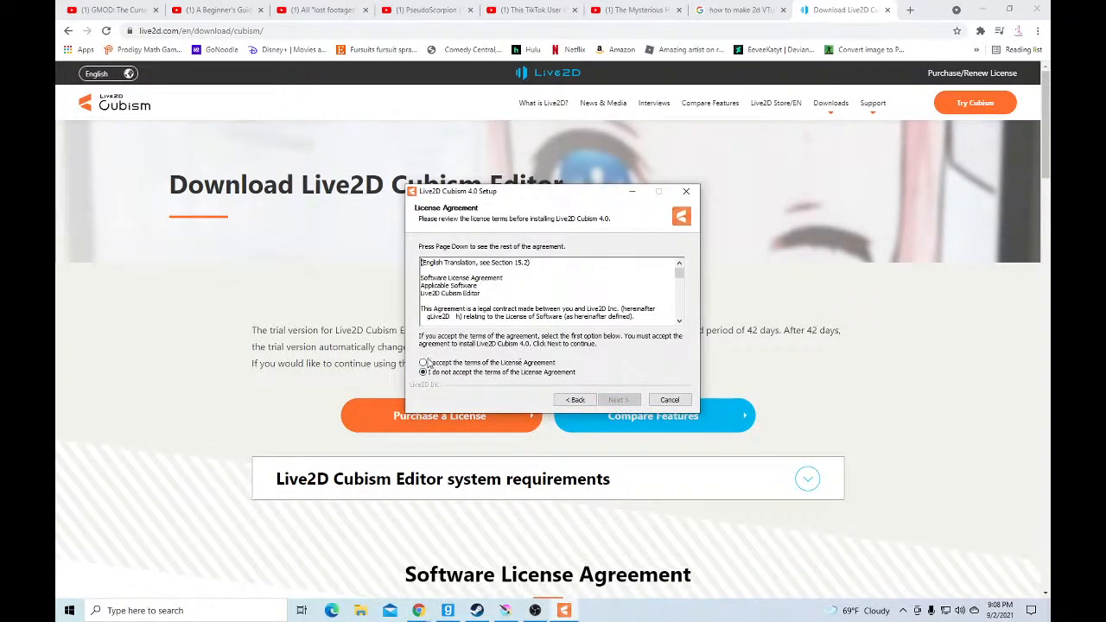
left_click(422, 363)
left_click(630, 401)
left_click(630, 401)
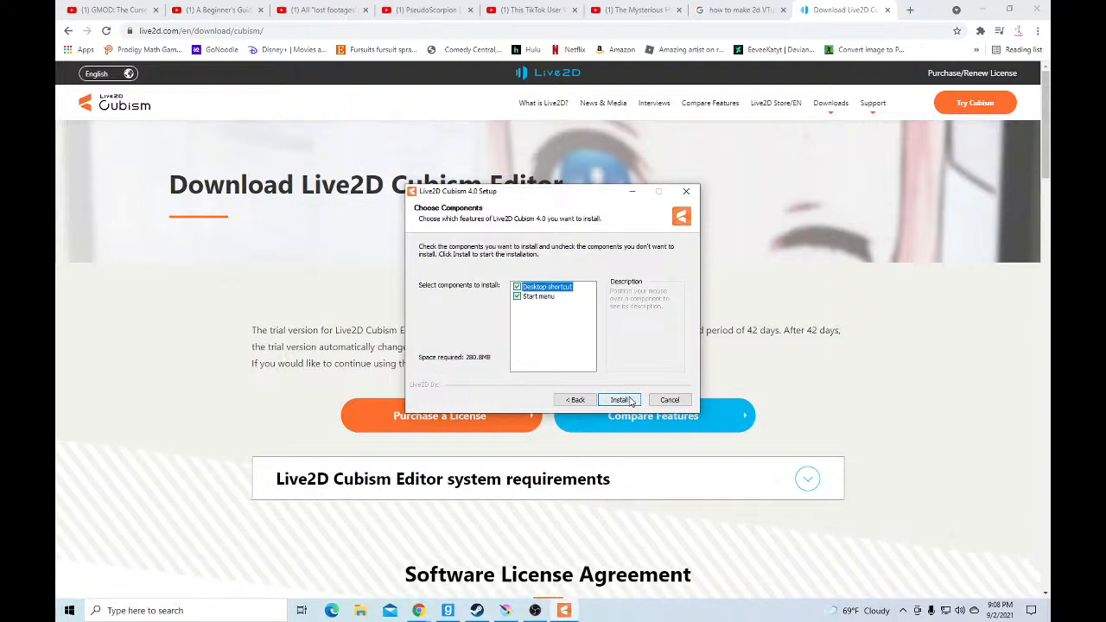
left_click(620, 400)
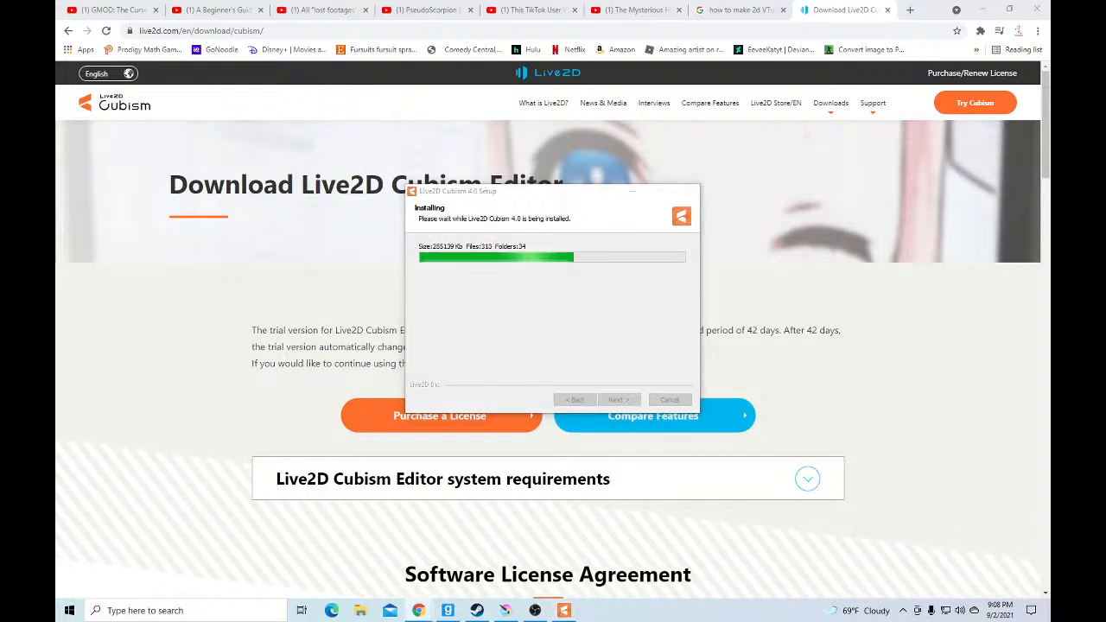
left_click(619, 400)
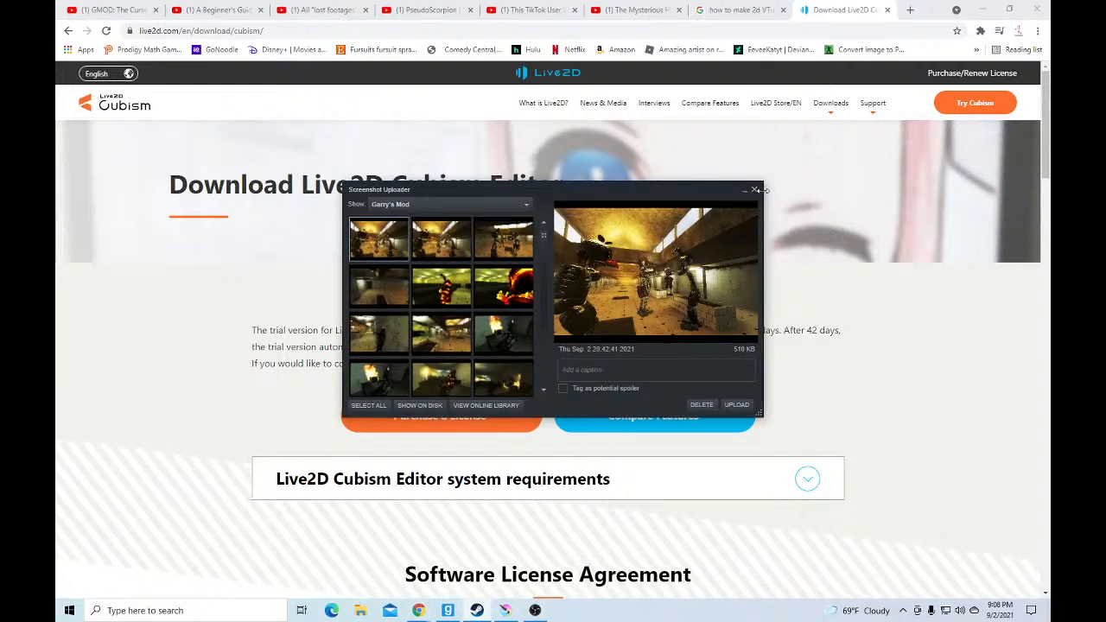
Close the Steam screenshot uploader and minimize the browser to reveal the desktop
left_click(754, 190)
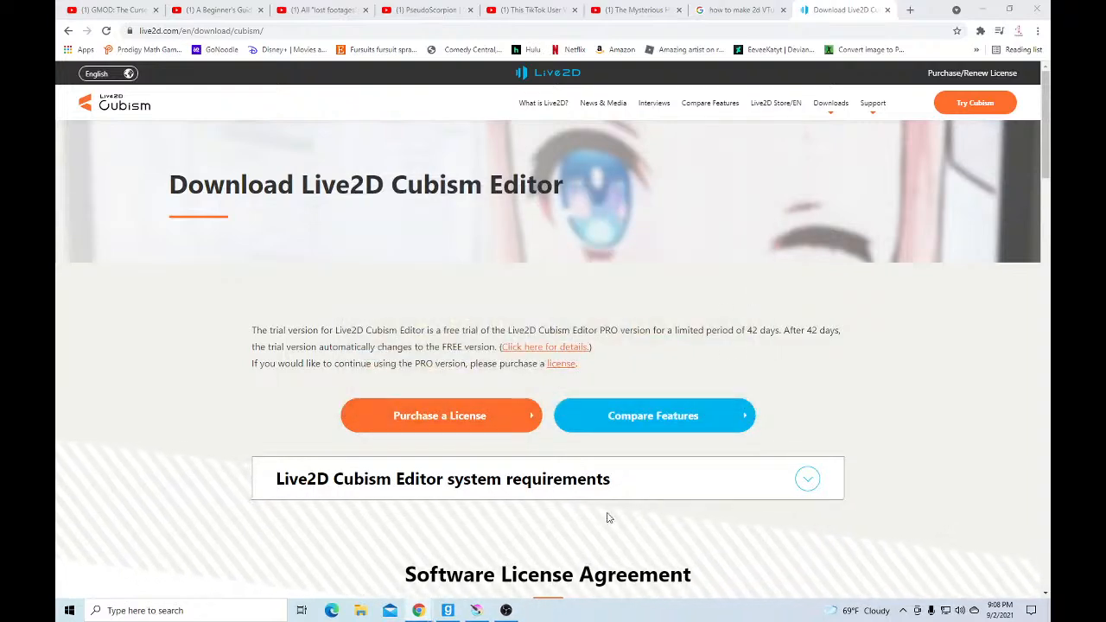
left_click(982, 9)
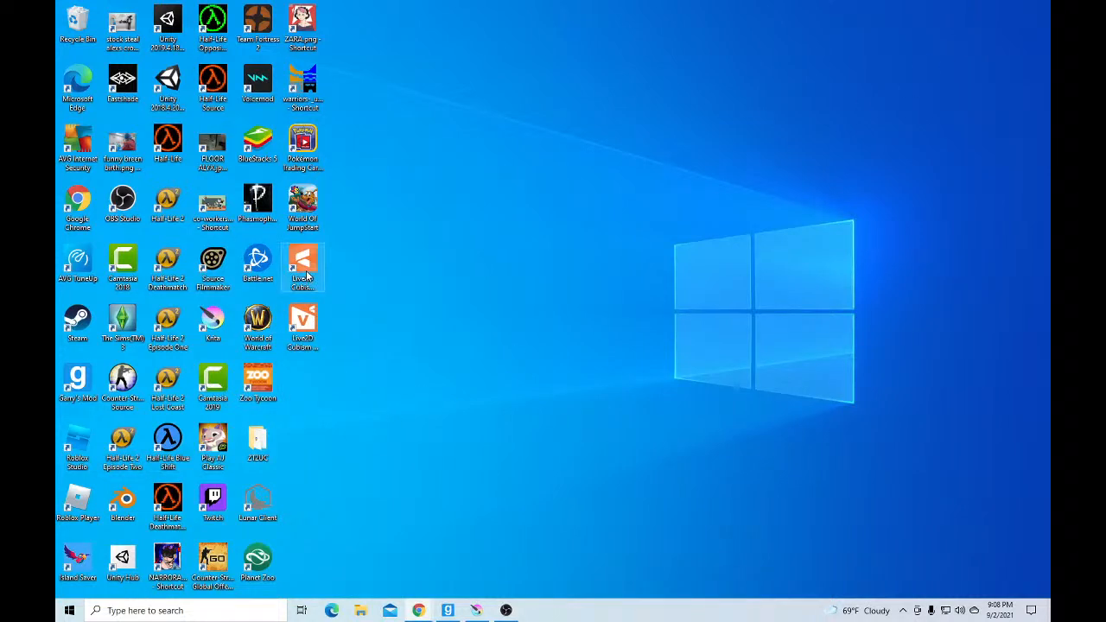
left_click(305, 329)
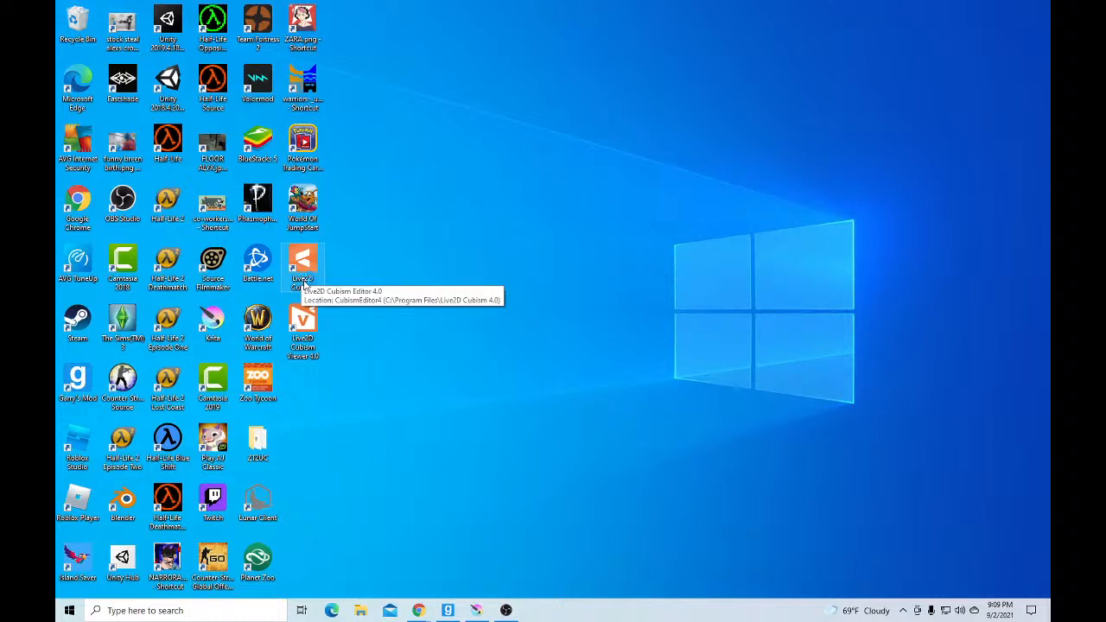
mouse_move(480, 612)
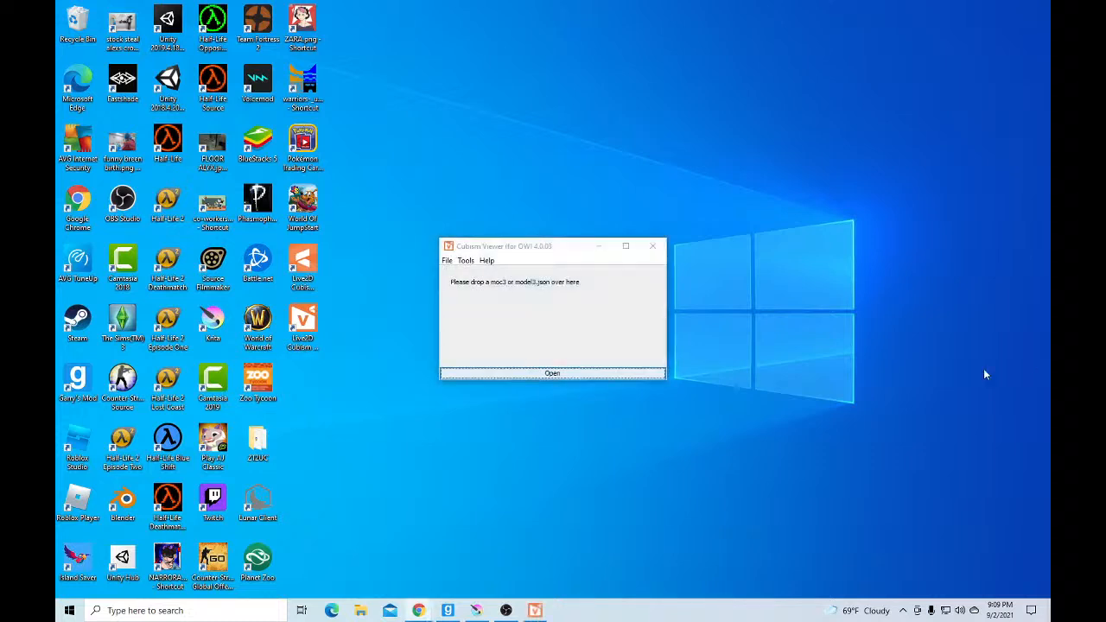
left_click(654, 247)
Launch Live2D Cubism Editor 4.0 as the FREE version, dismiss its startup notices, decline the update download and maximize the window
left_click(304, 266)
left_click(419, 611)
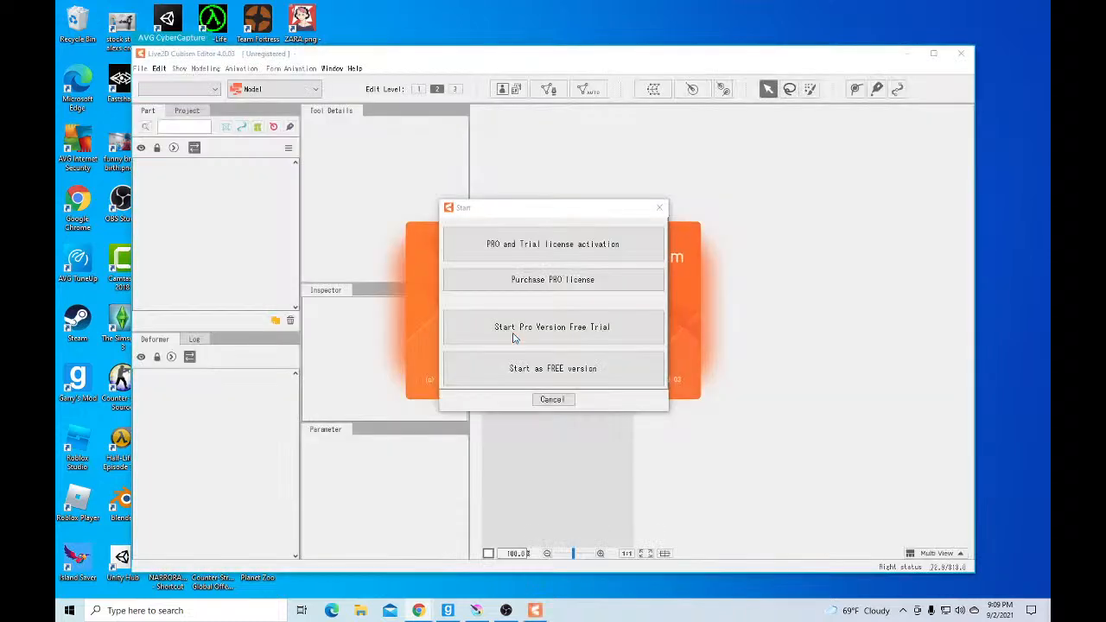
left_click(551, 343)
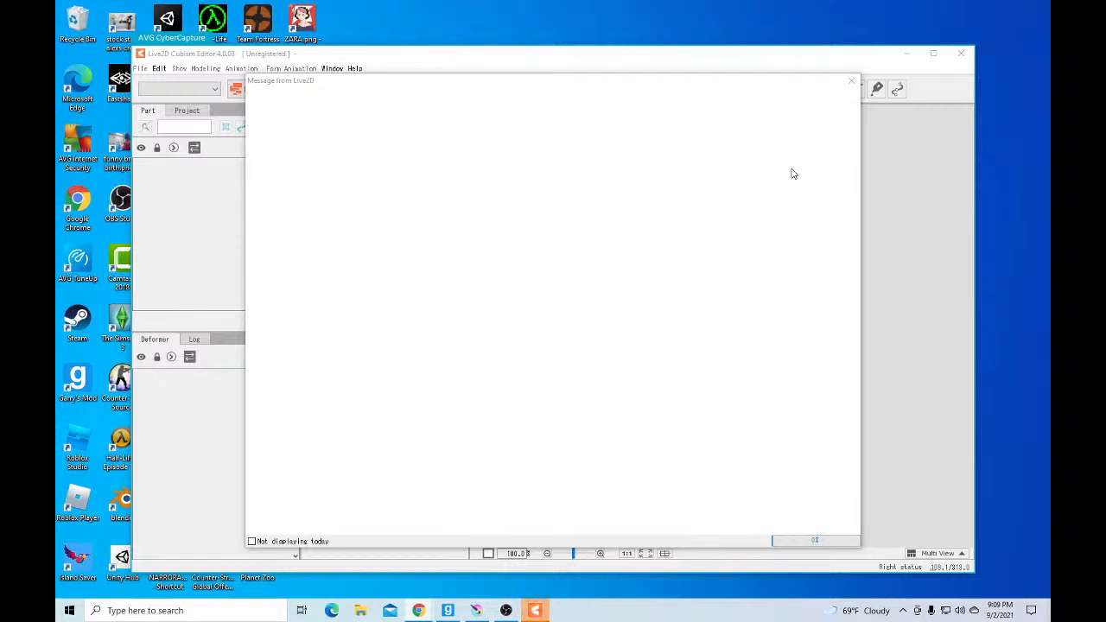
left_click(852, 82)
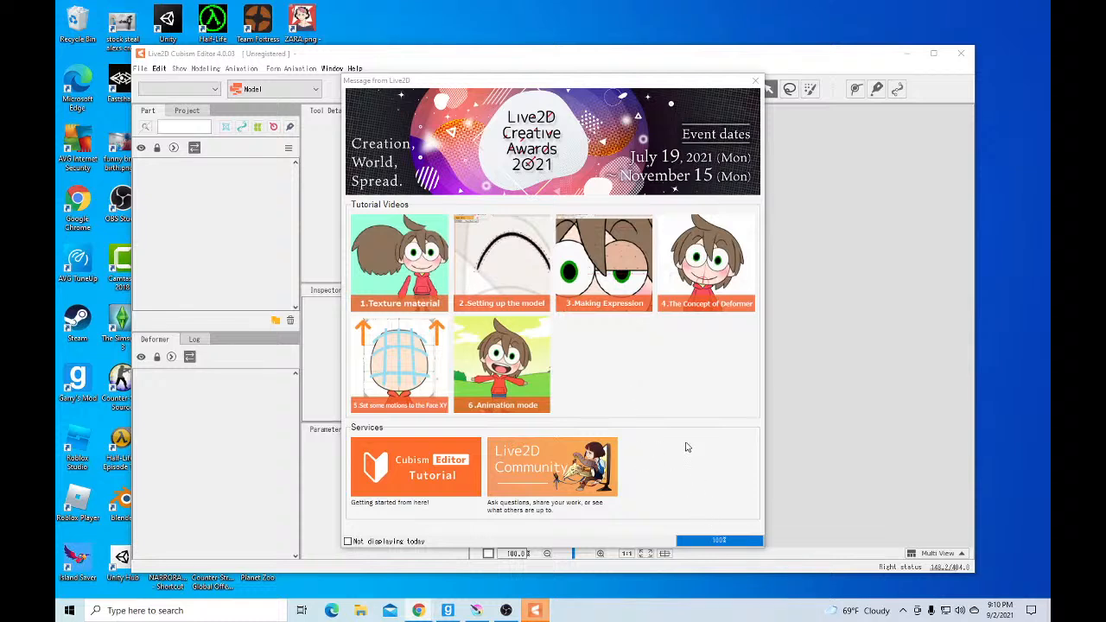
left_click(756, 80)
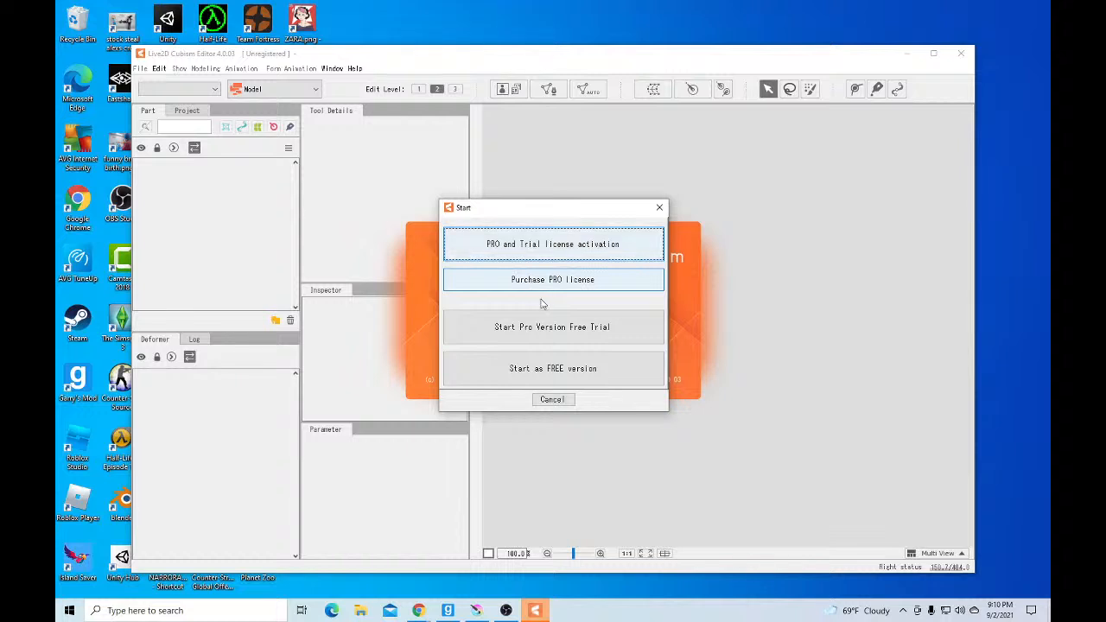
left_click(592, 383)
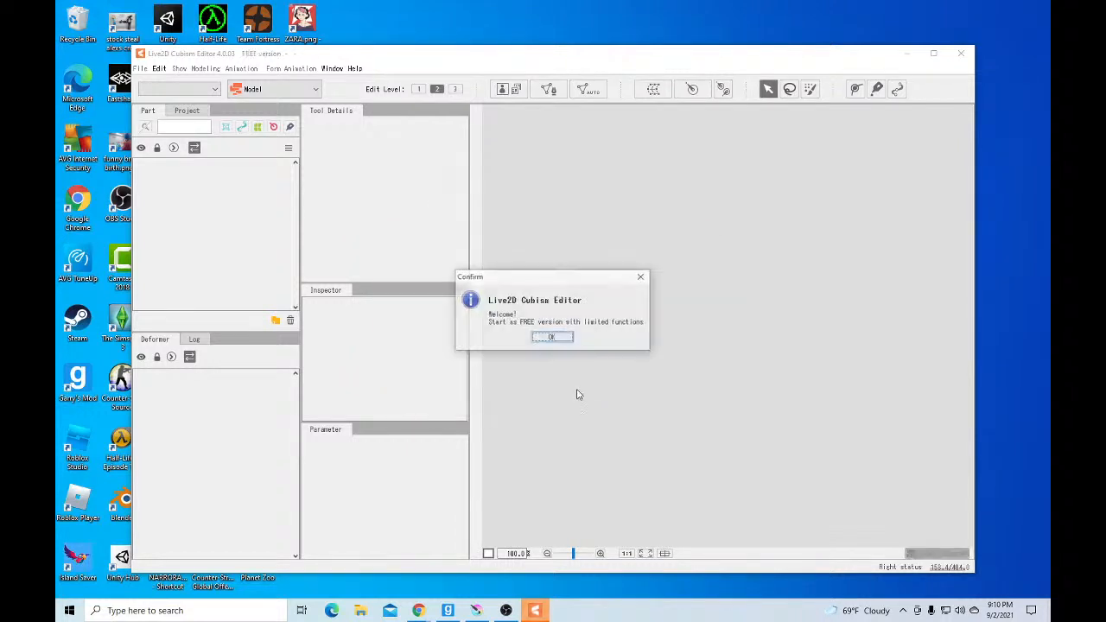
left_click(550, 343)
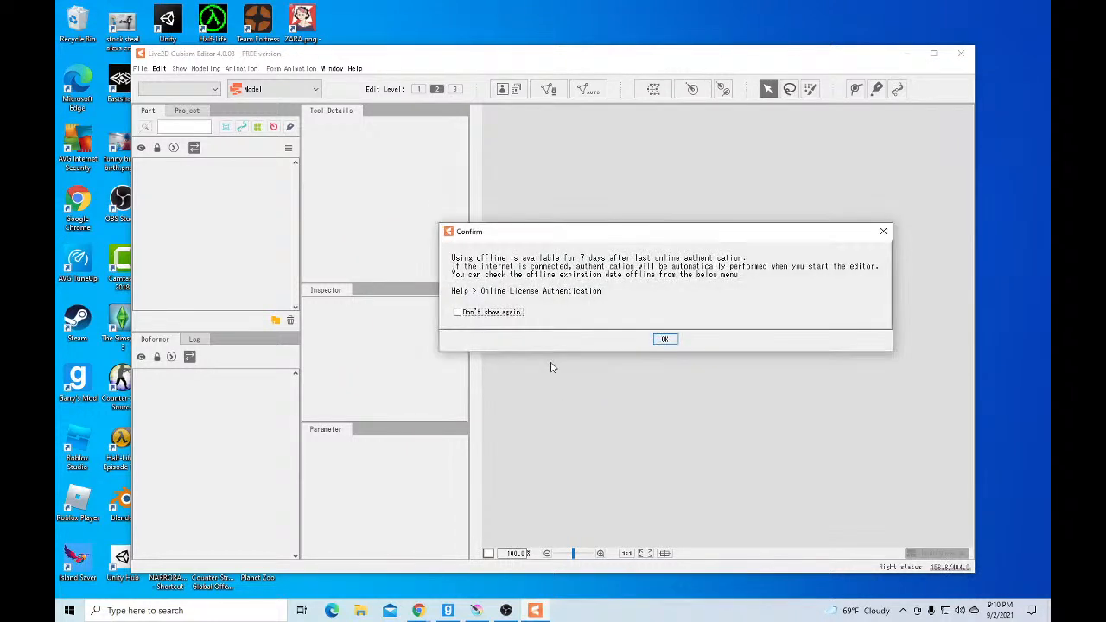
left_click(665, 340)
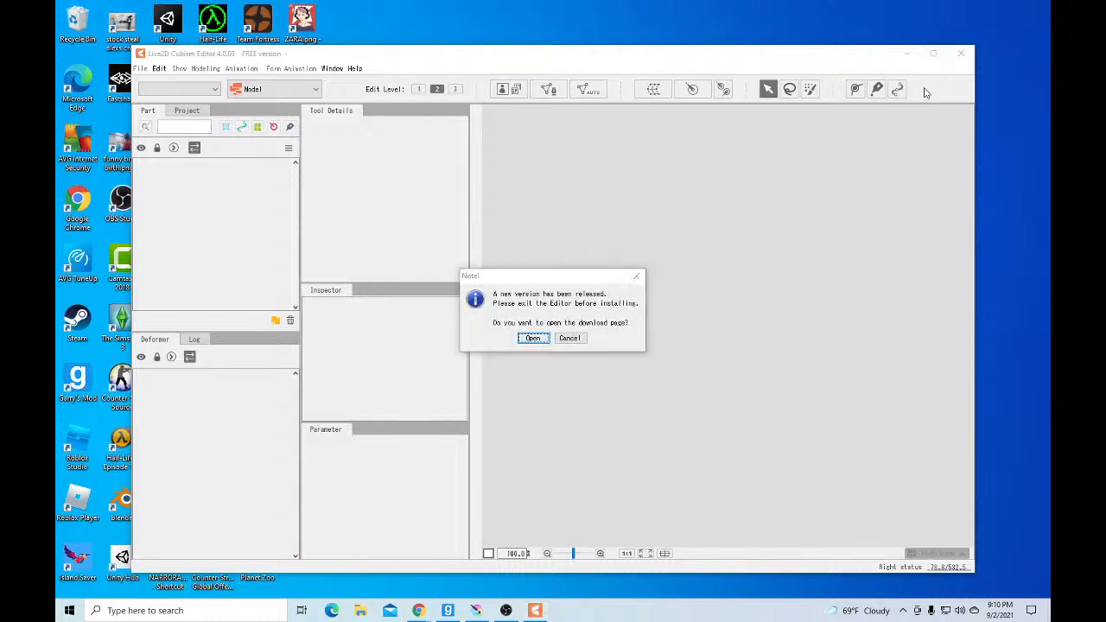
left_click(569, 339)
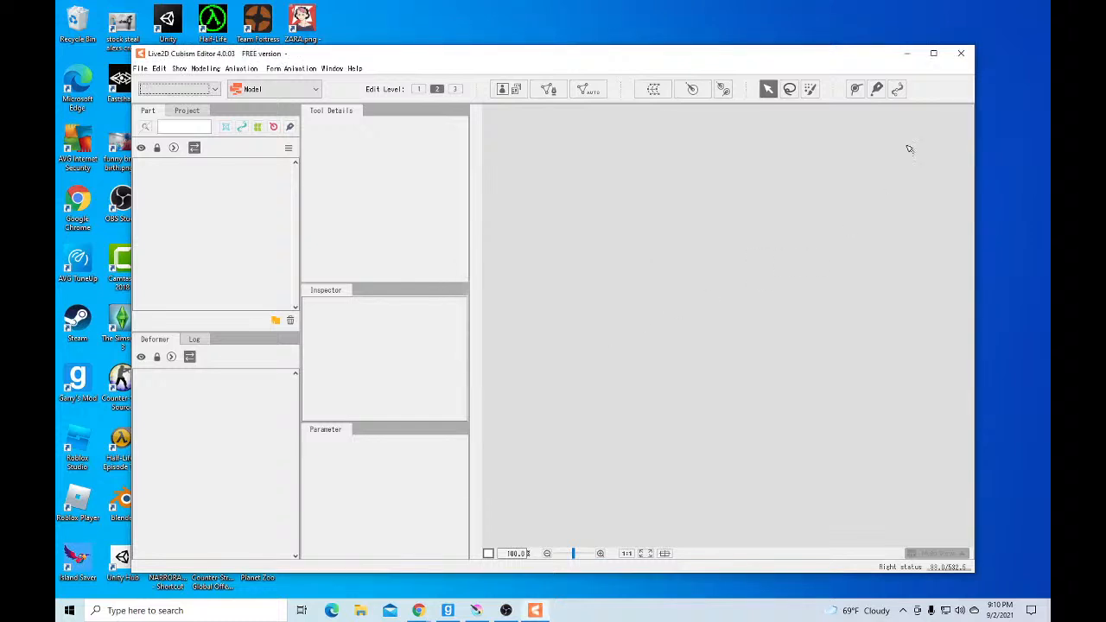
left_click(935, 54)
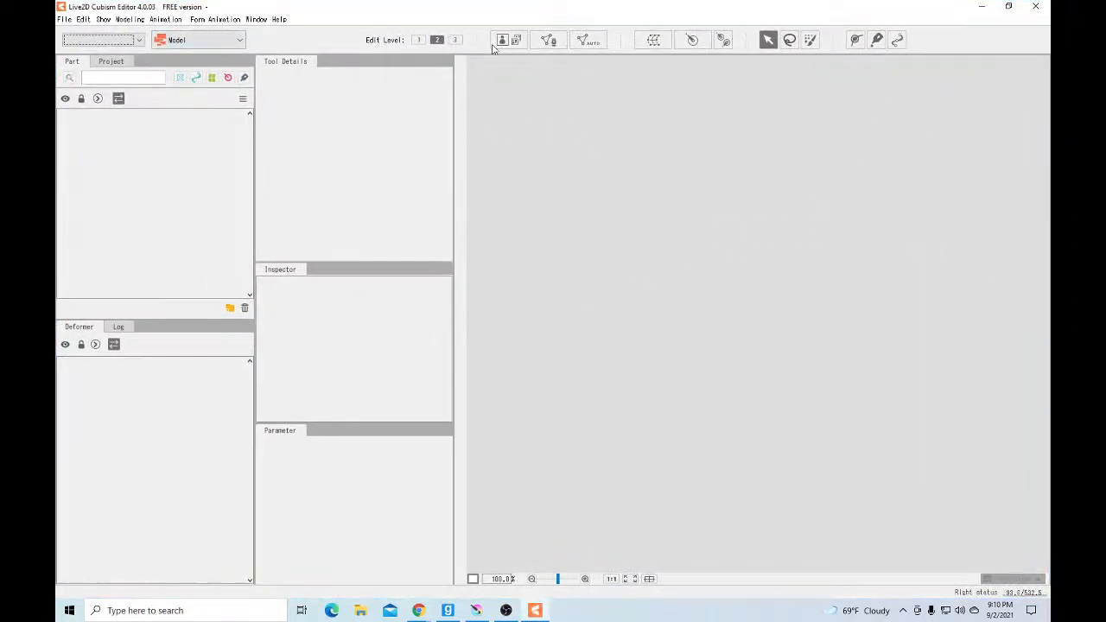
Start opening a file in Cubism Editor and browse from the desktop's Libraries to the Pictures folder
left_click(64, 19)
mouse_move(83, 19)
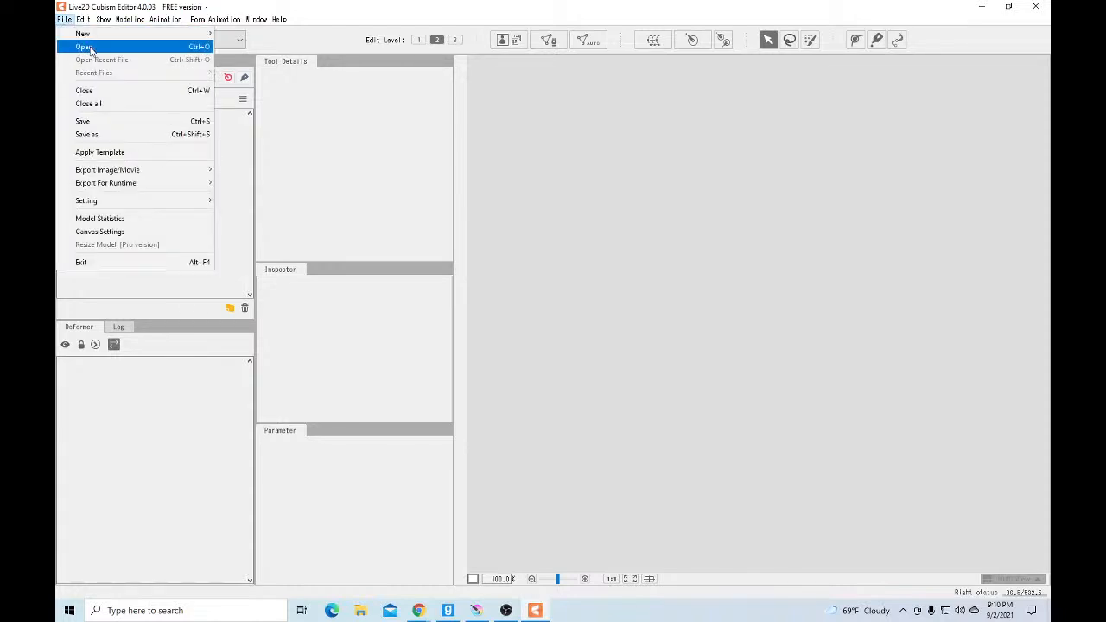
left_click(87, 48)
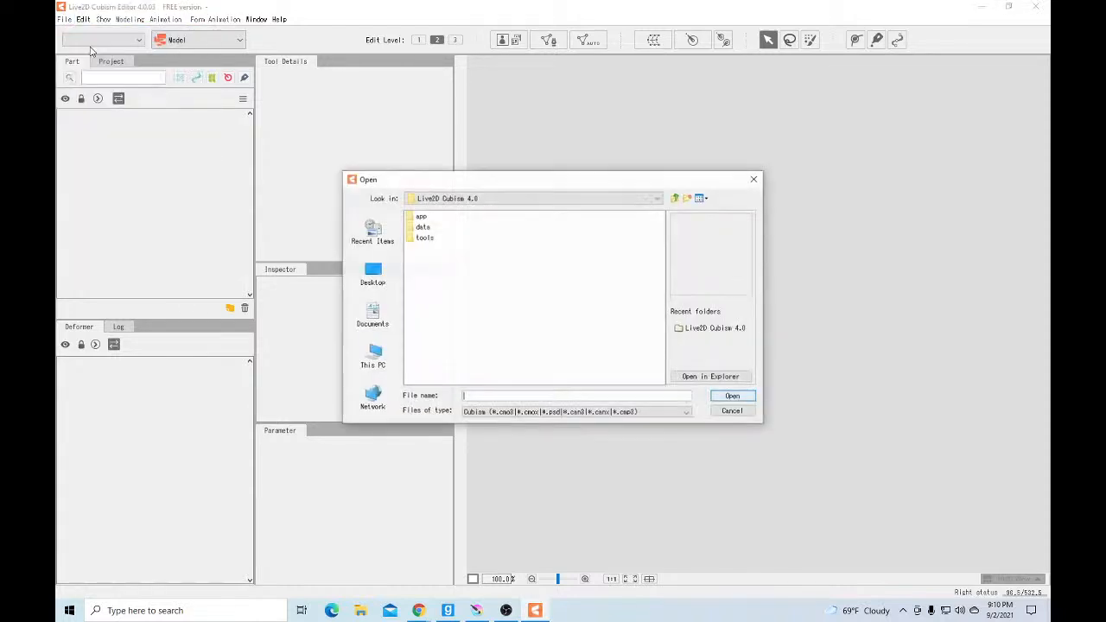
left_click(373, 272)
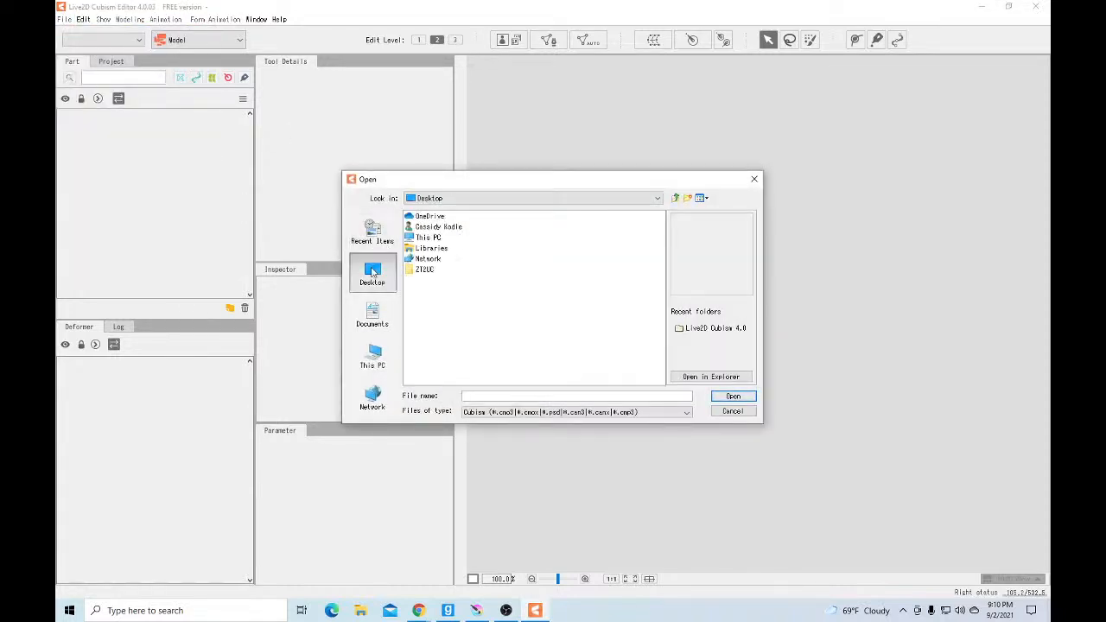
left_click(432, 248)
double_click(438, 253)
left_click(439, 254)
double_click(438, 255)
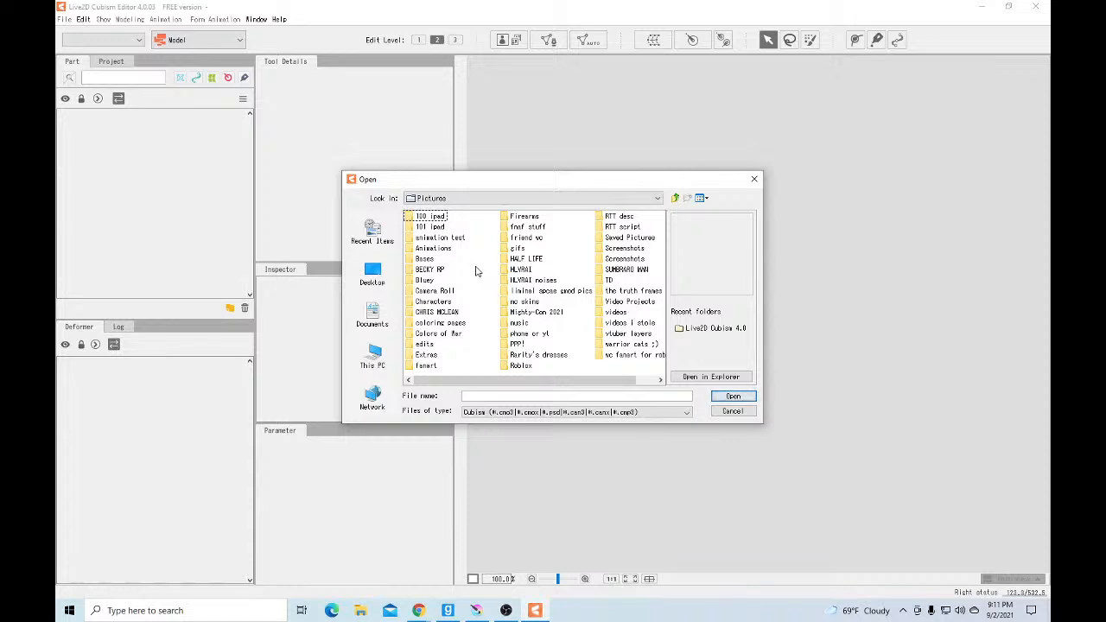
scroll(501, 299, "down", 1)
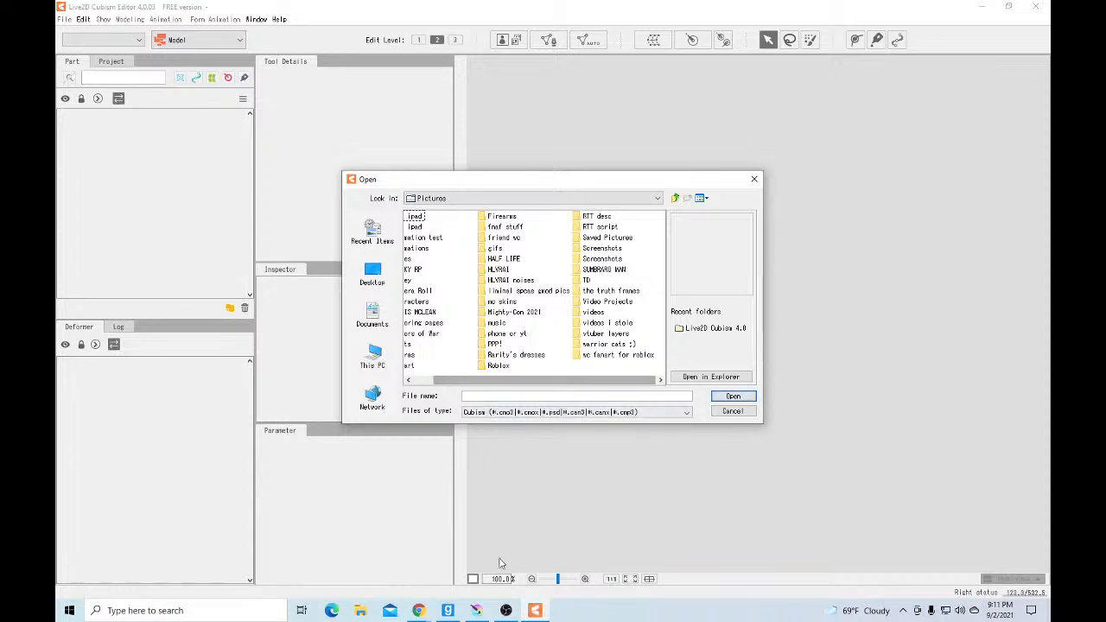
Look through the Pictures folder in File Explorer for the folder that holds the avatar's PSD files
left_click(360, 610)
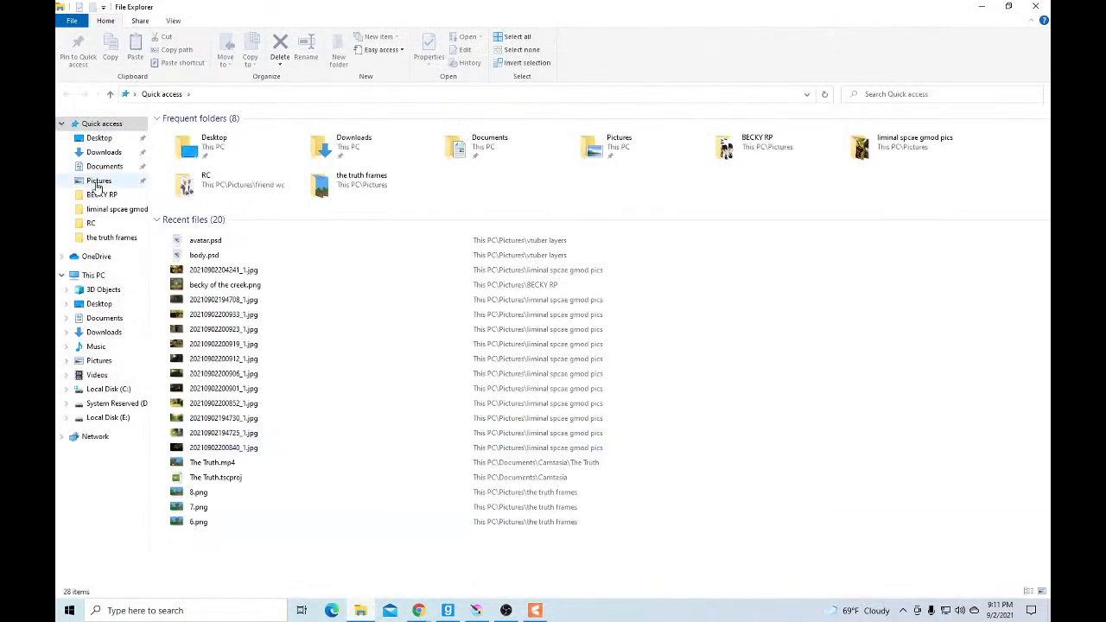
left_click(98, 182)
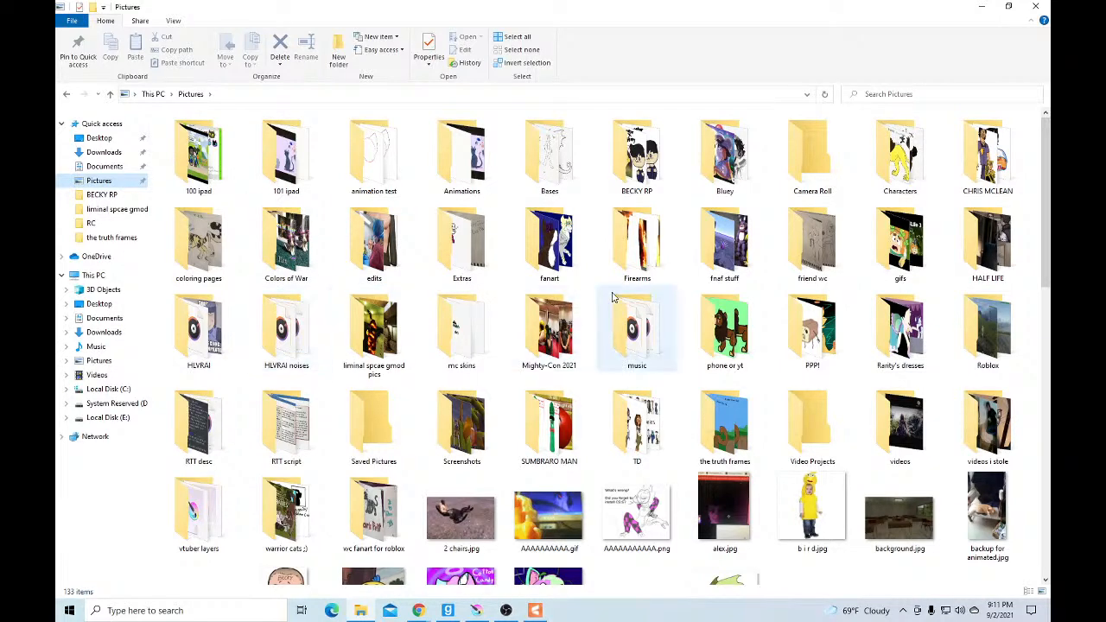
scroll(664, 151, "down", 3)
scroll(664, 153, "up", 3)
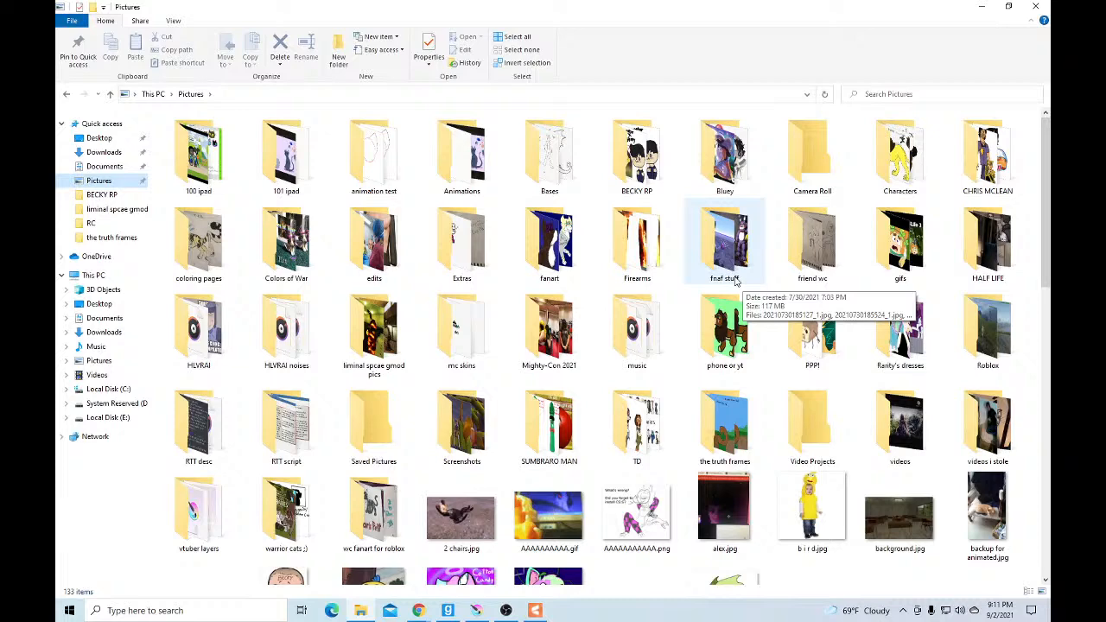
scroll(739, 286, "down", 3)
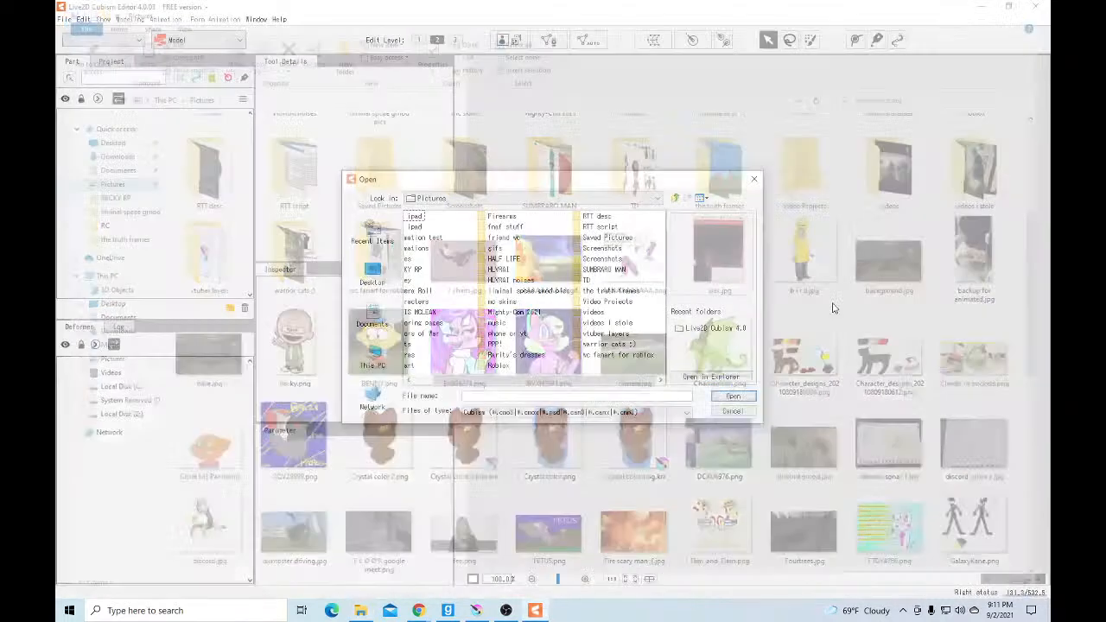
left_click(1036, 7)
Open the avatar PSD from the vtuber layers folder in Cubism Editor as a model
double_click(624, 333)
left_click(432, 216)
left_click(734, 398)
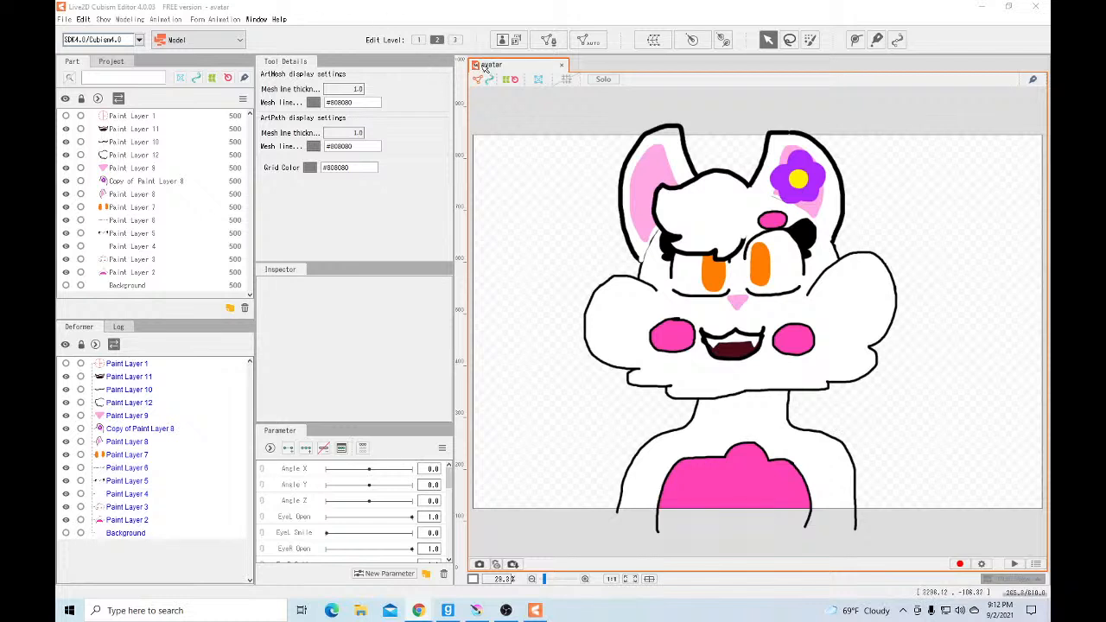
Try to lay out a 1024 x 1024 px texture atlas automatically from the displayed model images
left_click(504, 40)
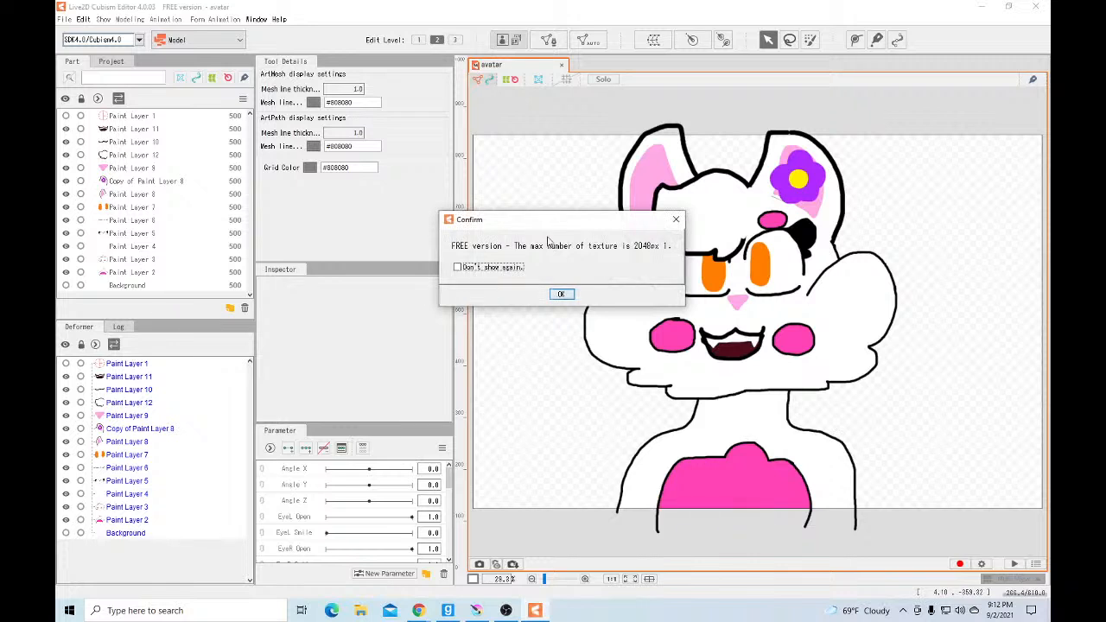
left_click(561, 296)
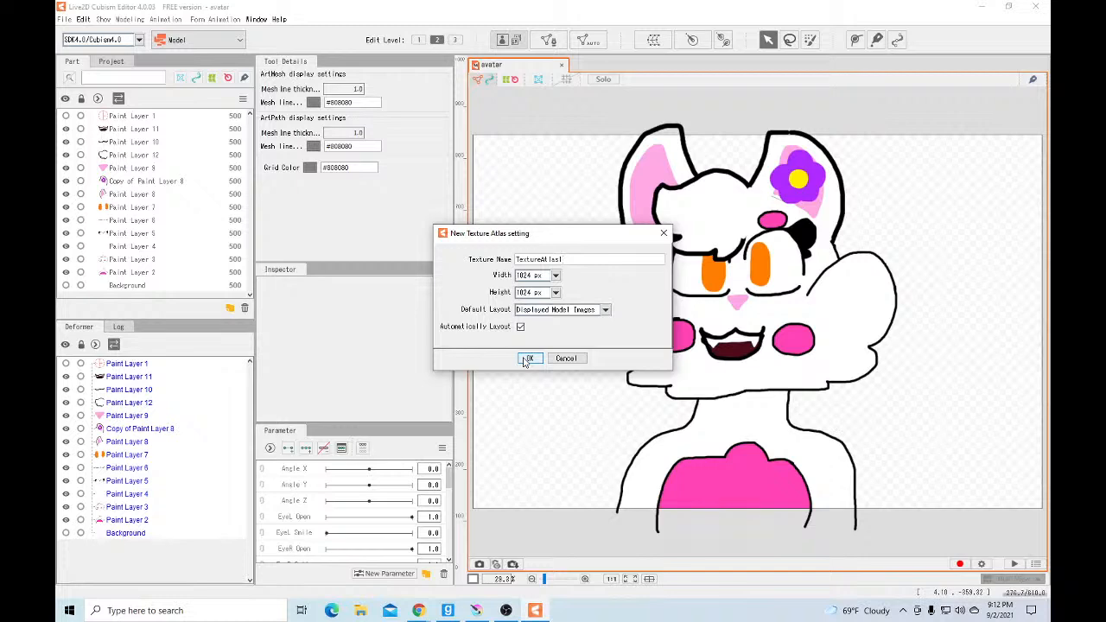
left_click(527, 359)
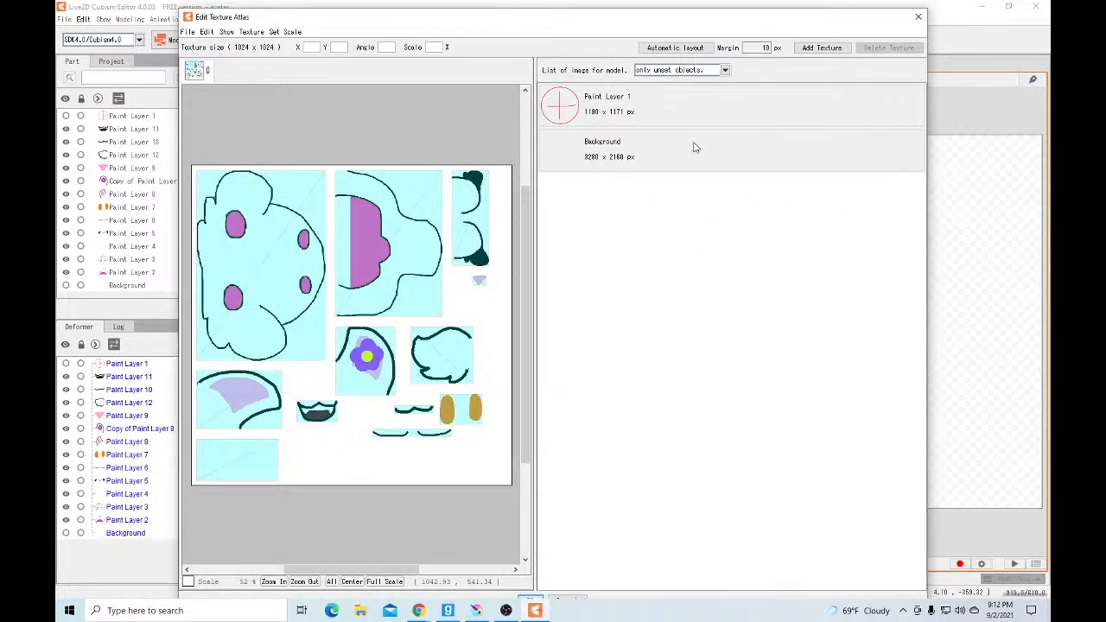
left_click(919, 16)
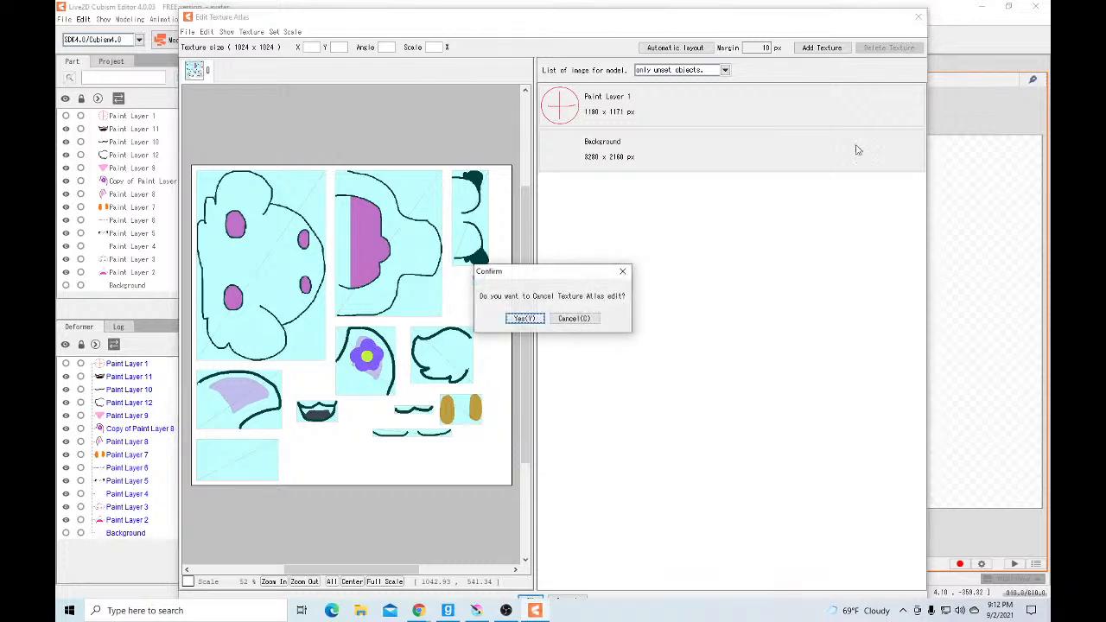
left_click(525, 319)
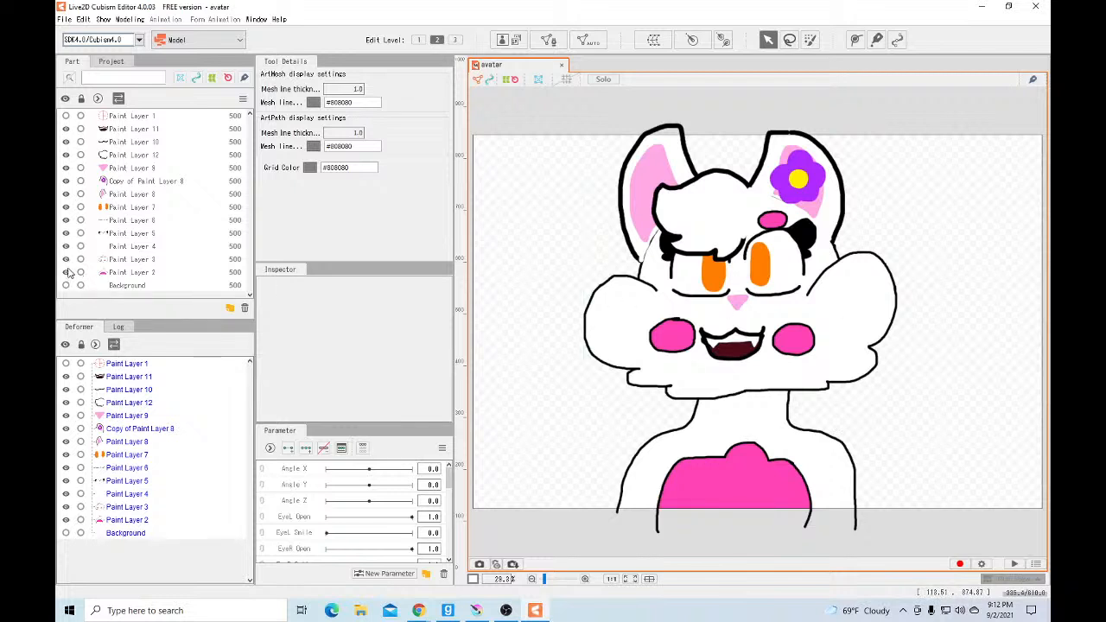
left_click(66, 117)
left_click(230, 308)
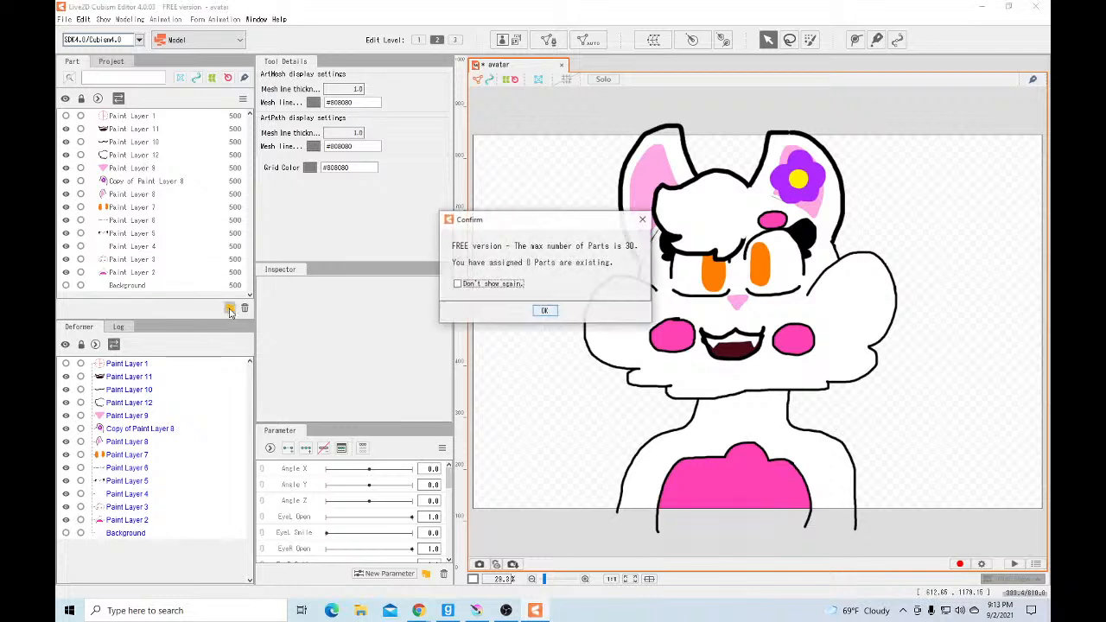
left_click(544, 310)
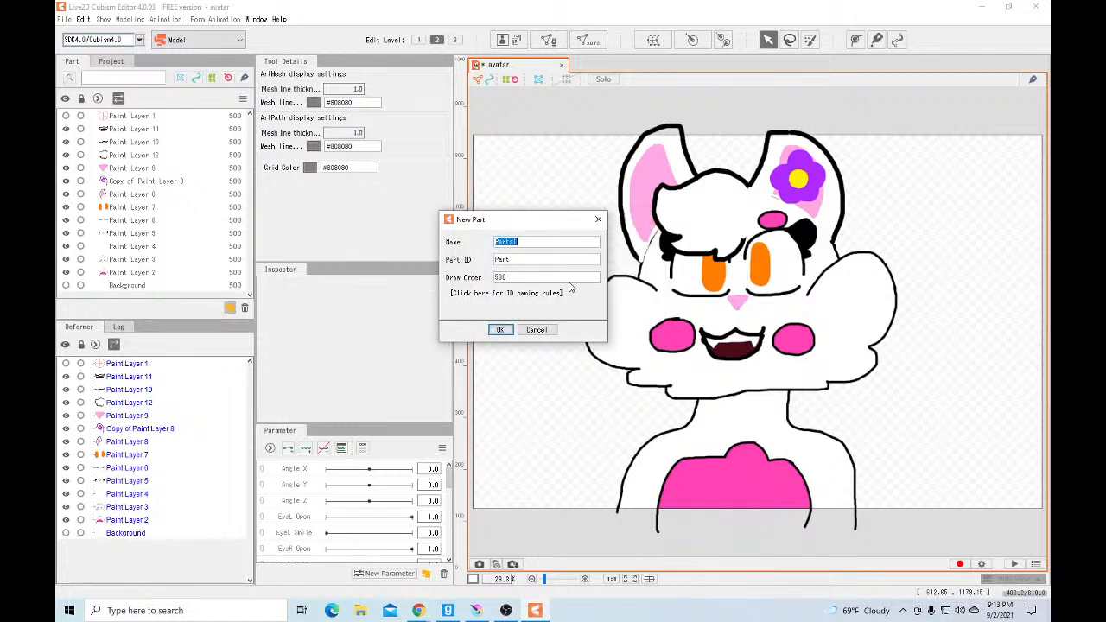
left_click(536, 329)
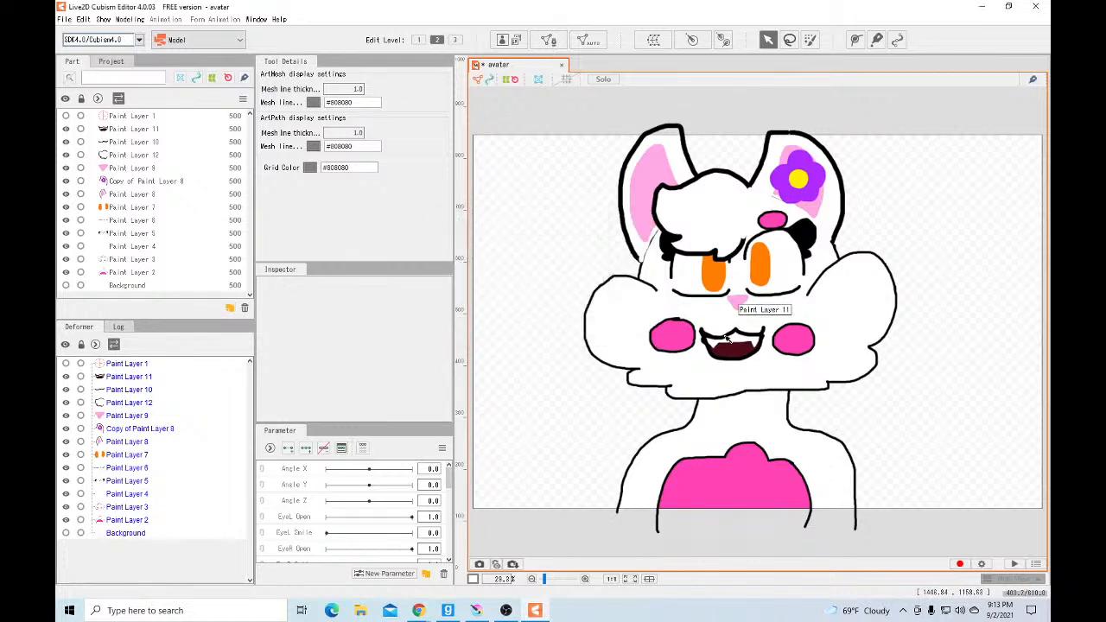
Create a part named "Mouths" and place Paint Layer 11 and Paint Layer 10 inside it
key("alt+Tab")
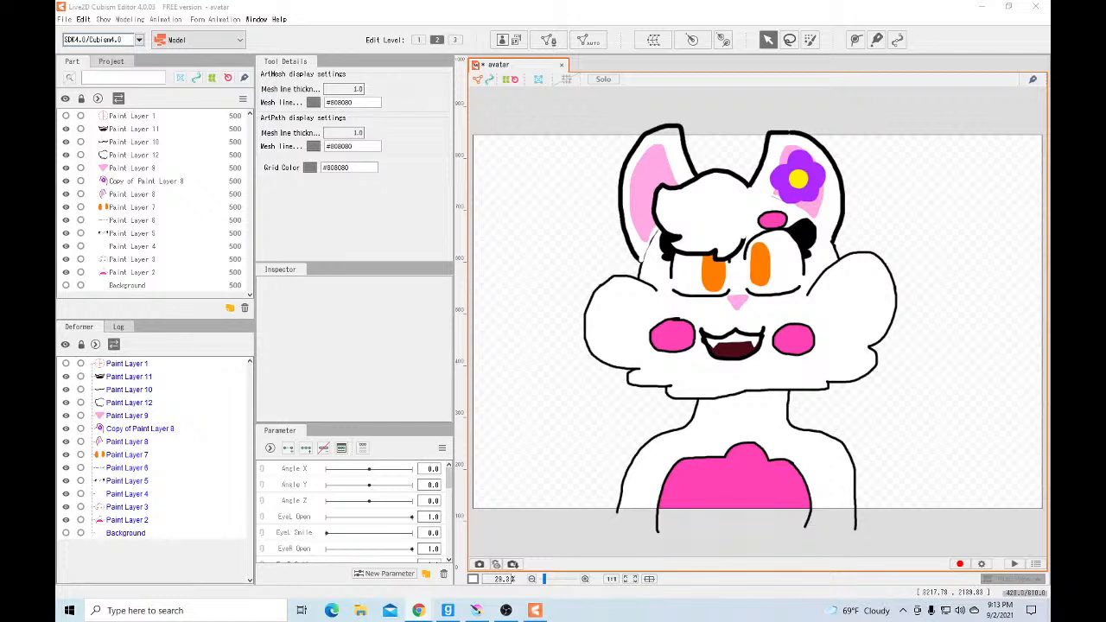
left_click(138, 130)
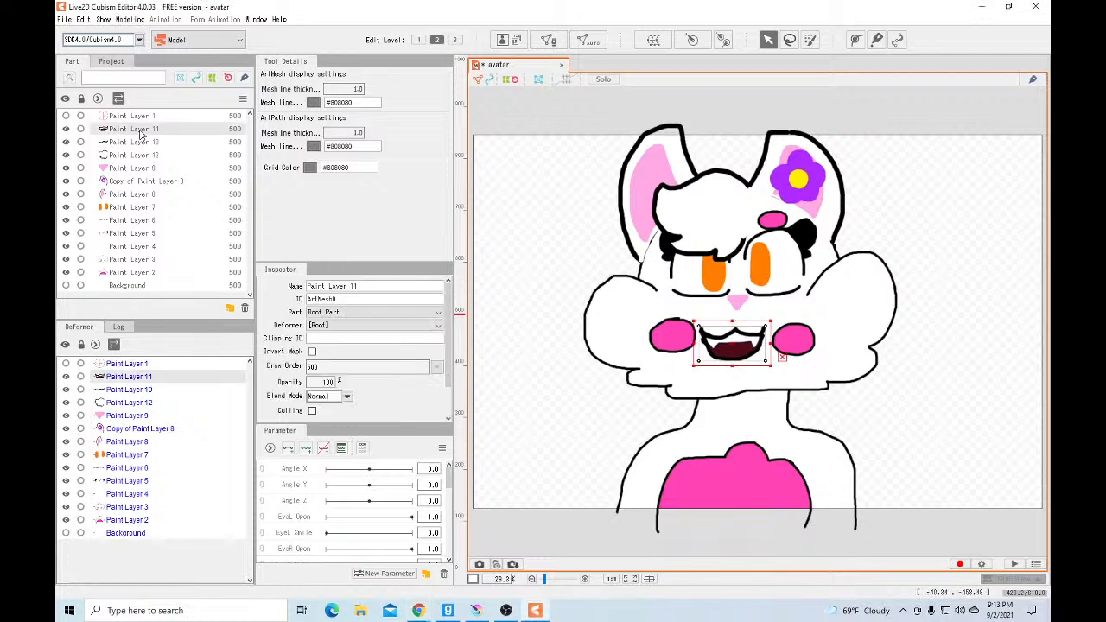
left_click(230, 308)
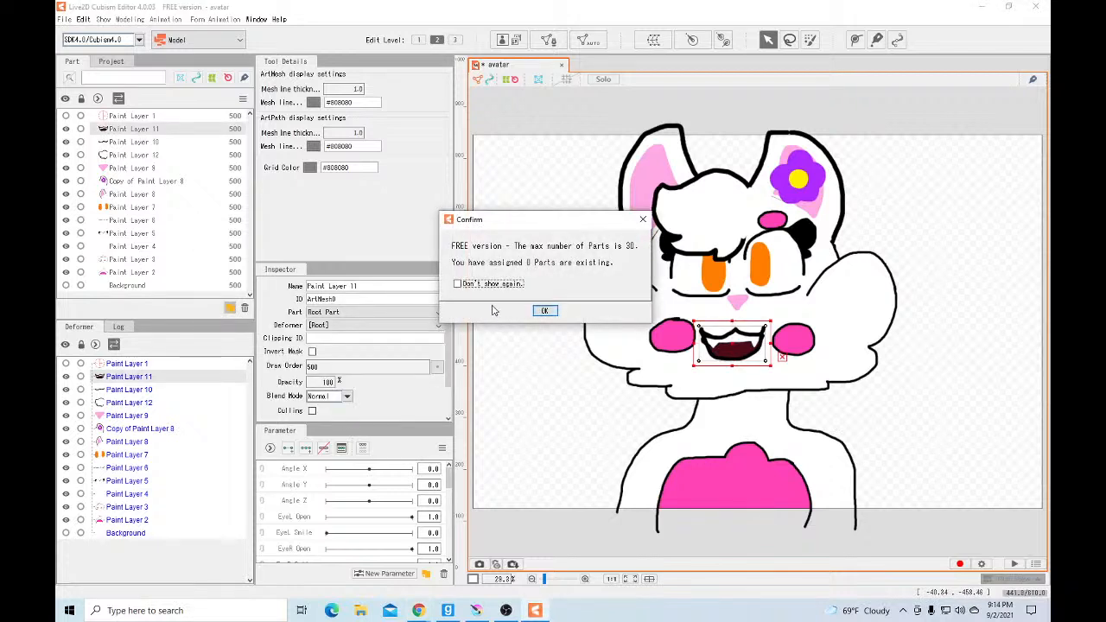
left_click(540, 311)
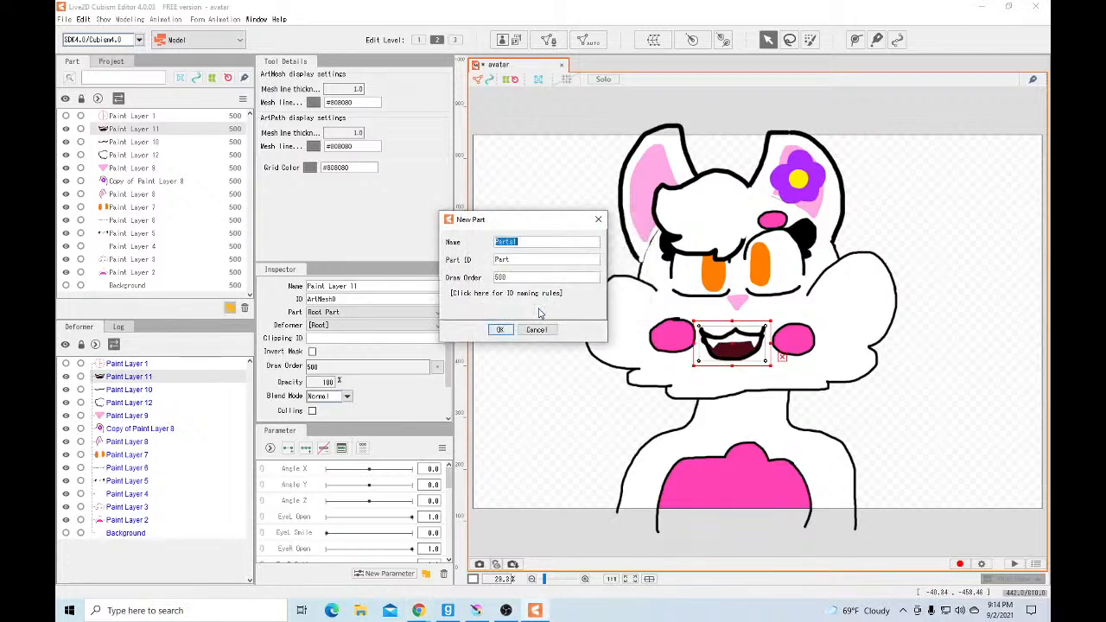
key("BackSpace")
type("Mouths")
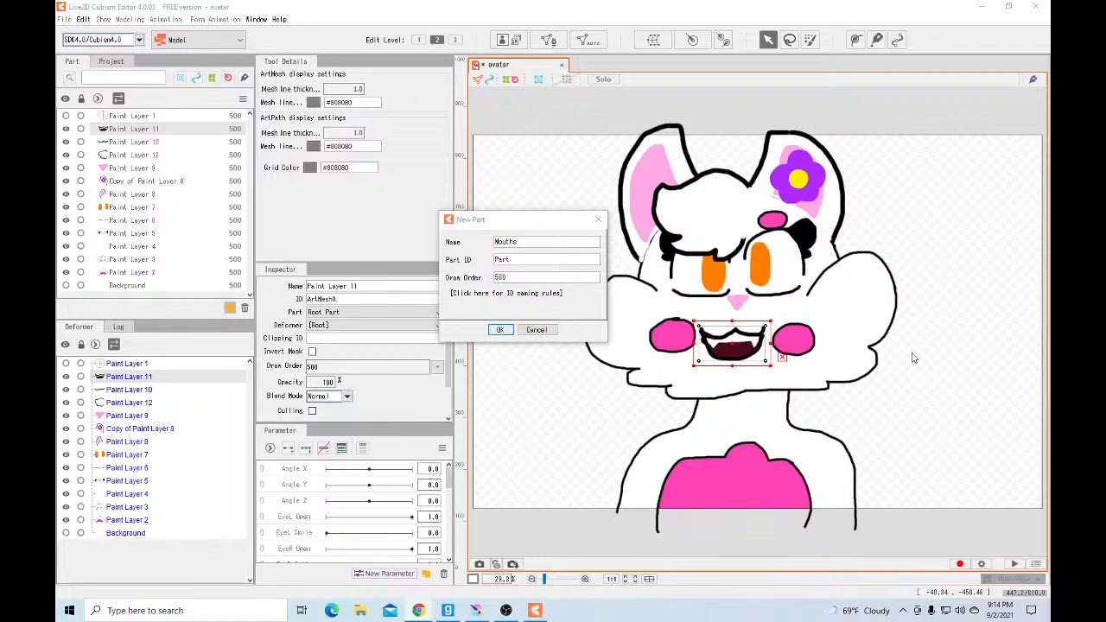
left_click(499, 330)
mouse_move(106, 142)
left_mouse_down()
mouse_move(121, 131)
mouse_move(123, 144)
mouse_move(101, 131)
left_mouse_up()
Hide the open mouth on Paint Layer 11 inside the Mouths part, then collapse the part
left_click(97, 128)
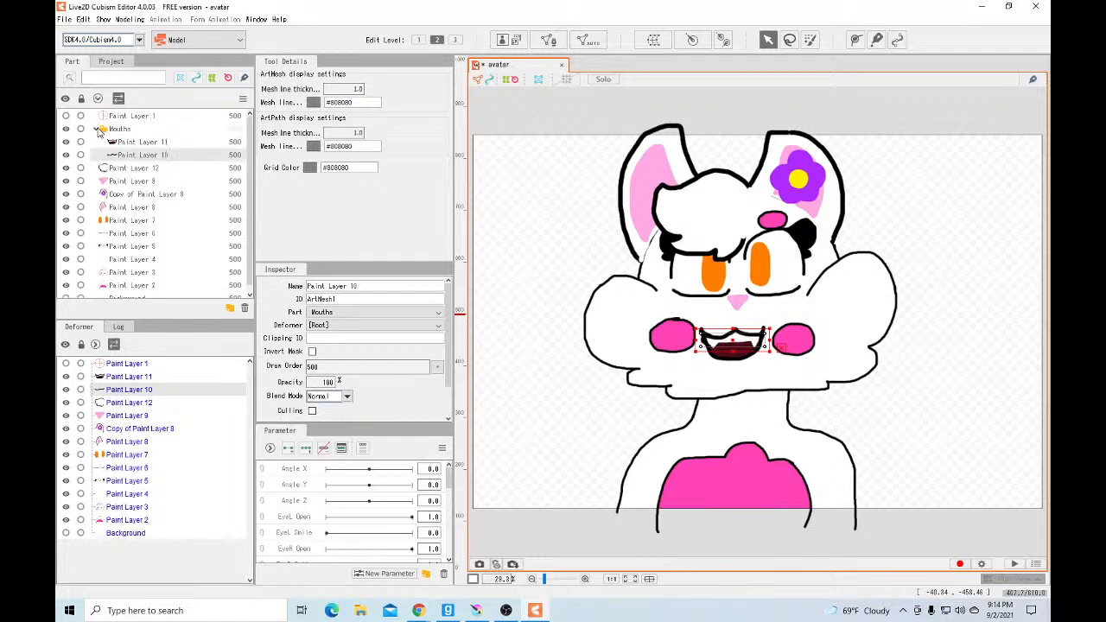
left_click(66, 142)
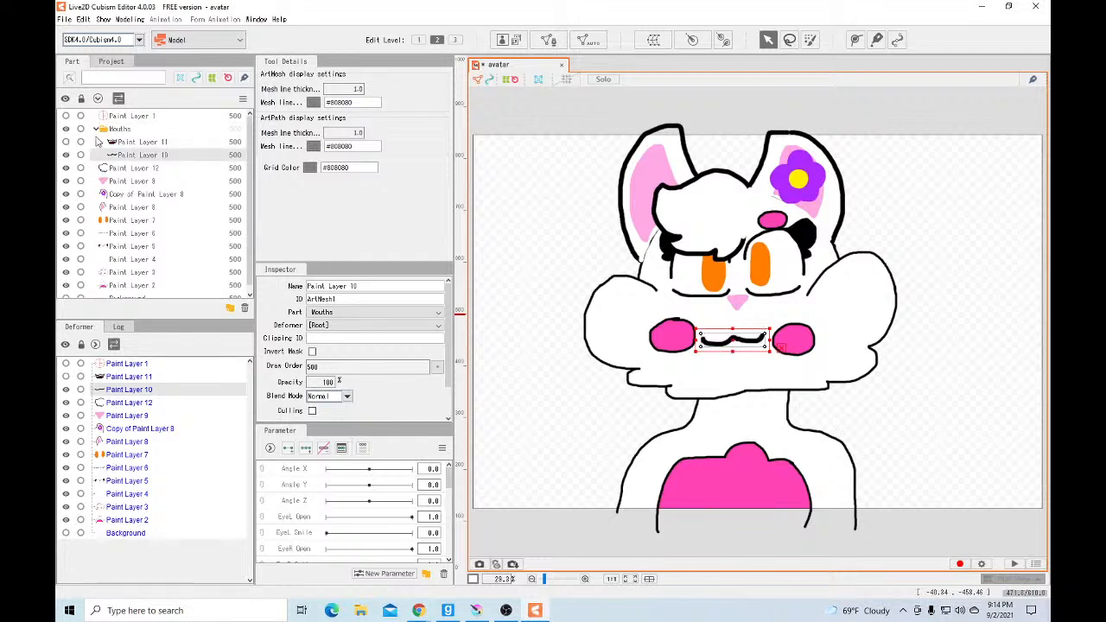
left_click(96, 129)
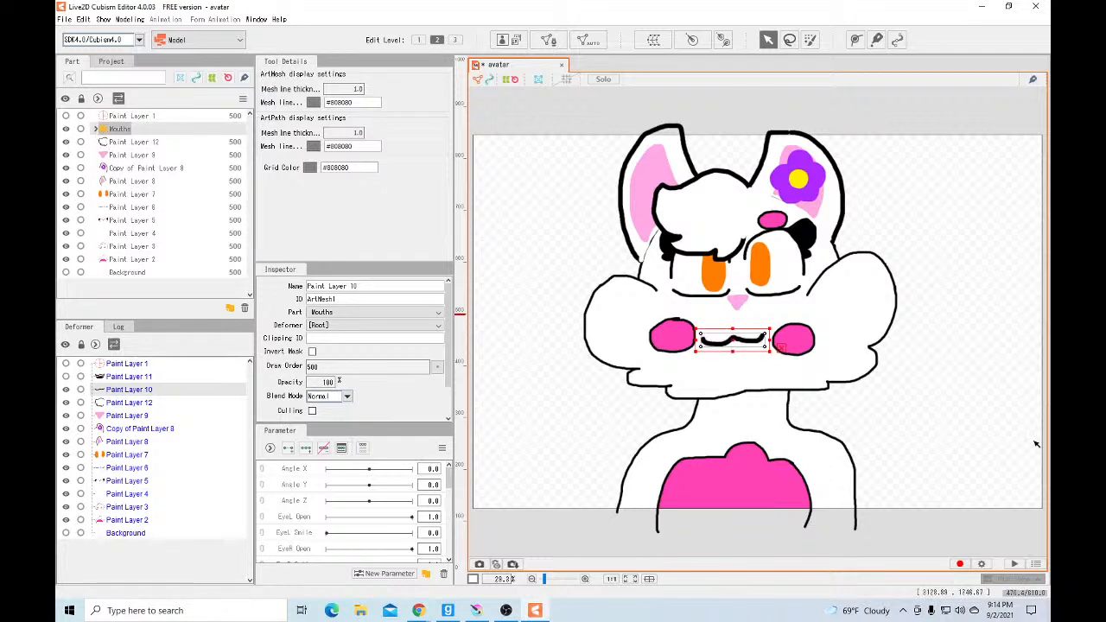
Create a part named "ears" and place Copy of Paint Layer 8 and Paint Layer 8 inside it
left_click(136, 168)
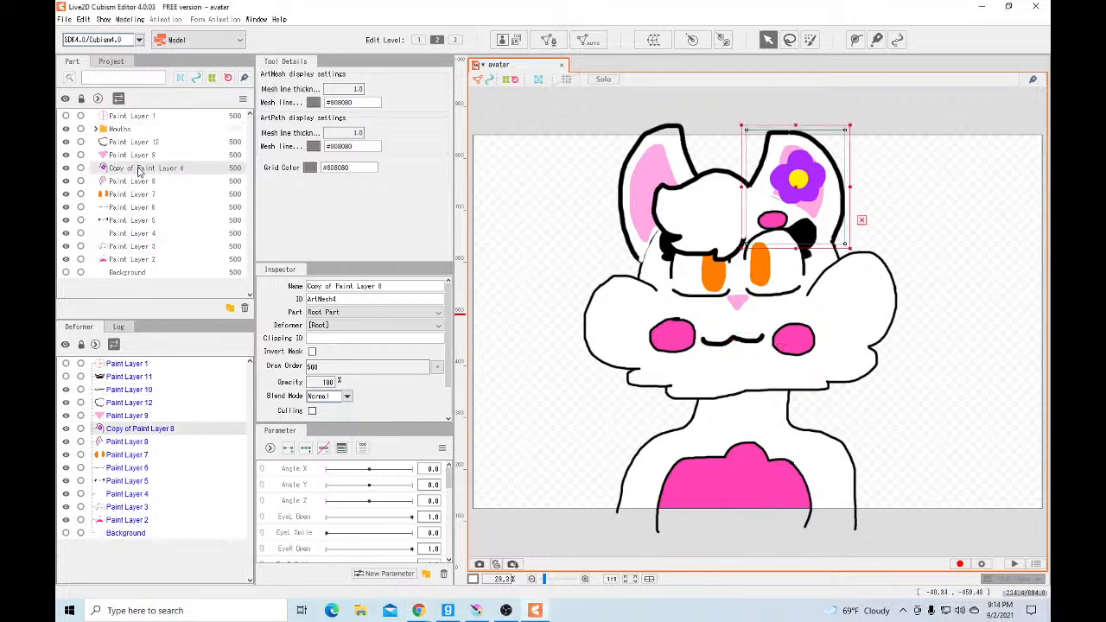
left_click(231, 311)
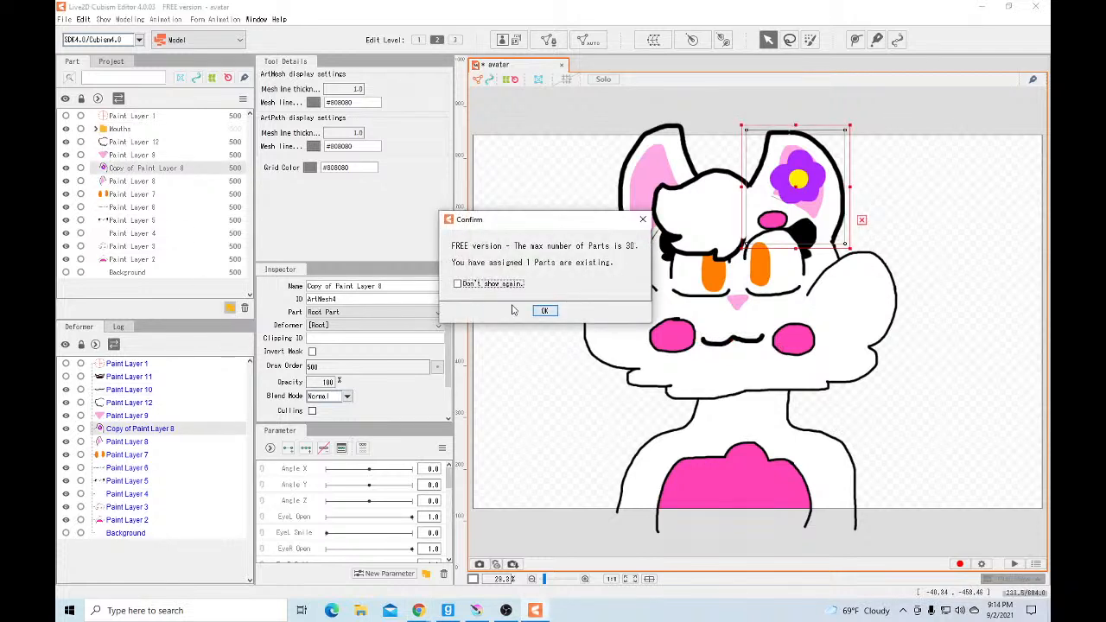
left_click(544, 310)
key("BackSpace")
type("ears")
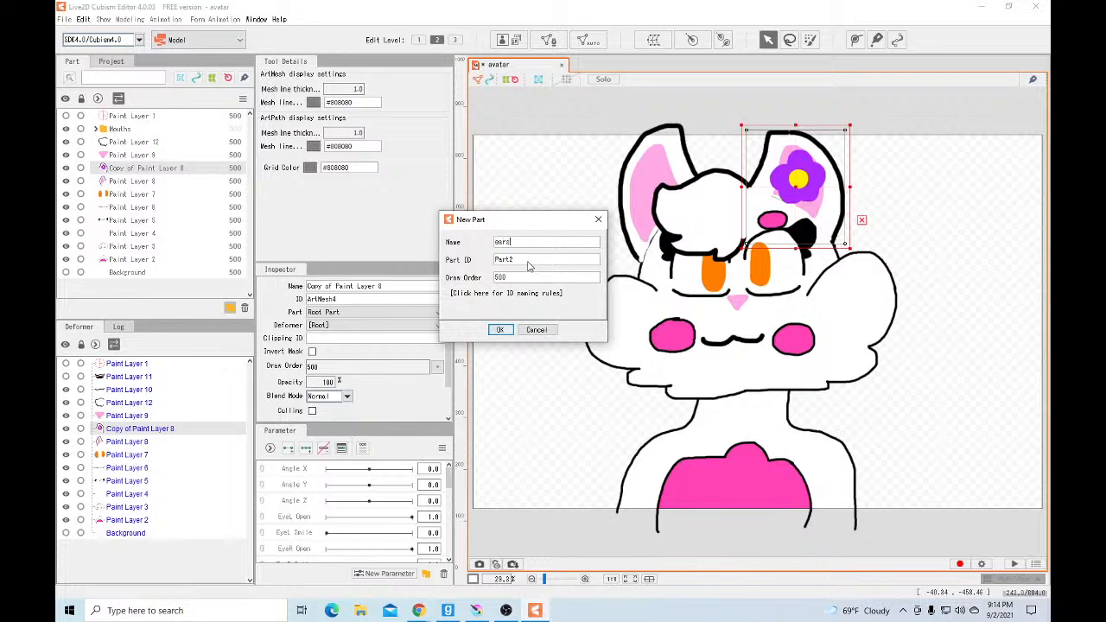
left_click(500, 330)
left_click_drag(145, 182, 132, 170)
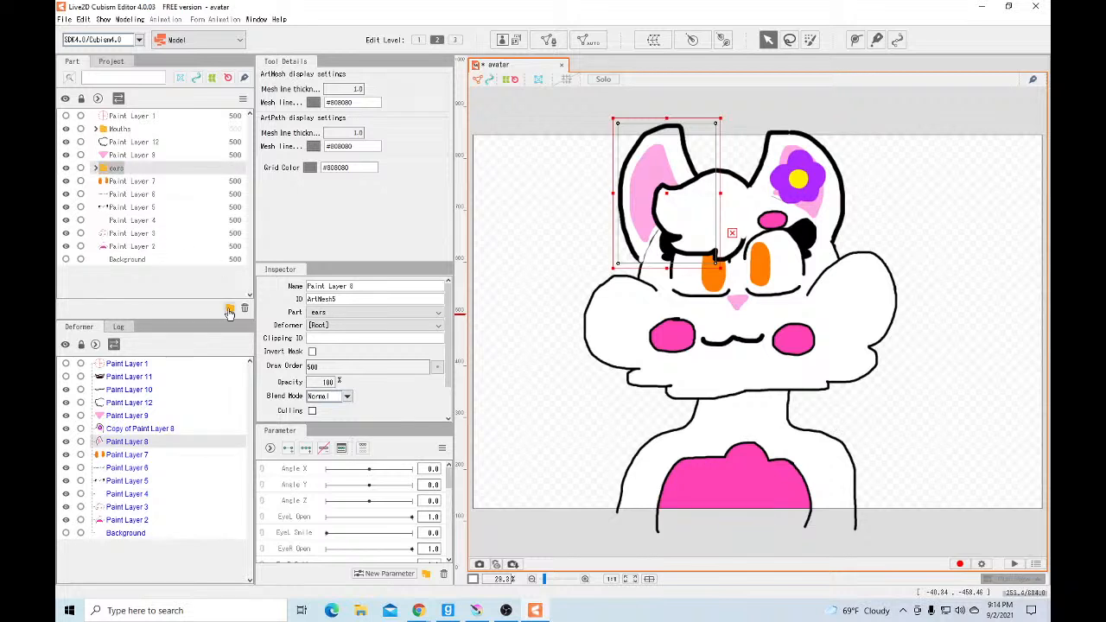
Create a part named "eye things" and move Paint Layers 7, 6, 5 and 4 into it
left_click(160, 182)
left_click(229, 311)
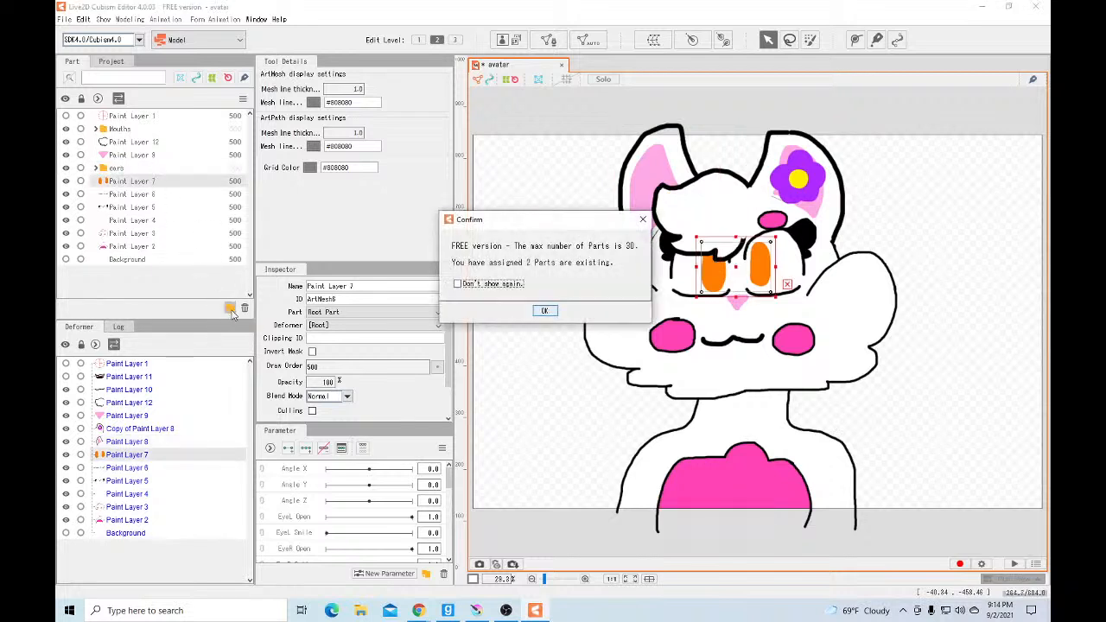
left_click(545, 315)
type("eye things")
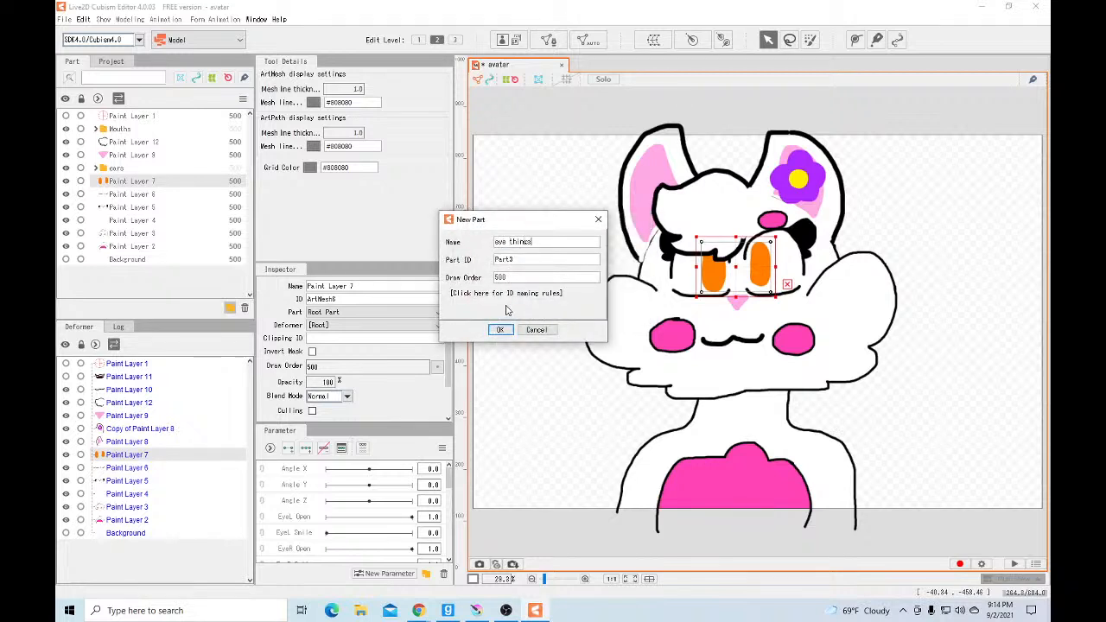
key("Return")
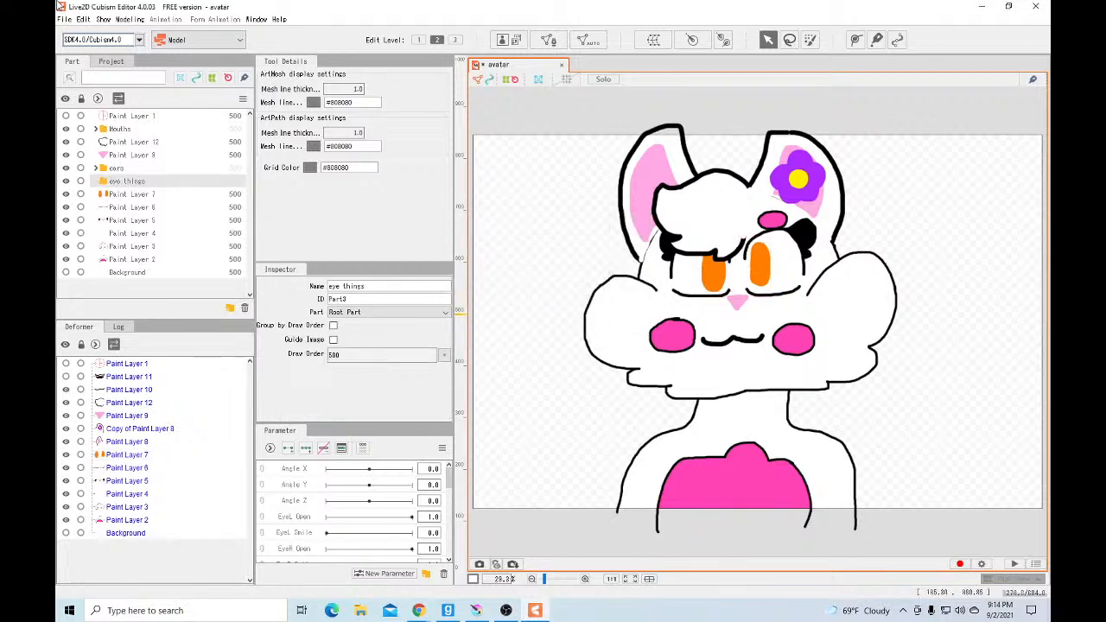
mouse_move(184, 199)
left_mouse_down()
mouse_move(169, 209)
mouse_move(132, 200)
mouse_move(127, 183)
mouse_move(134, 199)
left_mouse_up()
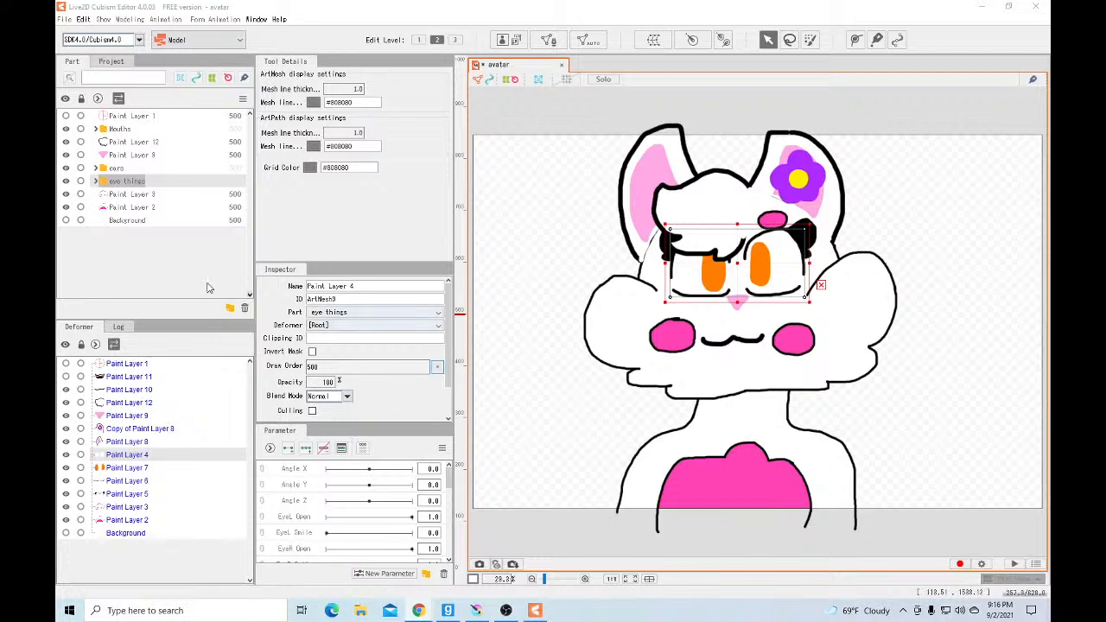
Examine which artwork belongs to Paint Layer 2, the two layers in the ears part, and Paint Layer 1
left_click(67, 208)
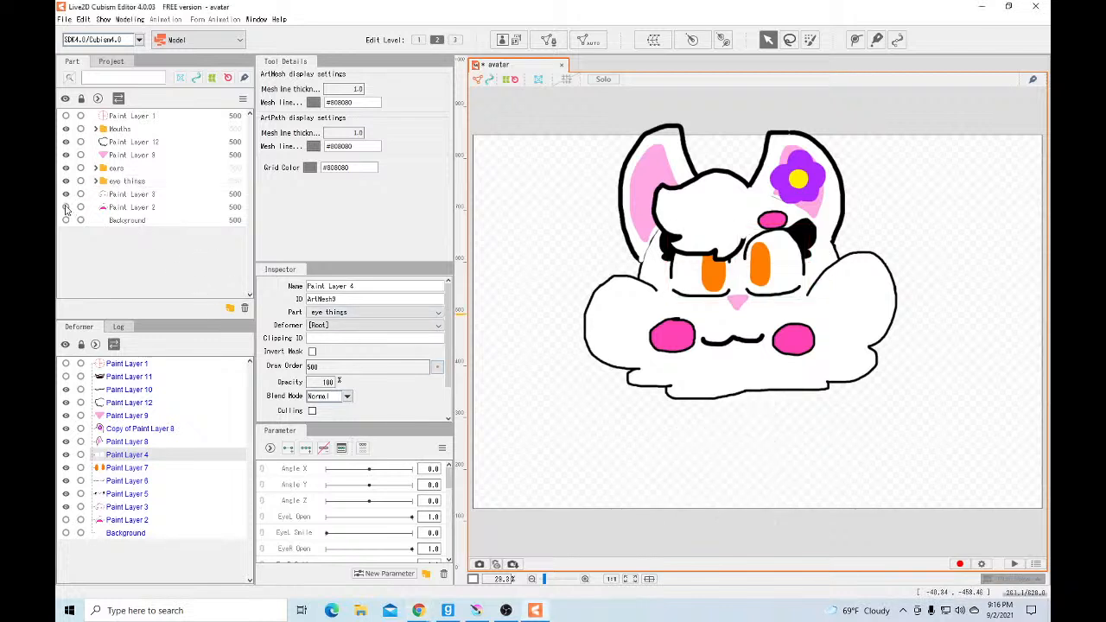
left_click(67, 209)
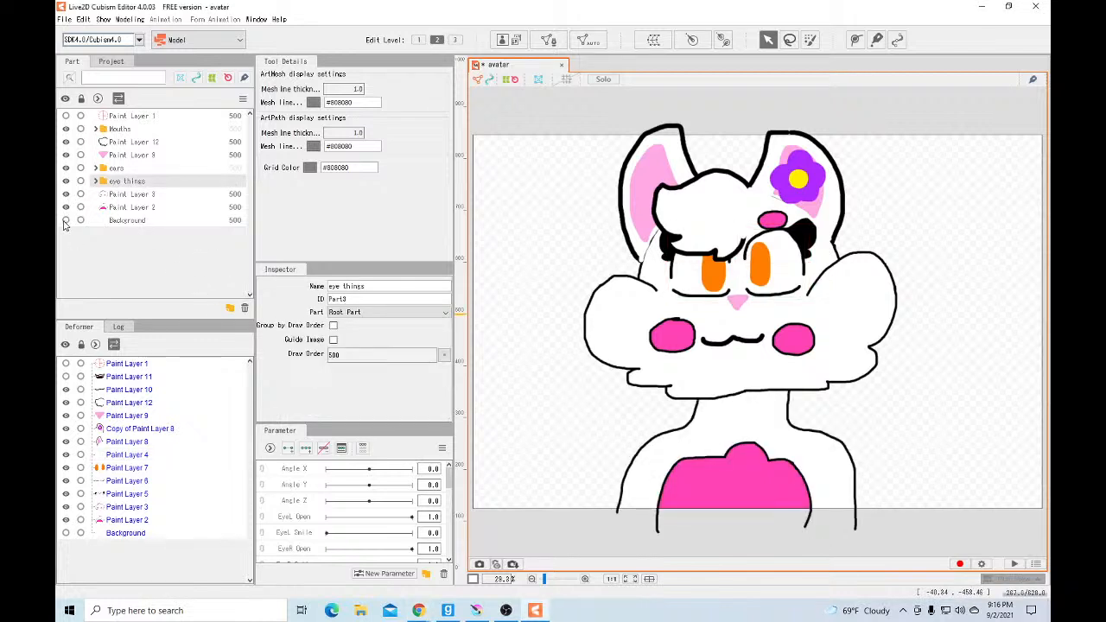
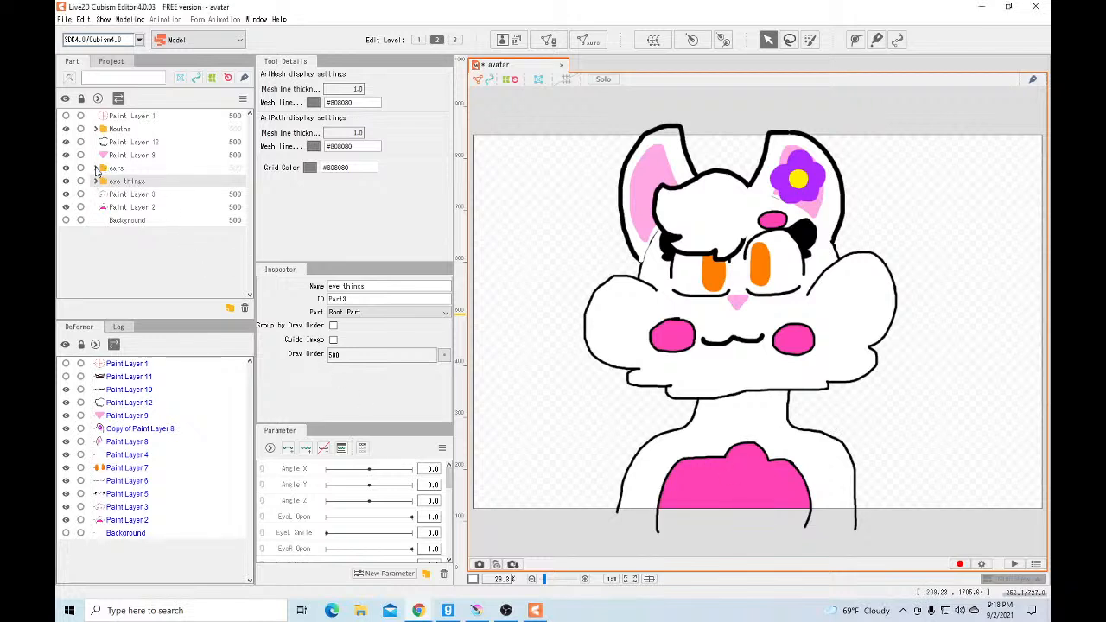
left_click(96, 167)
left_click(128, 182)
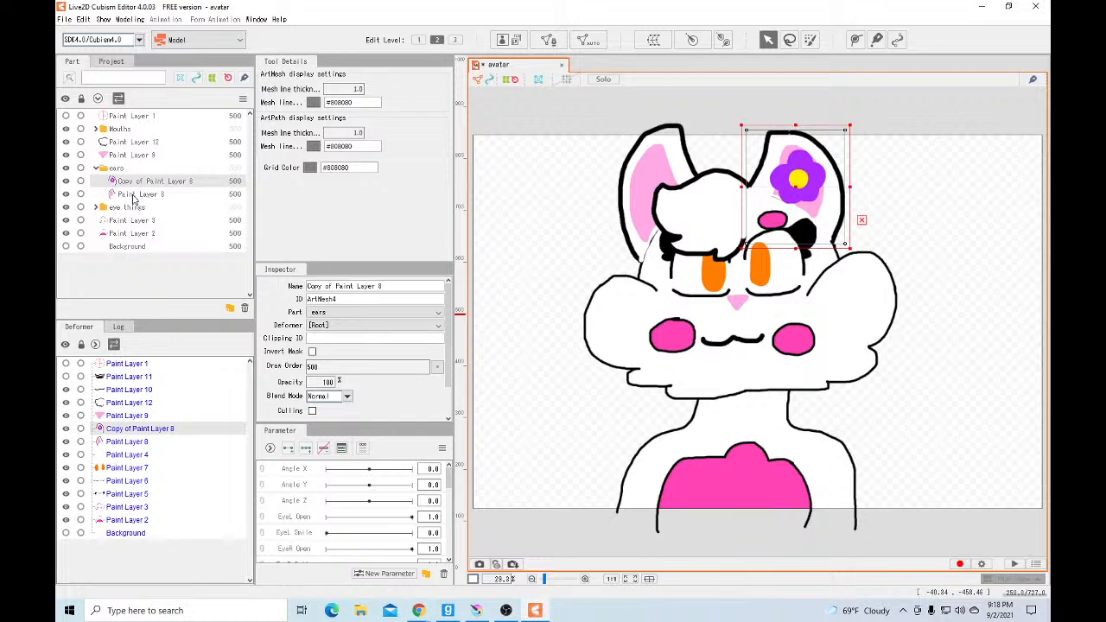
left_click(134, 195)
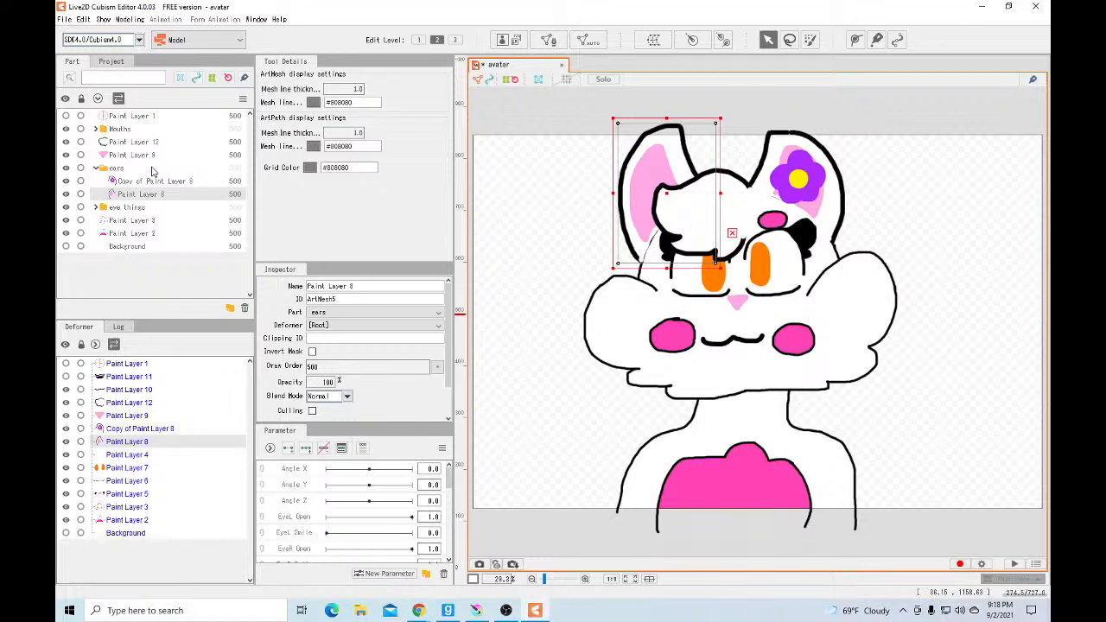
left_click(161, 116)
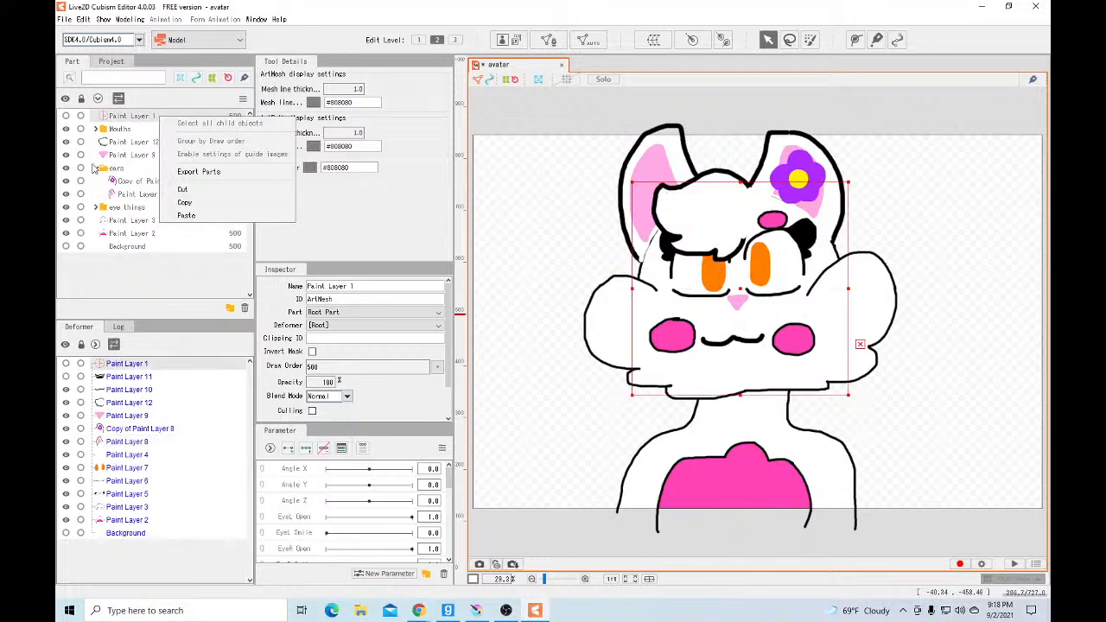
left_click(121, 283)
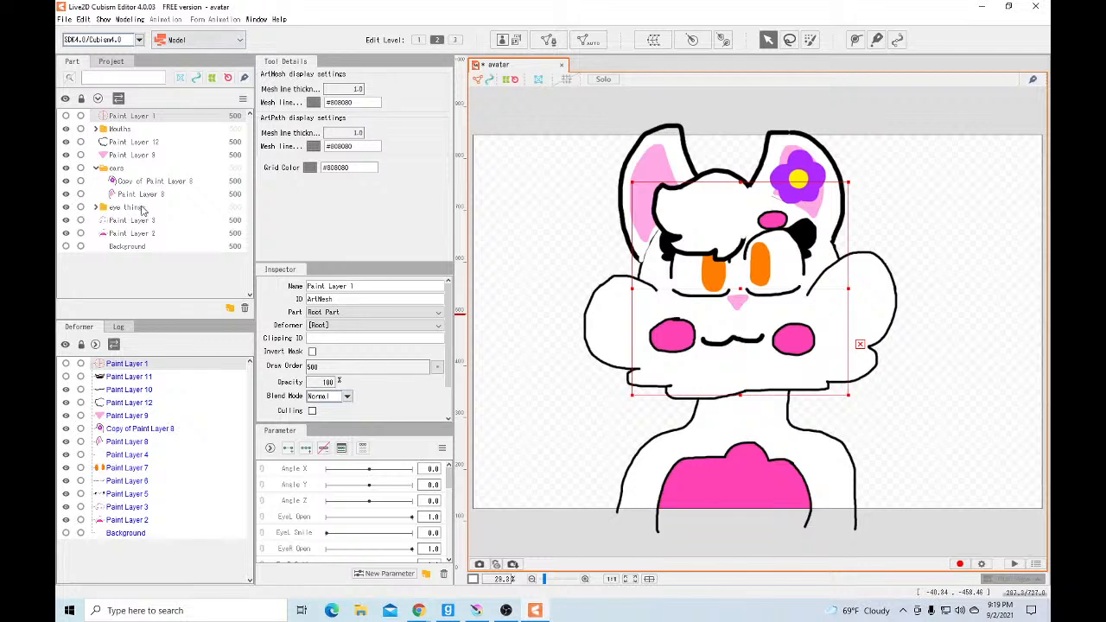
left_click(96, 168)
Select Paint Layer 3, then delete the Angle Y and Angle Z parameters from the model
left_click(143, 195)
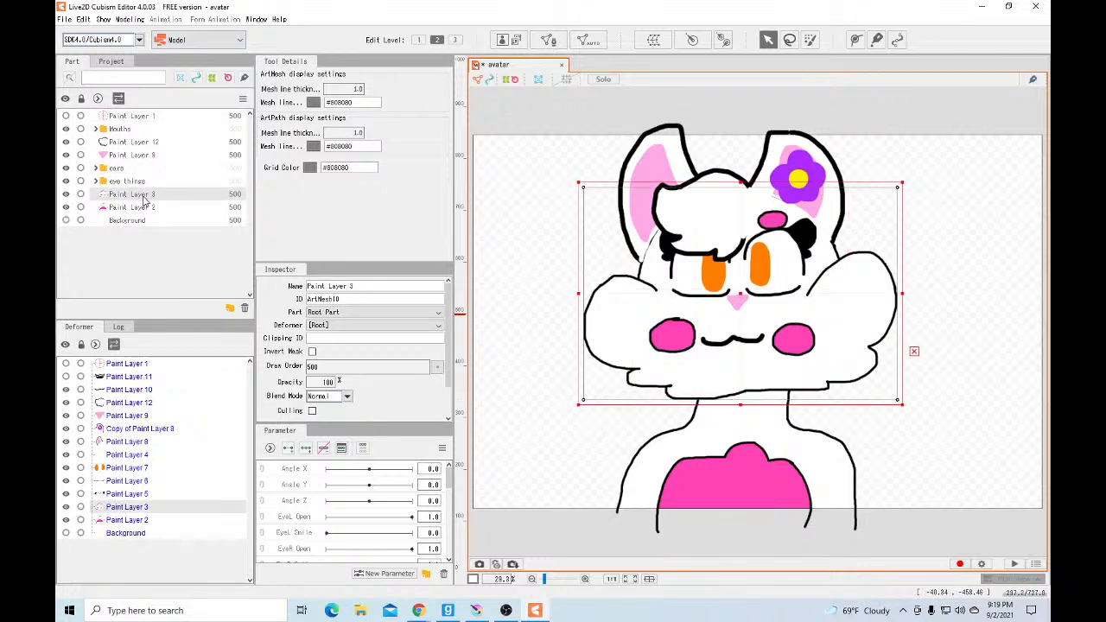
scroll(371, 507, "down", 5)
scroll(372, 508, "up", 5)
right_click(295, 480)
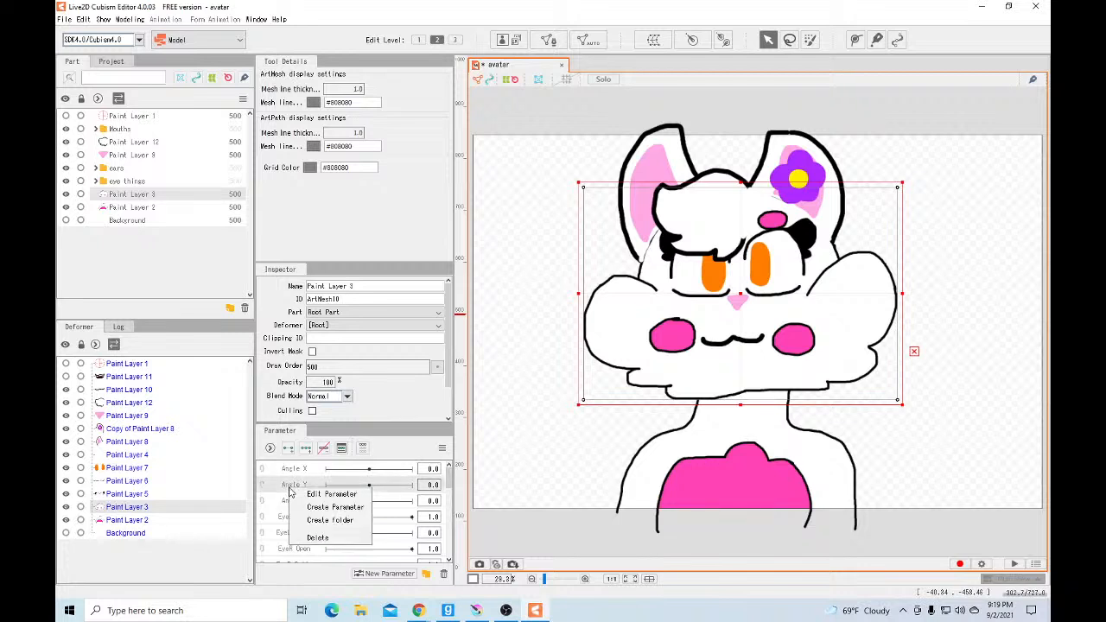
left_click(318, 537)
left_click(525, 318)
right_click(288, 489)
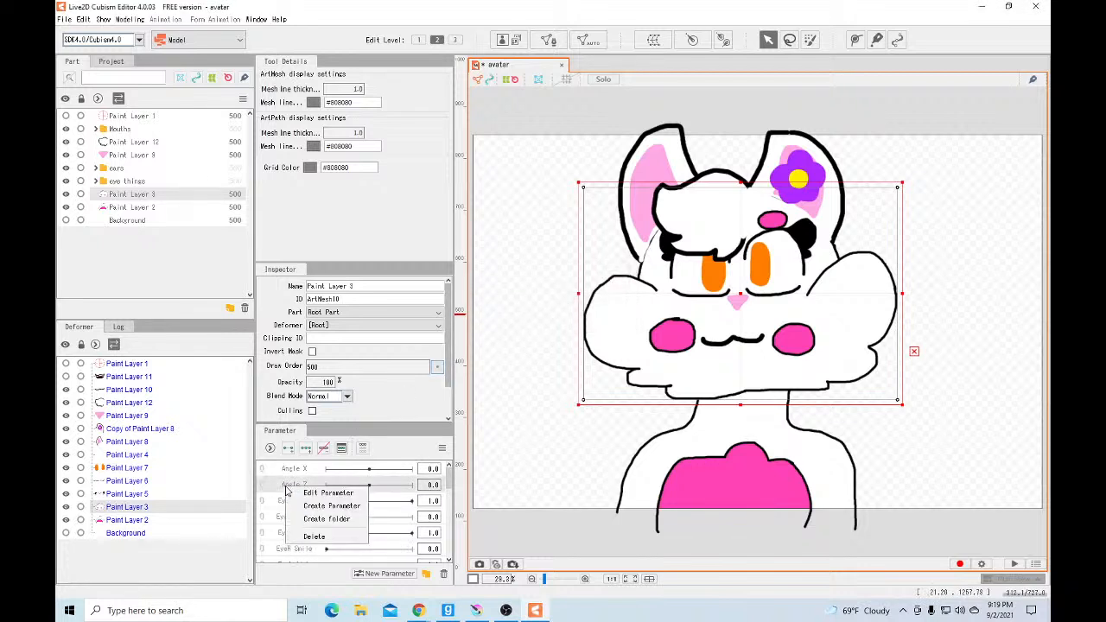
left_click(314, 536)
left_click(525, 320)
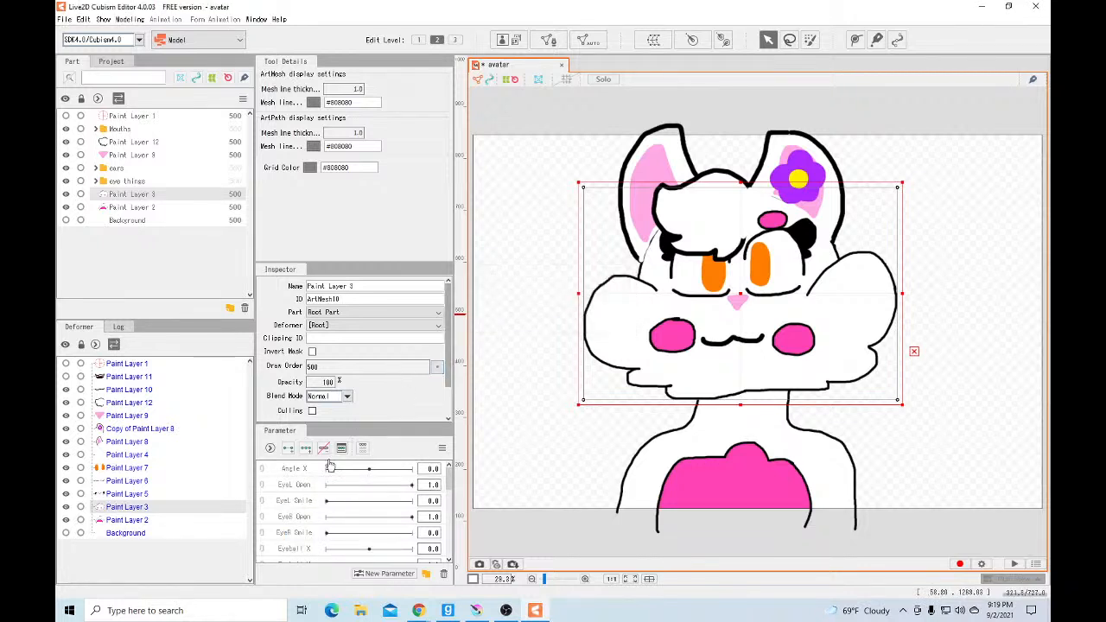
Delete the EyeL Smile and EyeR Open parameters from the model
right_click(313, 502)
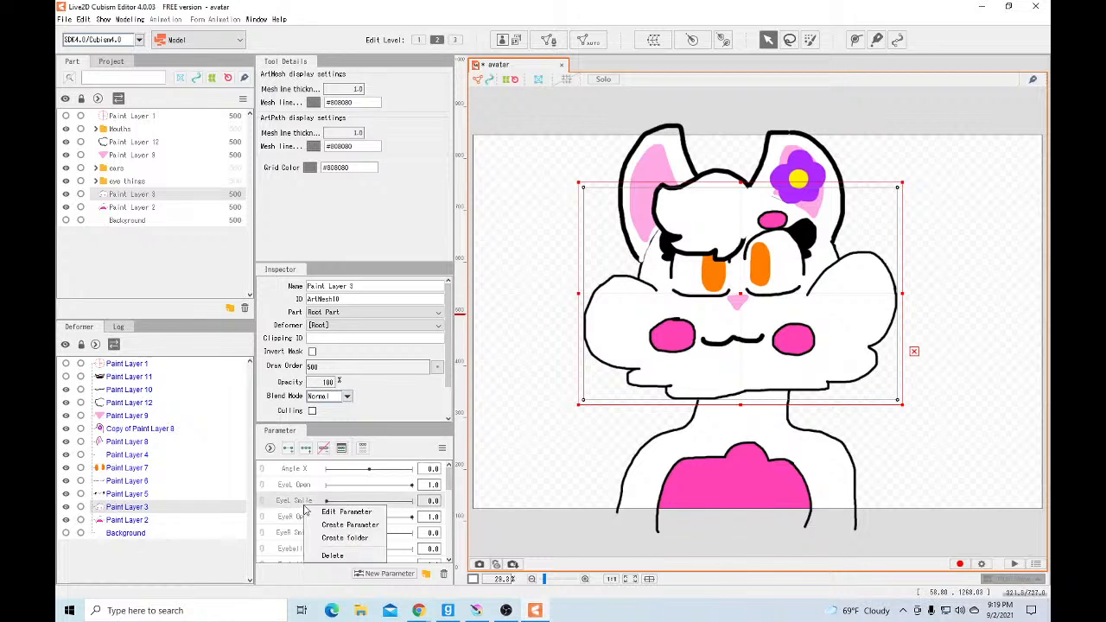
left_click(341, 554)
left_click(525, 319)
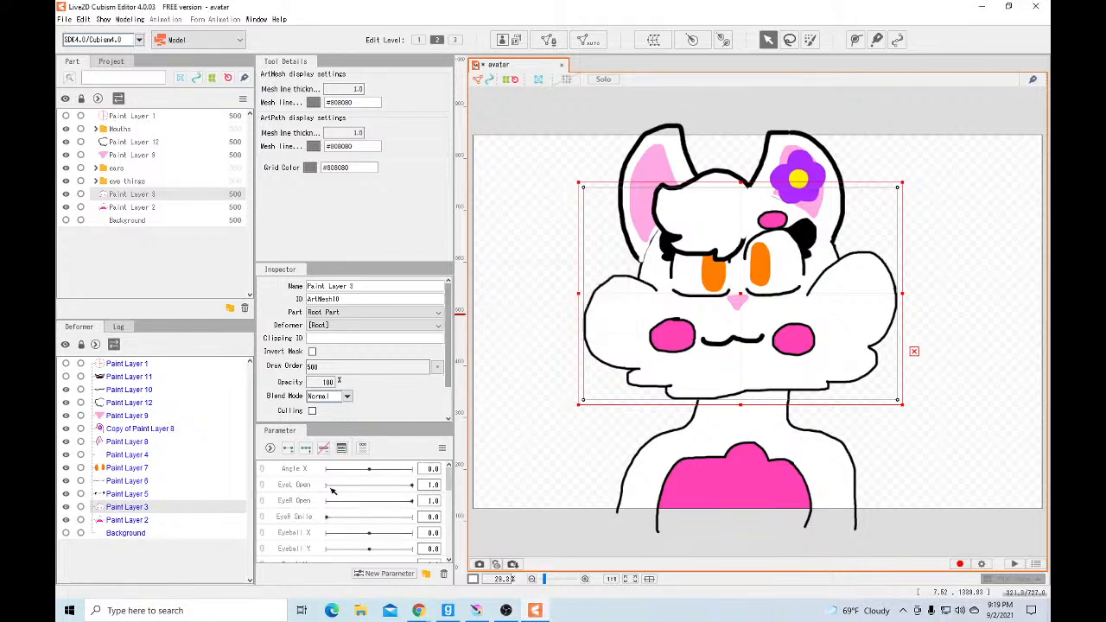
right_click(311, 503)
left_click(337, 551)
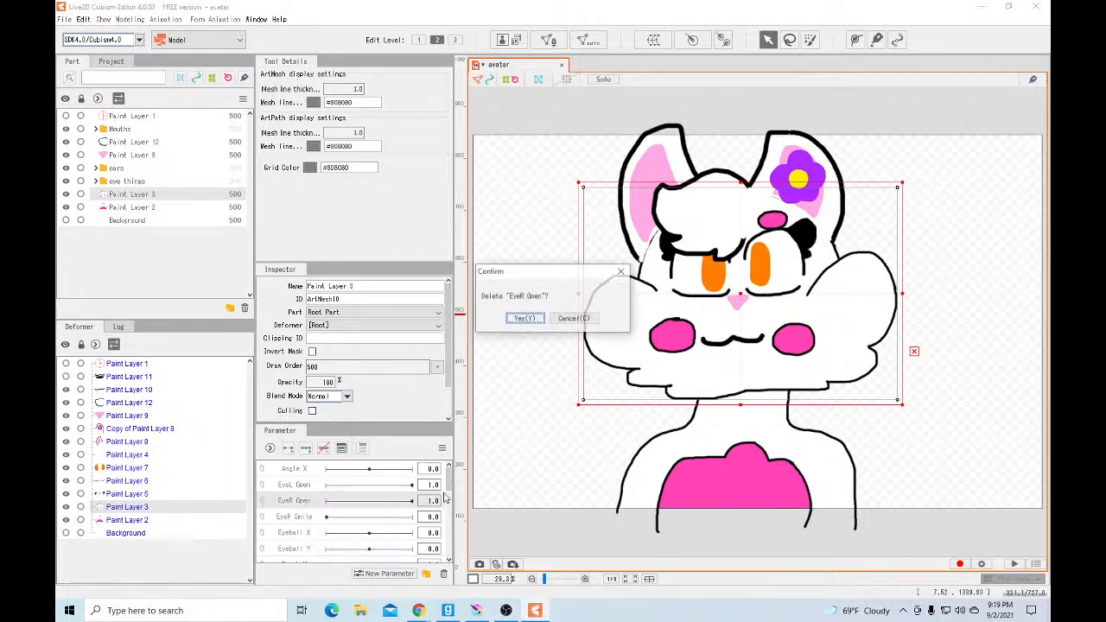
left_click(527, 317)
right_click(307, 513)
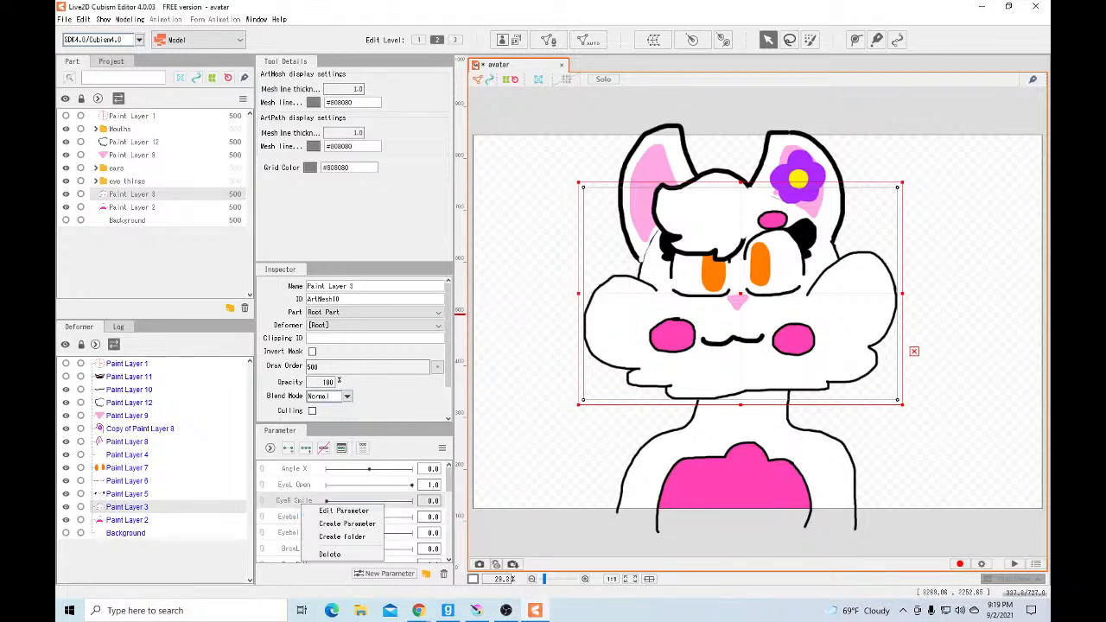
left_click(1049, 389)
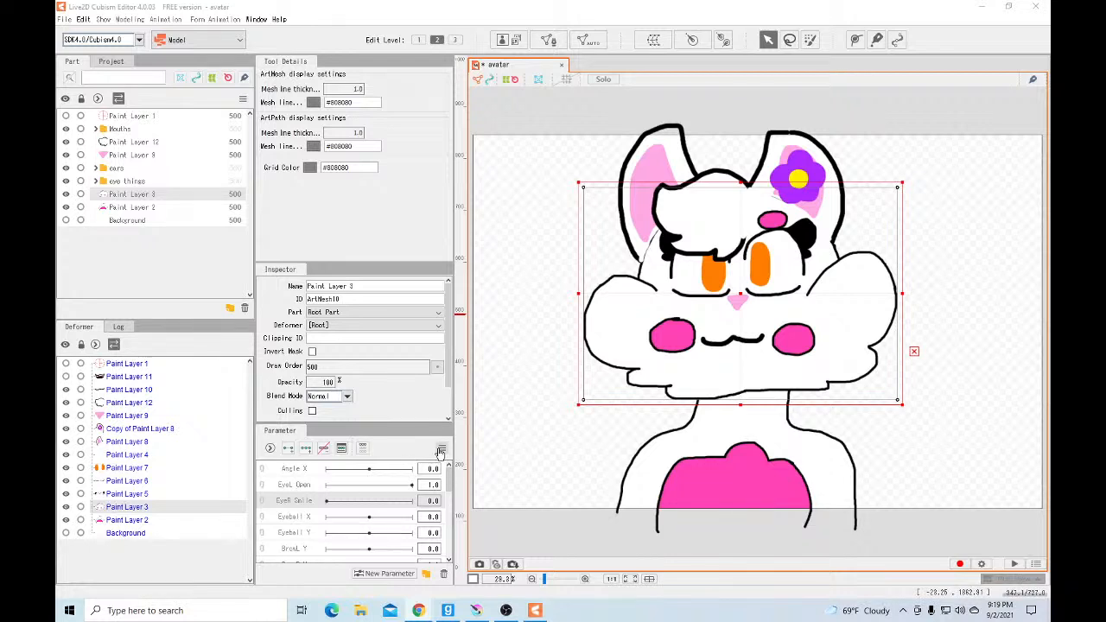
right_click(302, 505)
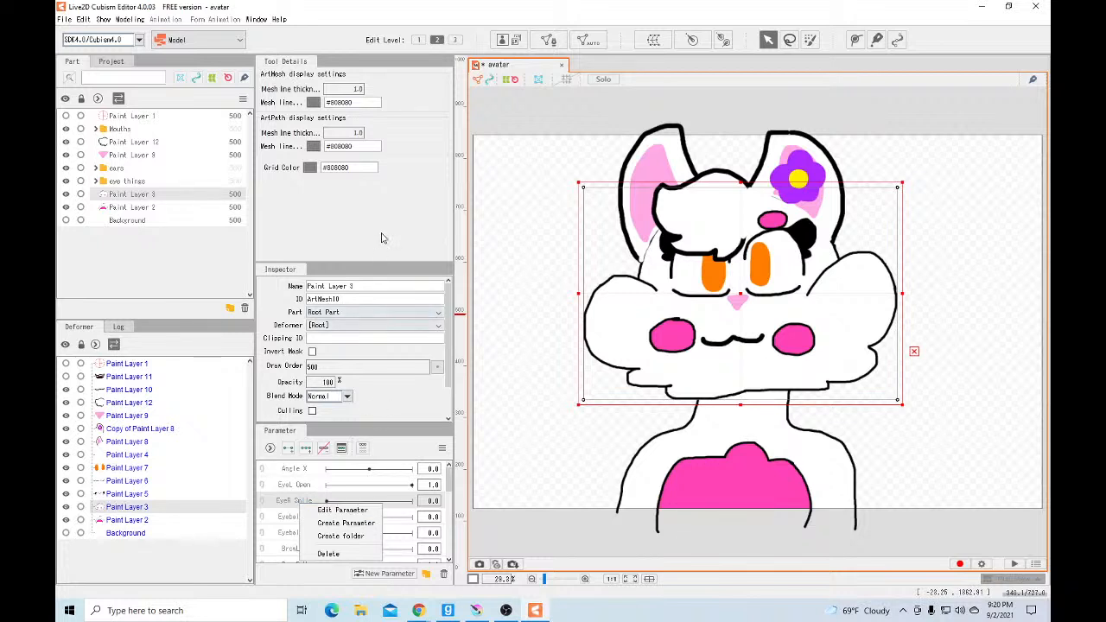
left_click(328, 578)
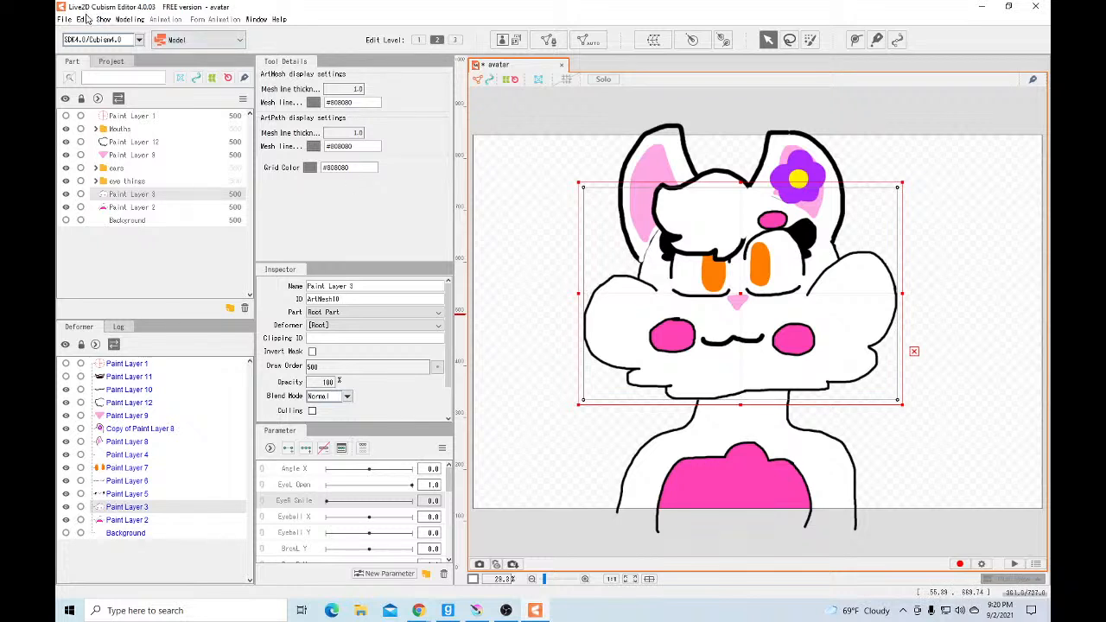
left_click(67, 20)
mouse_move(79, 24)
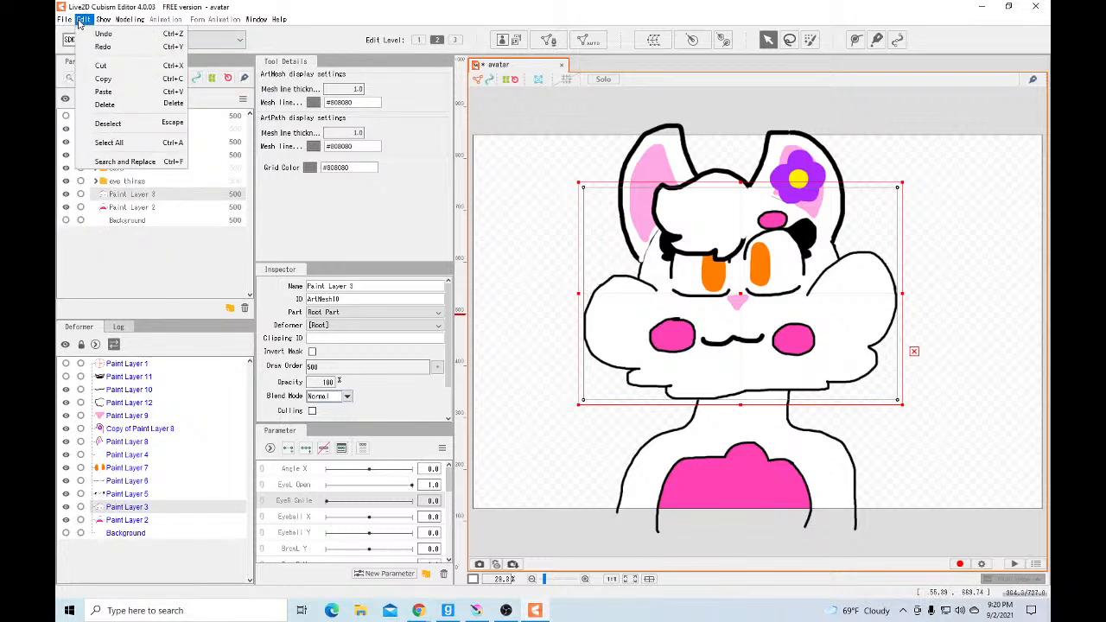
Undo the deletion of the EyeR Open parameter and delete the EyeR Smile parameter instead
left_click(95, 38)
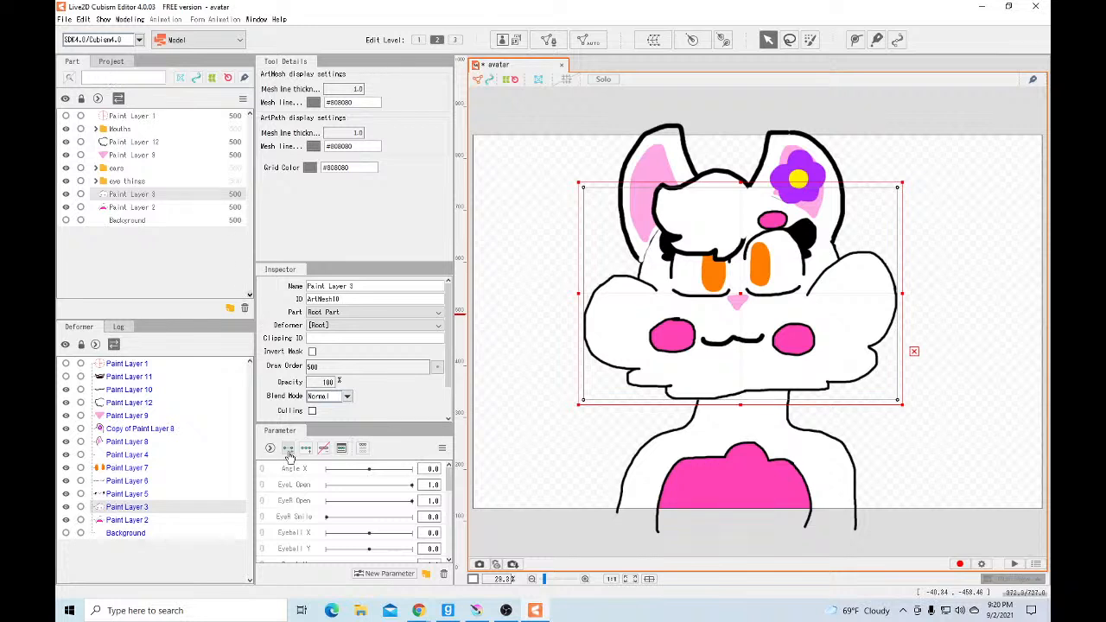
right_click(295, 519)
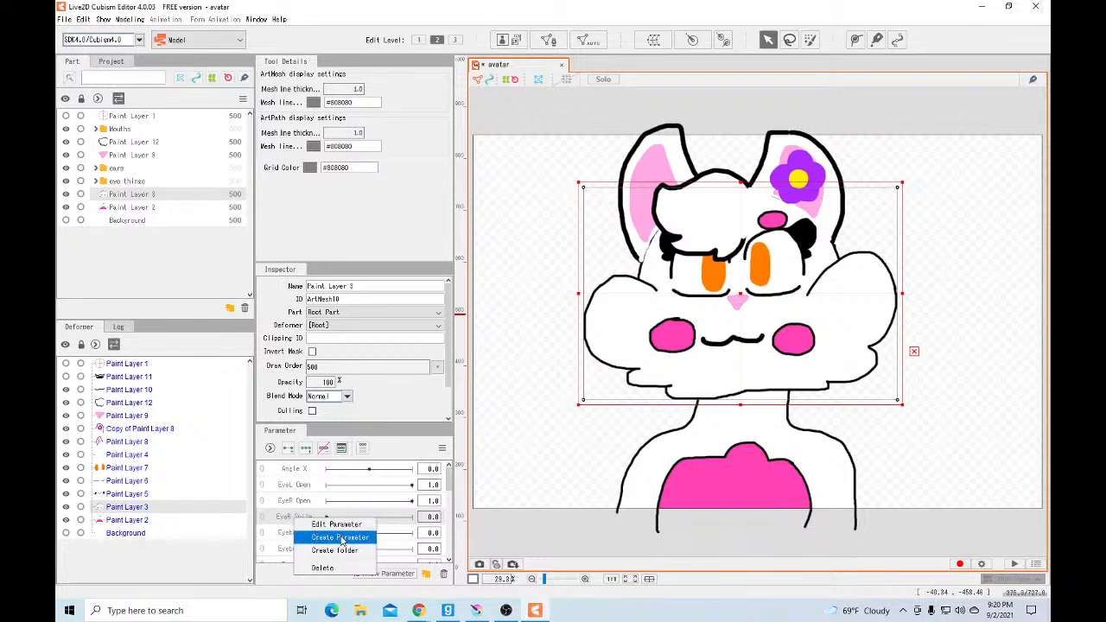
left_click(346, 567)
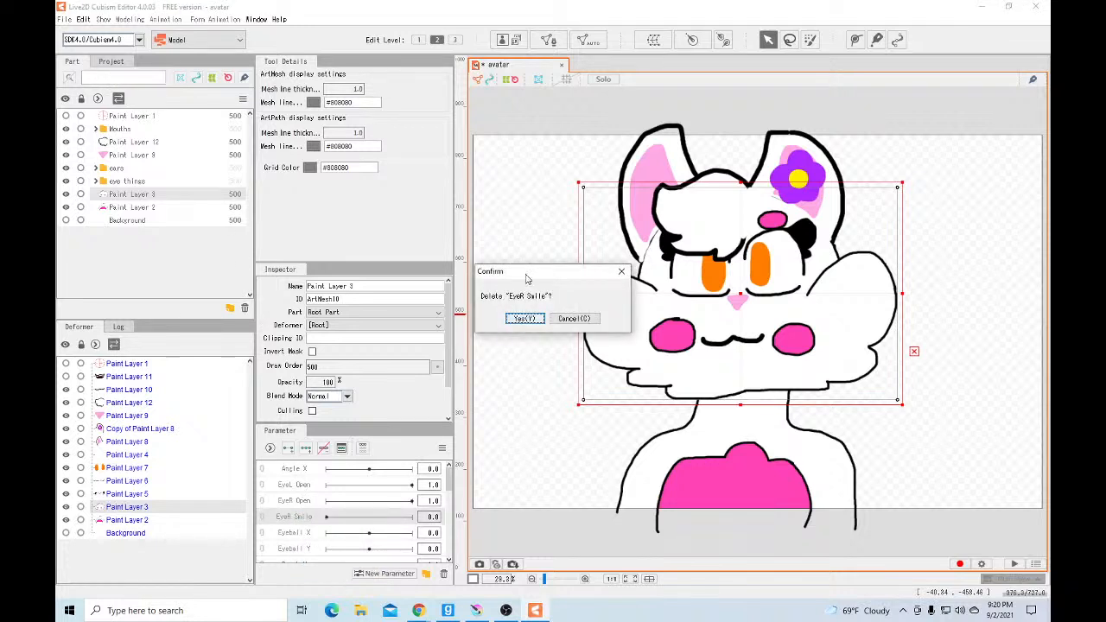
left_click(525, 318)
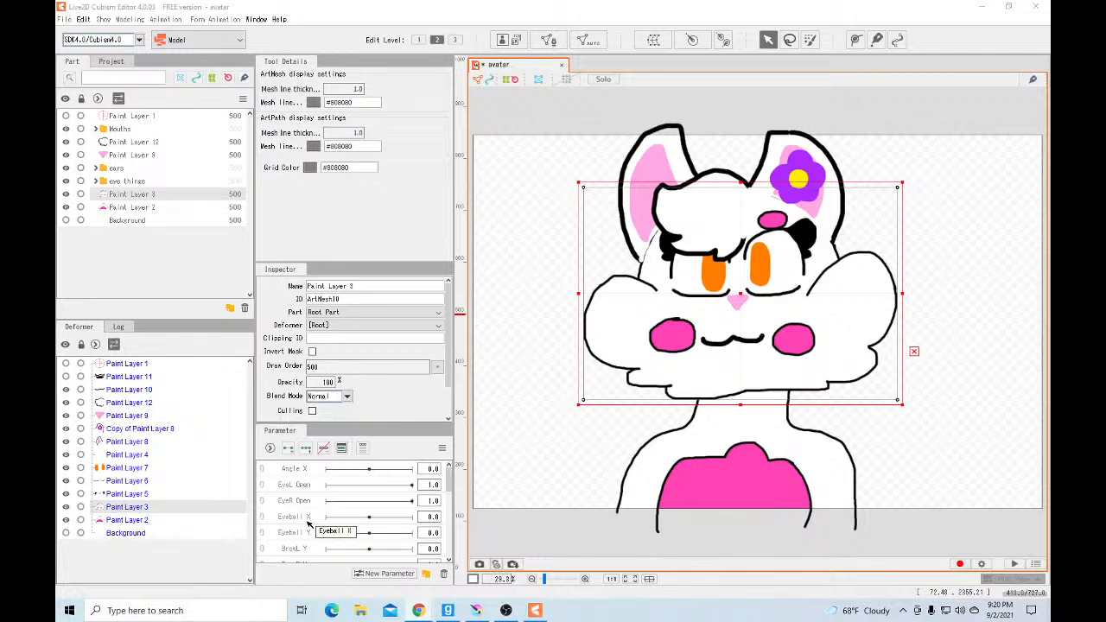
Delete the BrowL X and BrowR X parameters from the model
scroll(308, 533, "down", 1)
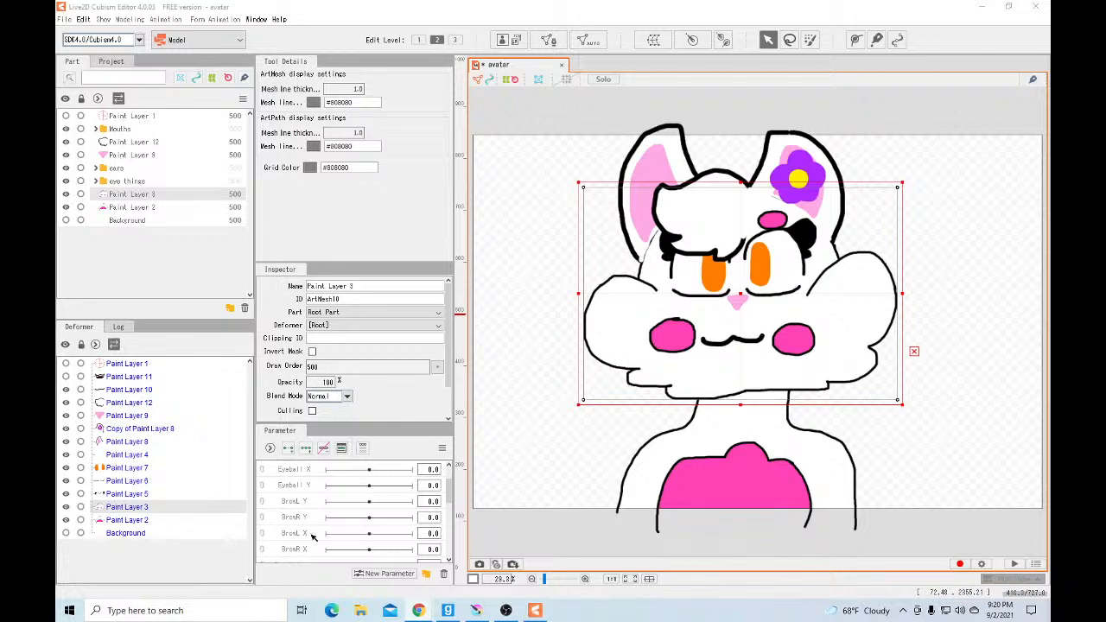
left_click(312, 535)
left_click(441, 574)
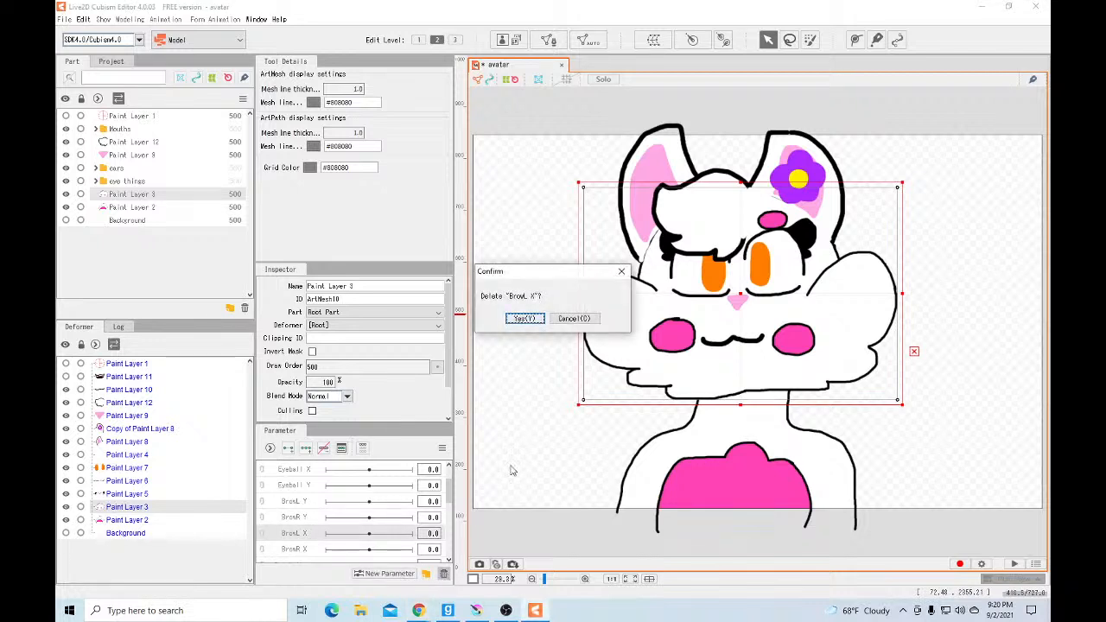
left_click(529, 319)
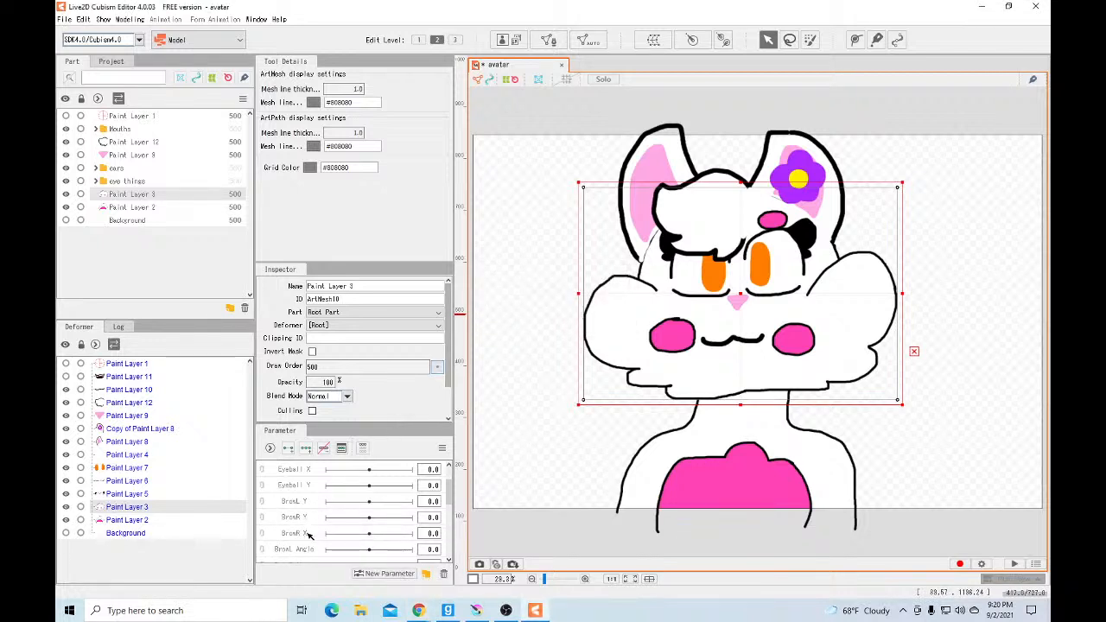
left_click(446, 575)
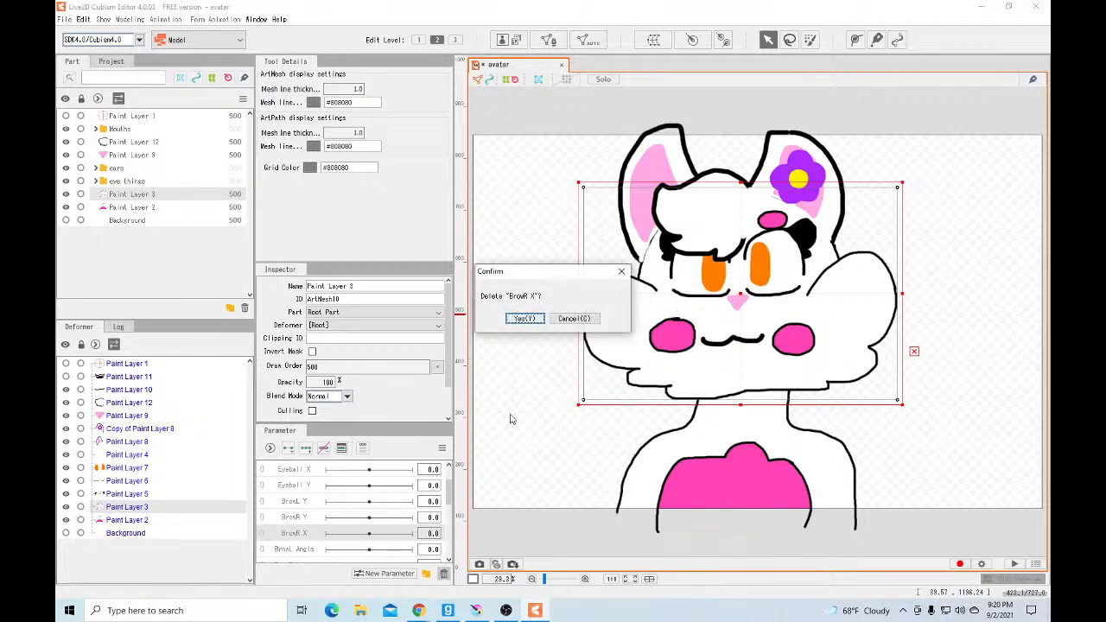
left_click(528, 318)
Delete the BrowL Angle and BrowR Angle parameters from the model
left_click(328, 534)
left_click(444, 575)
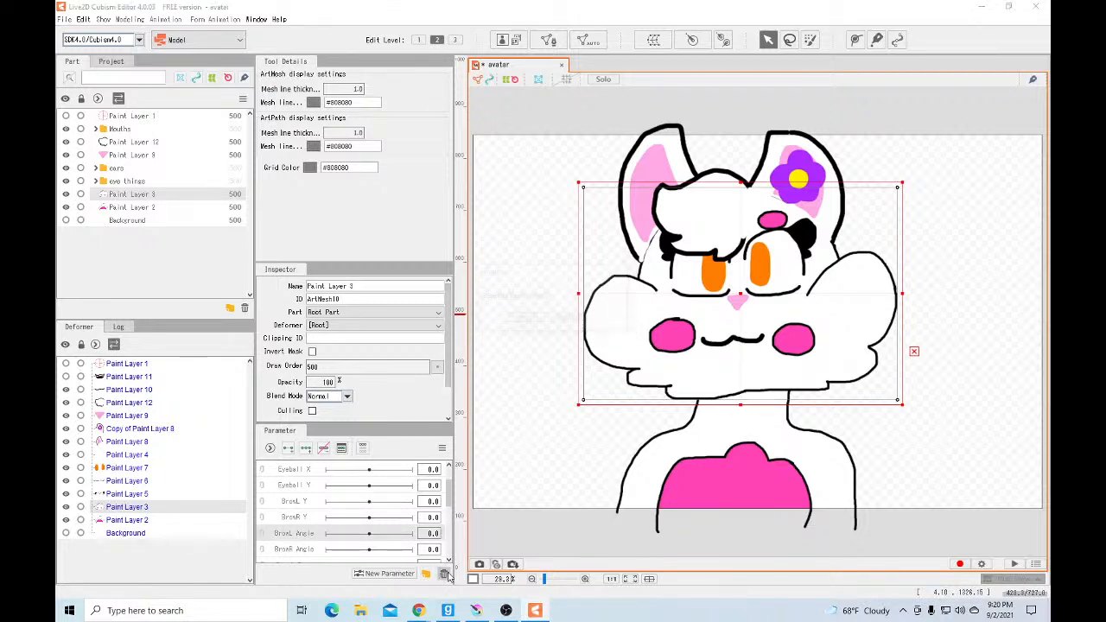
left_click(528, 318)
left_click(310, 534)
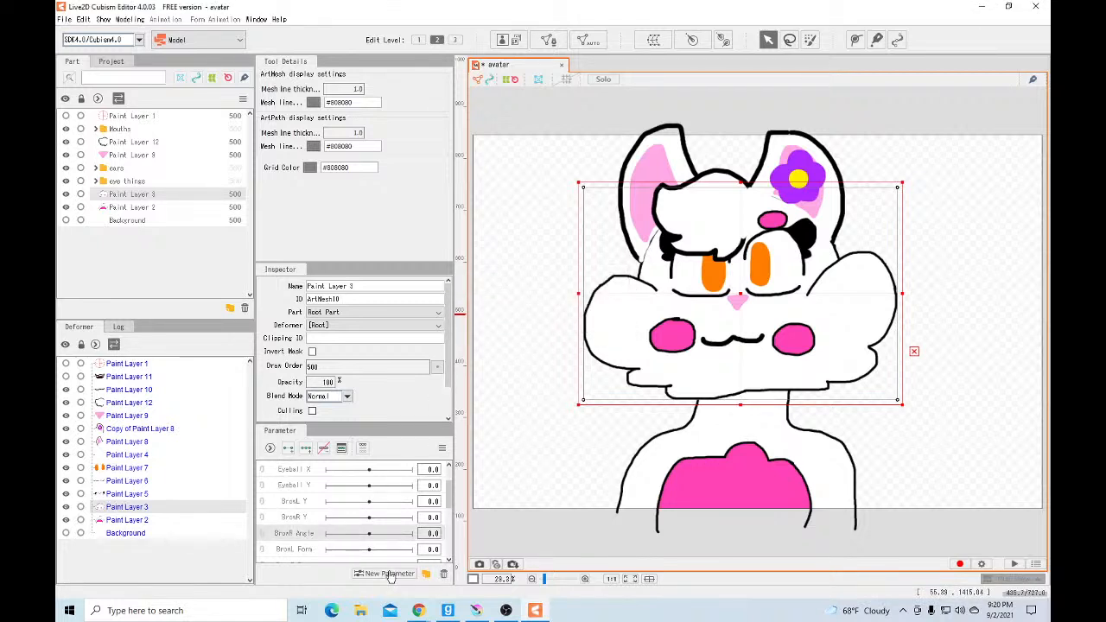
left_click(443, 574)
left_click(525, 318)
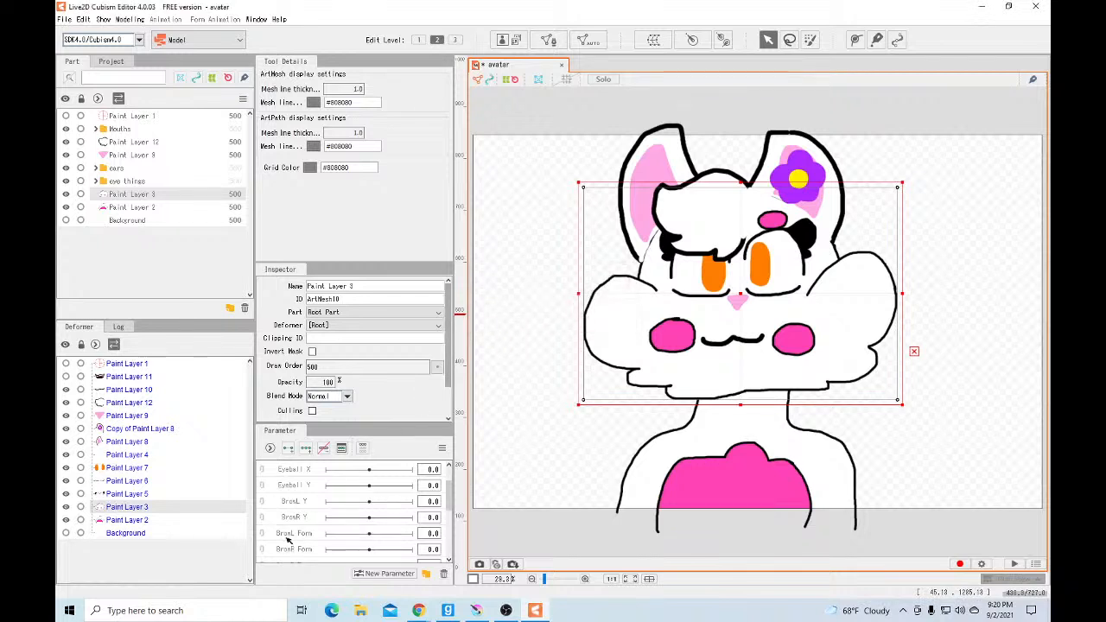
Delete the BrowL Form and BrowR Form parameters from the model
left_click(308, 533)
left_click(443, 574)
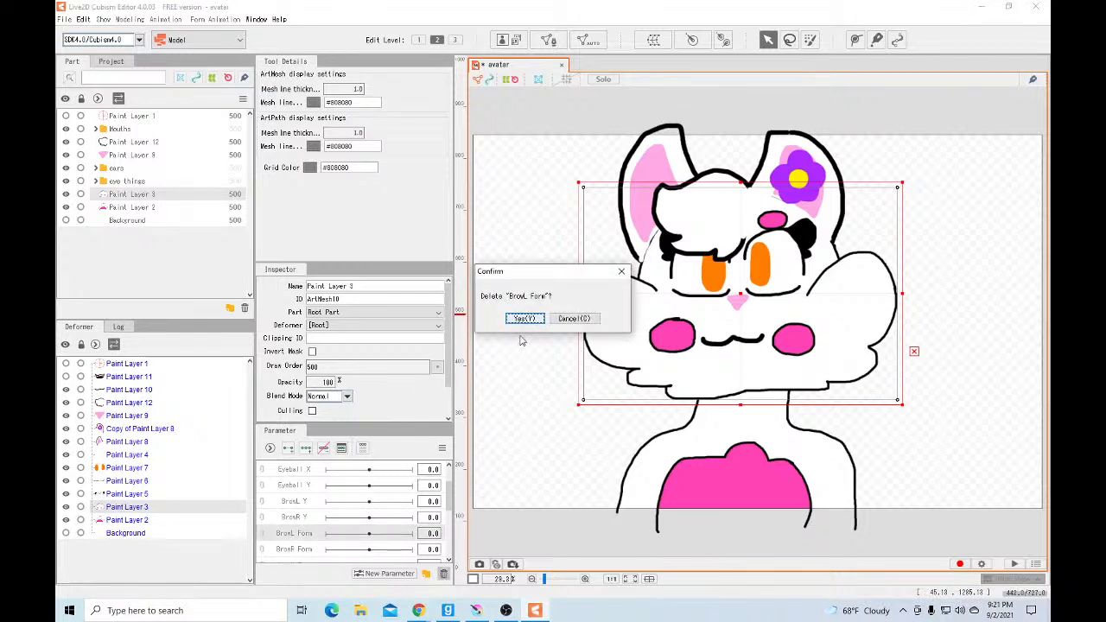
left_click(525, 318)
left_click(308, 533)
left_click(443, 573)
left_click(525, 318)
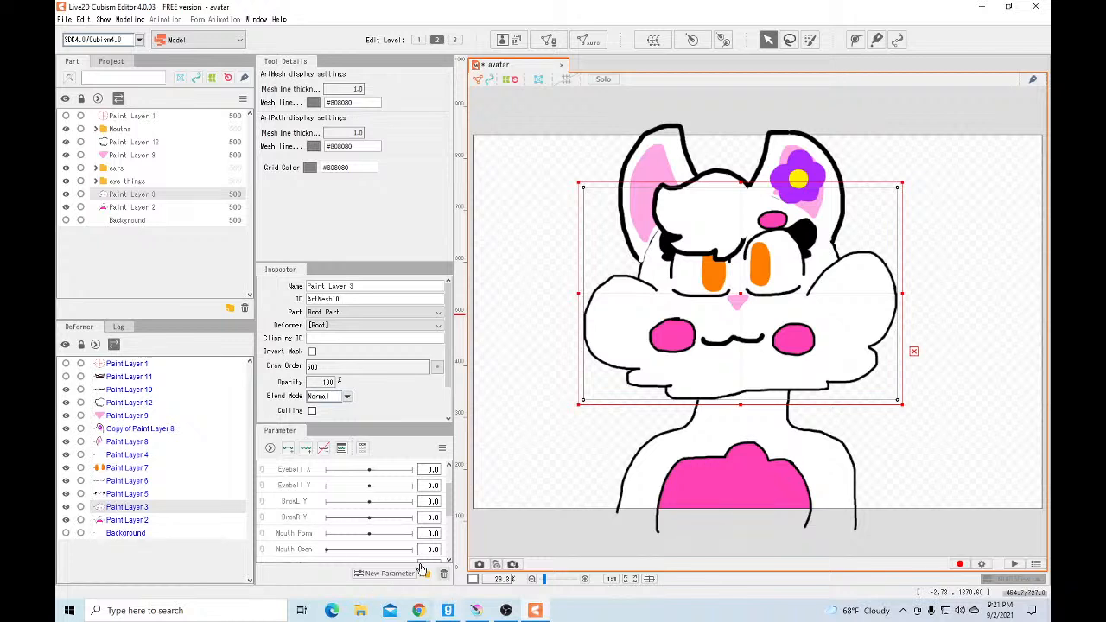
Delete the Mouth Form parameter from the model
left_click(308, 533)
left_click(443, 574)
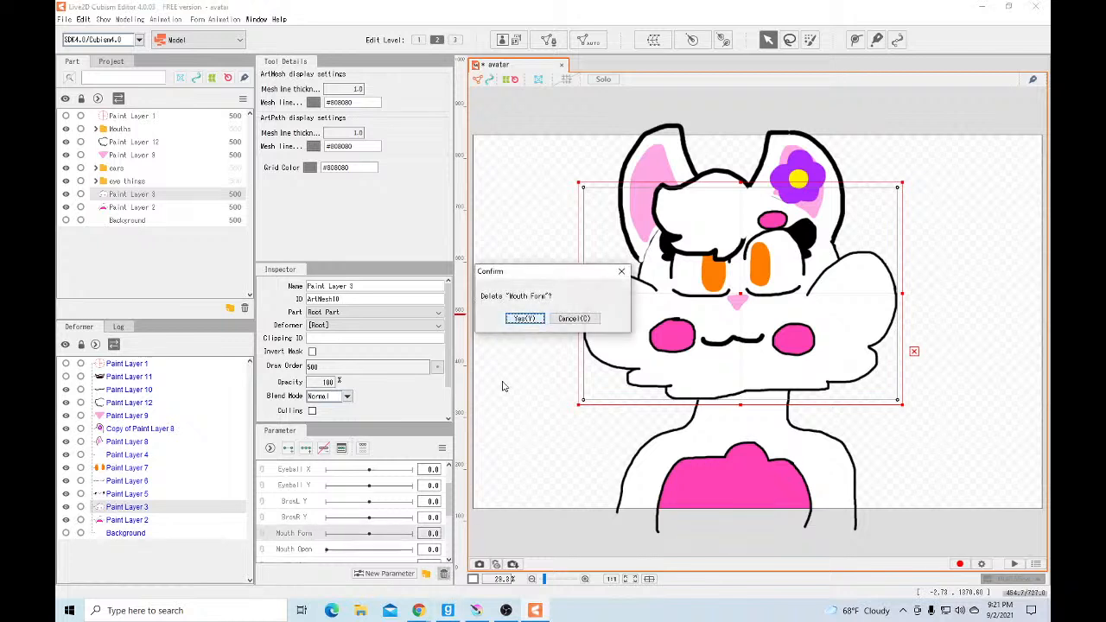
left_click(524, 318)
scroll(333, 500, "down", 1)
left_click(296, 503)
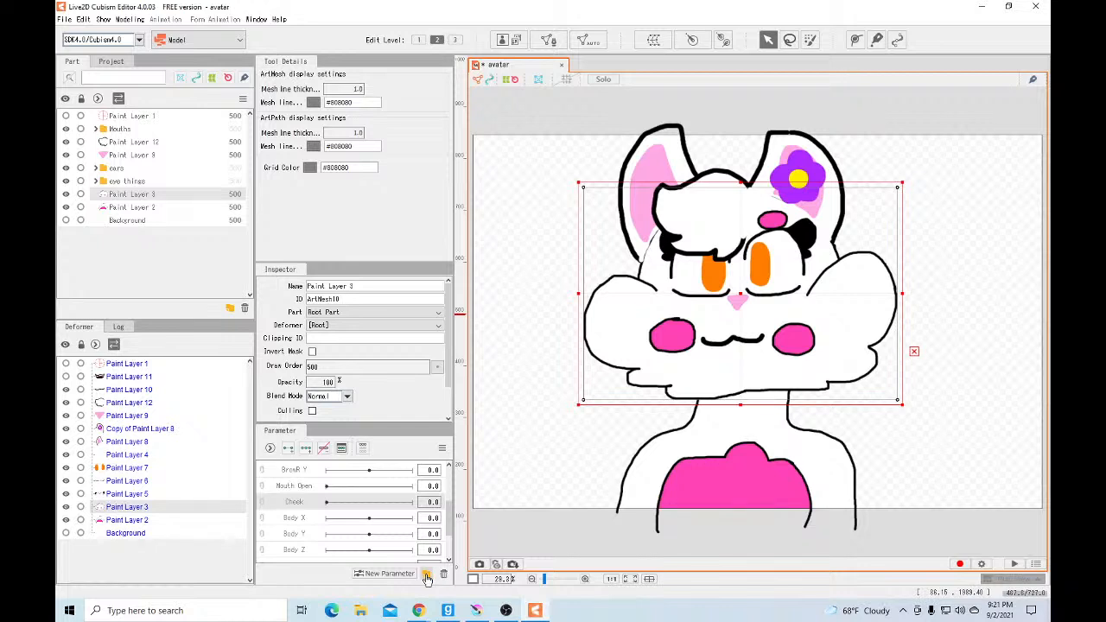
left_click(426, 576)
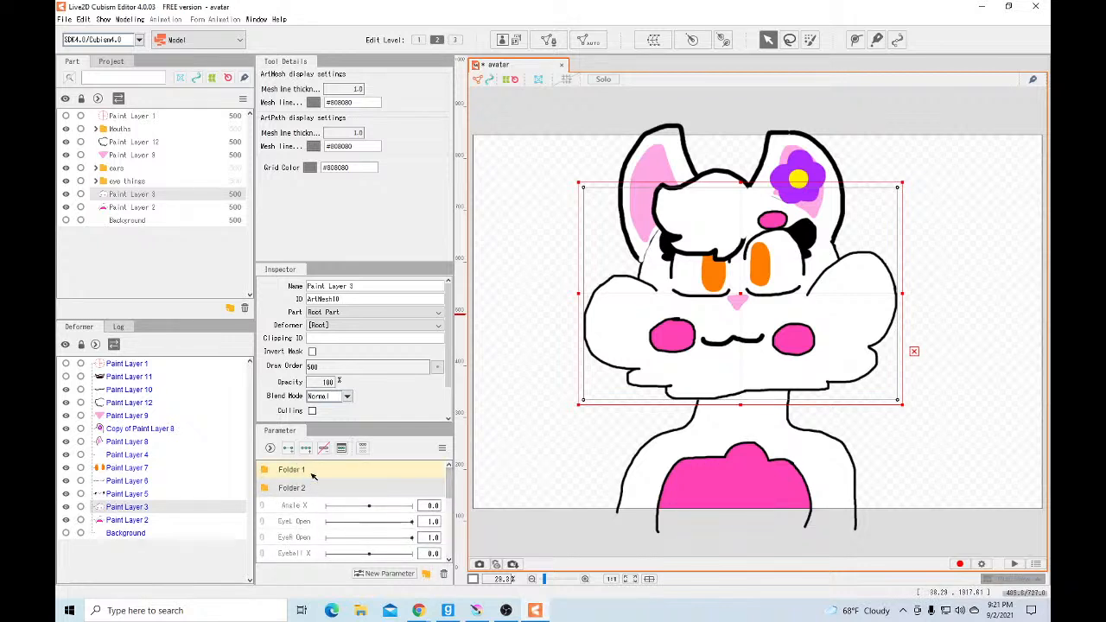
left_click(84, 19)
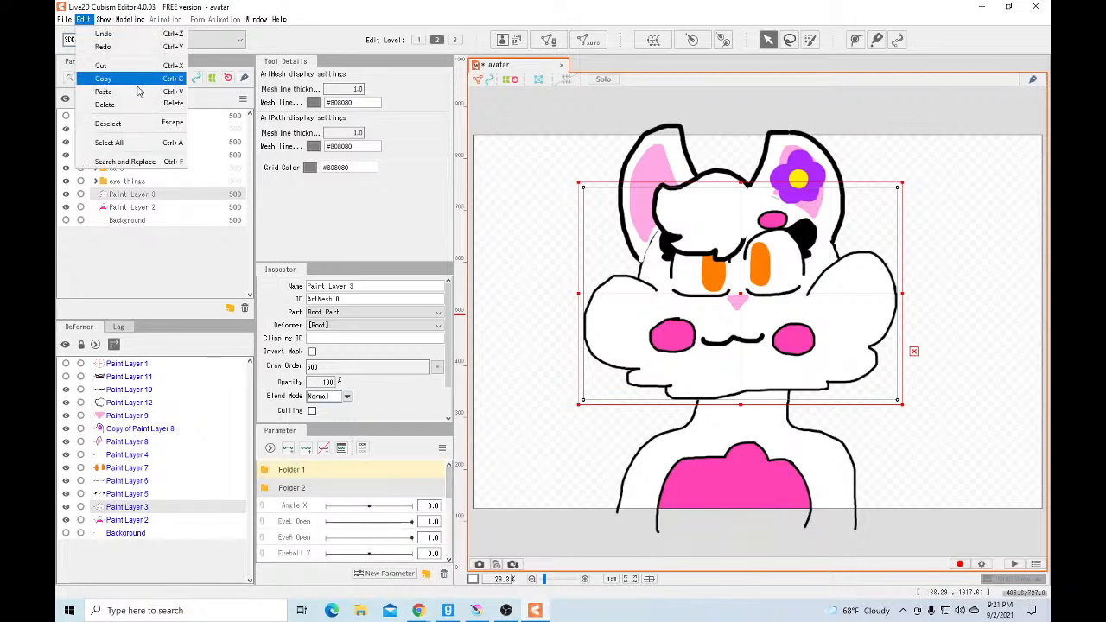
left_click(130, 33)
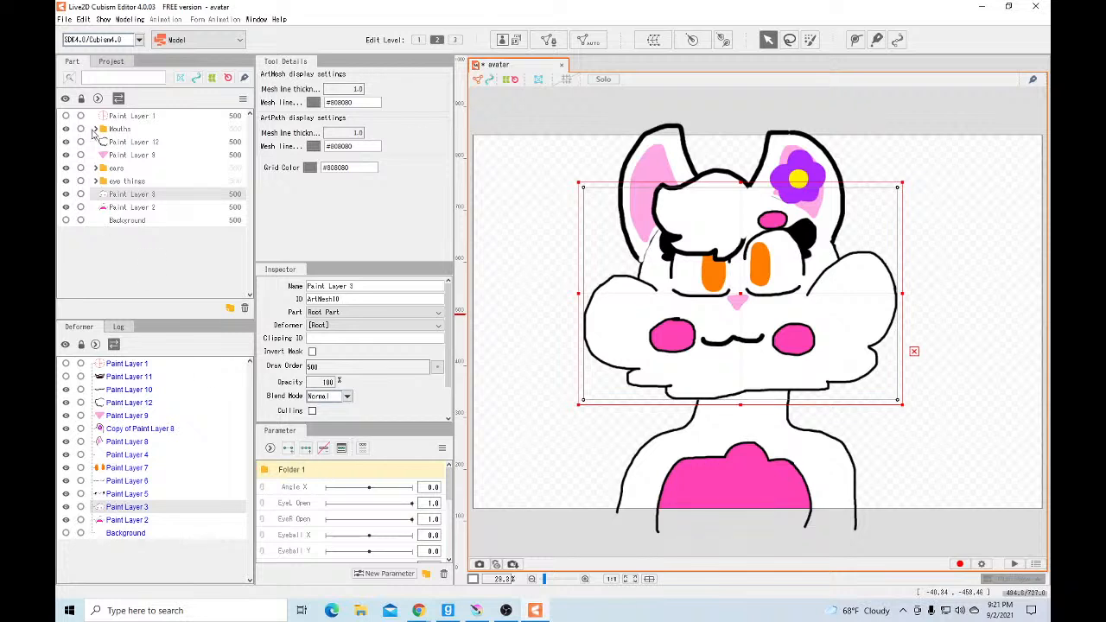
left_click(85, 21)
left_click(104, 35)
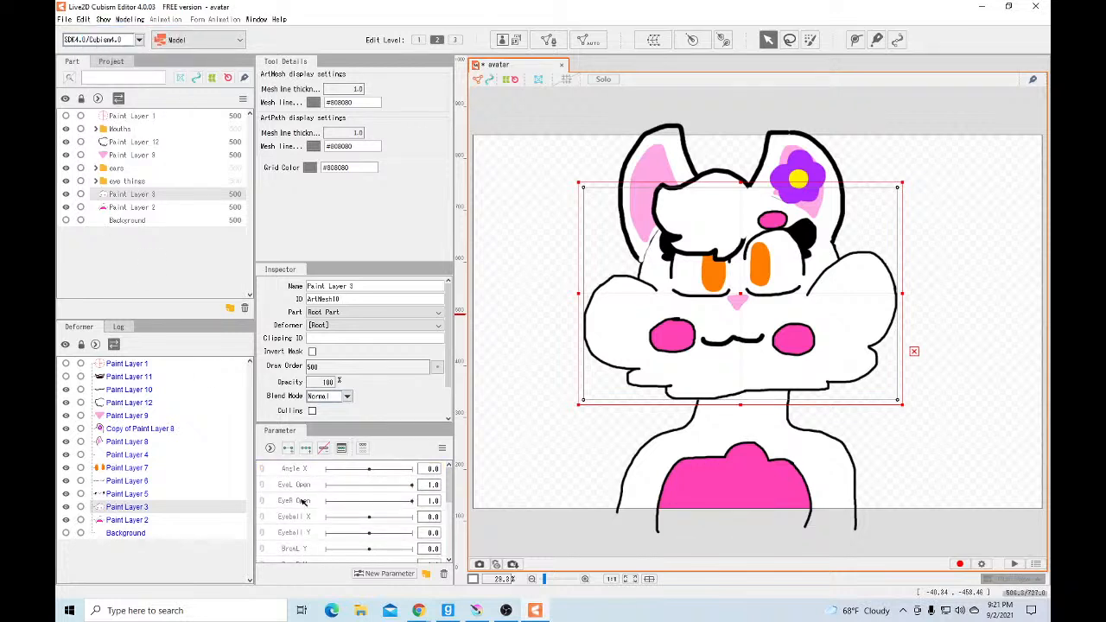
Delete the Cheek parameter from the model
scroll(316, 547, "down", 1)
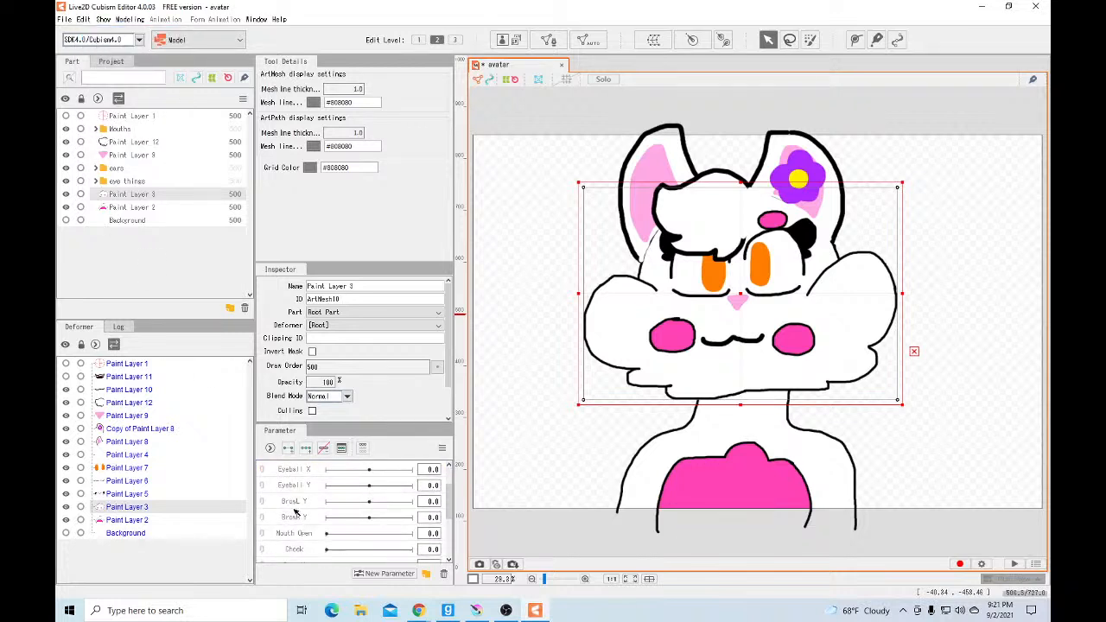
left_click(300, 551)
left_click(443, 574)
left_click(525, 318)
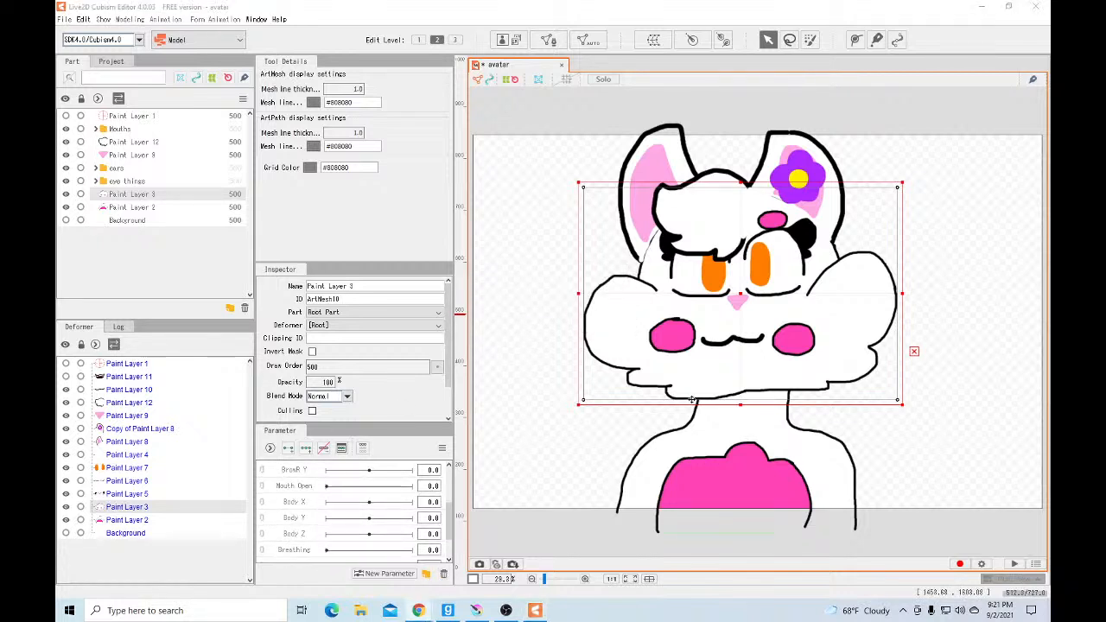
Delete the Body X, Body Y and Body Z parameters from the model
left_click(298, 503)
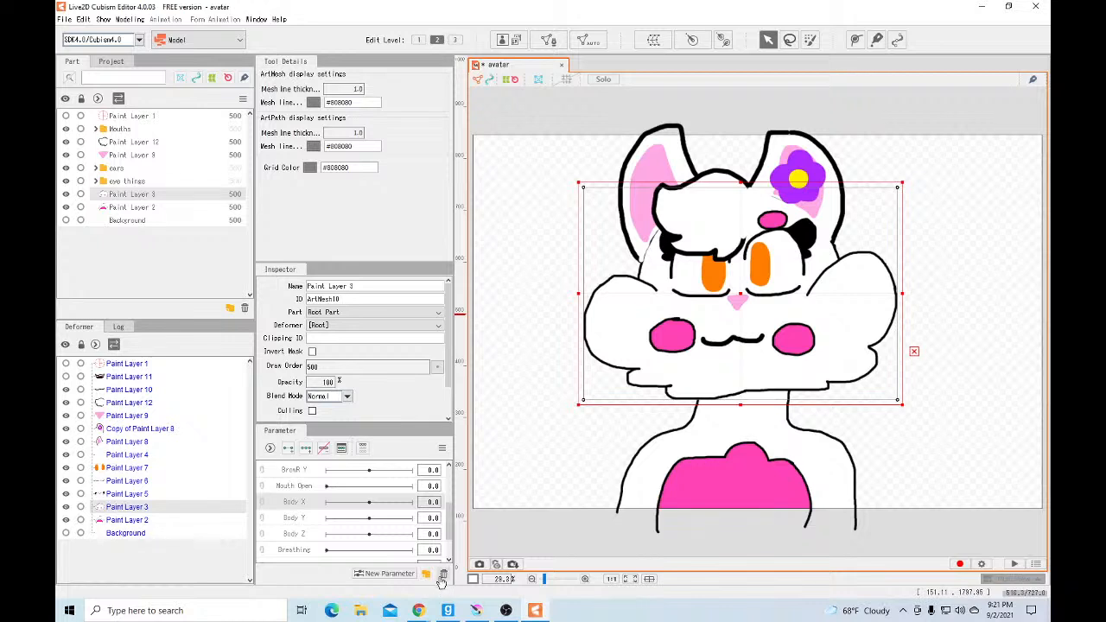
left_click(443, 573)
left_click(525, 318)
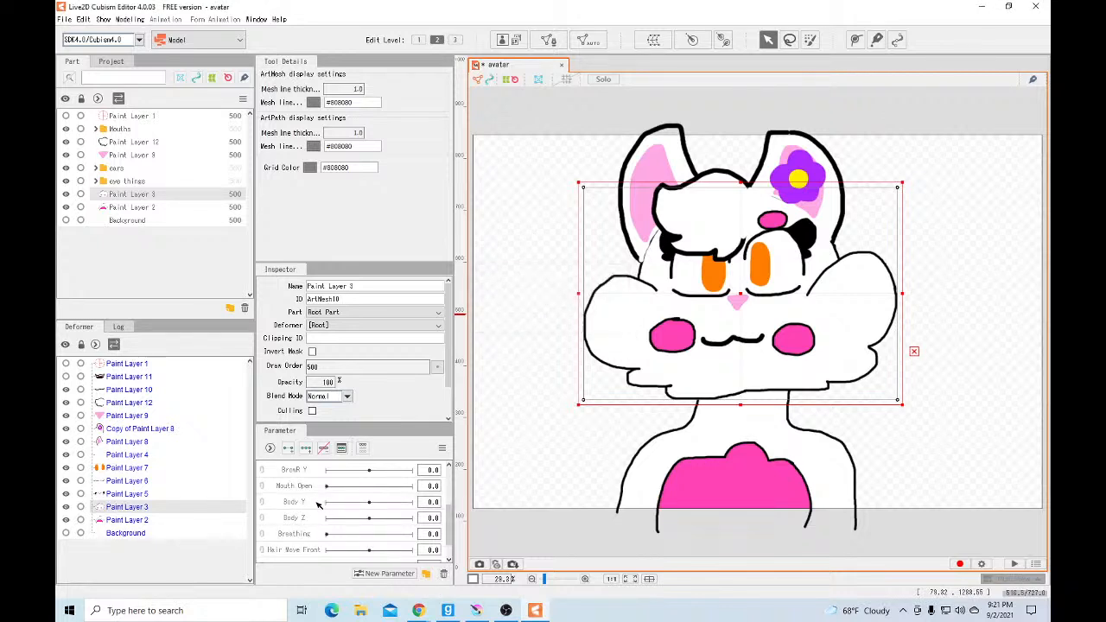
left_click(443, 573)
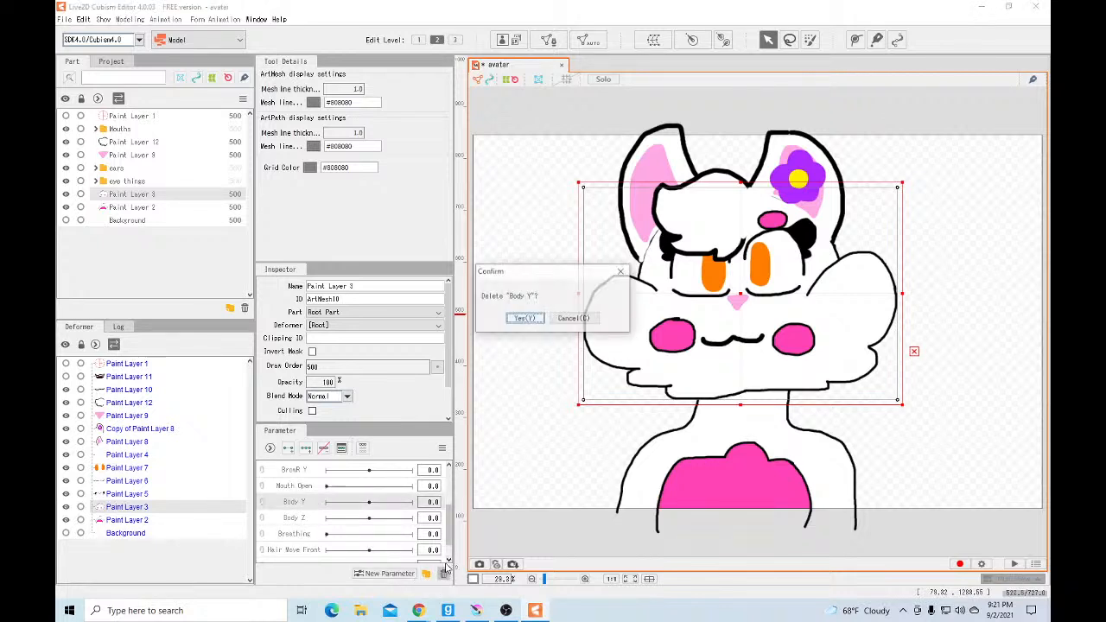
left_click(525, 320)
left_click(298, 503)
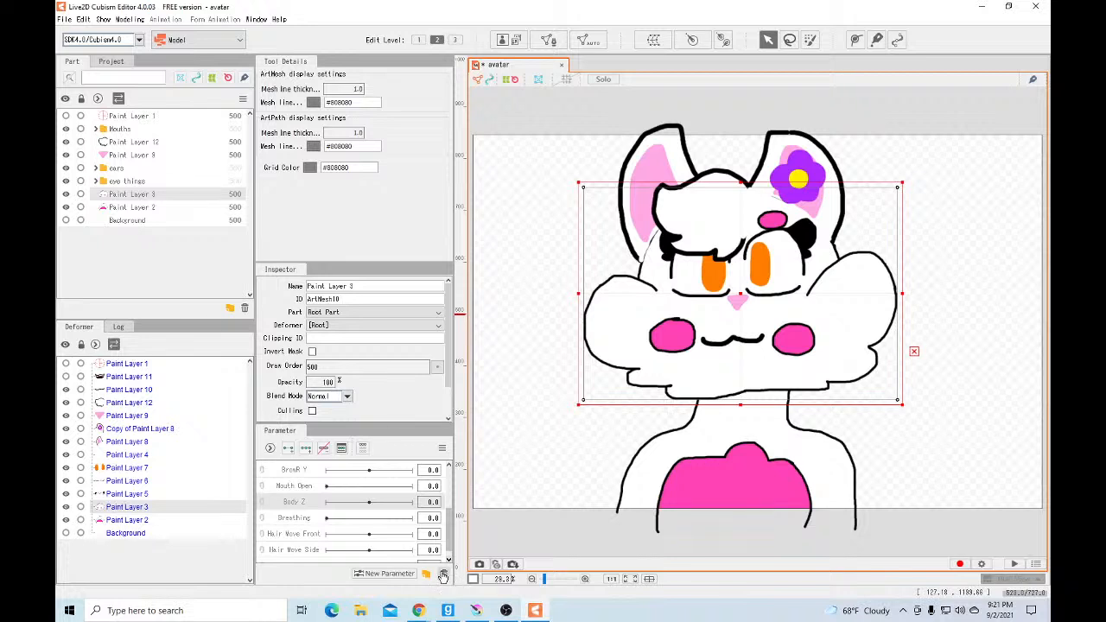
left_click(443, 573)
left_click(516, 319)
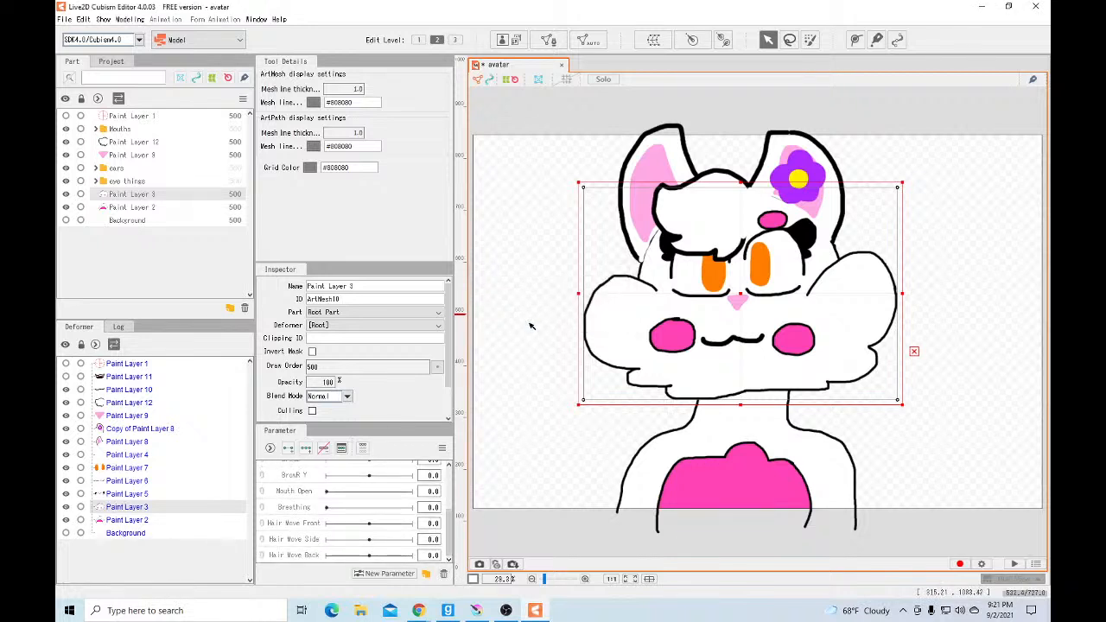
scroll(331, 521, "up", 5)
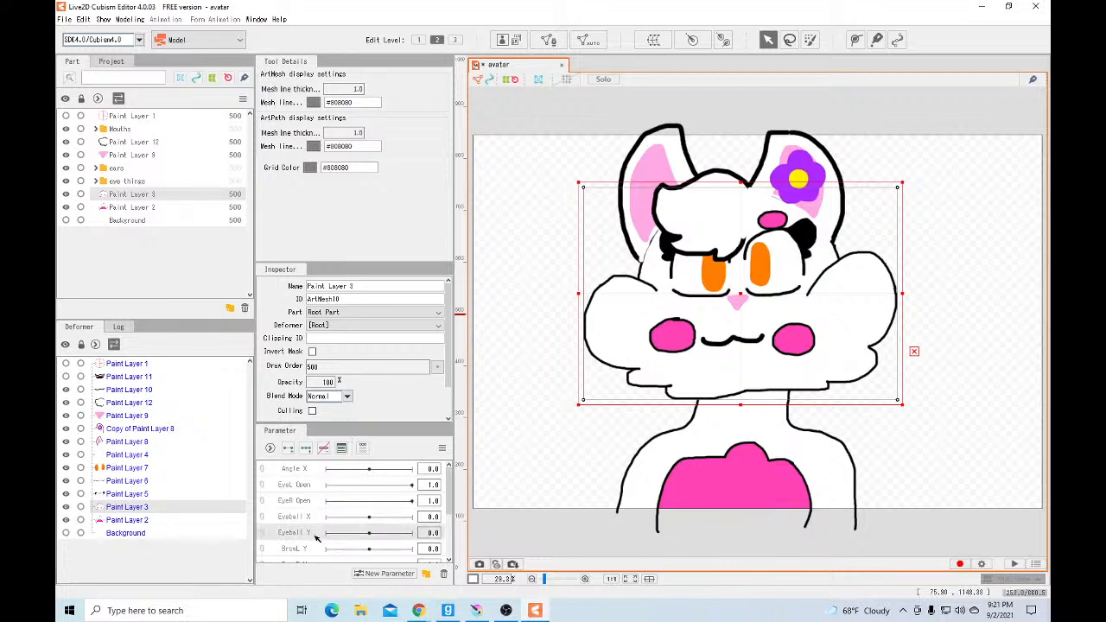
scroll(317, 539, "down", 1)
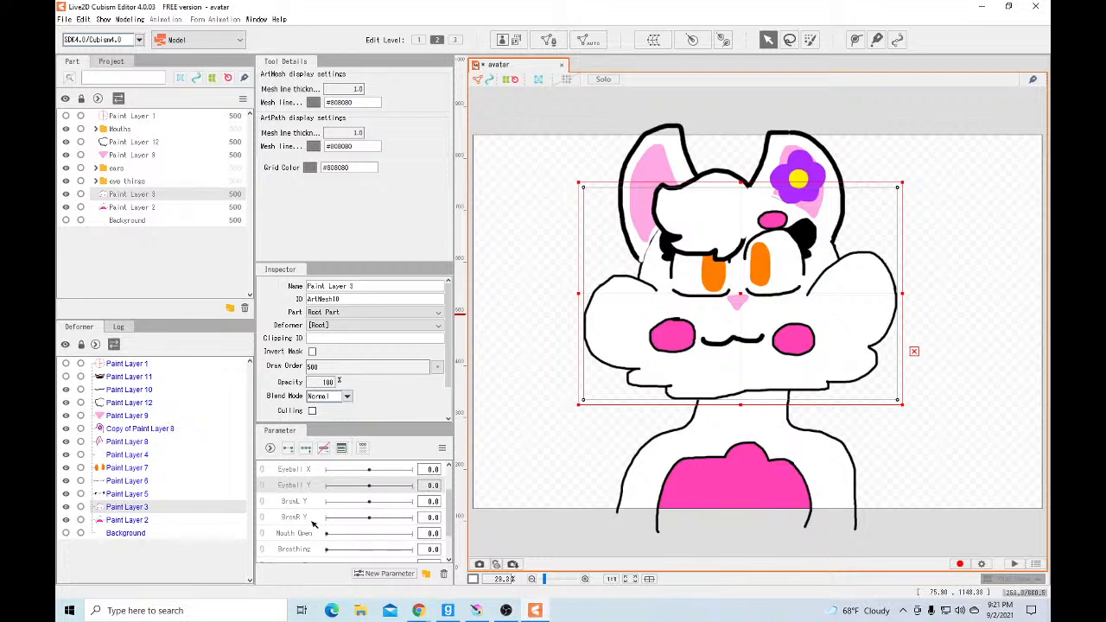
scroll(314, 524, "down", 1)
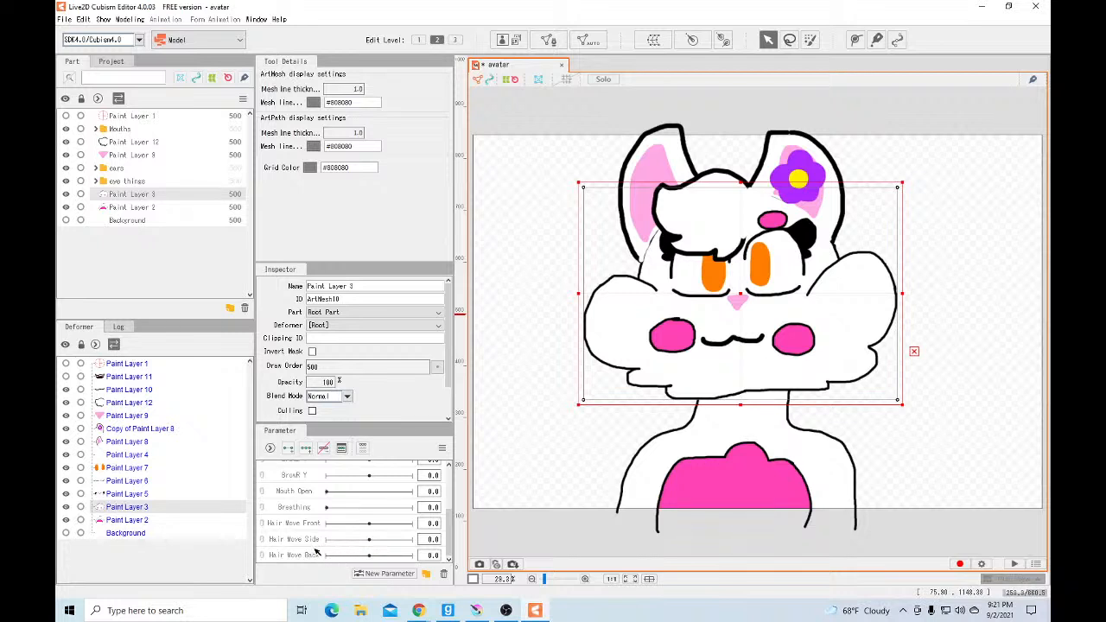
scroll(317, 550, "up", 3)
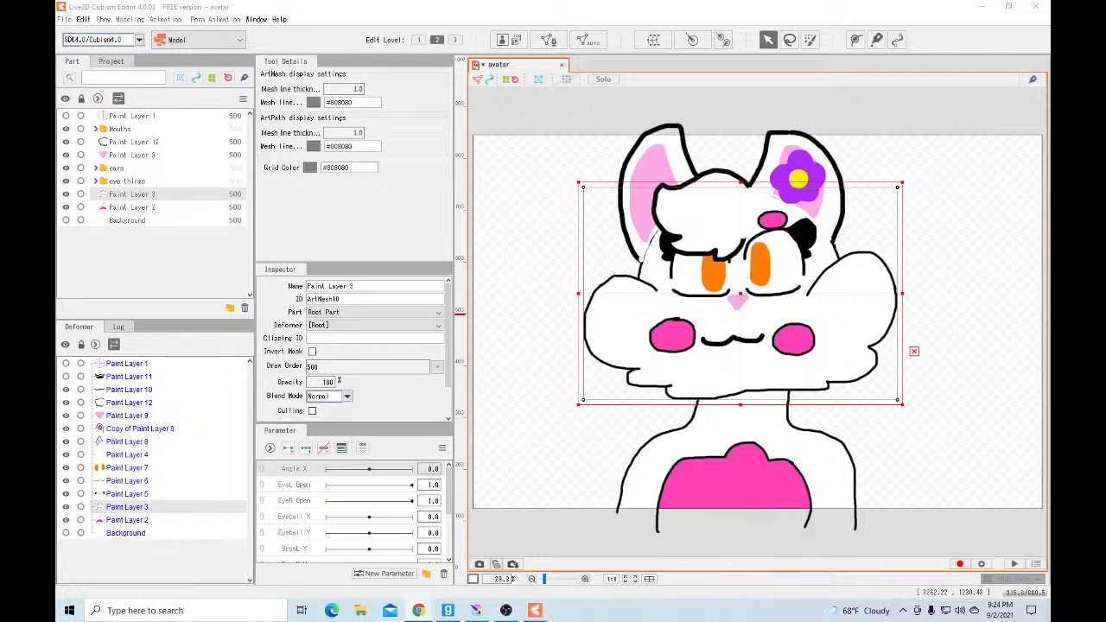
Open the Automatic Mesh generator for the selected Paint Layer 3
left_click(588, 40)
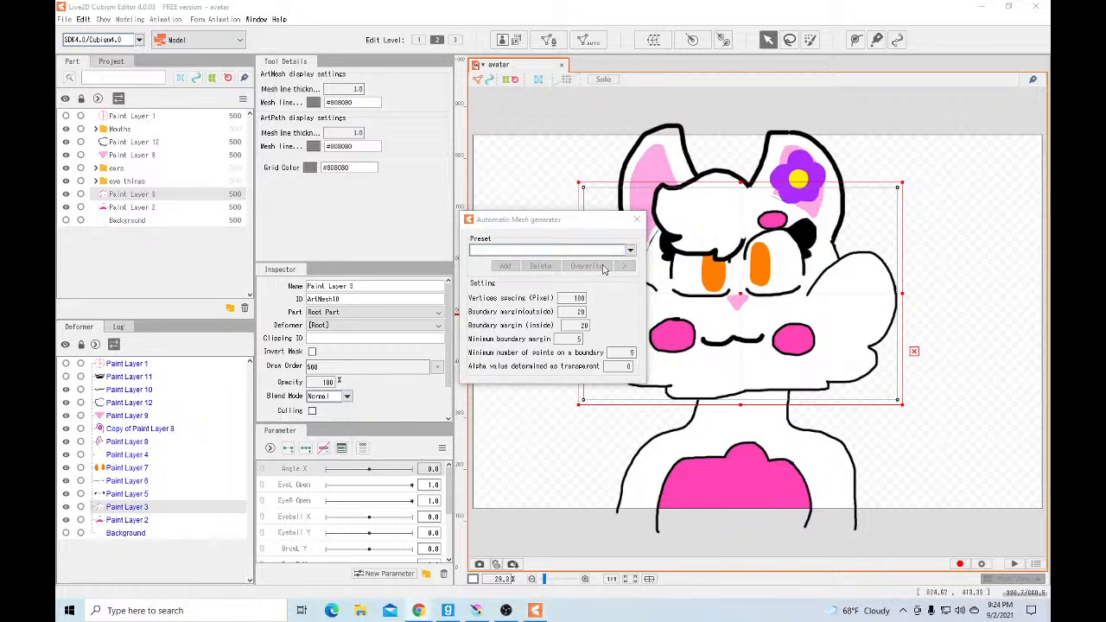
Generate automatic meshes with the Standard preset for the head on Paint Layer 3 and the body on Paint Layer 2
left_click(631, 251)
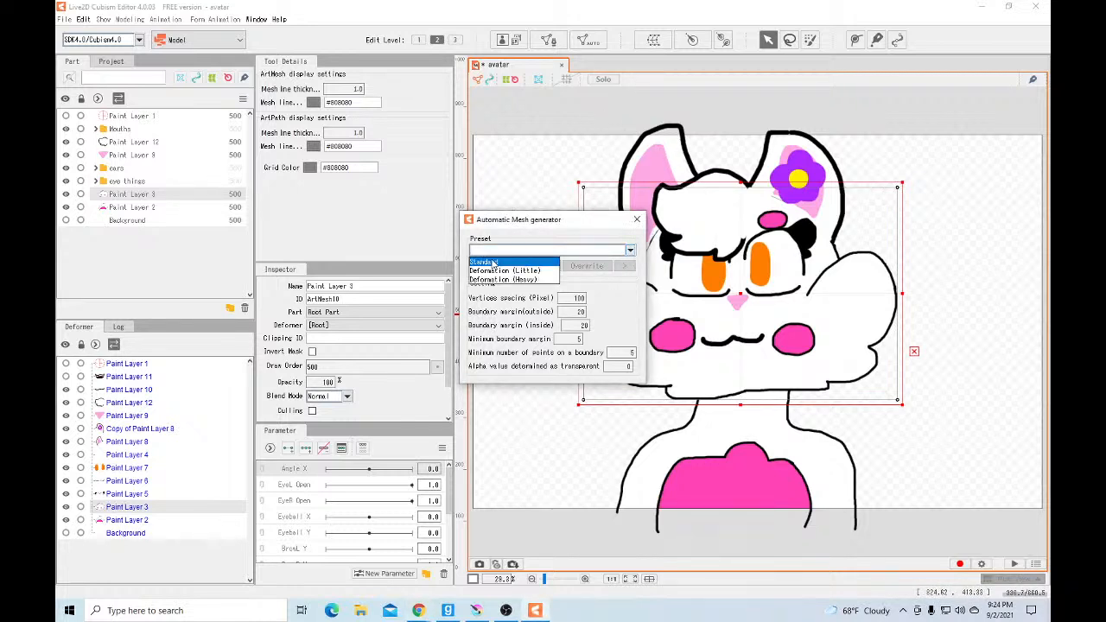
left_click(498, 262)
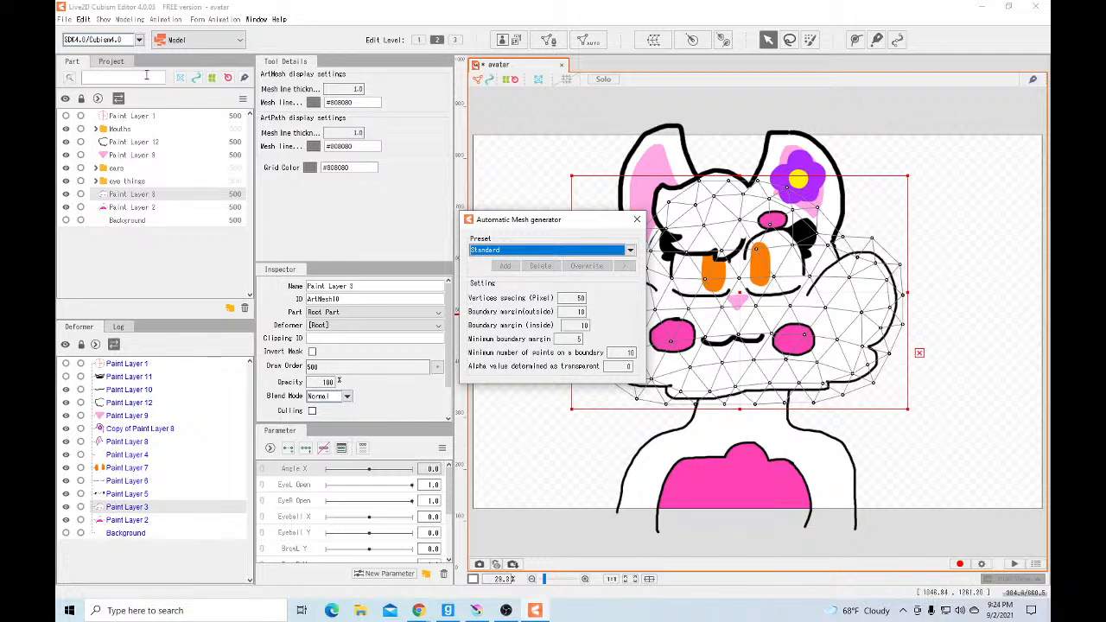
left_click(145, 207)
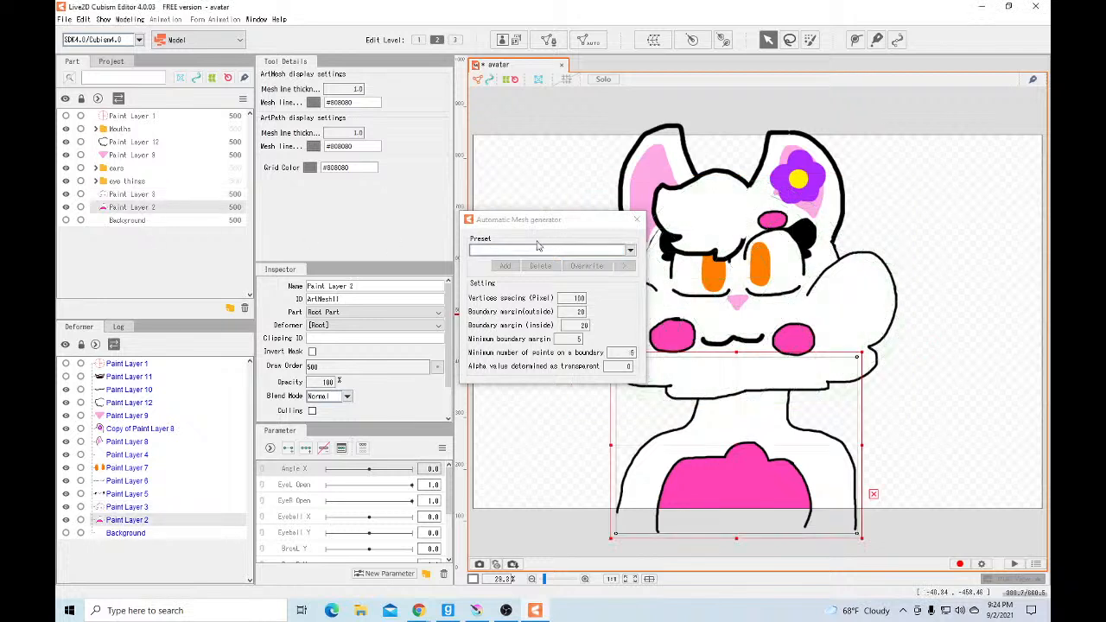
left_click(631, 250)
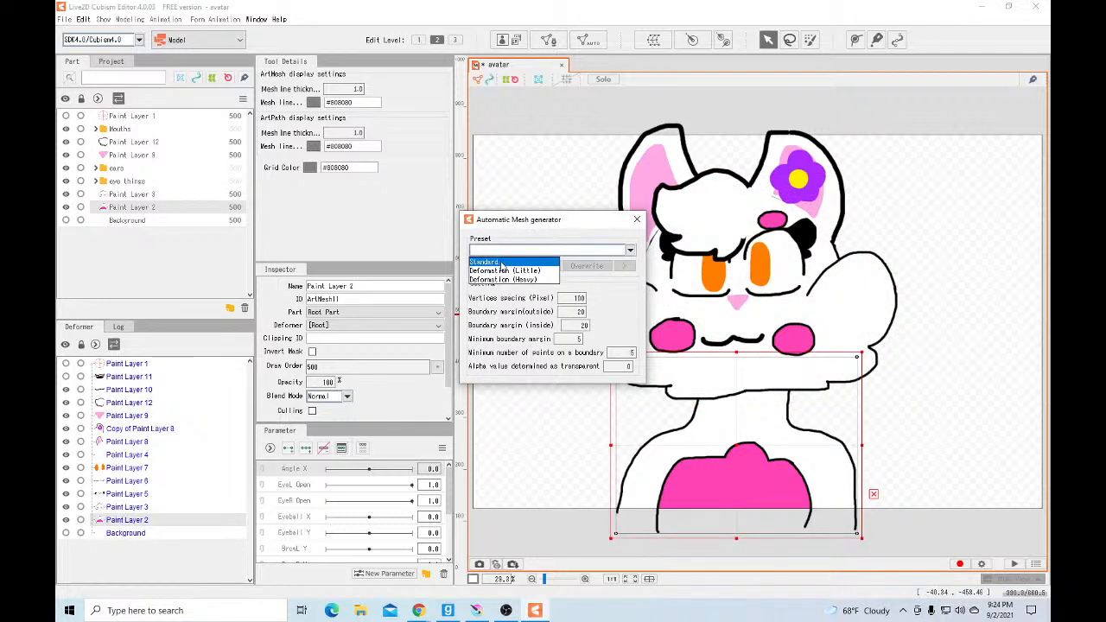
left_click(501, 261)
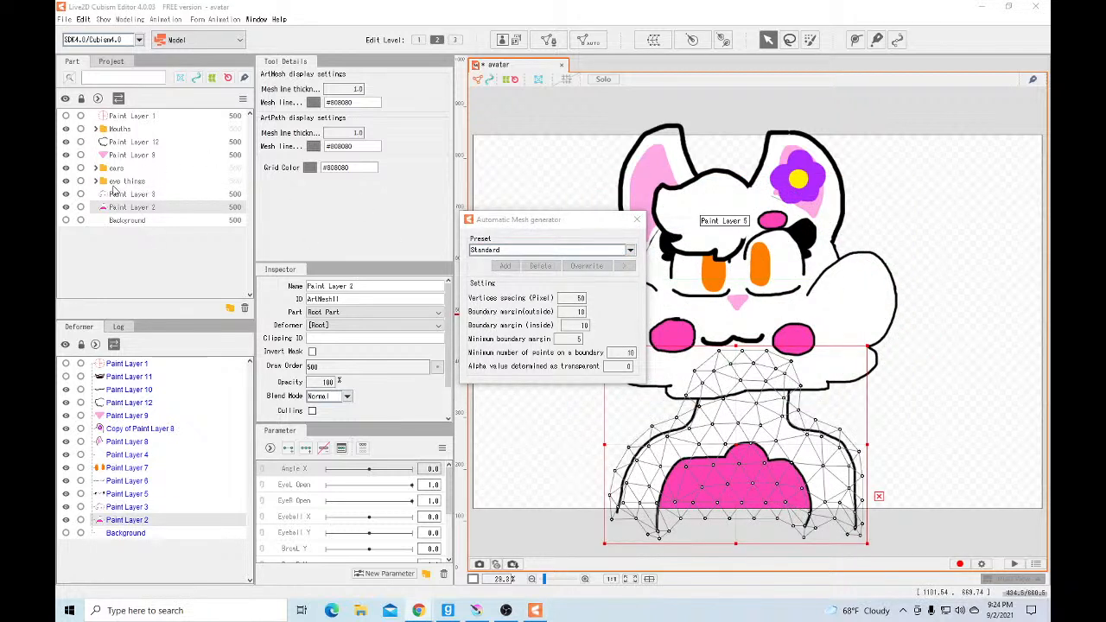
Generate Standard-preset meshes for Paint Layer 7, Paint Layer 6 and Paint Layer 4 in the eye things folder
left_click(96, 181)
left_click(149, 194)
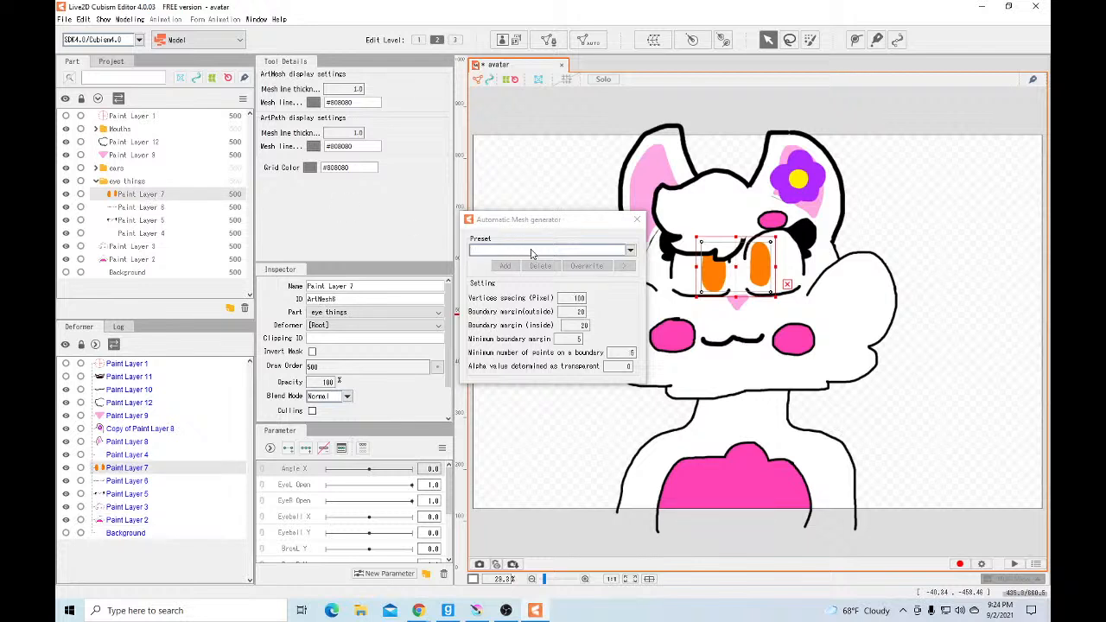
left_click(632, 252)
left_click(482, 263)
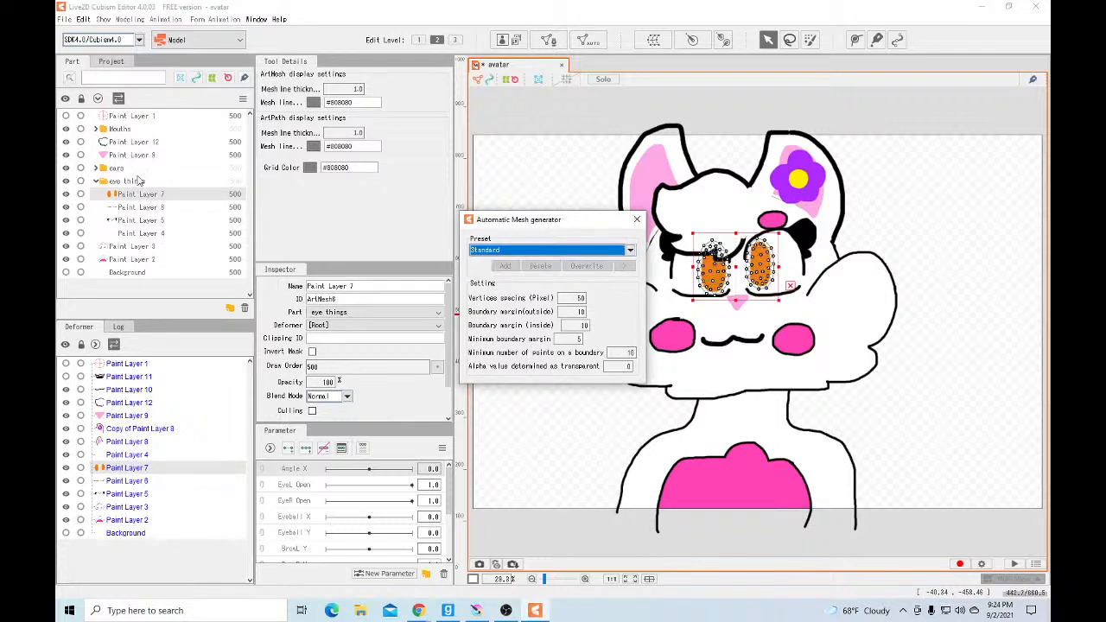
left_click(141, 208)
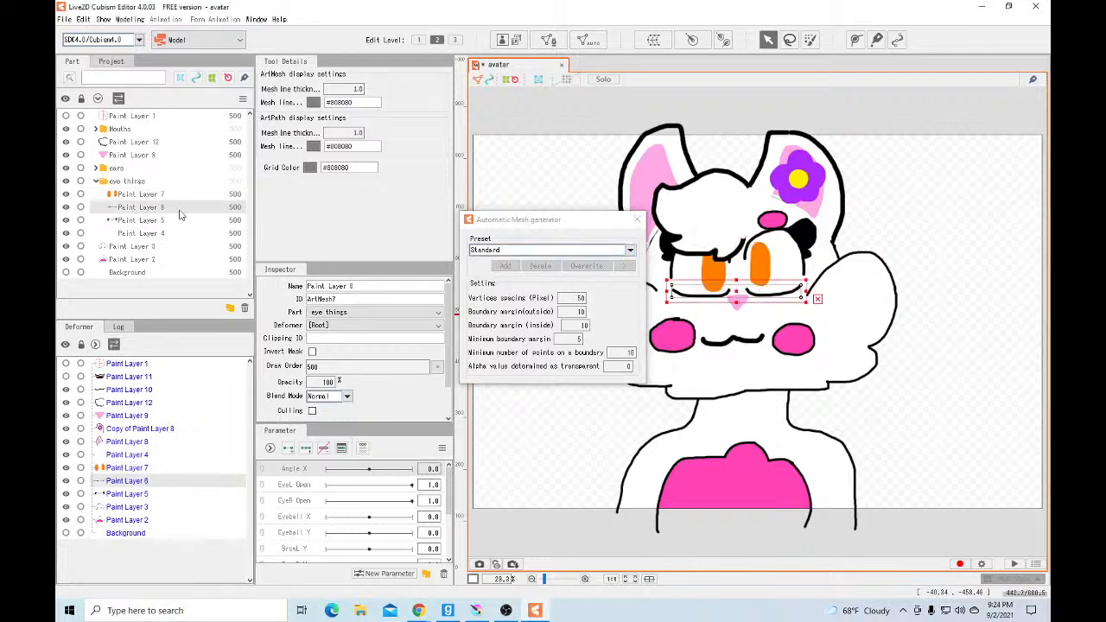
left_click(631, 251)
left_click(502, 263)
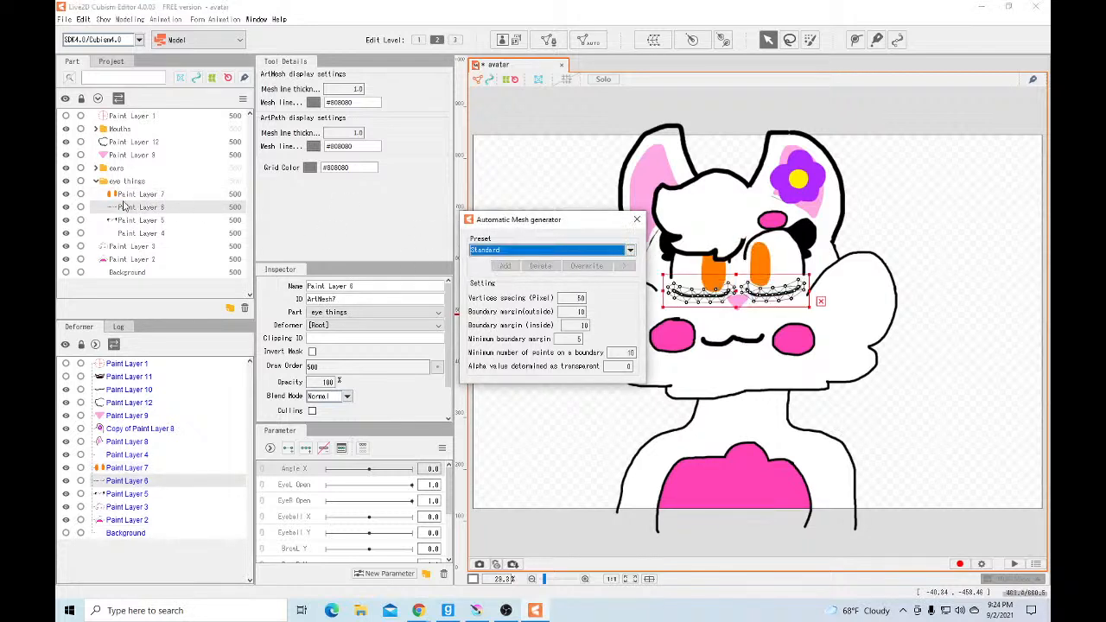
left_click(158, 233)
left_click(631, 252)
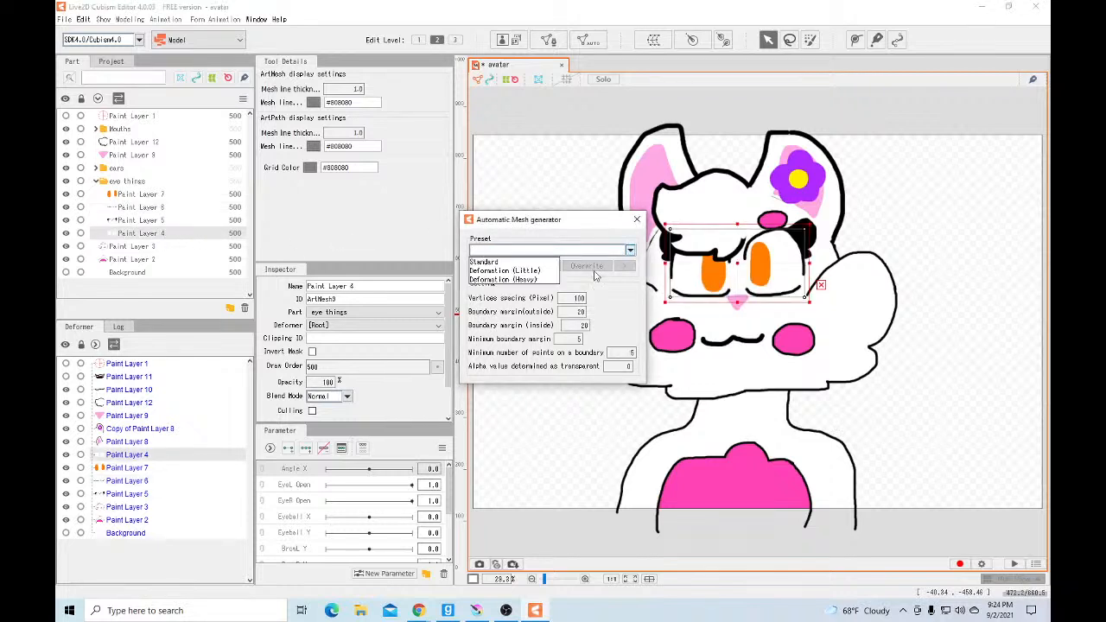
left_click(489, 262)
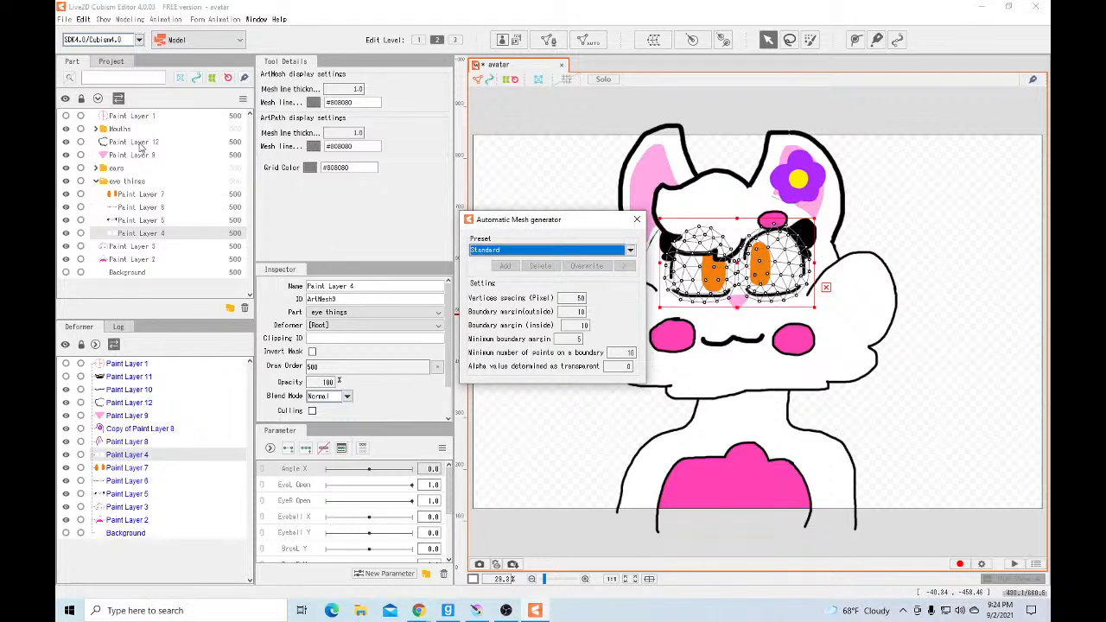
Generate Standard-preset meshes for the nose on Paint Layer 9 and the hair tuft on Paint Layer 12
left_click(96, 182)
left_click(95, 167)
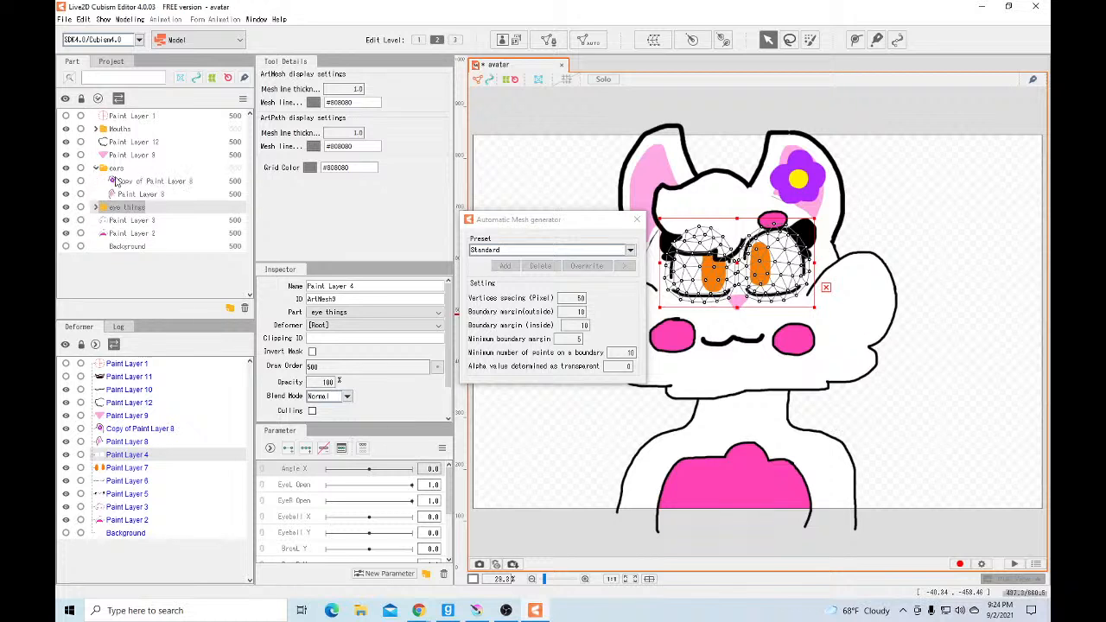
left_click(96, 167)
left_click(110, 155)
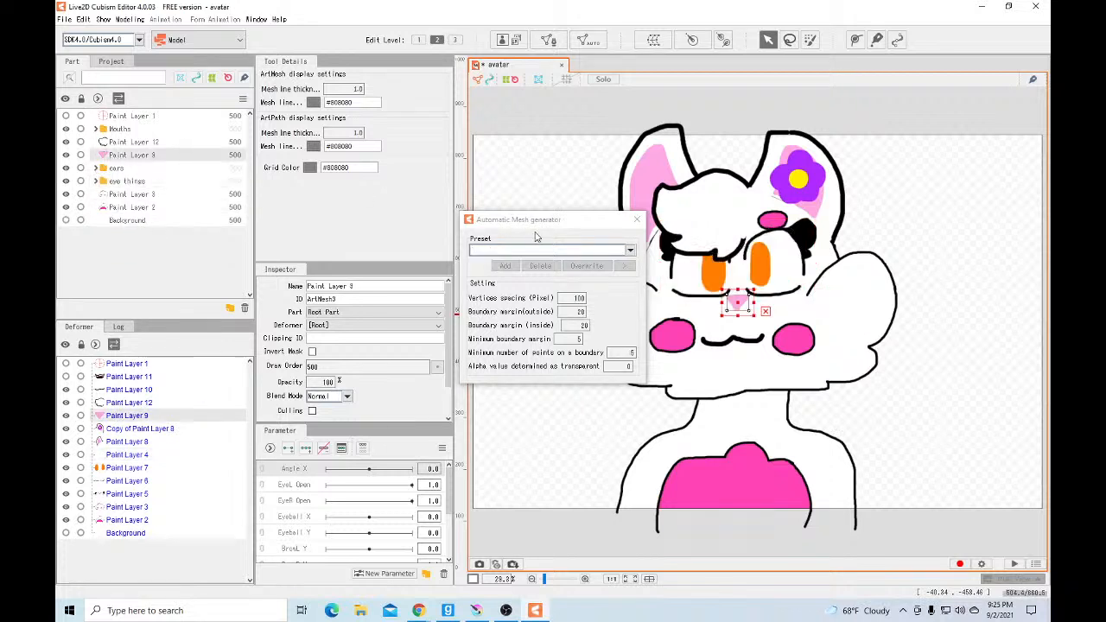
left_click(630, 250)
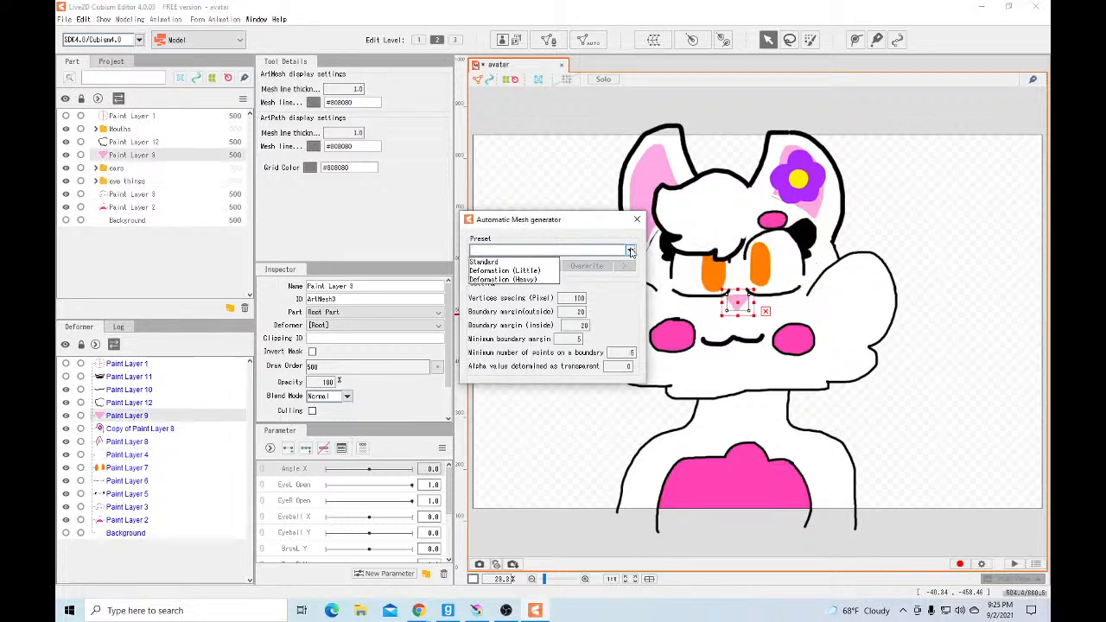
left_click(521, 271)
left_click(187, 142)
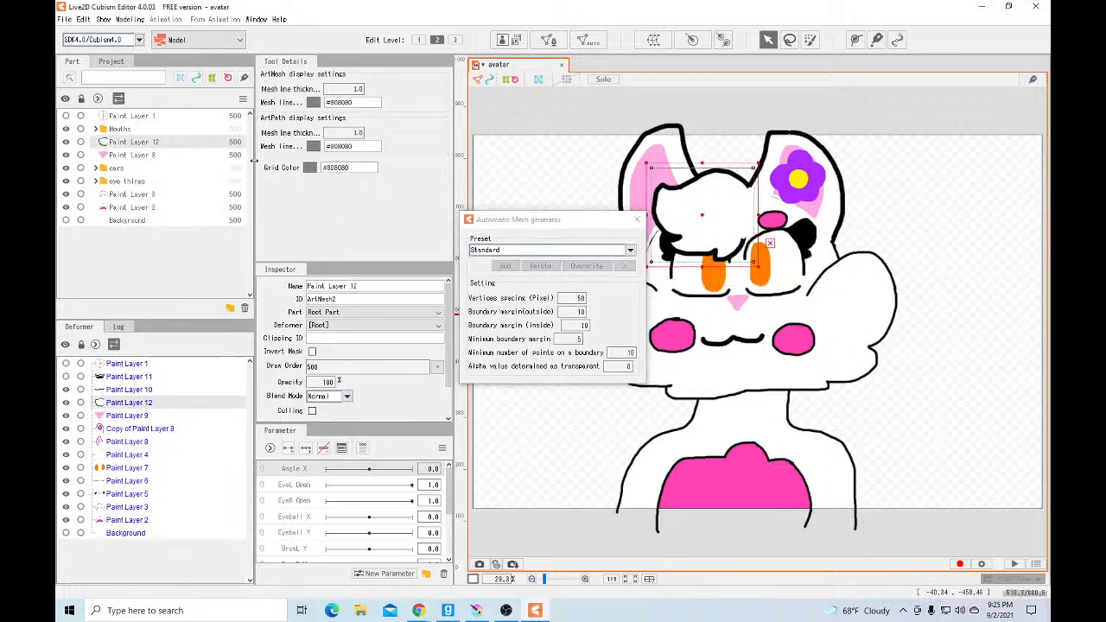
left_click(630, 250)
left_click(519, 258)
left_click(164, 138)
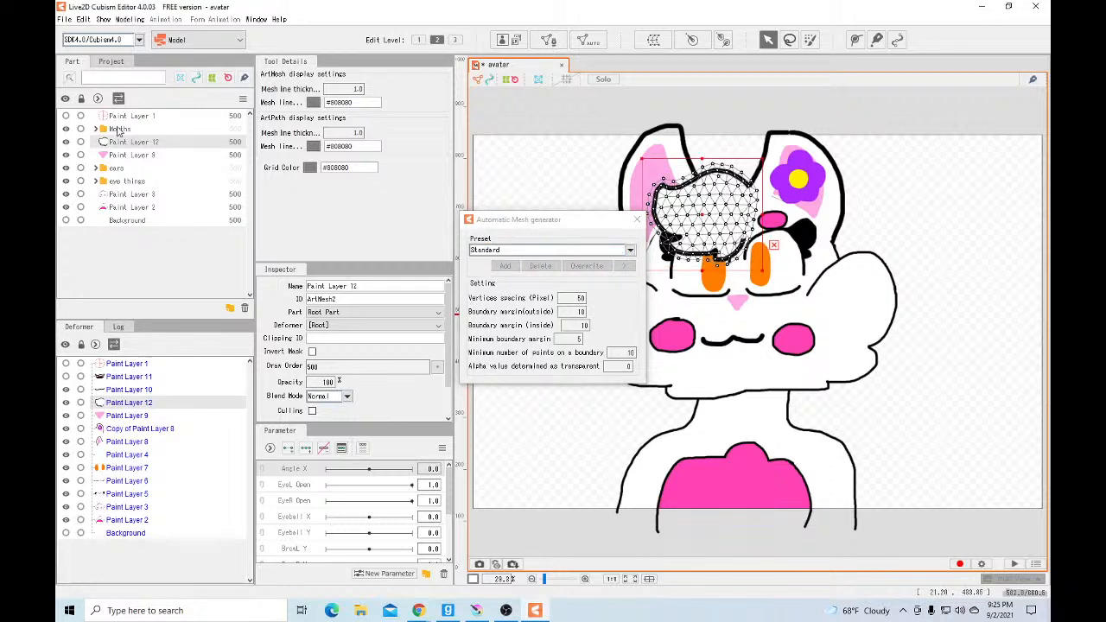
Generate Standard-preset meshes for Paint Layer 11 and Paint Layer 10 in the Mouths folder
left_click(97, 129)
left_click(119, 144)
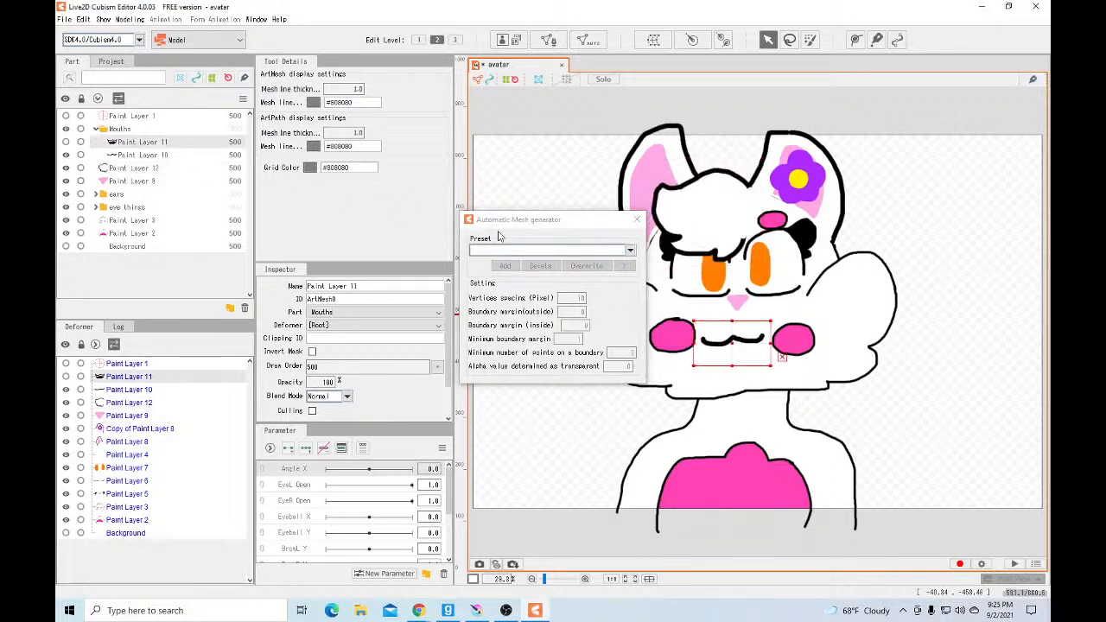
left_click(630, 253)
left_click(135, 155)
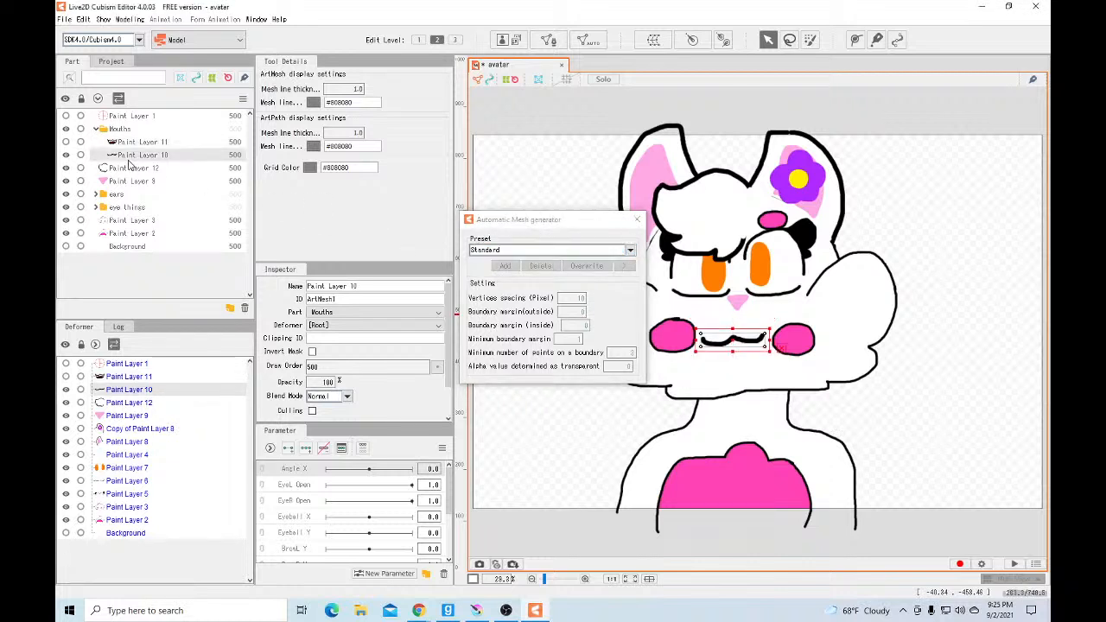
left_click(630, 250)
left_click(502, 265)
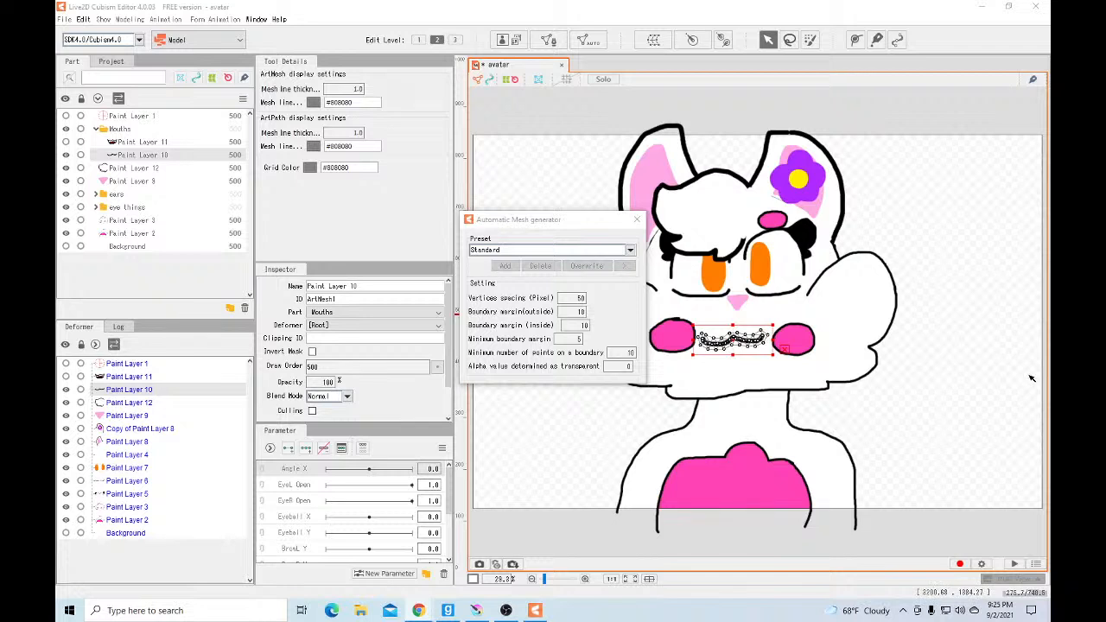
Generate a mesh with the Deformation (Heavy) preset for the eyelashes on Paint Layer 5 and close the mesh generator
left_click(96, 208)
left_click(132, 250)
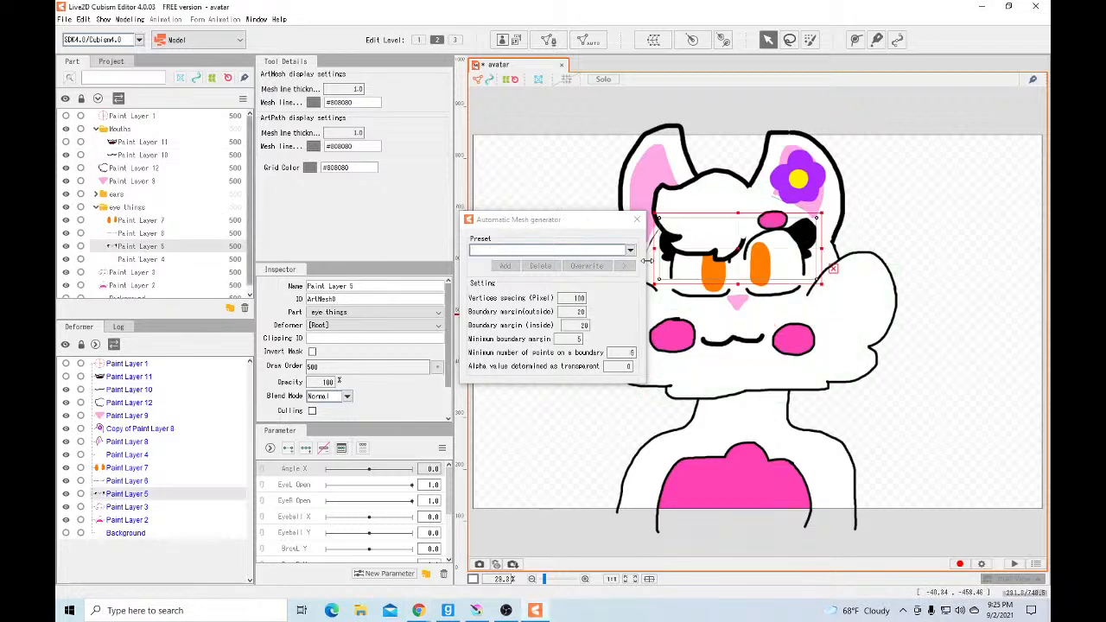
left_click(519, 250)
left_click(521, 281)
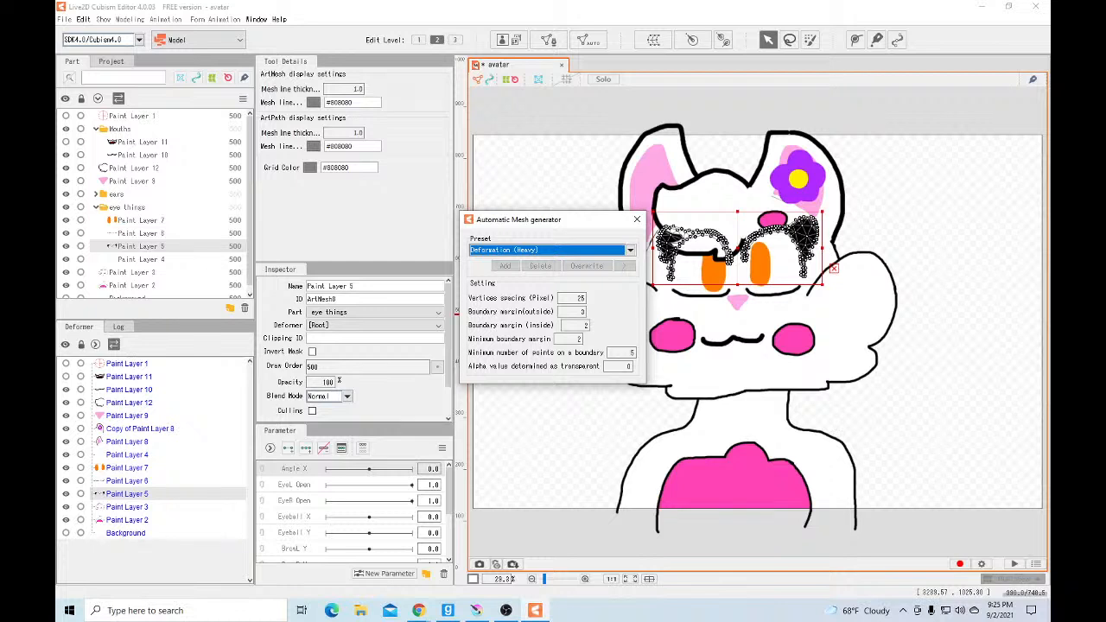
left_click(638, 222)
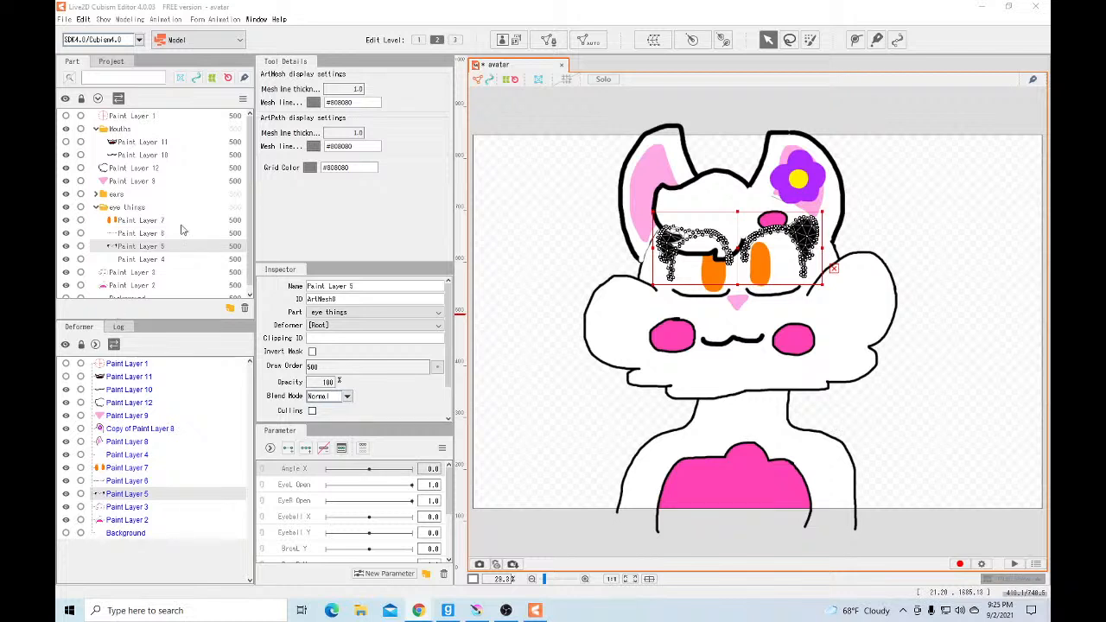
left_click(132, 274)
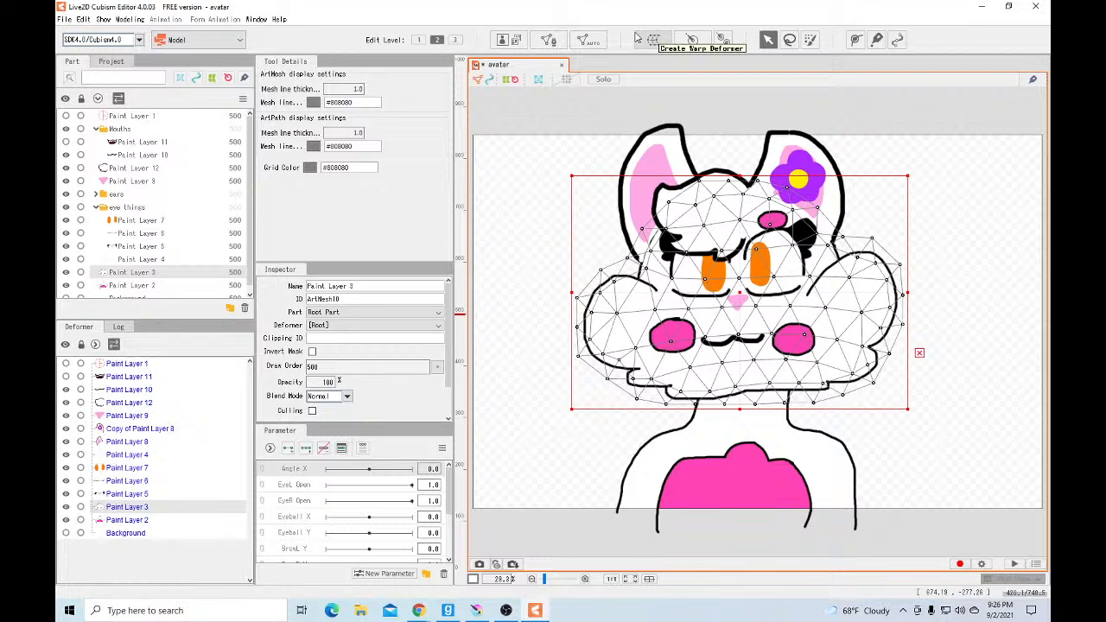
left_click(650, 38)
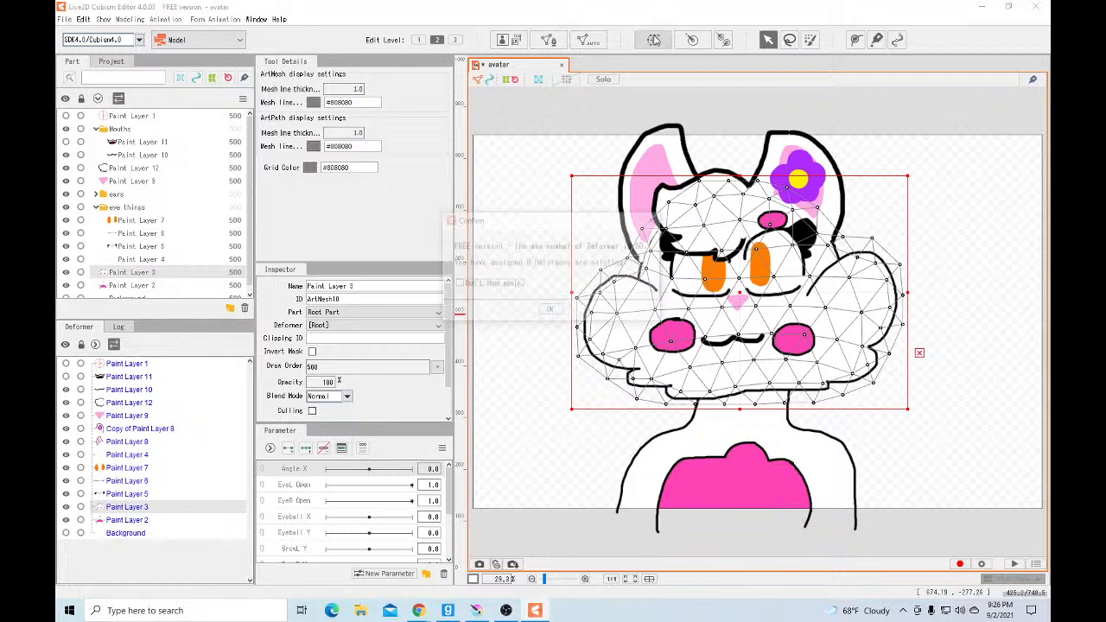
left_click(550, 311)
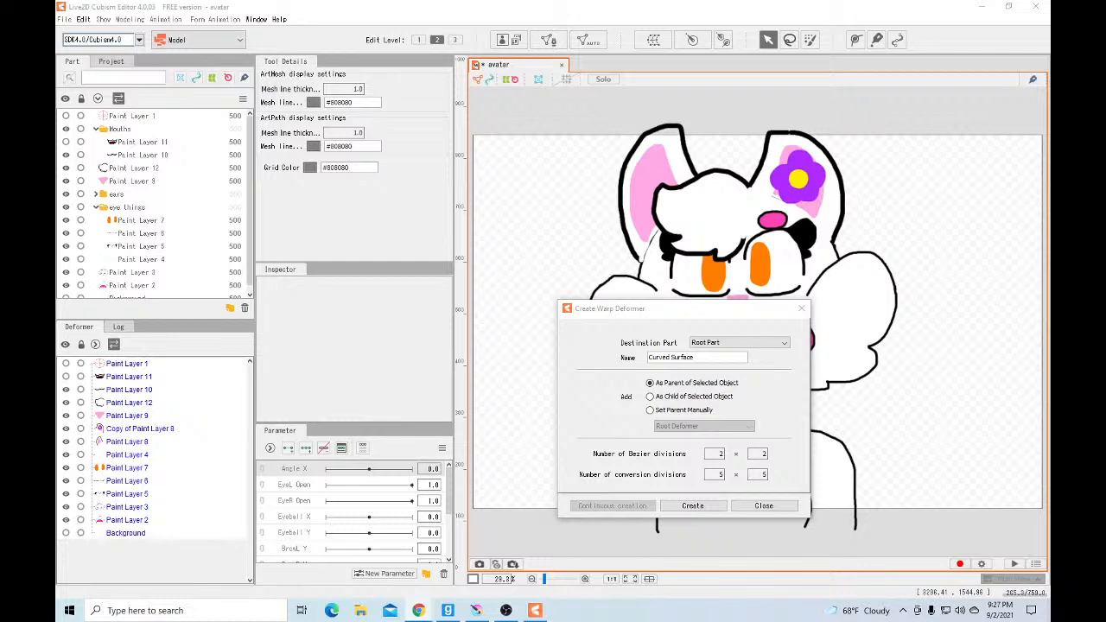
left_click(740, 343)
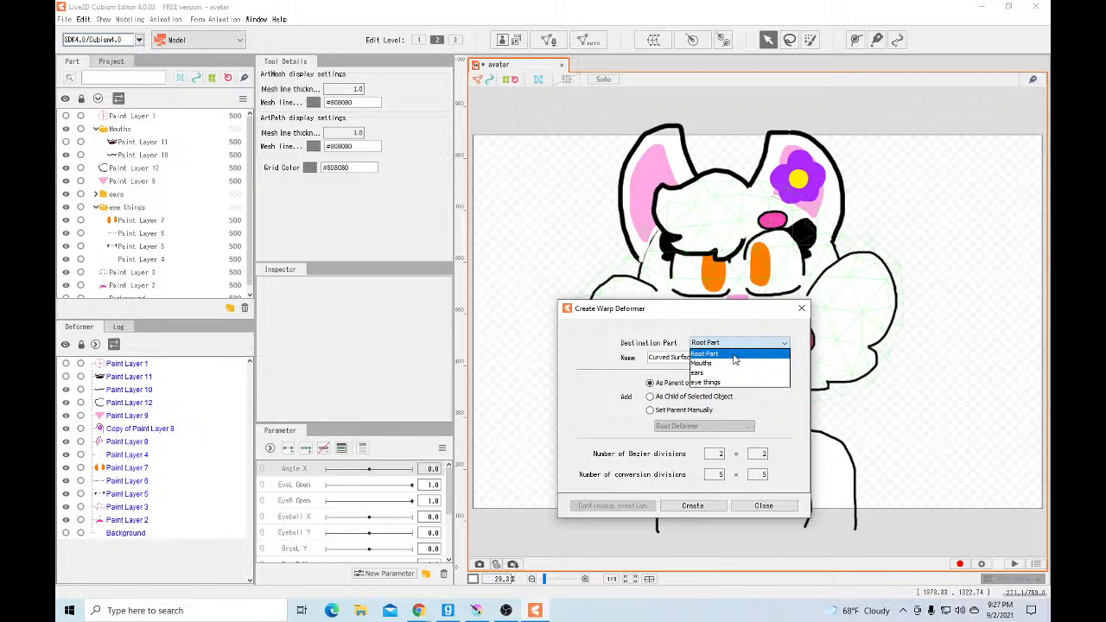
left_click(785, 510)
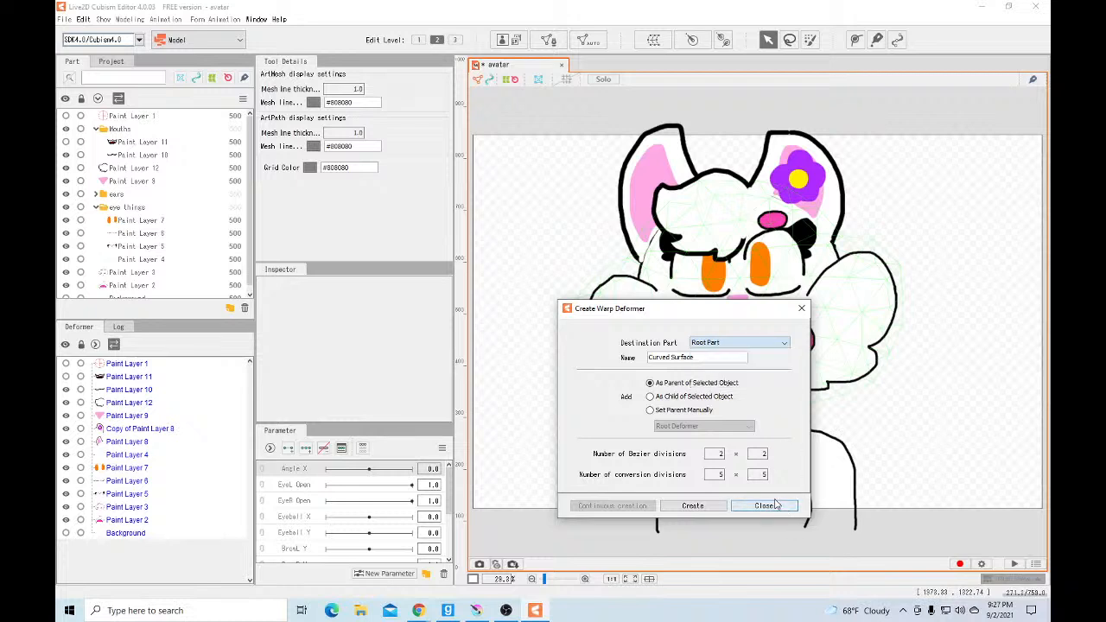
left_click(799, 311)
Create a new part named "body" and move Paint Layer 2 into it
scroll(117, 259, "down", 1)
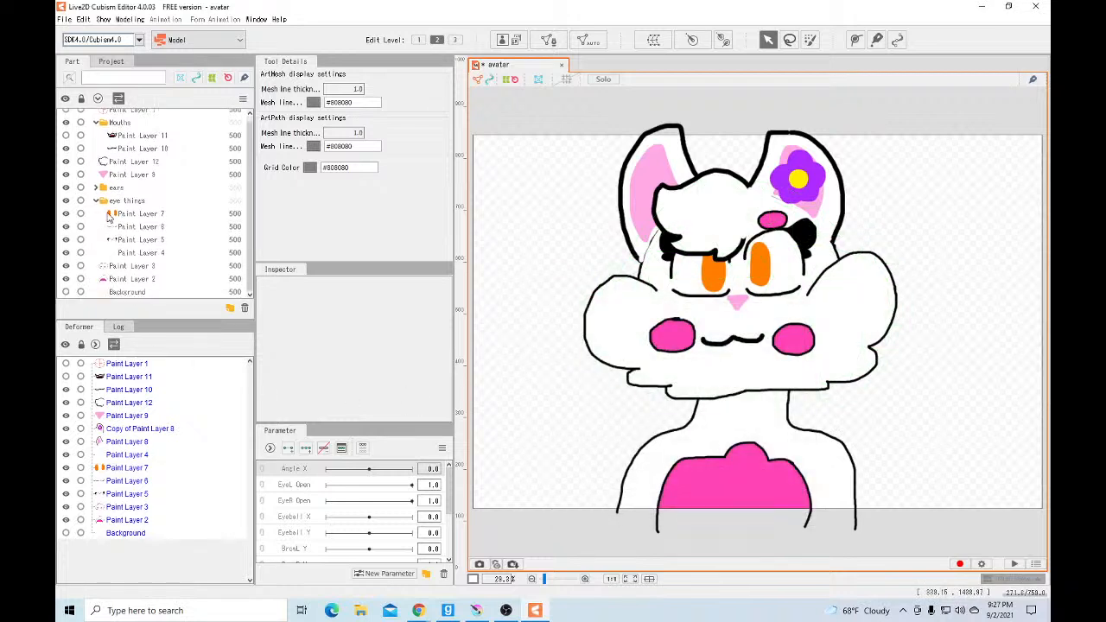
left_click(95, 201)
left_click(118, 234)
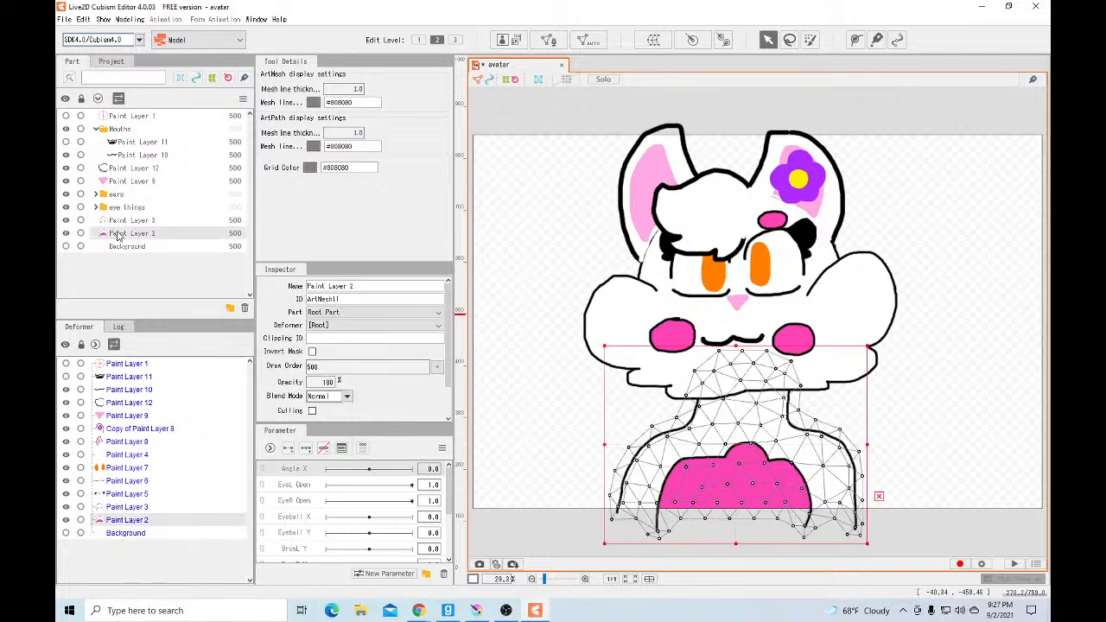
left_click(230, 308)
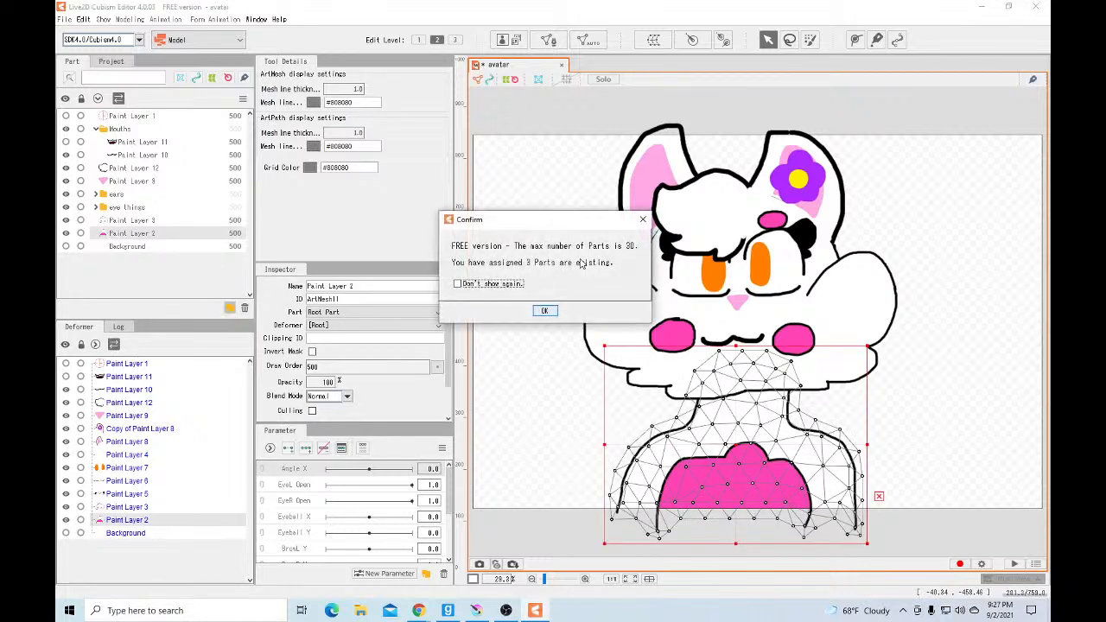
left_click(545, 311)
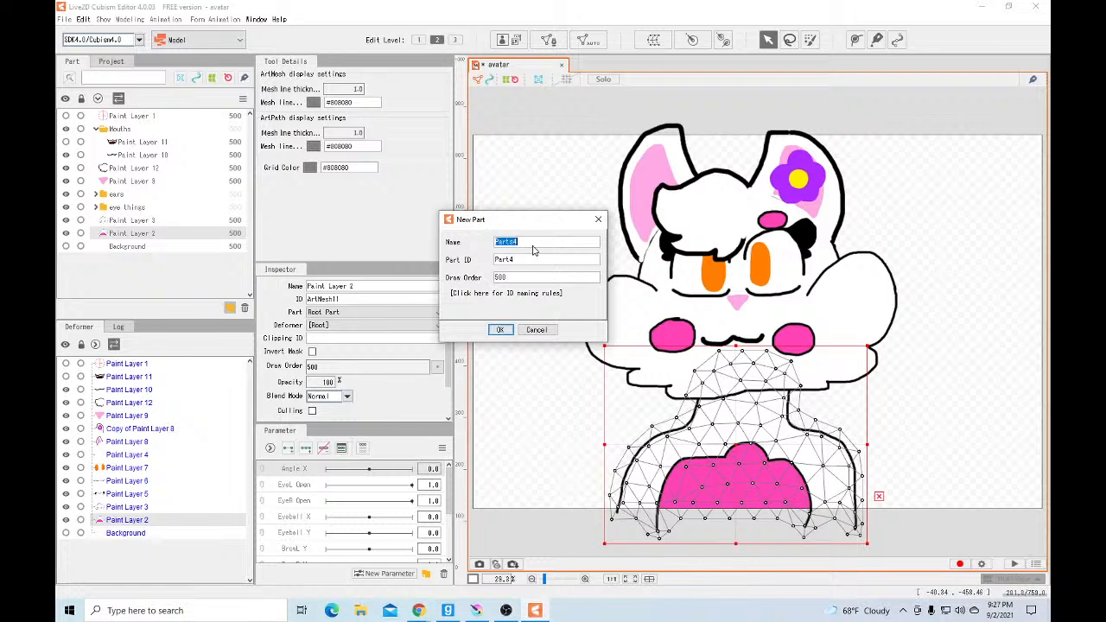
key("BackSpace")
type("body")
left_click(500, 329)
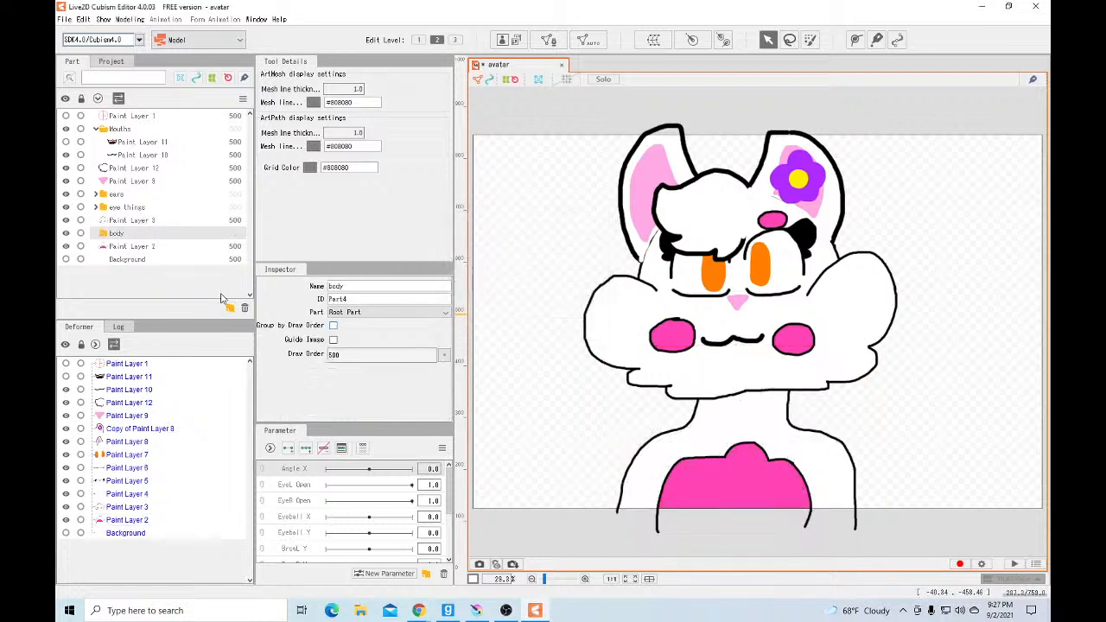
left_click(126, 247)
left_click_drag(125, 247, 121, 233)
Create a new part named "head" and move Paint Layer 3 into it
left_click(142, 221)
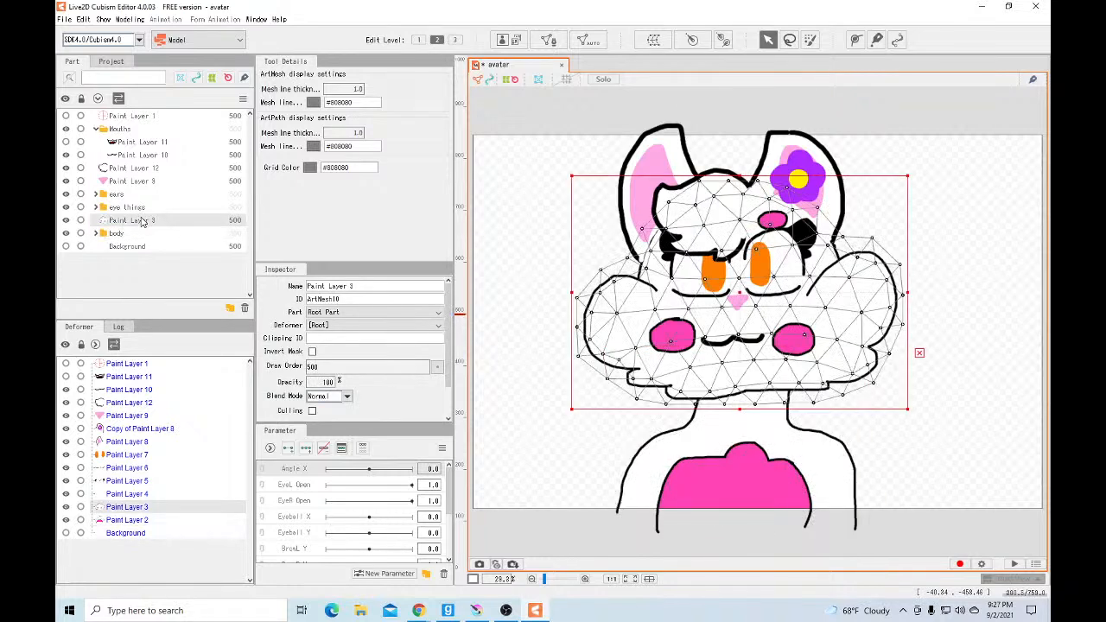
left_click(230, 308)
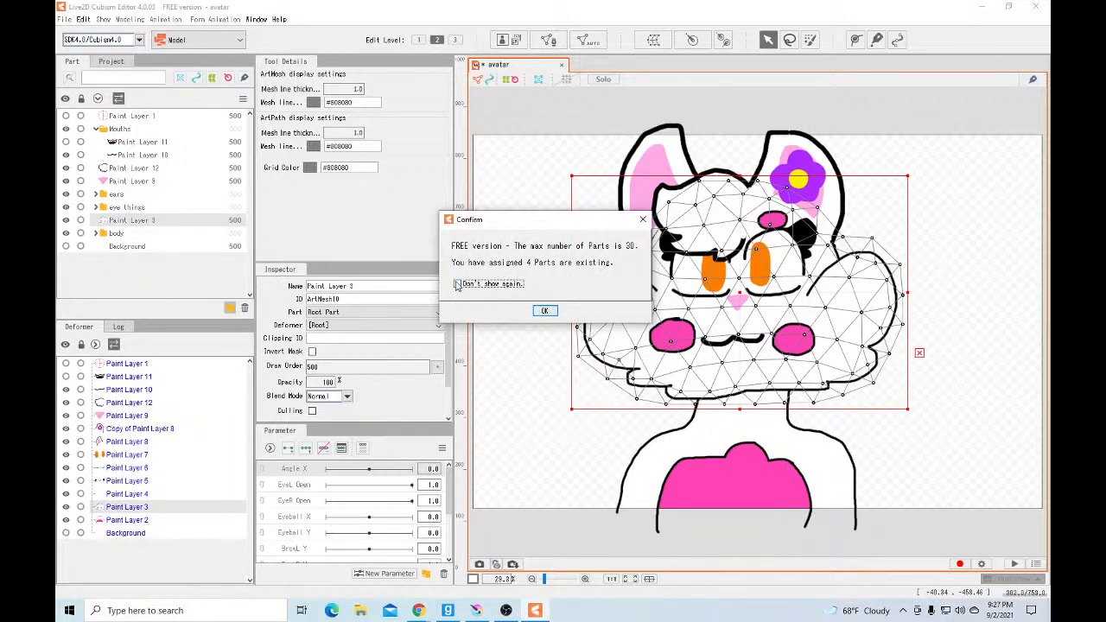
left_click(545, 310)
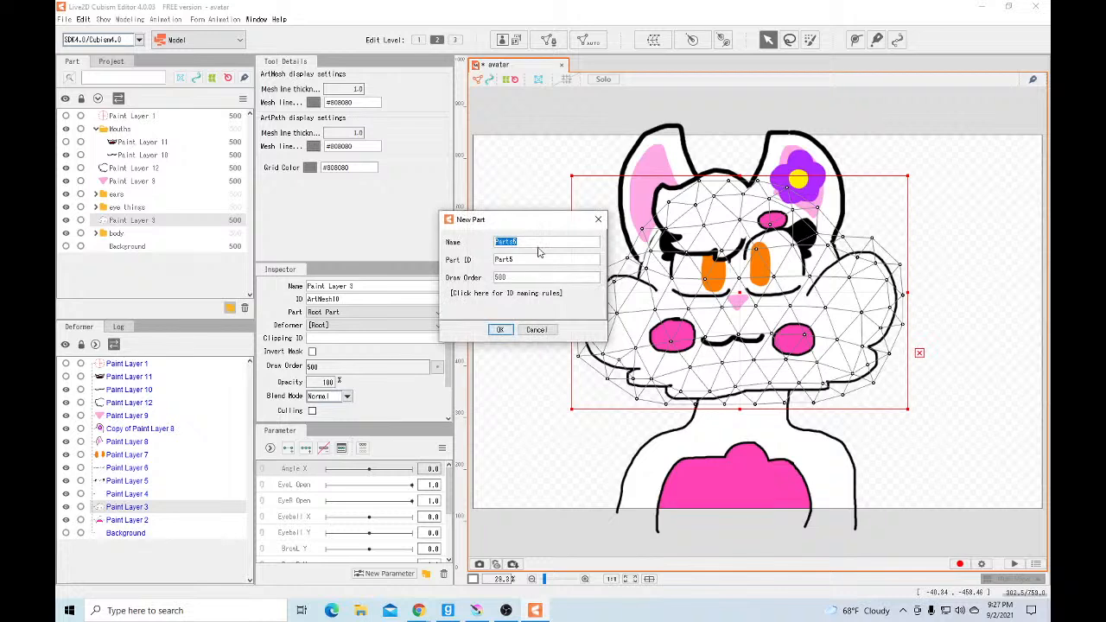
type("head")
left_click(499, 330)
left_click_drag(194, 236, 192, 221)
Create a new part named "nose" and move Paint Layer 9 into it
left_click(158, 168)
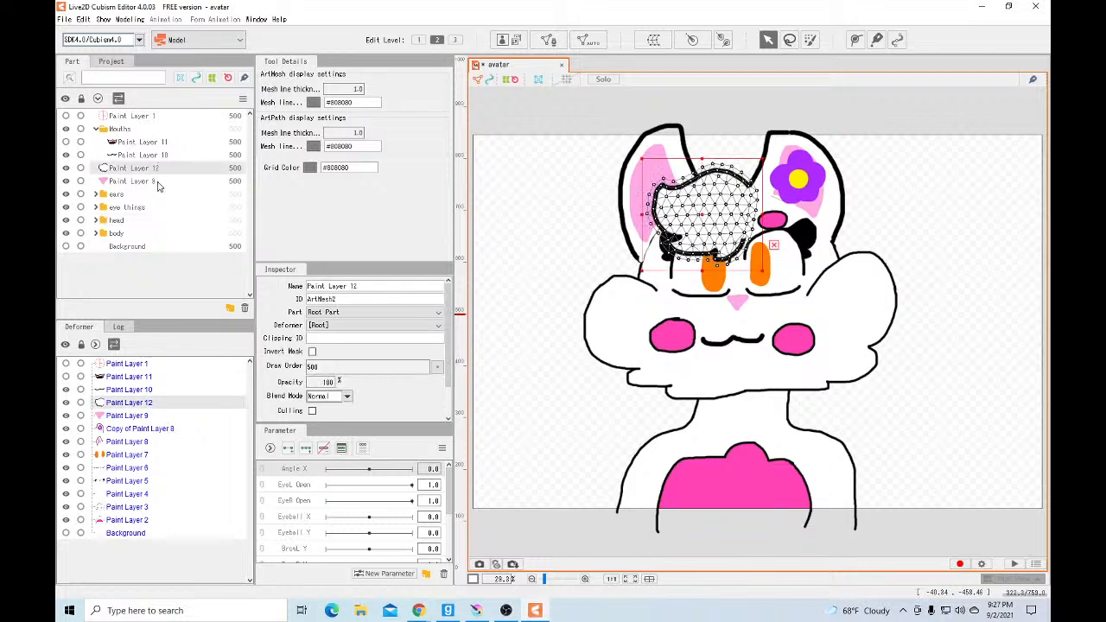
left_click(134, 181)
left_click(229, 307)
type("nose")
left_click(500, 329)
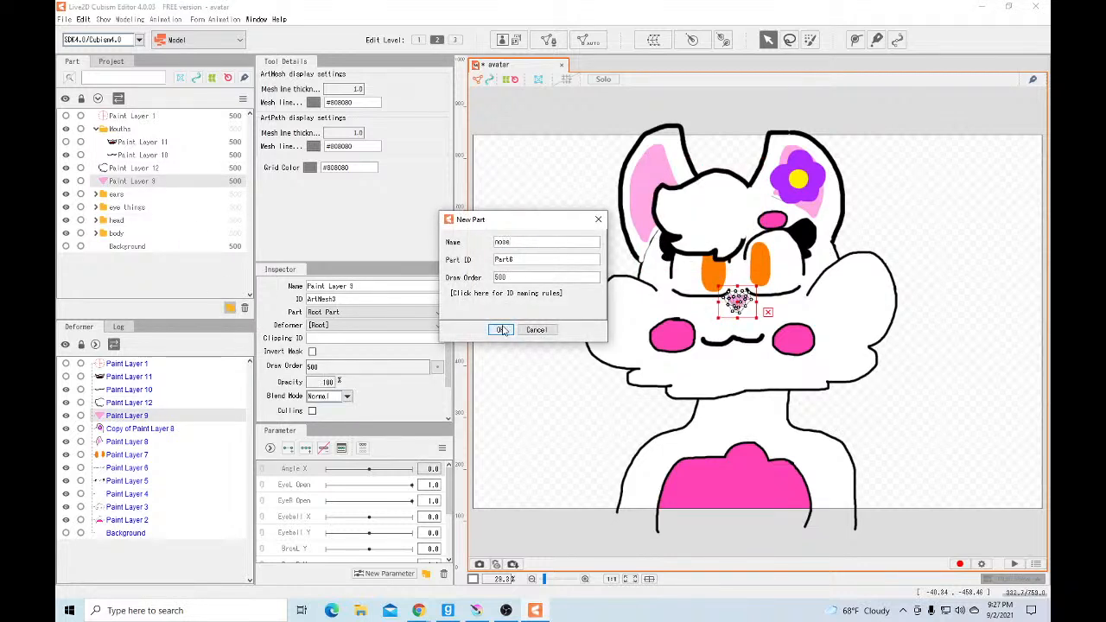
mouse_move(135, 192)
left_mouse_down()
mouse_move(135, 182)
mouse_move(116, 198)
left_mouse_up()
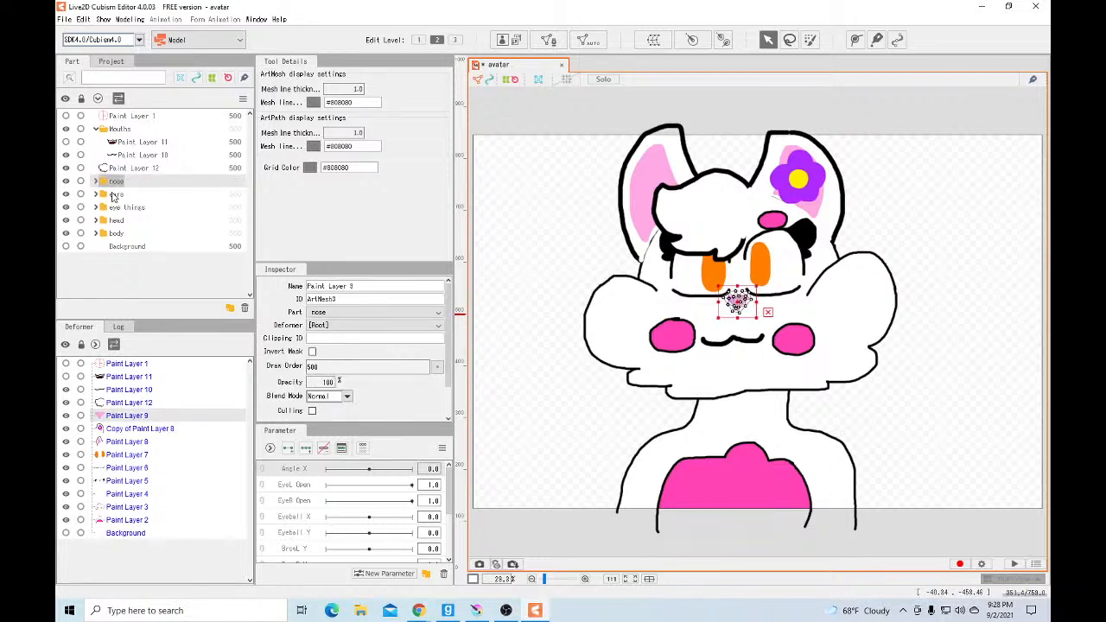
Create a new part named "hair" and move Paint Layer 12 into it
left_click(134, 168)
left_click(229, 310)
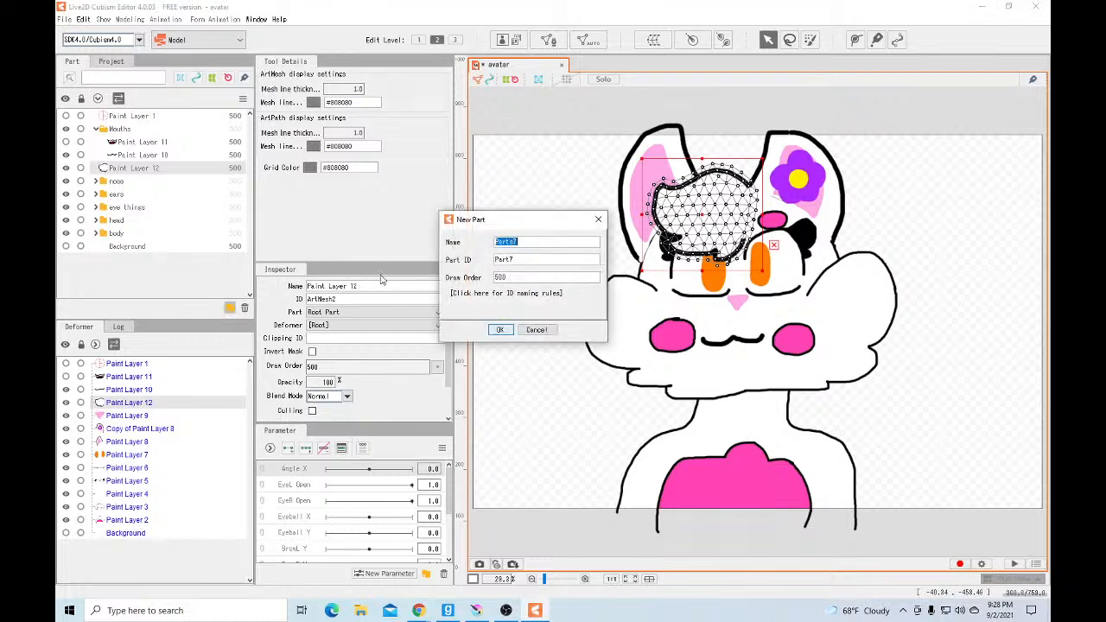
type("hia")
key("BackSpace")
key("BackSpace")
type("air")
left_click(500, 329)
left_click_drag(141, 183, 114, 168)
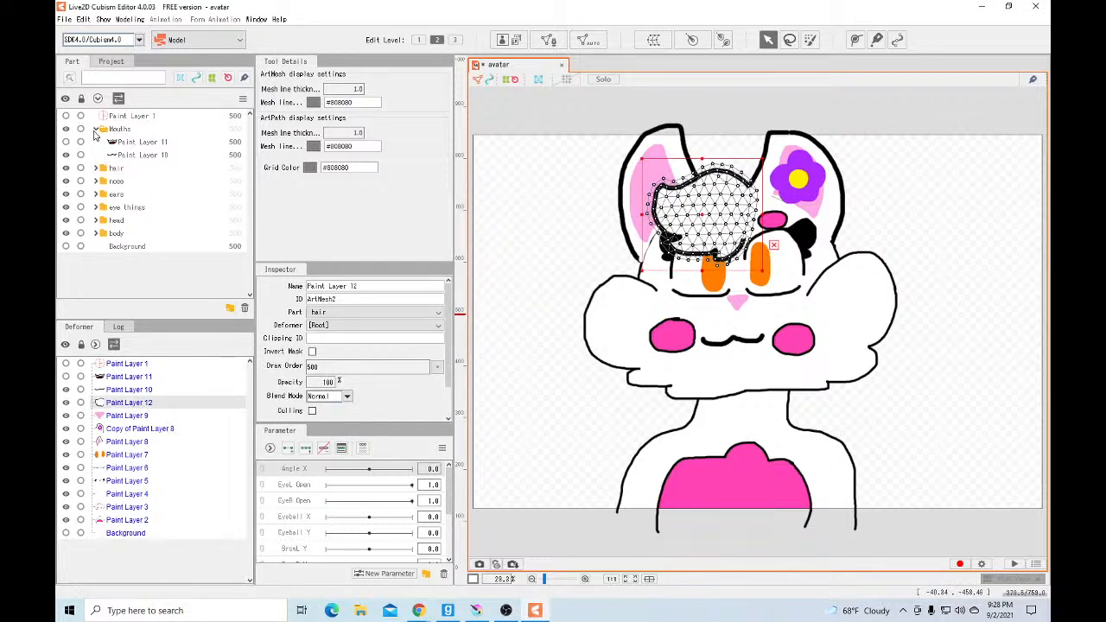
Create a warp deformer for the body part as parent of the selected object, with 2 × 2 Bezier and 5 × 5 conversion divisions
left_click(95, 129)
left_click(116, 207)
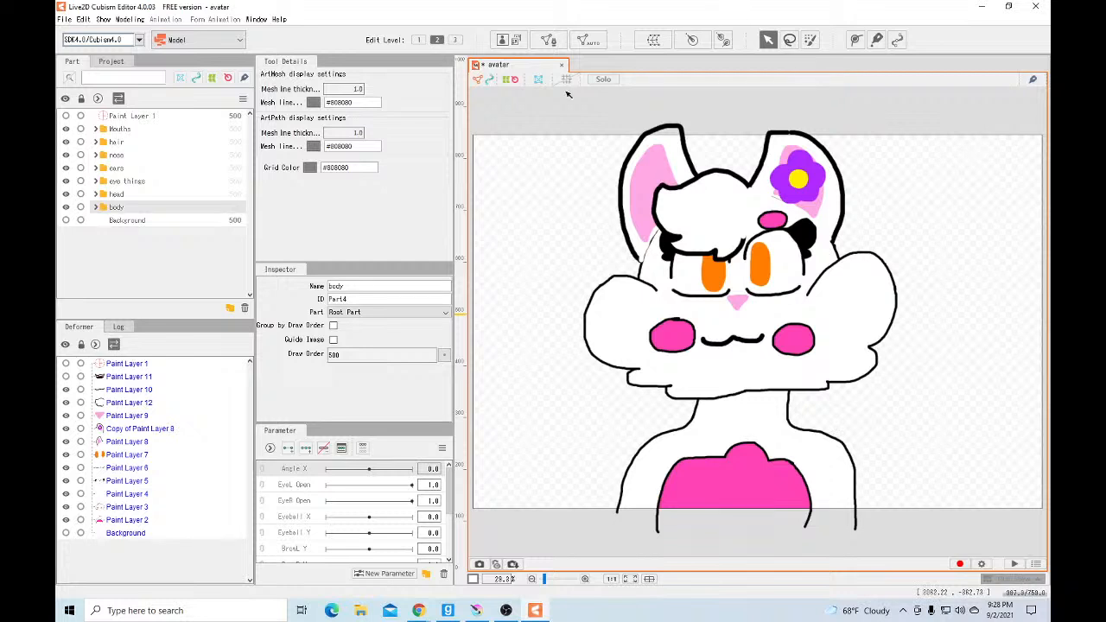
left_click(655, 40)
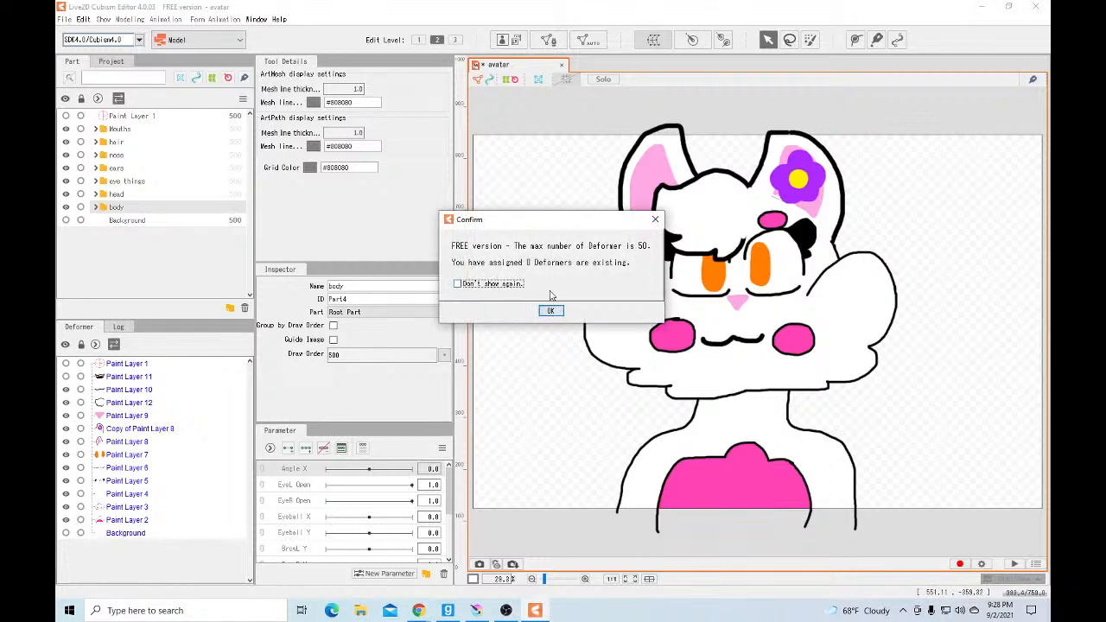
left_click(458, 285)
left_click(550, 310)
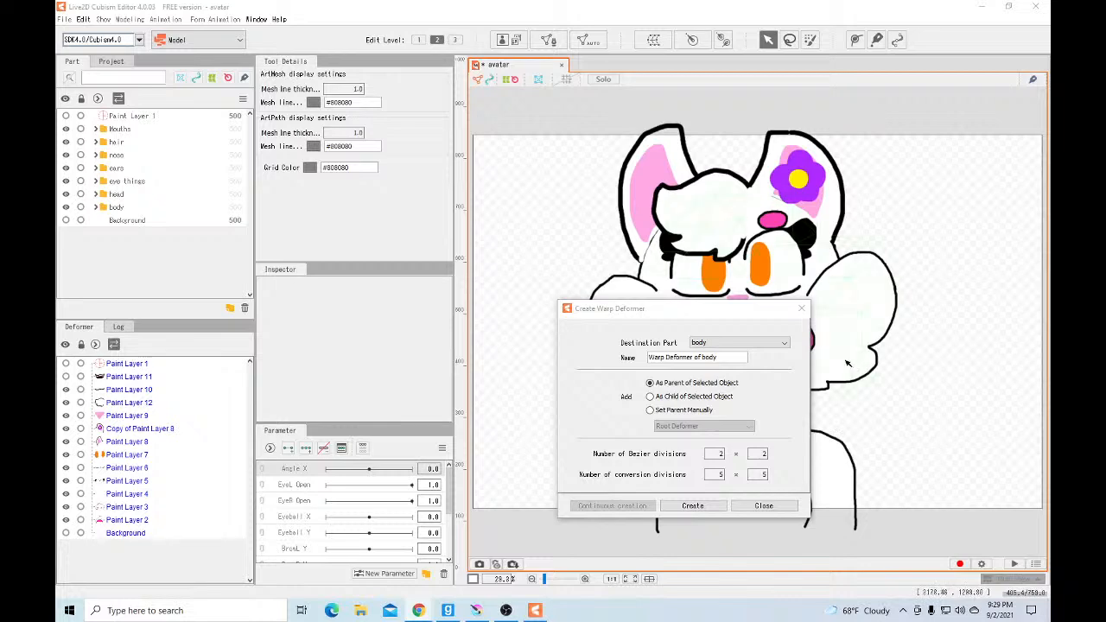
left_click(692, 507)
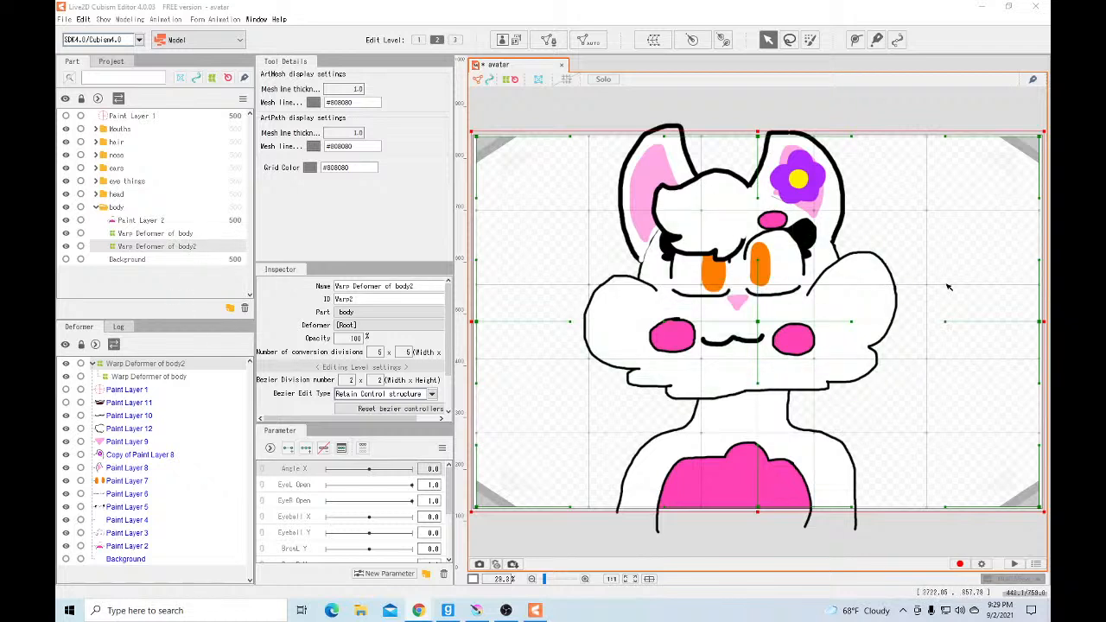
Delete the duplicate "Warp Deformer of body2" and select the remaining body warp deformer
right_click(195, 248)
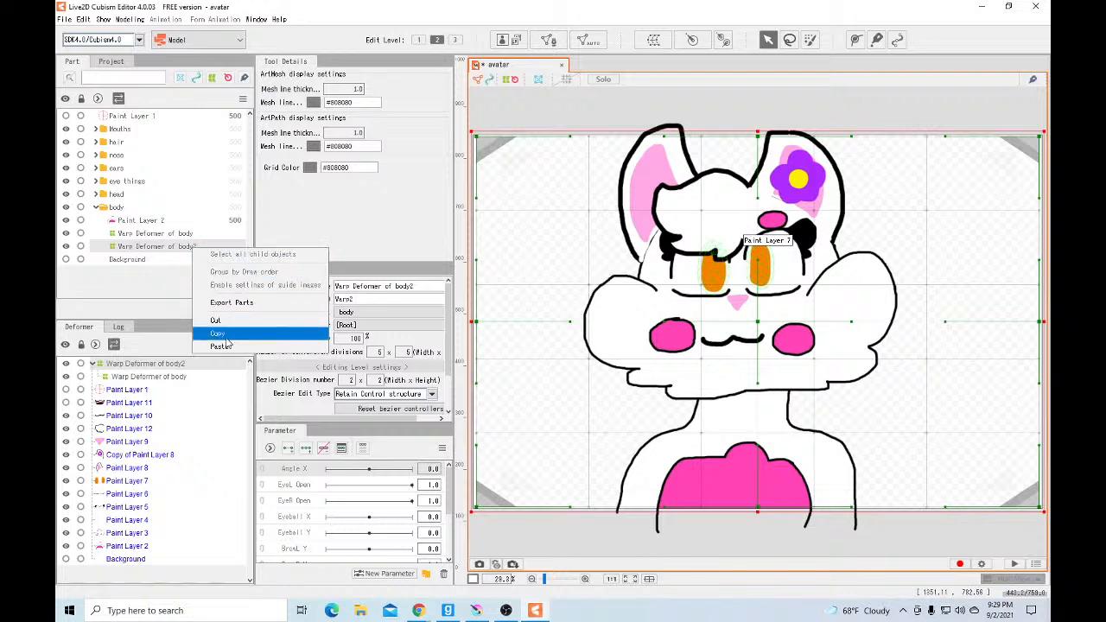
left_click(134, 294)
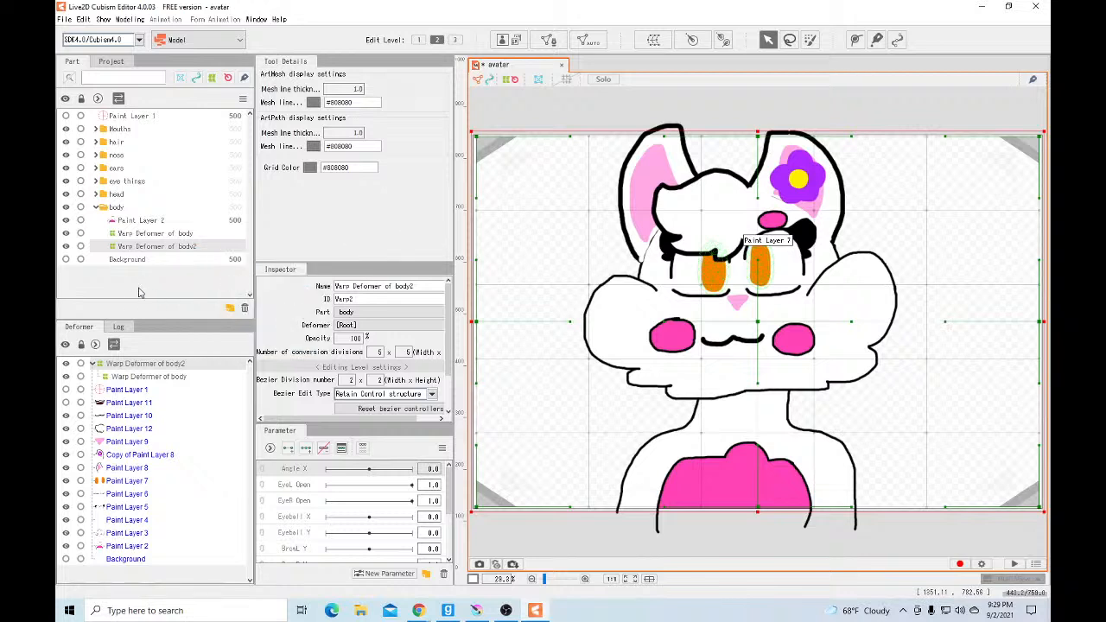
left_click(244, 308)
left_click(197, 236)
Add three key points on Angle X for the body's warp deformer and set Angle X to 30
left_click(418, 610)
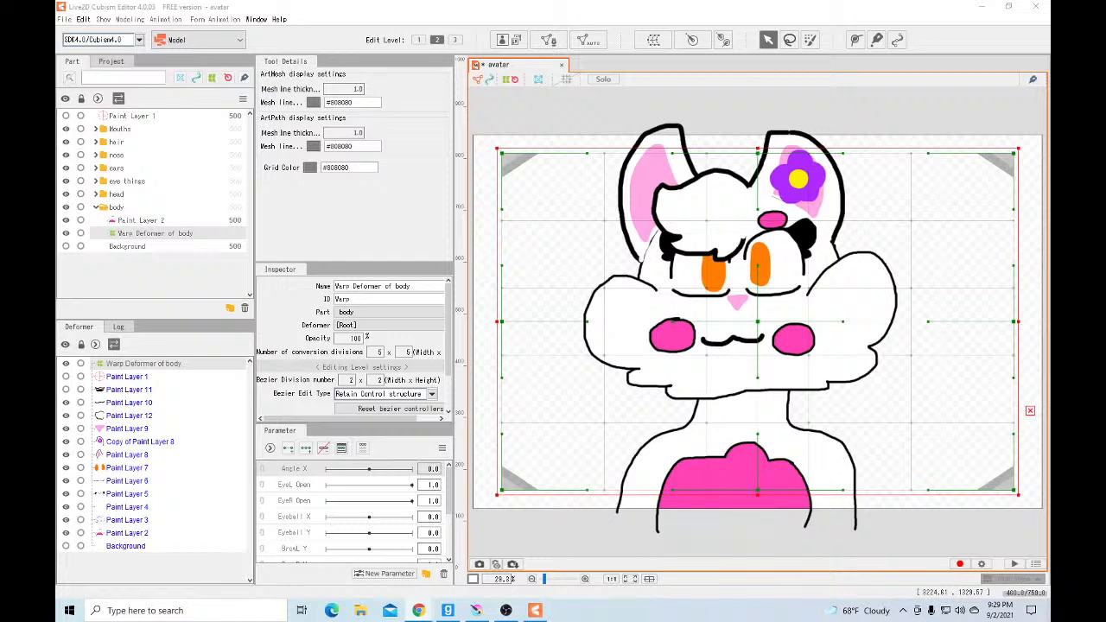
left_click(306, 448)
mouse_move(374, 470)
left_mouse_down()
mouse_move(414, 469)
mouse_move(286, 473)
mouse_move(397, 481)
mouse_move(371, 482)
left_mouse_up()
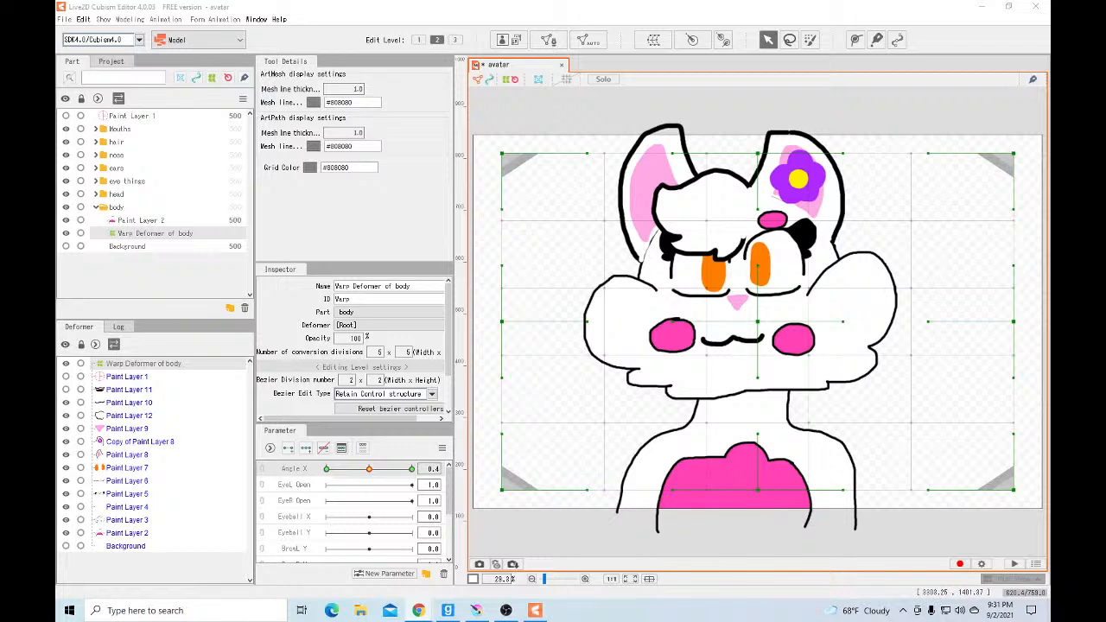
left_click(412, 469)
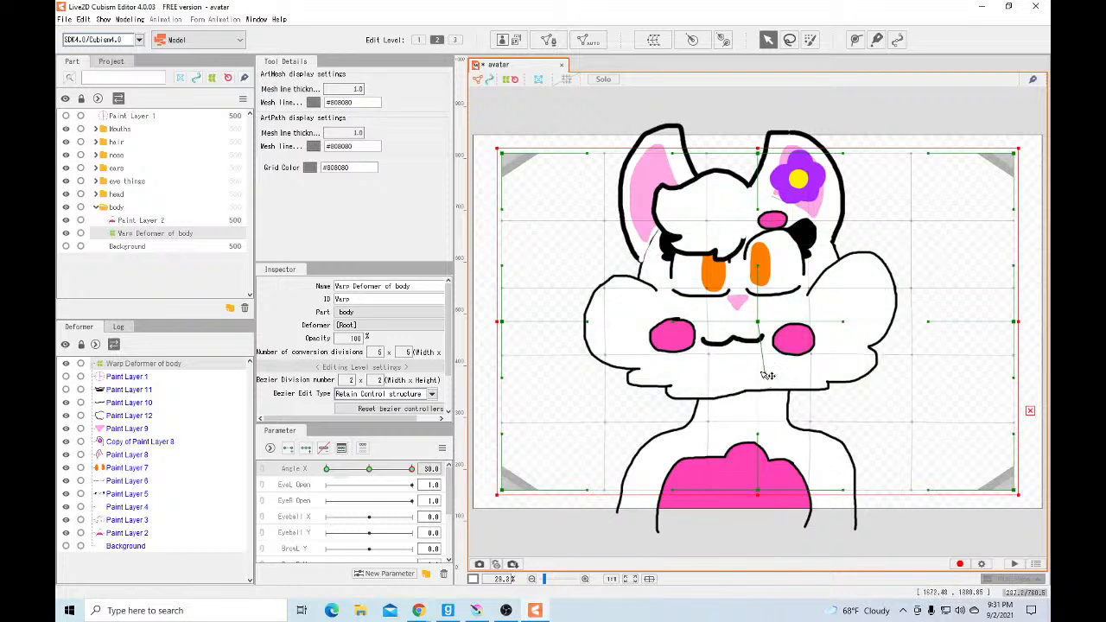
Try to bend the centre handles of the body's warp deformer at Angle X 30
left_click(1030, 411)
mouse_move(761, 374)
left_mouse_down()
mouse_move(763, 388)
mouse_move(758, 369)
left_mouse_up()
left_click(759, 389)
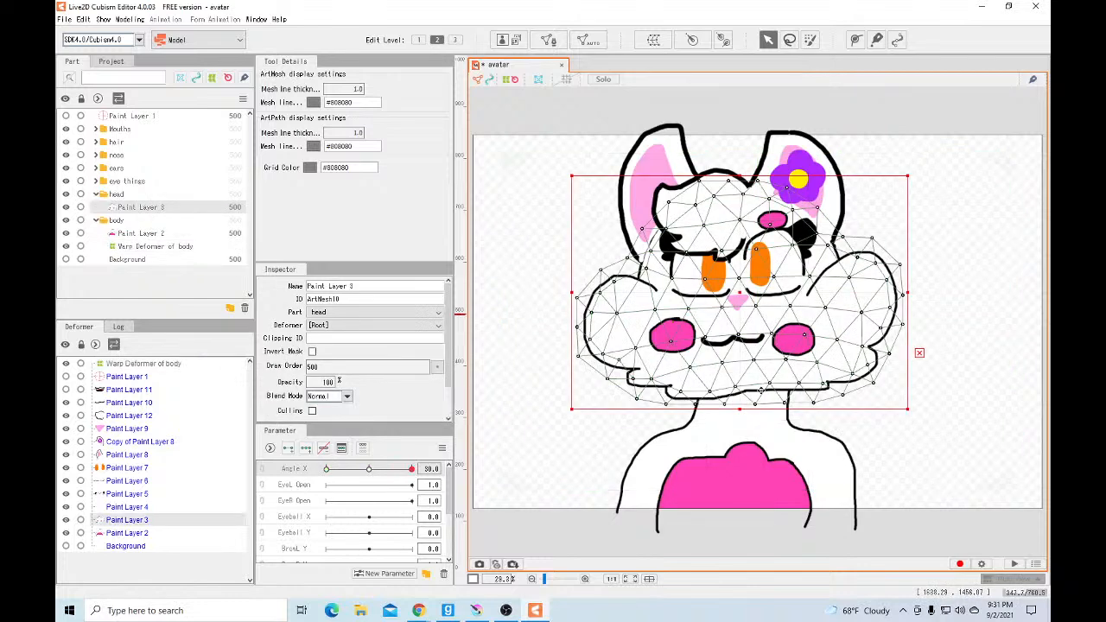
left_click(141, 246)
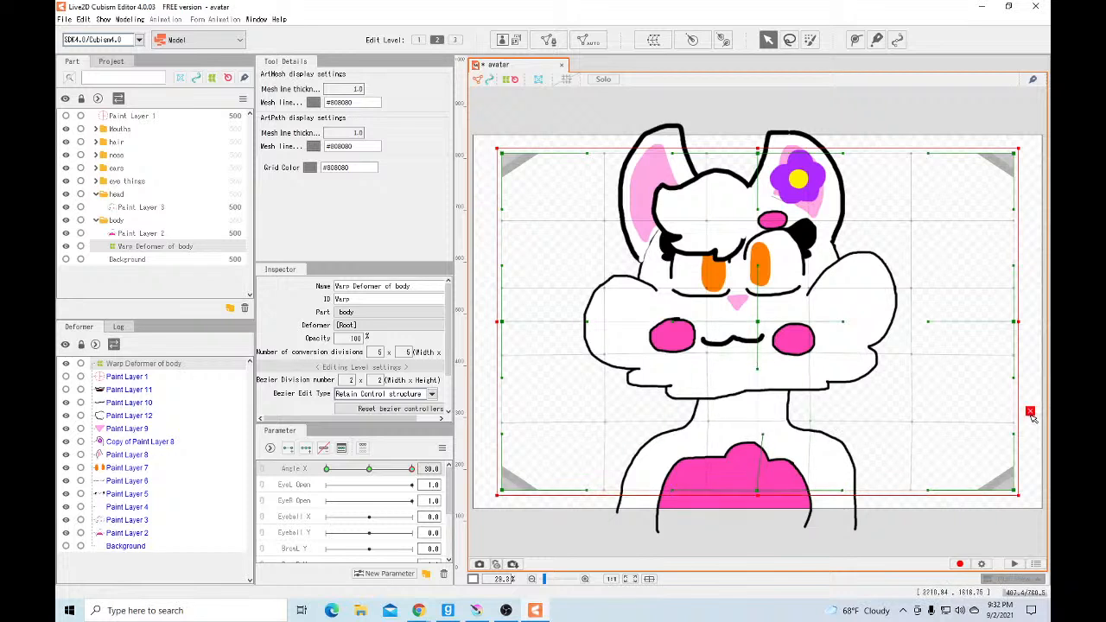
left_click(784, 485)
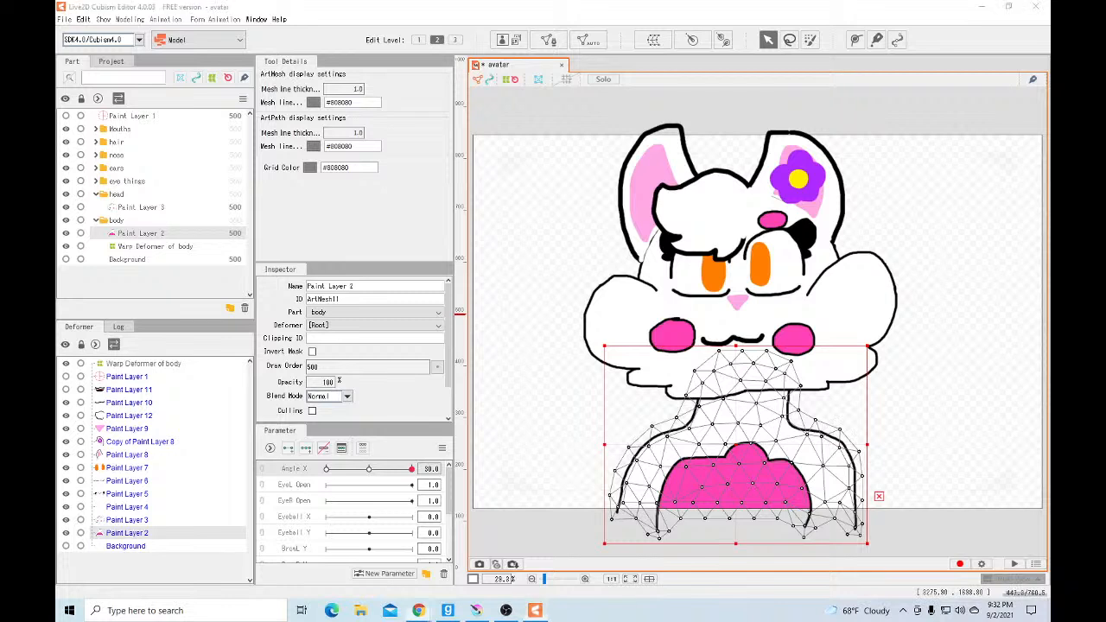
left_click_drag(739, 547, 740, 545)
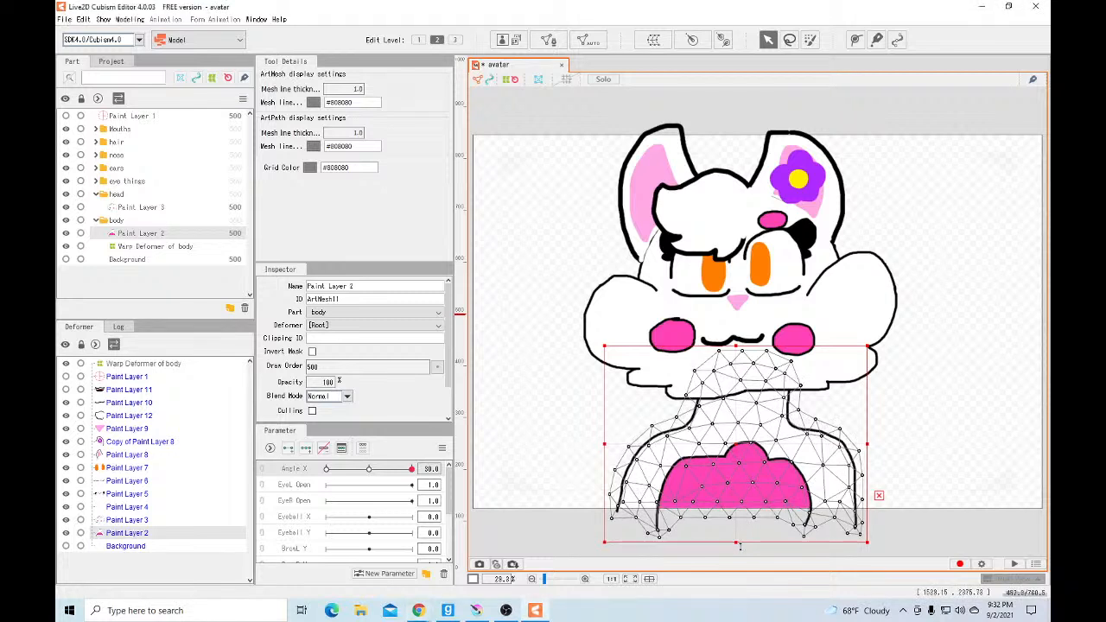
double_click(740, 546)
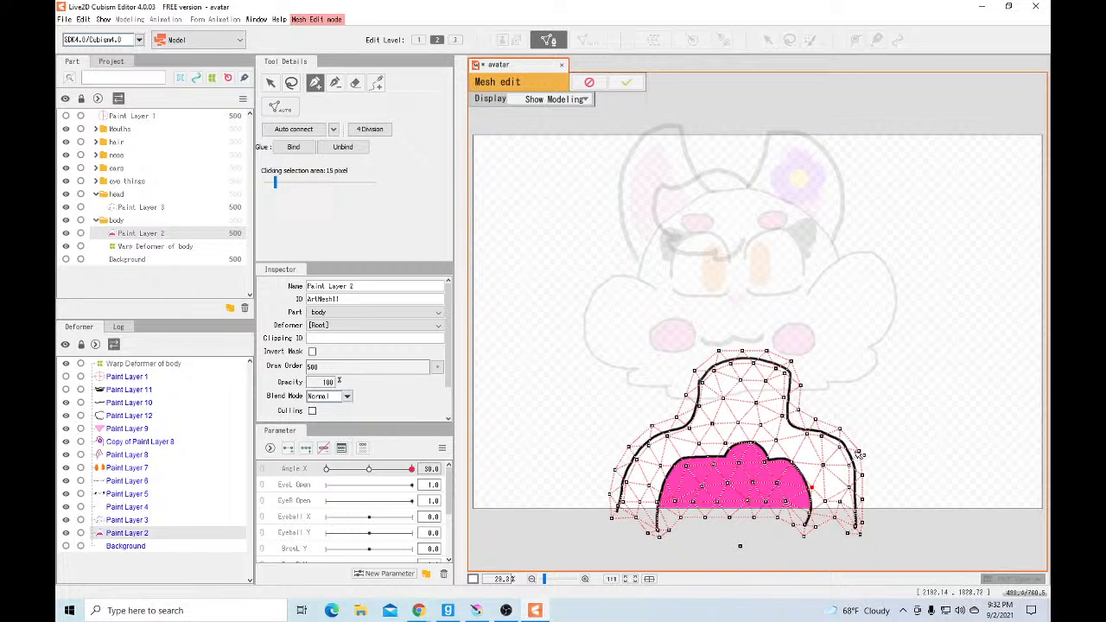
left_click_drag(862, 451, 857, 449)
left_click(589, 82)
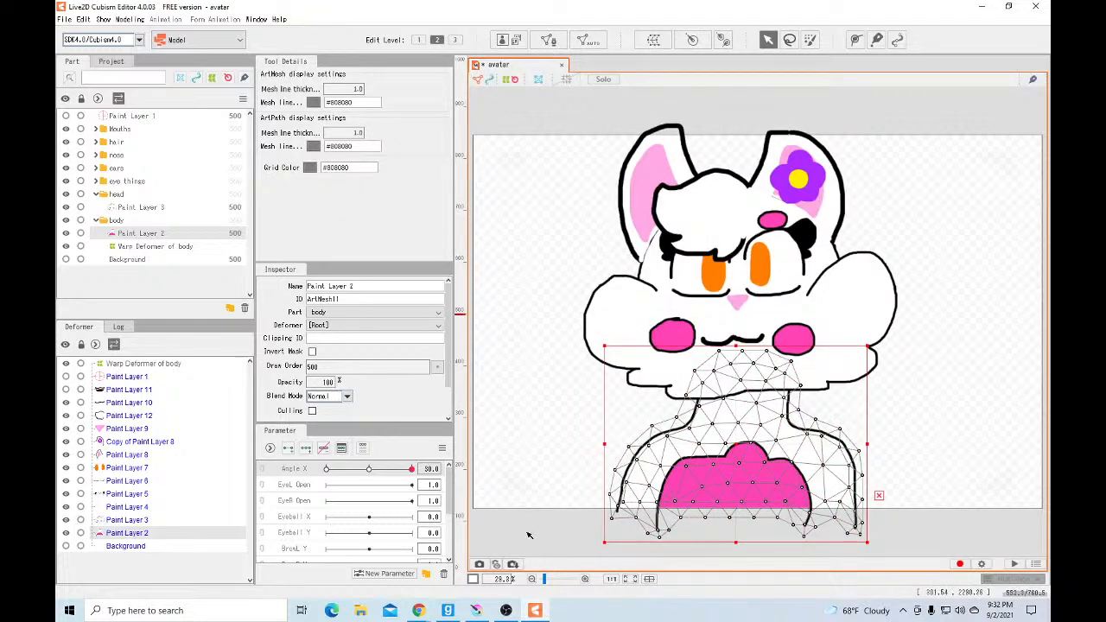
Tilt the lower centre handle of the body's warp deformer and nudge its edge and corner points slightly outward at Angle X 30
key("alt+Tab")
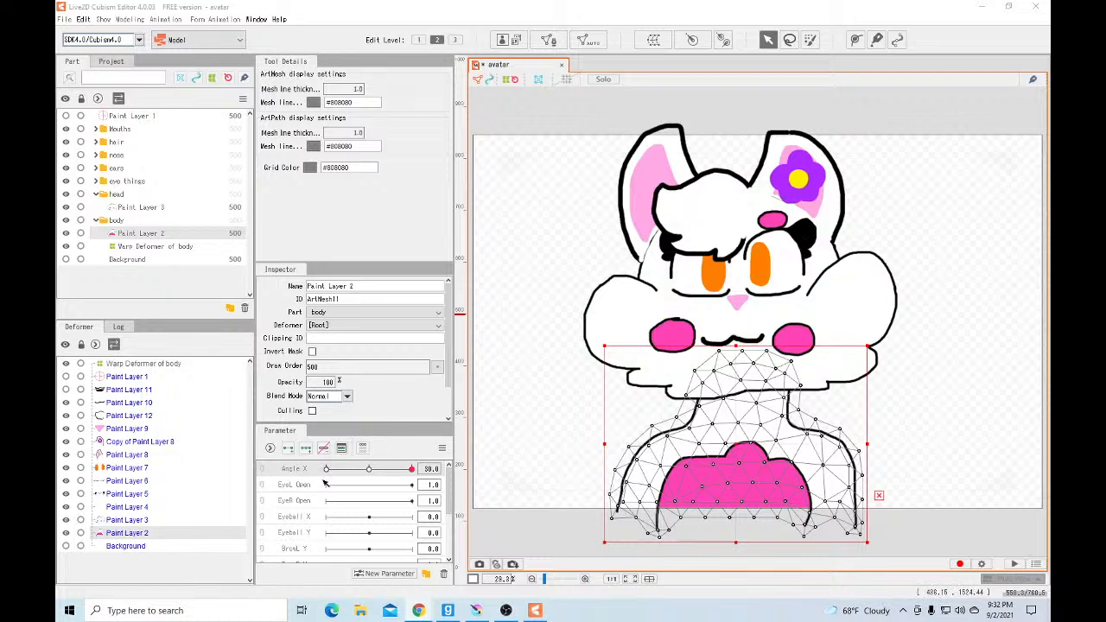
left_click(158, 247)
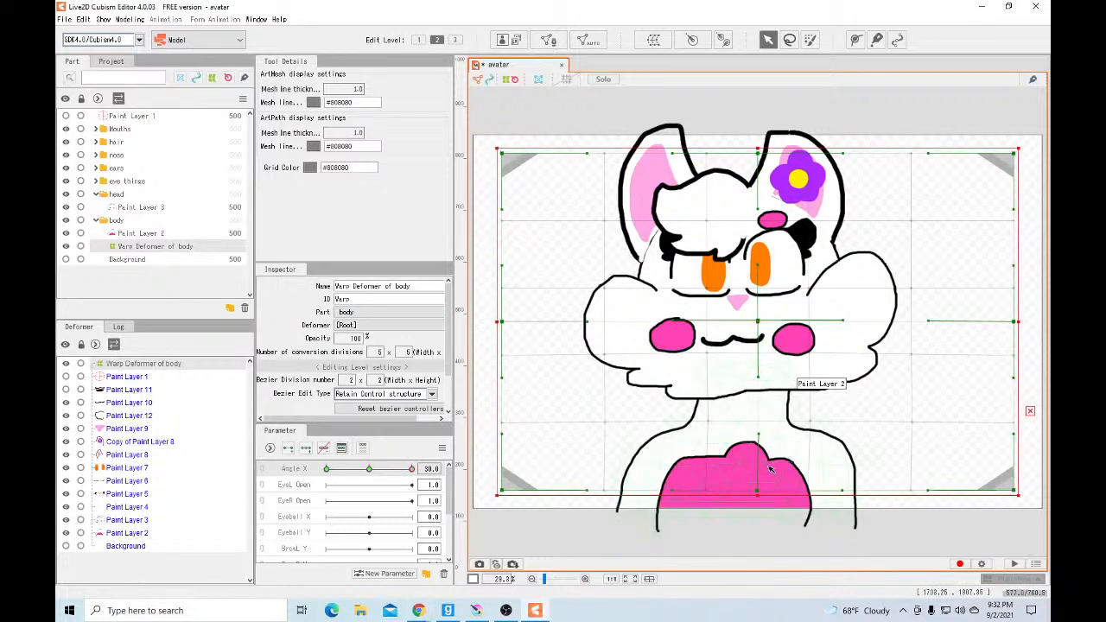
left_click_drag(765, 436, 746, 437)
left_click_drag(758, 492, 761, 493)
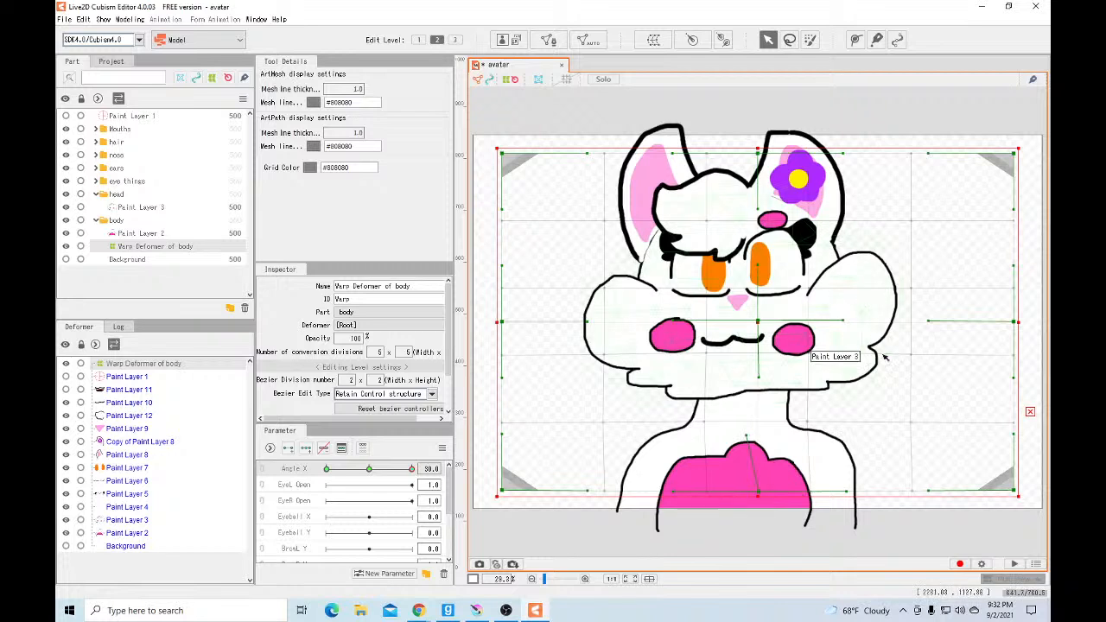
left_click_drag(1017, 326, 1019, 324)
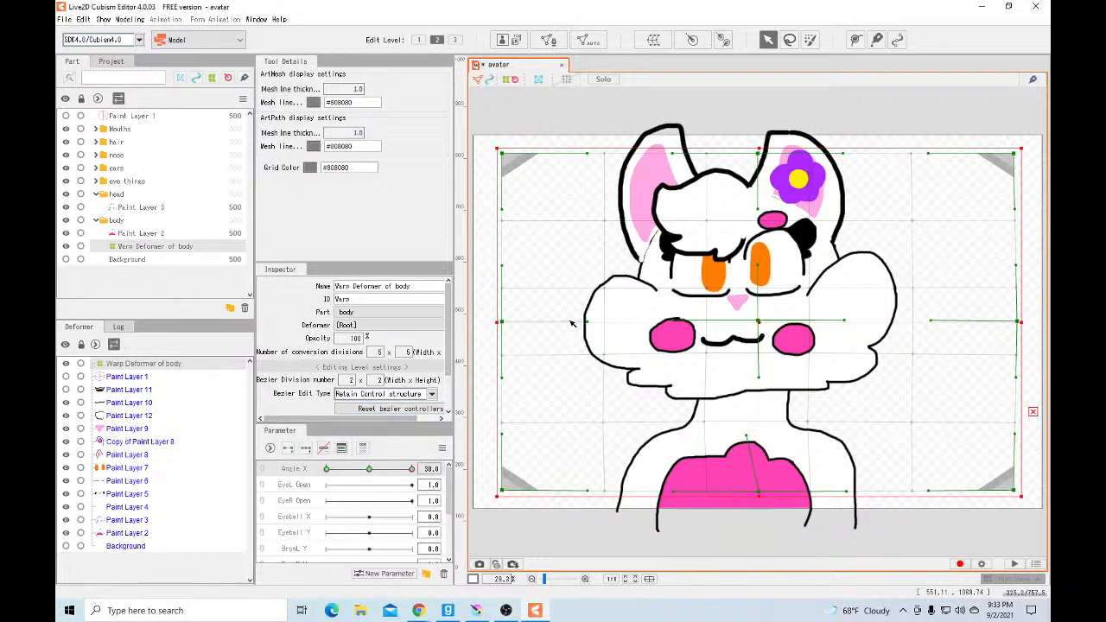
mouse_move(599, 327)
left_mouse_down()
mouse_move(562, 319)
mouse_move(622, 346)
mouse_move(589, 323)
mouse_move(598, 327)
left_mouse_up()
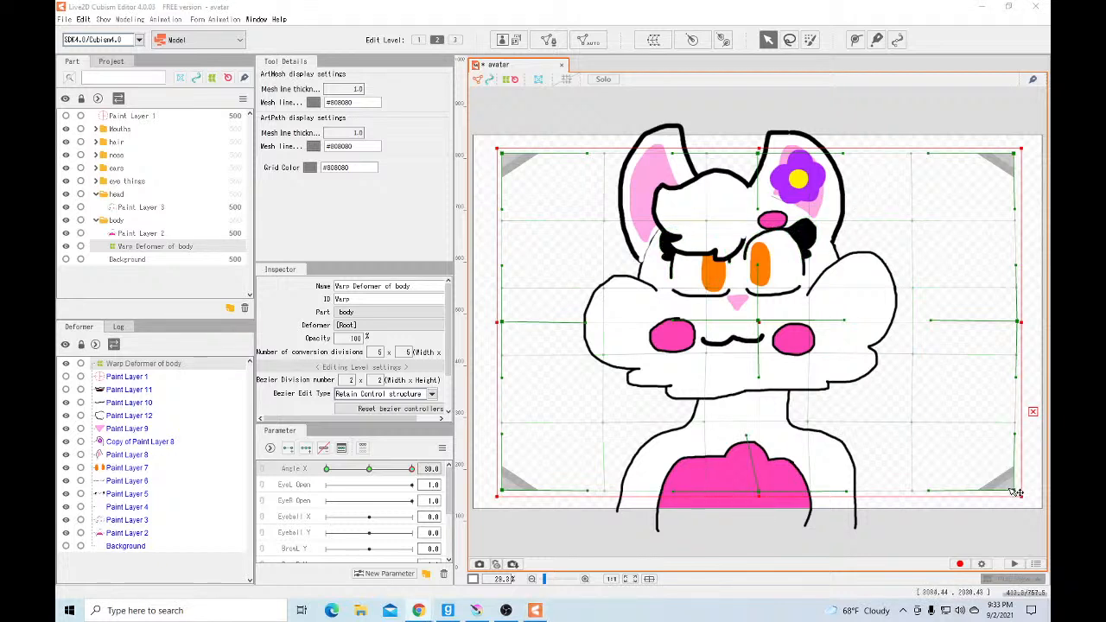
mouse_move(1015, 491)
left_mouse_down()
mouse_move(962, 491)
mouse_move(1021, 495)
left_mouse_up()
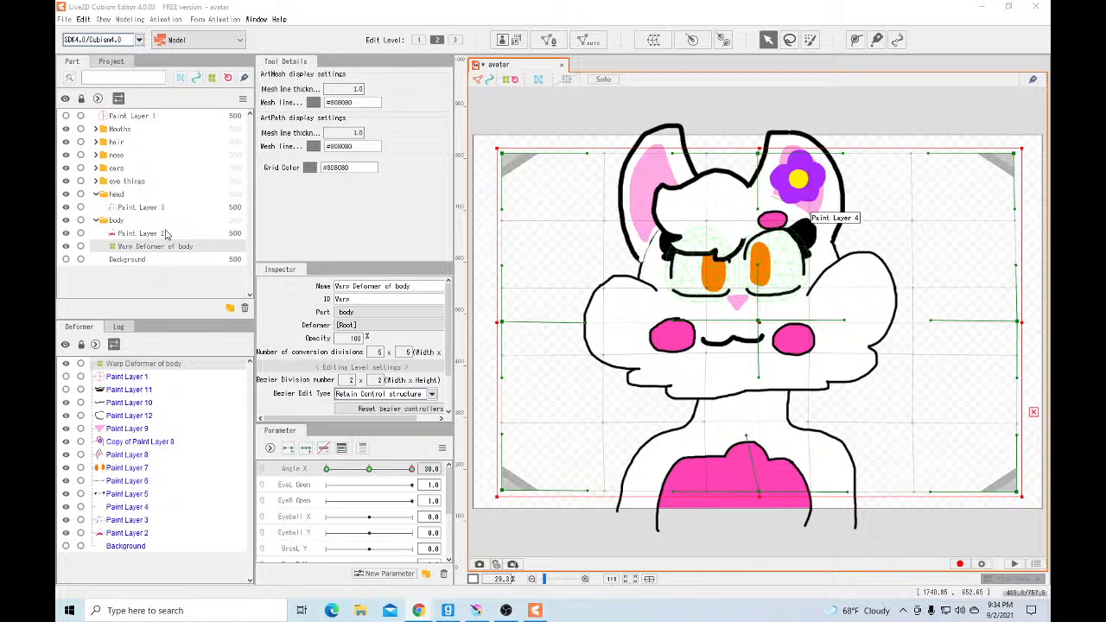
Narrow the body mesh of Paint Layer 2 slightly and shift its pink chest patch towards the outer shoulder line
left_click(139, 233)
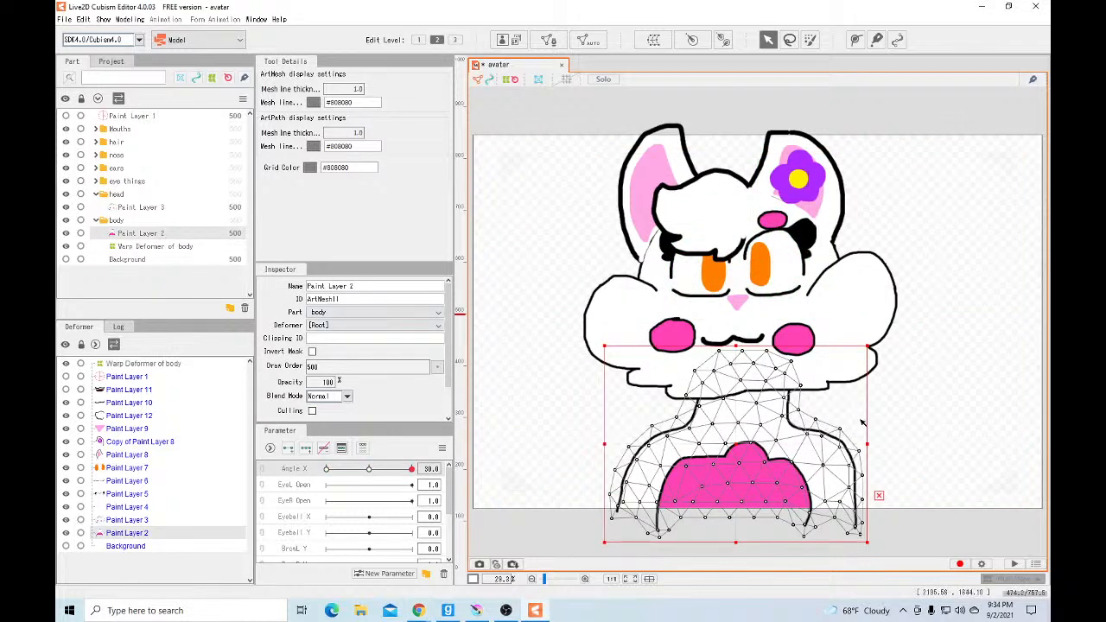
mouse_move(868, 445)
left_mouse_down()
mouse_move(951, 445)
mouse_move(765, 442)
mouse_move(856, 428)
left_mouse_up()
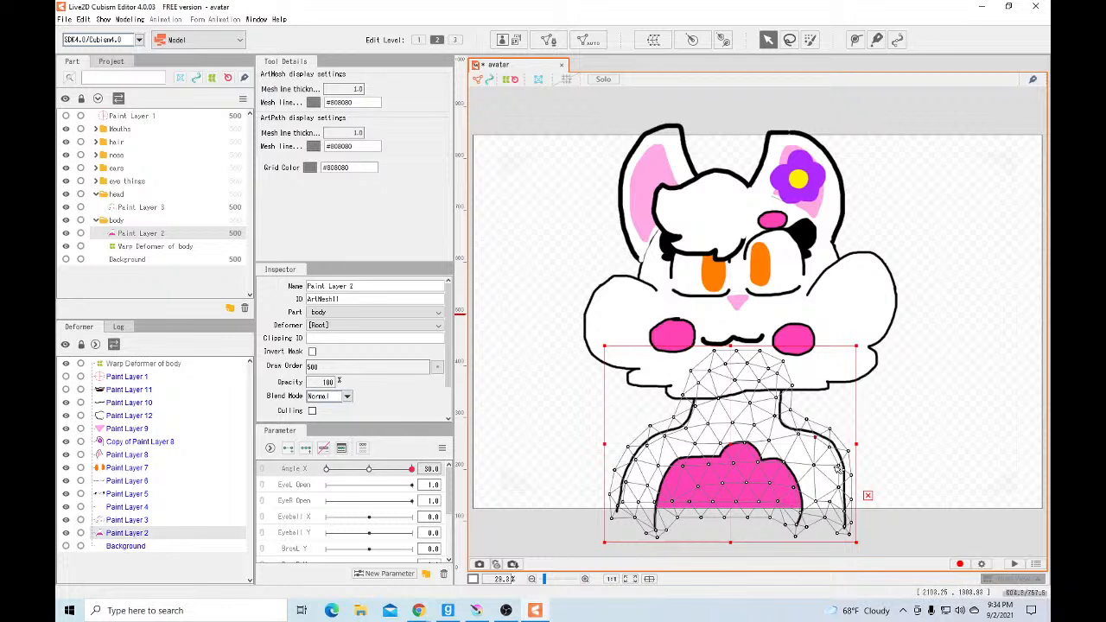
left_click_drag(794, 488, 804, 461)
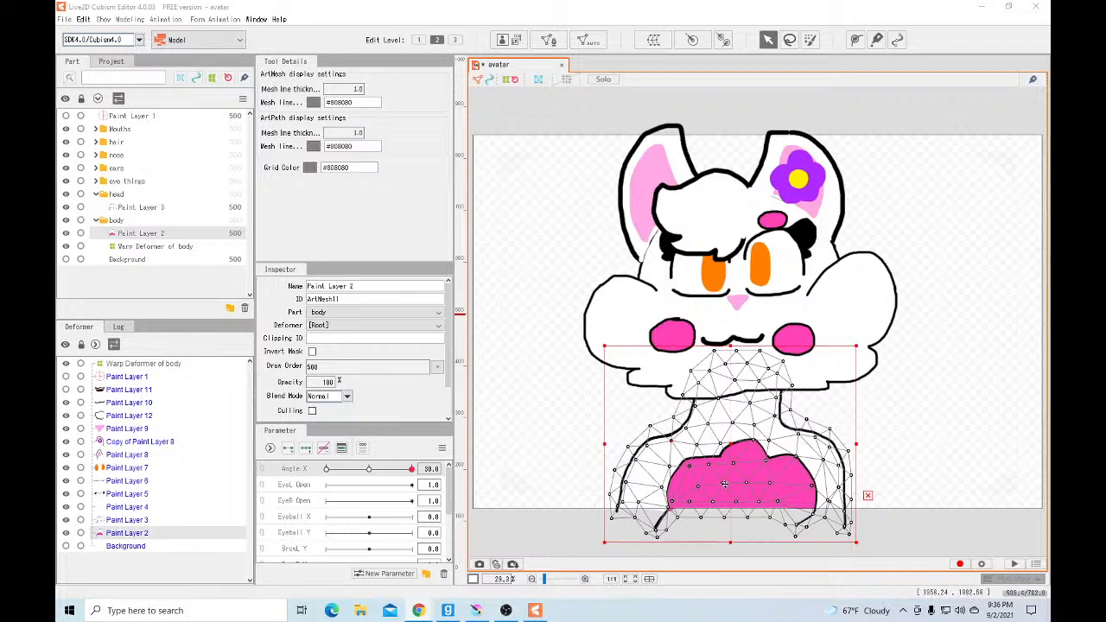
Switch Angle X between -30 and 30 to check how the body responds
left_click_drag(401, 469, 325, 471)
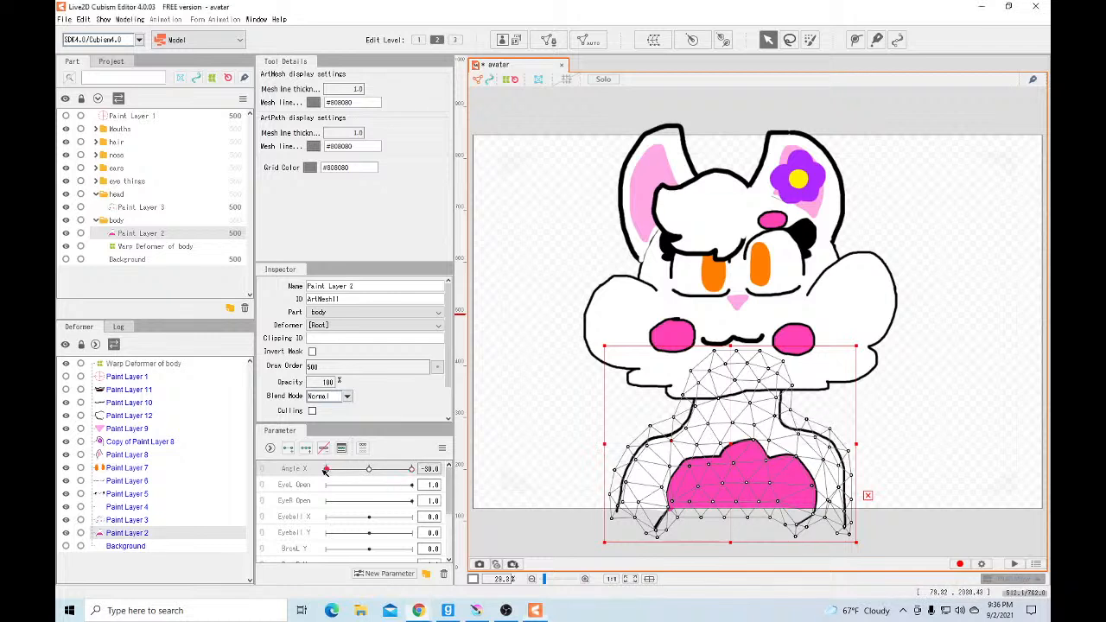
left_click(412, 471)
left_click(487, 469)
key("alt+Tab")
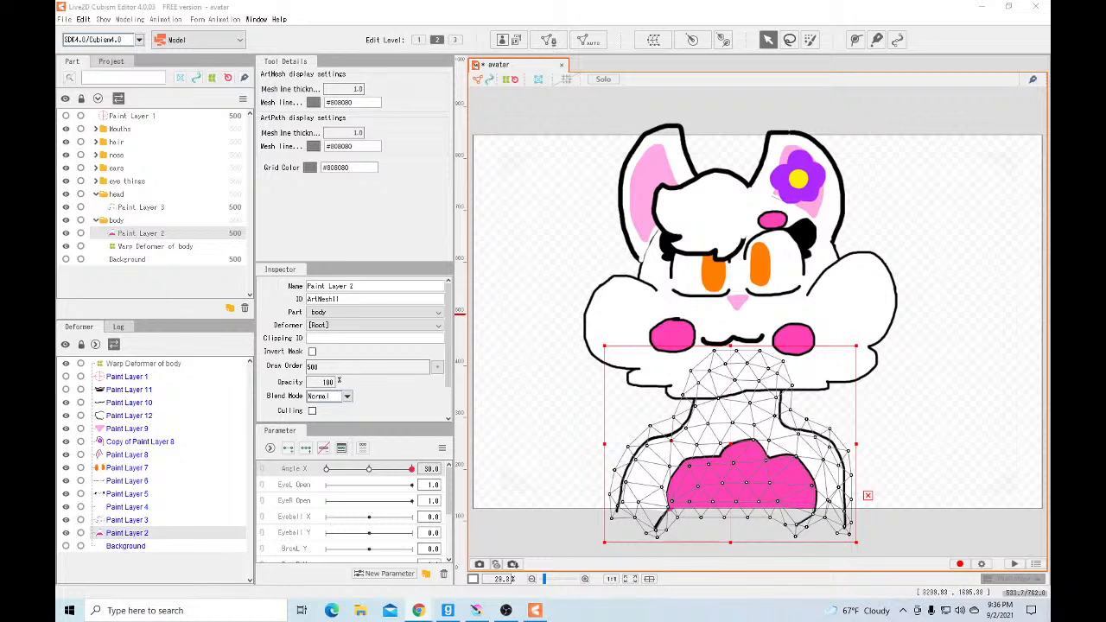
left_click(310, 450)
left_click_drag(413, 474, 370, 472)
left_click(83, 19)
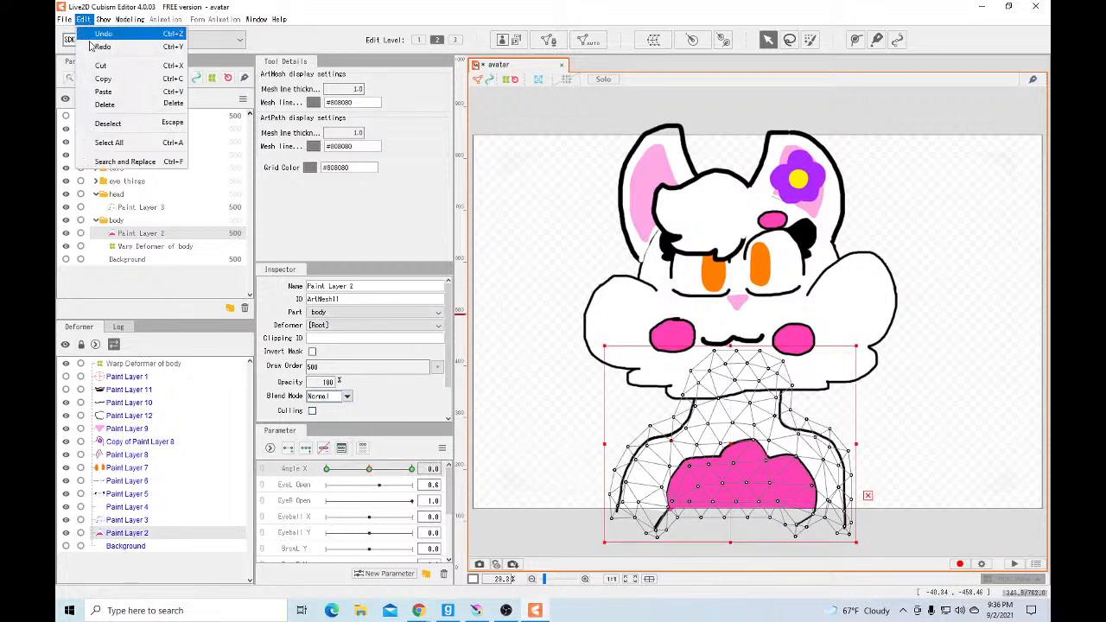
left_click(101, 34)
left_click(88, 20)
left_click(100, 34)
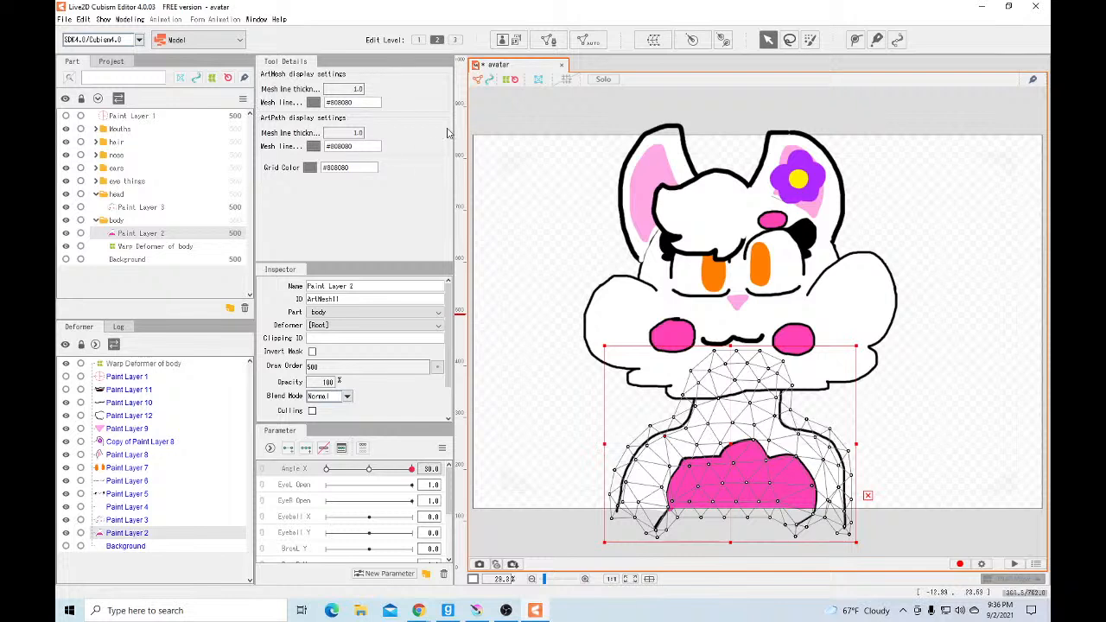
Undo the earlier shape edits on Paint Layer 2's body mesh and pink chest patch, going back to the body's warp deformer
key("ctrl+z")
key("ctrl+z")
key("ctrl+z")
key("ctrl+z")
key("ctrl+z")
key("ctrl+z")
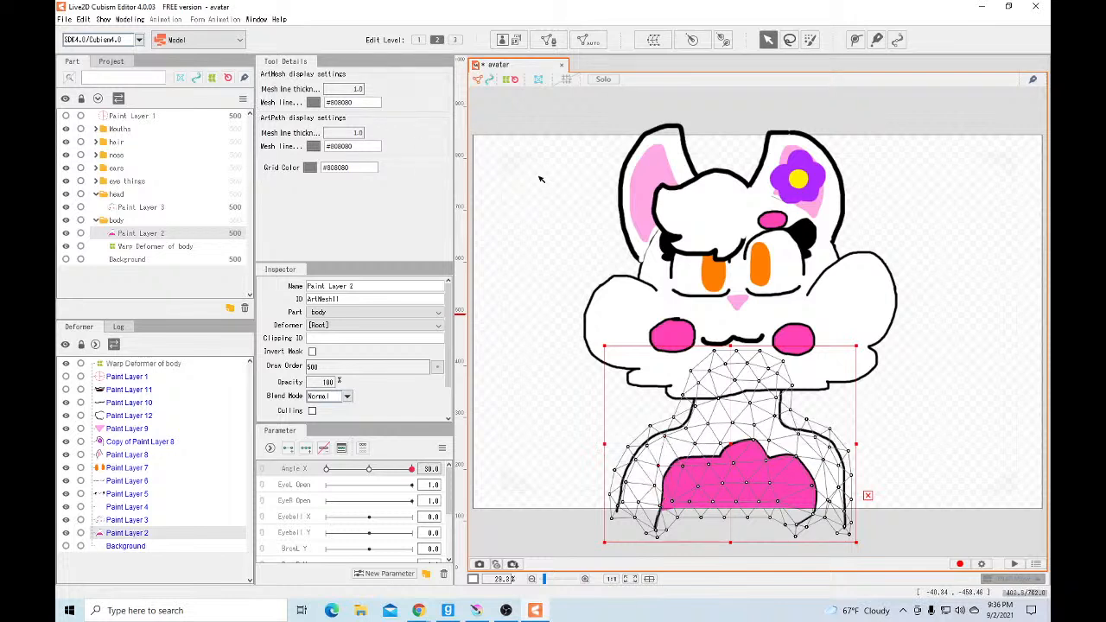
key("ctrl+z")
key("ctrl+z")
key("ctrl+z")
key("ctrl+z")
key("ctrl+z")
key("ctrl+z")
key("ctrl+z")
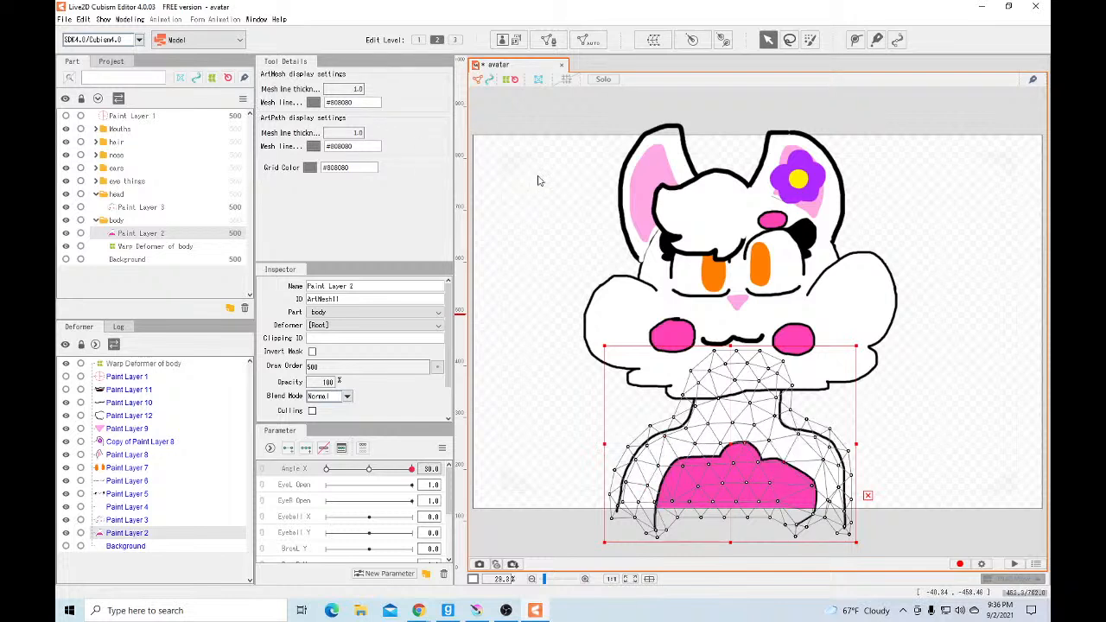
key("ctrl+z")
key("ctrl+z")
key("ctrl+z")
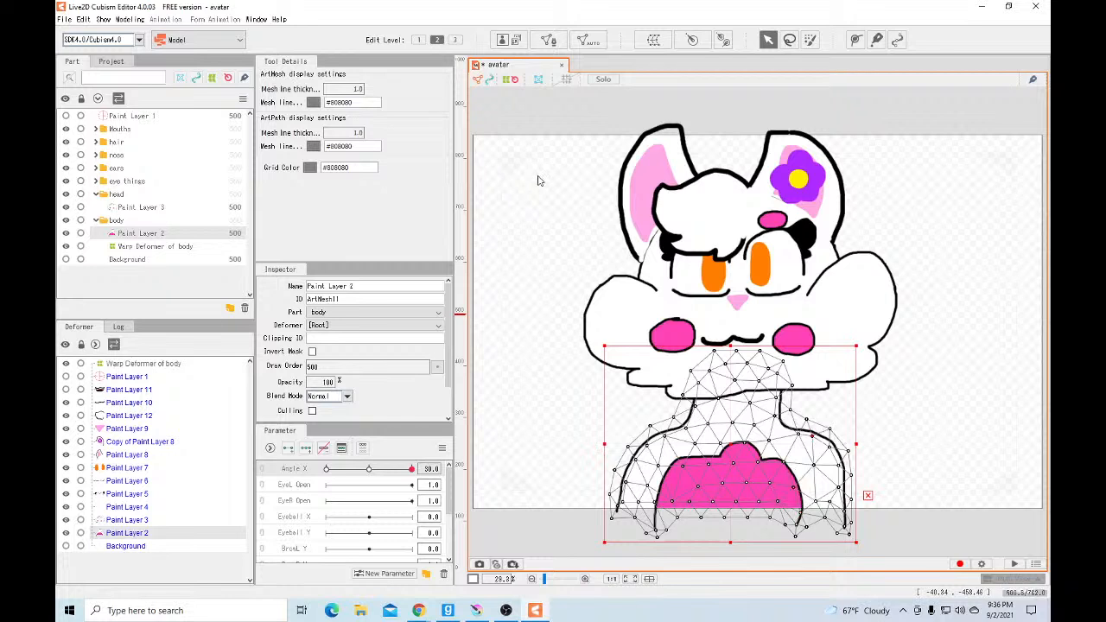
key("ctrl+z")
key("ctrl+z")
key("ctrl+z")
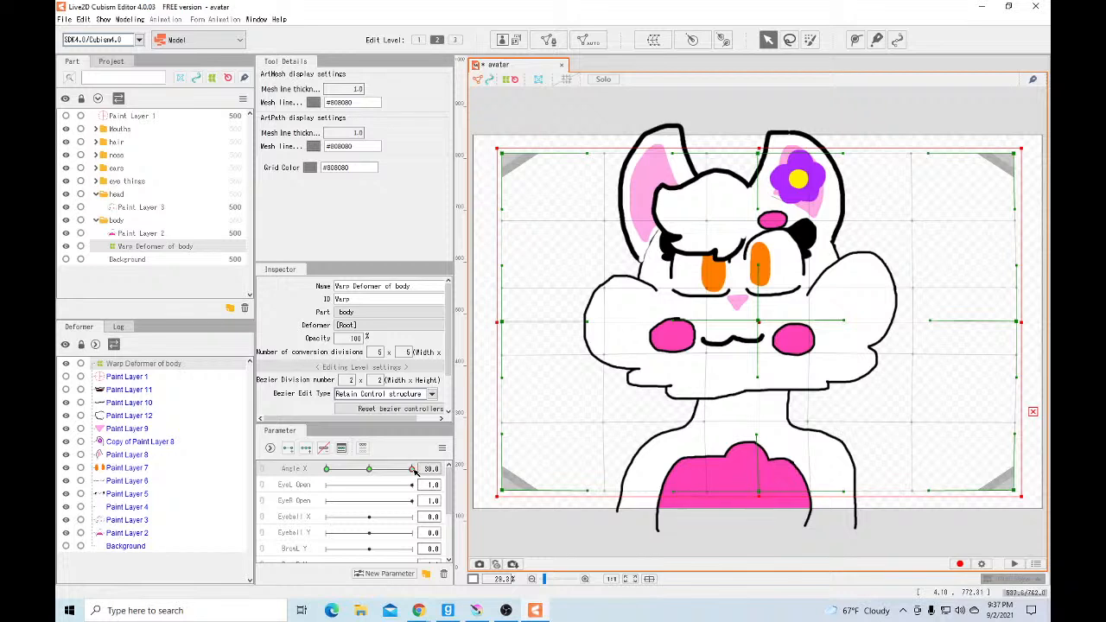
Set Angle X to 30 and reselect the body's warp deformer
mouse_move(416, 471)
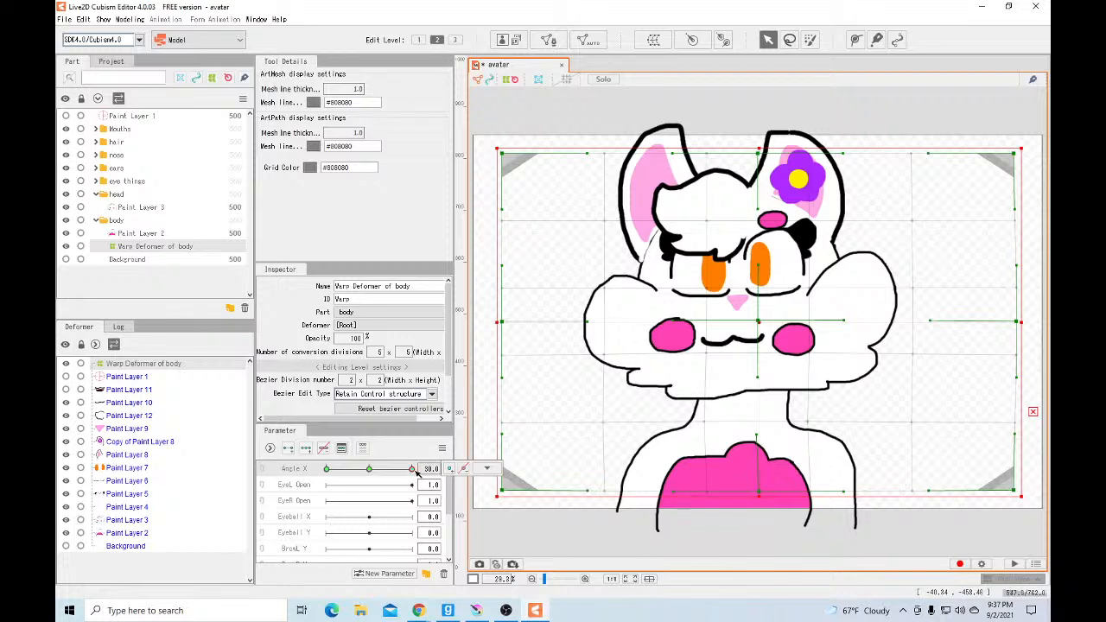
left_click(623, 548)
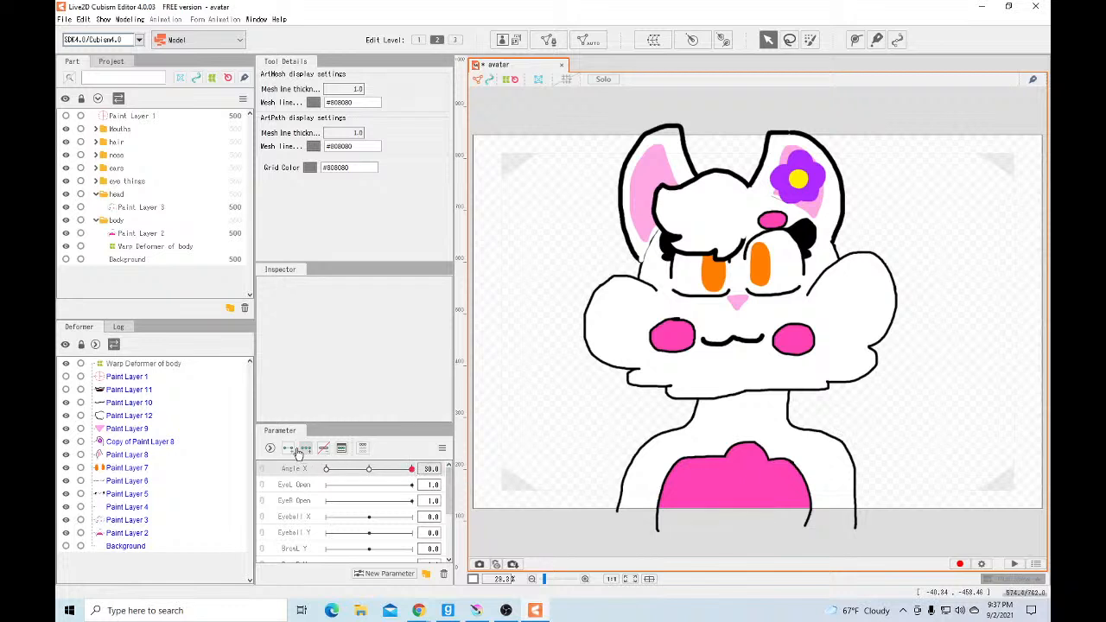
mouse_move(407, 474)
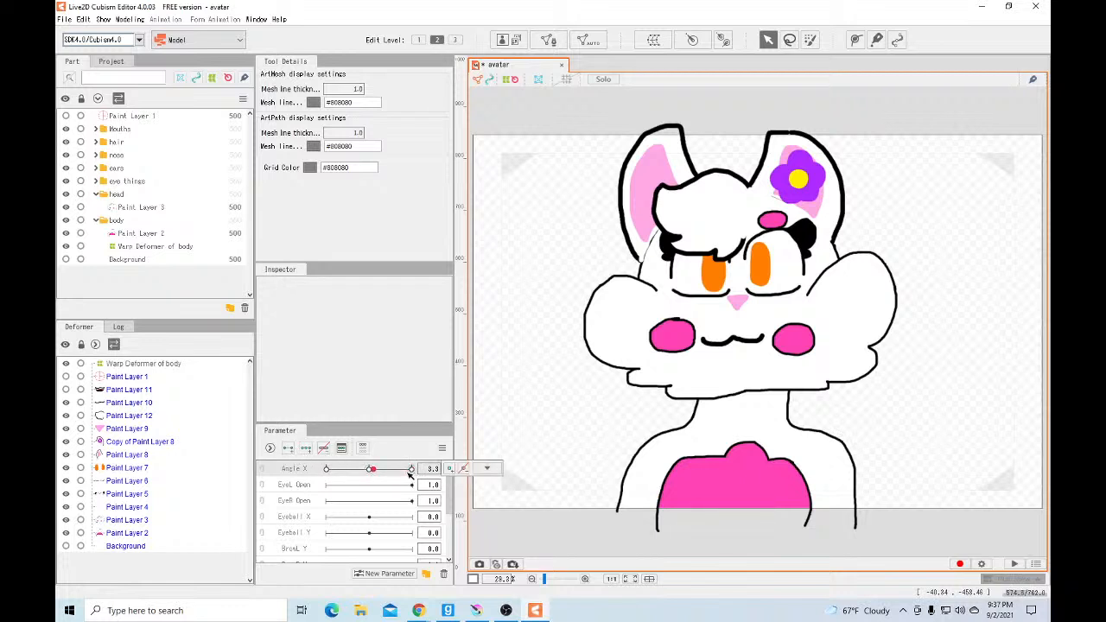
left_click(486, 468)
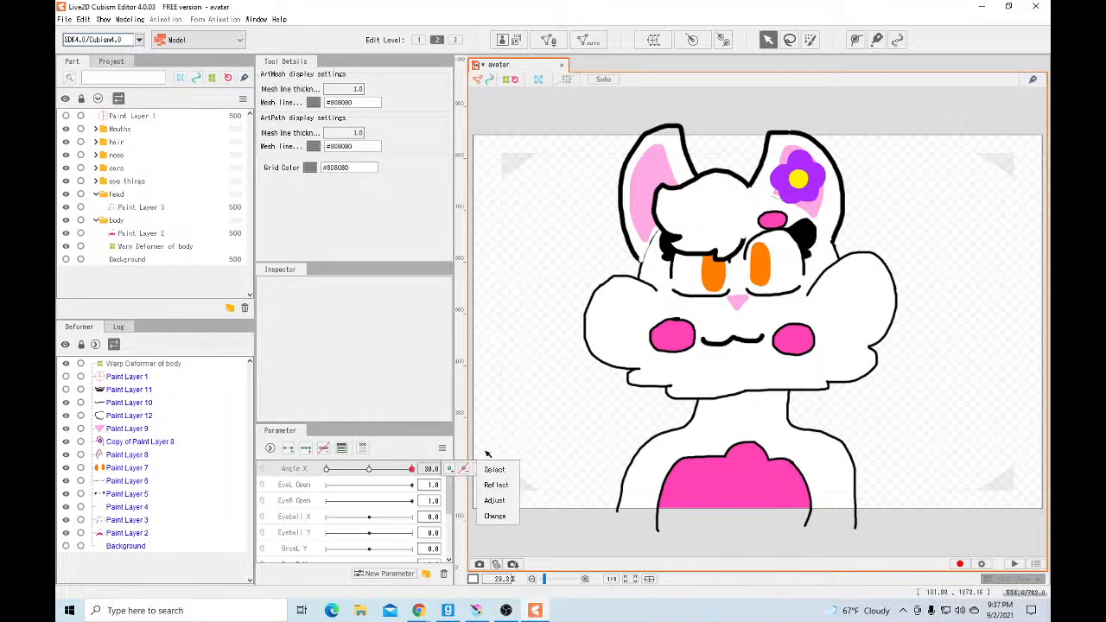
left_click(142, 248)
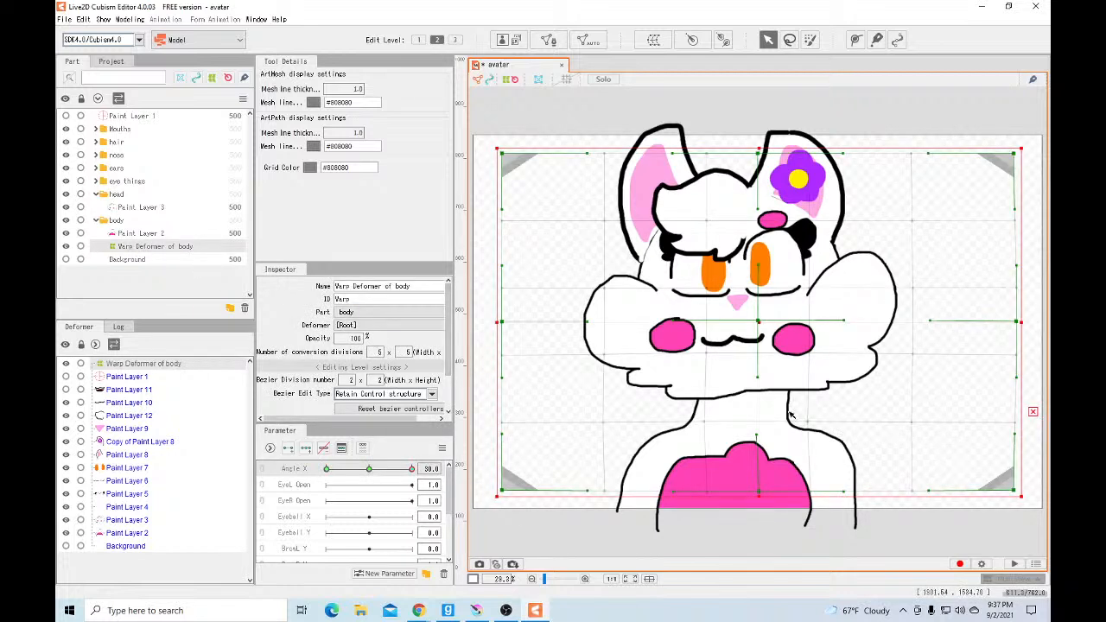
double_click(767, 469)
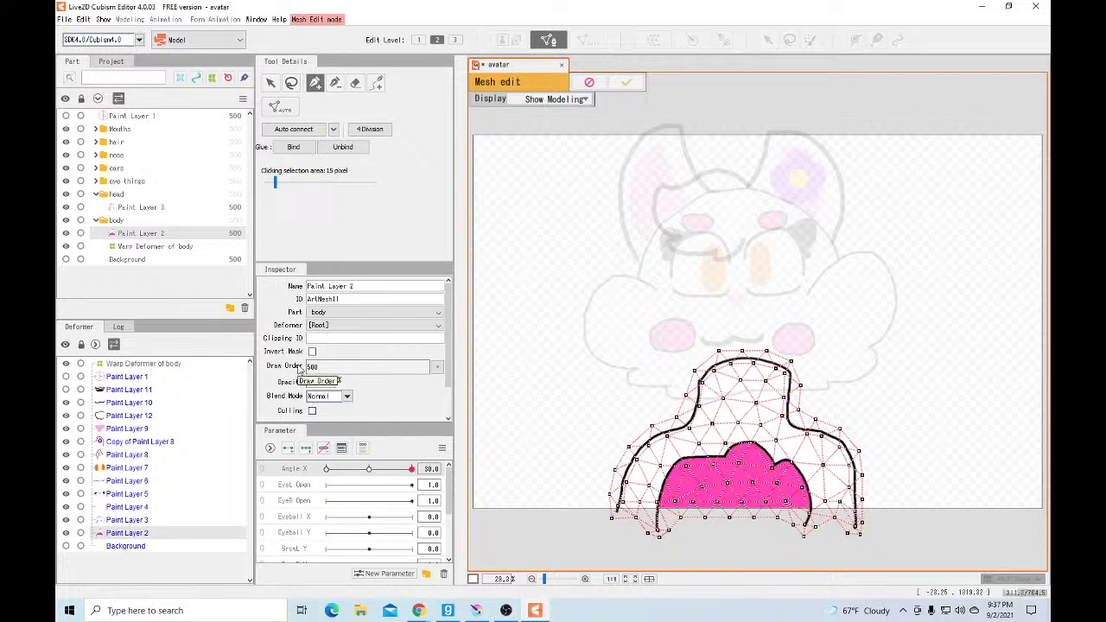
left_click(156, 248)
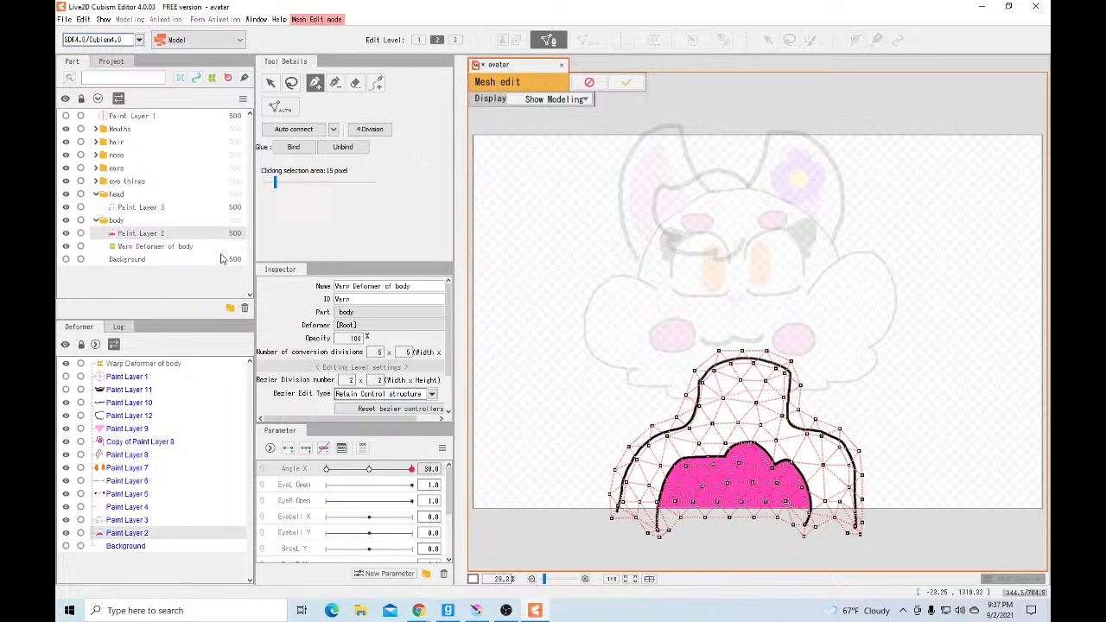
left_click(370, 469)
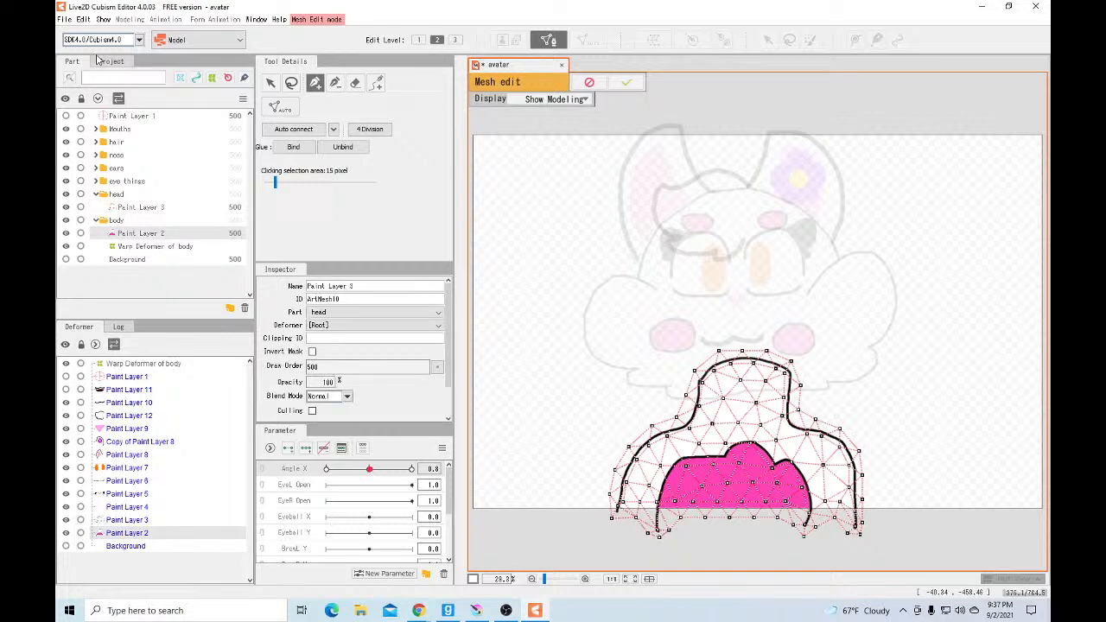
left_click(84, 19)
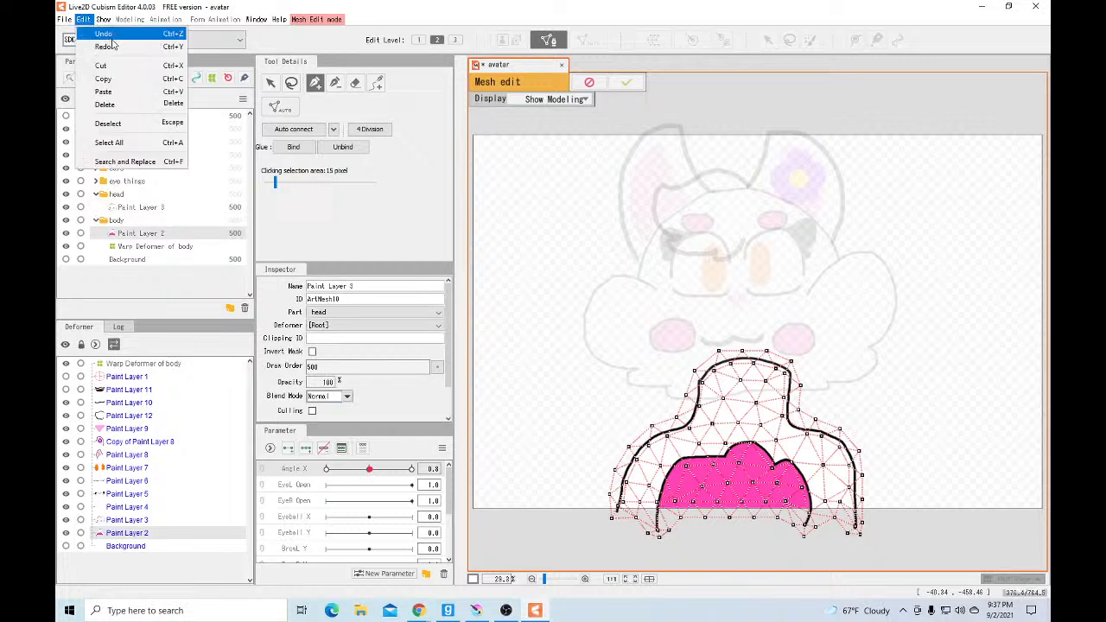
left_click(111, 35)
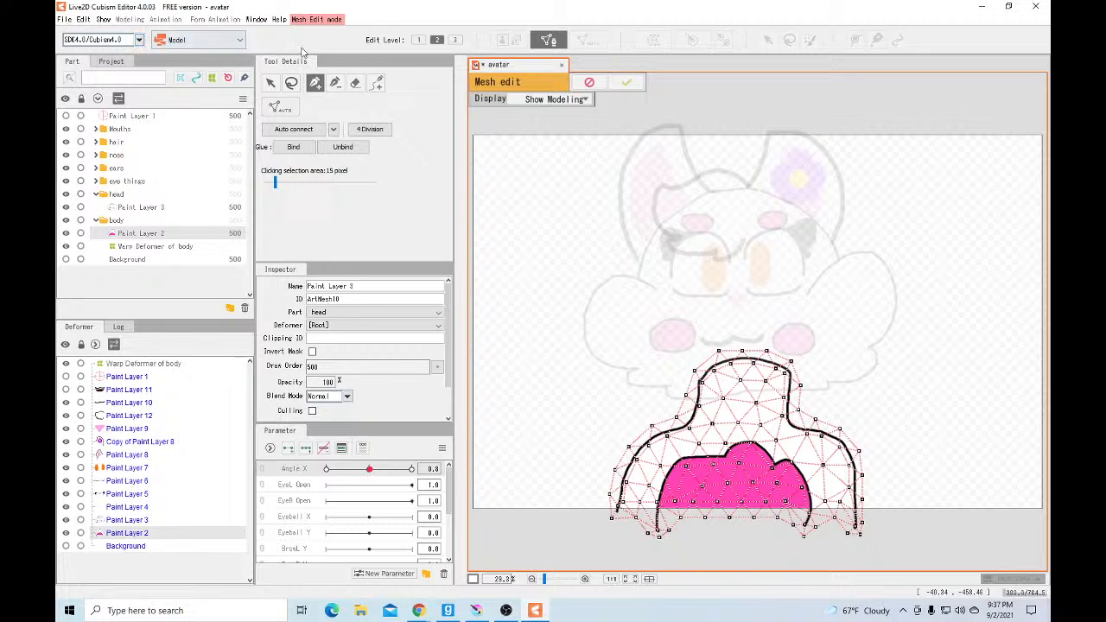
left_click(589, 87)
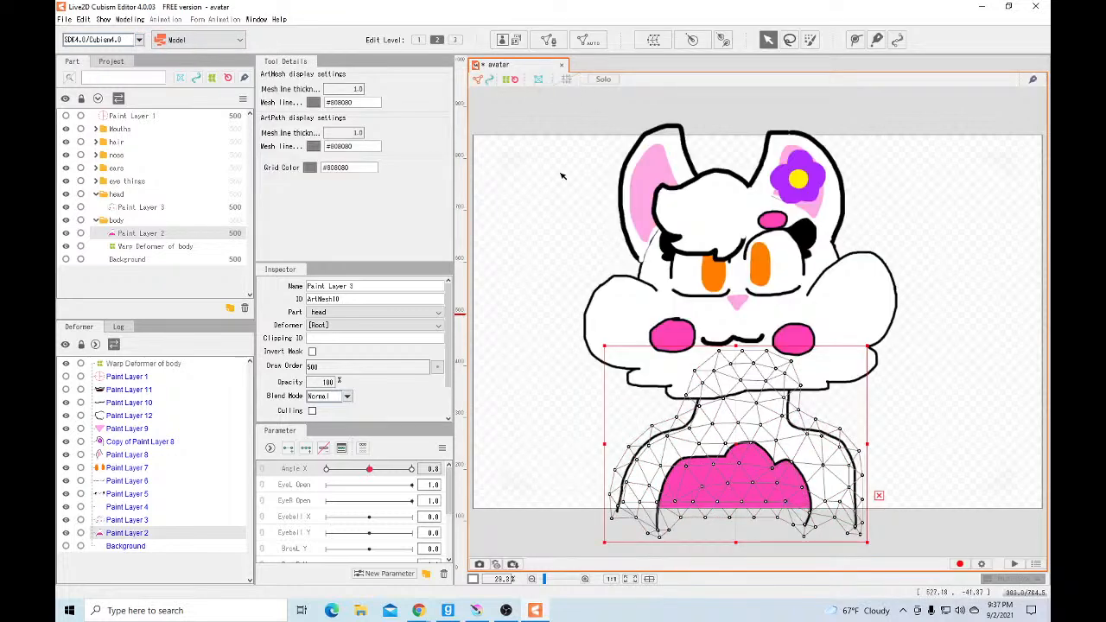
Nudge the lower centre control point of the body's warp deformer slightly at Angle X 30
left_click(412, 469)
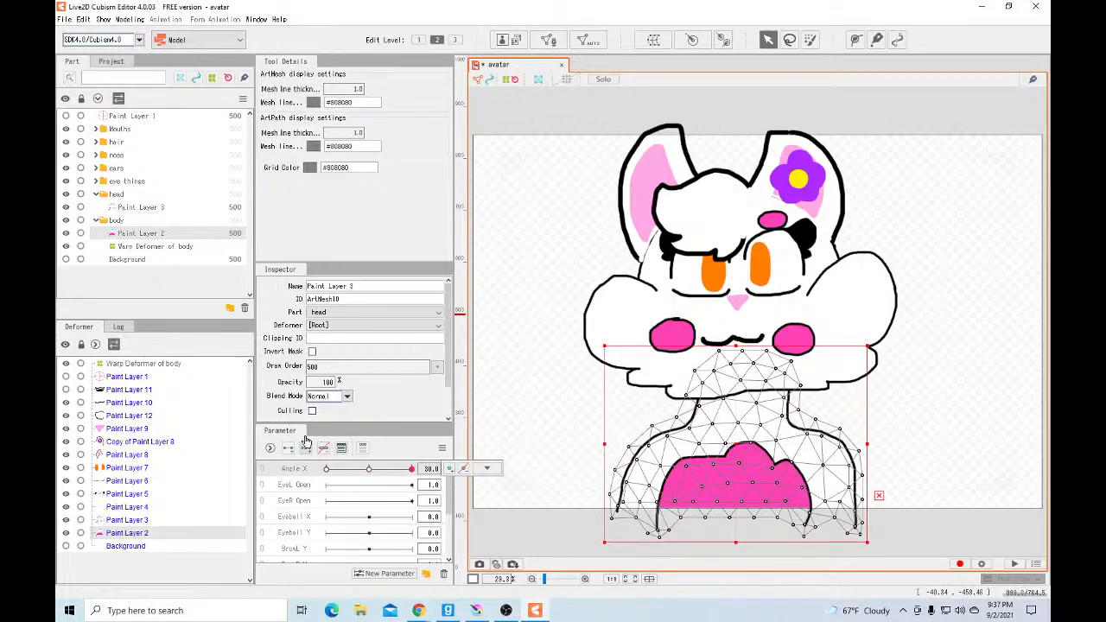
left_click(191, 248)
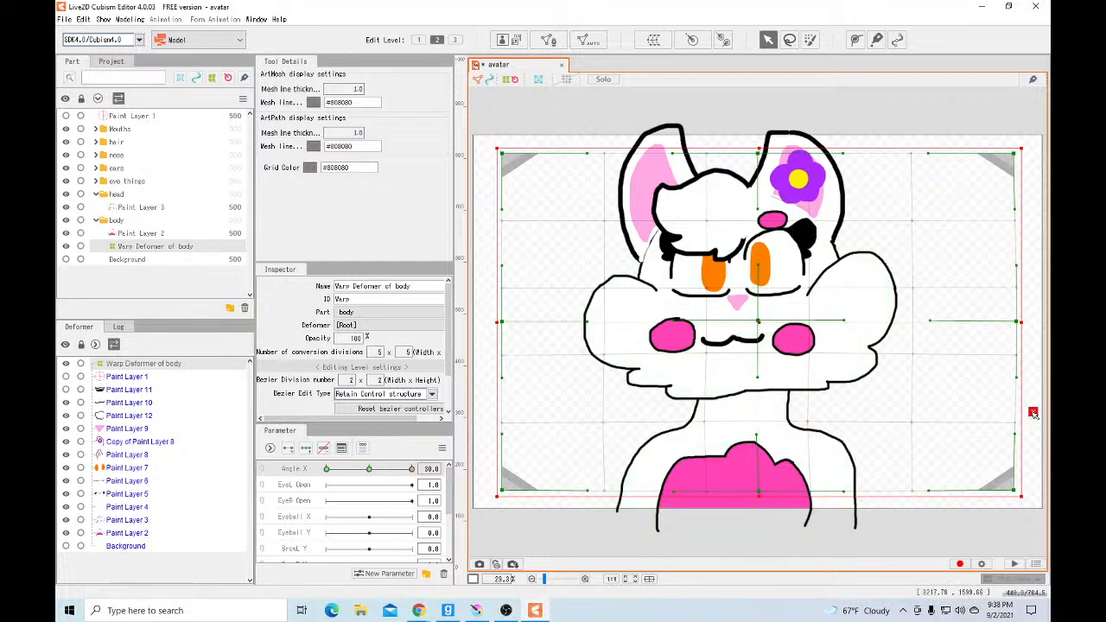
left_click(764, 495)
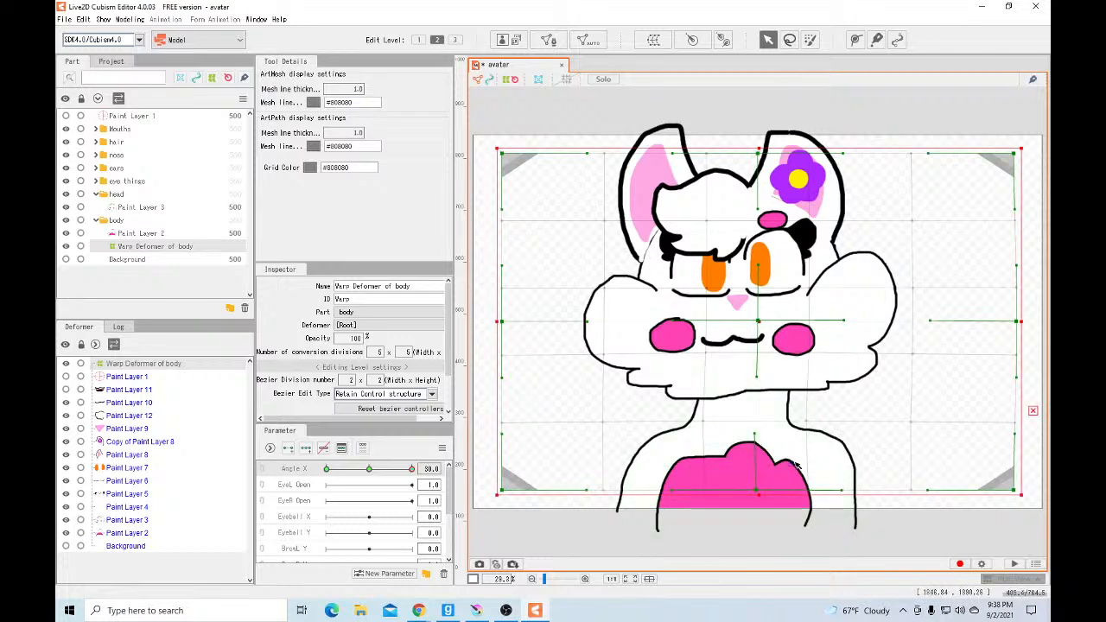
left_click(795, 466)
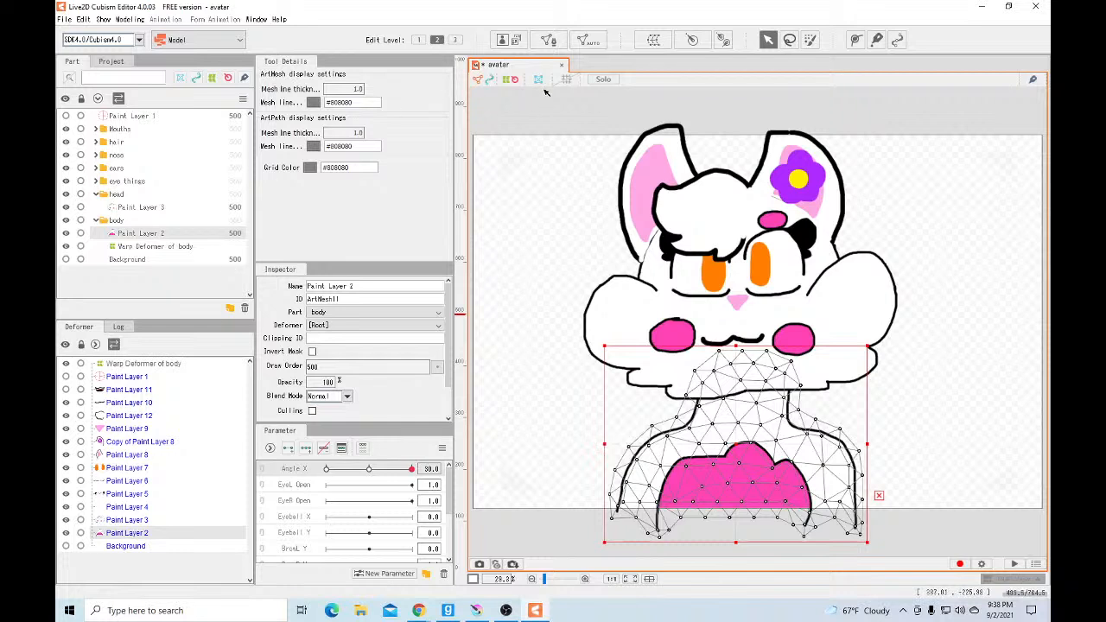
left_click(166, 260)
left_click(168, 247)
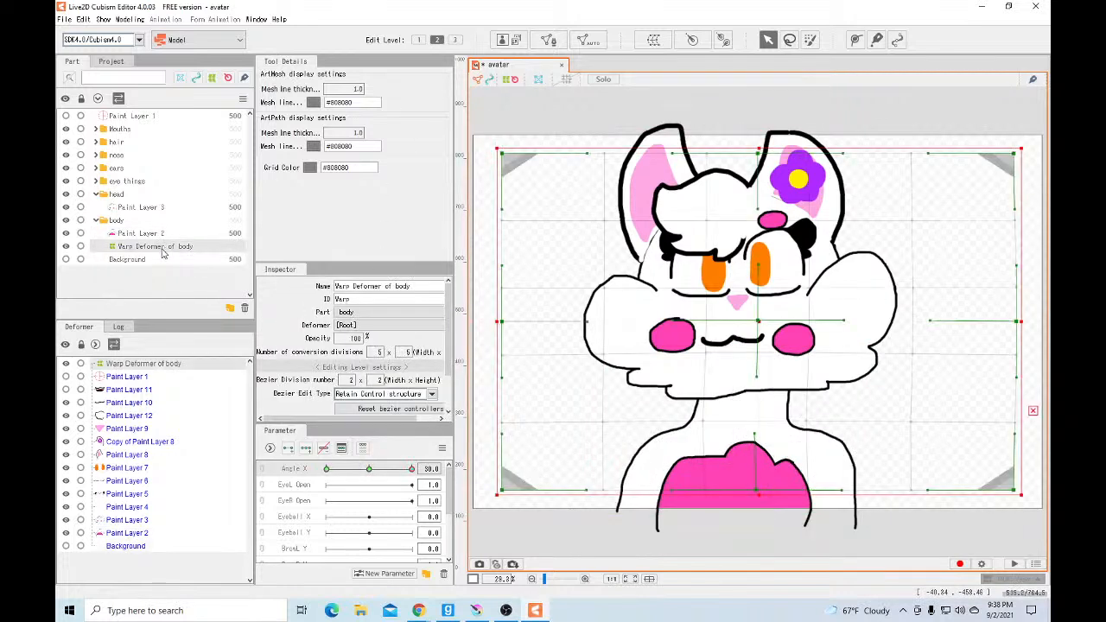
left_click(1031, 413)
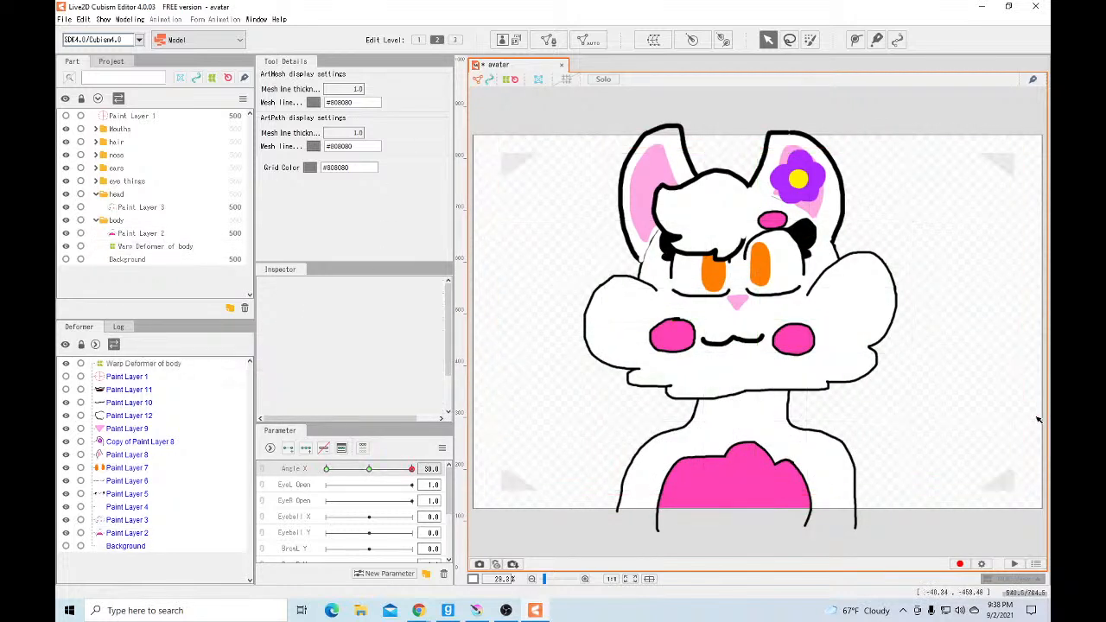
Reselect the body's warp deformer and nudge an interior grid point beside the cheek slightly outward at Angle X 30
left_click(175, 249)
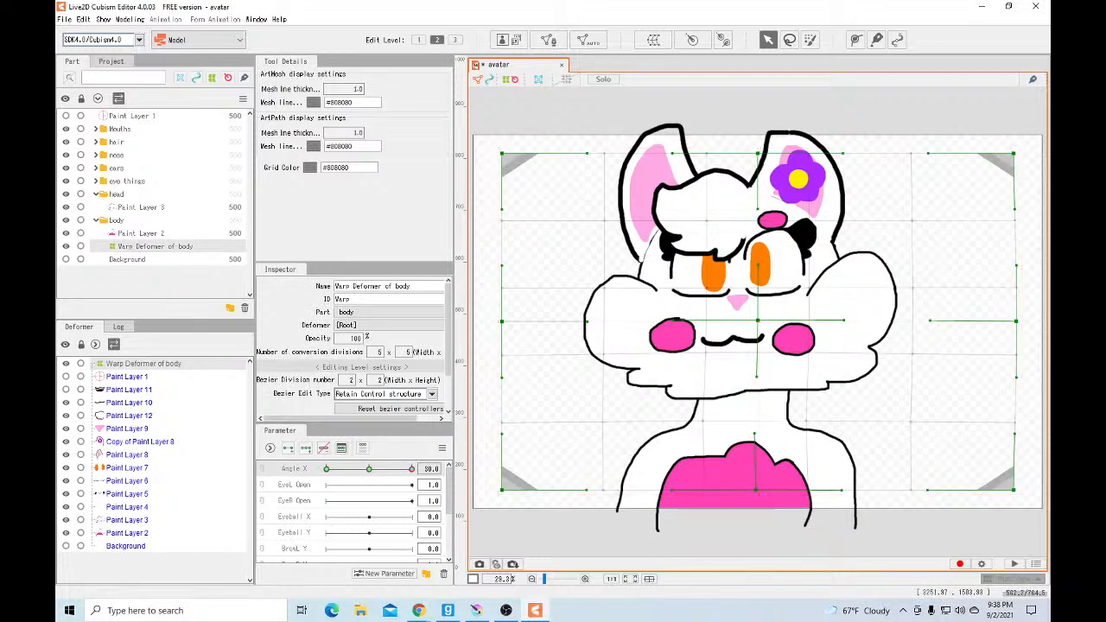
key("alt+Tab")
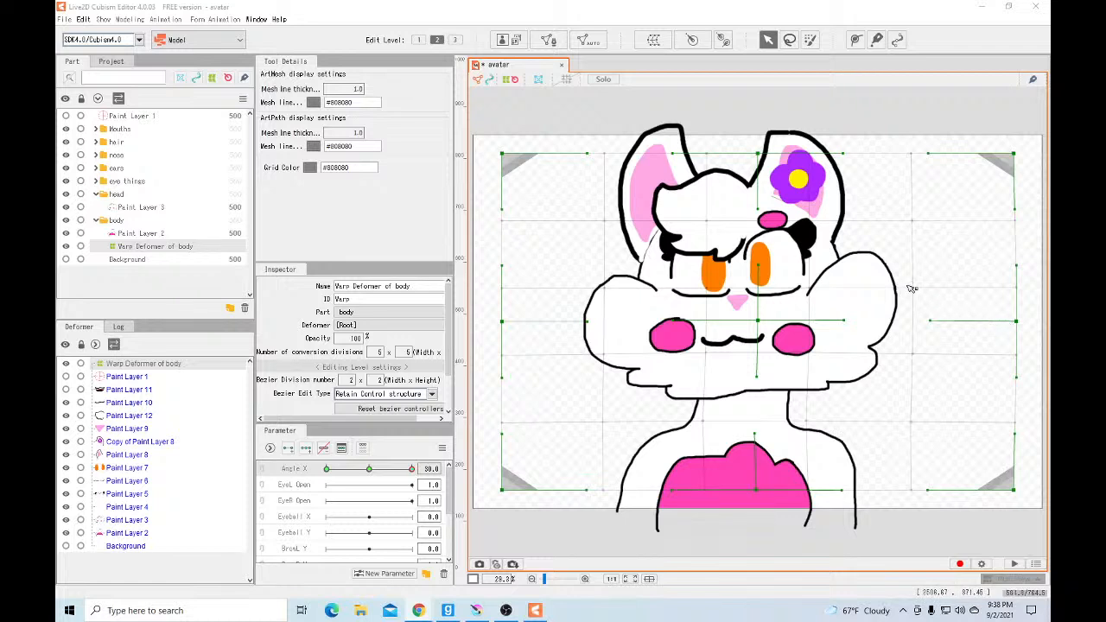
mouse_move(914, 289)
left_mouse_down()
mouse_move(920, 275)
mouse_move(921, 291)
left_mouse_up()
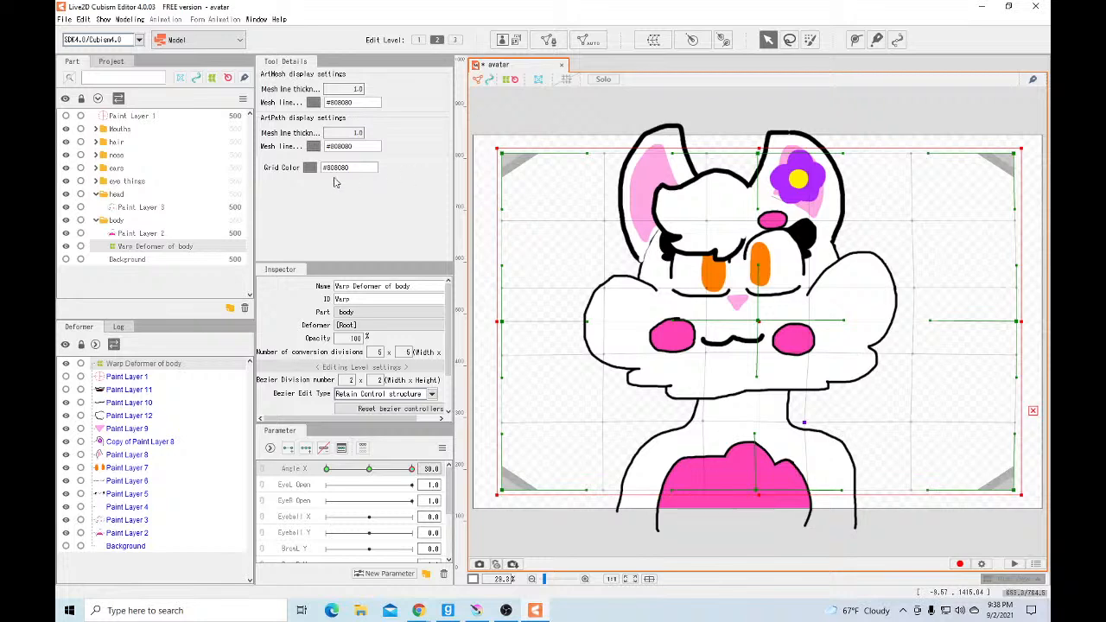
right_click(192, 233)
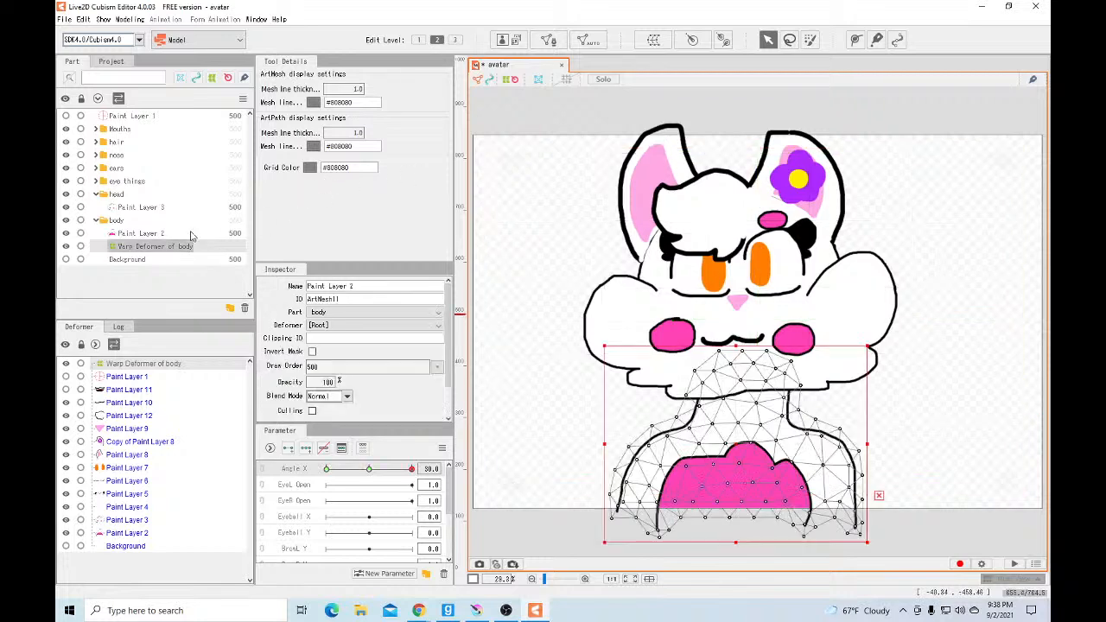
left_click(174, 236)
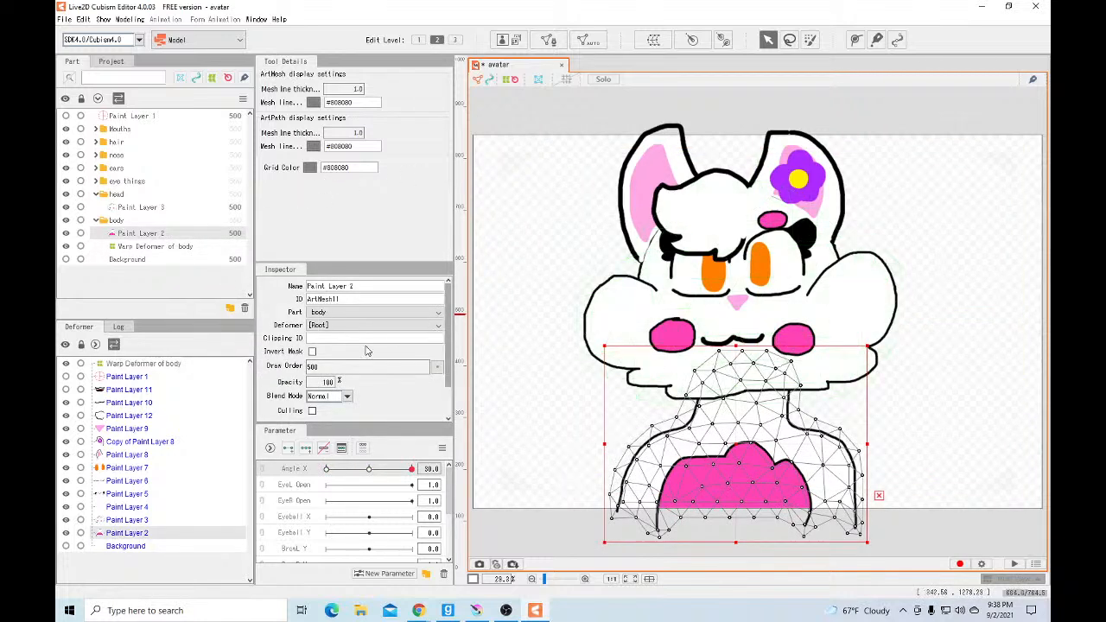
left_click(173, 246)
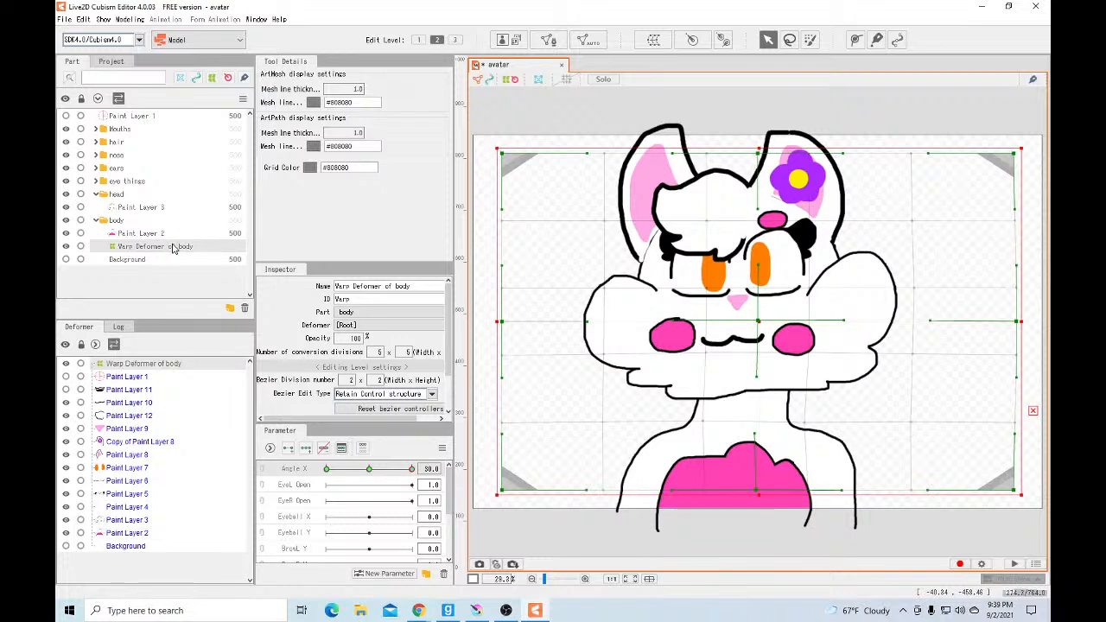
left_click(418, 610)
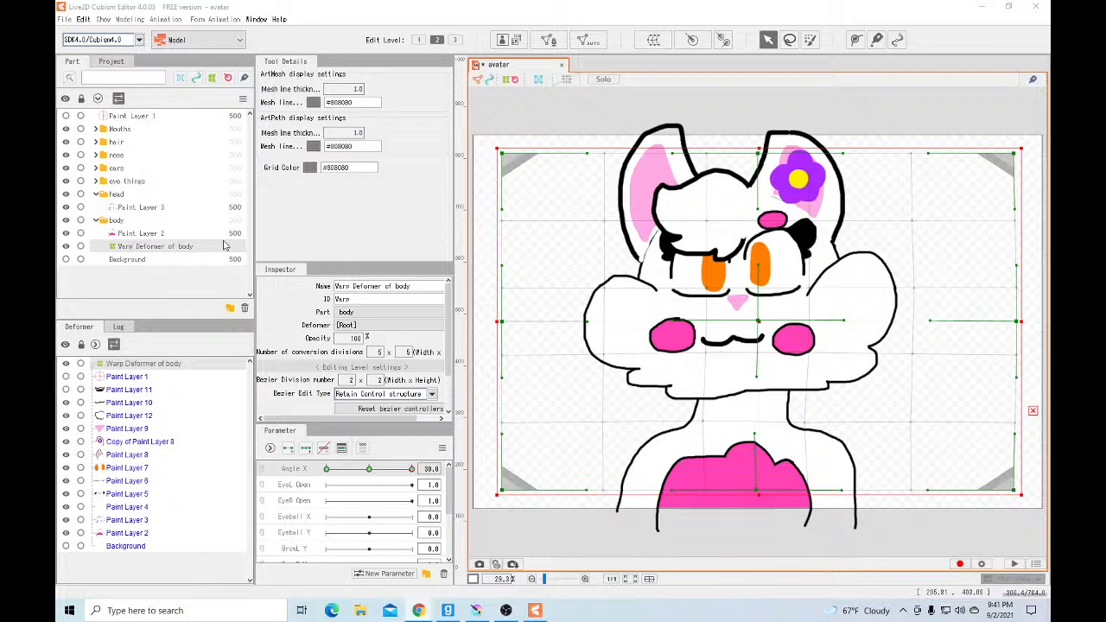
Add three keys on the Angle X parameter to Paint Layer 3 in the head part
left_click(163, 209)
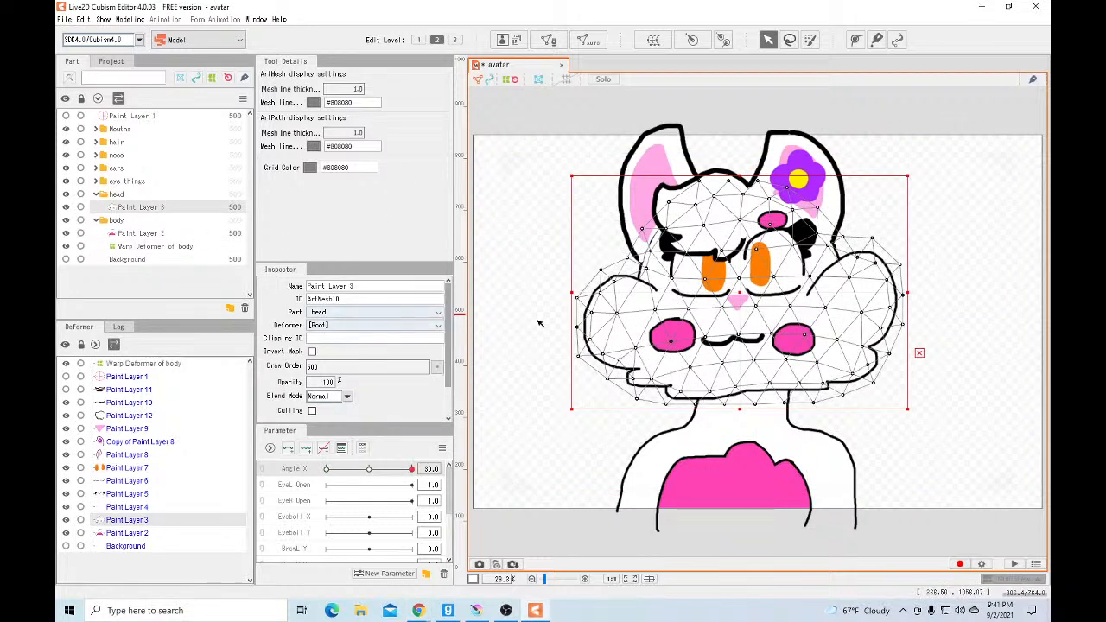
left_click(291, 450)
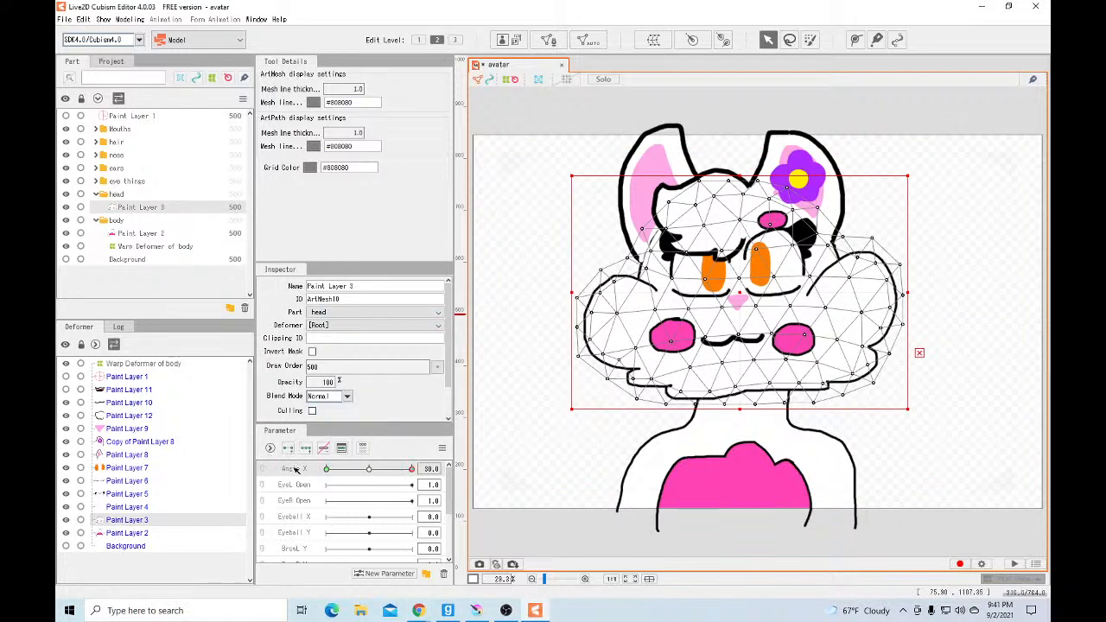
left_click(307, 456)
Create a warp deformer in the head part as parent of Paint Layer 3, with 2 × 2 Bezier and 5 × 5 conversion divisions
right_click(172, 217)
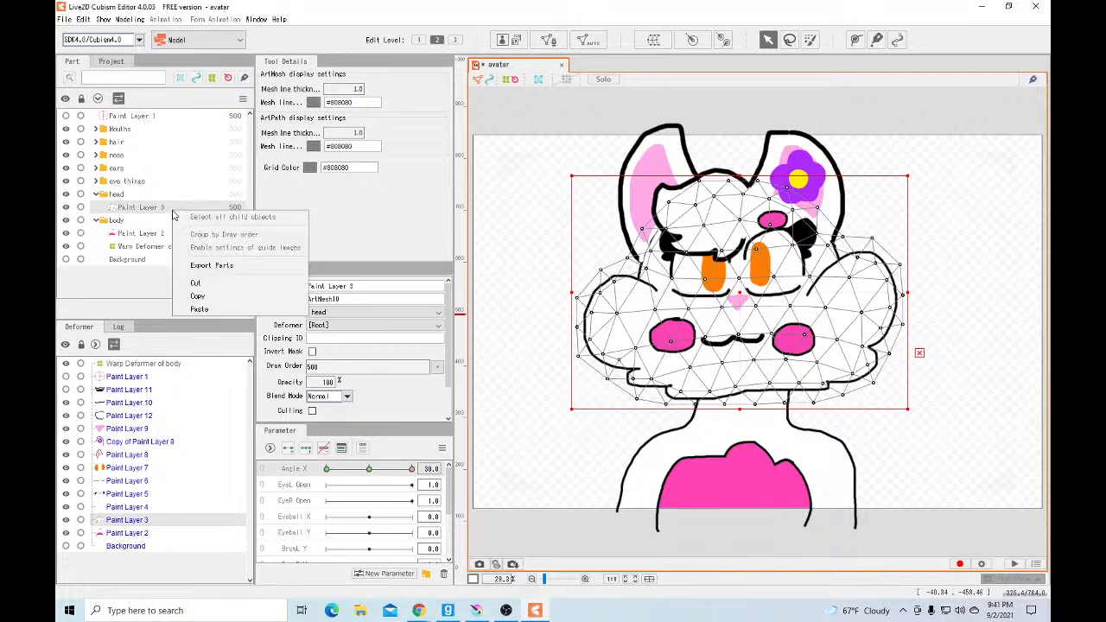
left_click(135, 292)
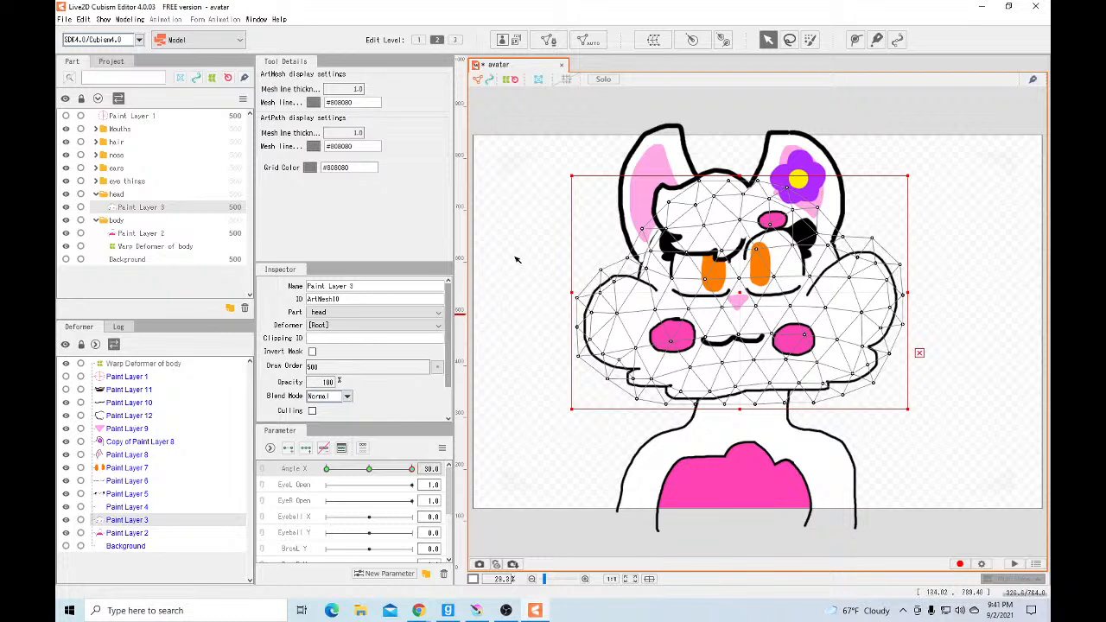
left_click(655, 40)
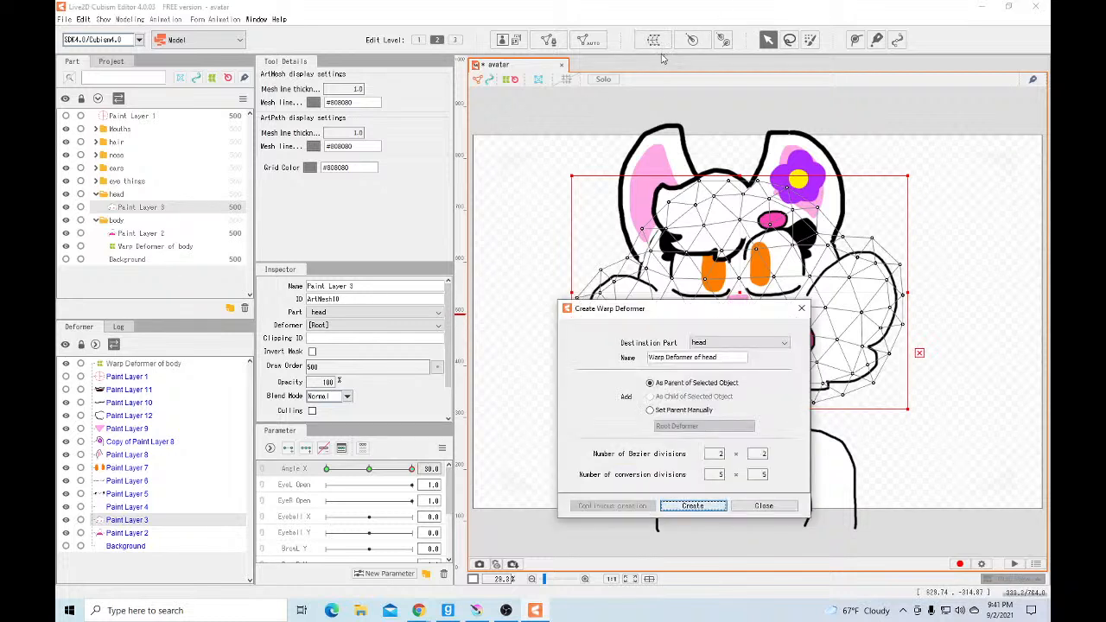
left_click(710, 508)
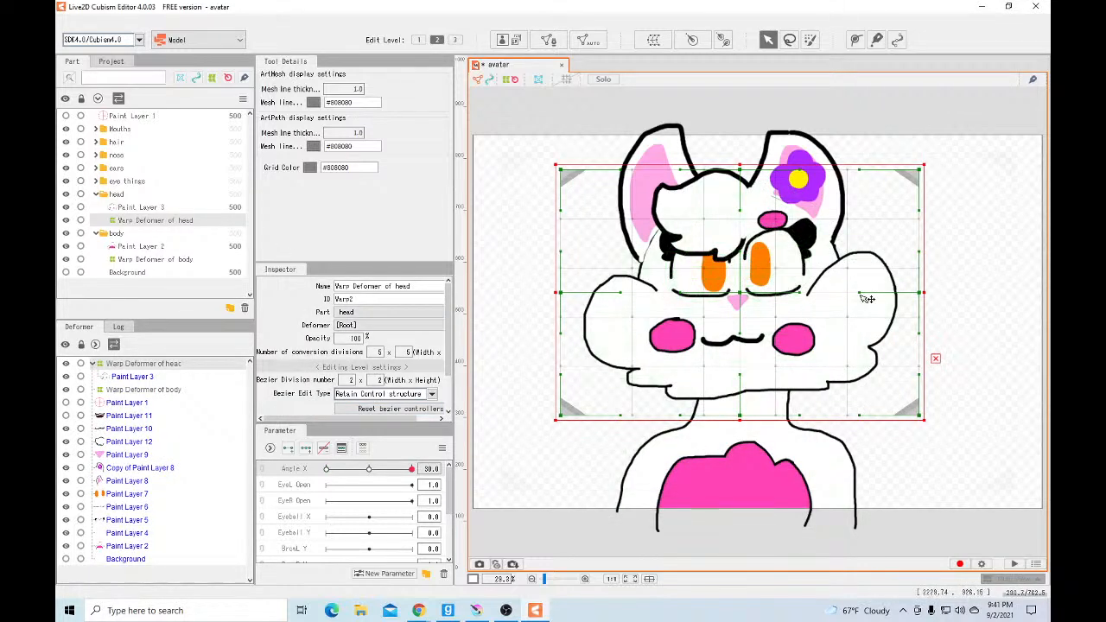
Reshape the head's warp deformer at Angle X 30, moving its right edge outward, its left edge inward and its lower-left handle inward
left_click_drag(868, 299, 894, 291)
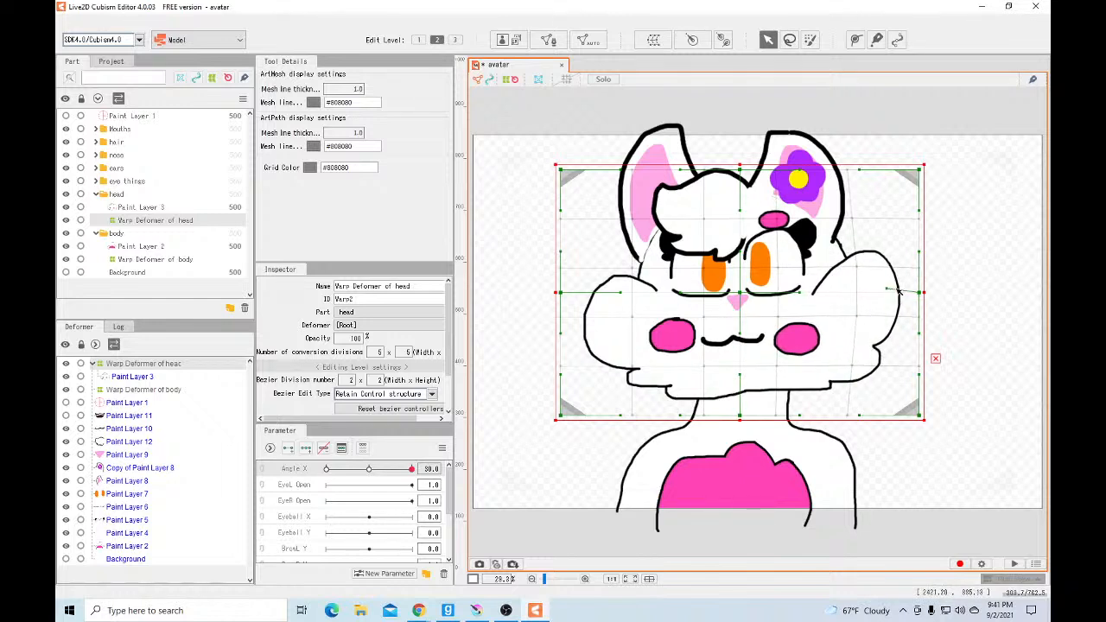
key("alt+Tab")
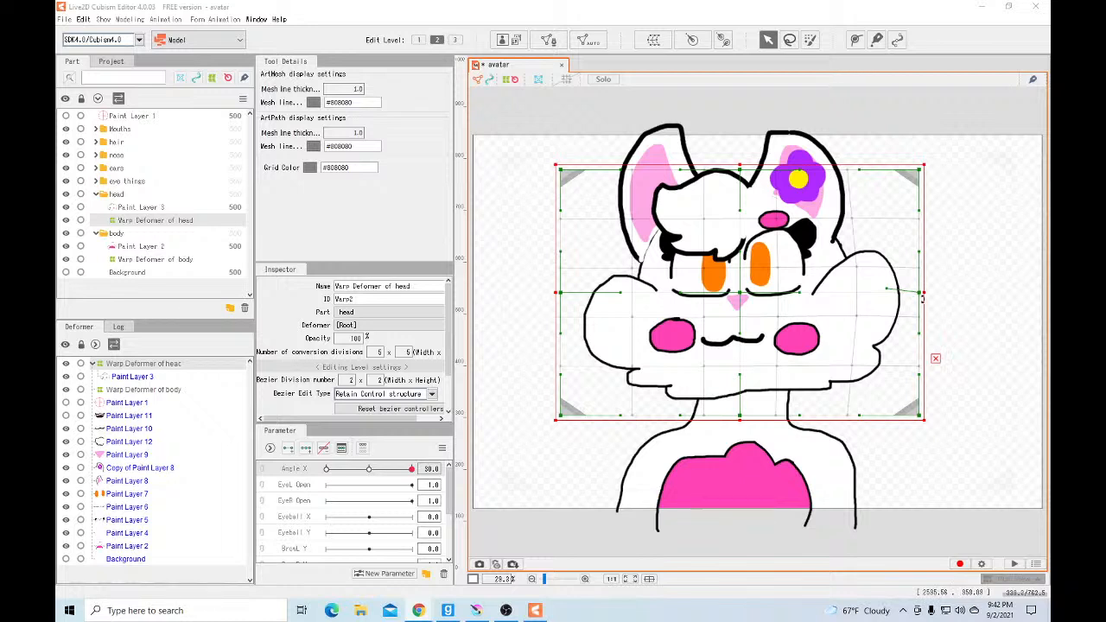
left_click_drag(925, 296, 937, 291)
left_click_drag(563, 294, 579, 294)
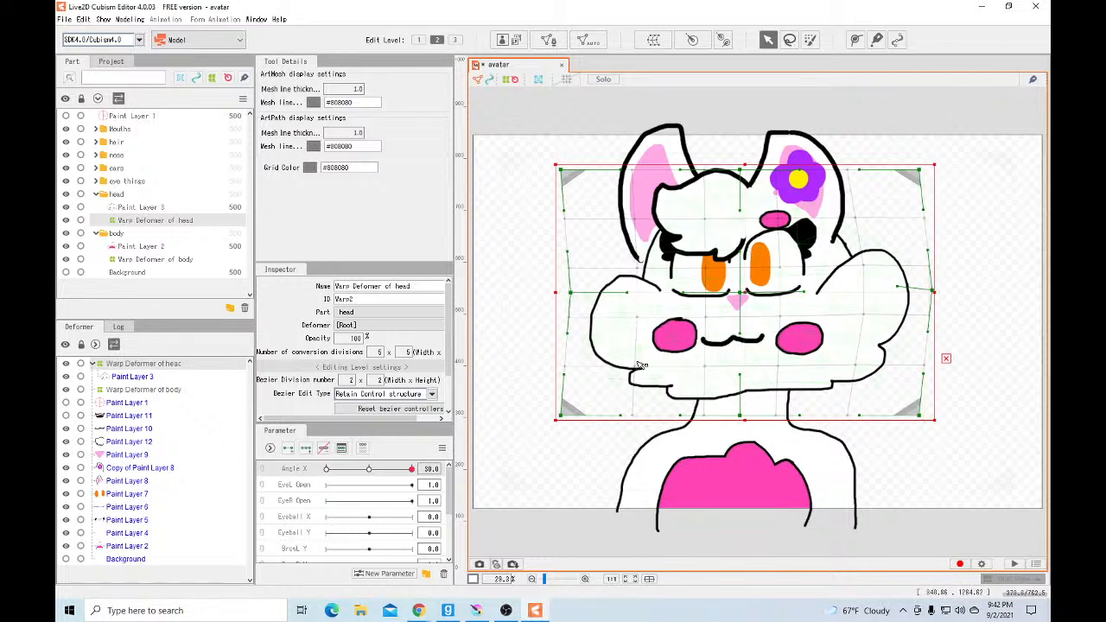
left_click_drag(621, 416, 637, 416)
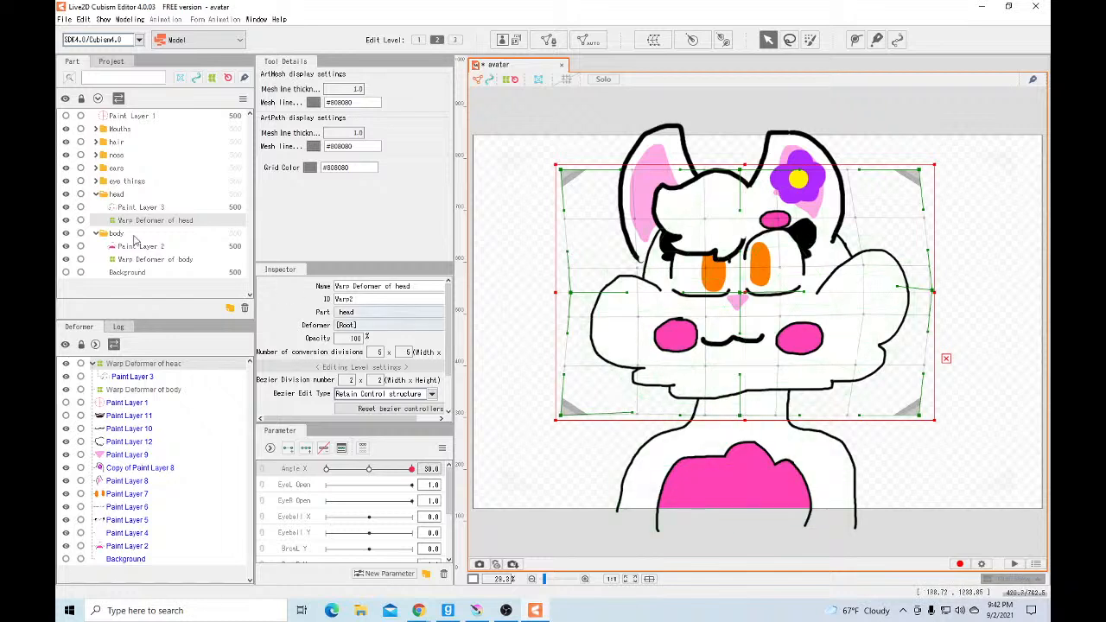
Move Paint Layer 8 and Copy of Paint Layer 8 from the ears part into head, and nudge the head deformer's upper-left corner inward
left_click(116, 168)
left_click(96, 168)
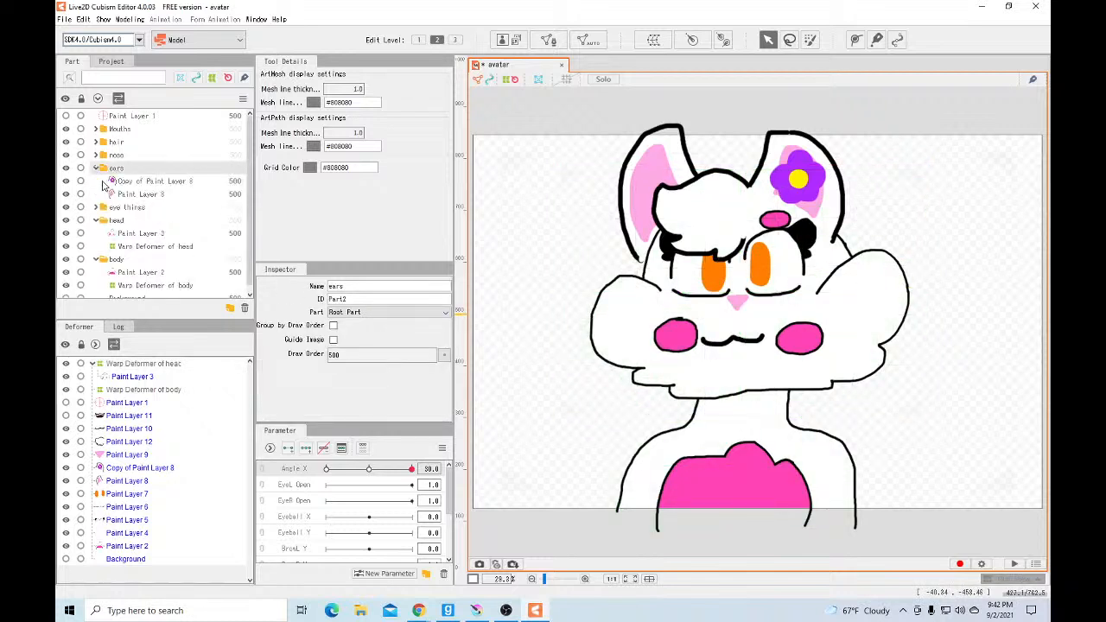
left_click_drag(128, 193, 135, 222)
left_click(134, 219)
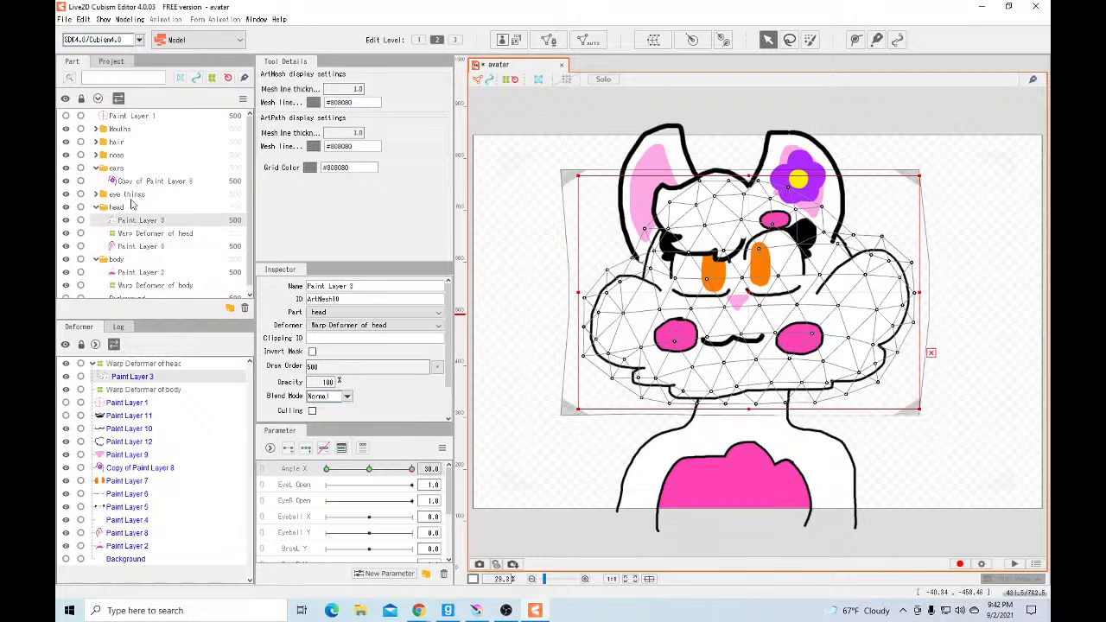
left_click_drag(136, 182, 141, 211)
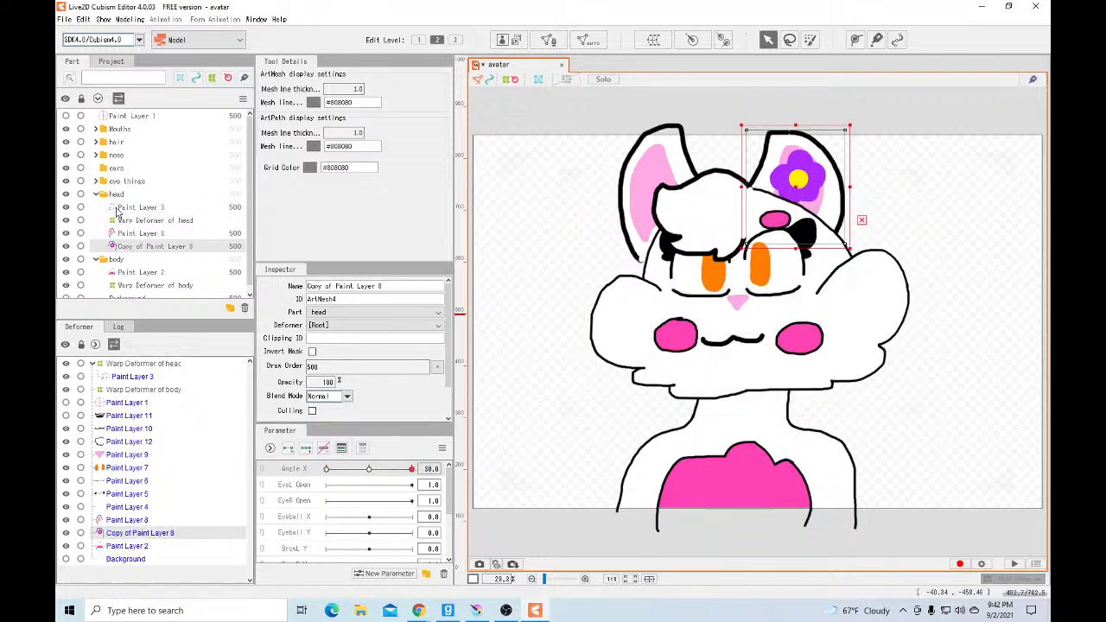
left_click(133, 222)
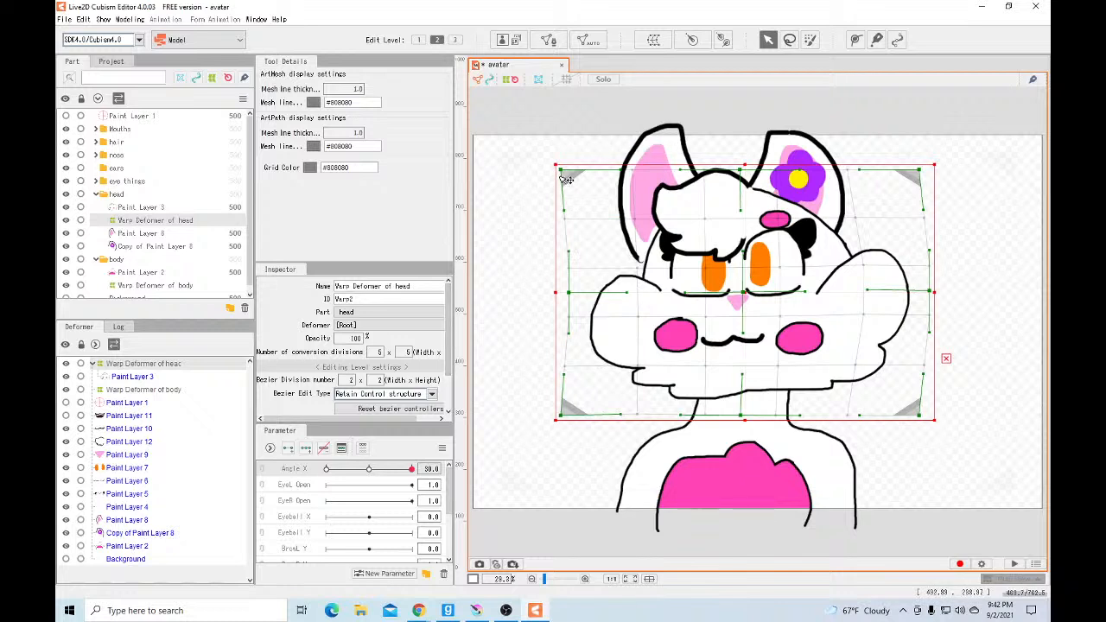
left_click_drag(563, 171, 568, 170)
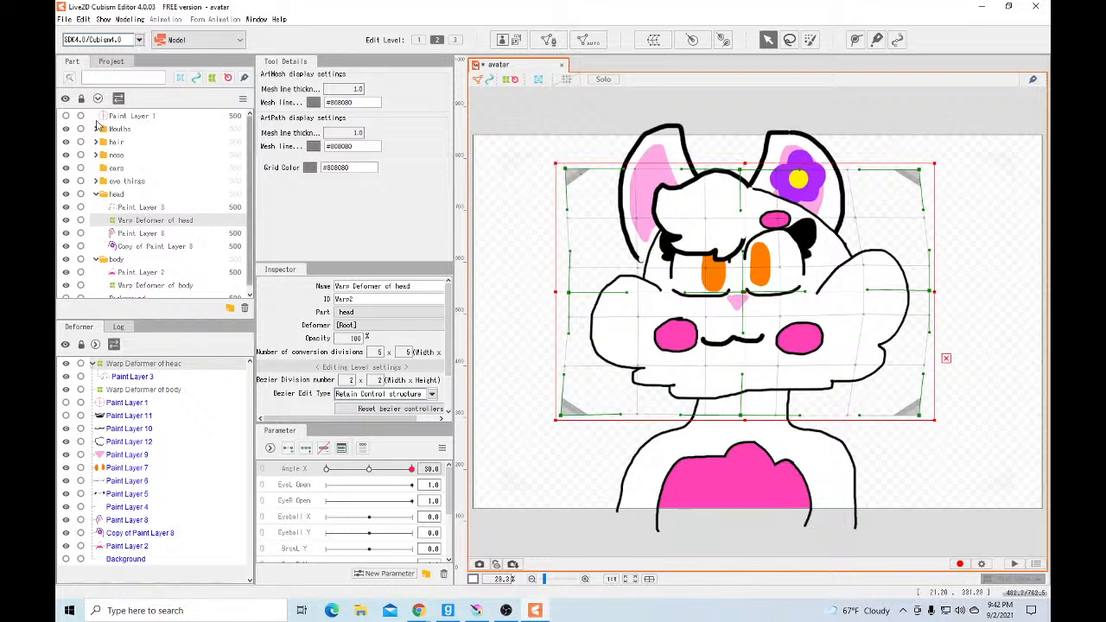
Undo the corner nudge and the moves of both ear layers into the head part
left_click(84, 19)
left_click(102, 33)
left_click(84, 19)
left_click(90, 33)
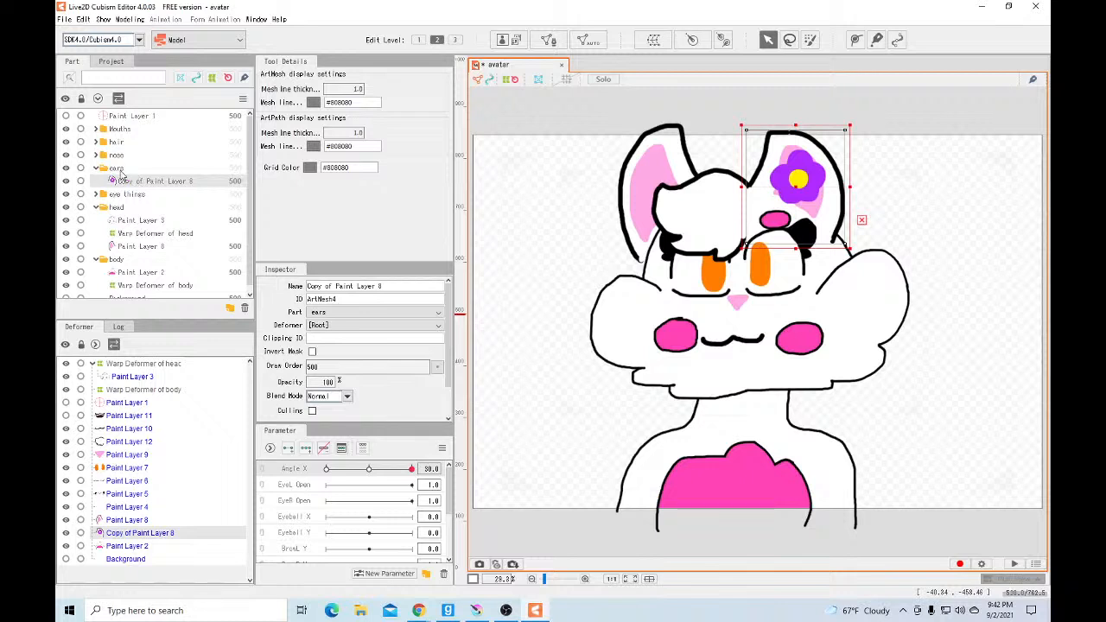
left_click(84, 19)
left_click(90, 33)
left_click(84, 19)
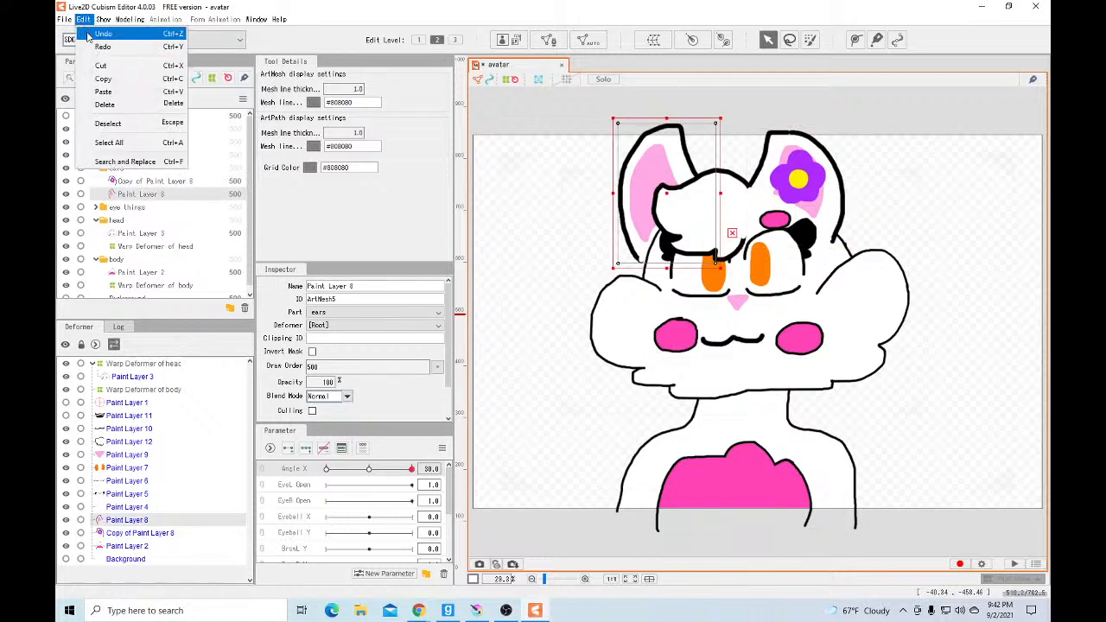
left_click(89, 33)
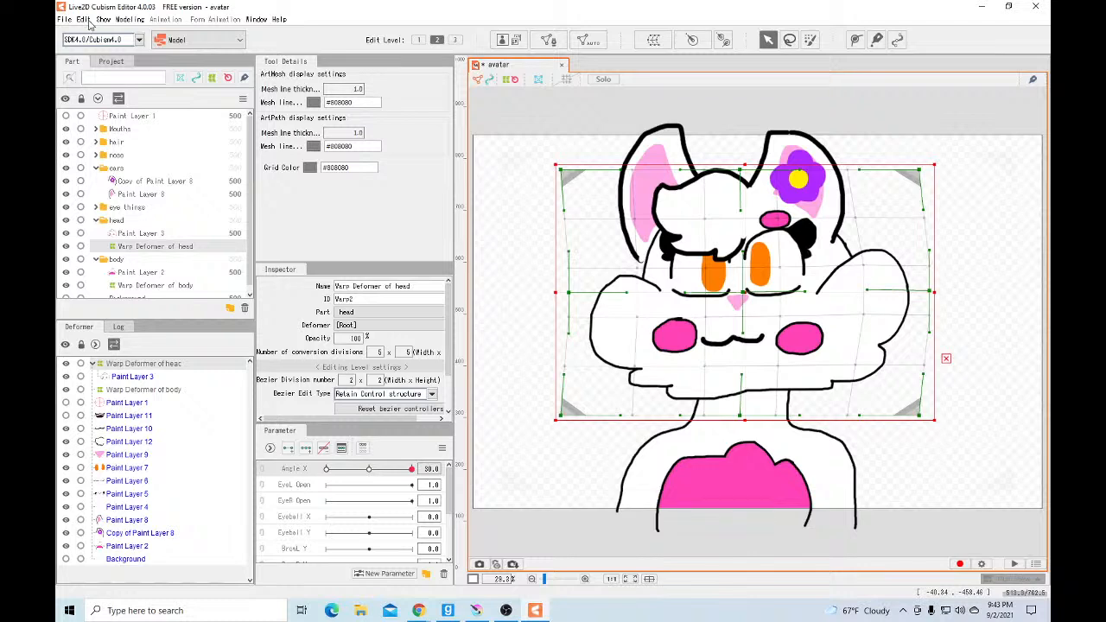
Undo the reshaping of the head's warp deformer and its creation around Paint Layer 3
left_click(84, 19)
left_click(106, 46)
left_click(84, 19)
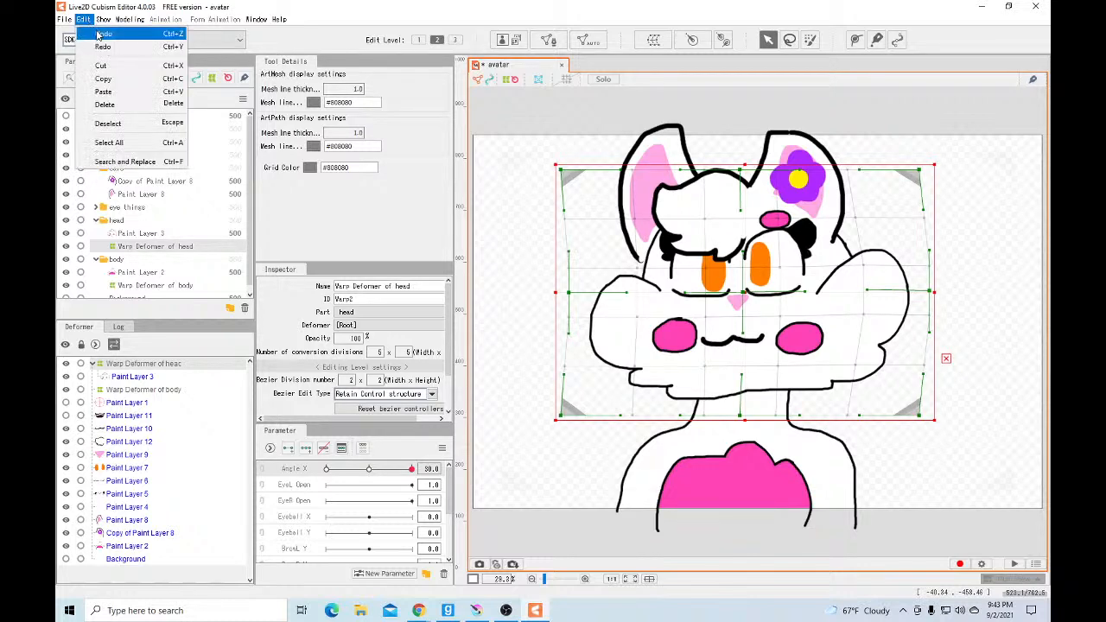
left_click(97, 34)
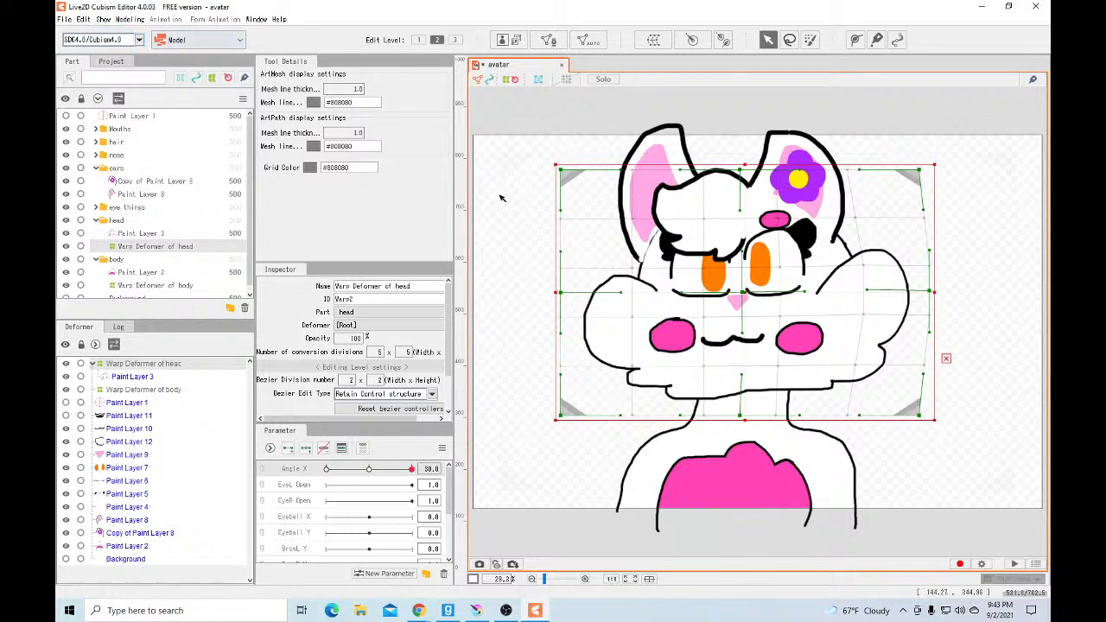
key("ctrl+z")
key("ctrl+z")
key("ctrl+z")
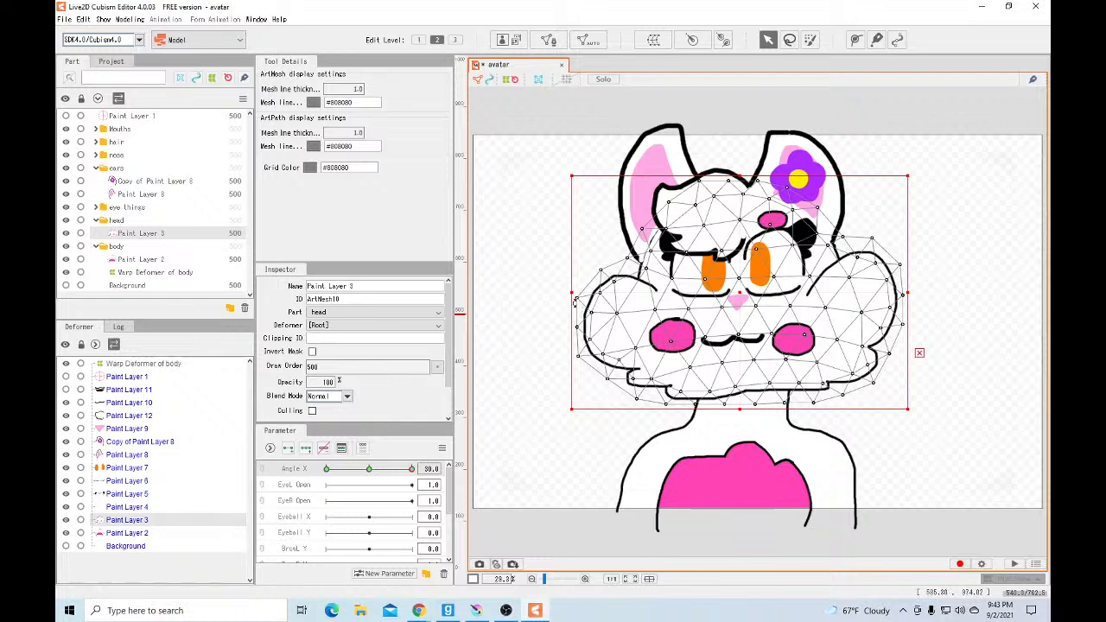
Move Paint Layer 8 and Copy of Paint Layer 8 together from the ears part into the head part, above Paint Layer 3
mouse_move(157, 182)
left_mouse_down()
mouse_move(158, 232)
mouse_move(148, 217)
mouse_move(141, 226)
left_mouse_up()
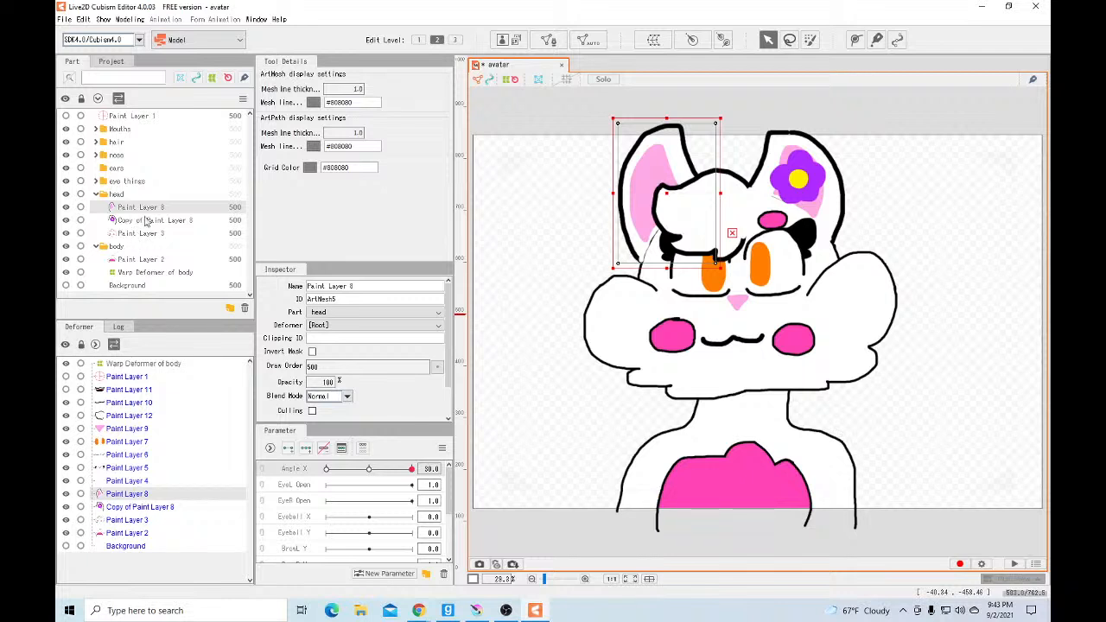
left_click(141, 235)
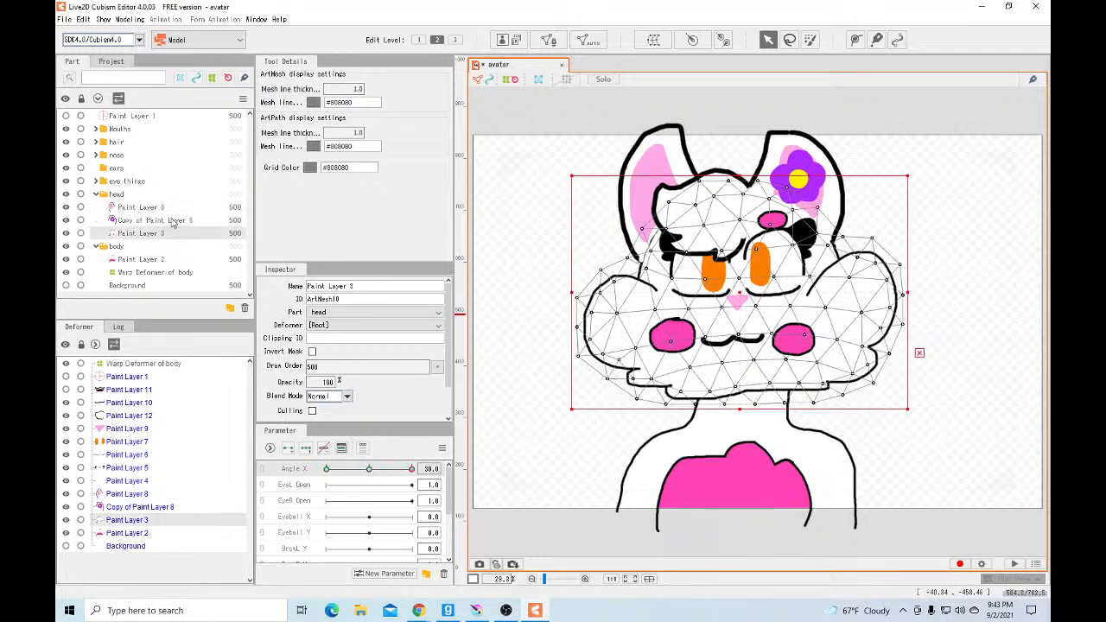
Create a warp deformer for the whole head part with 2 × 2 Bezier divisions and 5 × 5 conversion divisions
left_click(157, 195)
left_click(654, 39)
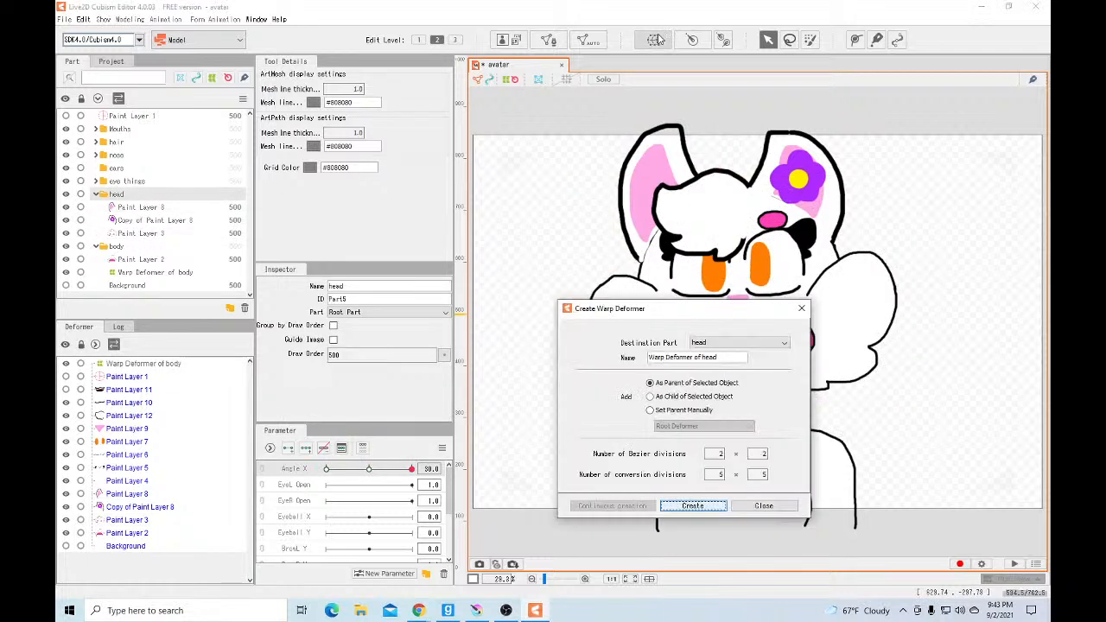
left_click(709, 507)
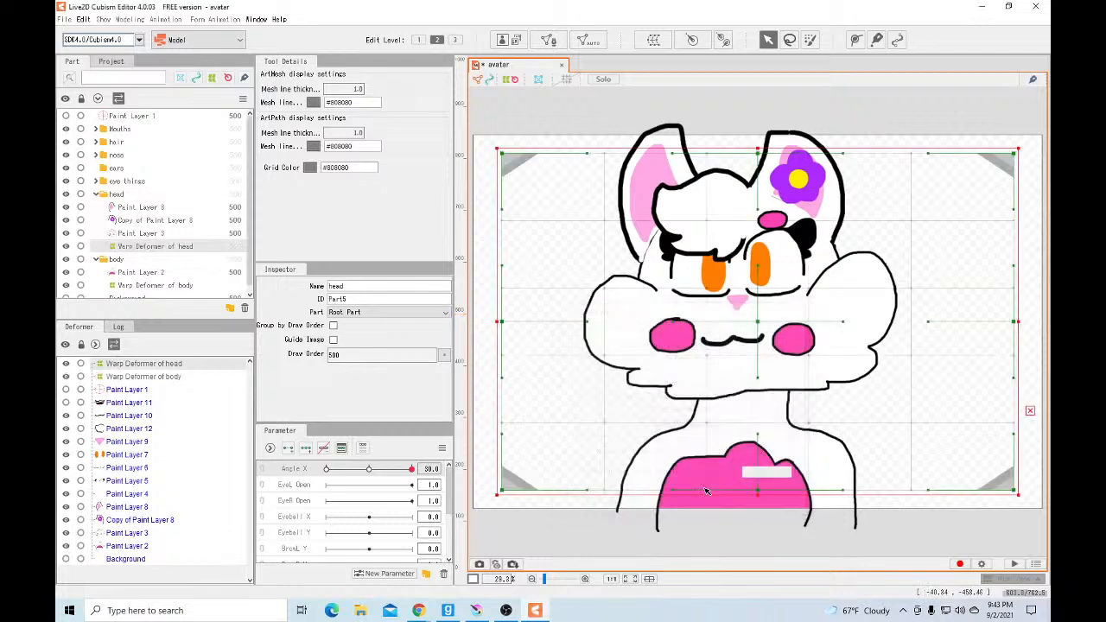
Add three keys on Angle X to the head part's warp deformer and try nudging its left-edge and centre points
mouse_move(500, 322)
left_mouse_down()
mouse_move(518, 325)
mouse_move(505, 324)
left_mouse_up()
key("ctrl+z")
left_click(306, 449)
mouse_move(501, 323)
left_mouse_down()
mouse_move(539, 324)
mouse_move(503, 321)
left_mouse_up()
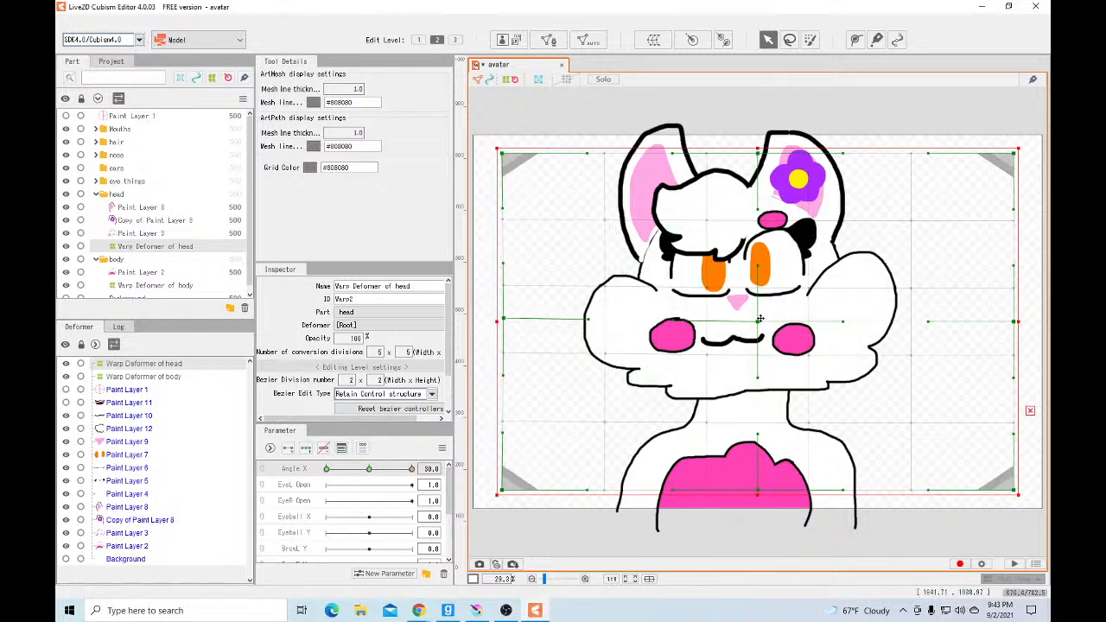
left_click_drag(756, 324, 762, 323)
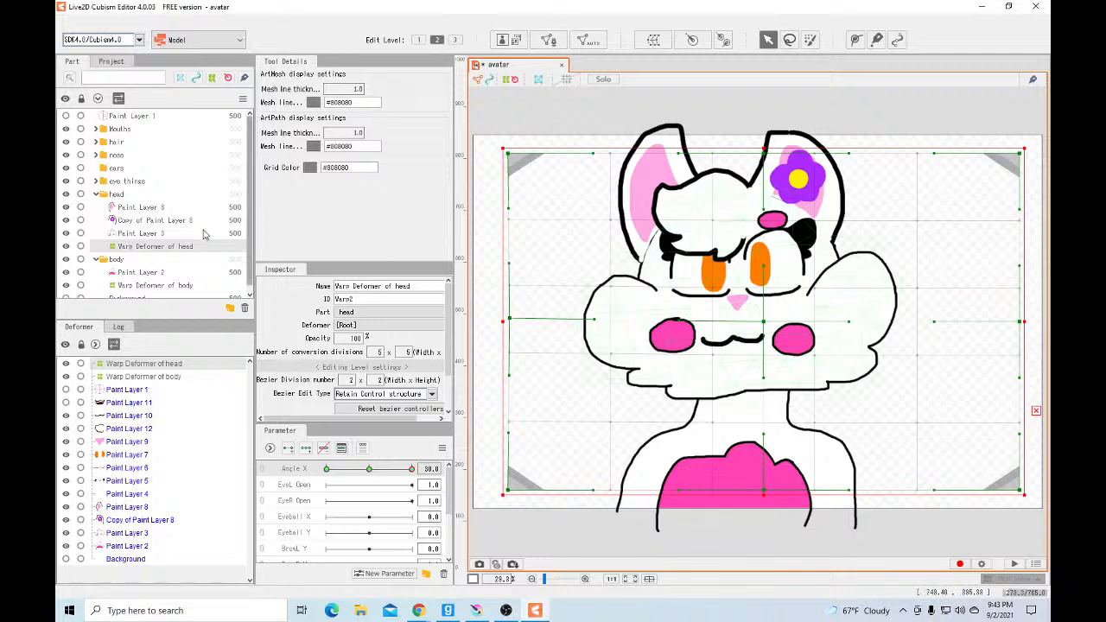
Remove the head part's warp deformer with its edits and add three keys on Angle X to the head part
key("ctrl+z")
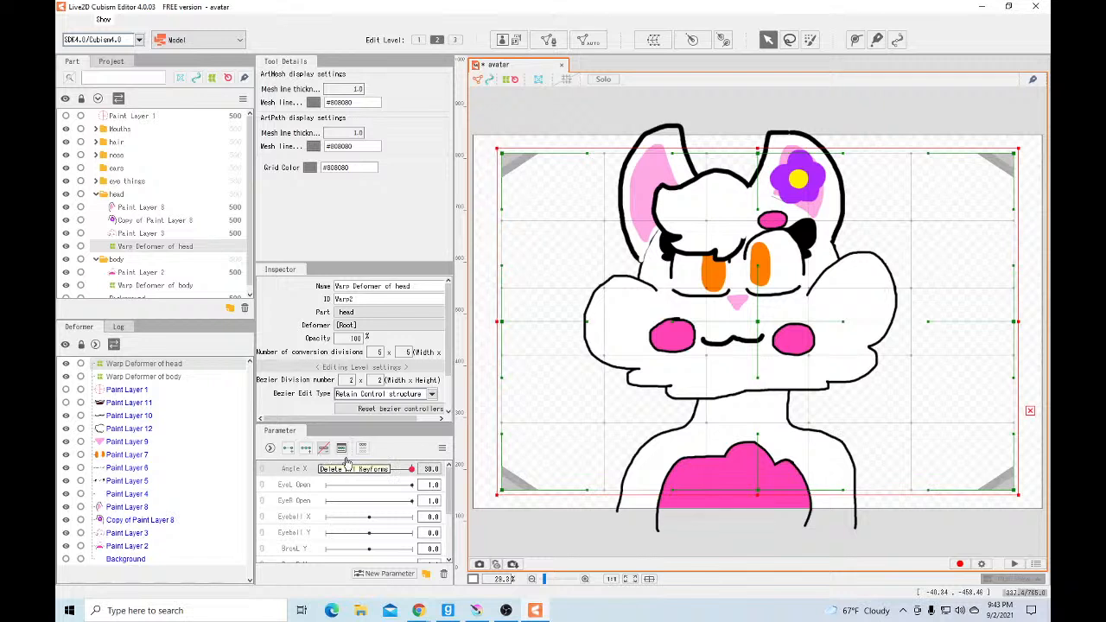
key("Delete")
left_click(306, 448)
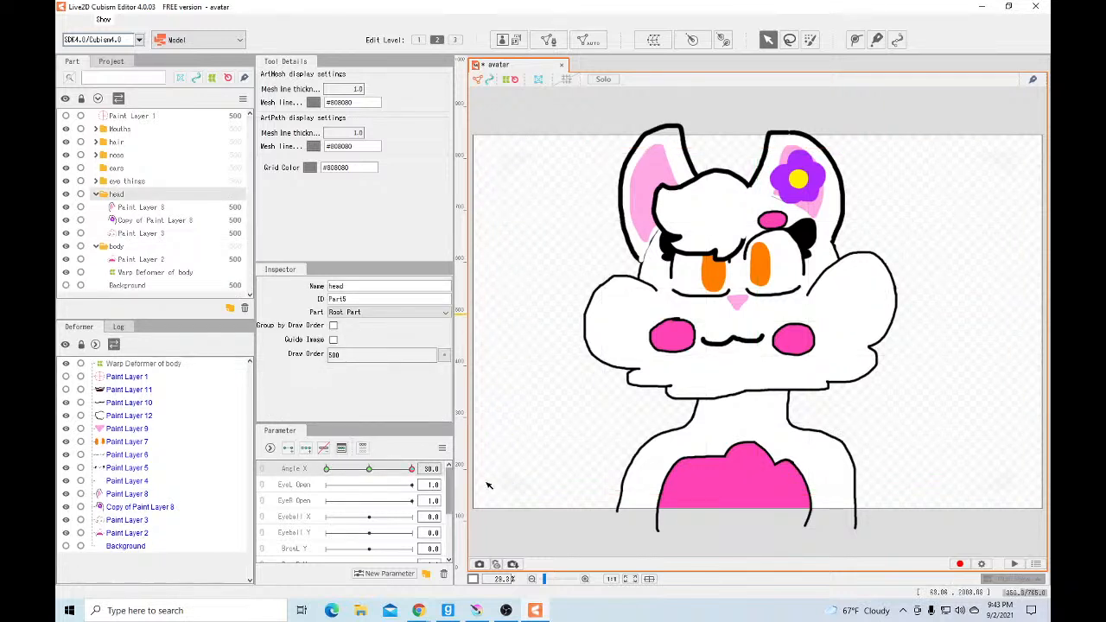
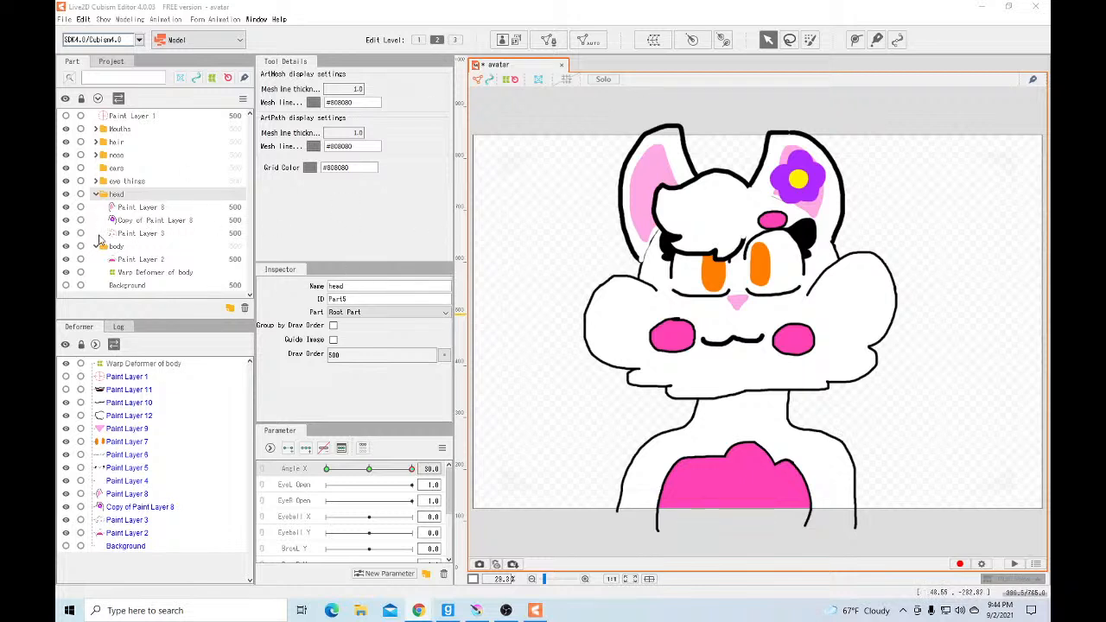
Recreate the head part's warp deformer, try shifting its centre point and right-side handle, and undo both moves
left_click(654, 41)
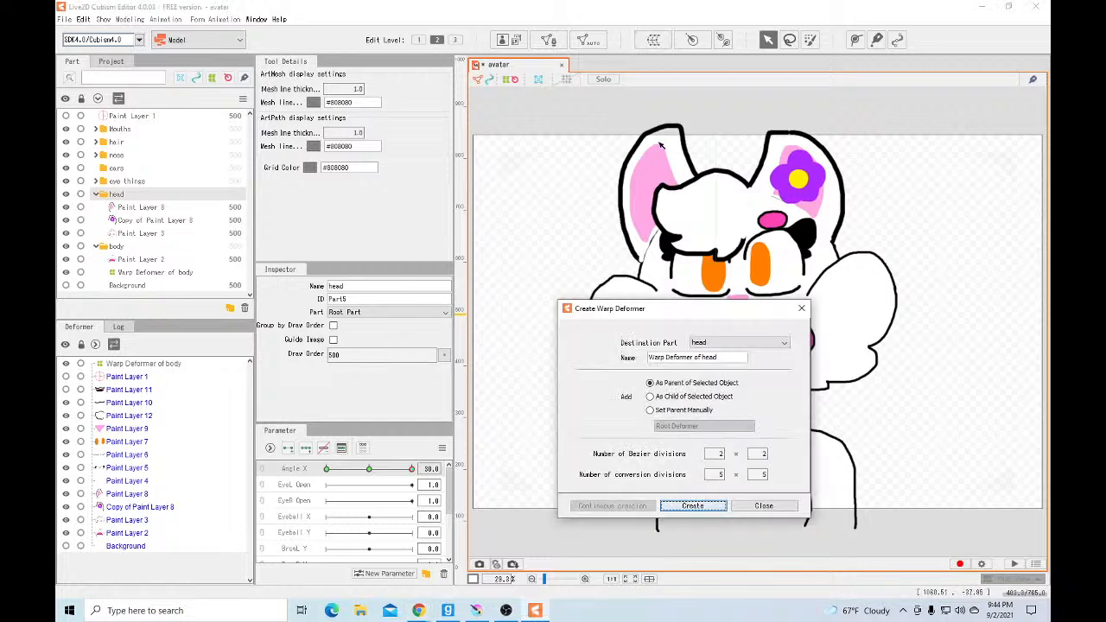
left_click(693, 507)
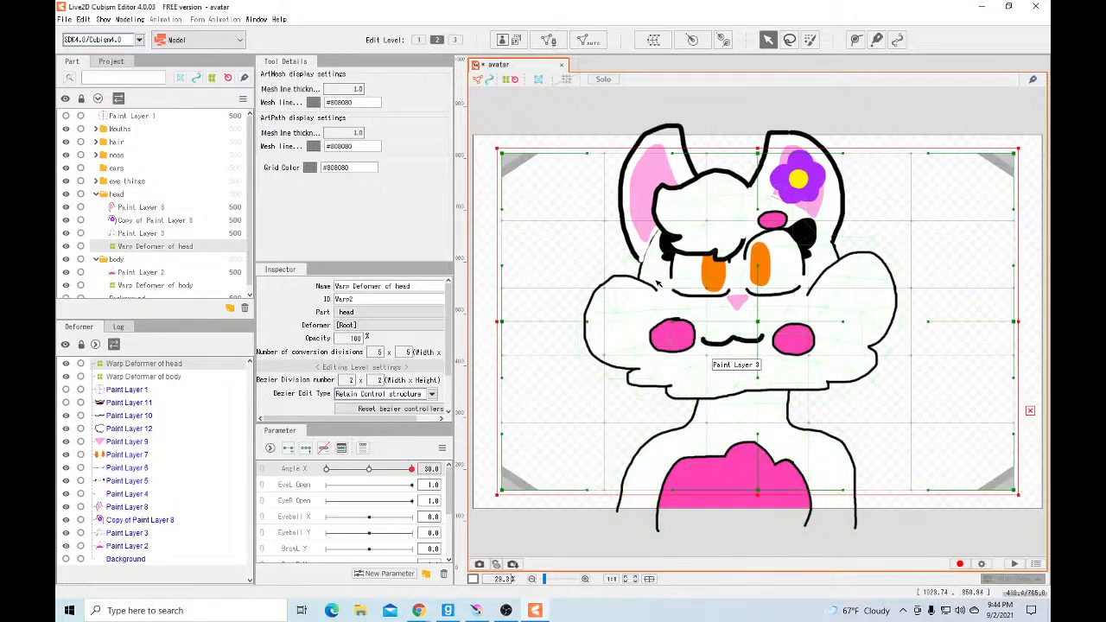
left_click_drag(761, 323, 785, 322)
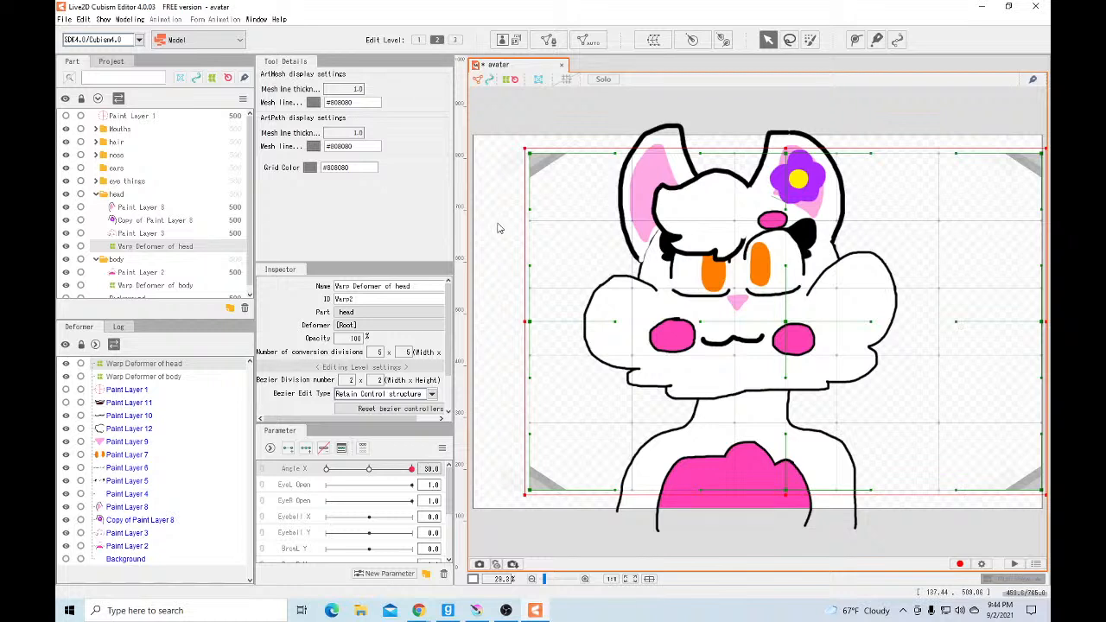
key("ctrl+z")
left_click_drag(931, 323, 897, 321)
key("ctrl+z")
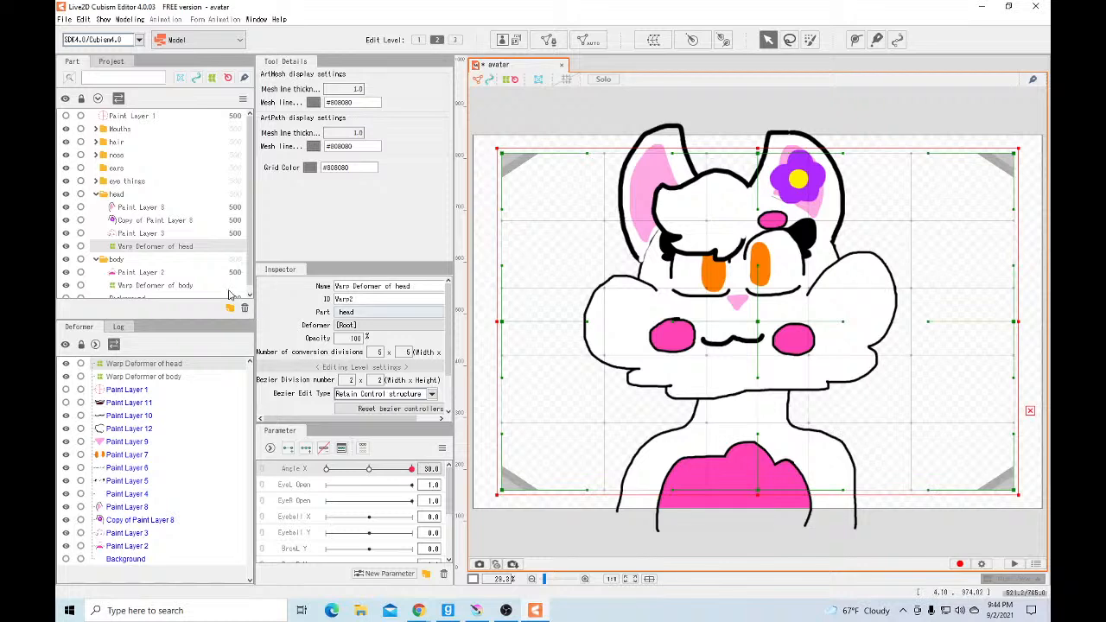
Replace the head part's warp deformer with one created as parent of Paint Layer 3, using 2 × 2 Bezier and 5 × 5 conversion divisions
key("Delete")
left_click(175, 235)
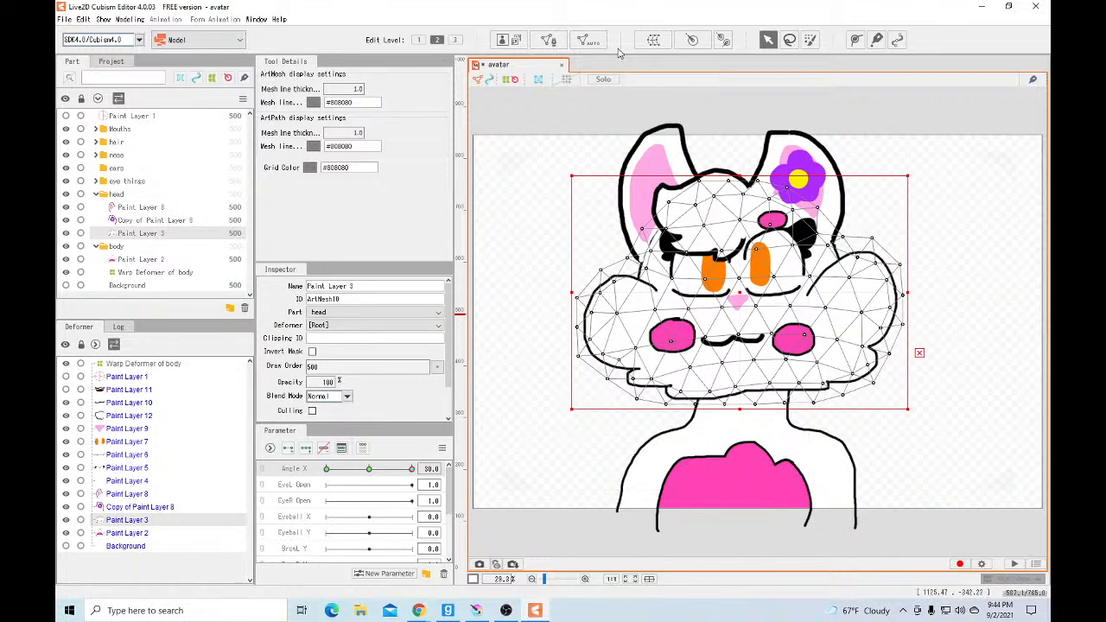
left_click(654, 40)
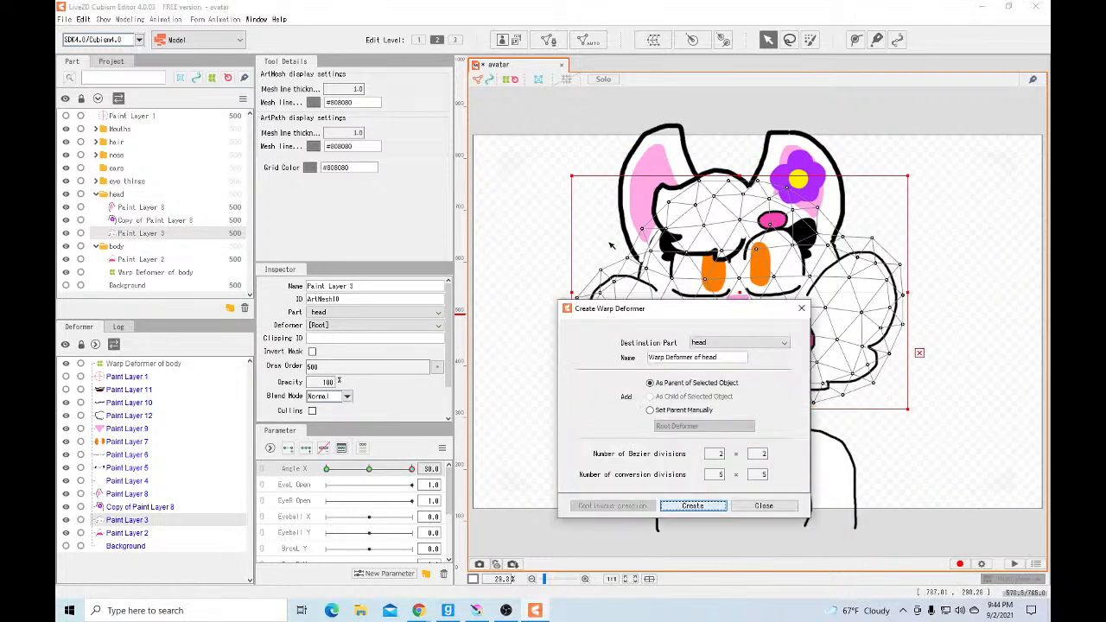
left_click(707, 506)
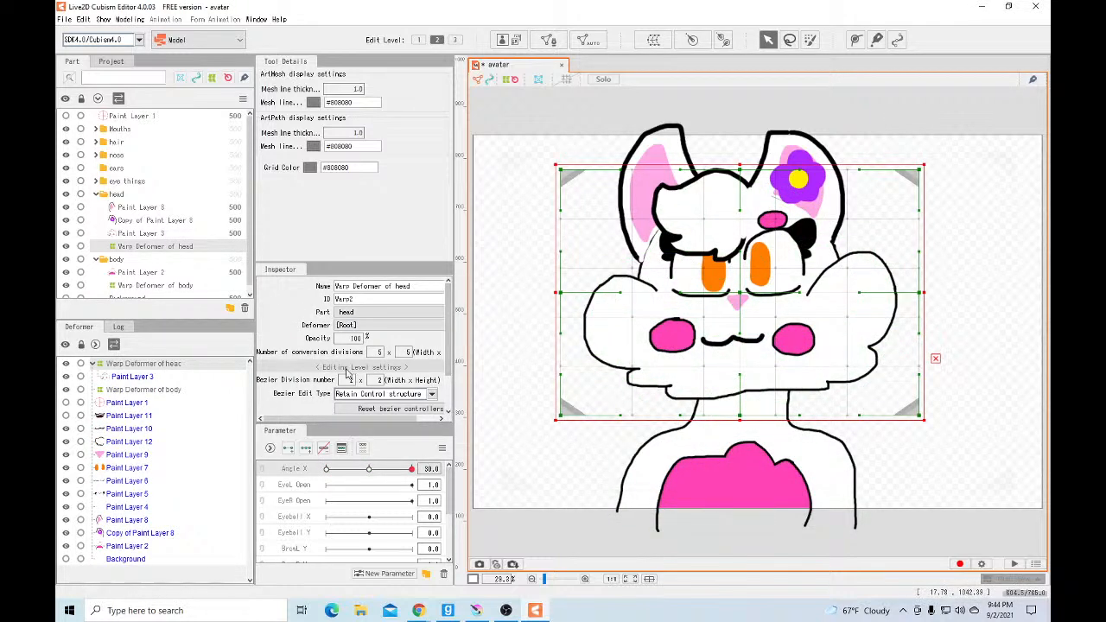
Add three keys on Angle X to the head's warp deformer and shift its middle side points to the right at 30
left_click(306, 448)
mouse_move(925, 297)
left_mouse_down()
mouse_move(873, 296)
mouse_move(946, 293)
left_mouse_up()
left_click_drag(568, 295, 588, 298)
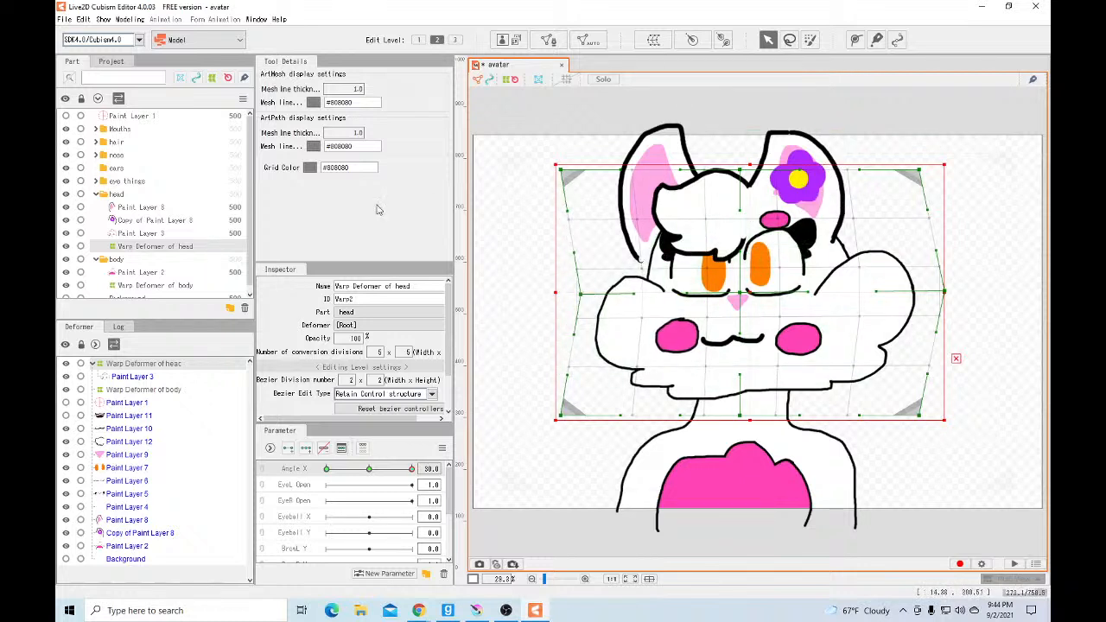
Create a warp deformer as parent of Copy of Paint Layer 8, place it under that layer, and shift it slightly right at Angle X 30
left_click(168, 221)
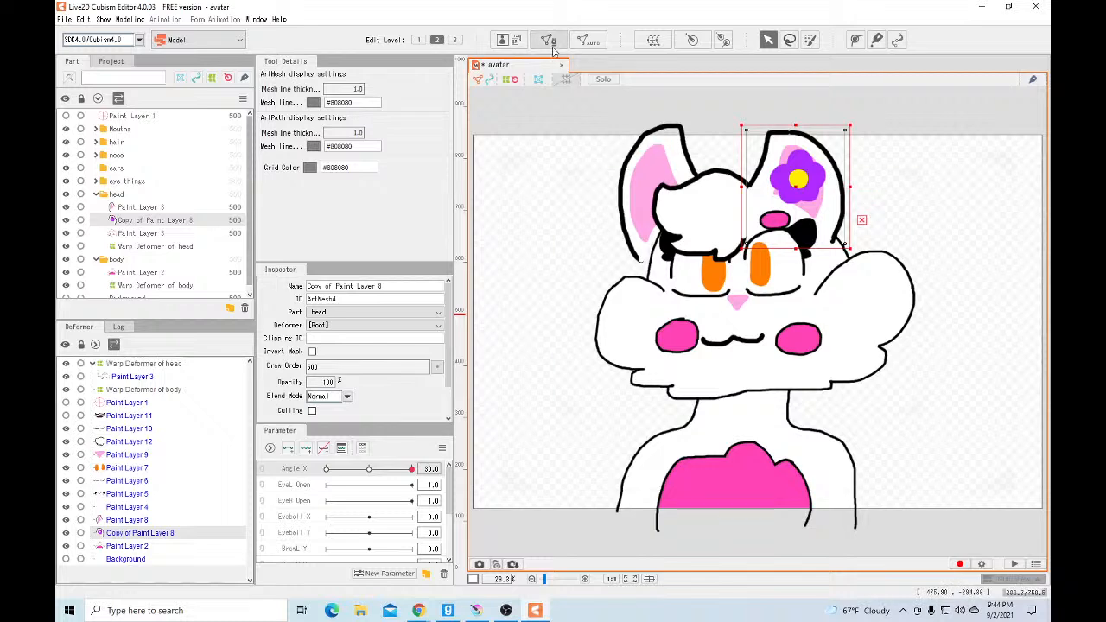
left_click(653, 40)
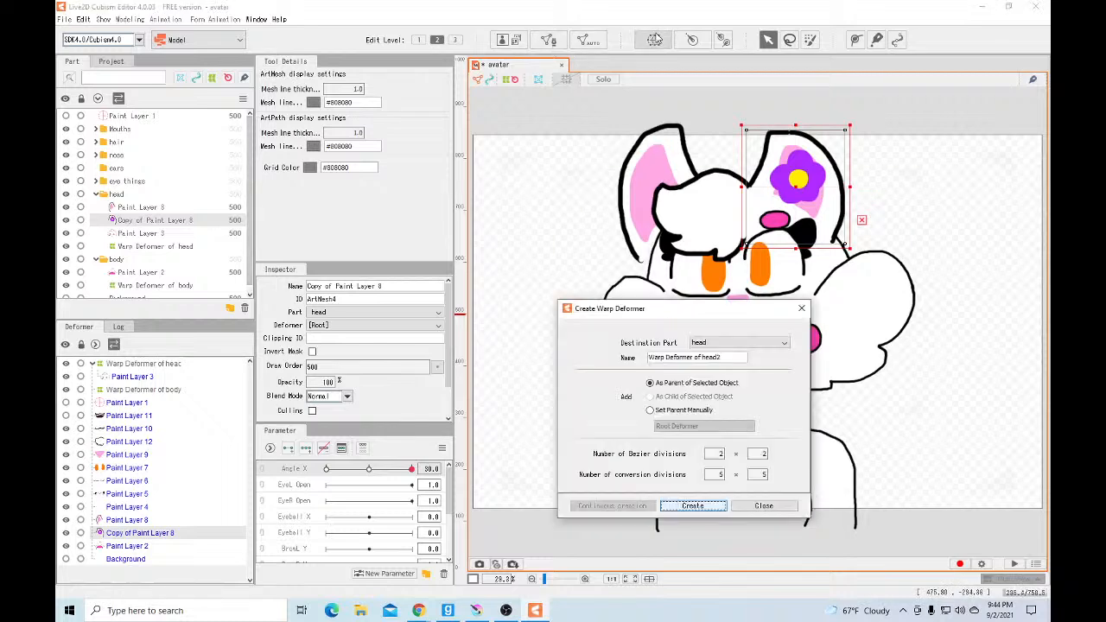
left_click(694, 506)
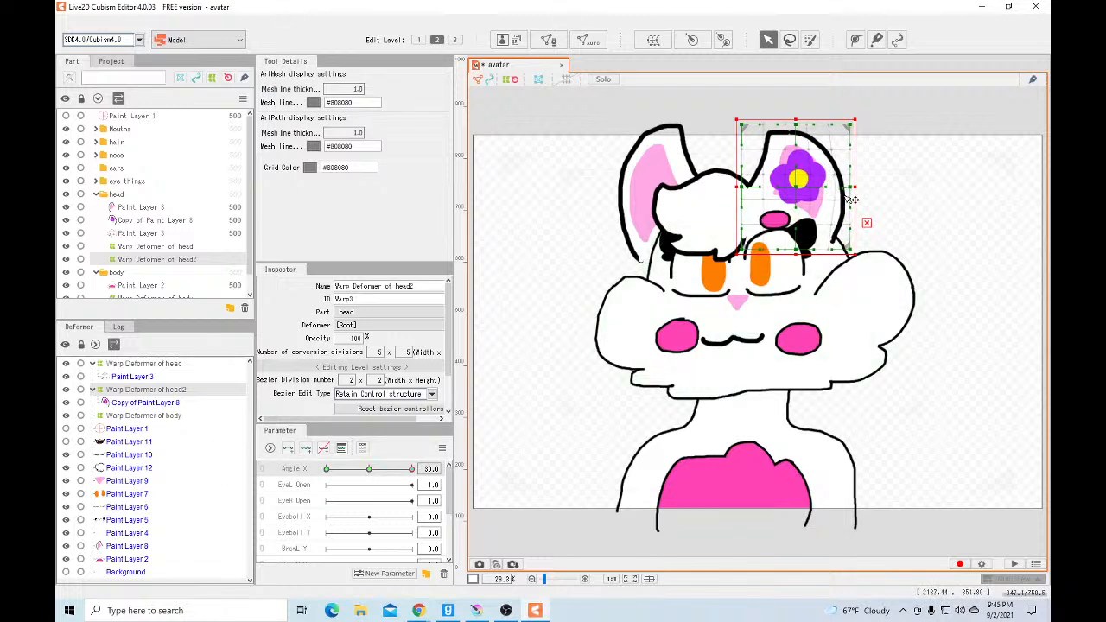
left_click_drag(202, 264, 195, 230)
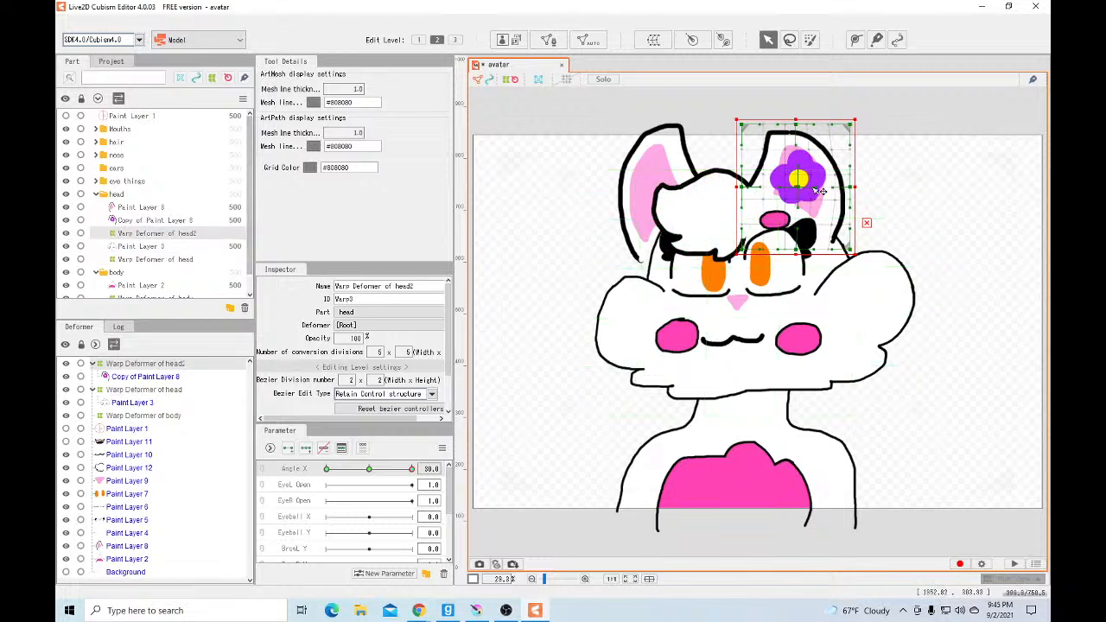
left_click_drag(799, 191, 805, 192)
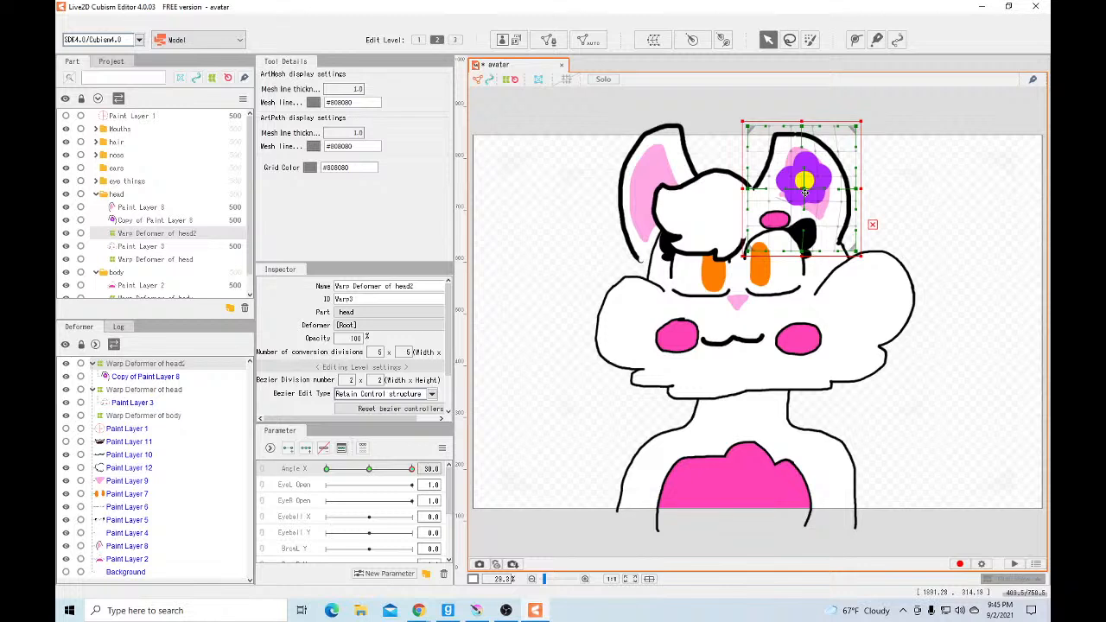
Try a warp deformer as parent of Paint Layer 8, shifted right, with three keys on Angle X and placed under that layer
left_click(140, 207)
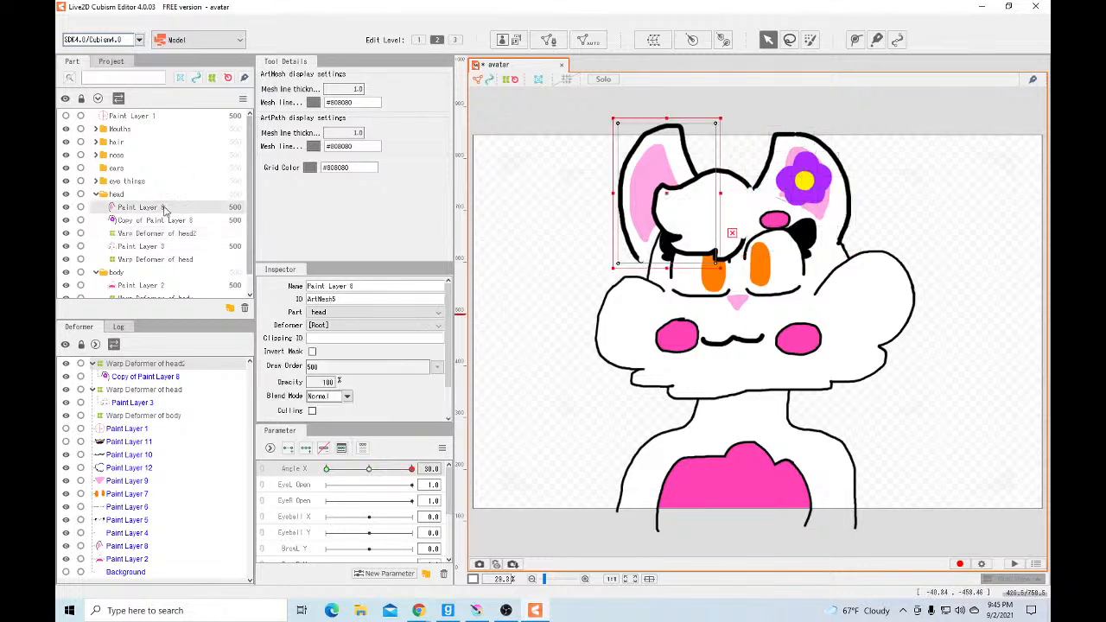
left_click(654, 40)
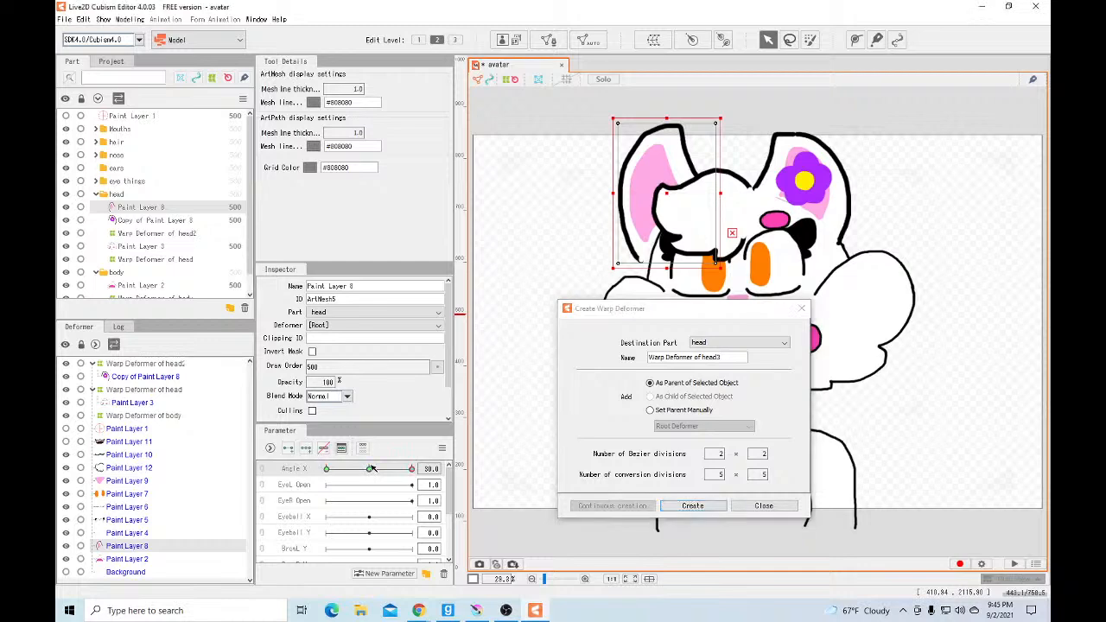
left_click(692, 506)
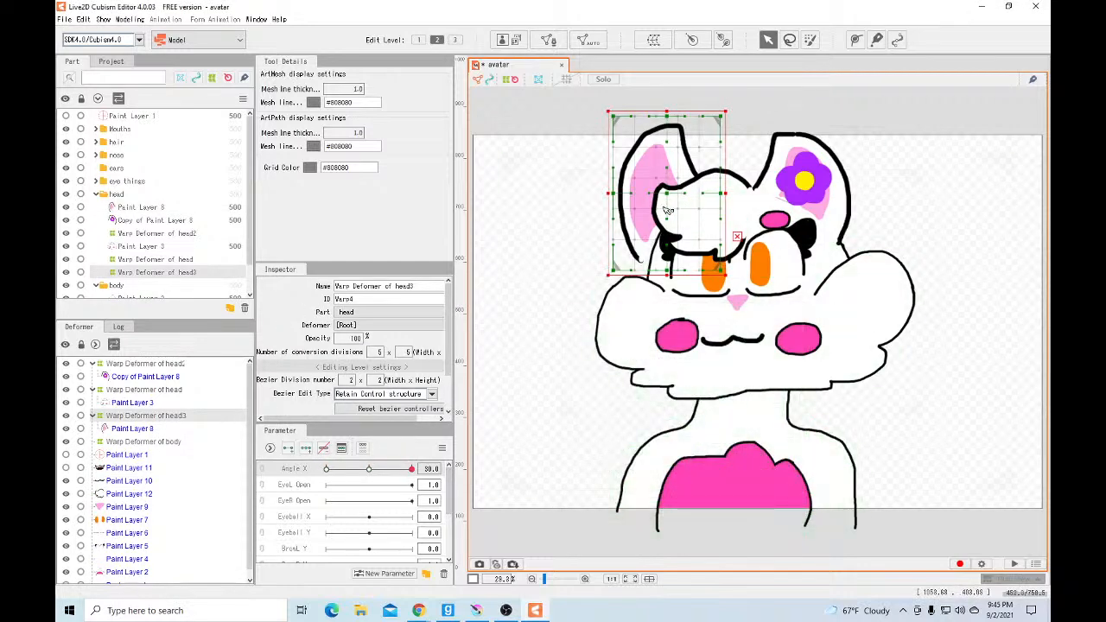
left_click_drag(667, 199, 677, 199)
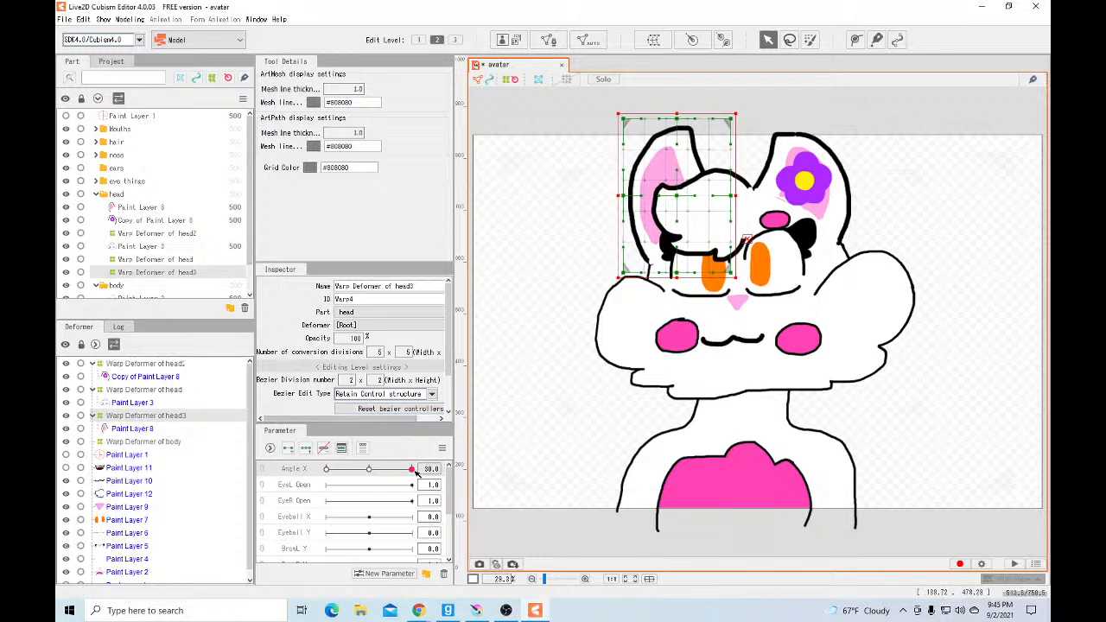
mouse_move(414, 471)
left_mouse_down()
mouse_move(370, 469)
mouse_move(413, 468)
left_mouse_up()
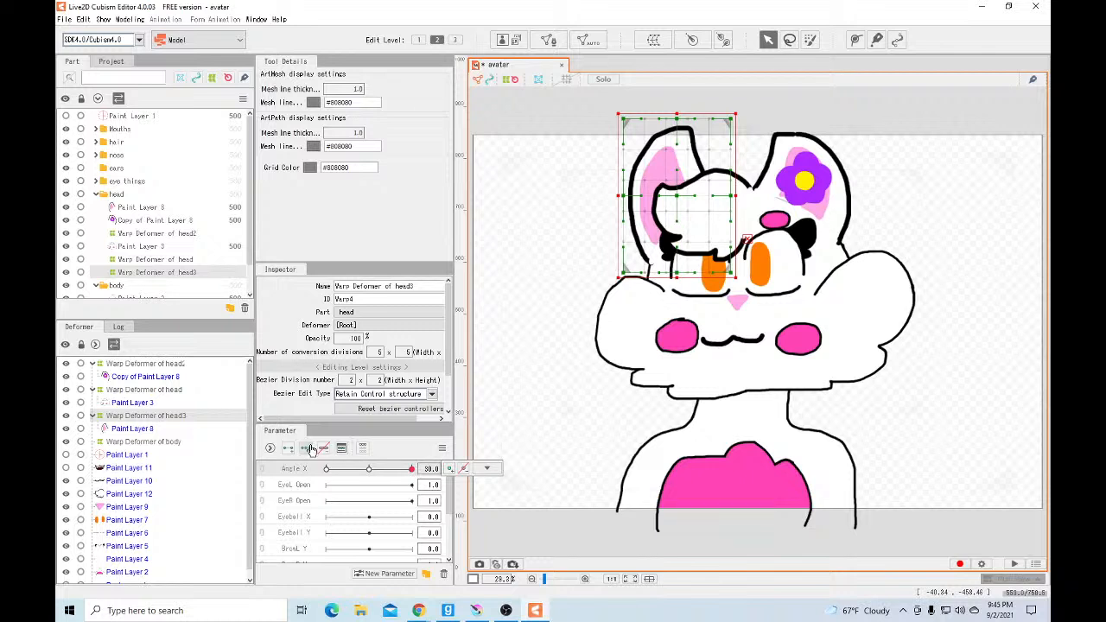
mouse_move(413, 471)
left_mouse_down()
mouse_move(371, 470)
mouse_move(419, 469)
left_mouse_up()
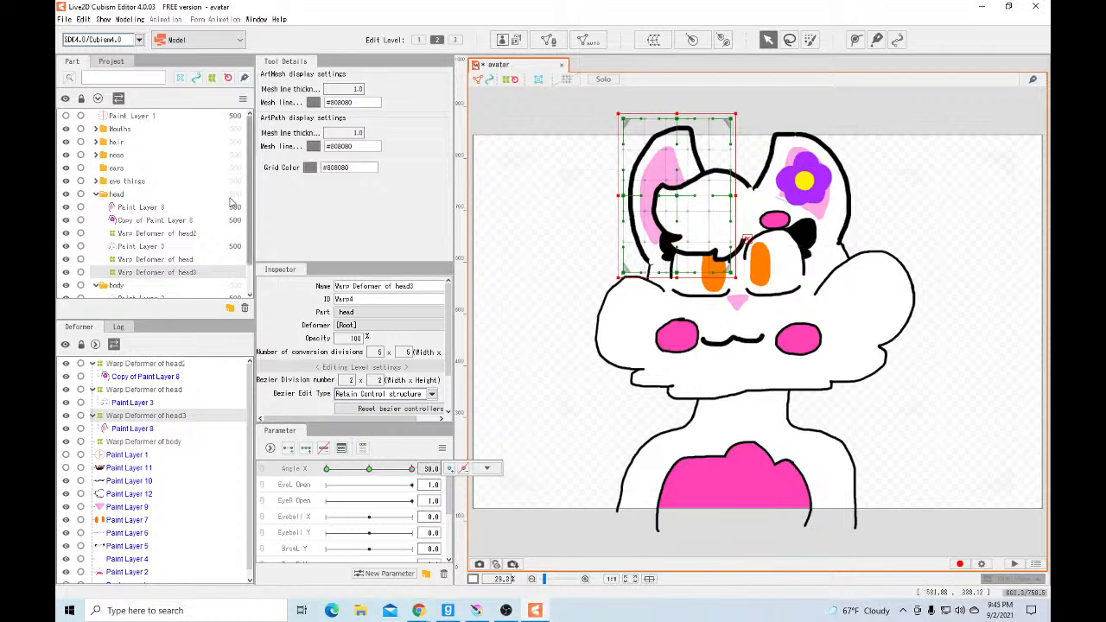
left_click_drag(164, 272, 160, 216)
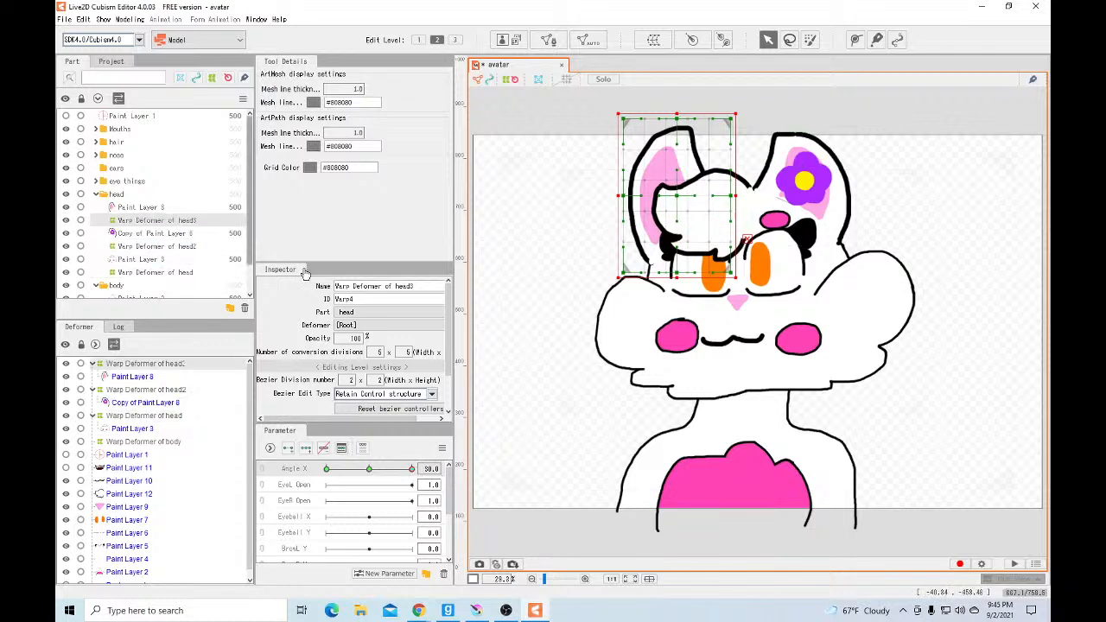
mouse_move(411, 468)
left_mouse_down()
mouse_move(361, 472)
mouse_move(412, 468)
left_mouse_up()
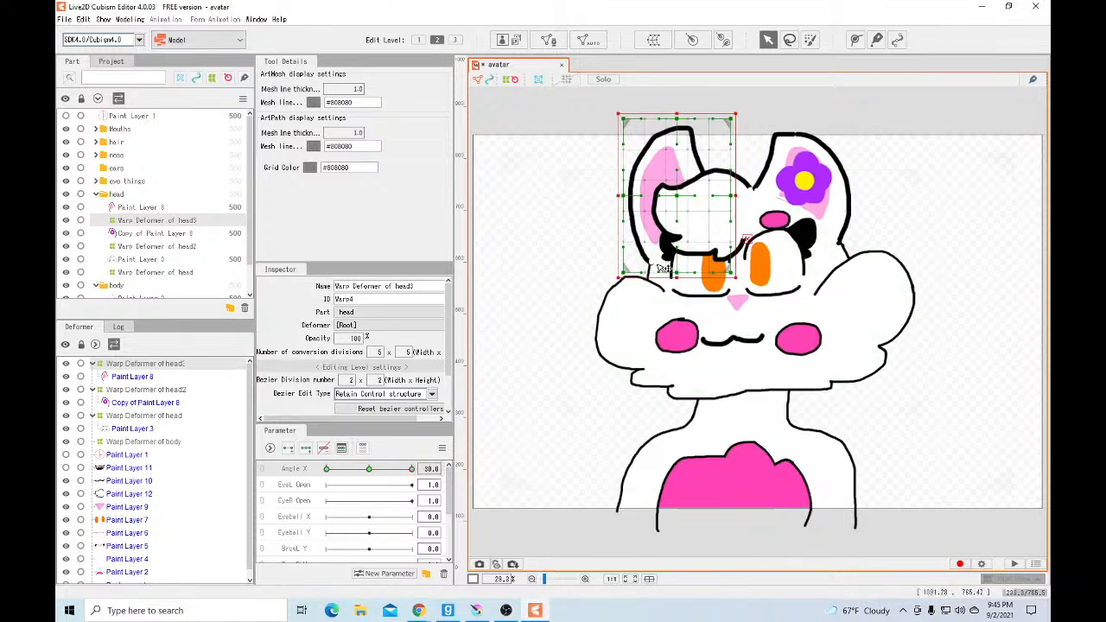
Undo the creation of Paint Layer 8's warp deformer together with its shift and keys
key("ctrl+z")
key("ctrl+z")
key("ctrl+z")
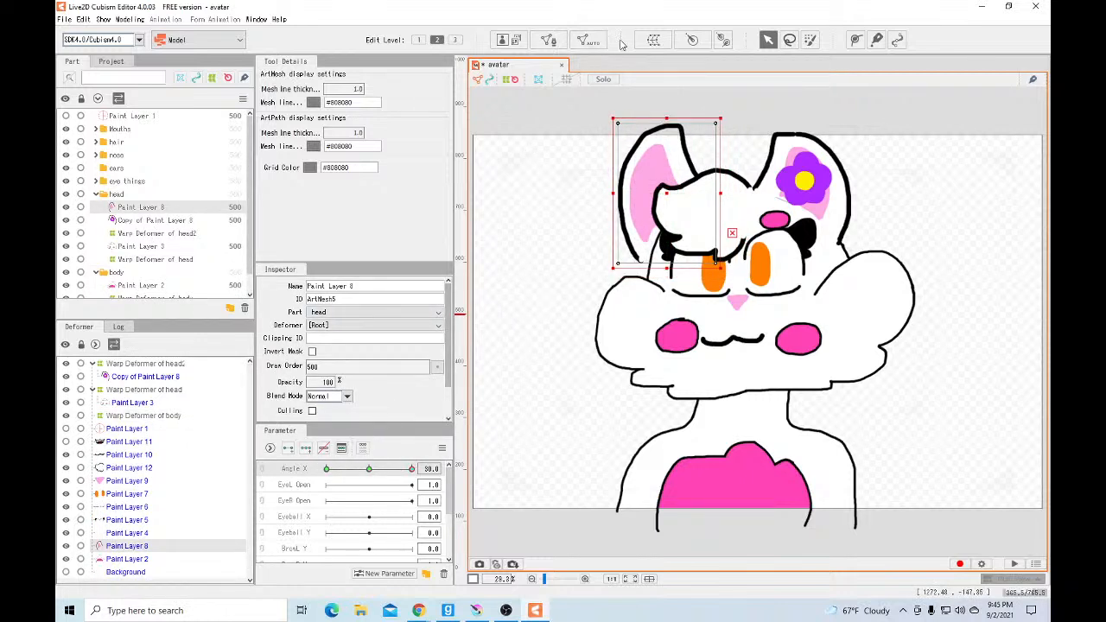
Recreate the warp deformer as parent of Paint Layer 8, place it under that layer, and shift it slightly right at Angle X 30
left_click(653, 39)
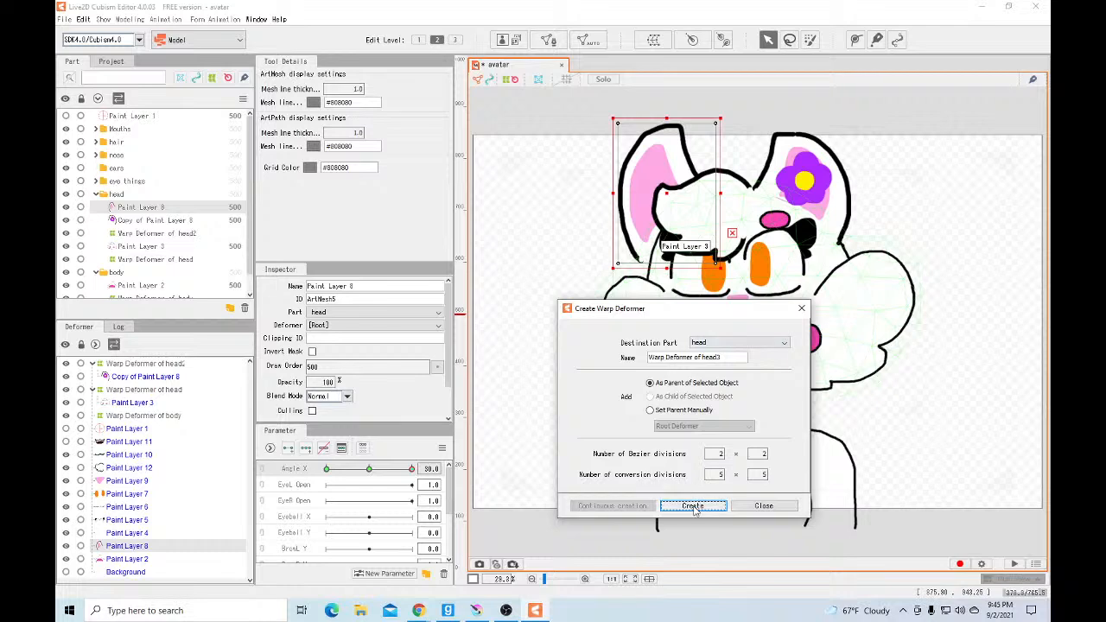
double_click(696, 506)
left_click(196, 268)
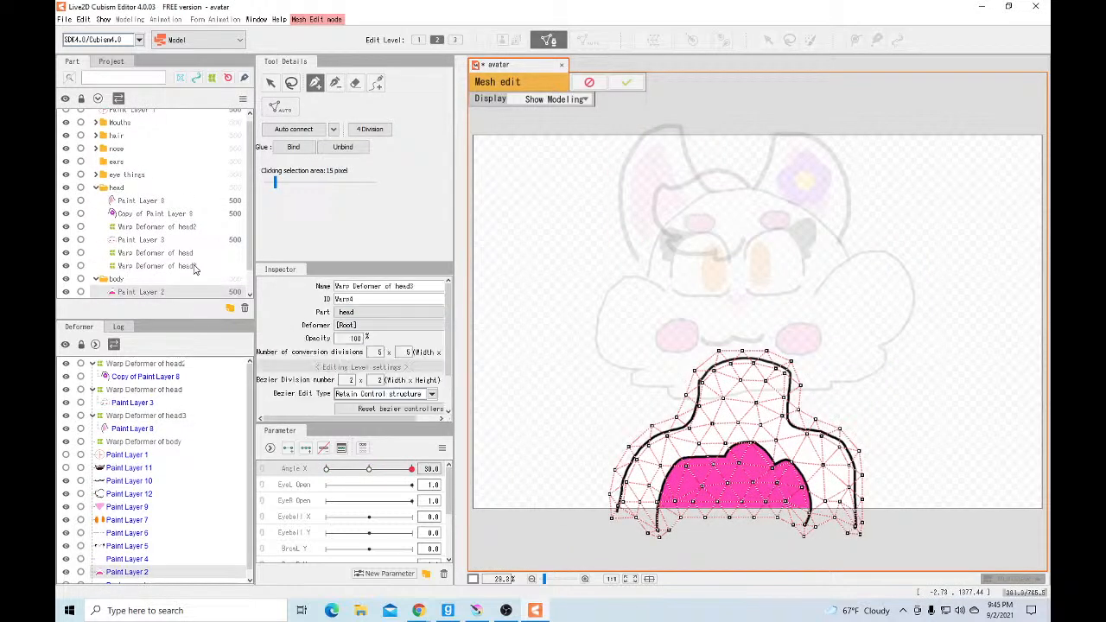
left_click(585, 85)
left_click_drag(209, 268, 203, 211)
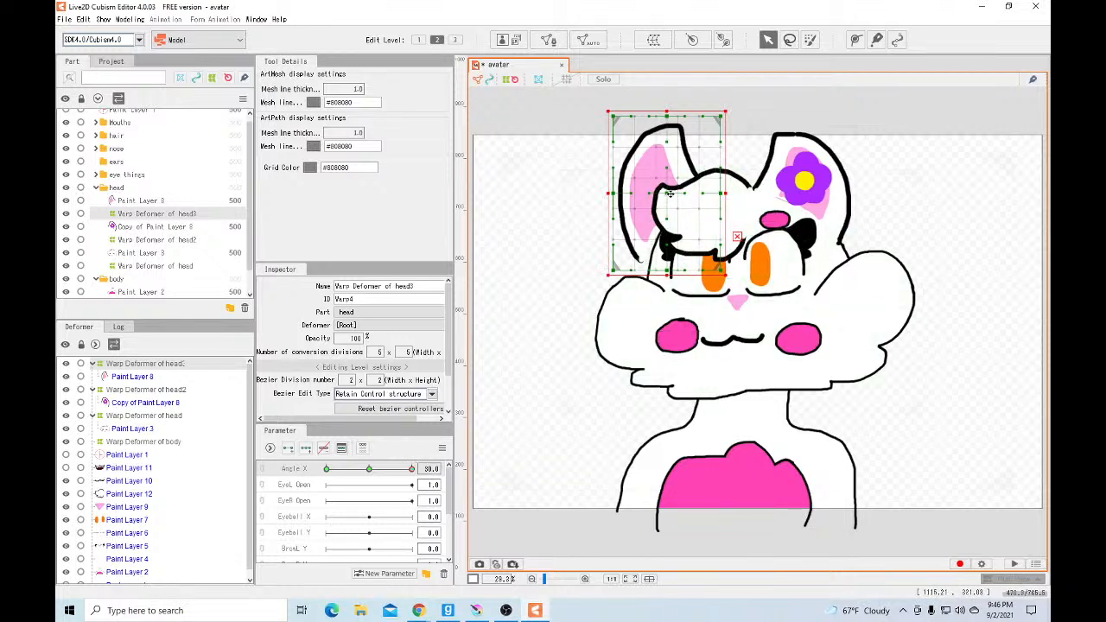
left_click_drag(669, 193, 677, 198)
At Angle X -30, shift the head warp deformer's side points to the left and adjust its jaw and left-cheek points
left_click_drag(411, 468, 325, 475)
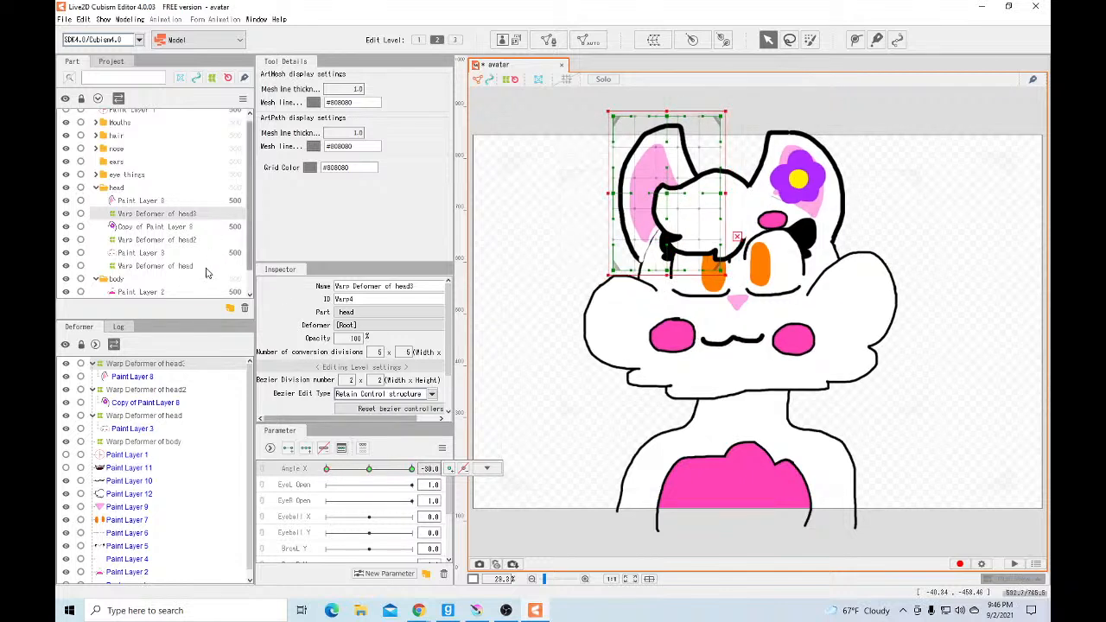
left_click(700, 331)
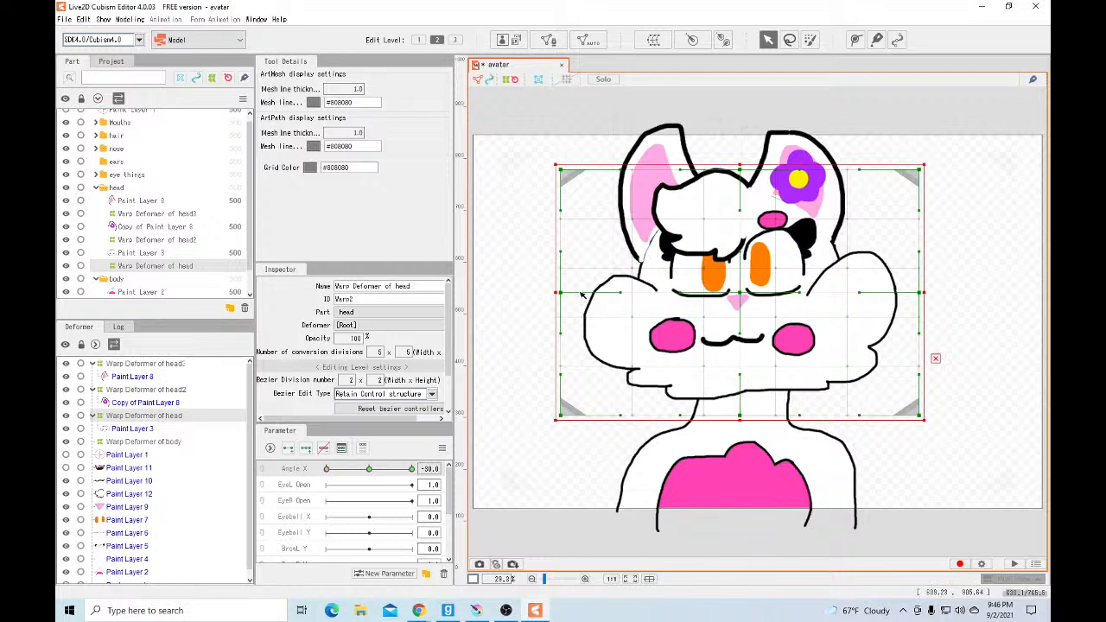
left_click_drag(562, 294, 537, 291)
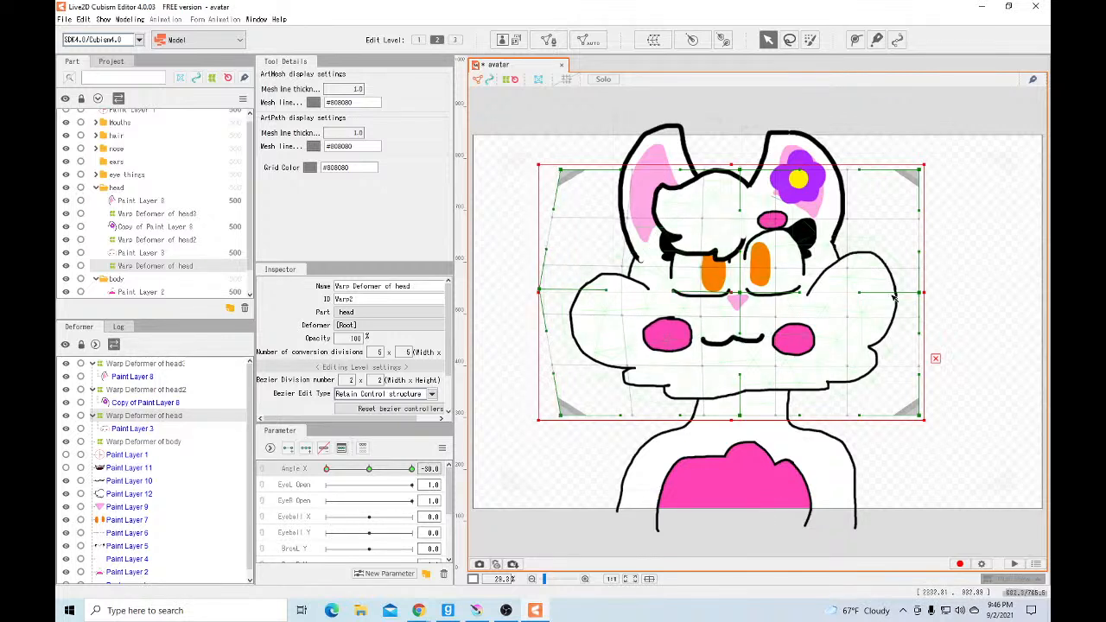
left_click_drag(924, 296, 902, 310)
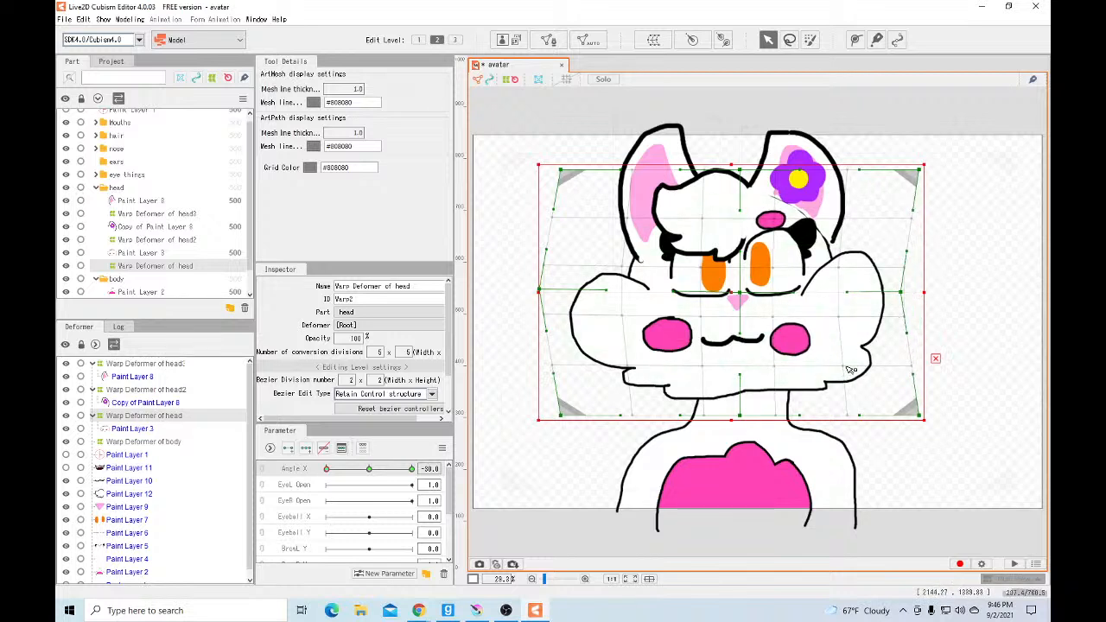
left_click_drag(845, 366, 832, 365)
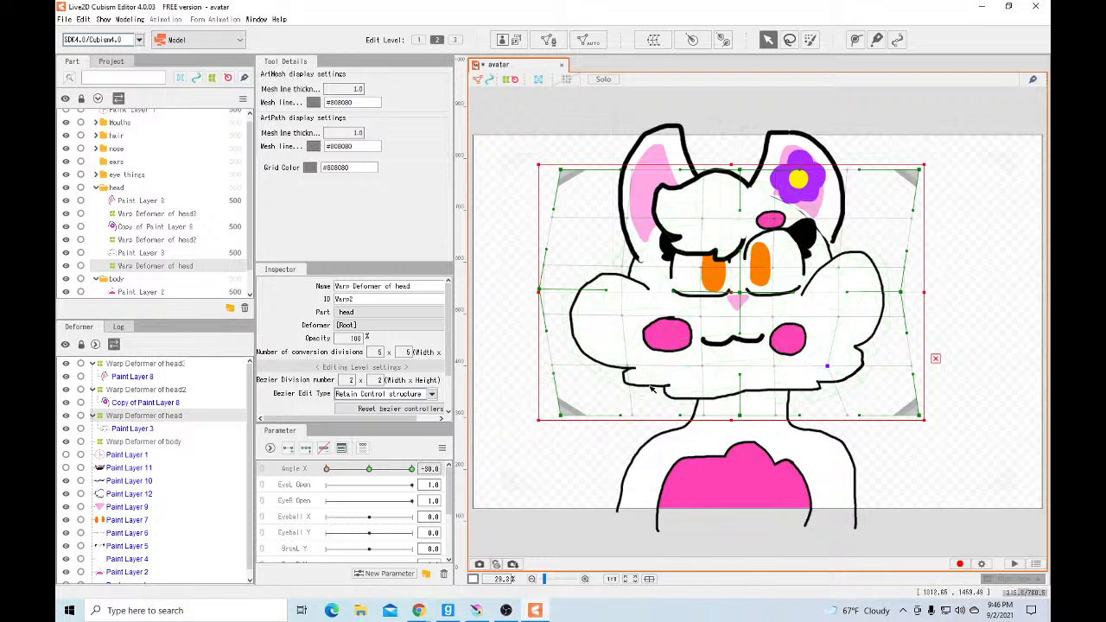
left_click_drag(629, 368, 614, 367)
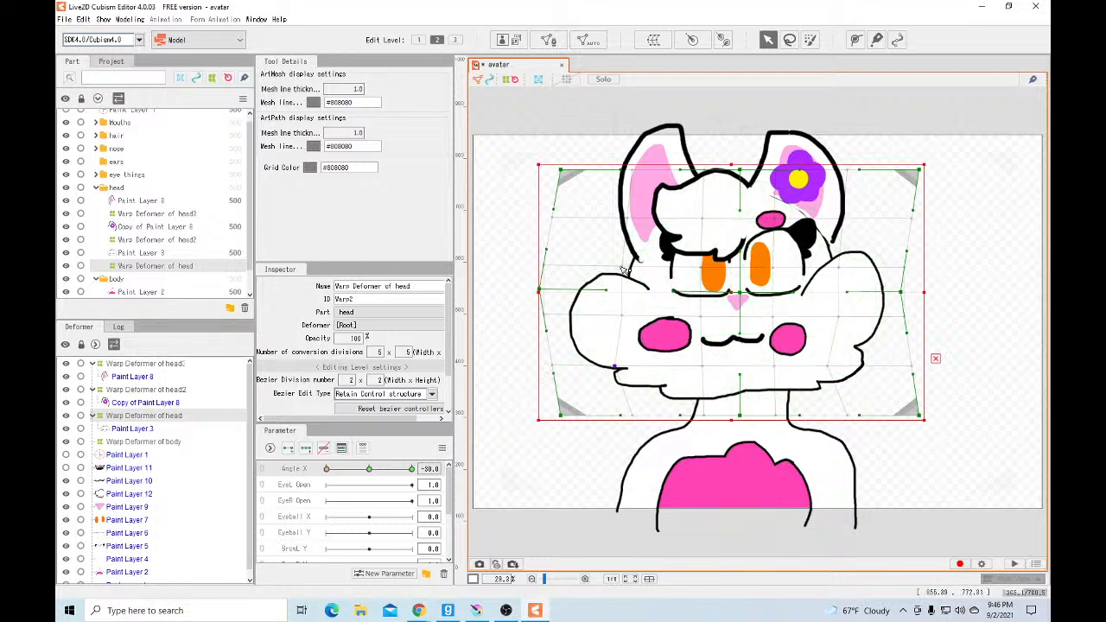
left_click_drag(625, 266, 616, 266)
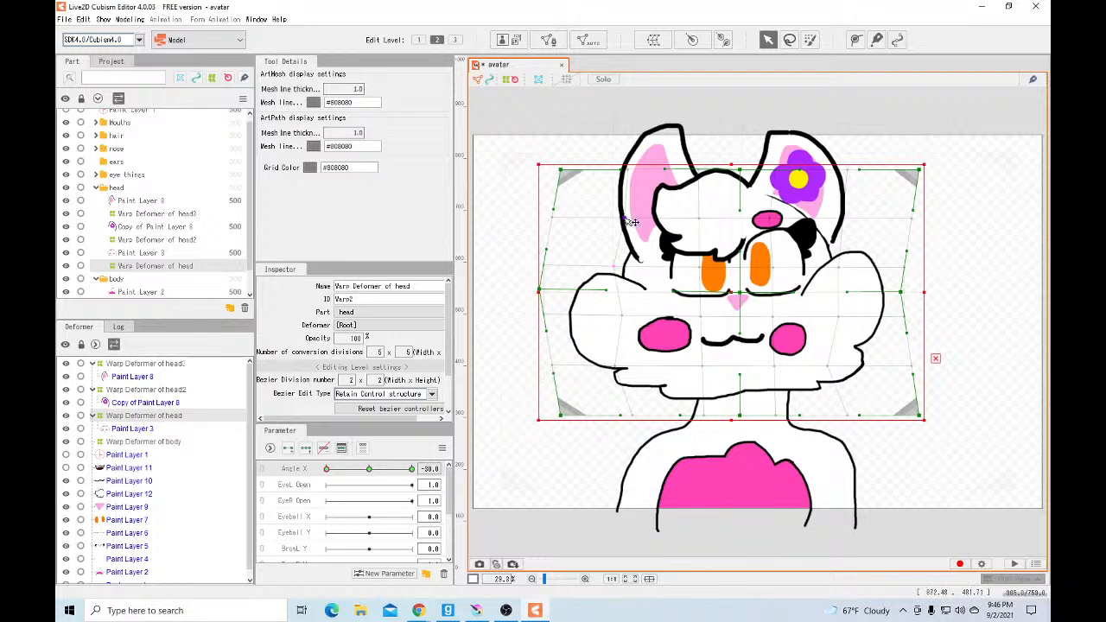
Shift the warp deformers of both ears slightly left at Angle X -30
left_click(182, 243)
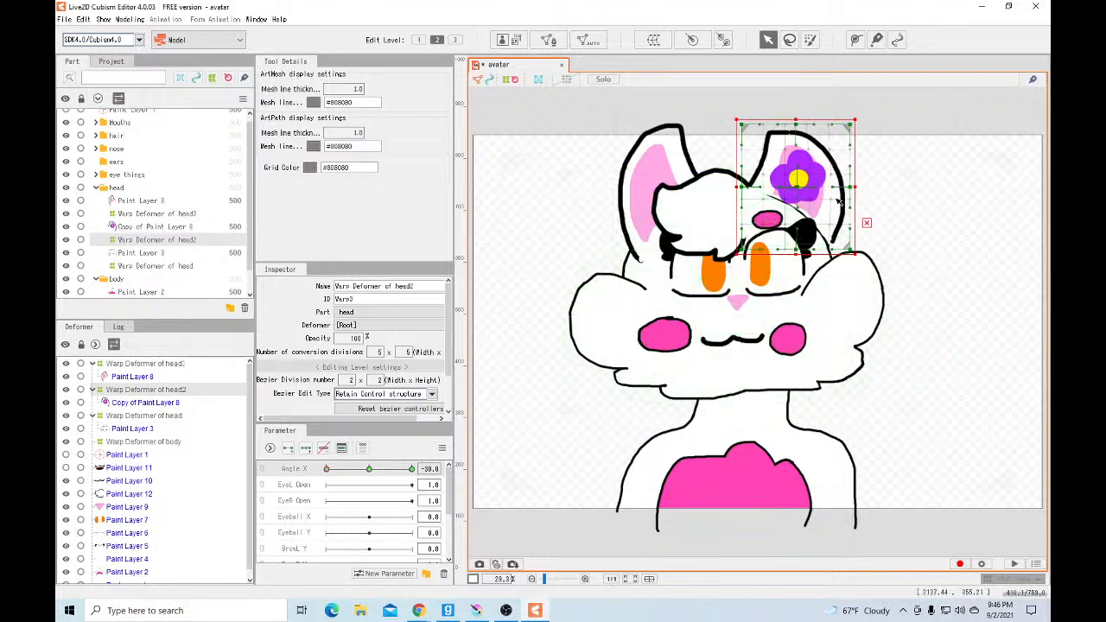
left_click_drag(797, 188, 792, 191)
left_click(184, 214)
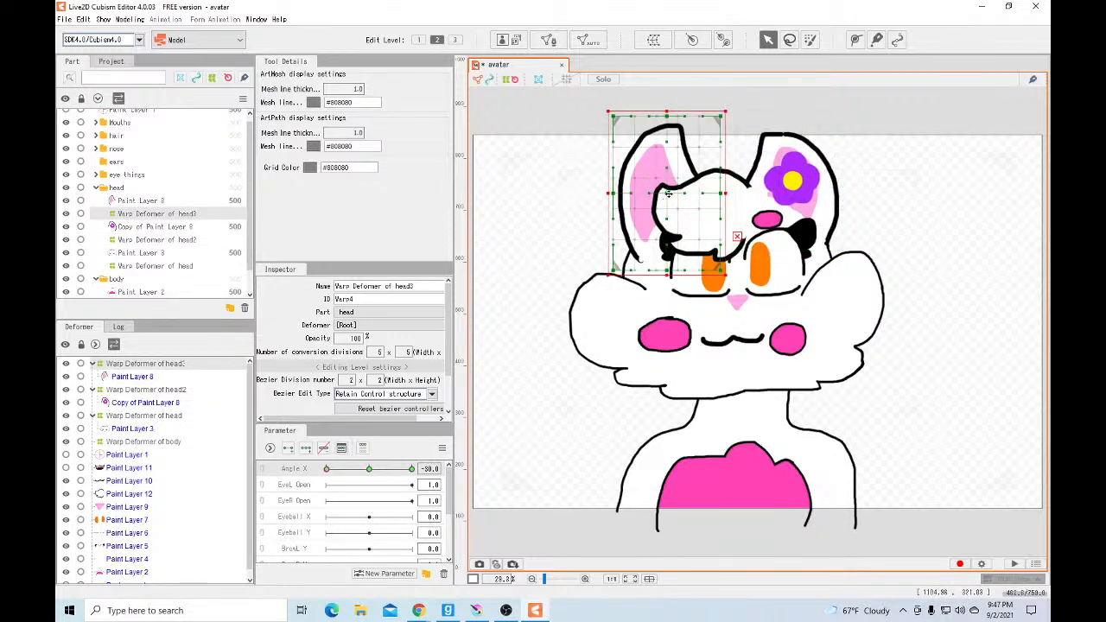
left_click_drag(667, 193, 657, 192)
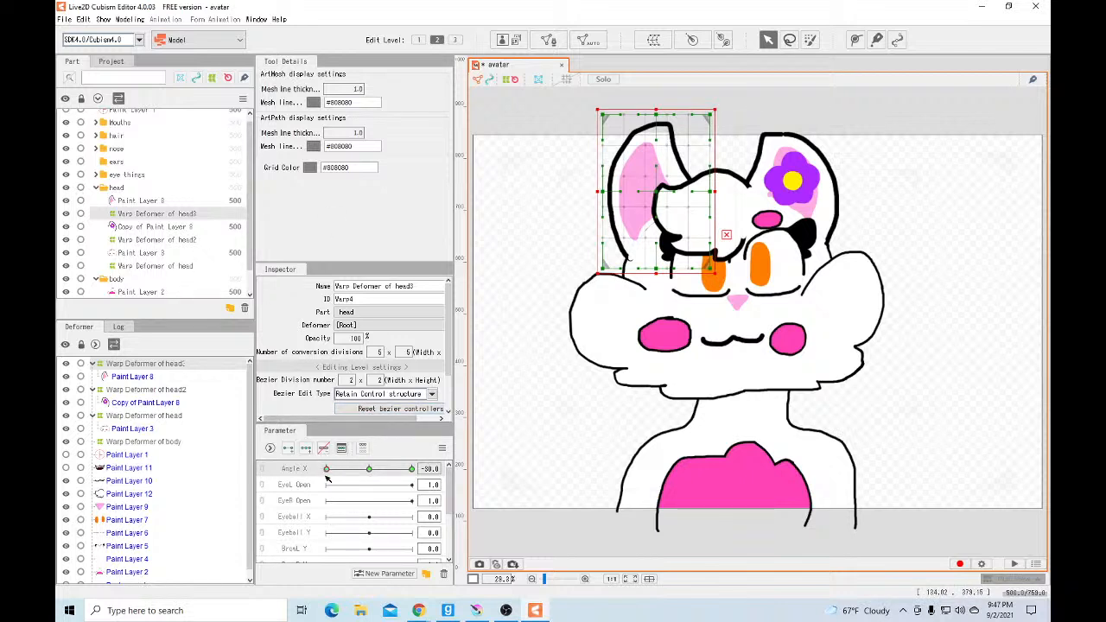
Preview Angle X at 30, return it to 0, and nudge the warp deformer of Paint Layer 8
left_click_drag(326, 470, 414, 477)
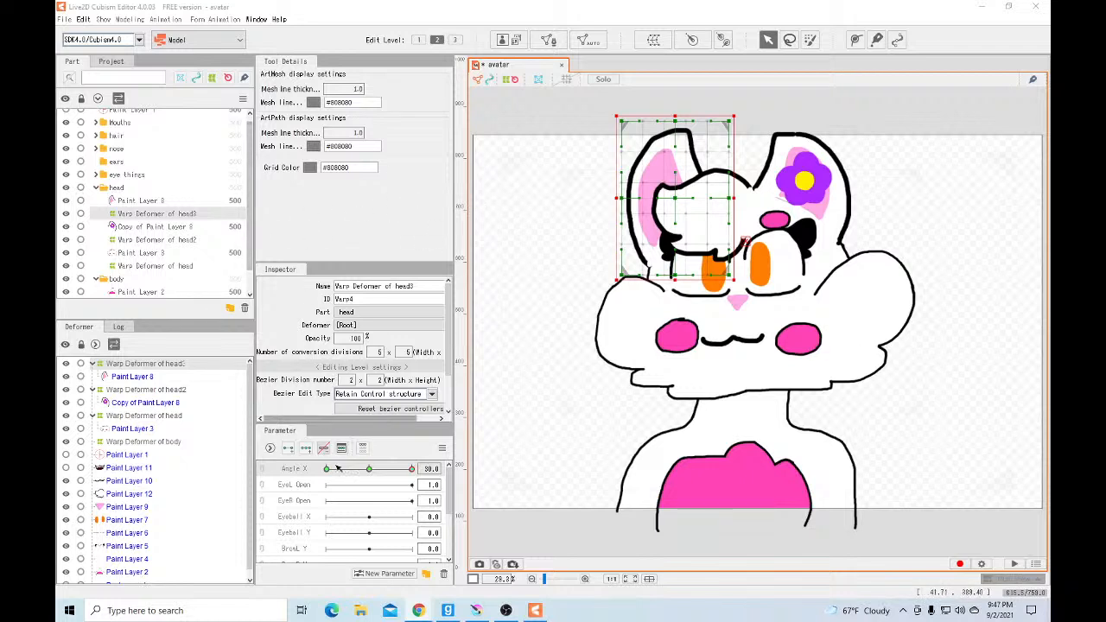
left_click(372, 469)
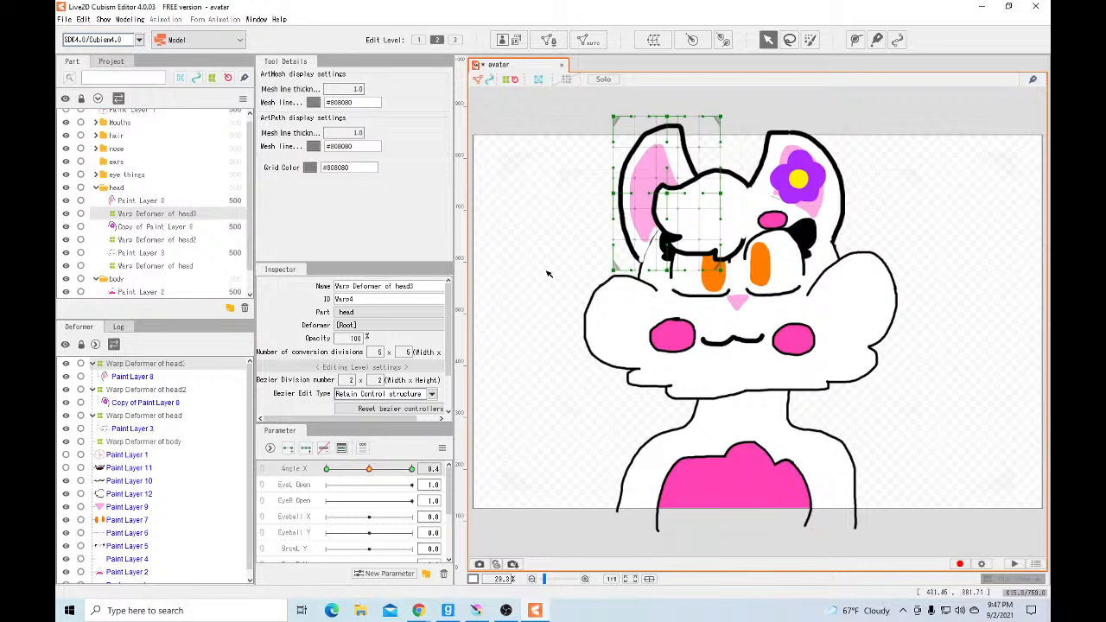
left_click(675, 197)
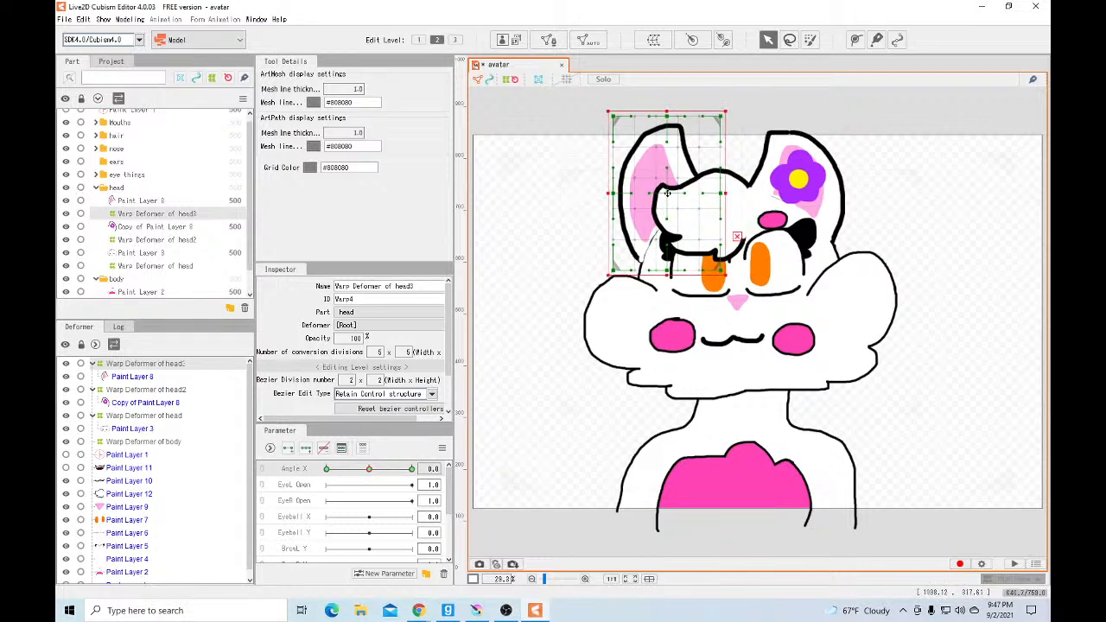
left_click_drag(667, 194, 669, 195)
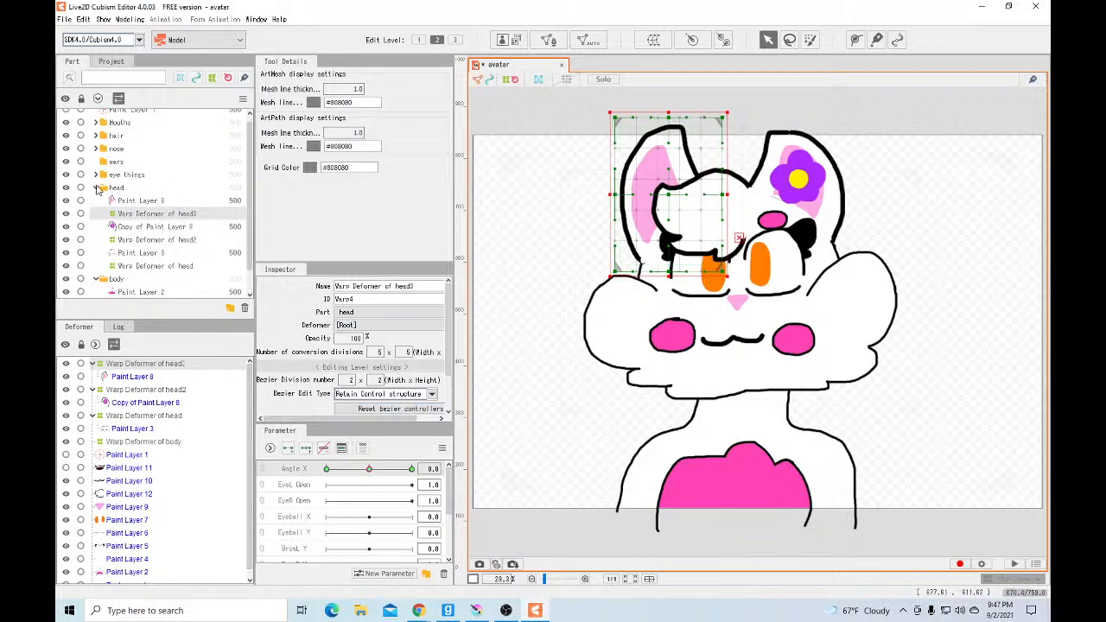
Check the warp deformer of the body with Angle X set to 30
left_click(96, 188)
left_click(142, 234)
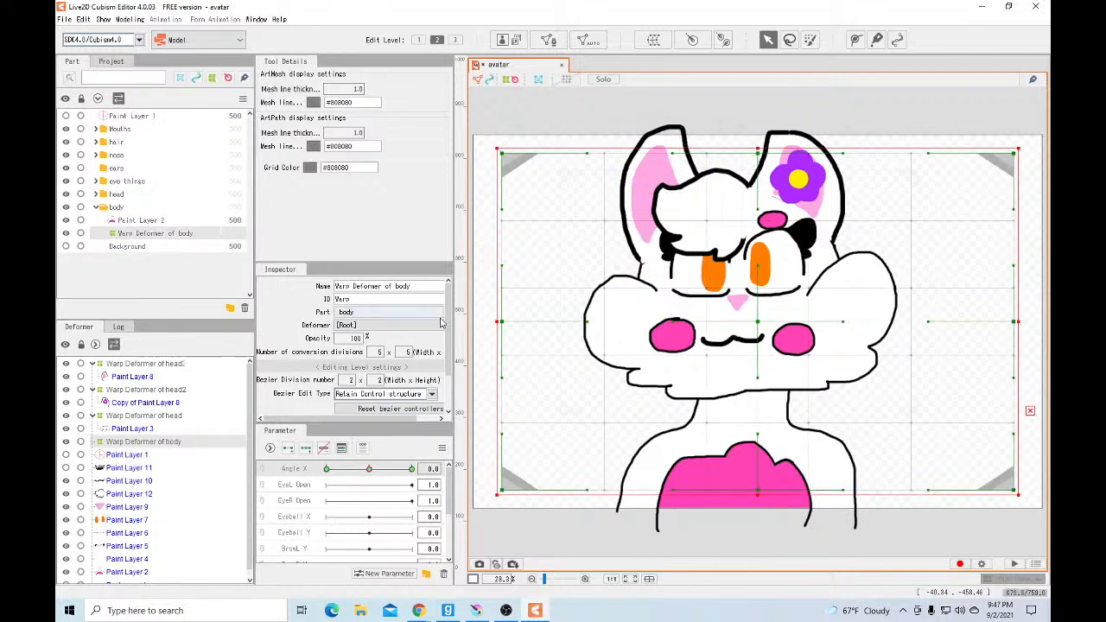
left_click(411, 468)
left_click(487, 468)
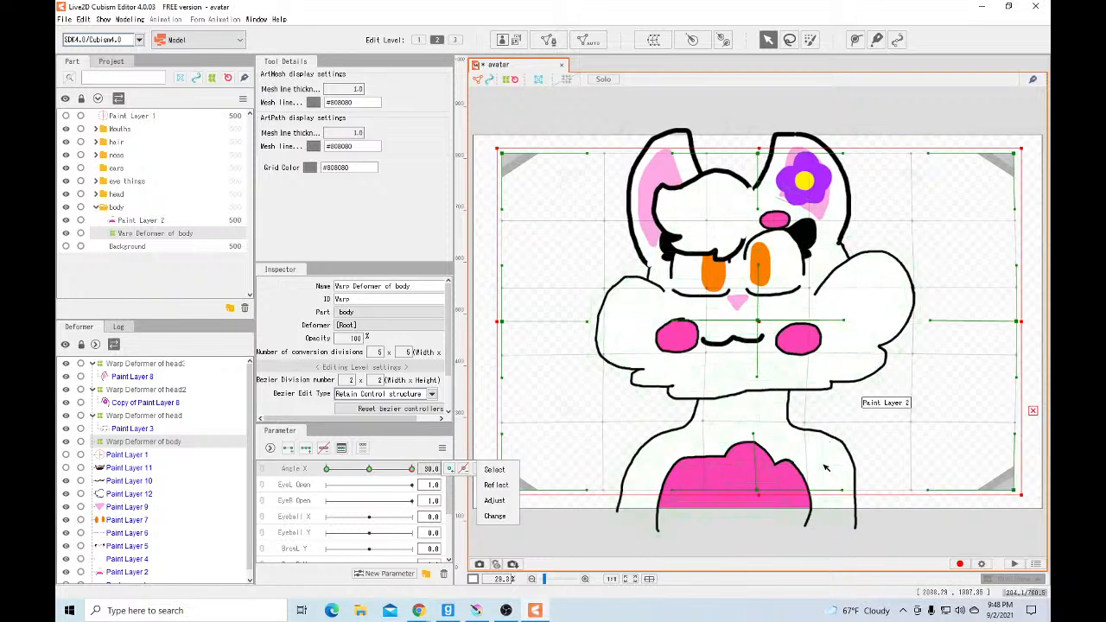
left_click(809, 427)
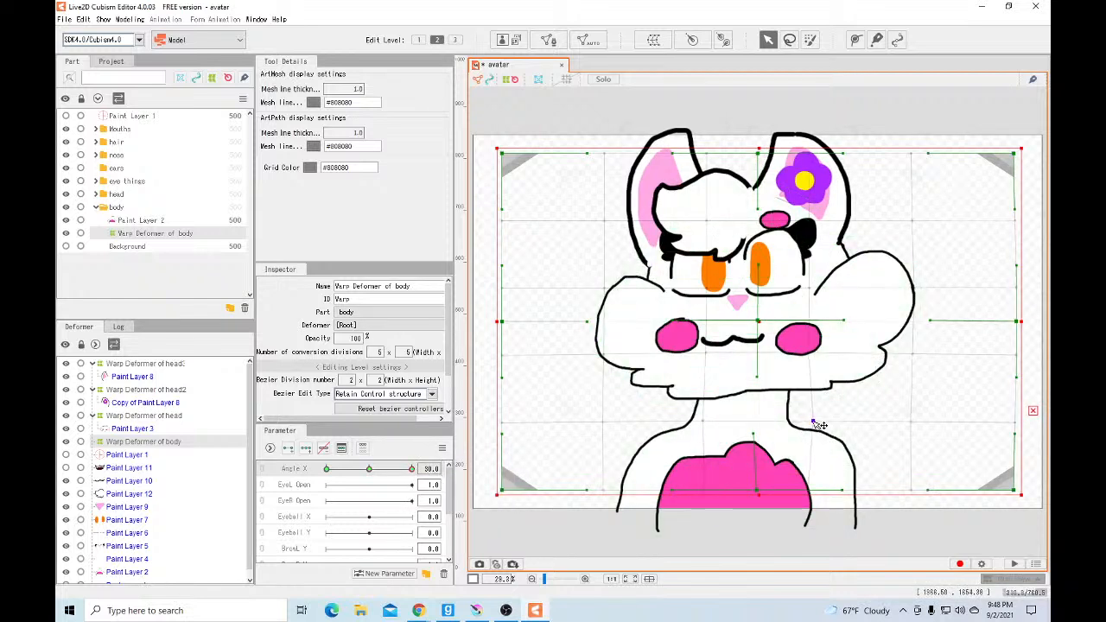
Delete the empty ears part together with its child elements
left_click(94, 208)
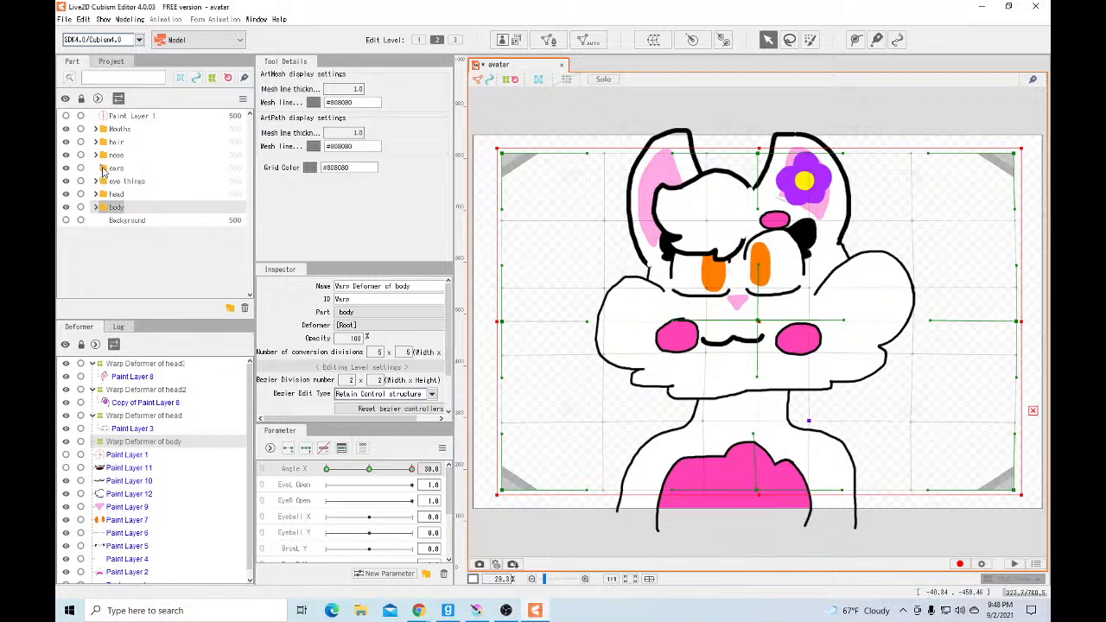
left_click(114, 168)
left_click(244, 307)
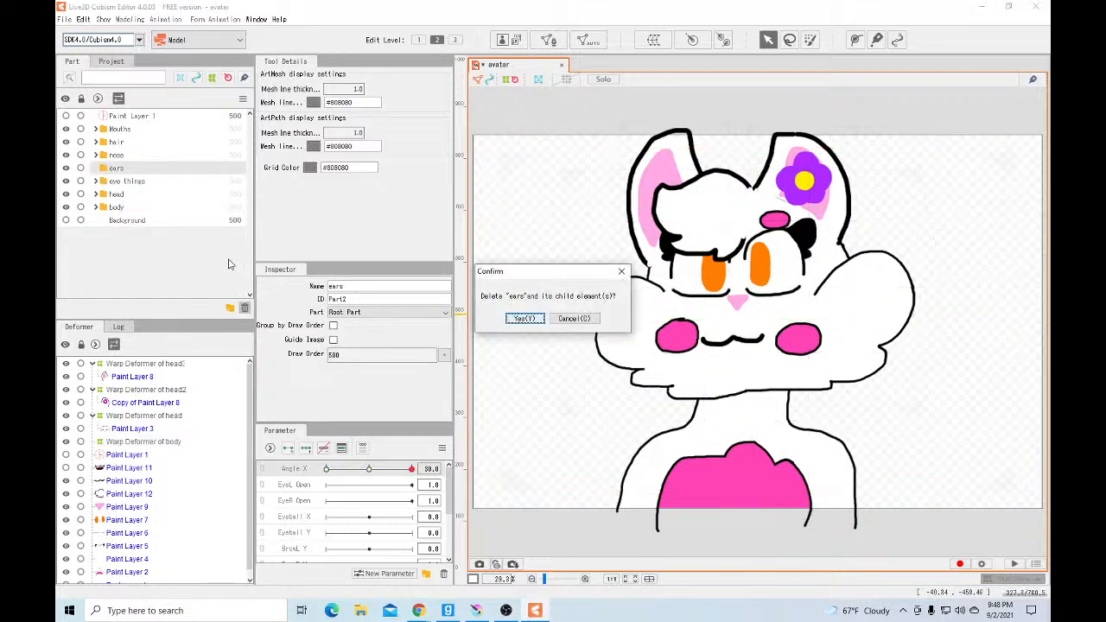
left_click(524, 319)
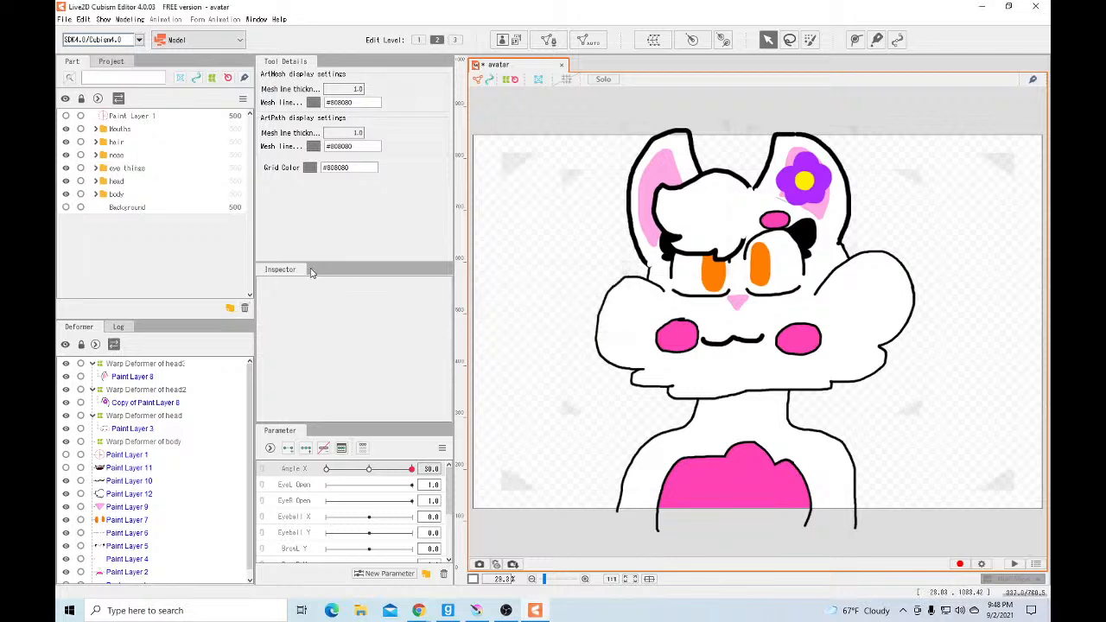
Create a warp deformer in the nose part as parent of Paint Layer 9 and give it three Angle X keys
left_click(126, 156)
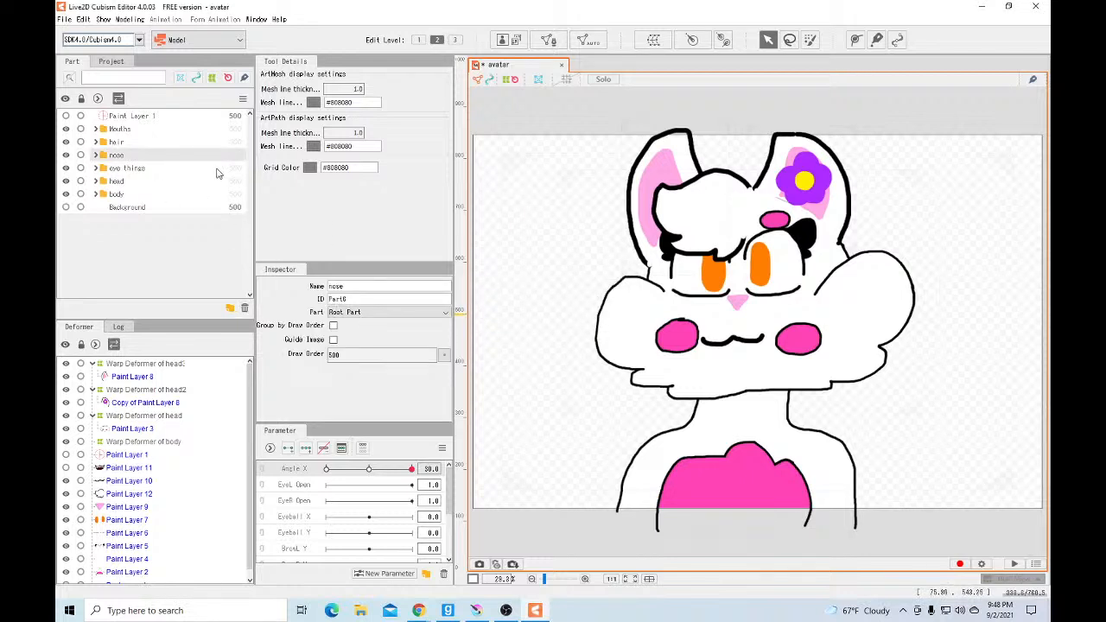
left_click(95, 154)
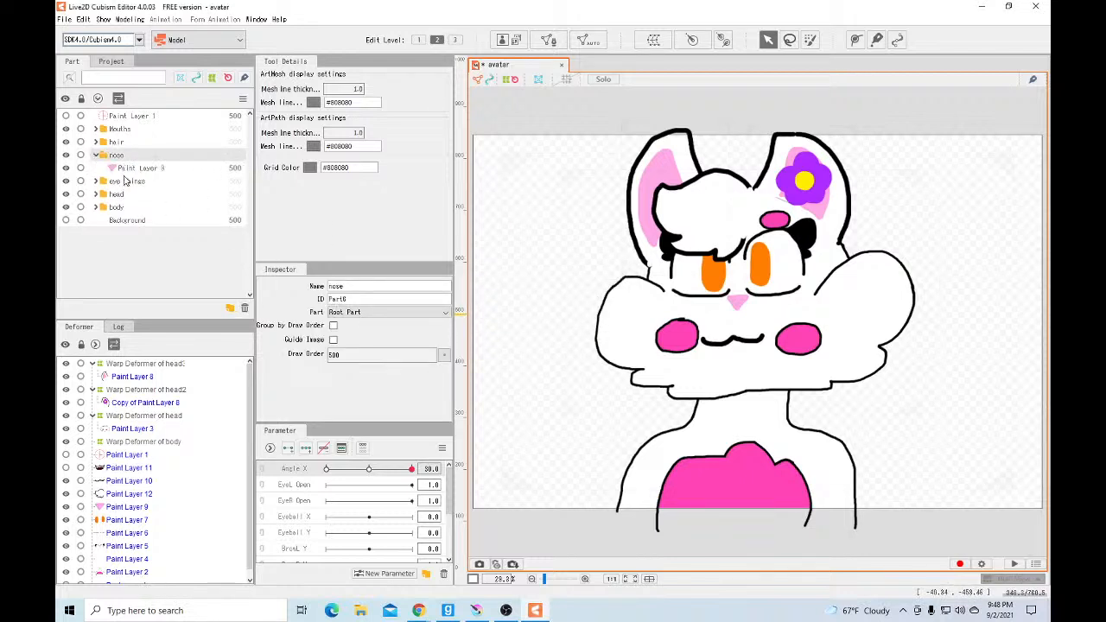
left_click(134, 168)
left_click(653, 41)
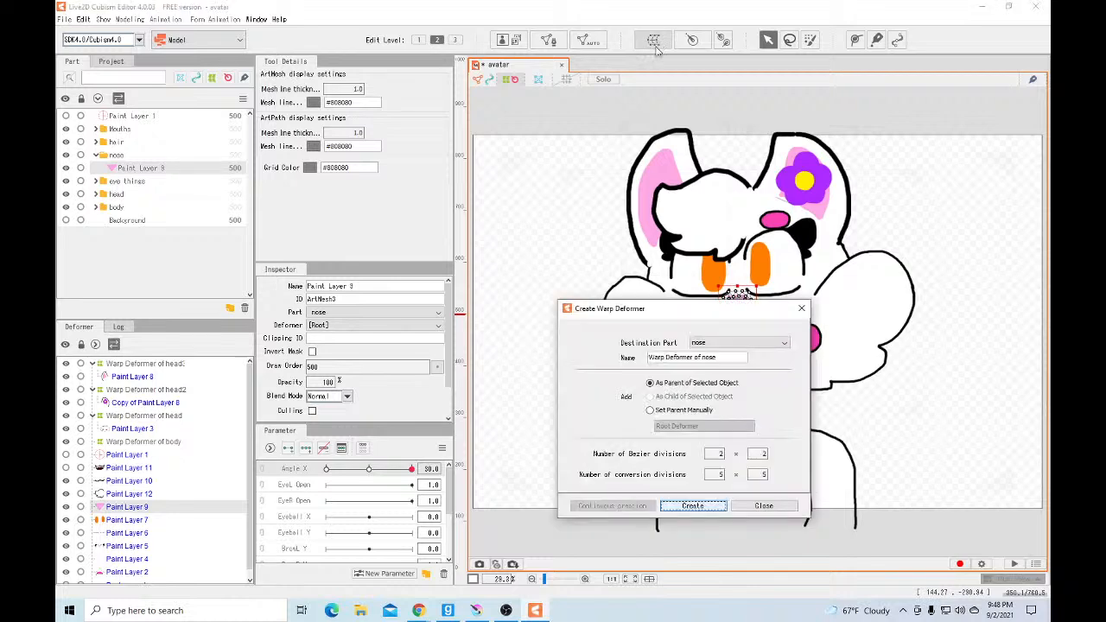
left_click(692, 505)
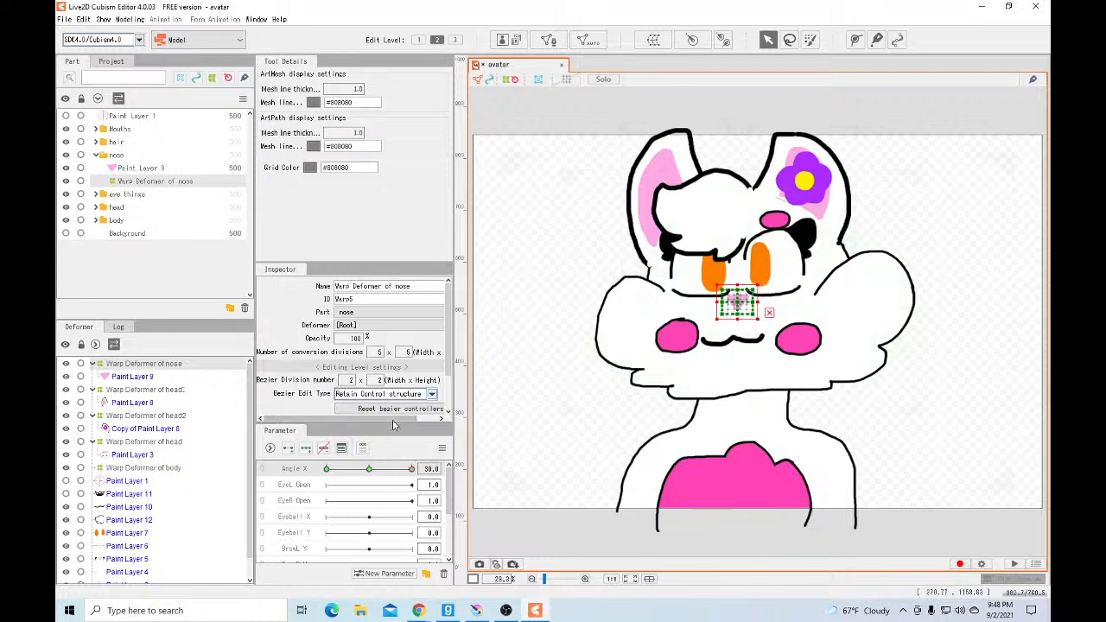
Shift the warp deformer of the nose slightly right at Angle X 30
left_click(373, 469)
left_click(411, 470)
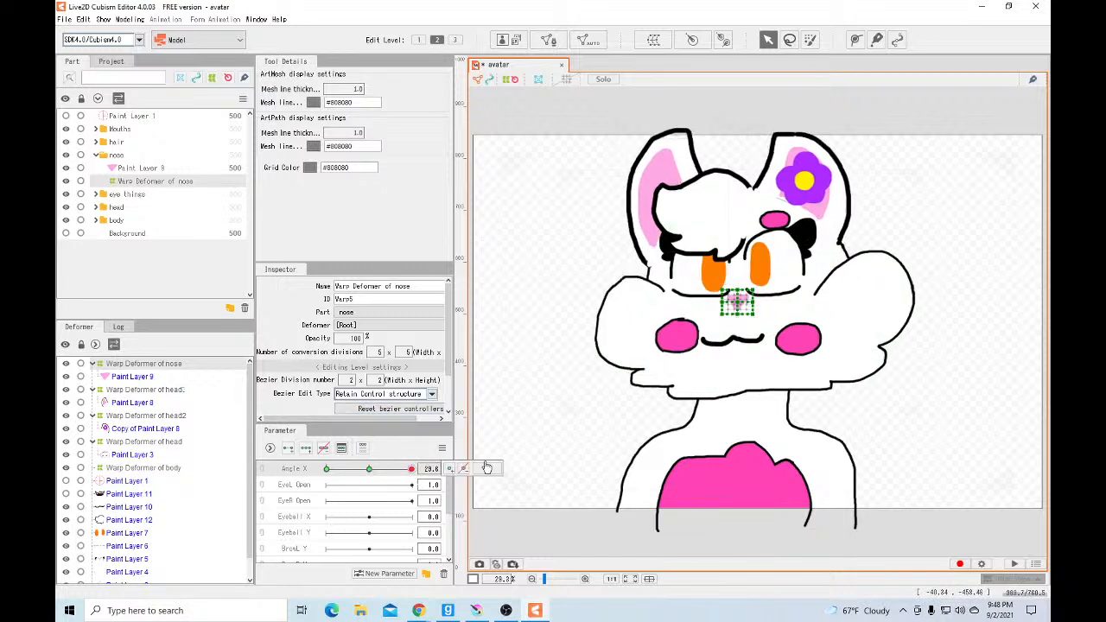
left_click(743, 304)
left_click_drag(739, 304, 745, 303)
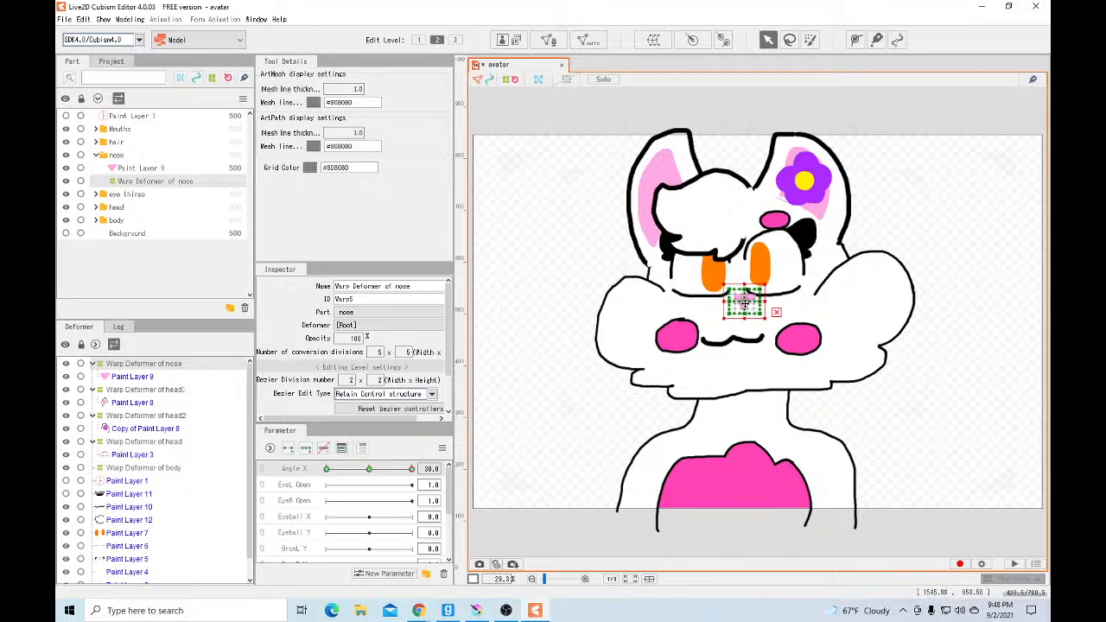
Shift the warp deformer of the nose slightly left at Angle X -30 and return Angle X to 0
left_click(330, 469)
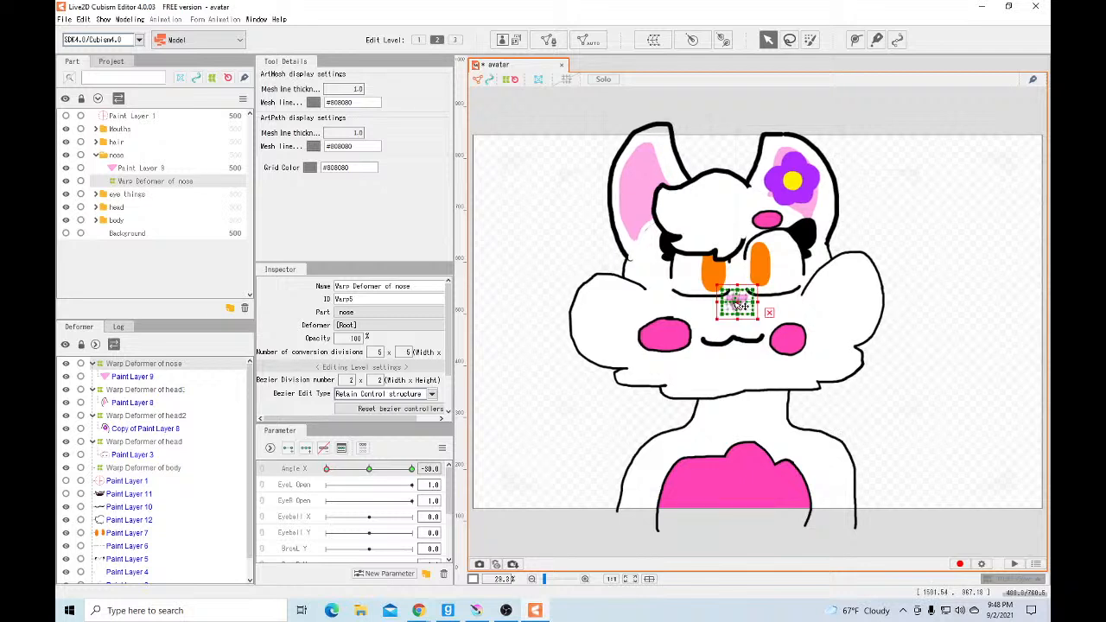
key("ctrl+z")
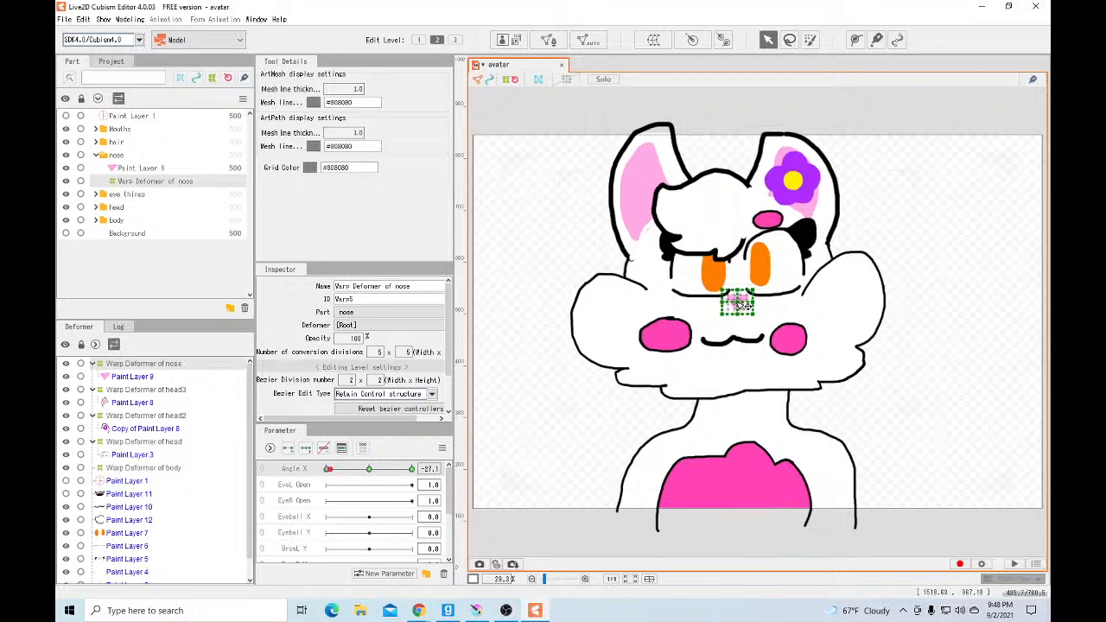
left_click(326, 470)
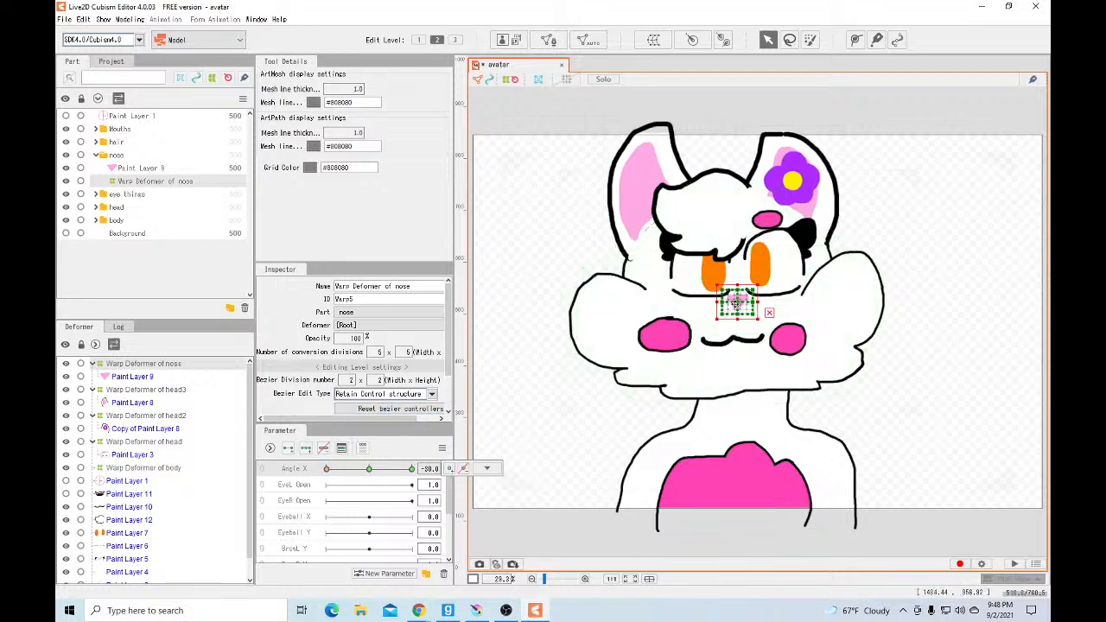
left_click_drag(739, 302, 727, 300)
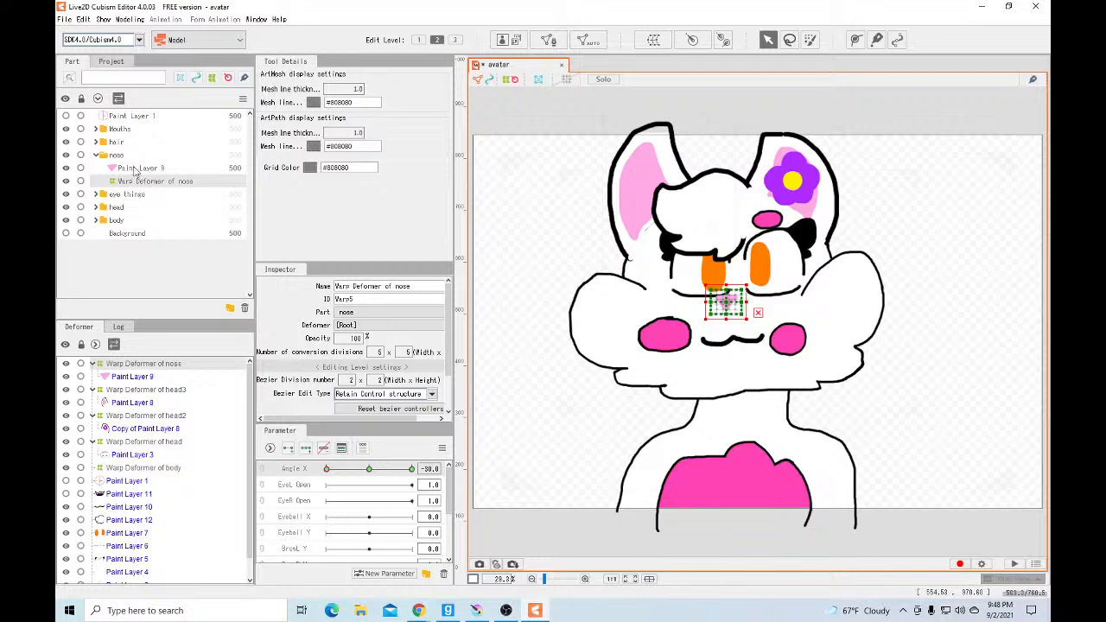
left_click_drag(326, 468, 369, 473)
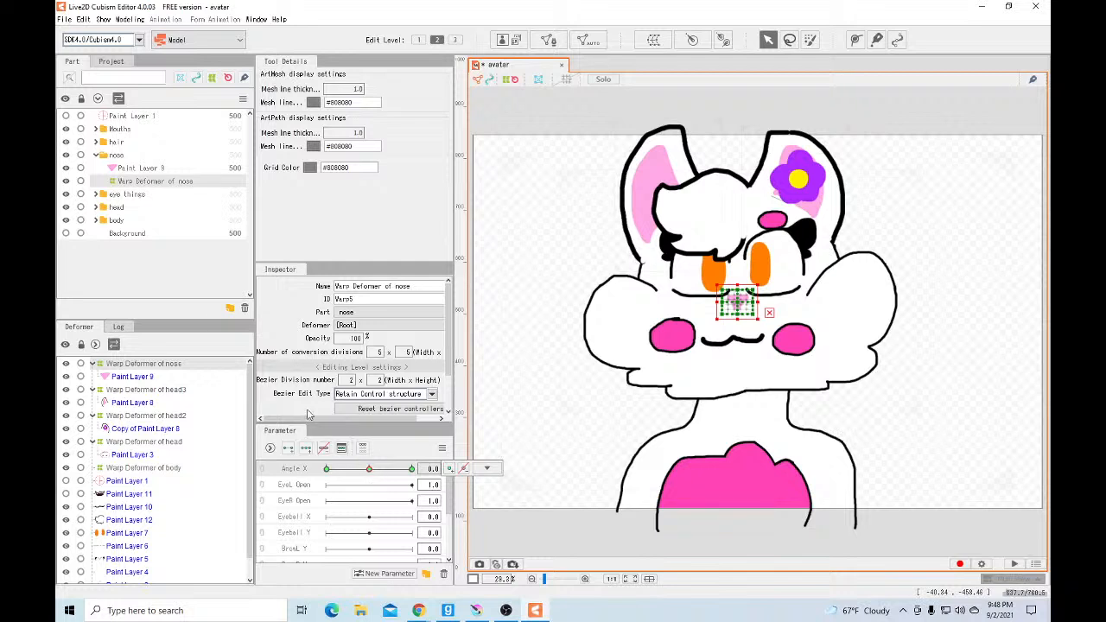
Create a warp deformer in the Mouths part as parent of Paint Layer 10 and add three keys to it on Angle X
left_click(96, 155)
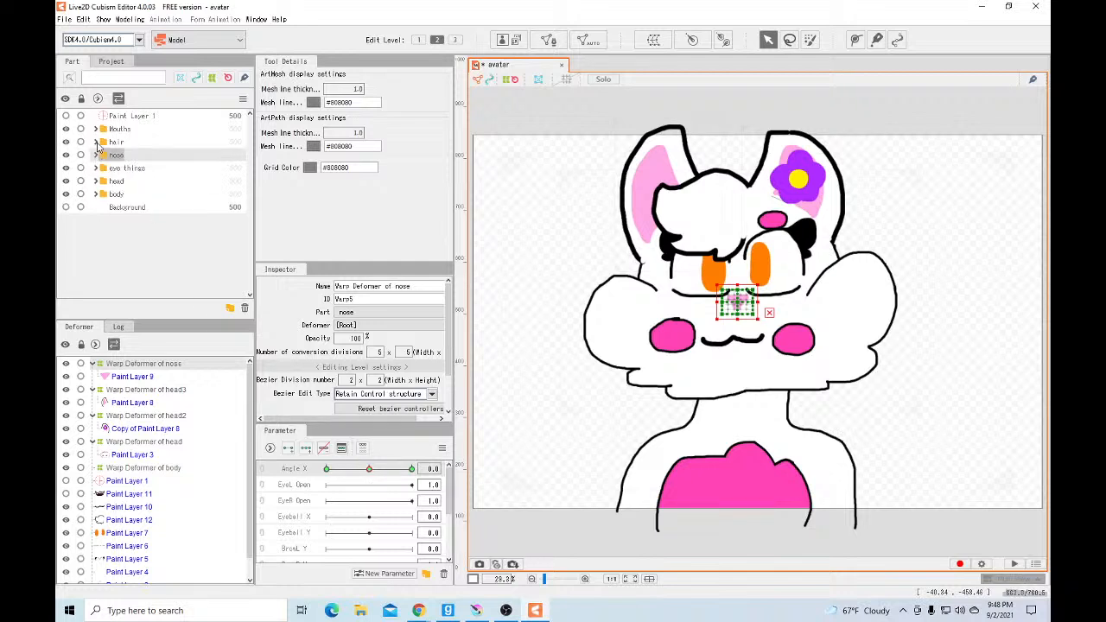
left_click(96, 142)
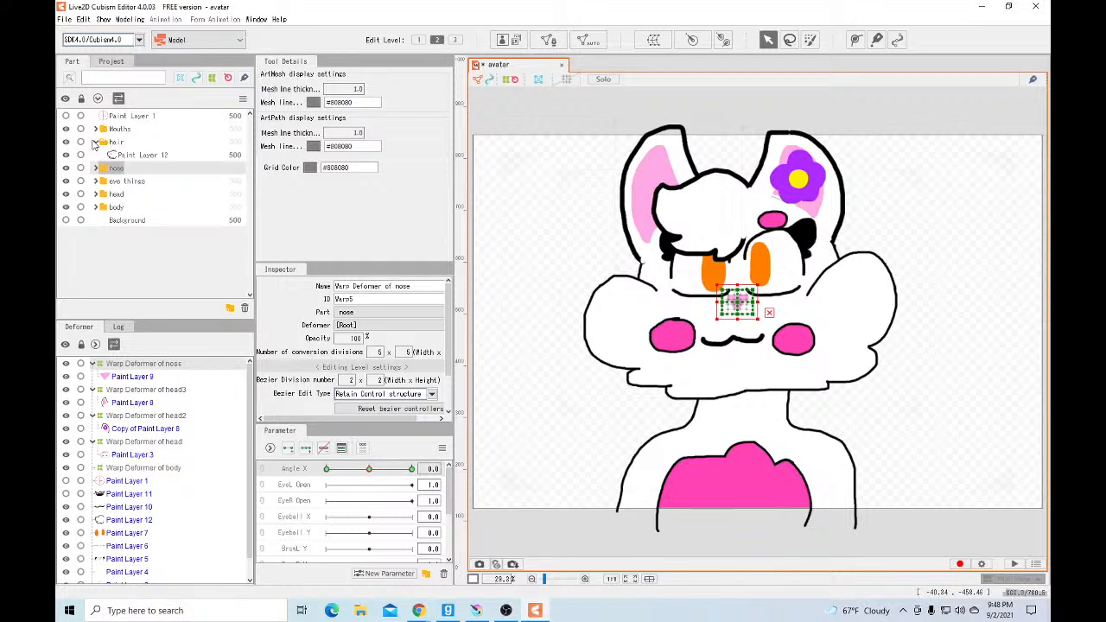
left_click(96, 142)
left_click(100, 129)
left_click(96, 129)
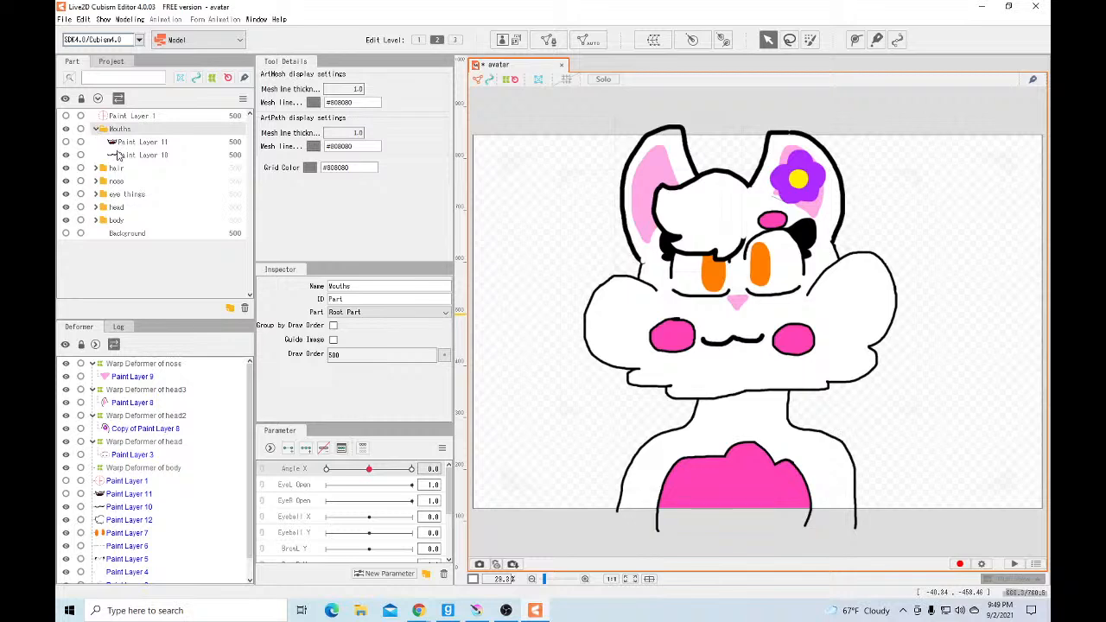
left_click(121, 154)
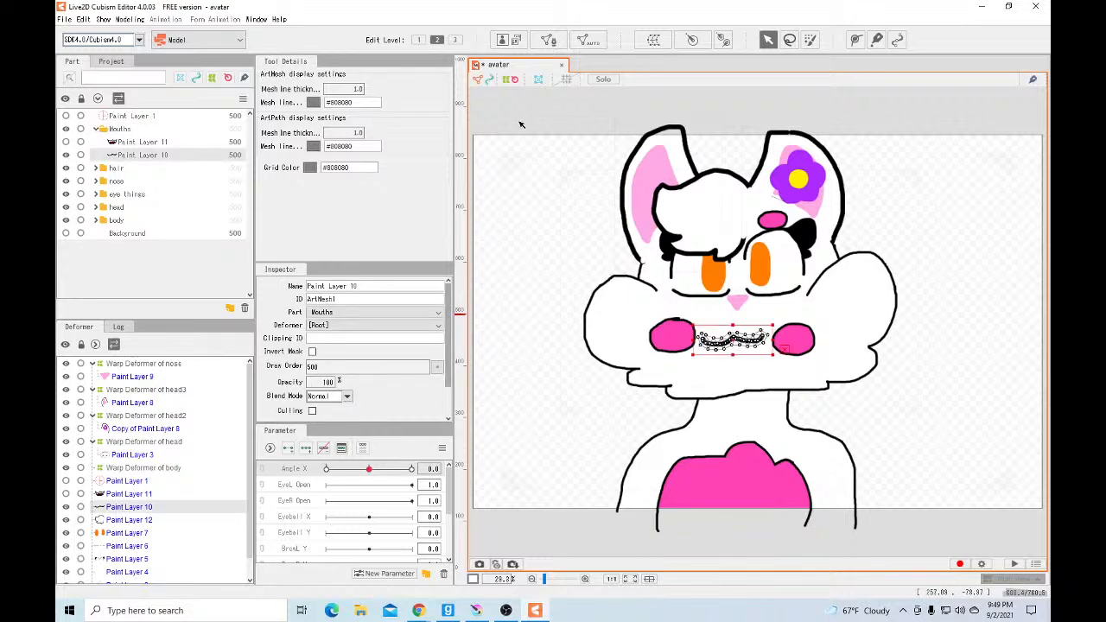
left_click(655, 39)
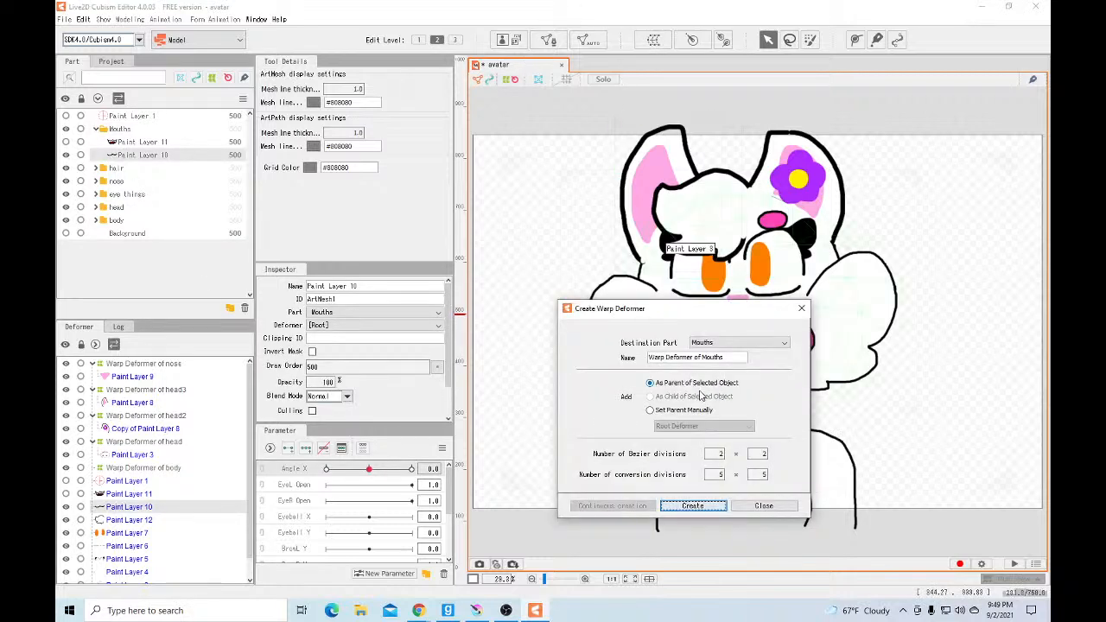
left_click(687, 506)
left_click(305, 449)
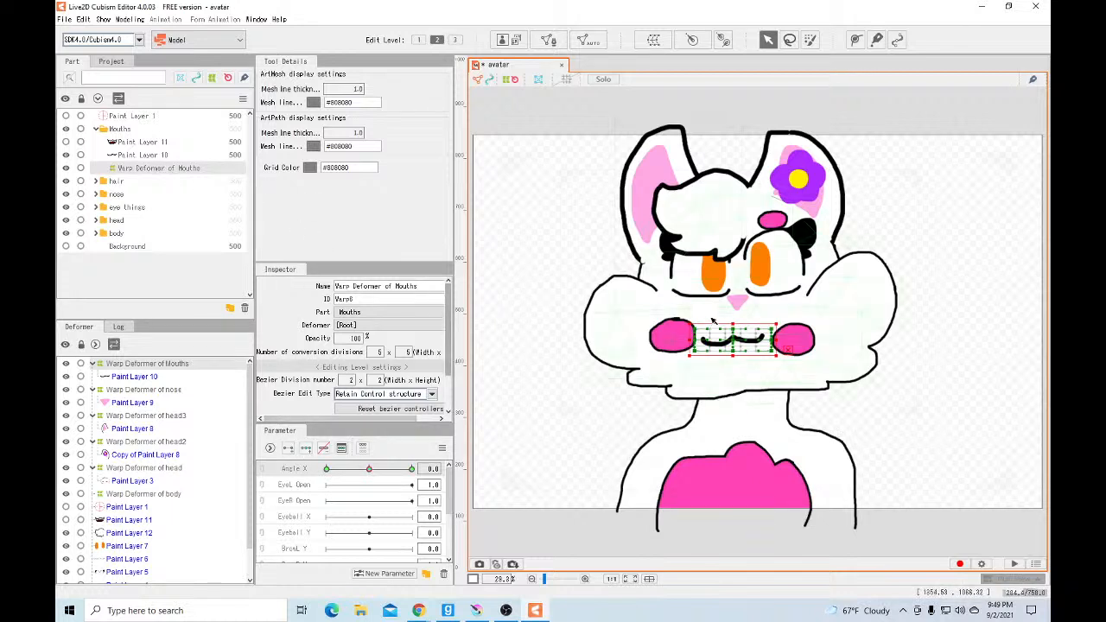
Shift the closed mouth's warp deformer right at Angle X 30 and left at -30, returning Angle X to about 0
left_click_drag(370, 470, 416, 470)
left_click_drag(733, 343, 748, 343)
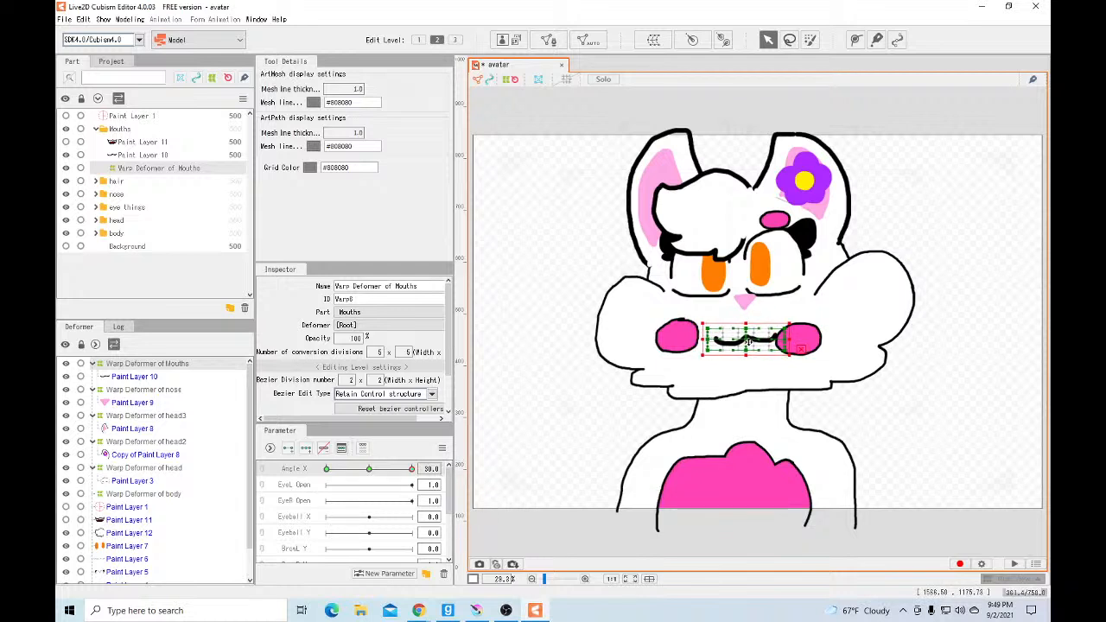
left_click_drag(412, 469, 322, 469)
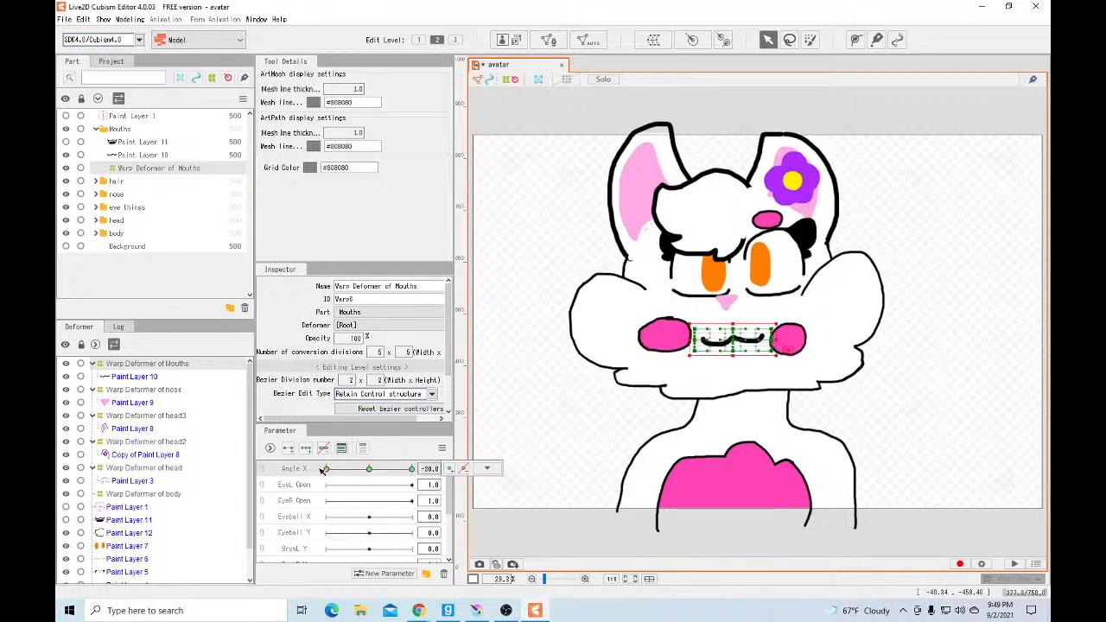
left_click_drag(739, 343, 726, 342)
left_click_drag(328, 470, 247, 473)
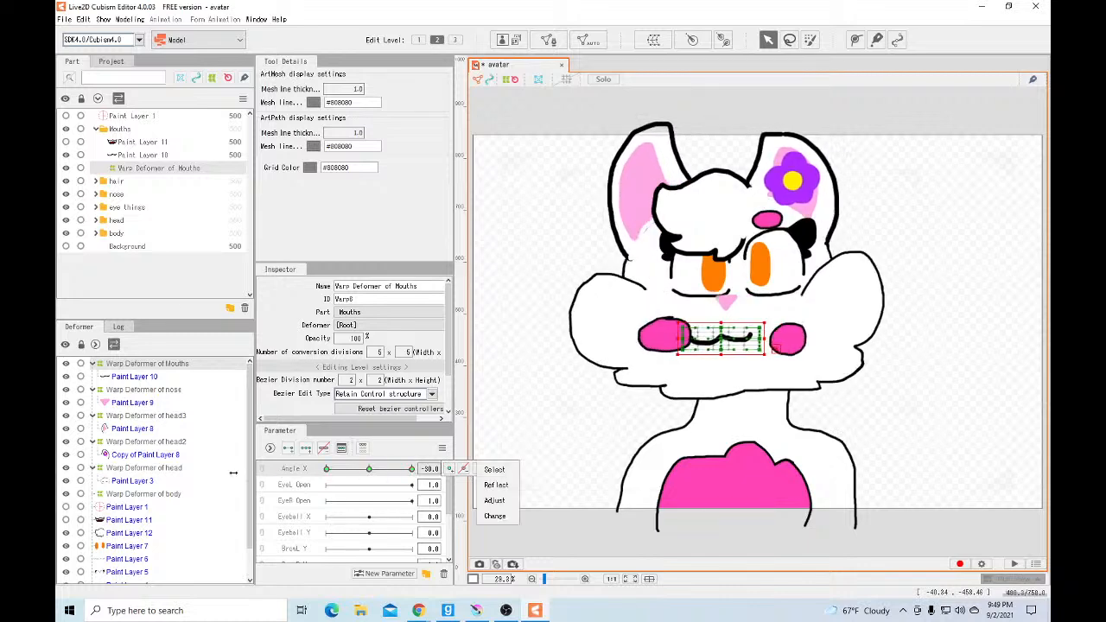
left_click_drag(386, 476, 370, 476)
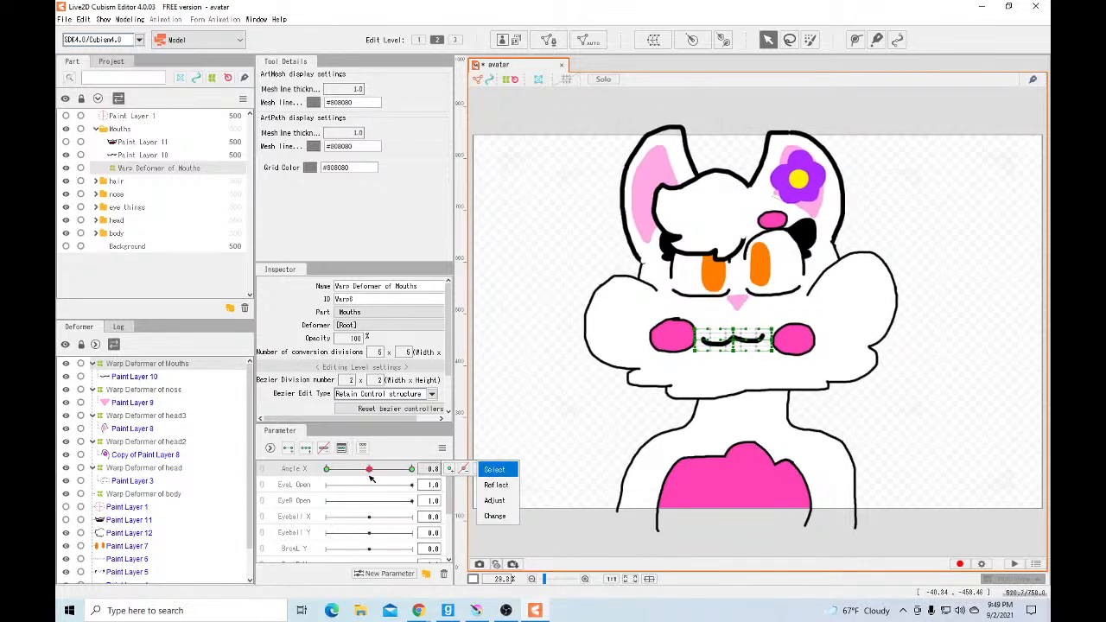
Show Paint Layer 11, create its parent warp deformer with three Angle X keys, and place it directly under that layer
left_click(173, 148)
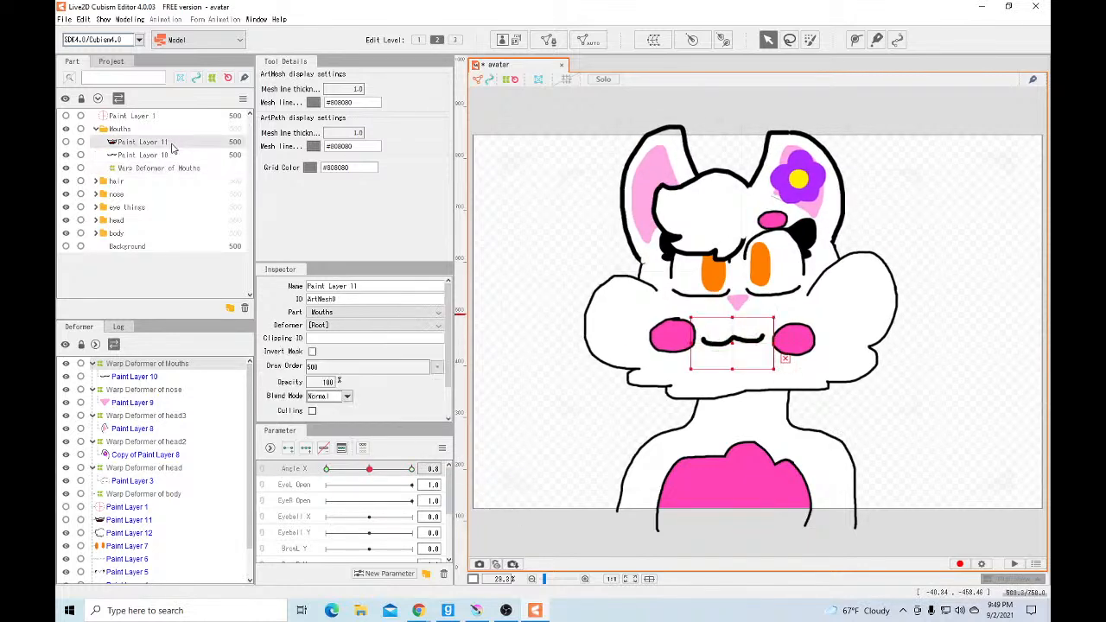
left_click(66, 142)
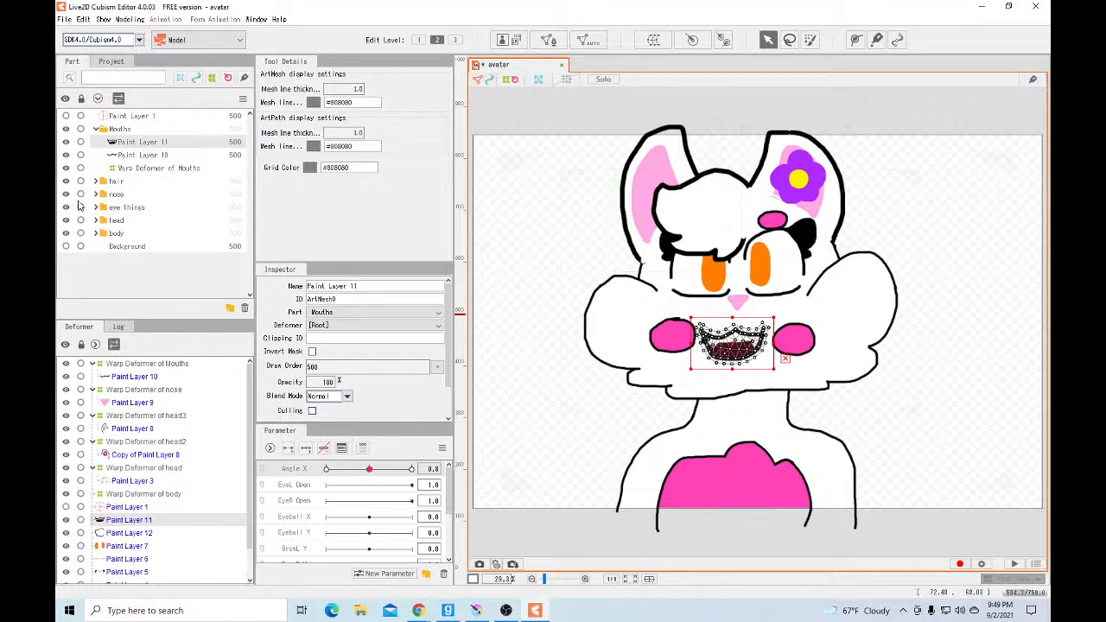
left_click(653, 39)
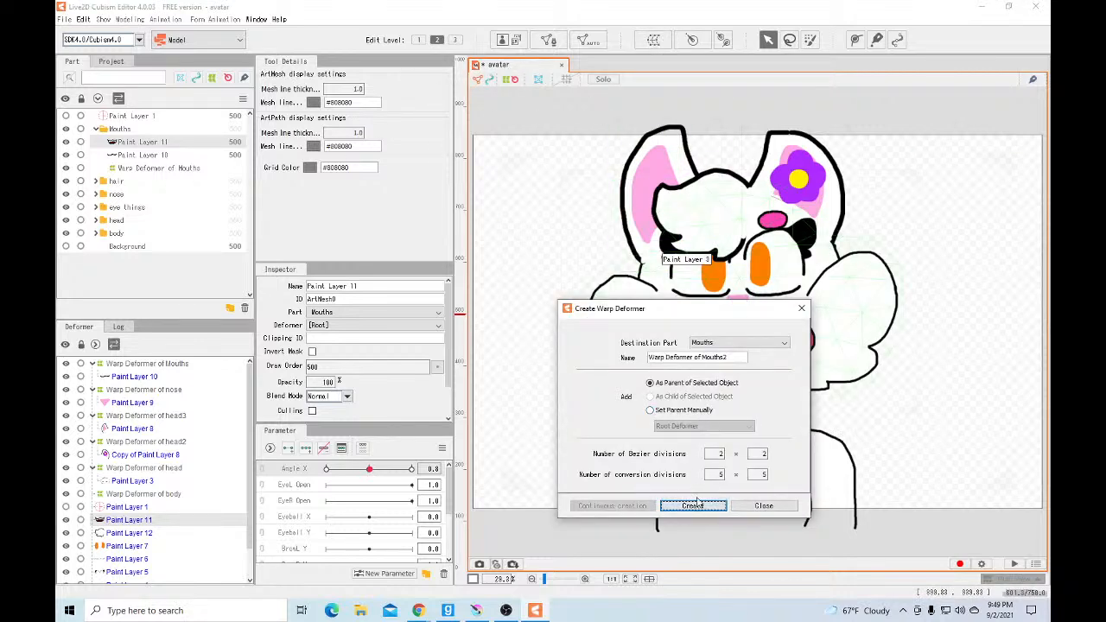
left_click(692, 507)
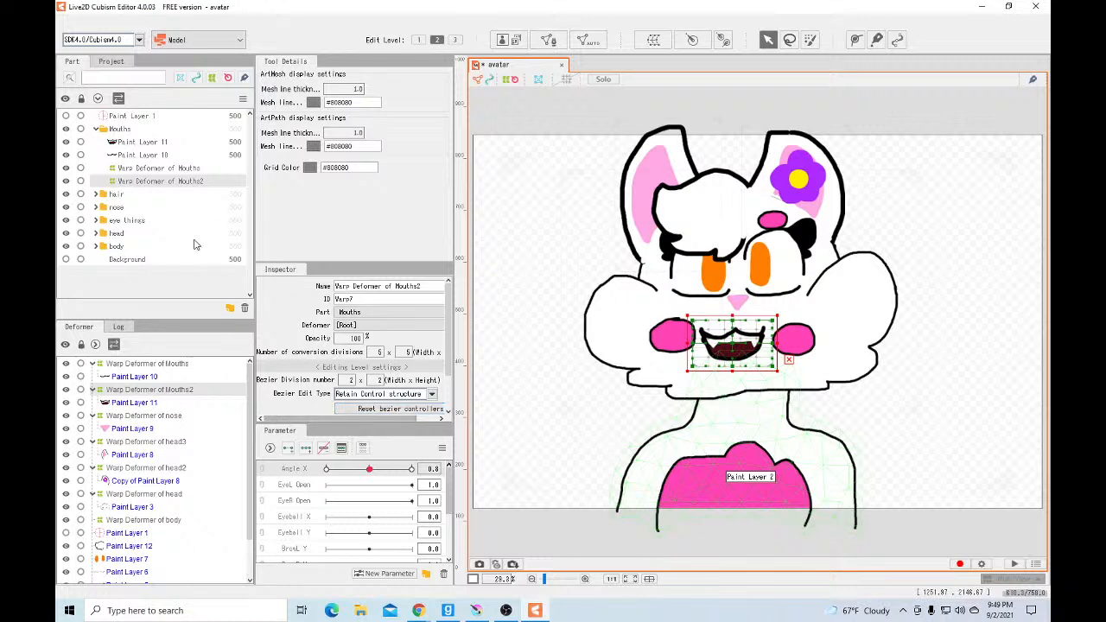
left_click_drag(186, 182, 186, 162)
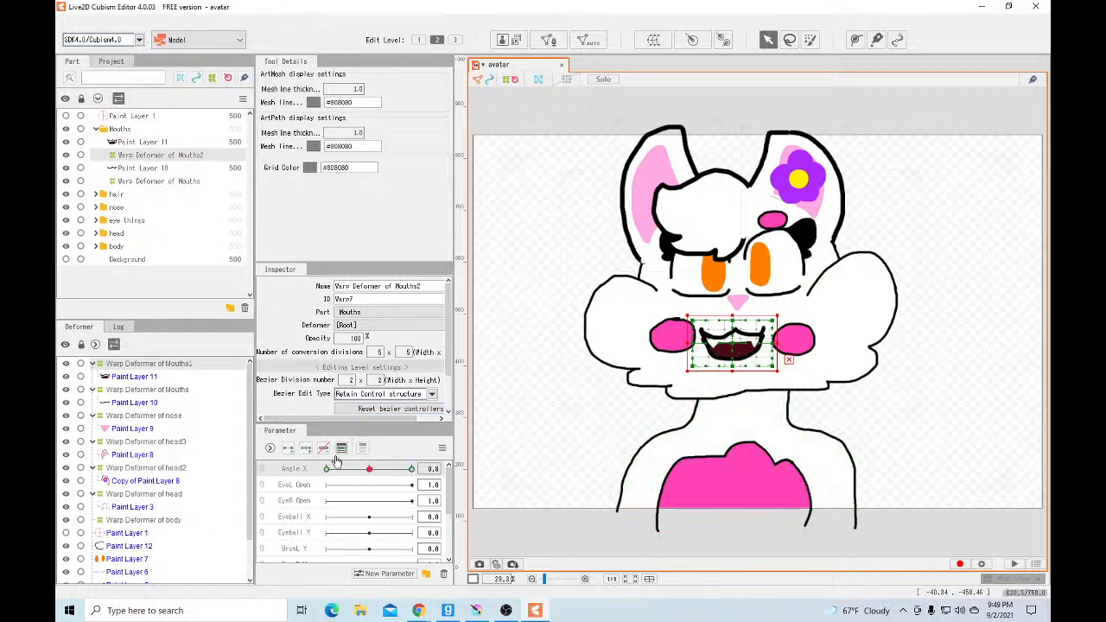
Shift the open mouth's warp deformer right and slightly down at Angle X 30, and left and slightly down at -30
left_click(373, 469)
left_click_drag(374, 471, 415, 471)
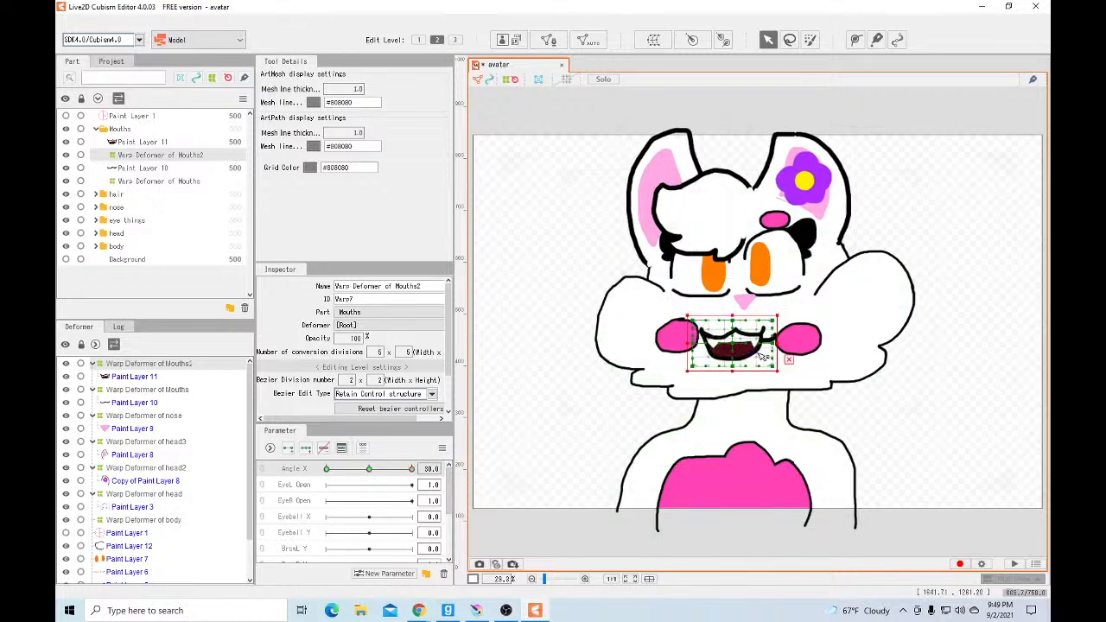
left_click_drag(735, 344, 747, 350)
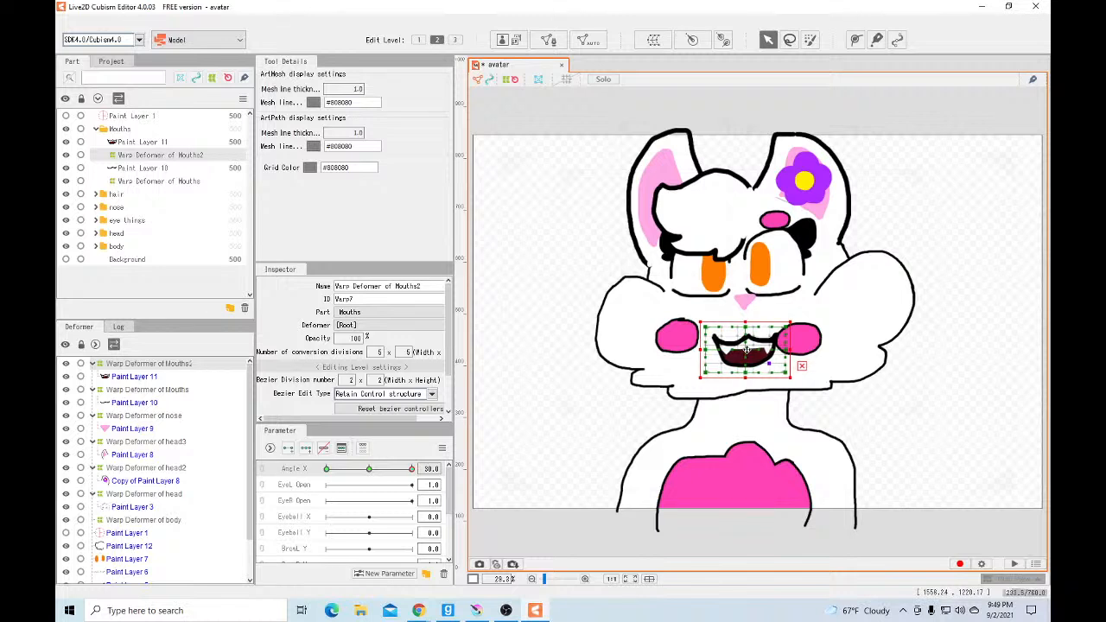
left_click_drag(411, 468, 321, 468)
left_click_drag(730, 343, 717, 349)
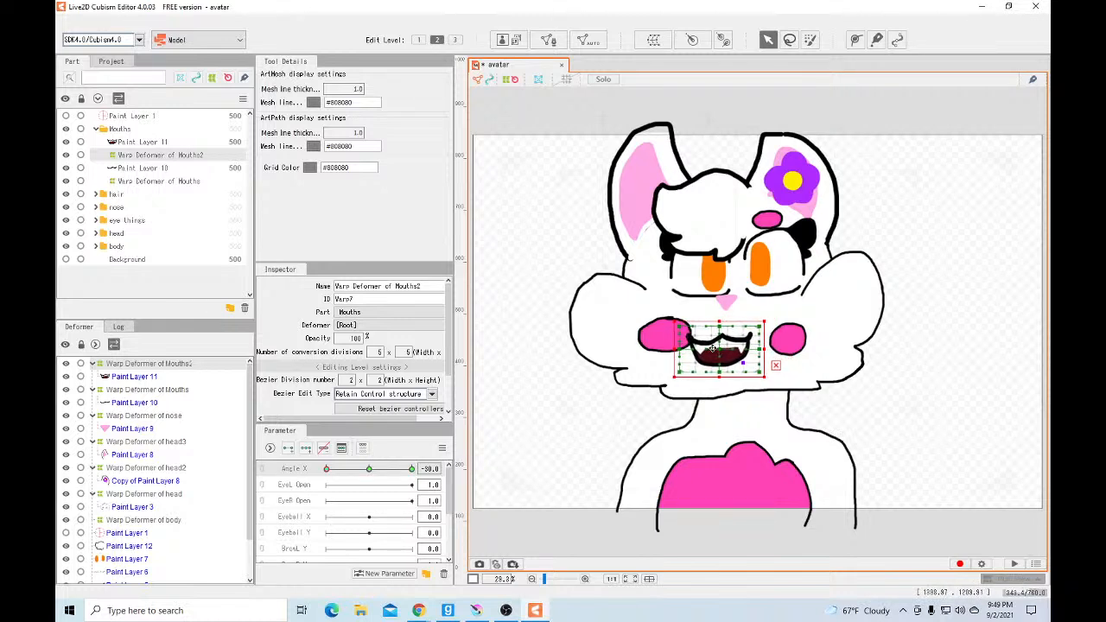
Collapse the Mouths part, expand the eye things part and select Paint Layer 7
left_click_drag(327, 468, 294, 484)
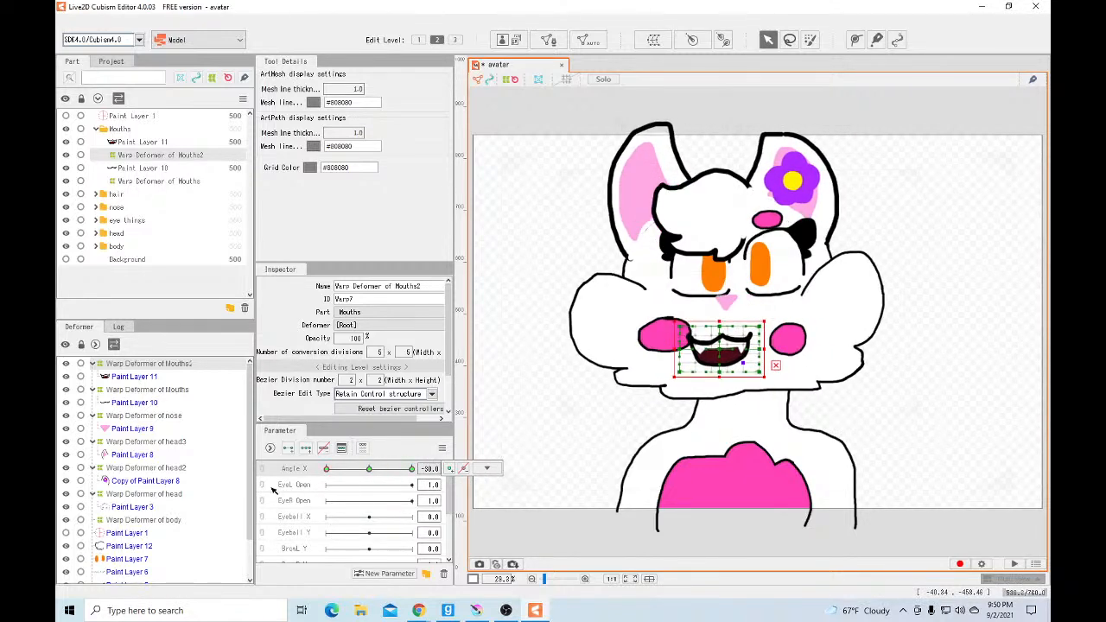
left_click(96, 128)
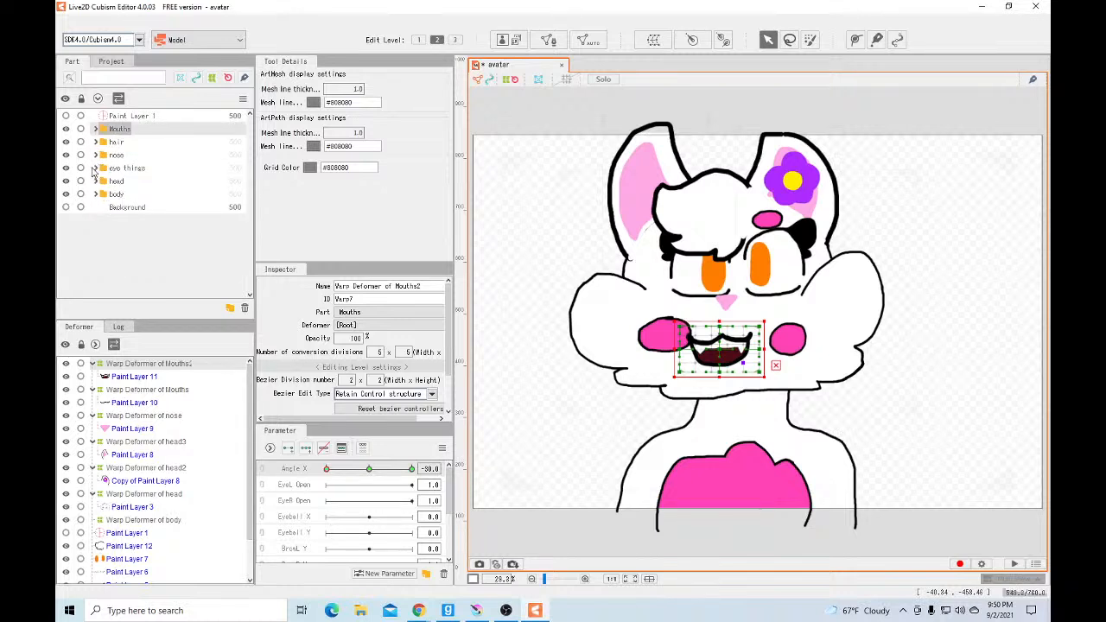
left_click(96, 168)
left_click(132, 181)
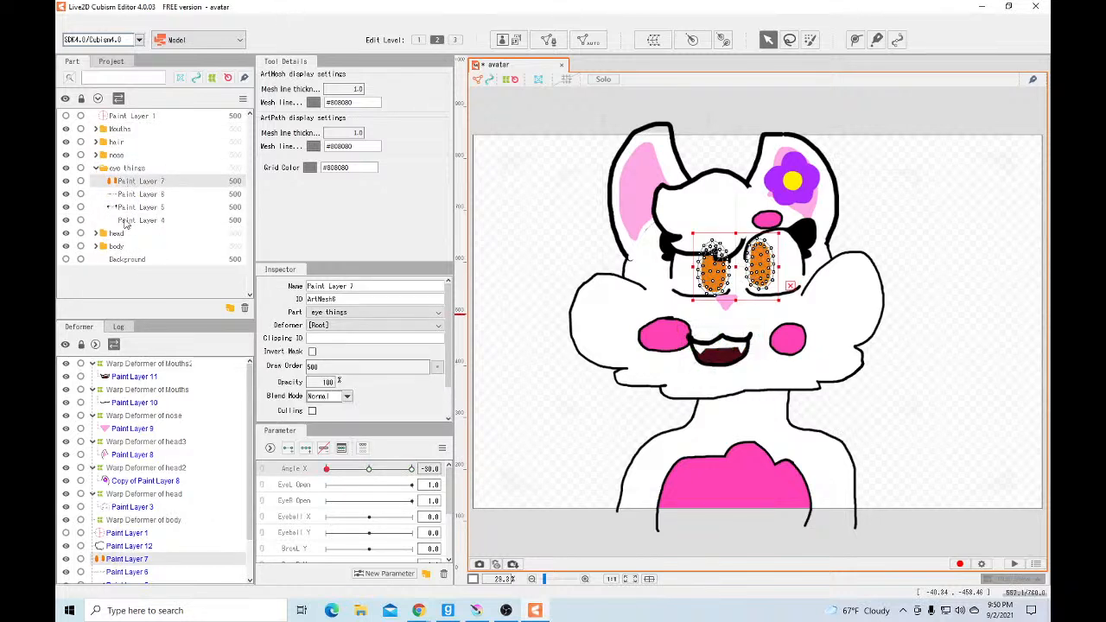
key("alt+Tab")
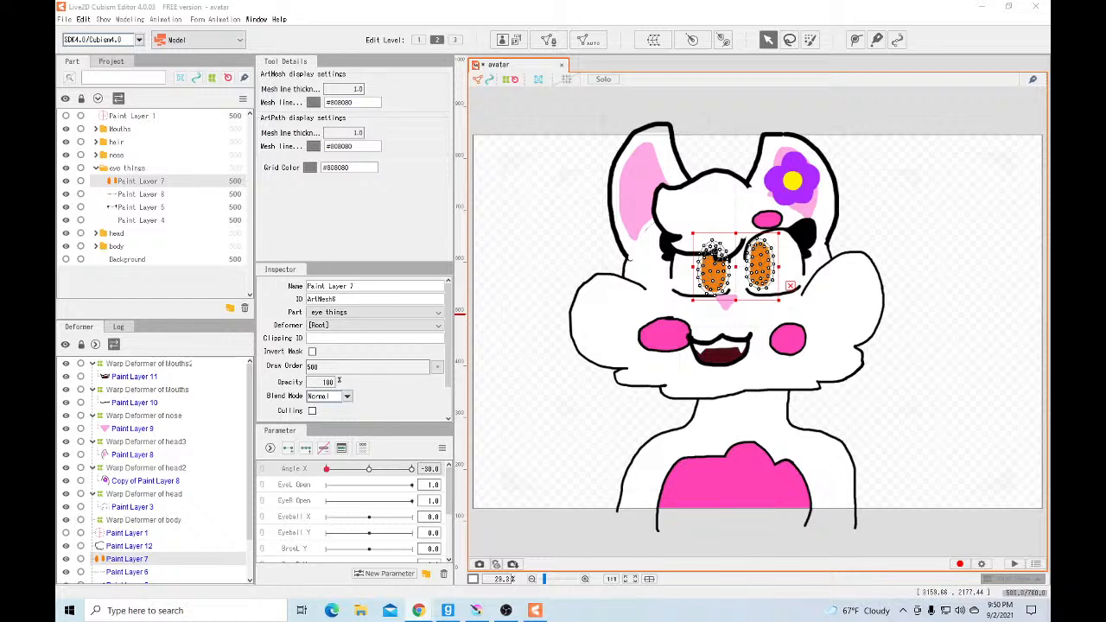
Hide the open mouth, Paint Layer 11, in the Mouths part and return Angle X to about 0
left_click(95, 129)
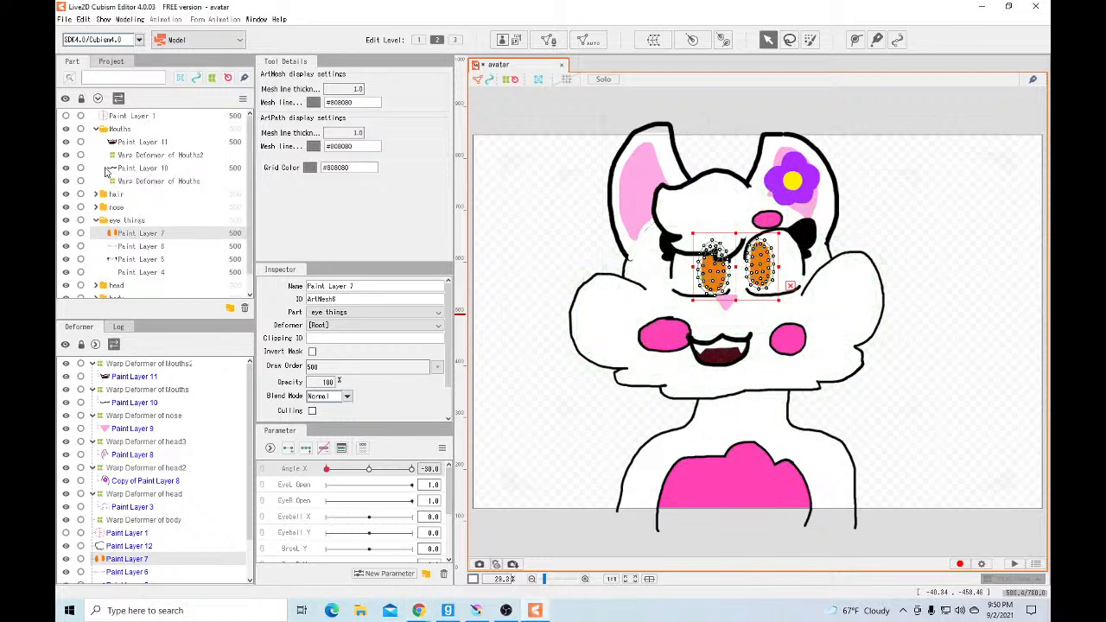
left_click(80, 142)
left_click(80, 142)
left_click(67, 141)
key("alt+Tab")
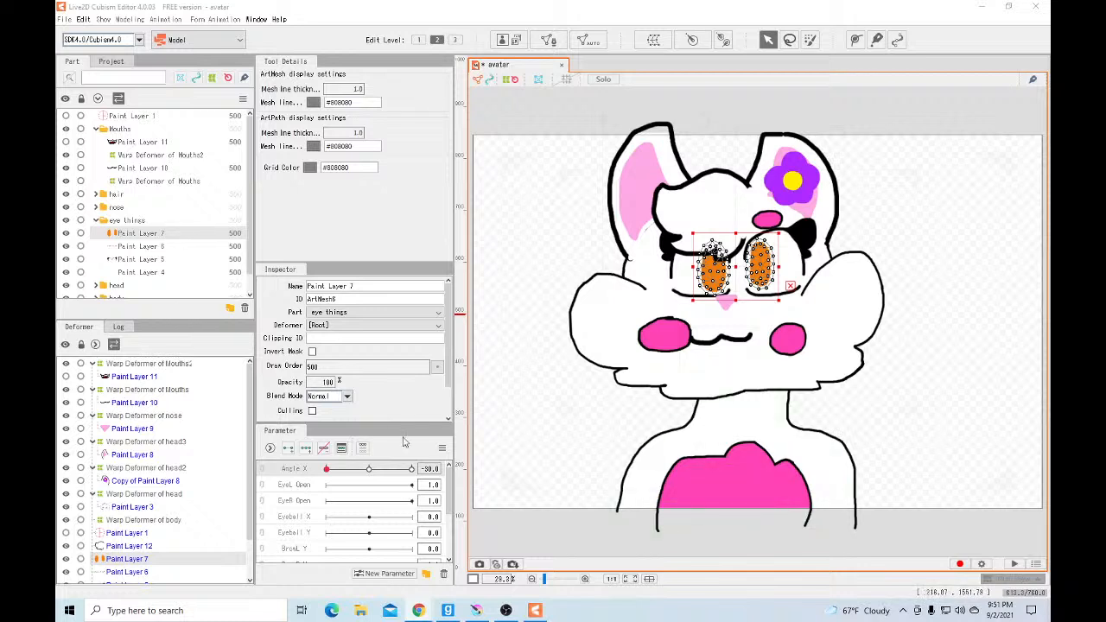
left_click_drag(328, 469, 371, 470)
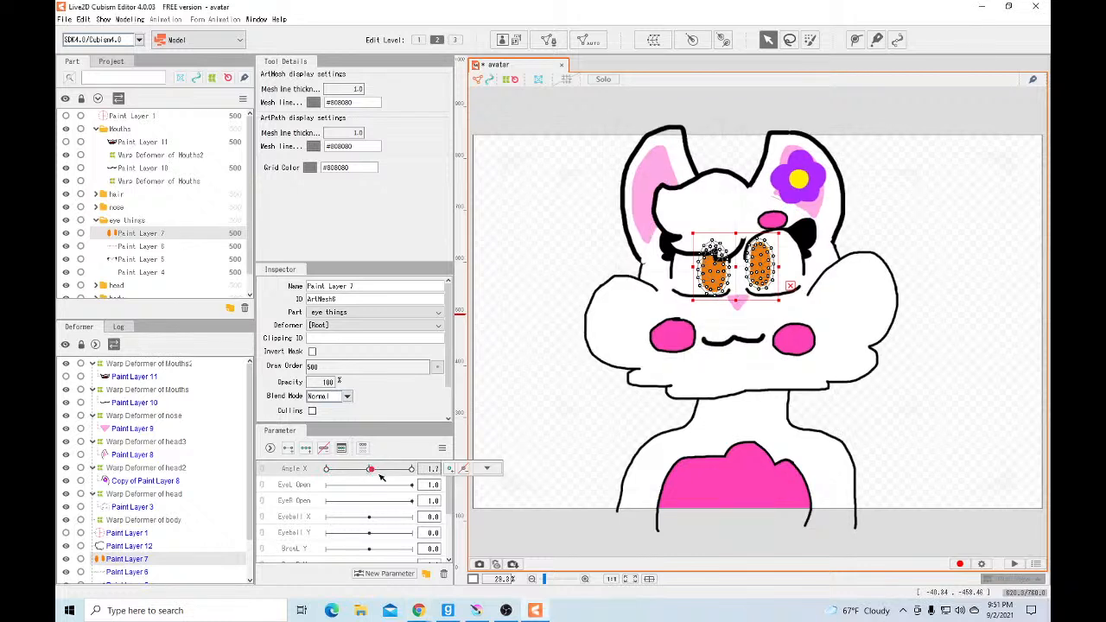
left_click_drag(372, 471, 369, 472)
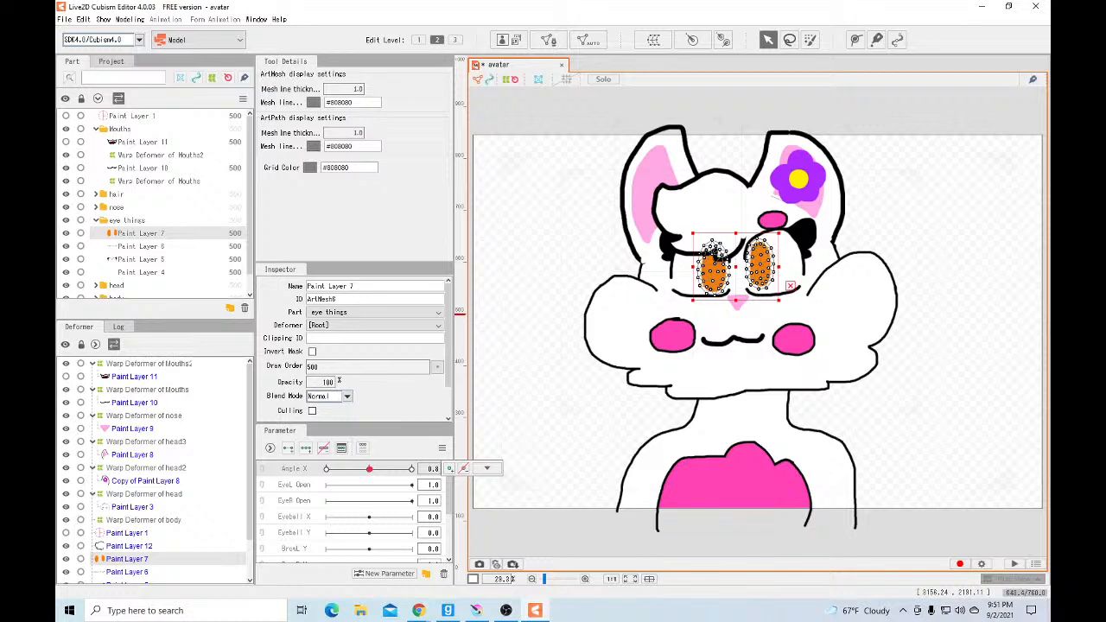
key("alt+Tab")
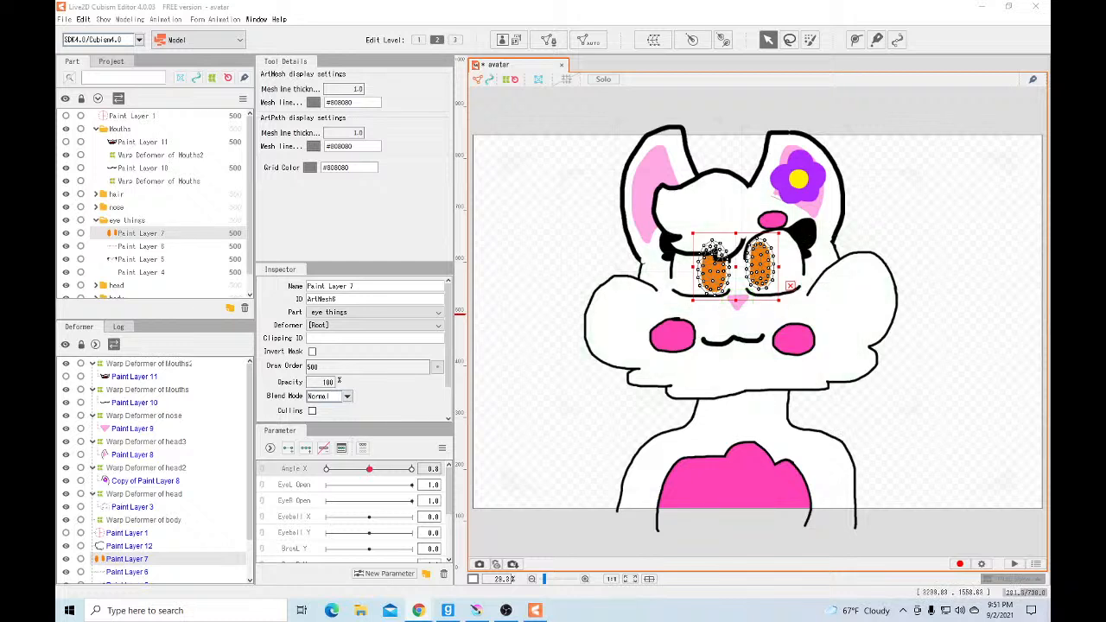
Select all child objects of the eye things part and create a warp deformer as their parent
left_click(96, 221)
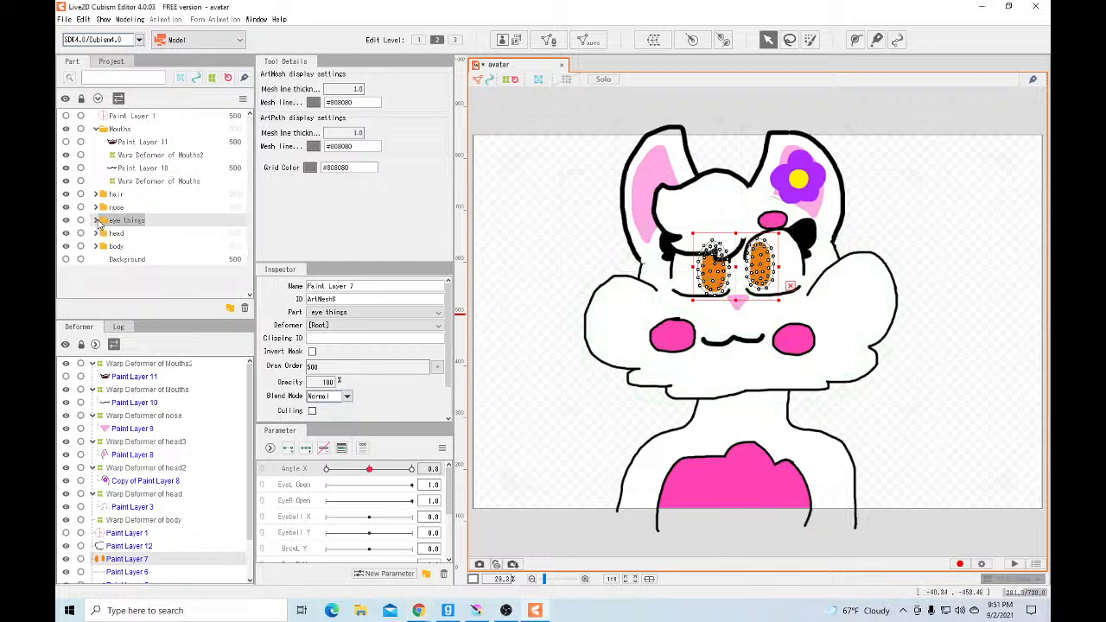
left_click(96, 221)
left_click(155, 222)
right_click(156, 222)
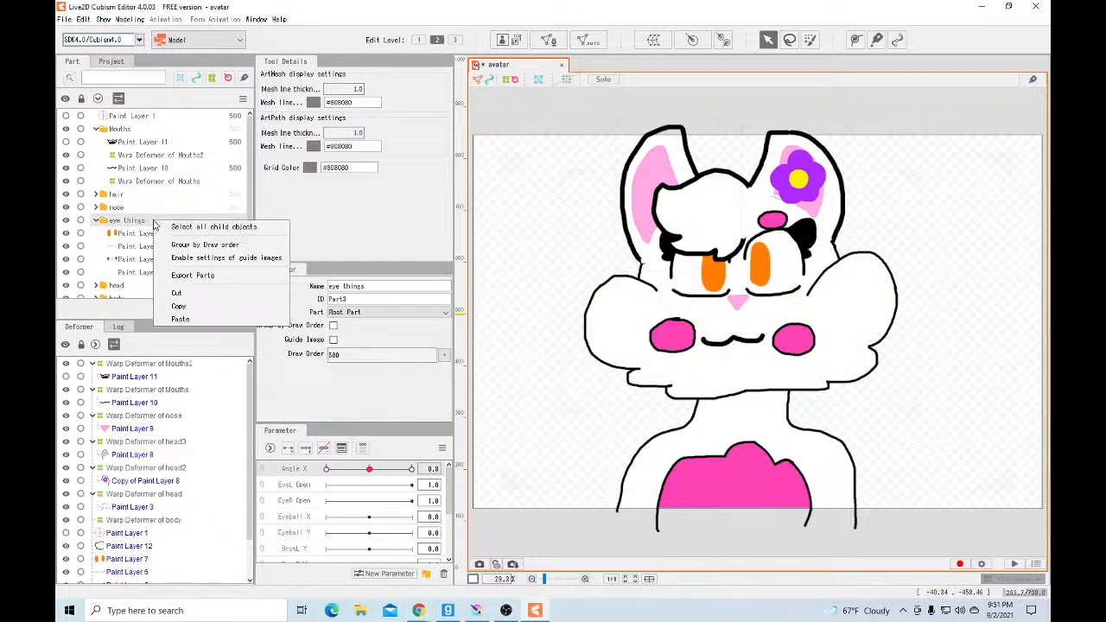
left_click(212, 226)
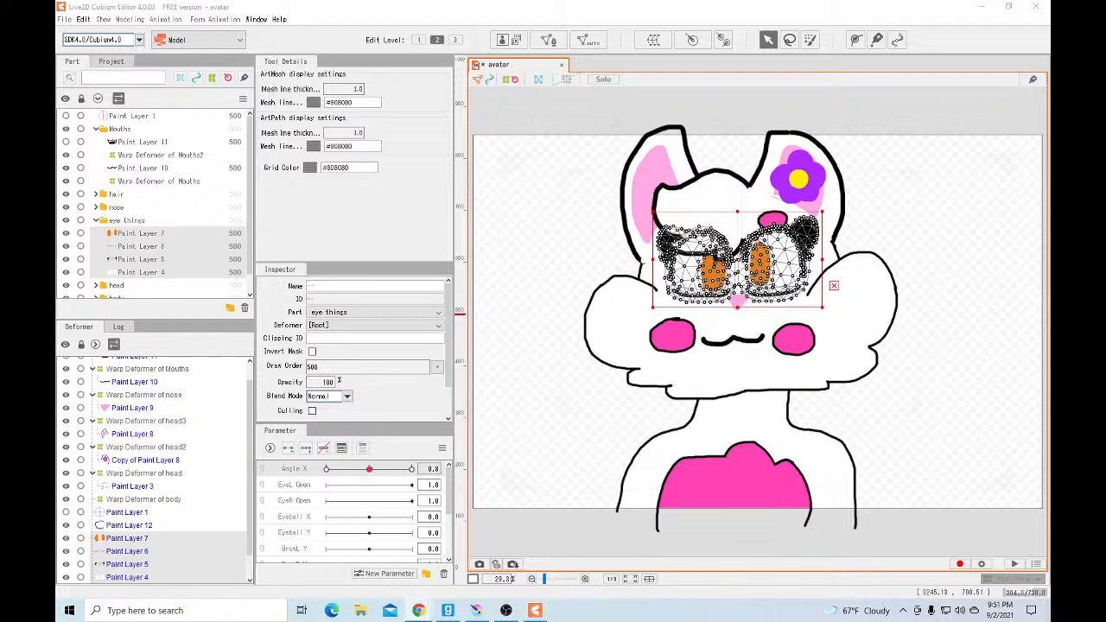
left_click(650, 40)
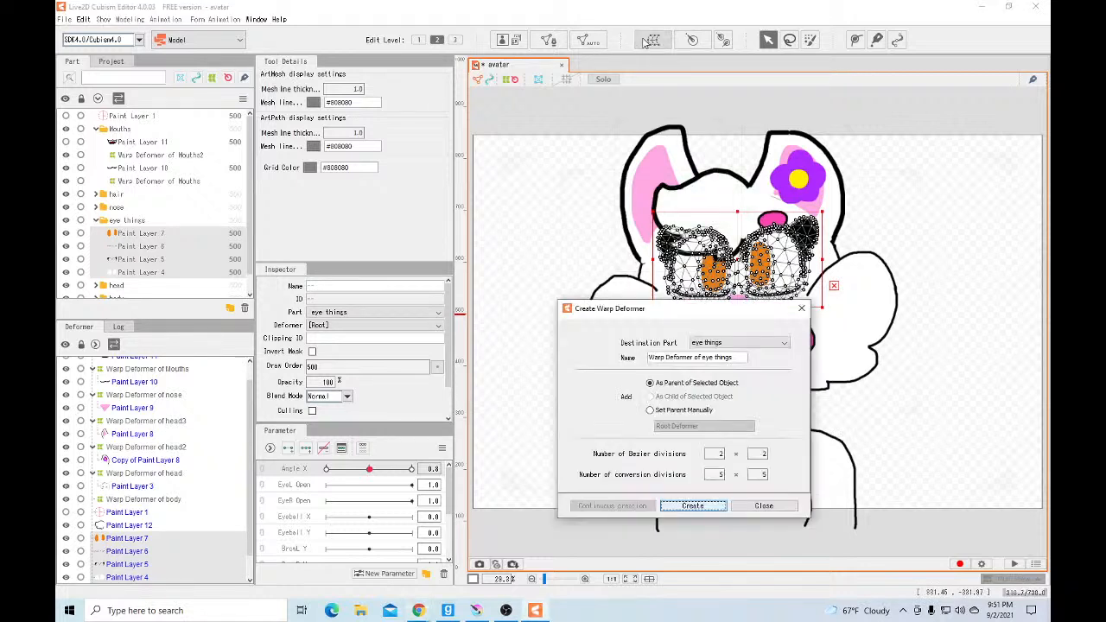
left_click(693, 506)
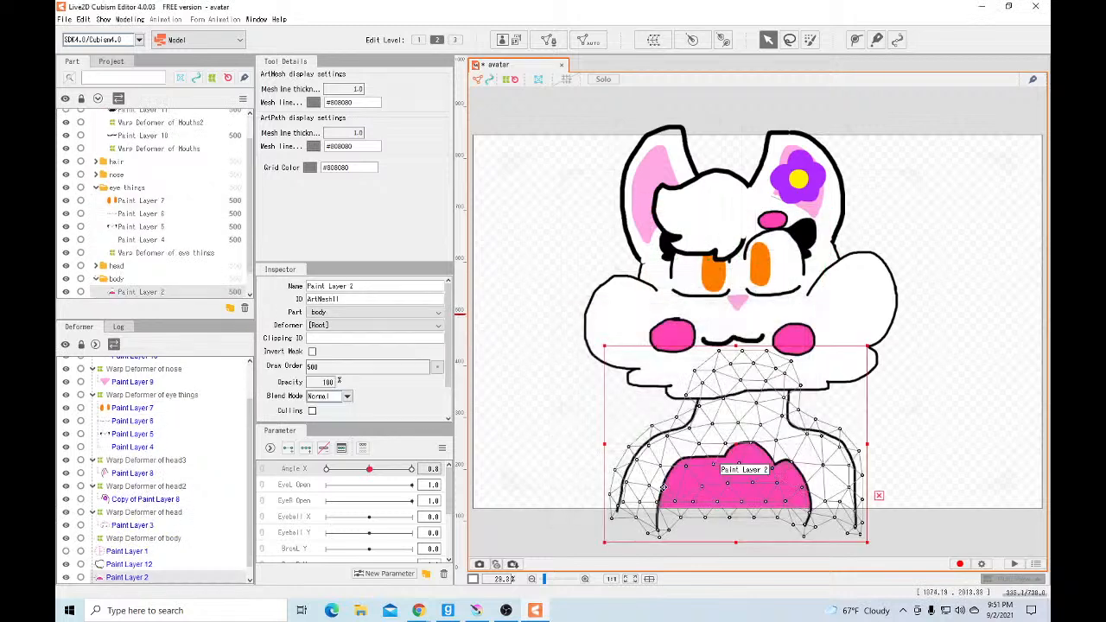
Add three Angle X keys to the eye things warp deformer and shift it slightly right at Angle X 30
left_click(173, 254)
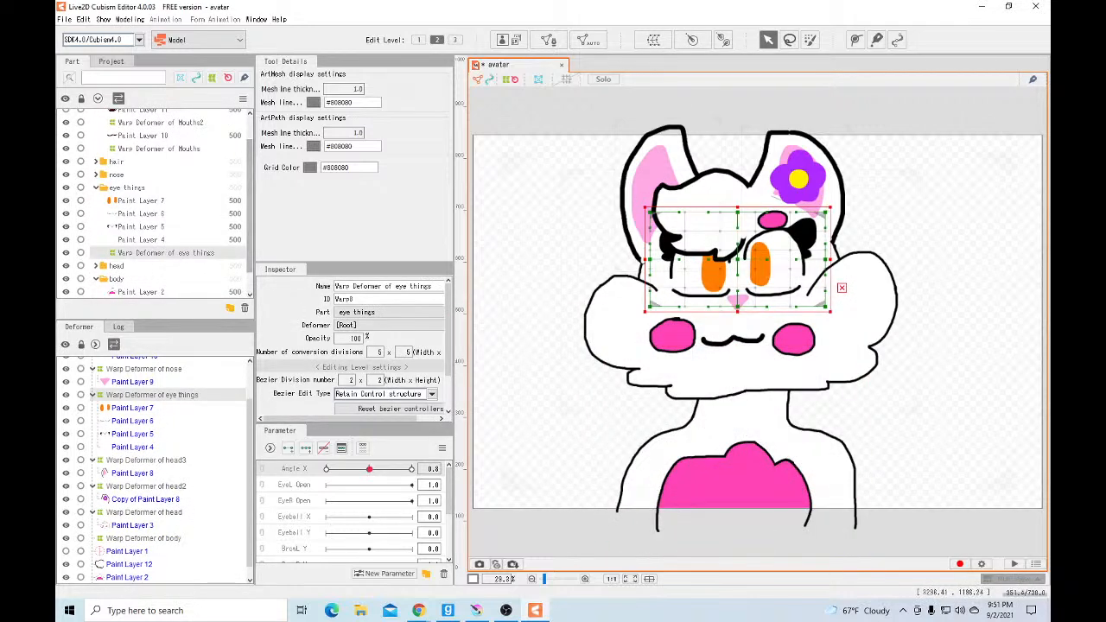
left_click(412, 469)
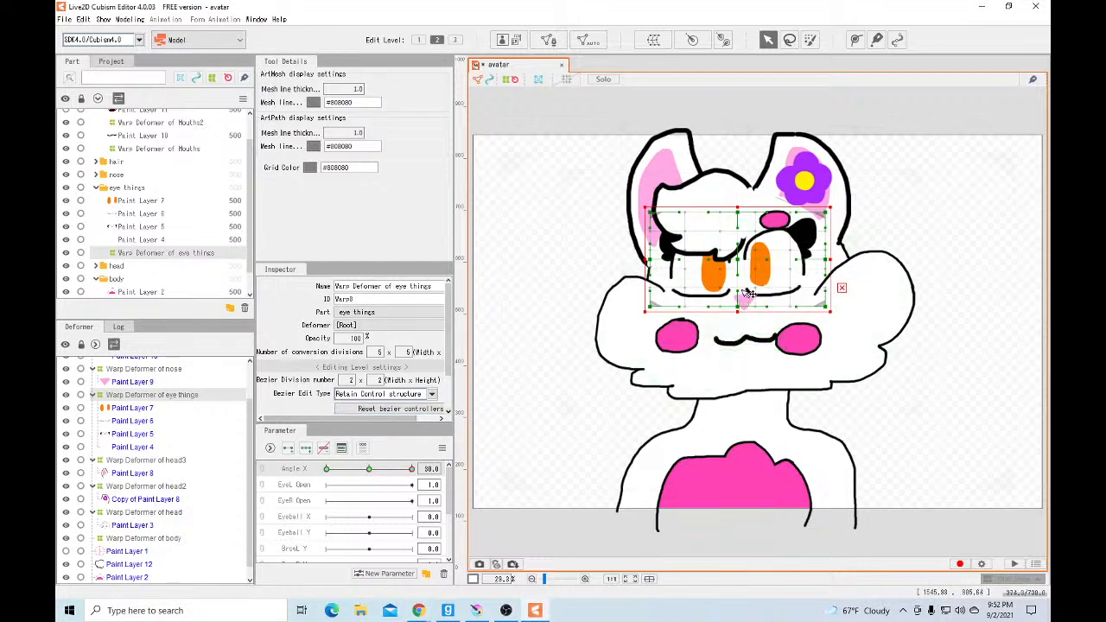
left_click_drag(743, 271, 754, 270)
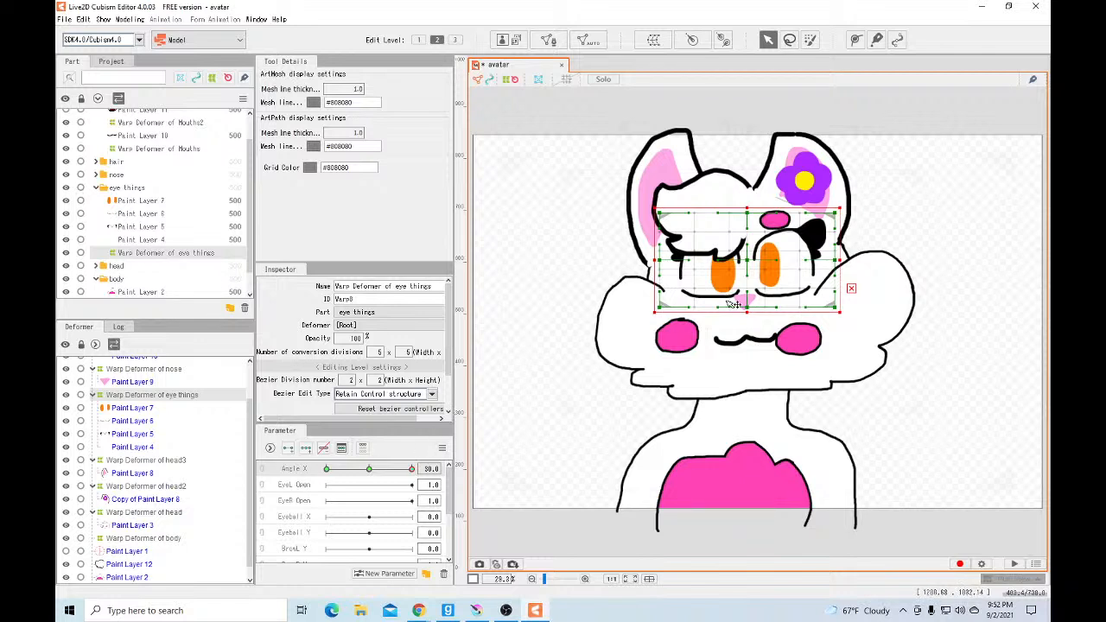
left_click_drag(749, 265, 745, 264)
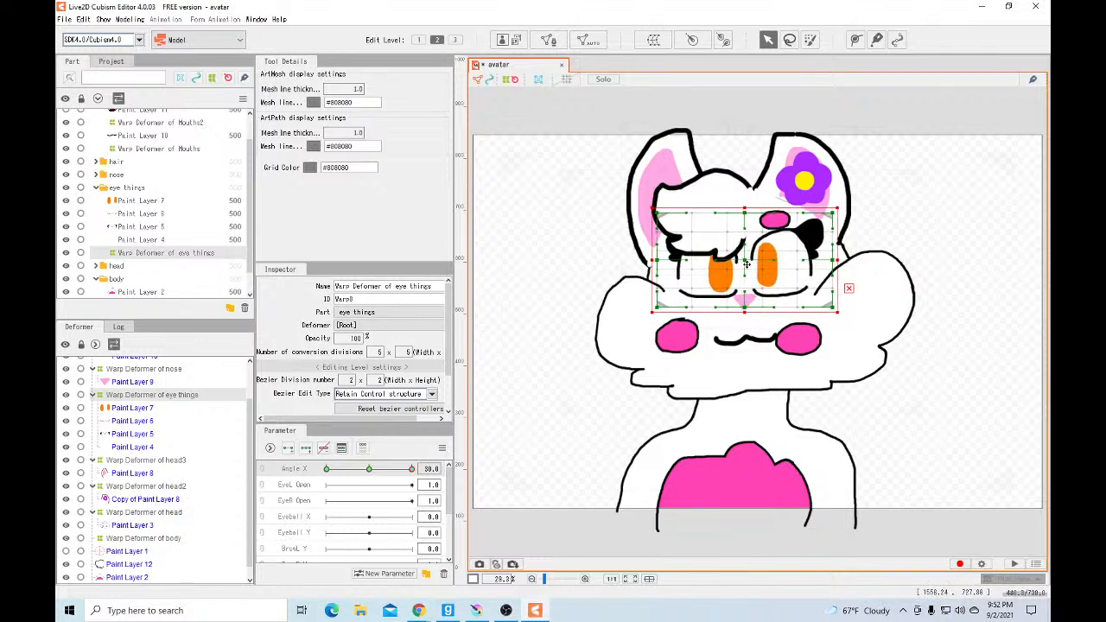
Shift the eye things warp deformer left and slightly down at Angle X -30, and return Angle X to about 0
left_click(327, 468)
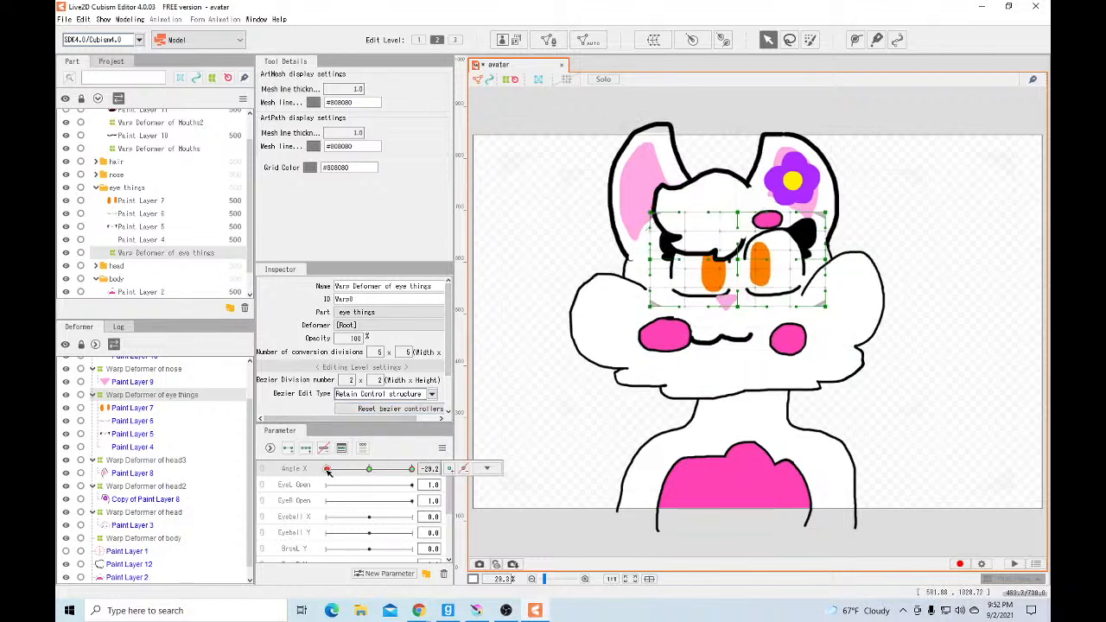
left_click(732, 263)
left_click_drag(732, 264, 726, 261)
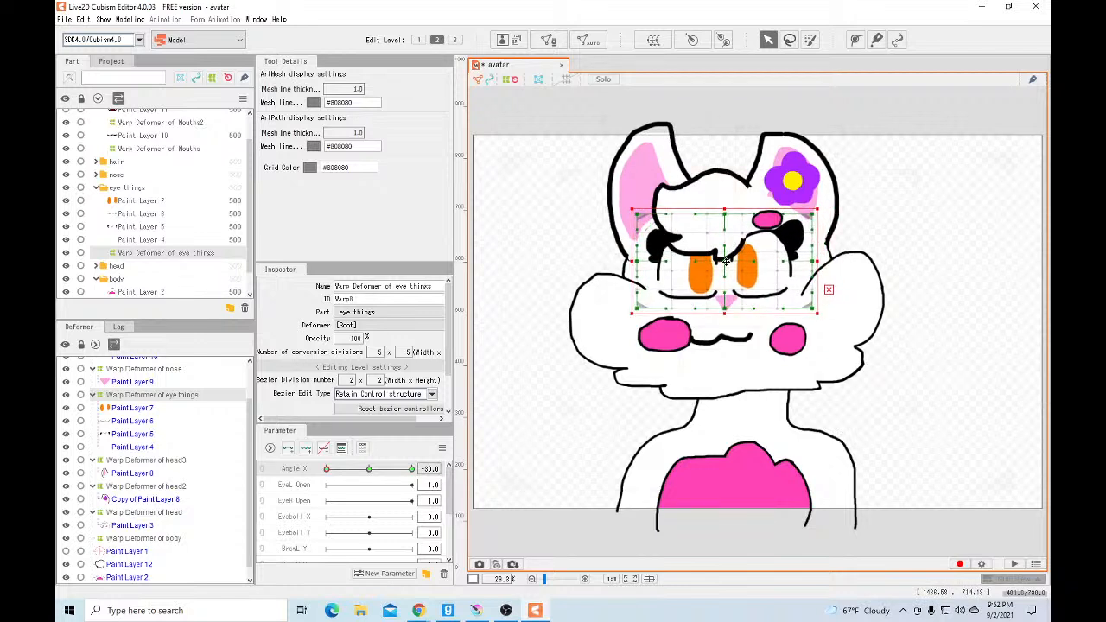
left_click_drag(327, 471, 424, 462)
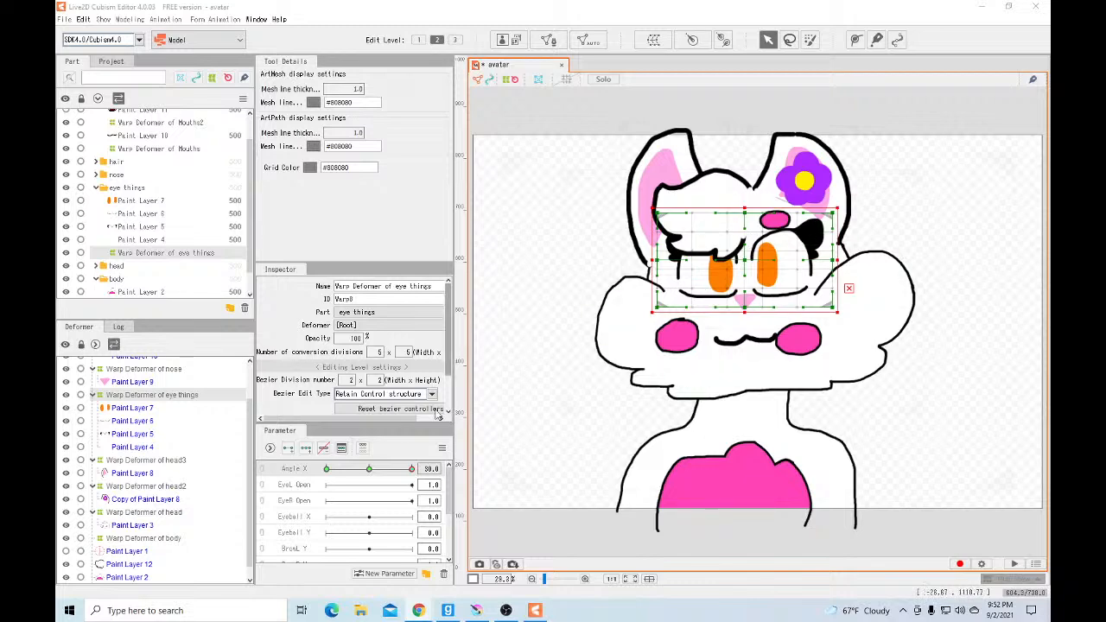
left_click_drag(414, 470, 371, 475)
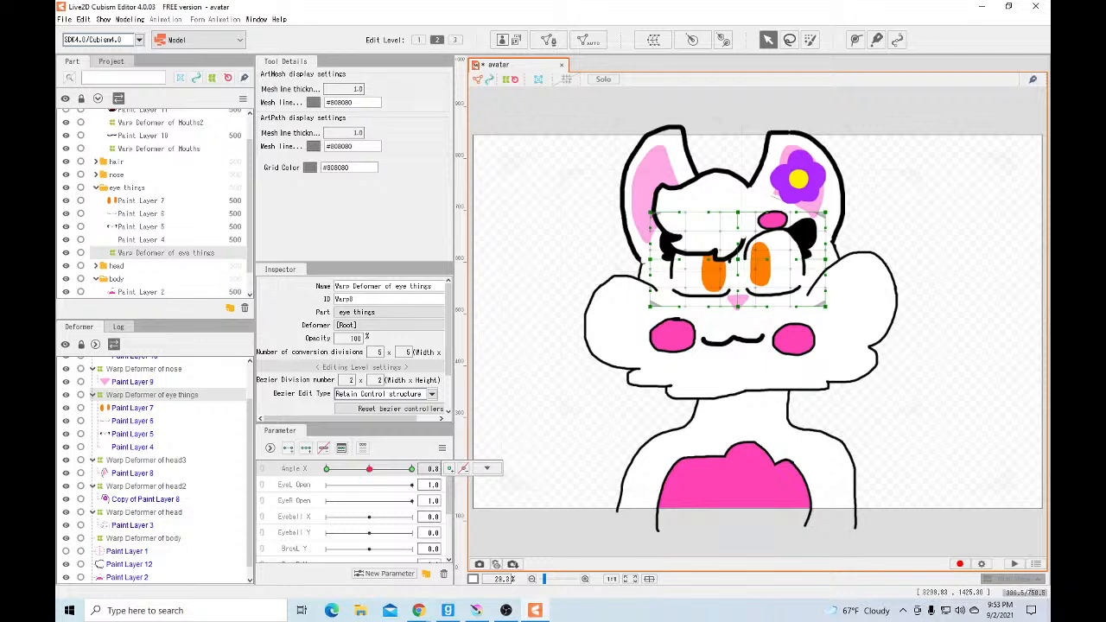
key("alt+Tab")
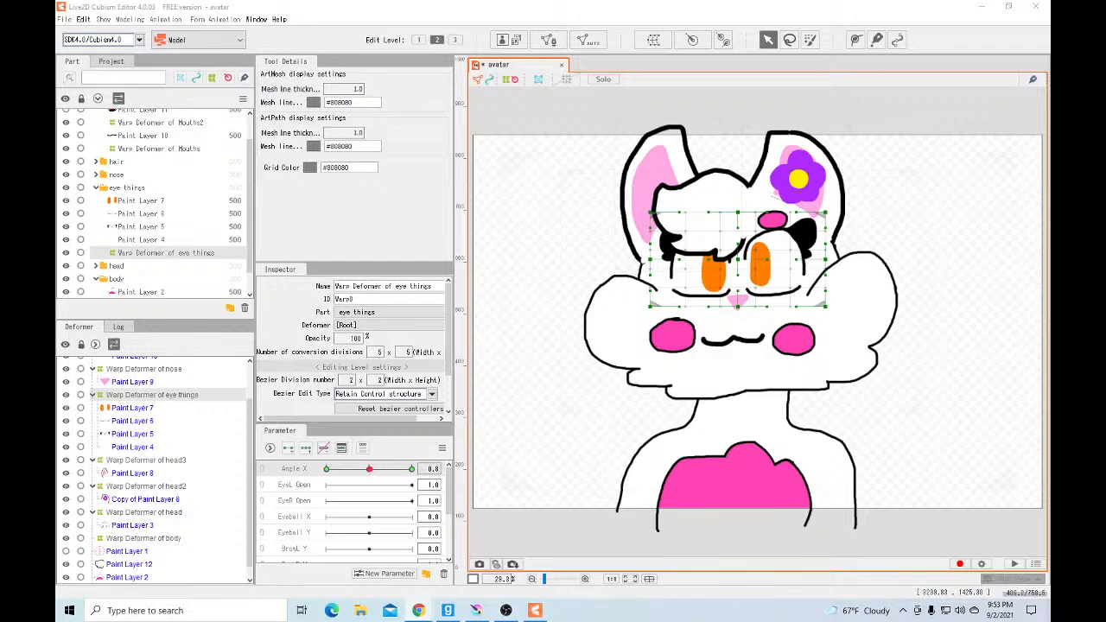
Select the upper lashes, Paint Layer 5, in the eye things part and add two keys on EyeL Open
left_click(297, 489)
left_click(162, 204)
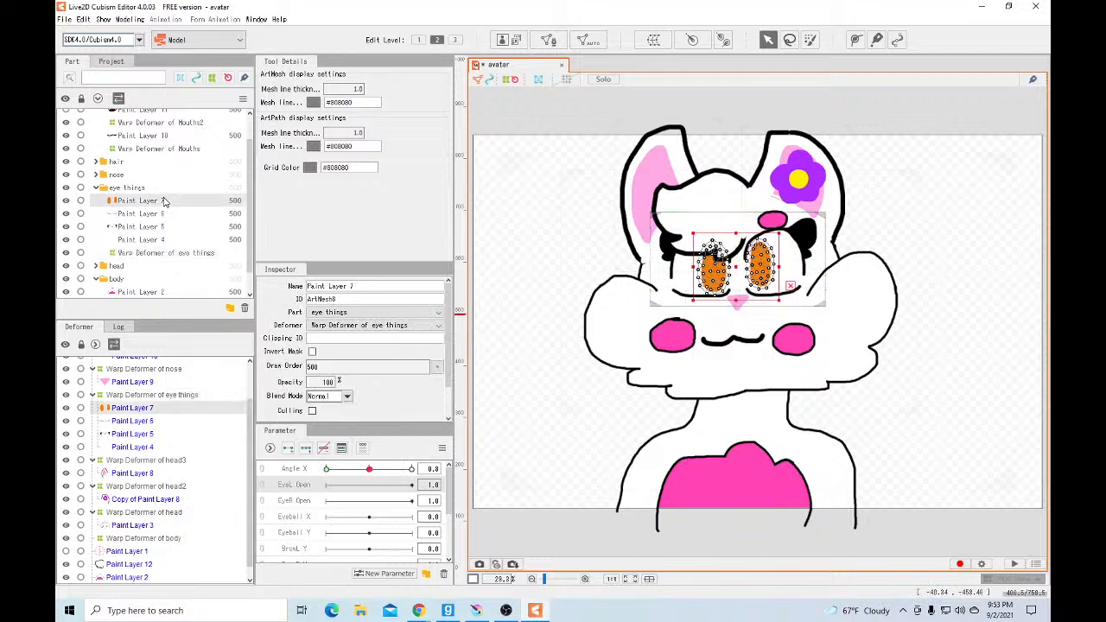
left_click(160, 192)
right_click(160, 193)
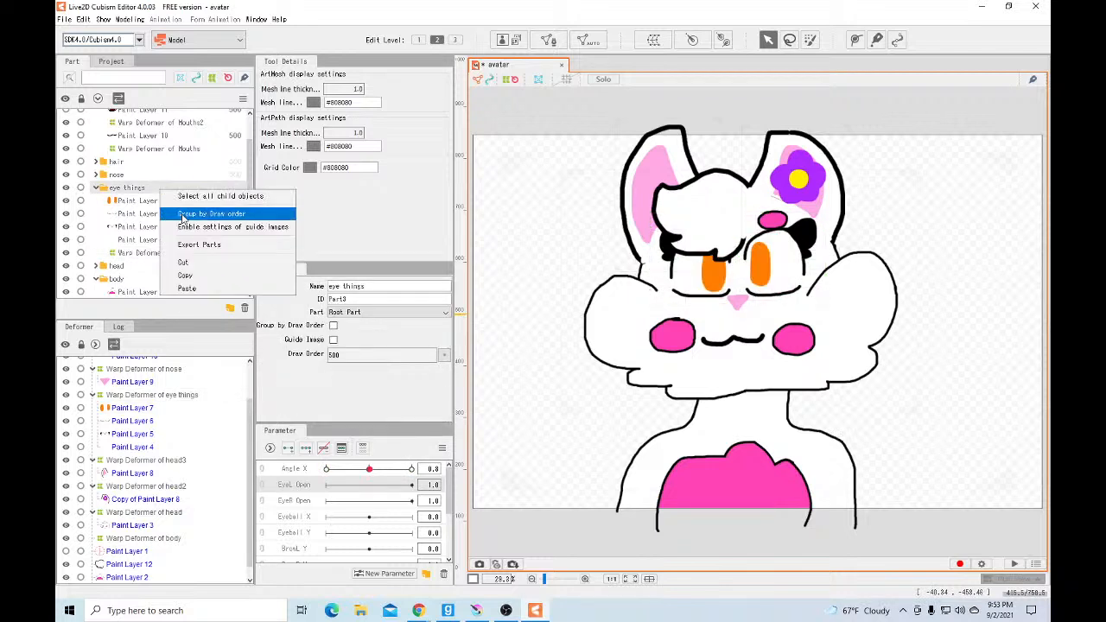
left_click(195, 201)
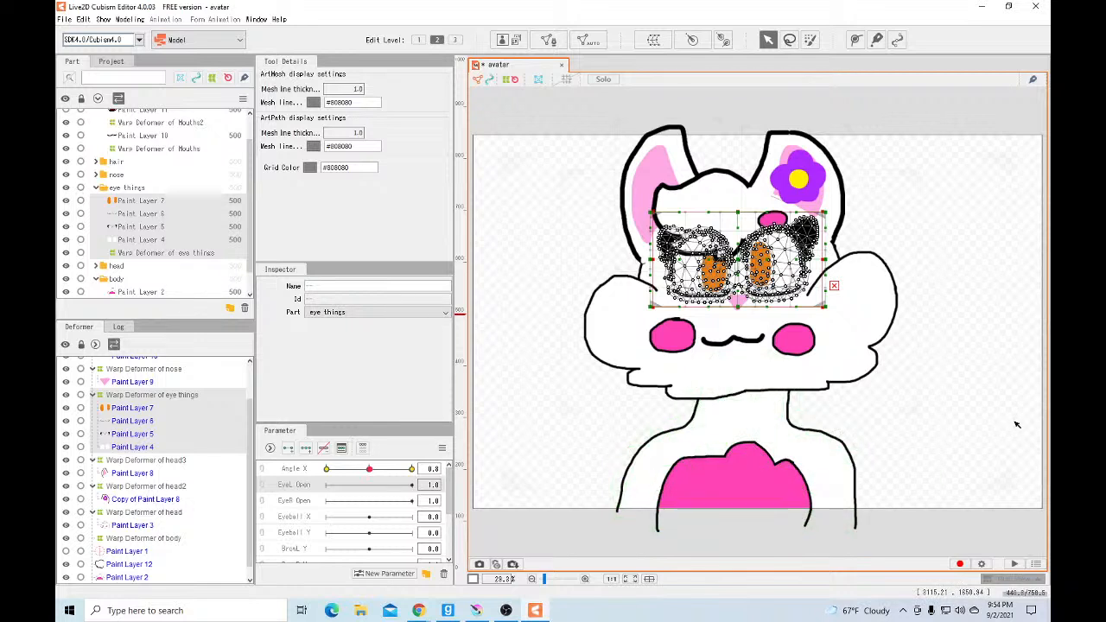
left_click(217, 228)
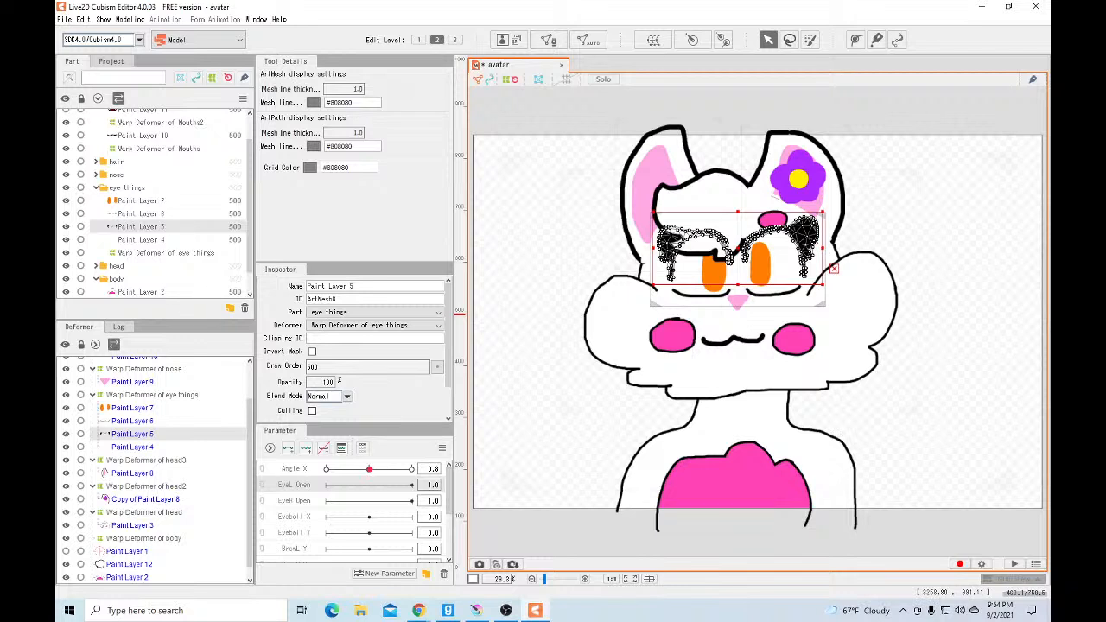
left_click(289, 448)
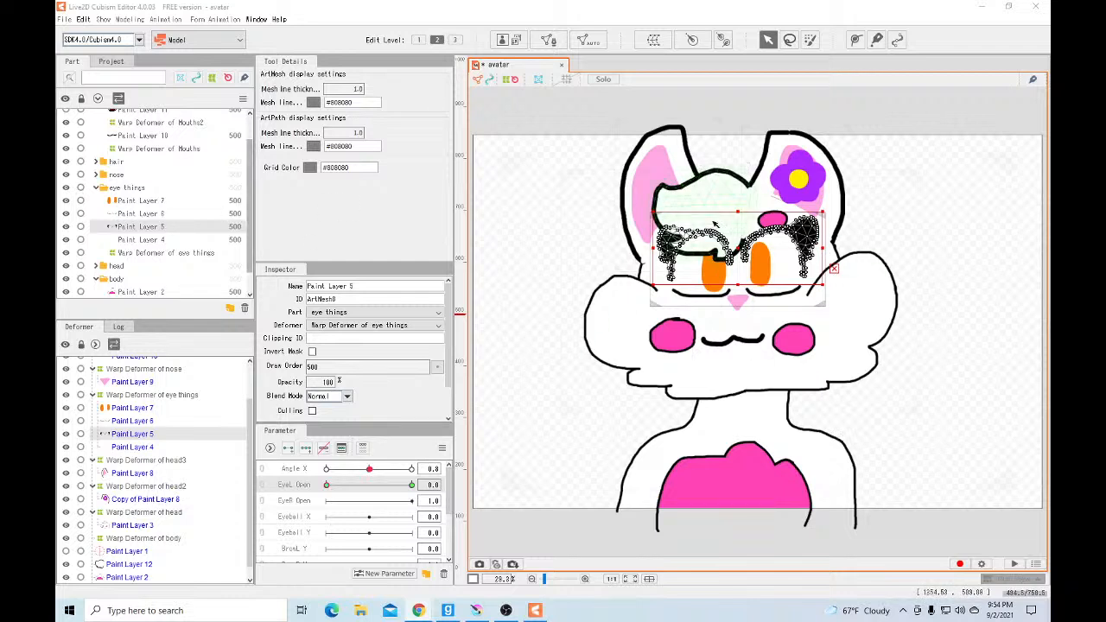
At EyeL Open 0, flip the upper lashes of Paint Layer 5 downward and raise them onto the lower eyelid lines
left_click_drag(732, 211, 750, 325)
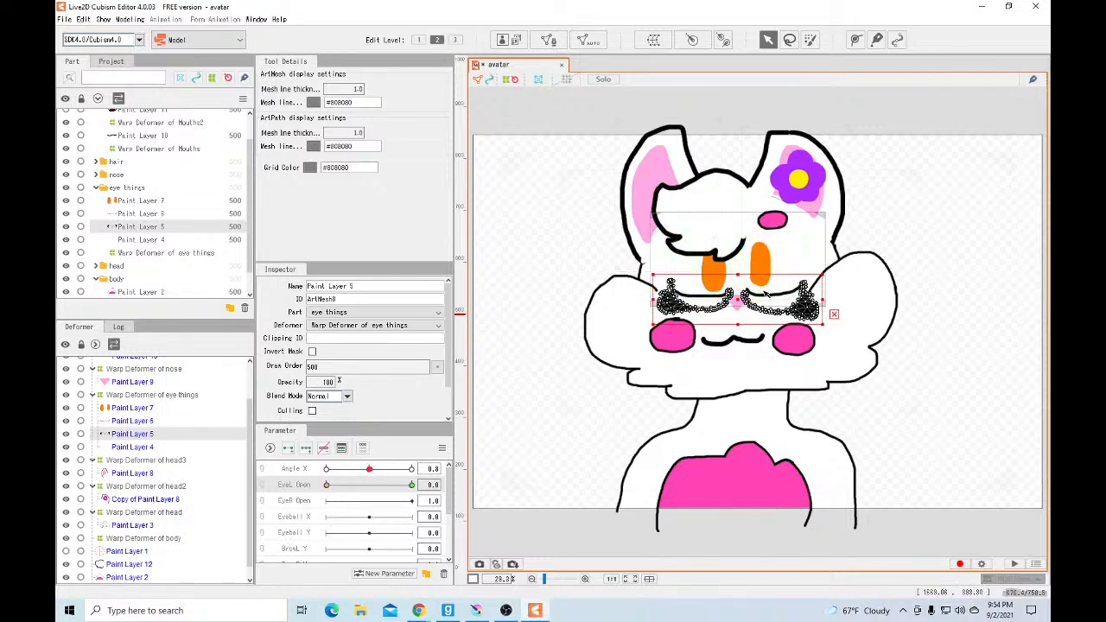
left_click(743, 300)
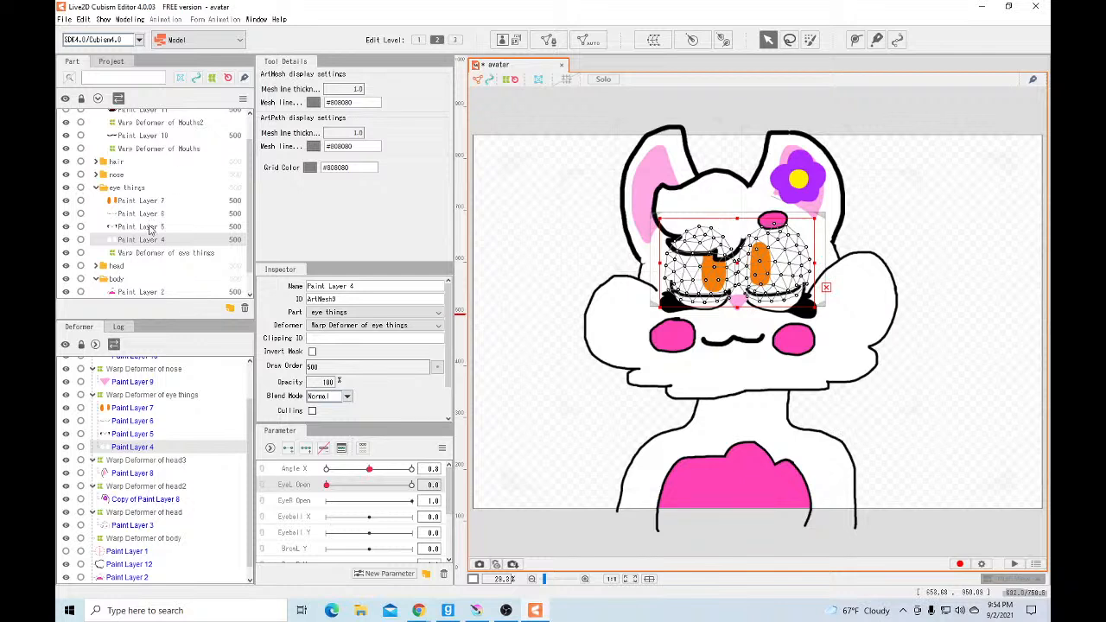
left_click(800, 270)
left_click_drag(738, 304, 738, 288)
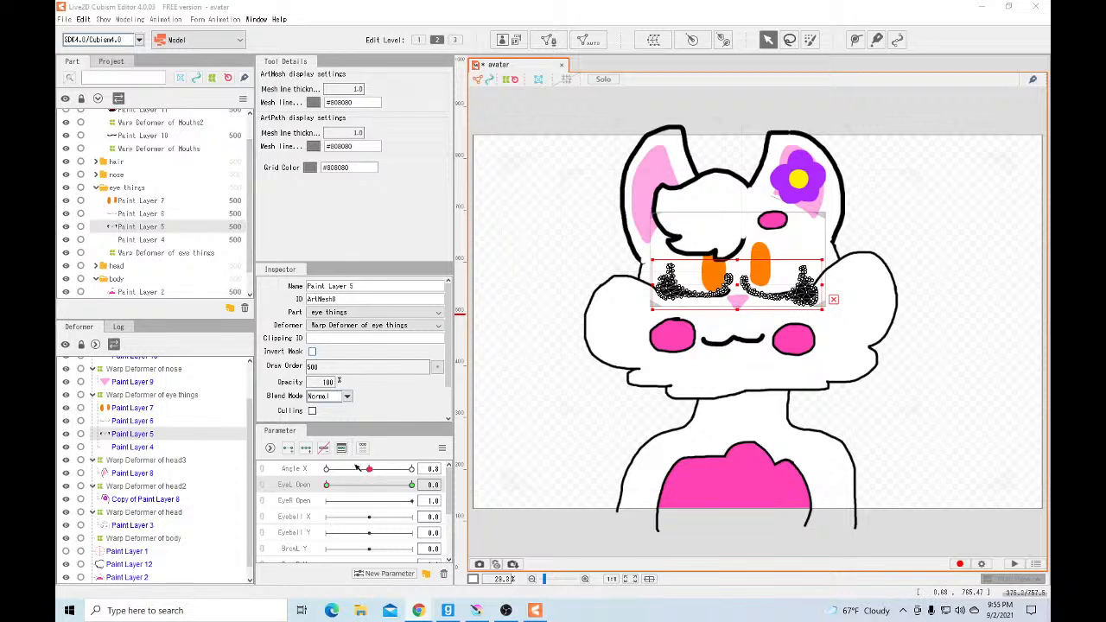
mouse_move(328, 485)
left_mouse_down()
mouse_move(359, 488)
mouse_move(311, 480)
mouse_move(445, 478)
mouse_move(313, 486)
left_mouse_up()
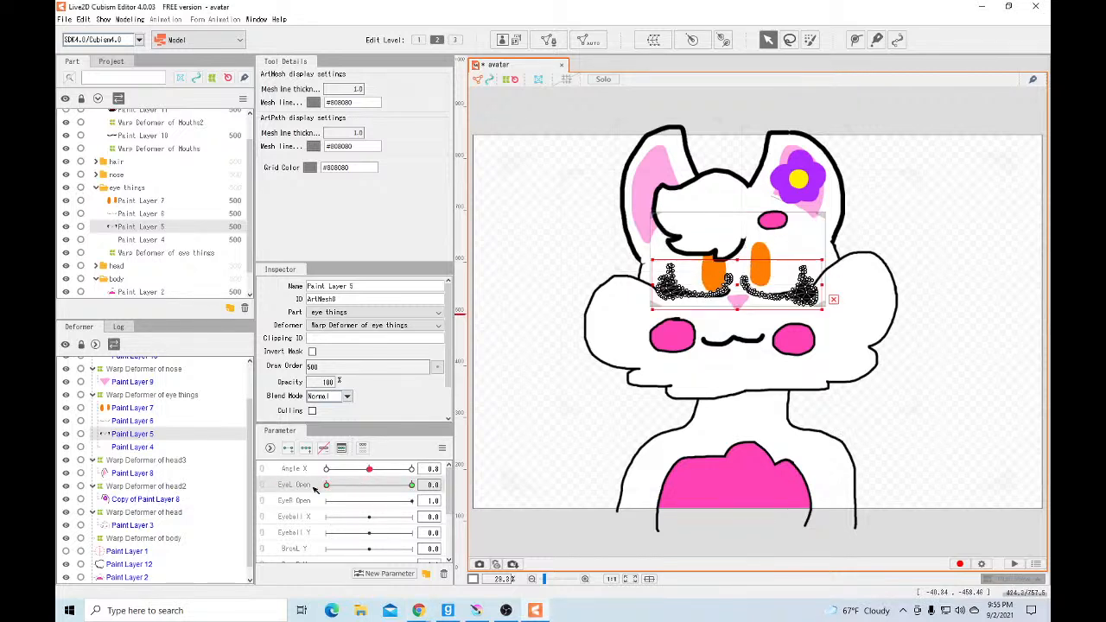
Nudge the lower eyelid lines of Paint Layer 6 slightly up and widen them slightly to the right
left_click(160, 214)
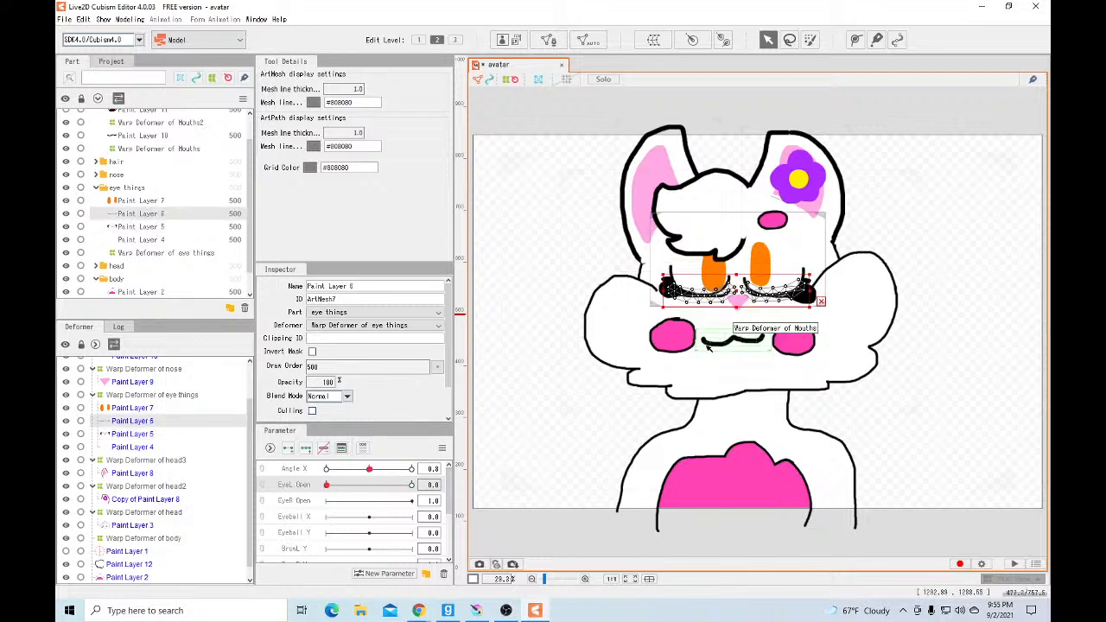
left_click_drag(748, 294, 733, 303)
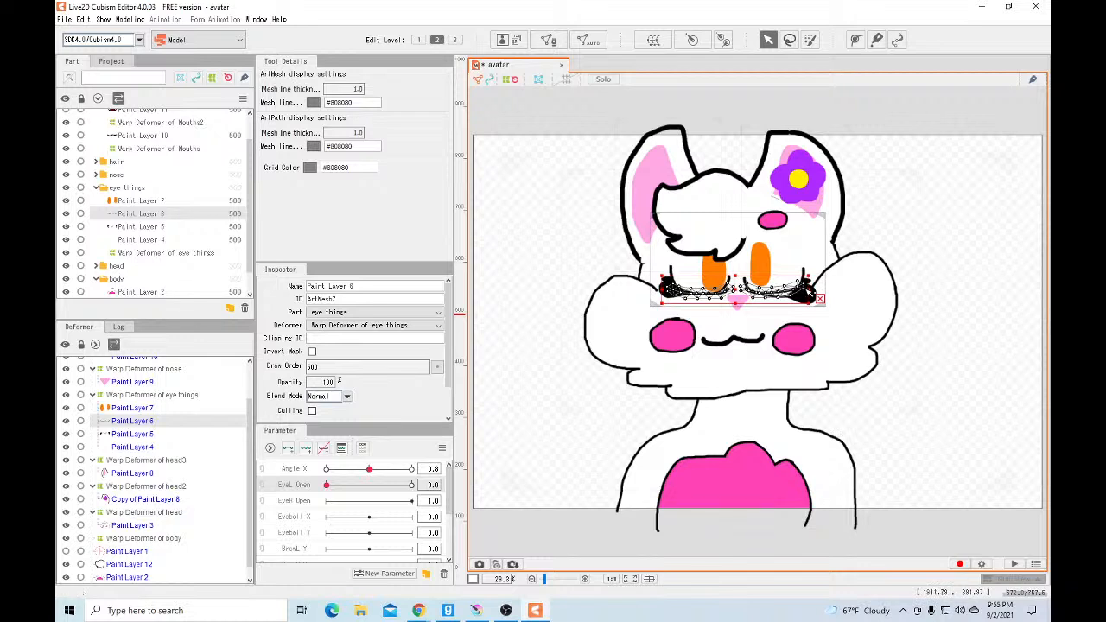
left_click_drag(810, 292, 811, 289)
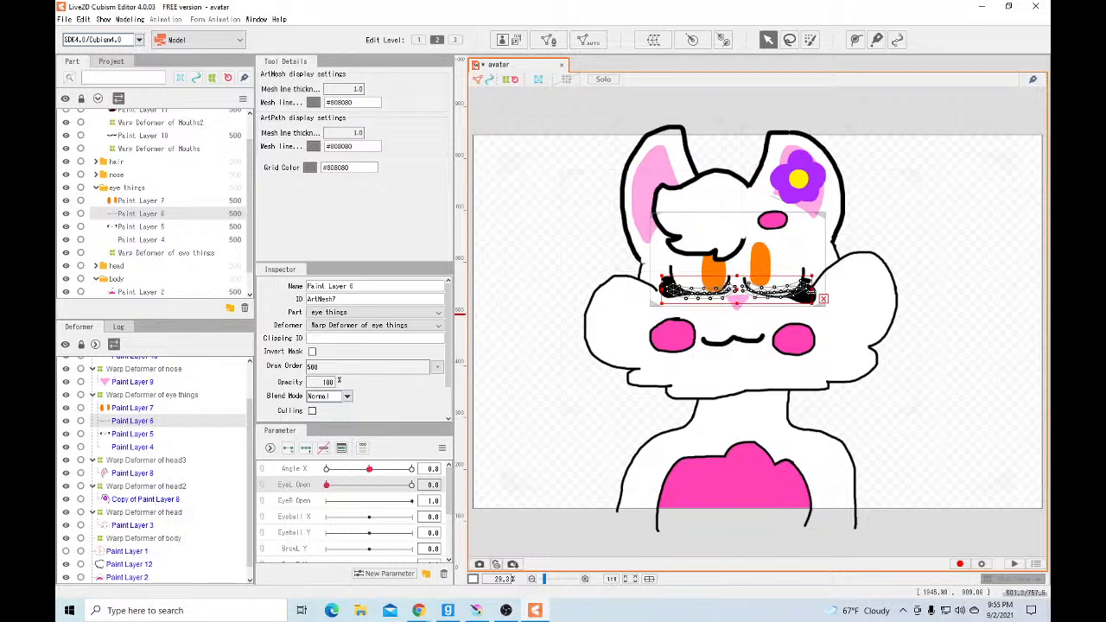
At EyeL Open 0, flatten the lower eyelid lines of Paint Layer 6 slightly by lowering their upper edge
left_click_drag(738, 276, 739, 288)
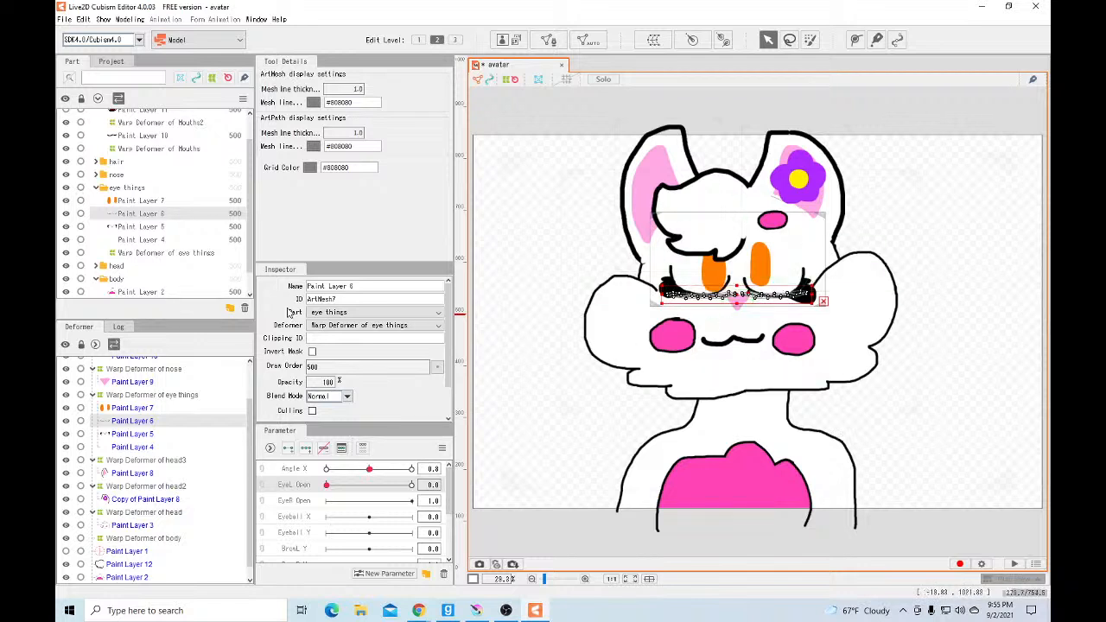
left_click(143, 200)
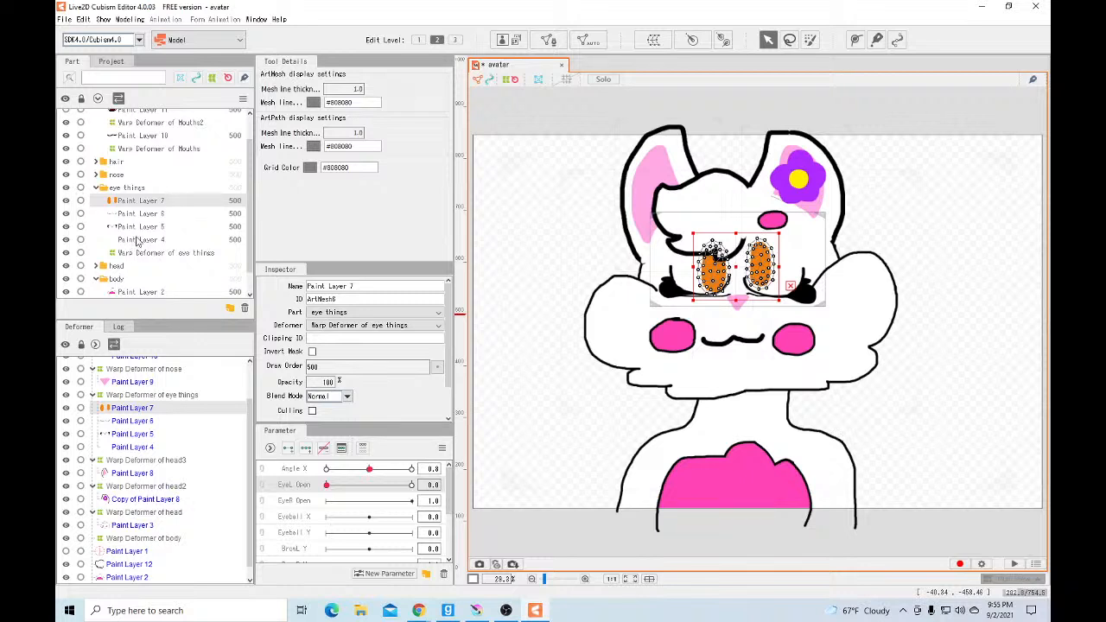
left_click(154, 241)
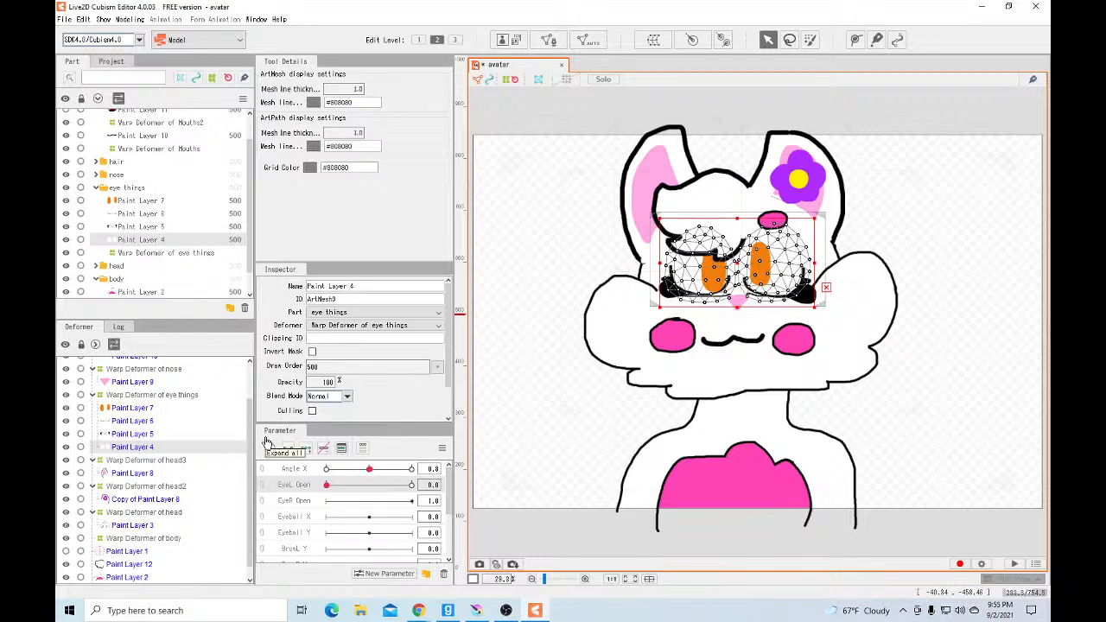
left_click(145, 213)
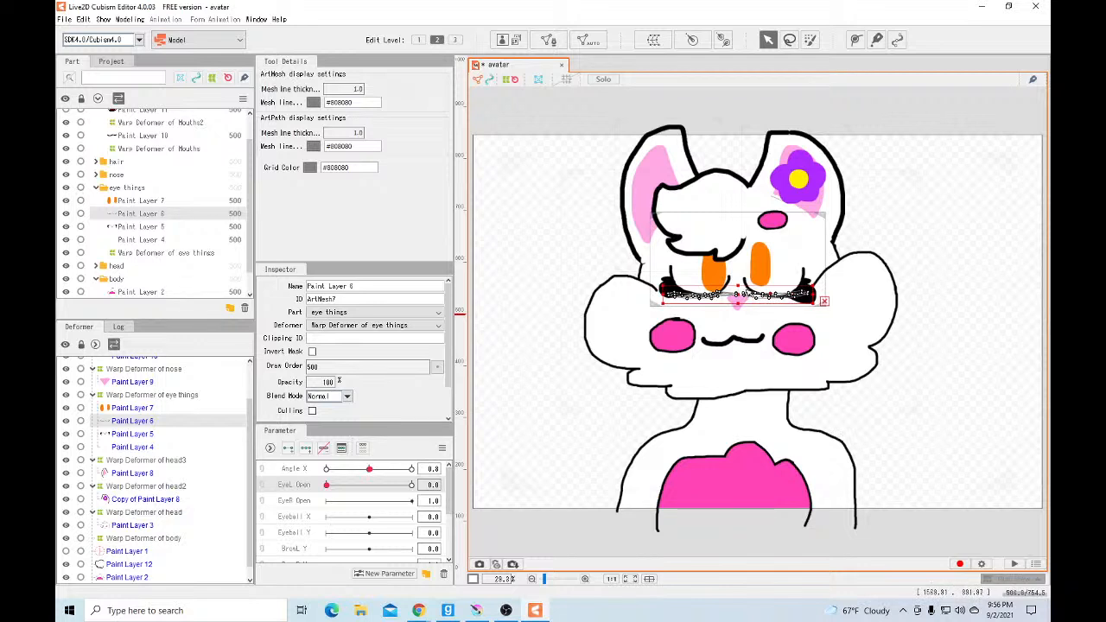
Reshape the inner-end mesh points of Paint Layer 6 so they follow the curve of the closed lashes, keeping EyeL Open at 0
scroll(761, 296, "up", 10)
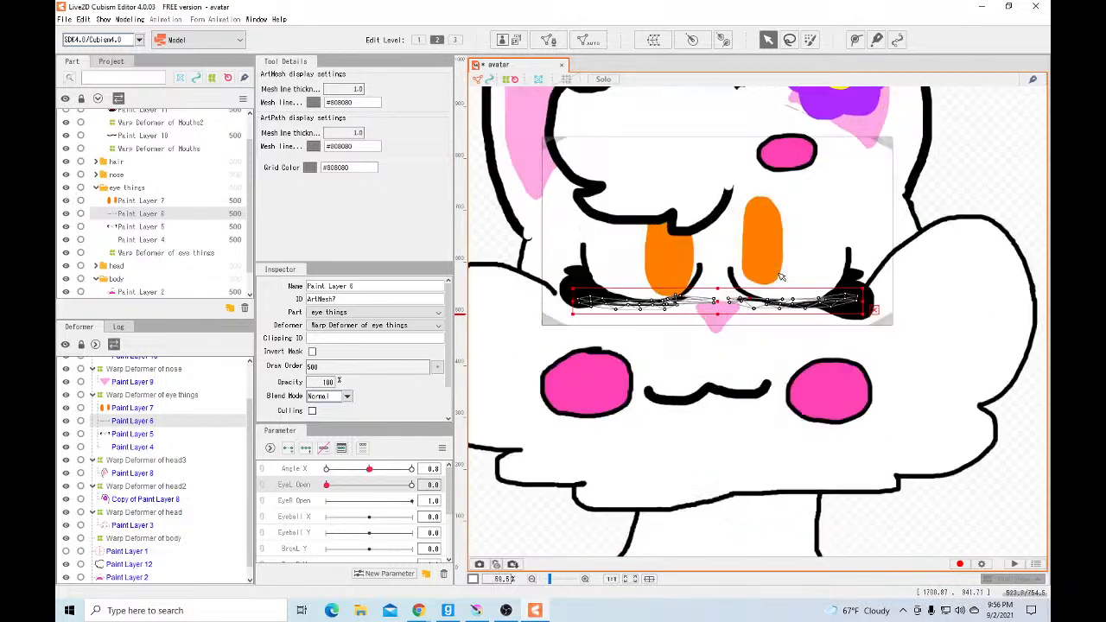
left_click_drag(572, 328, 672, 305)
mouse_move(584, 353)
left_mouse_down()
mouse_move(646, 339)
mouse_move(650, 347)
mouse_move(643, 326)
left_mouse_up()
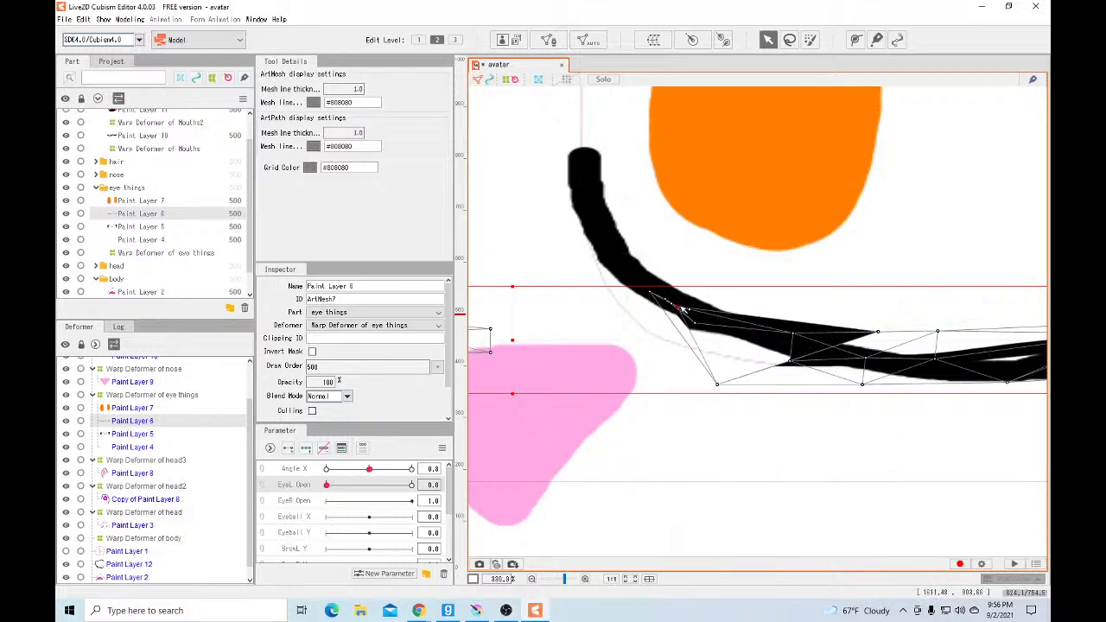
scroll(709, 356, "down", 5)
scroll(710, 355, "down", 2)
scroll(683, 372, "up", 8)
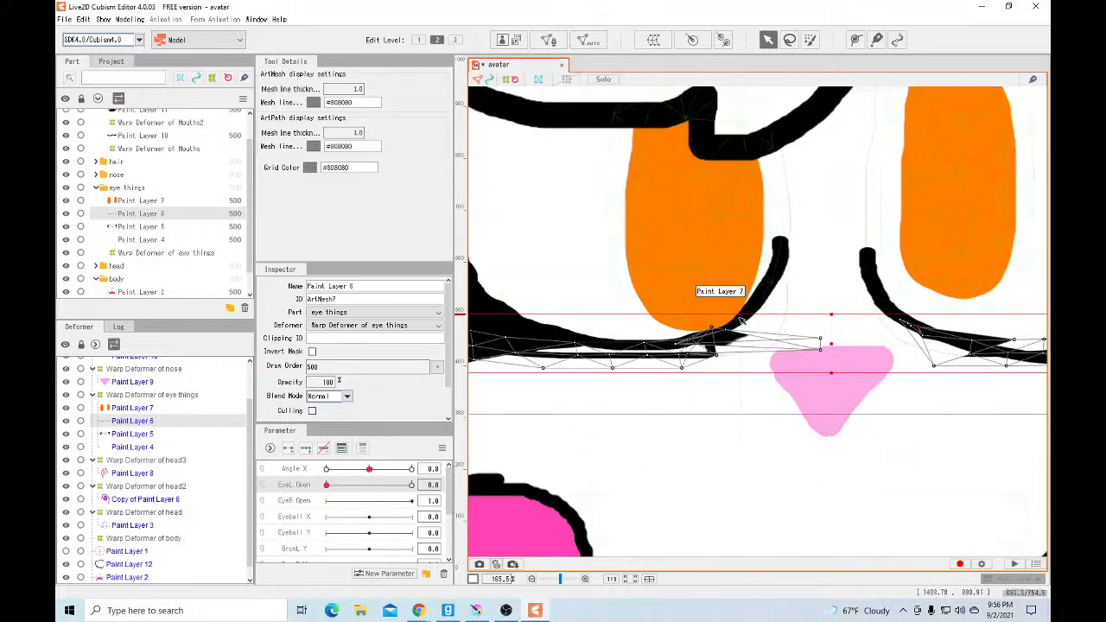
scroll(678, 379, "down", 8)
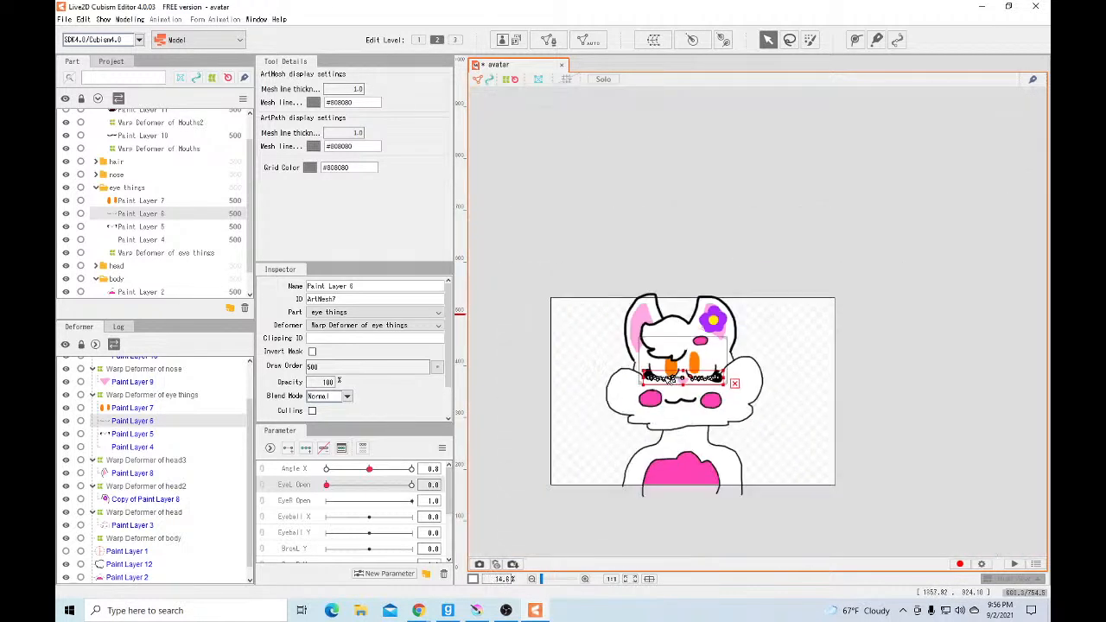
scroll(683, 345, "up", 2)
scroll(683, 346, "up", 2)
scroll(683, 346, "down", 4)
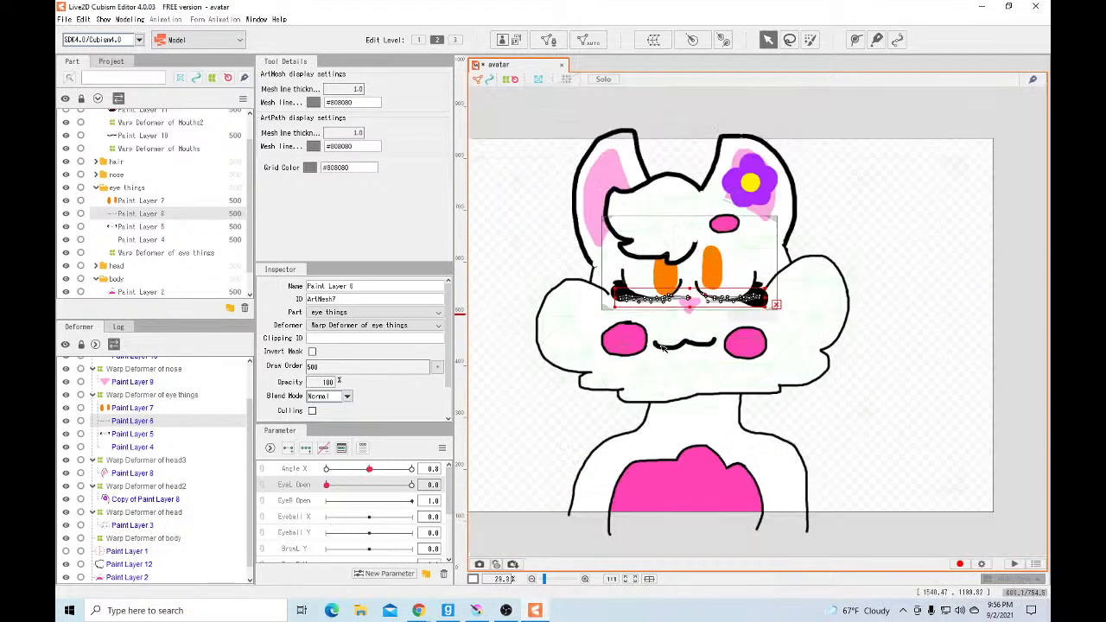
scroll(522, 321, "up", 2)
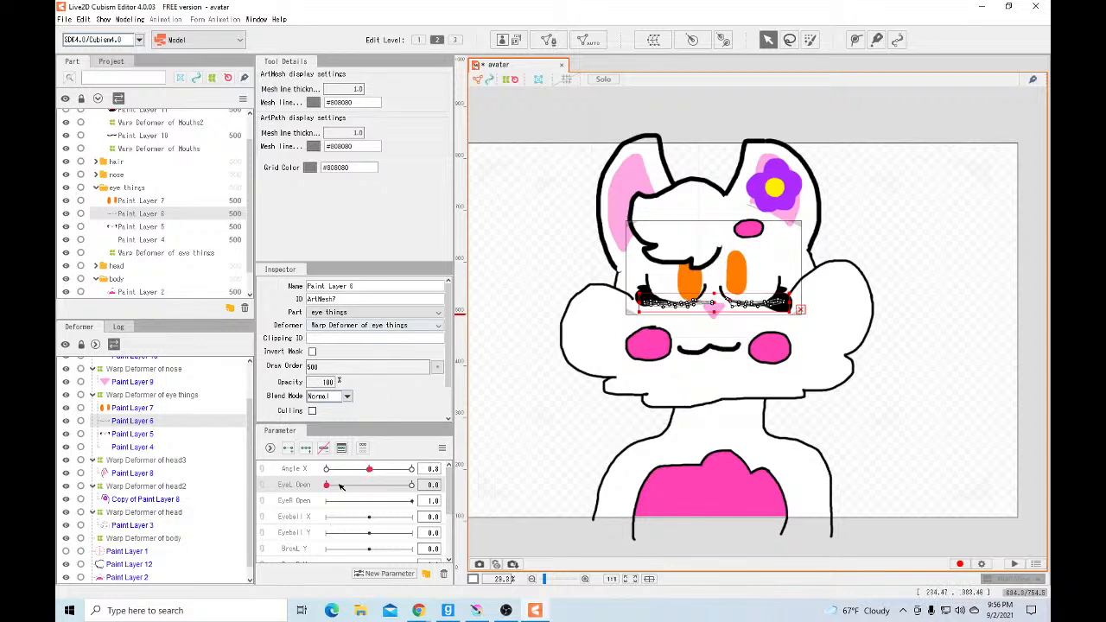
mouse_move(326, 485)
left_mouse_down()
mouse_move(417, 487)
mouse_move(323, 490)
left_mouse_up()
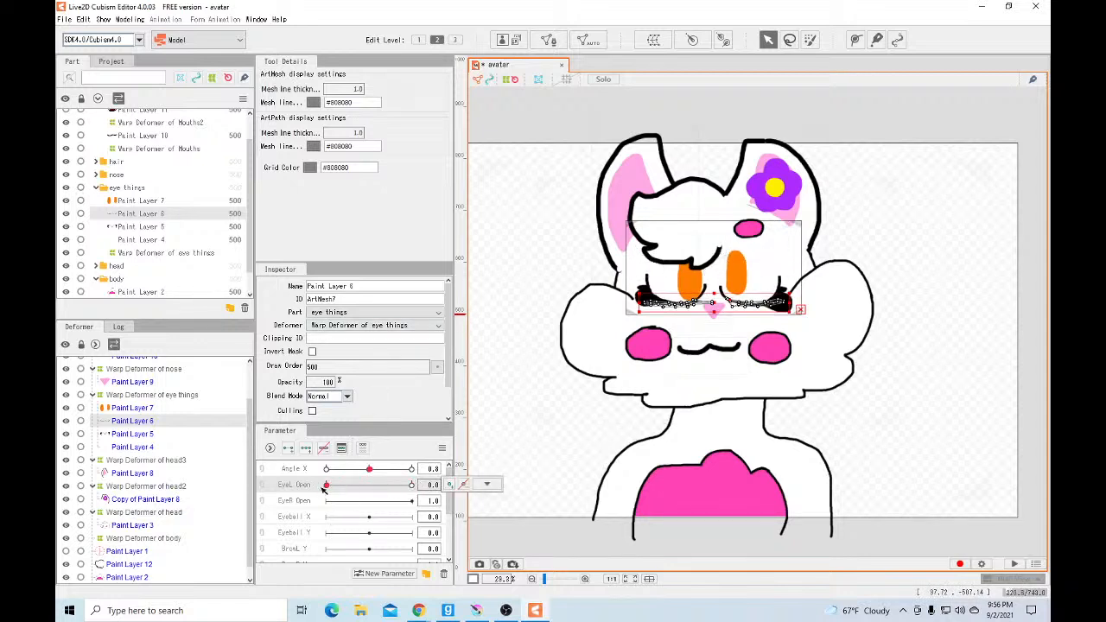
Try to clip the orange pupils of Paint Layer 7 using the mesh ID of the lashes in Paint Layer 5 as the Clipping ID
left_click(139, 200)
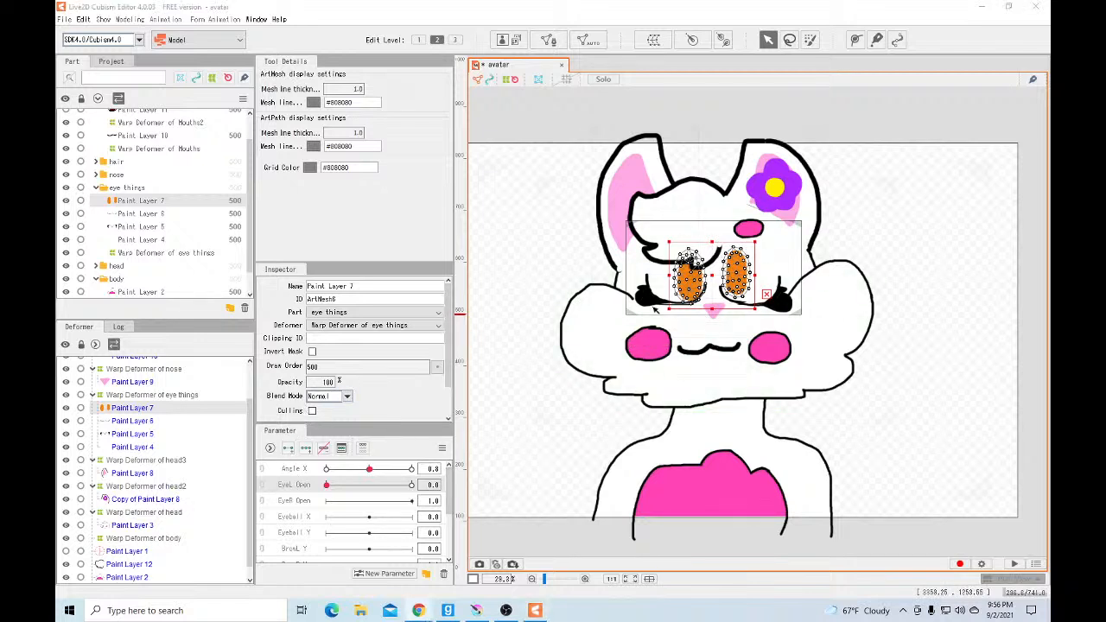
left_click(344, 299)
left_click_drag(337, 299, 307, 299)
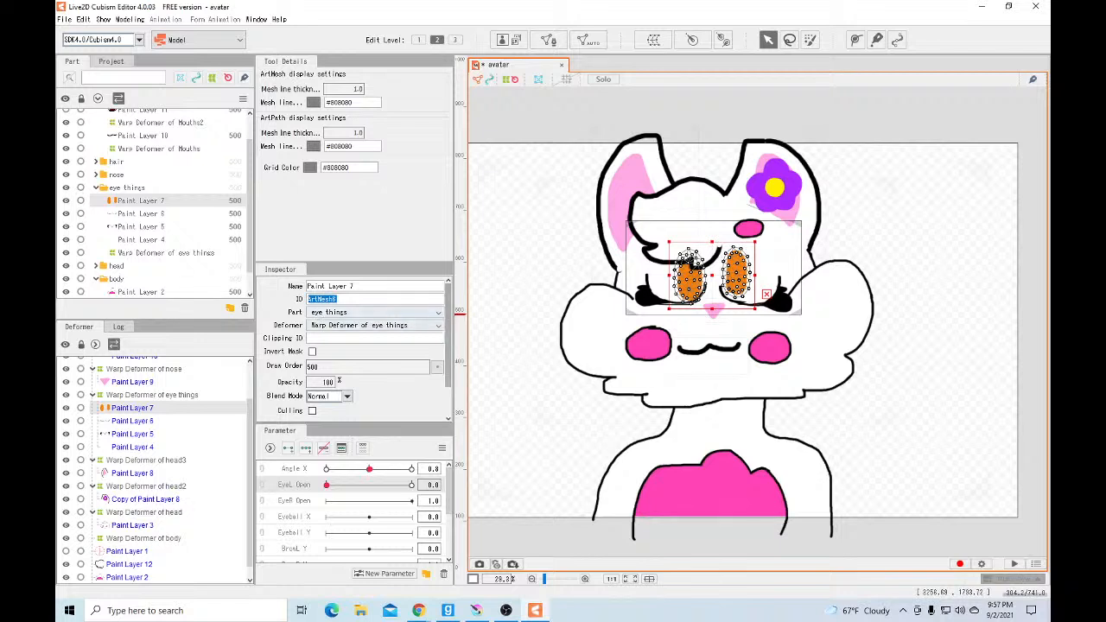
key("alt+Tab")
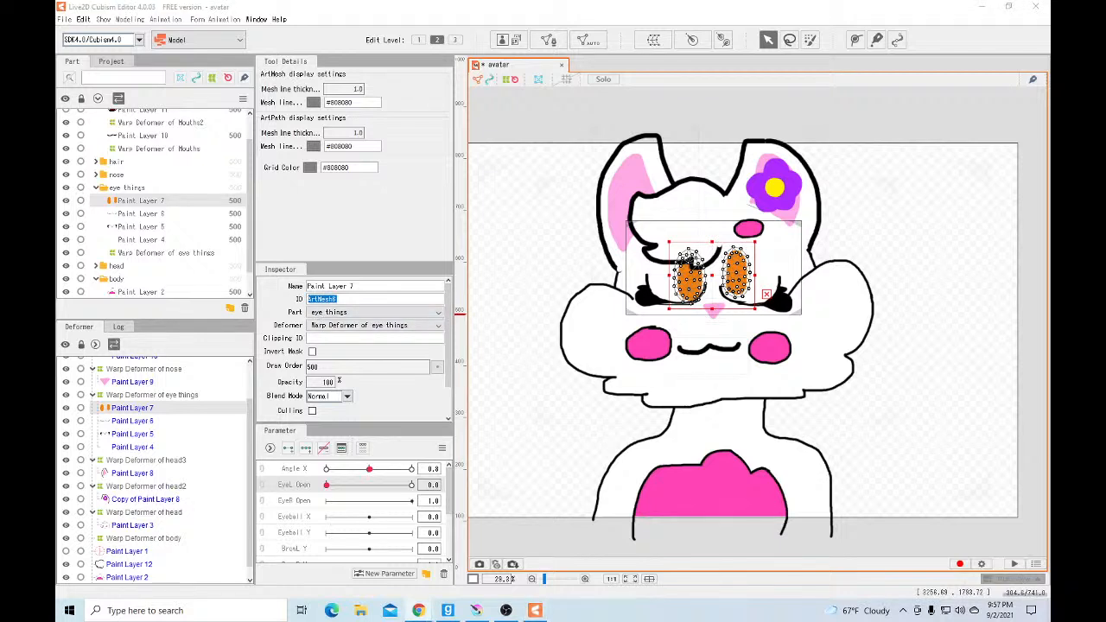
left_click(168, 228)
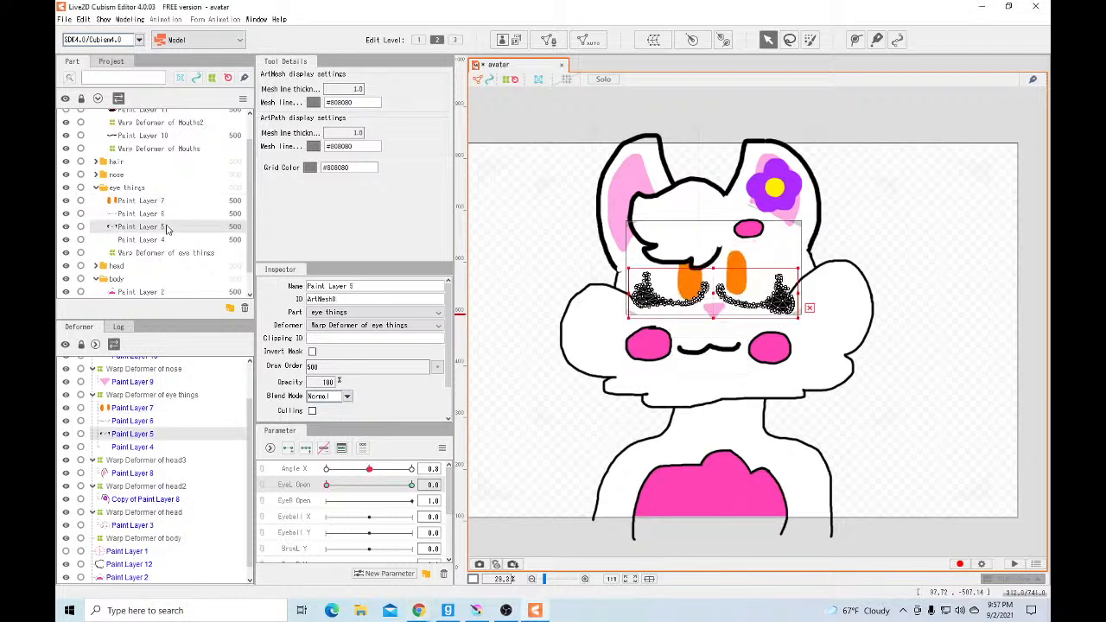
left_click_drag(367, 298, 264, 305)
key("ctrl+c")
key("alt+Tab")
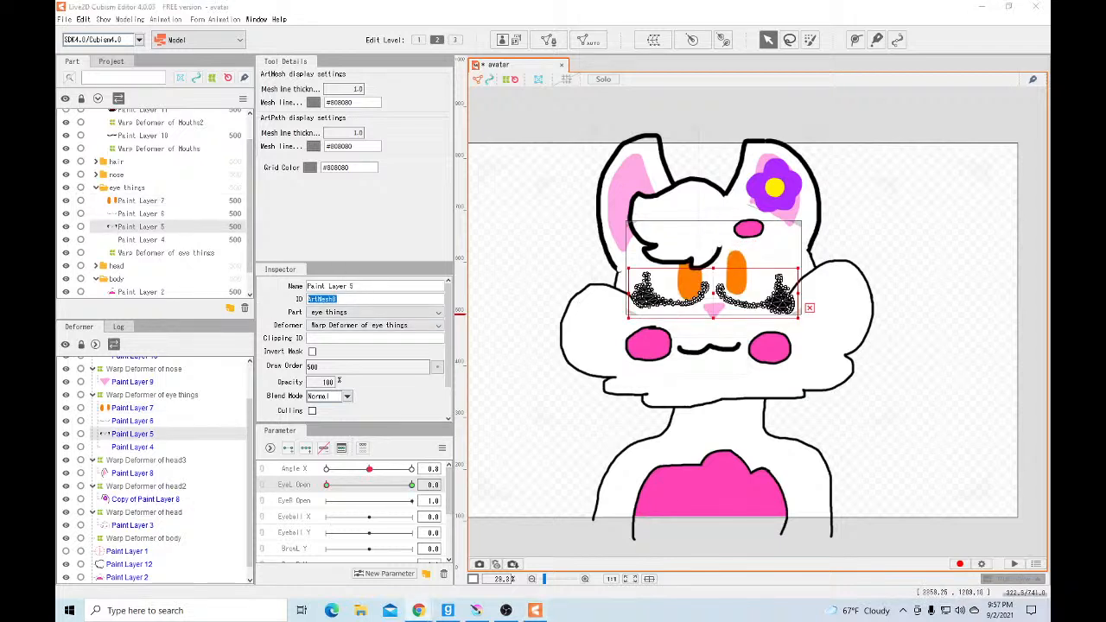
left_click(150, 204)
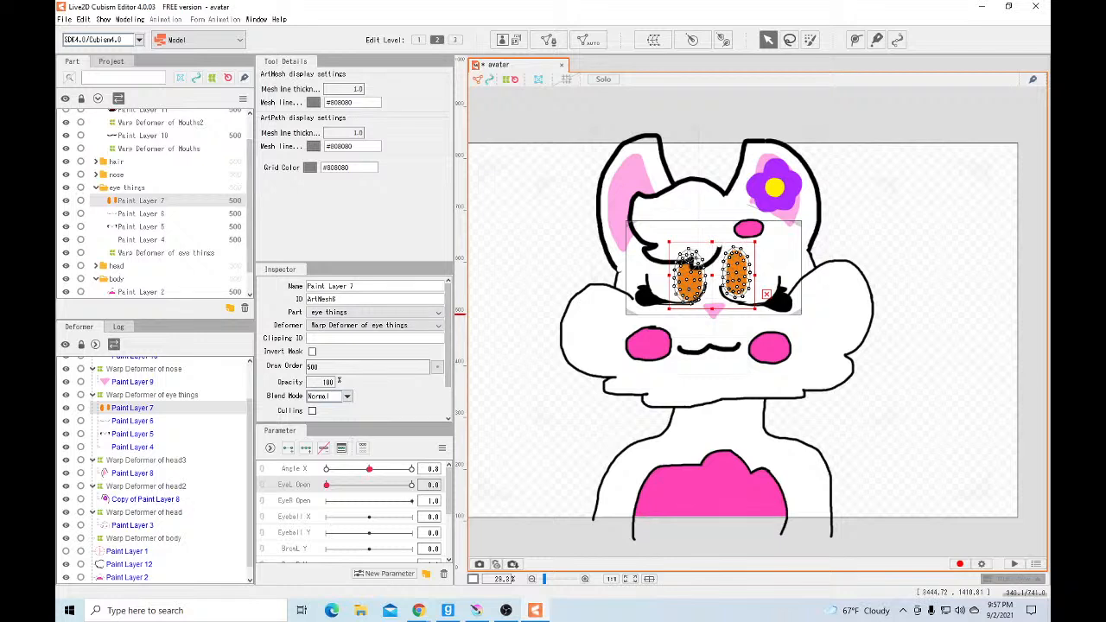
left_click(359, 338)
key("ctrl+v")
key("alt+Tab")
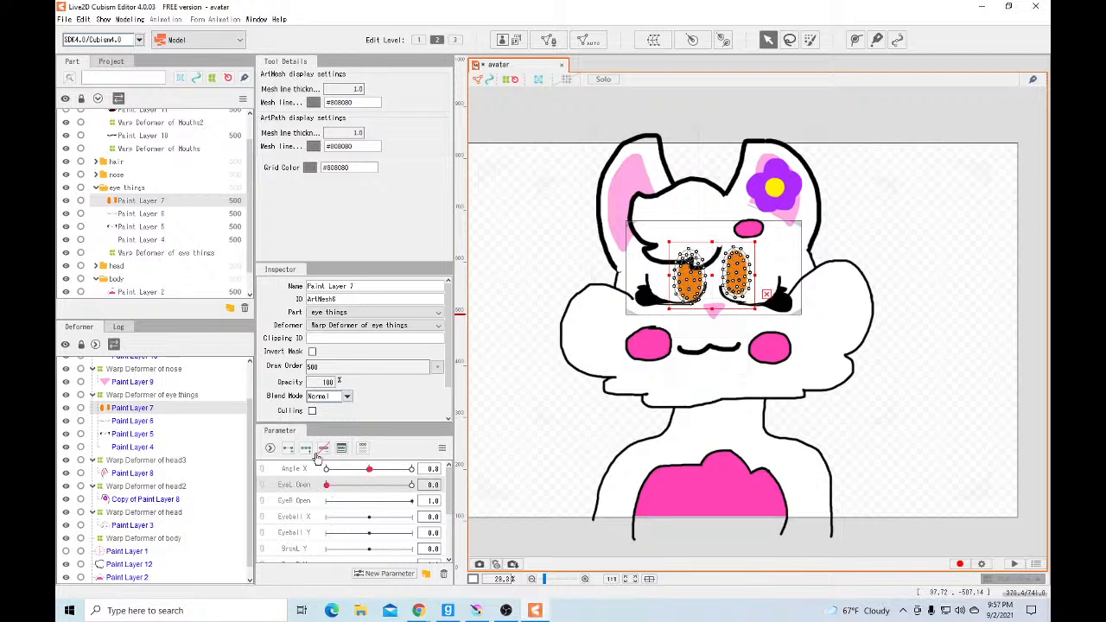
Set EyeL Open to 1 to check the open-eye pose
left_click(369, 299)
left_click_drag(329, 487, 437, 494)
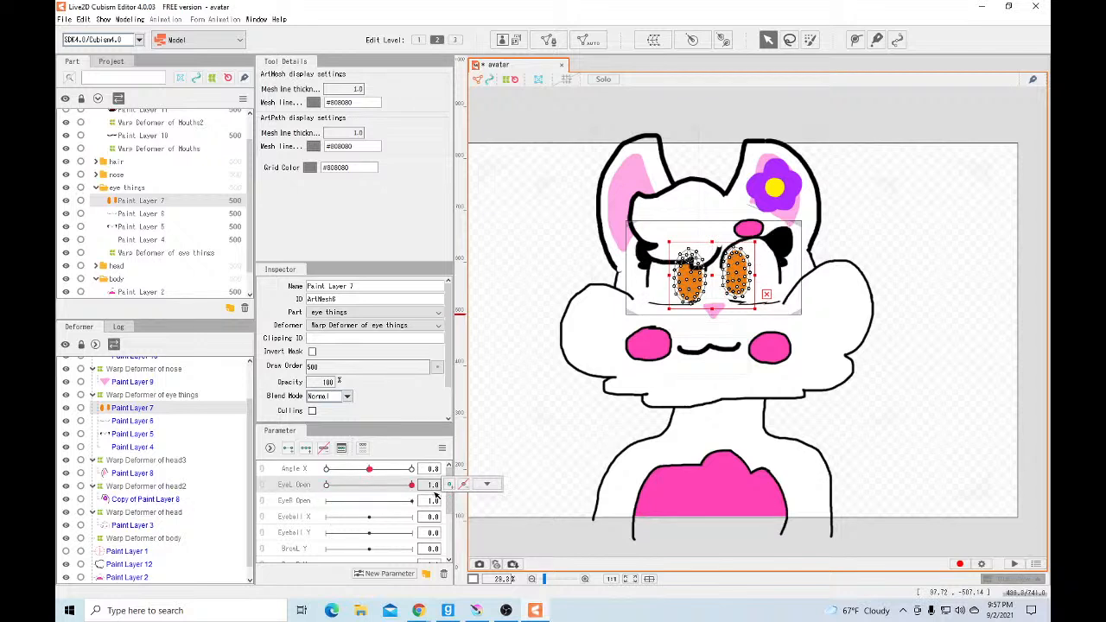
left_click(487, 484)
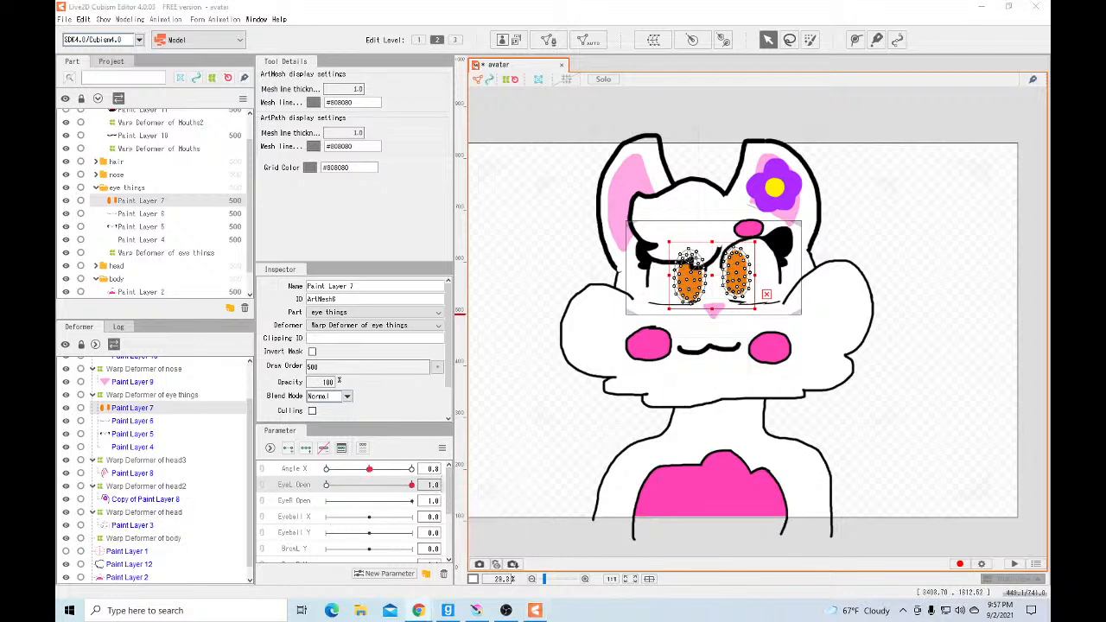
left_click(412, 486)
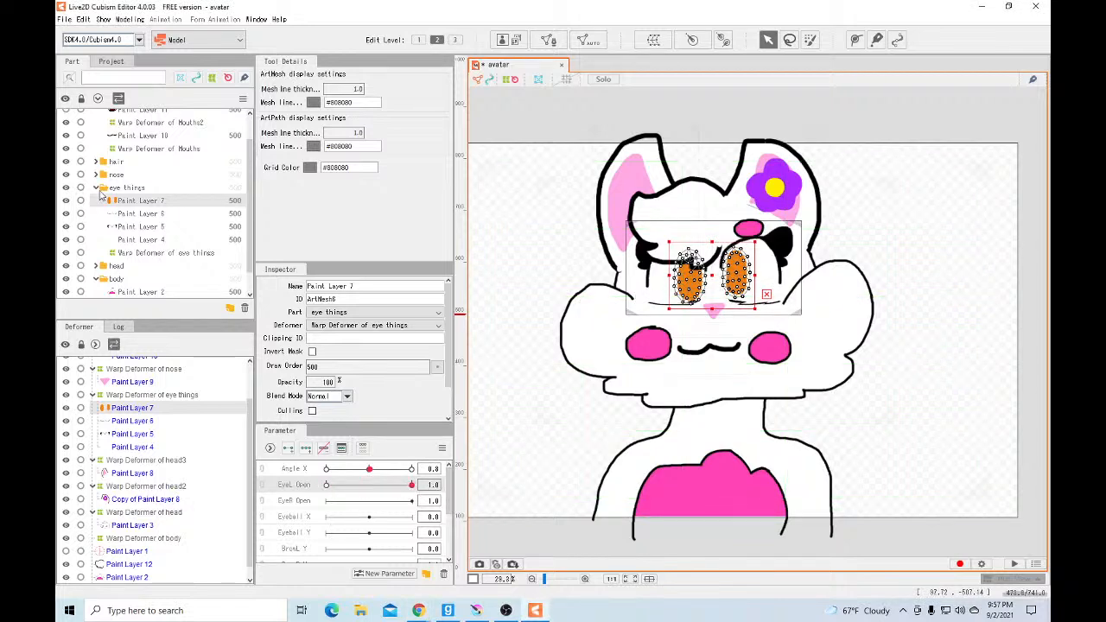
At EyeL Open 0, squash the eye whites of Paint Layer 4 vertically into a thin strip along the closed lash line
left_click(154, 240)
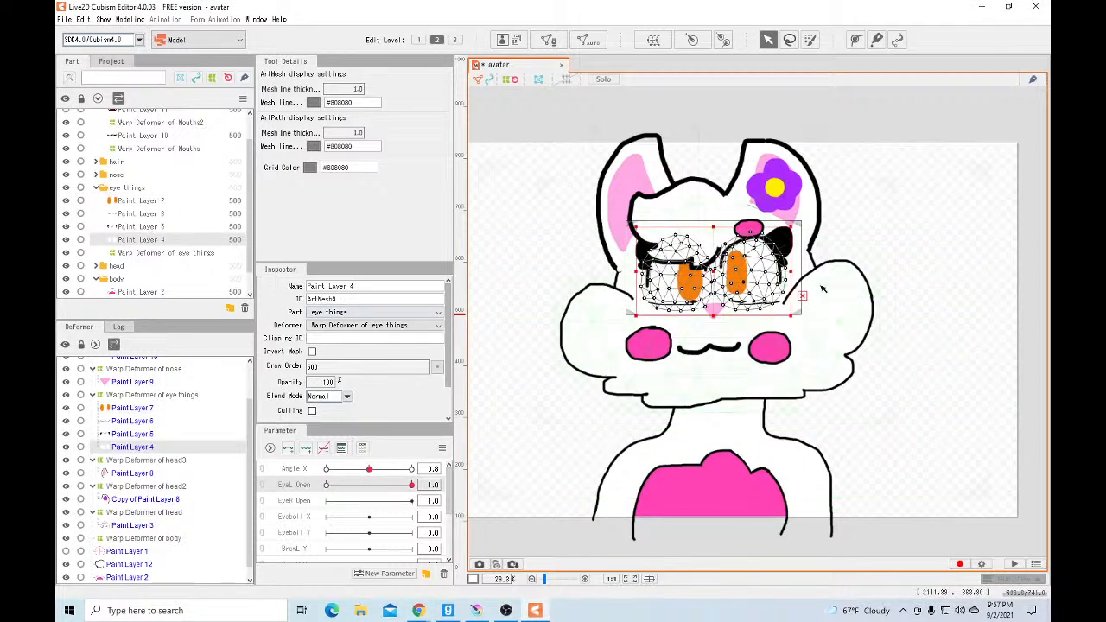
scroll(605, 298, "up", 5)
left_click_drag(412, 486, 326, 488)
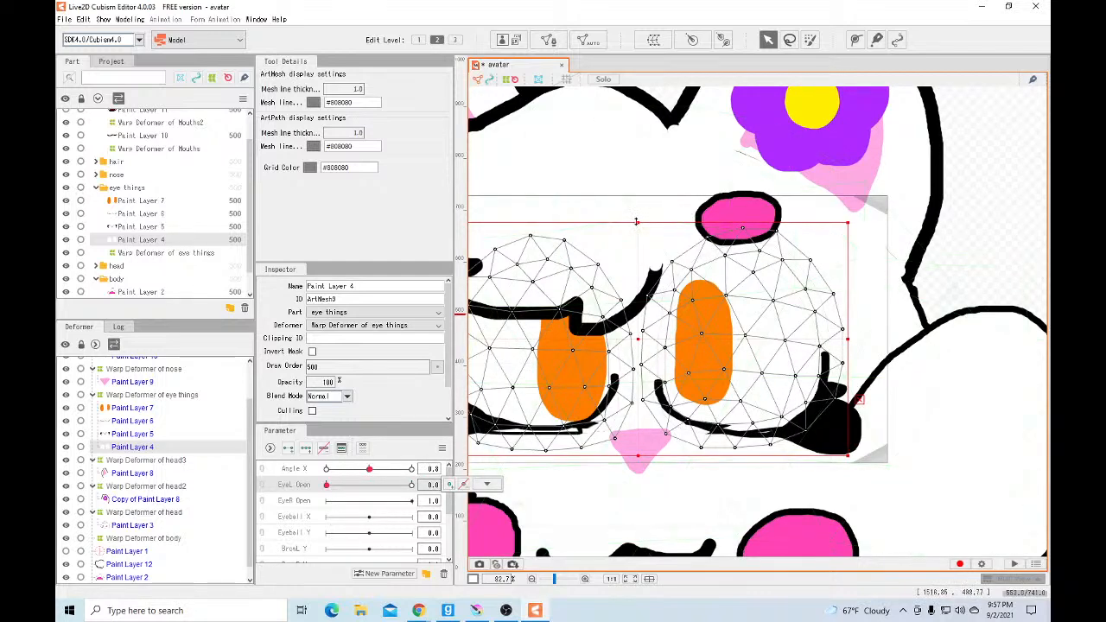
left_click_drag(638, 224, 636, 402)
left_click_drag(637, 455, 636, 433)
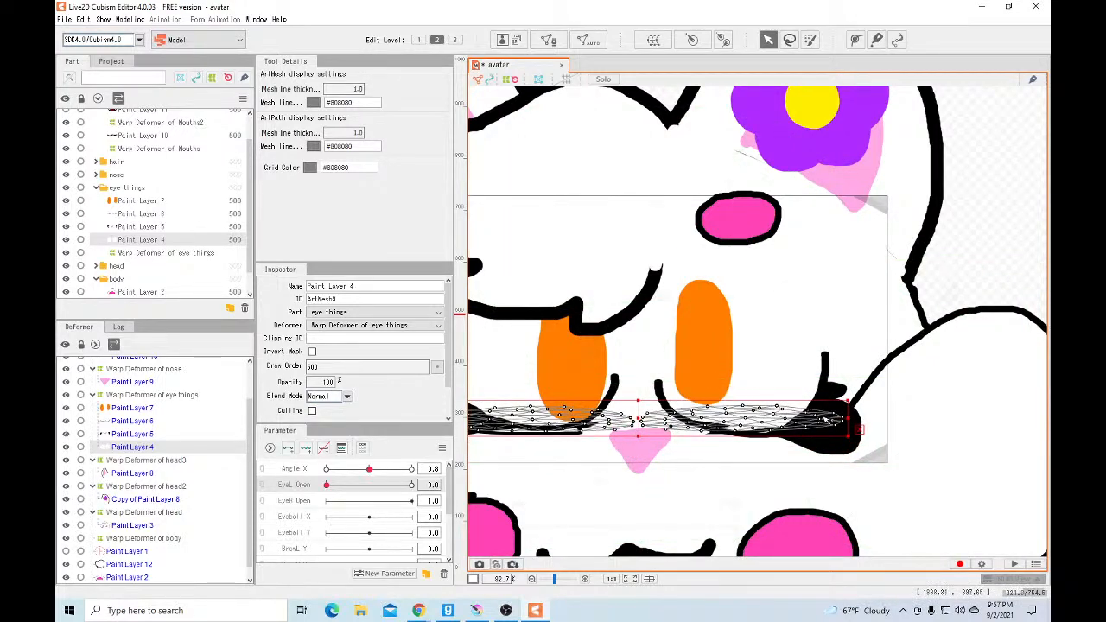
Move the Paint Layer 4 mesh points at the inner corner of the eye below the flower onto the closed lash line
scroll(680, 424, "up", 5)
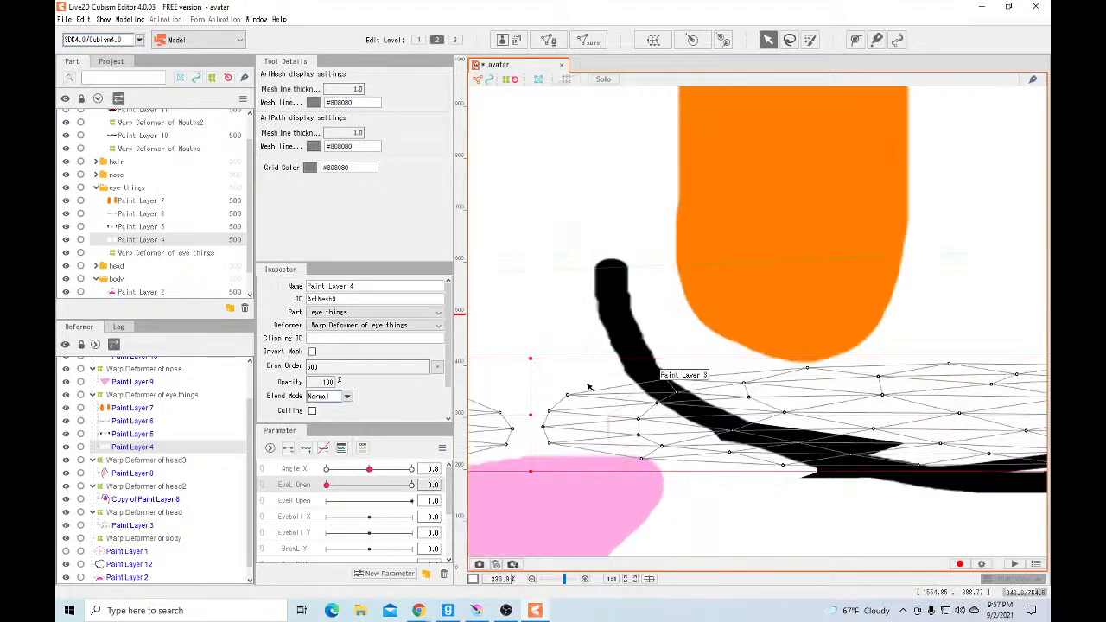
left_click_drag(569, 396, 648, 378)
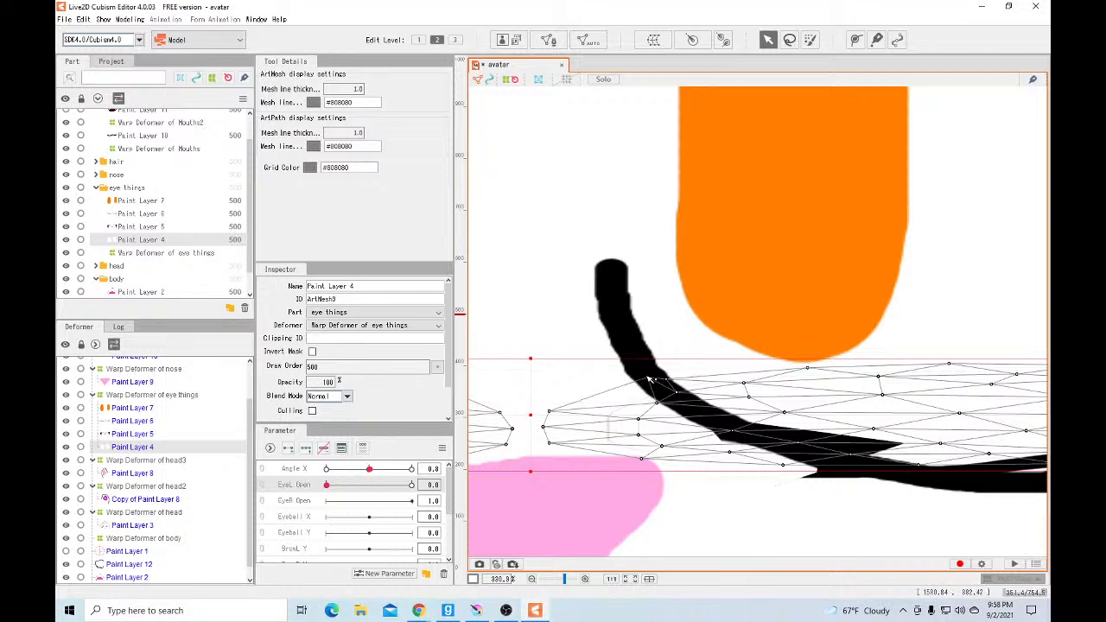
left_click_drag(550, 411, 664, 387)
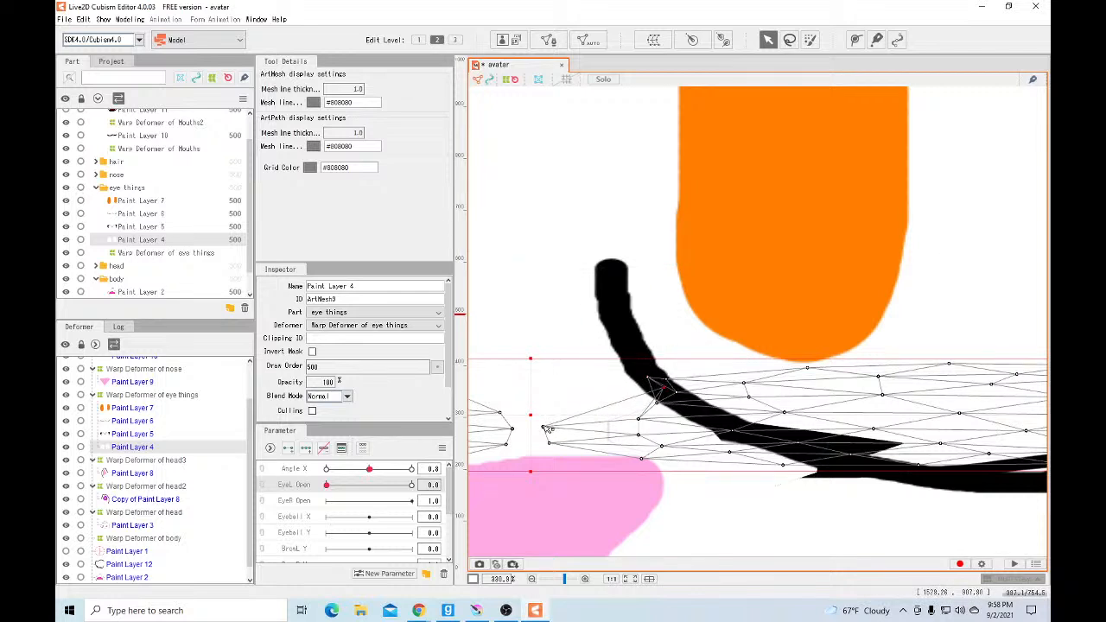
mouse_move(546, 428)
left_mouse_down()
mouse_move(668, 396)
mouse_move(680, 405)
left_mouse_up()
mouse_move(559, 447)
left_mouse_down()
mouse_move(663, 432)
mouse_move(698, 412)
left_mouse_up()
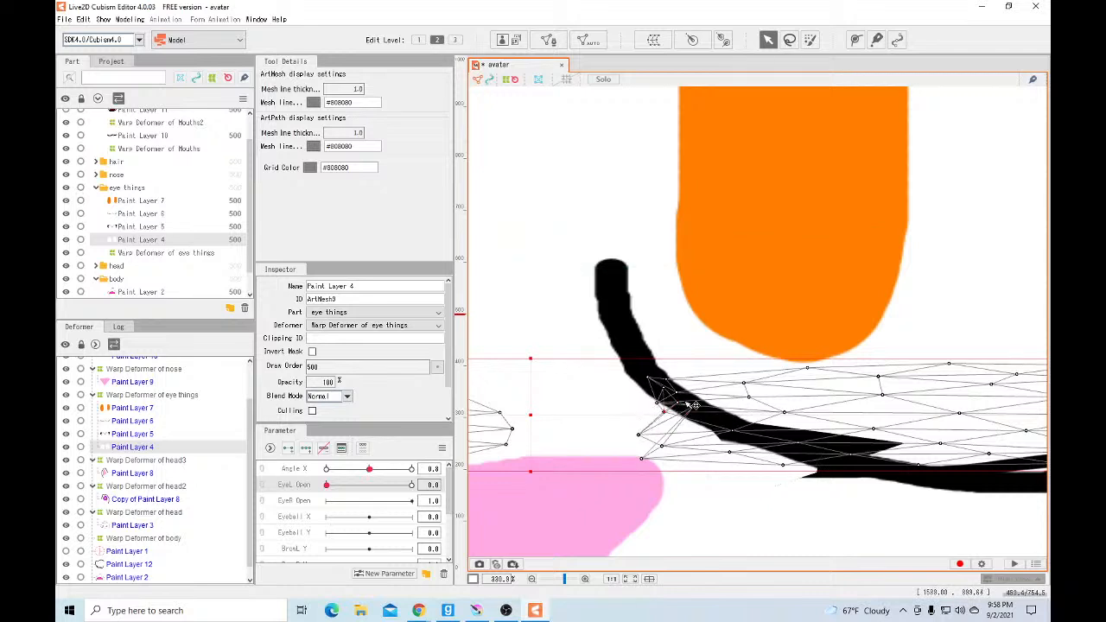
left_click_drag(639, 435, 689, 424)
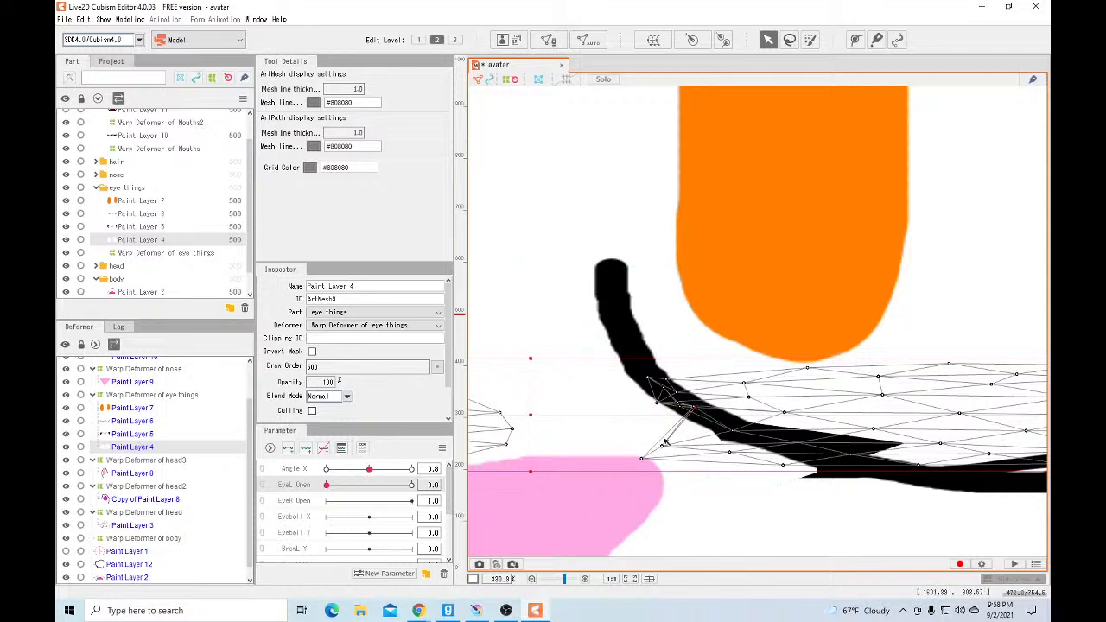
mouse_move(643, 459)
left_mouse_down()
mouse_move(698, 438)
mouse_move(707, 418)
mouse_move(735, 430)
left_mouse_up()
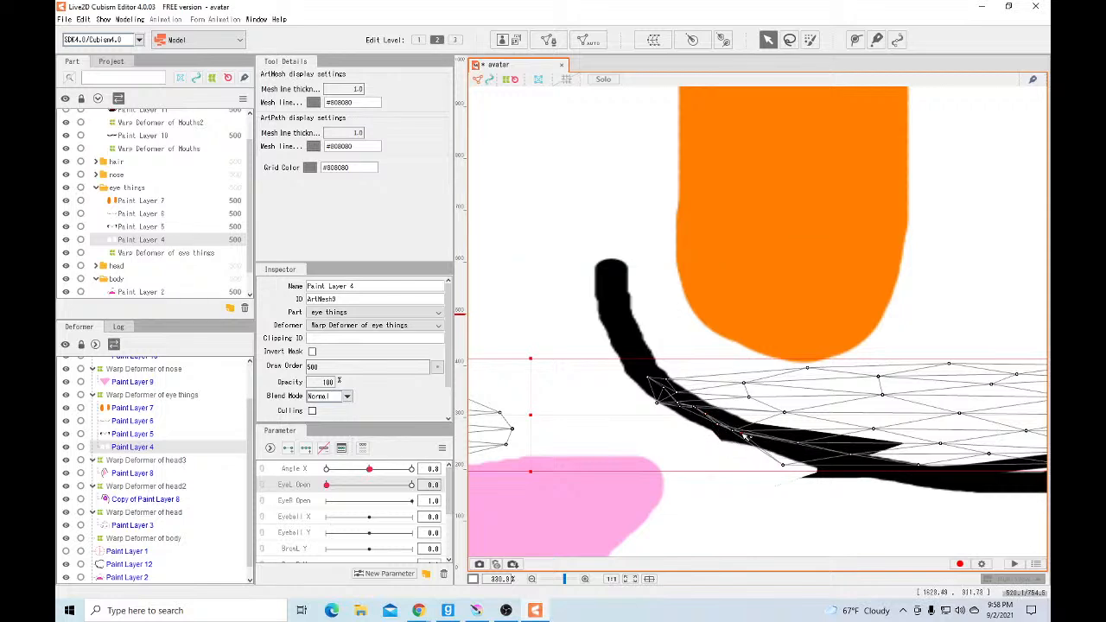
left_click_drag(783, 467, 795, 452)
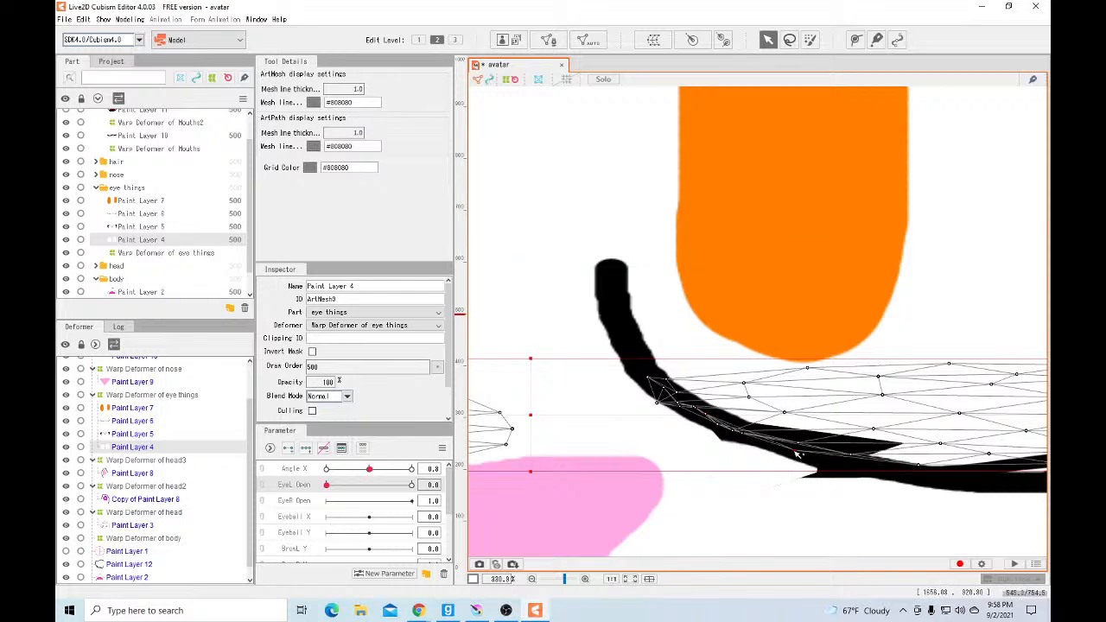
Move the Paint Layer 4 mesh points at the inner corner of the eye under the fringe onto the closed lash line
scroll(794, 452, "down", 5)
scroll(588, 445, "up", 5)
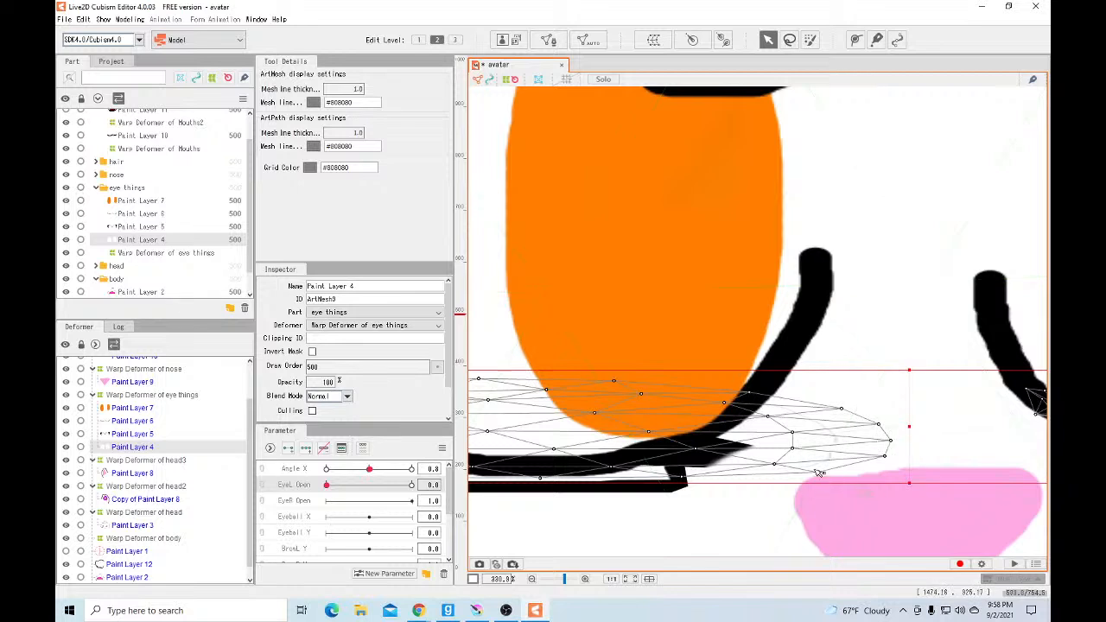
scroll(815, 475, "up", 2)
left_click_drag(759, 461, 657, 434)
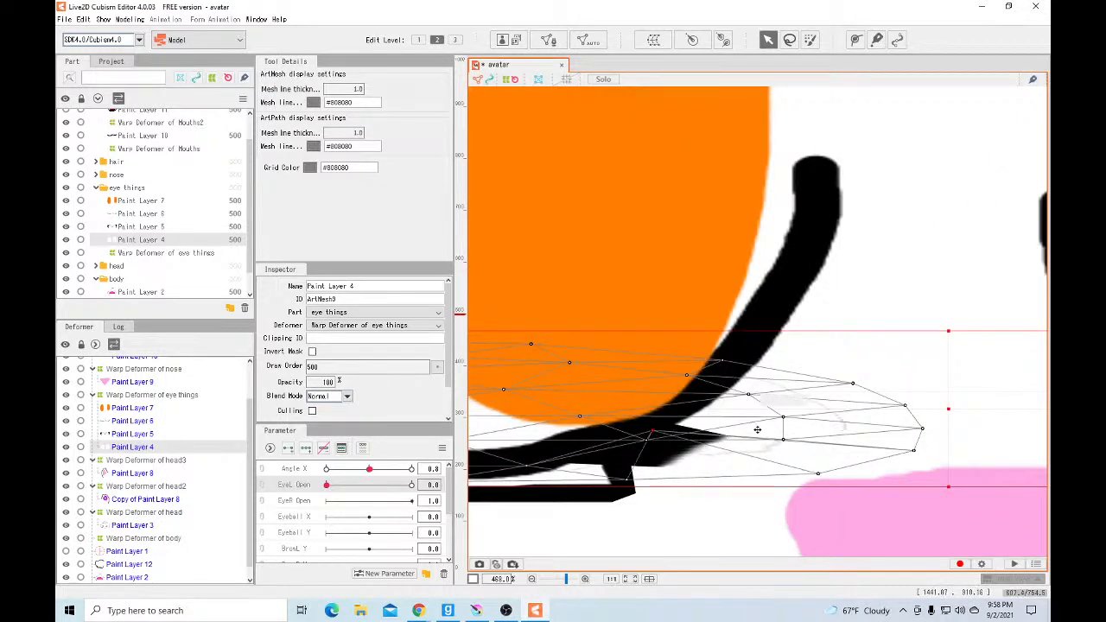
mouse_move(783, 416)
left_mouse_down()
mouse_move(702, 397)
mouse_move(731, 387)
mouse_move(716, 379)
left_mouse_up()
left_click_drag(785, 442, 657, 430)
left_click_drag(820, 476, 644, 430)
left_click_drag(914, 450, 922, 428)
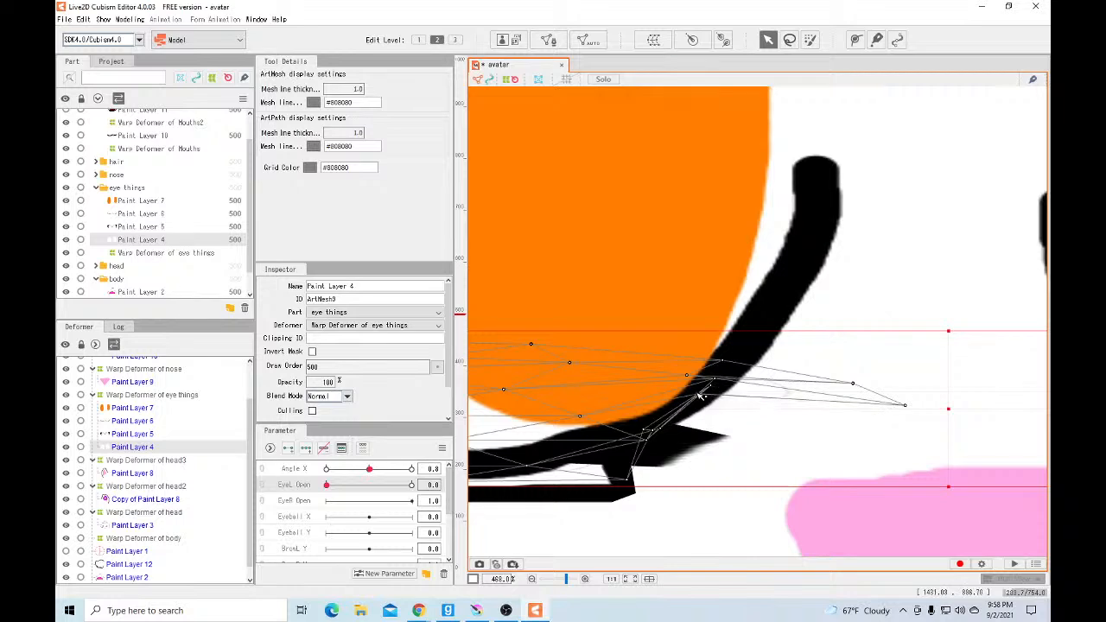
left_click_drag(897, 403, 725, 391)
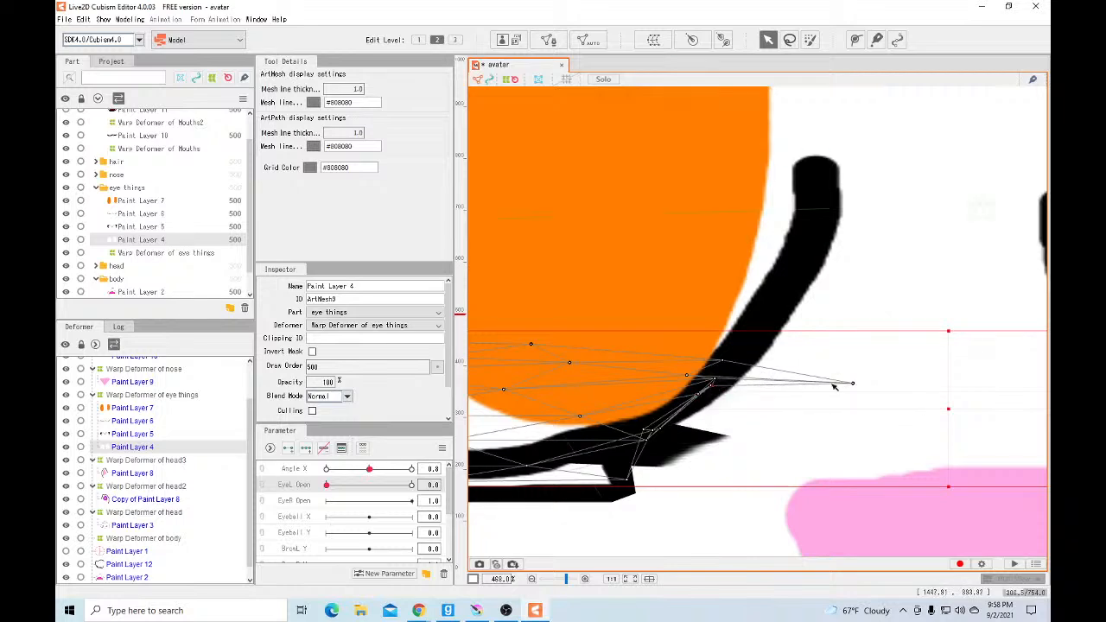
left_click_drag(852, 384, 736, 377)
scroll(733, 377, "down", 10)
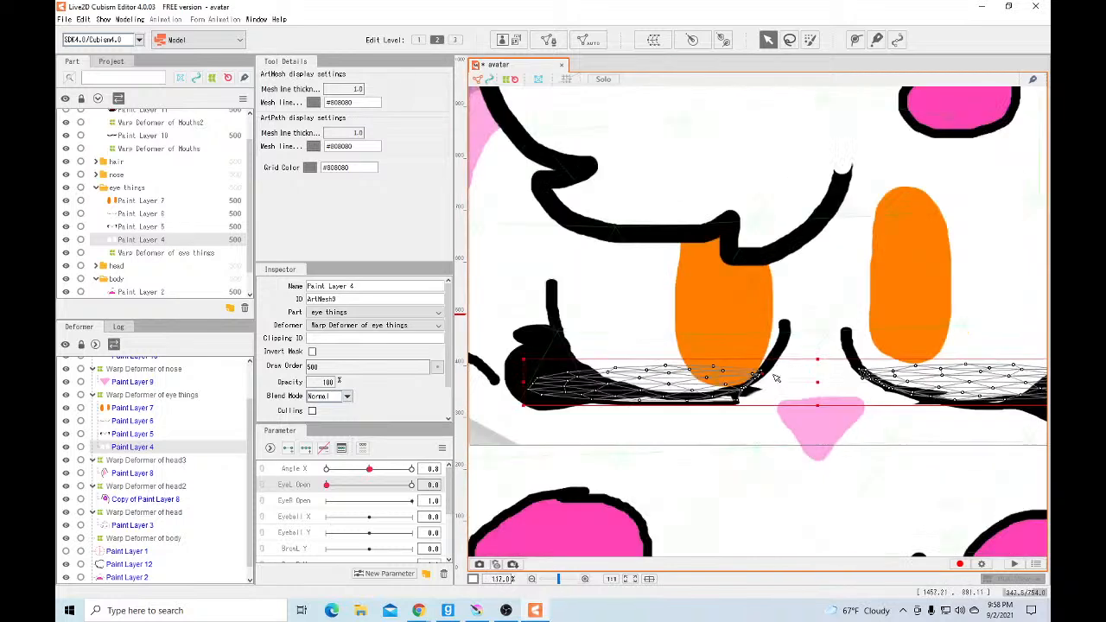
scroll(731, 346, "up", 2)
Clip the orange pupils of Paint Layer 7 by entering the mesh ID of the eye whites in Paint Layer 4 as their Clipping ID
left_click(380, 298)
left_click_drag(342, 300, 298, 297)
key("ctrl+c")
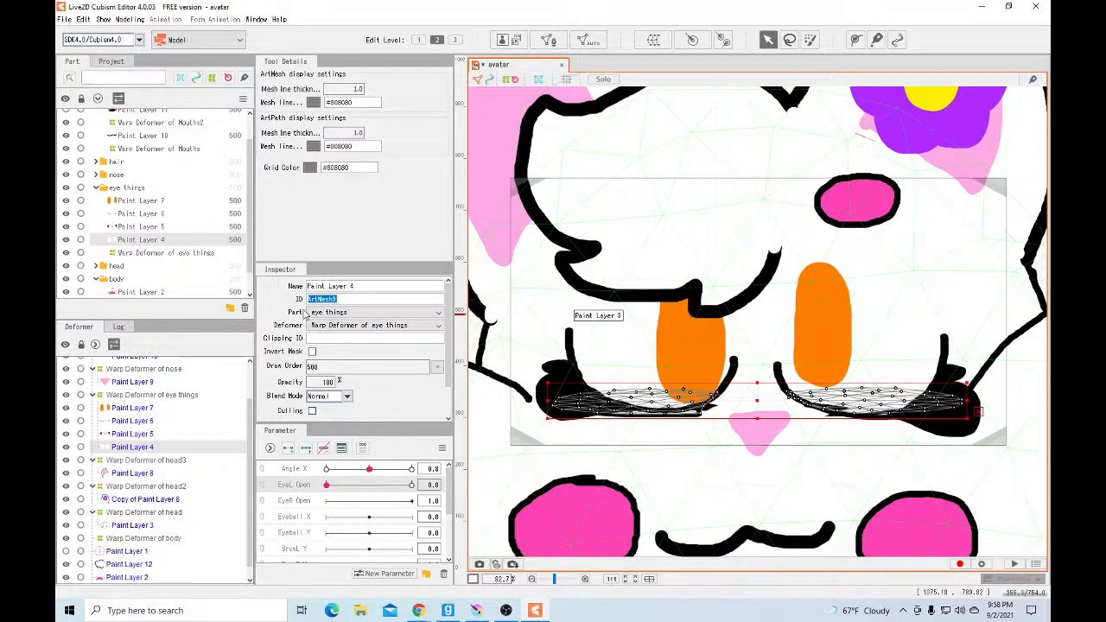
left_click(173, 201)
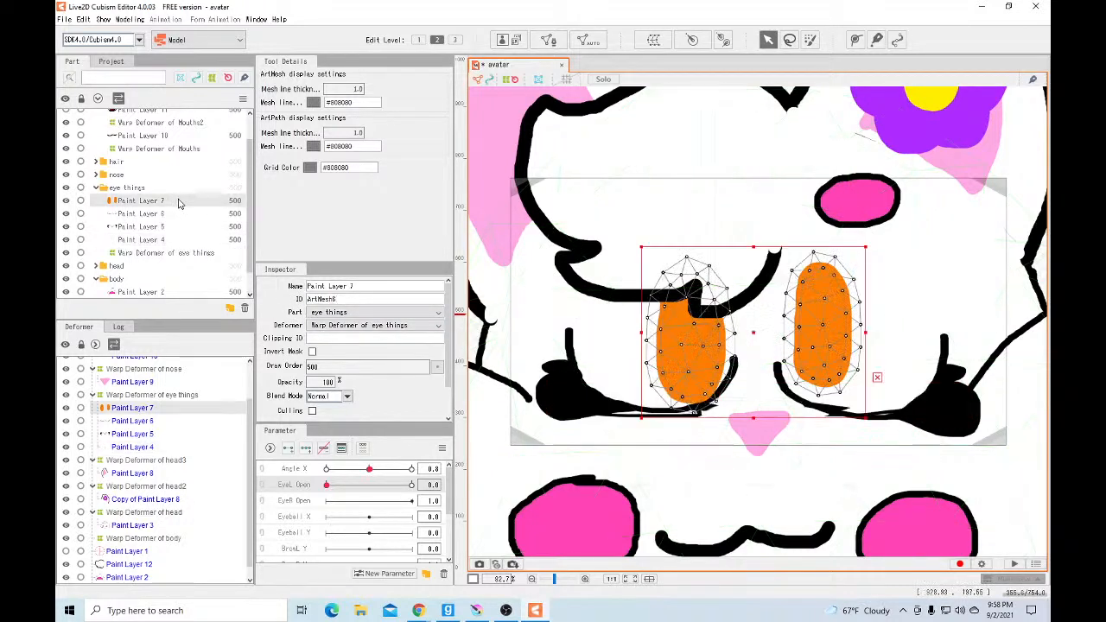
left_click(333, 338)
key("ctrl+v")
key("Return")
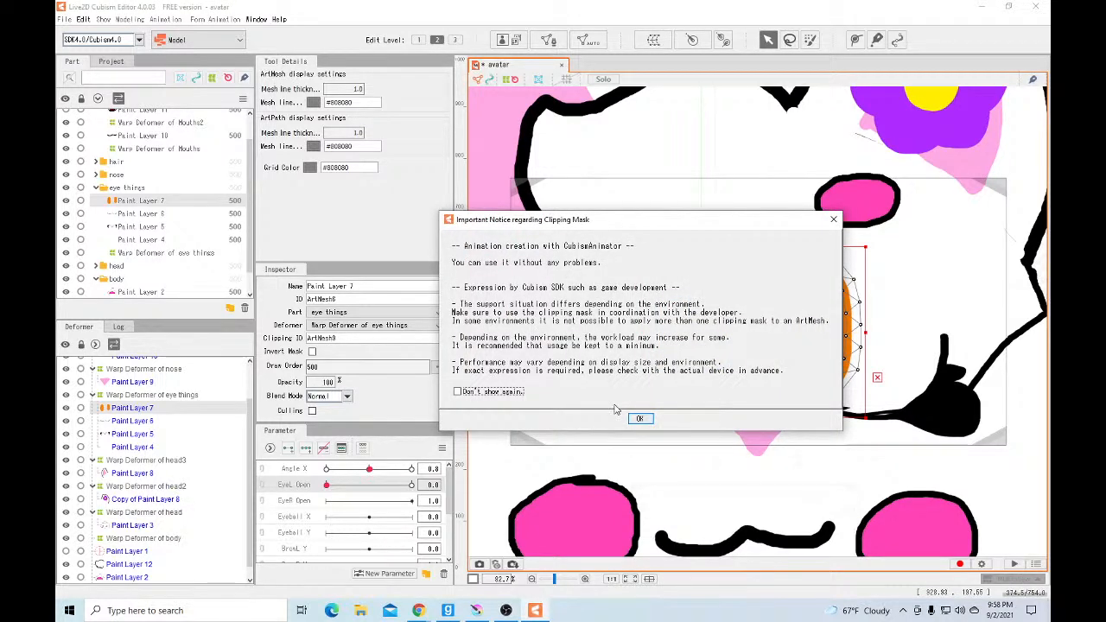
left_click(638, 418)
scroll(539, 424, "down", 1)
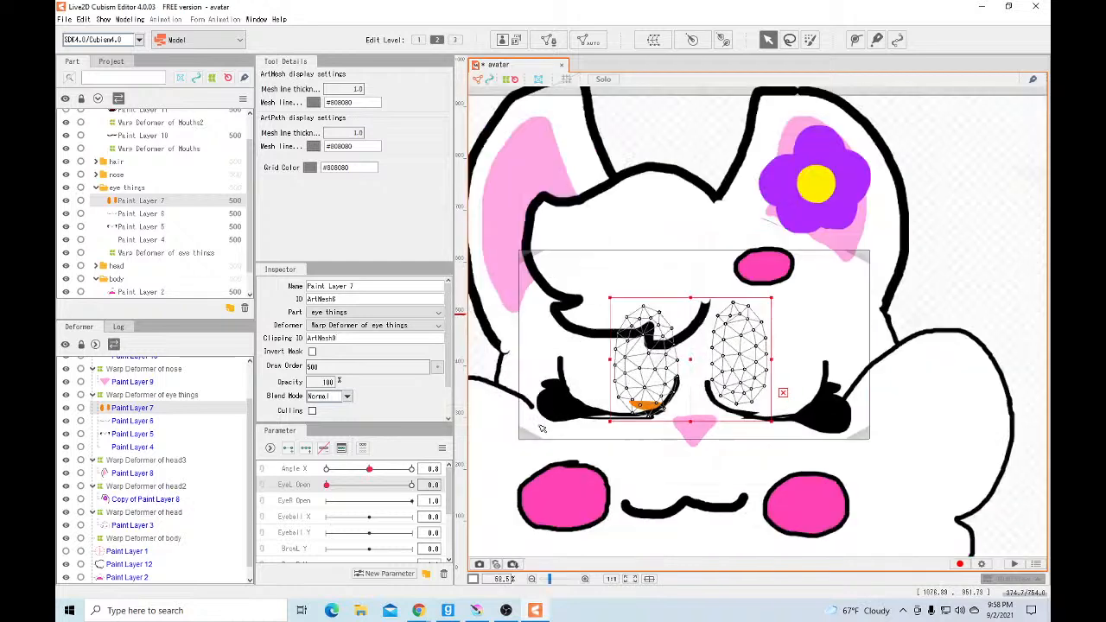
Nudge a lower mesh point of the pupil under the fringe upward, and reorder Paint Layer 5 and Paint Layer 6 above Paint Layer 7
scroll(617, 431, "up", 1)
scroll(749, 439, "down", 1)
scroll(640, 393, "up", 8)
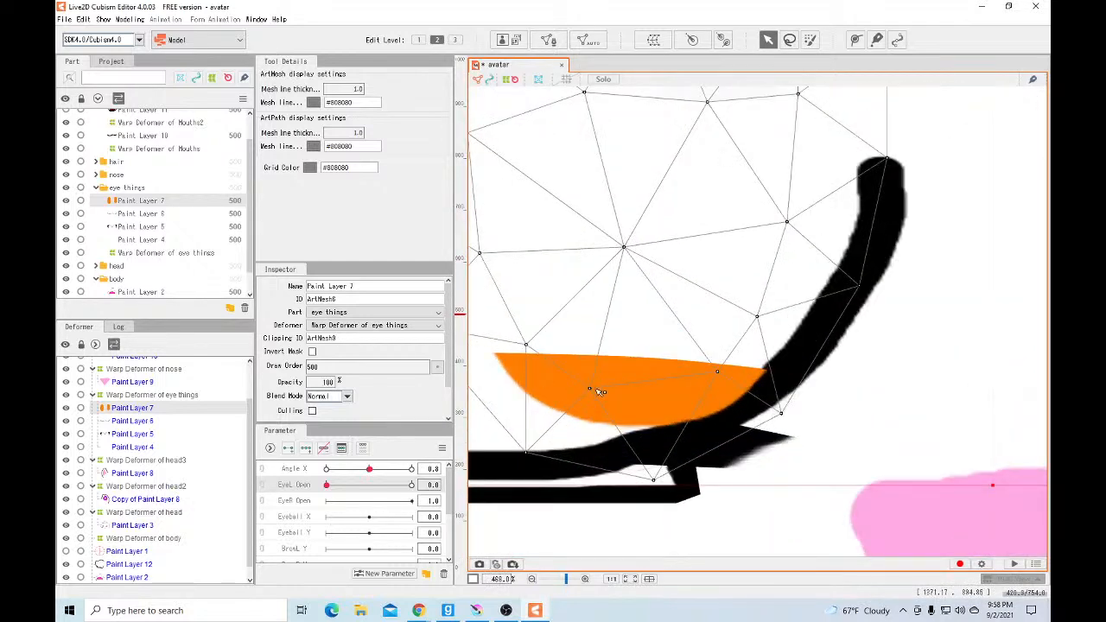
mouse_move(590, 389)
left_mouse_down()
mouse_move(593, 434)
mouse_move(598, 356)
mouse_move(589, 422)
mouse_move(590, 376)
left_mouse_up()
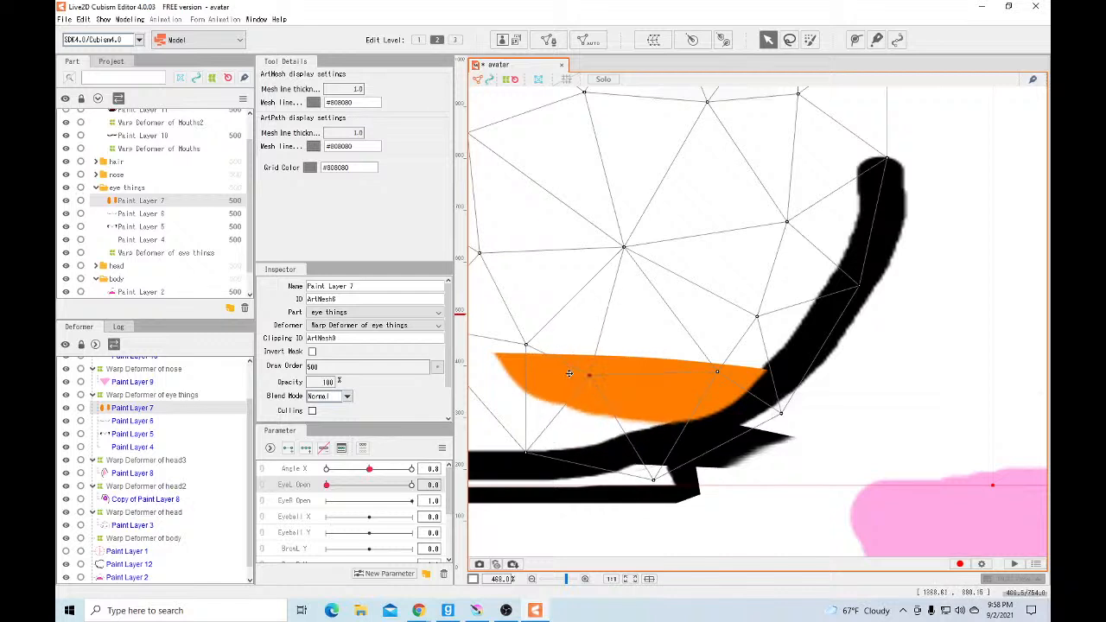
left_click(152, 228)
mouse_move(152, 227)
left_mouse_down()
mouse_move(153, 203)
mouse_move(145, 216)
left_mouse_up()
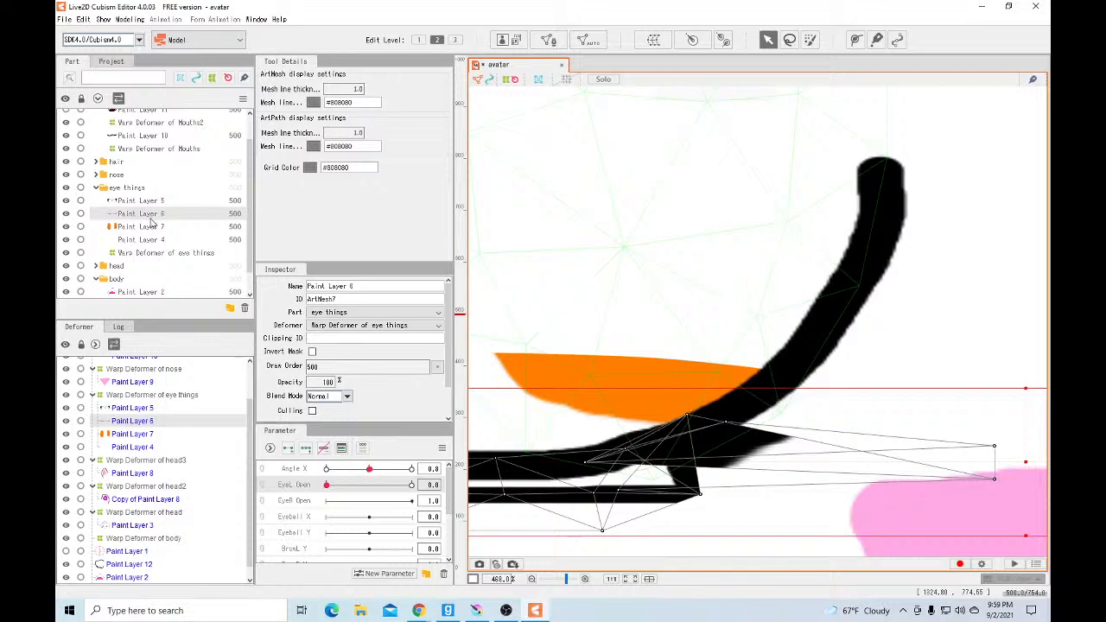
scroll(587, 363, "down", 5)
scroll(605, 386, "up", 3)
scroll(605, 387, "up", 4)
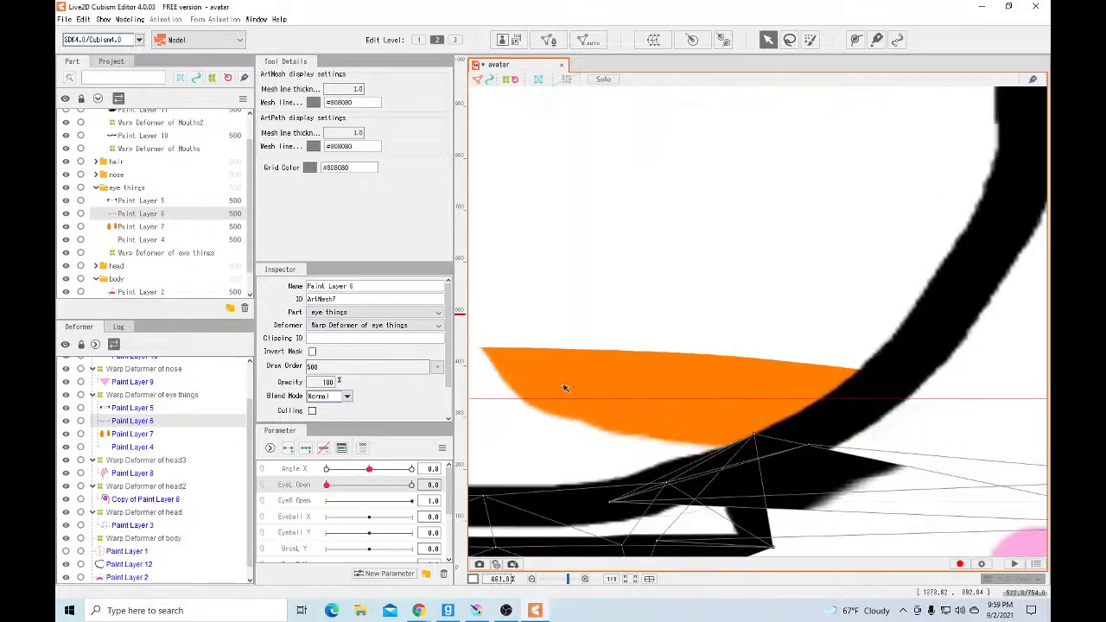
Move the lower Paint Layer 7 mesh points of the pupil under the fringe down onto the closed lash line
left_click(141, 228)
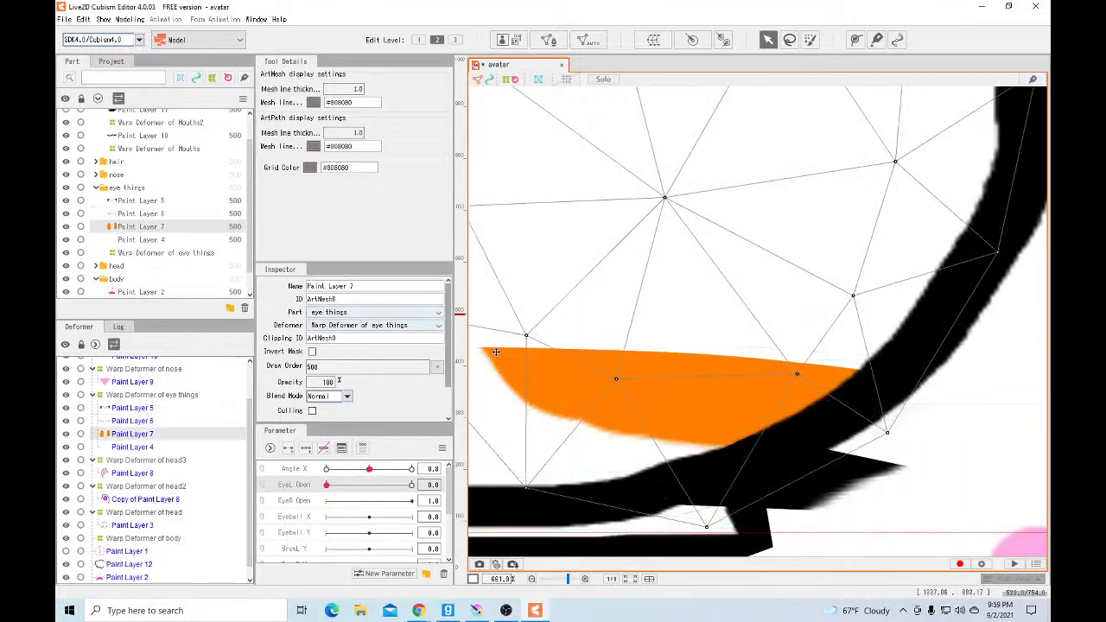
left_click_drag(527, 335, 622, 490)
mouse_move(617, 379)
left_mouse_down()
mouse_move(630, 403)
mouse_move(622, 486)
left_mouse_up()
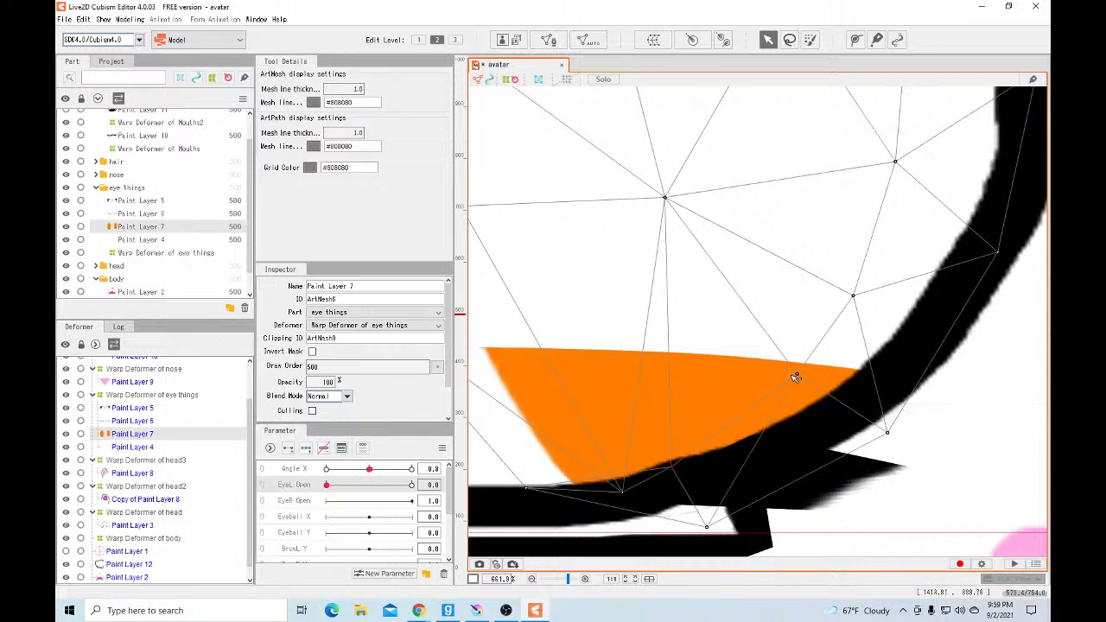
left_click_drag(796, 376, 784, 442)
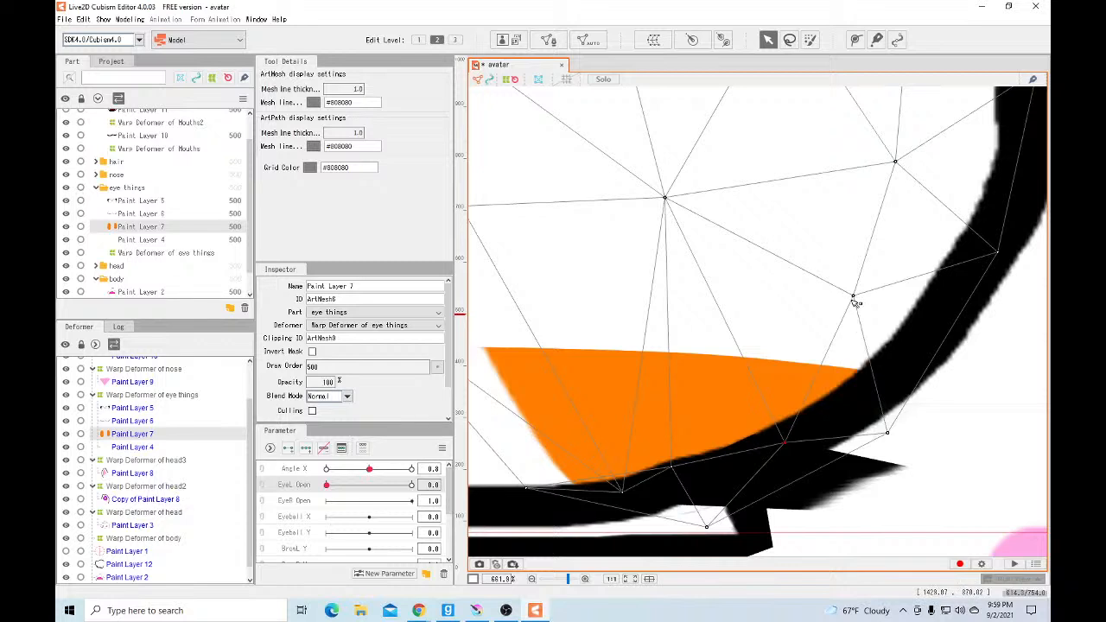
left_click_drag(853, 296, 784, 444)
scroll(728, 350, "down", 3)
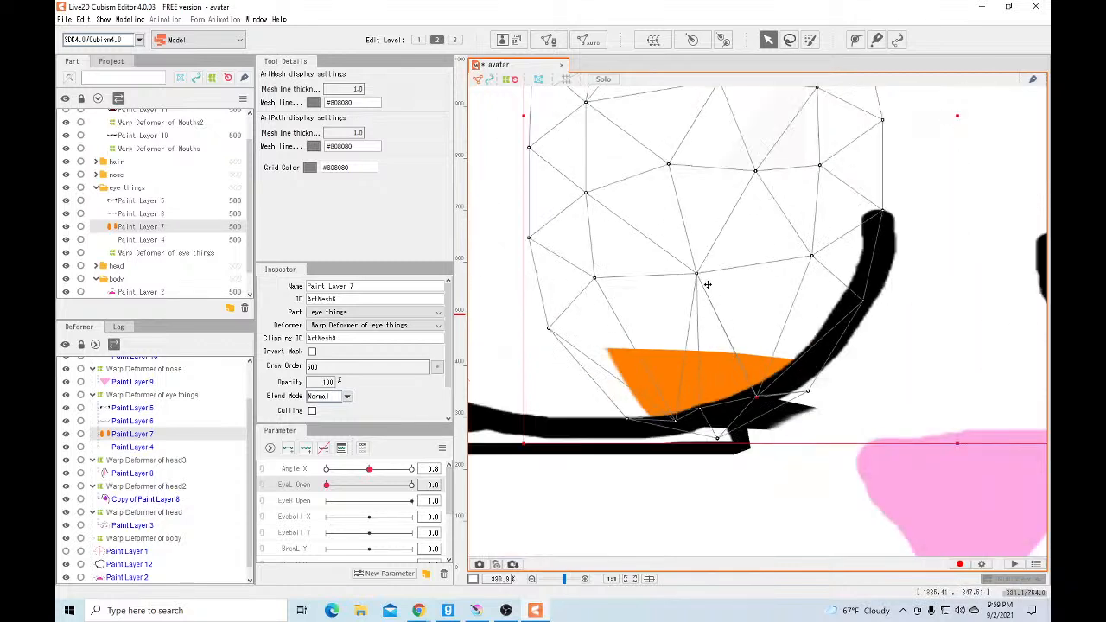
mouse_move(698, 275)
left_mouse_down()
mouse_move(702, 328)
mouse_move(698, 299)
left_mouse_up()
Pull the upper Paint Layer 4 mesh points around the exposed pupil under the fringe down onto the closed lash line
left_click(138, 240)
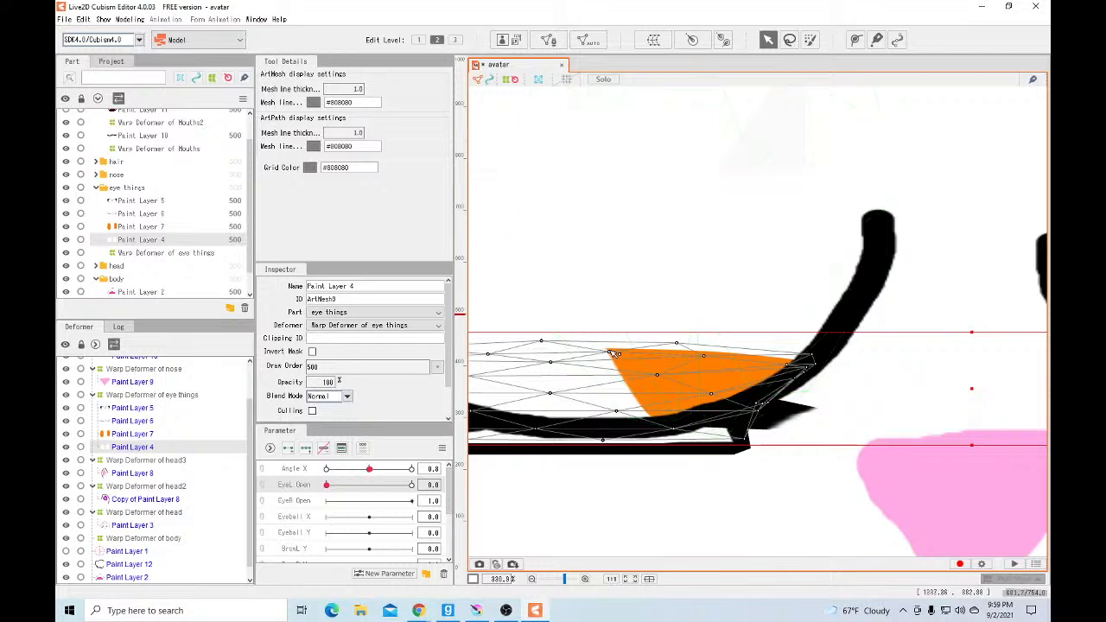
left_click_drag(611, 354, 648, 423)
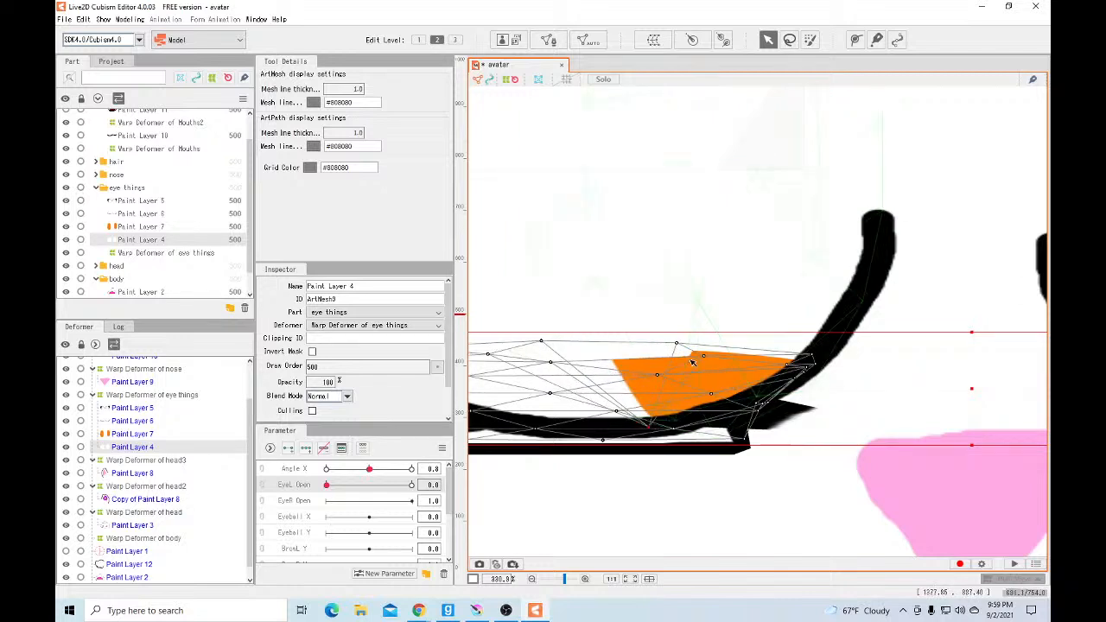
mouse_move(705, 357)
left_mouse_down()
mouse_move(650, 375)
mouse_move(681, 422)
mouse_move(723, 414)
left_mouse_up()
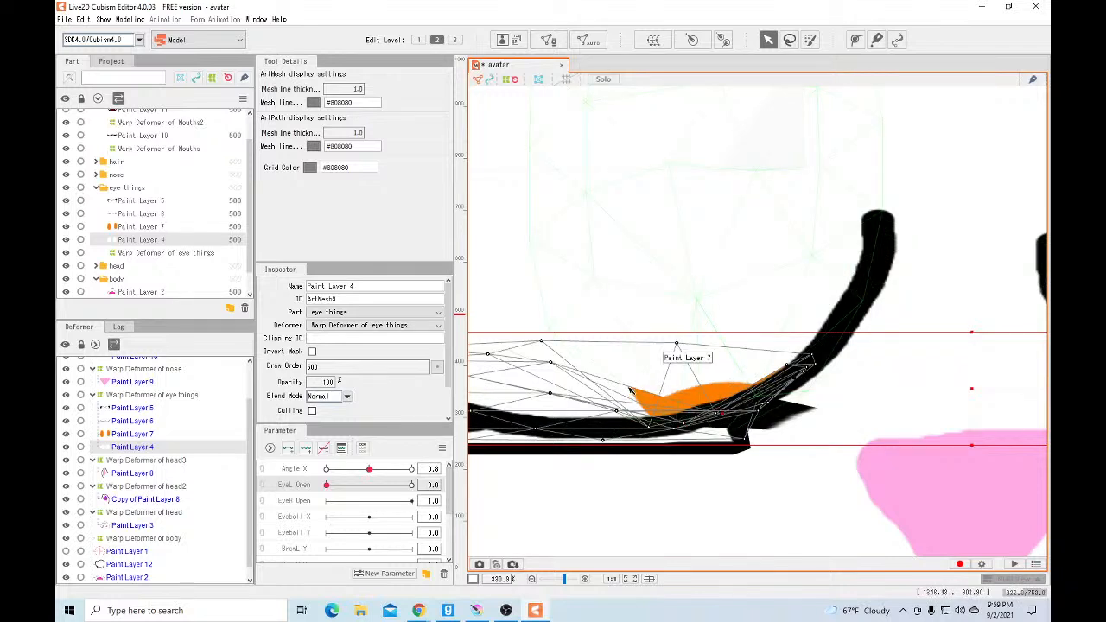
left_click_drag(551, 363, 640, 425)
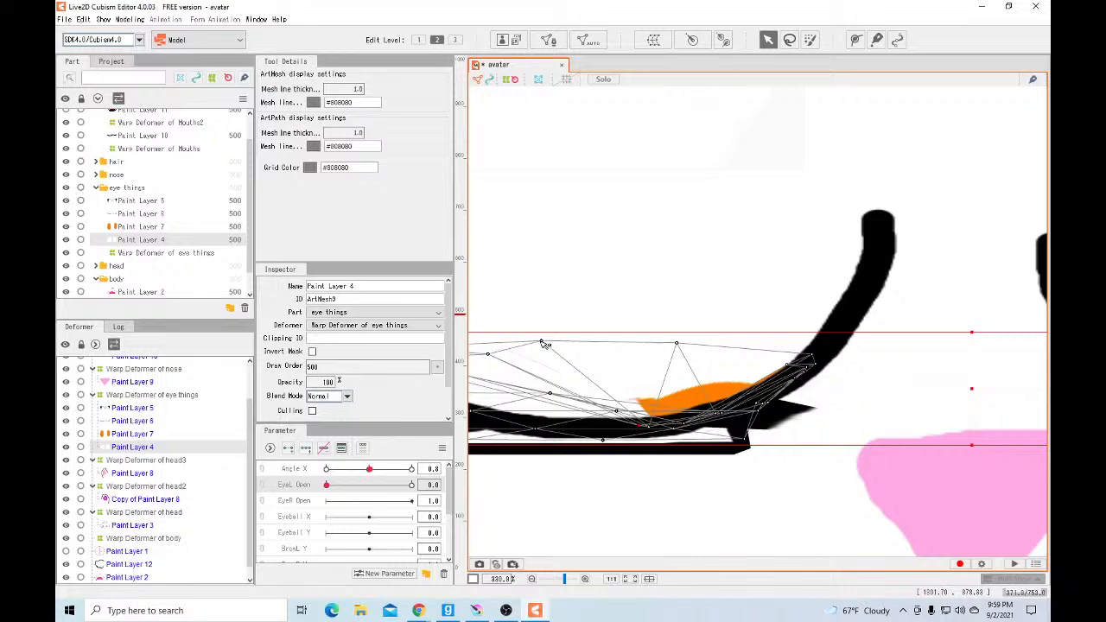
left_click_drag(543, 344, 688, 413)
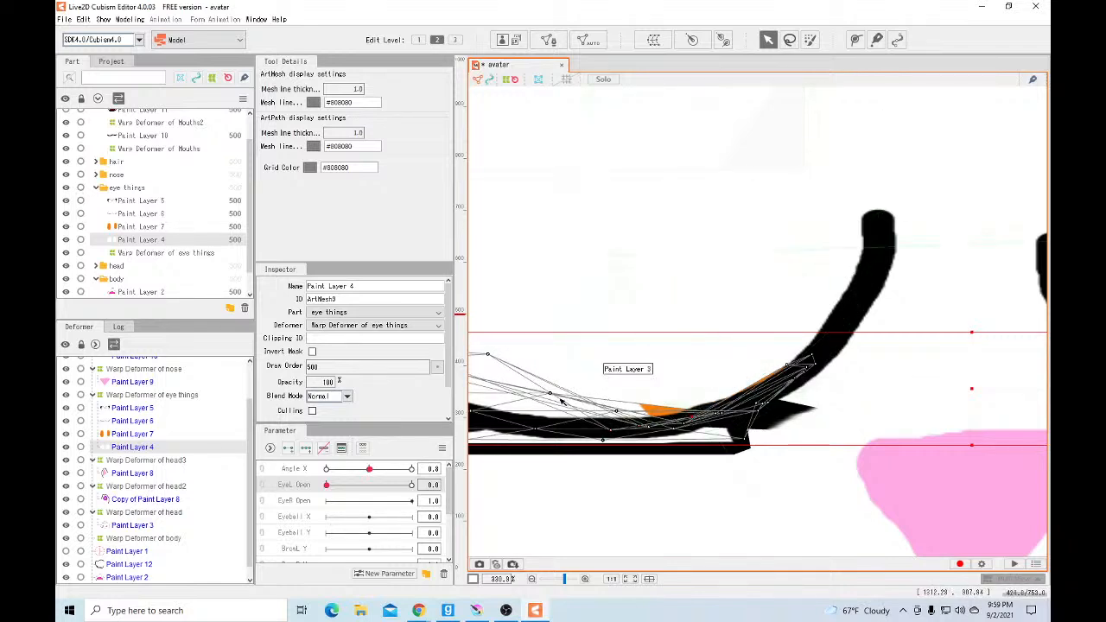
left_click_drag(555, 396, 667, 426)
scroll(711, 356, "down", 6)
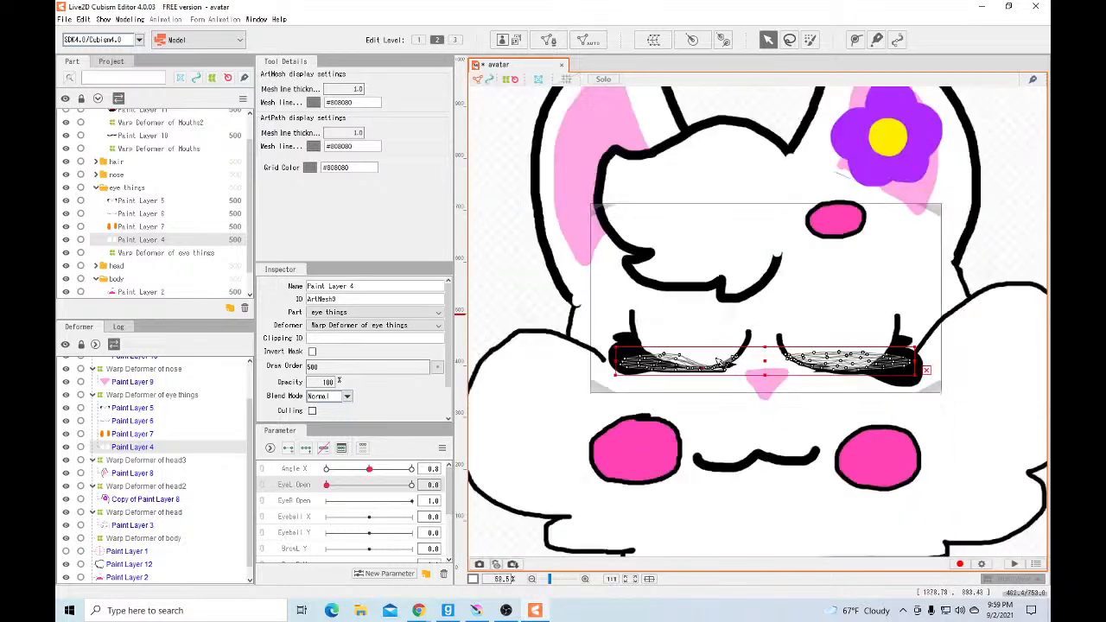
Set EyeL Open to 1 and back to 0 to compare the open and closed eye poses
scroll(566, 358, "down", 4)
scroll(553, 372, "up", 2)
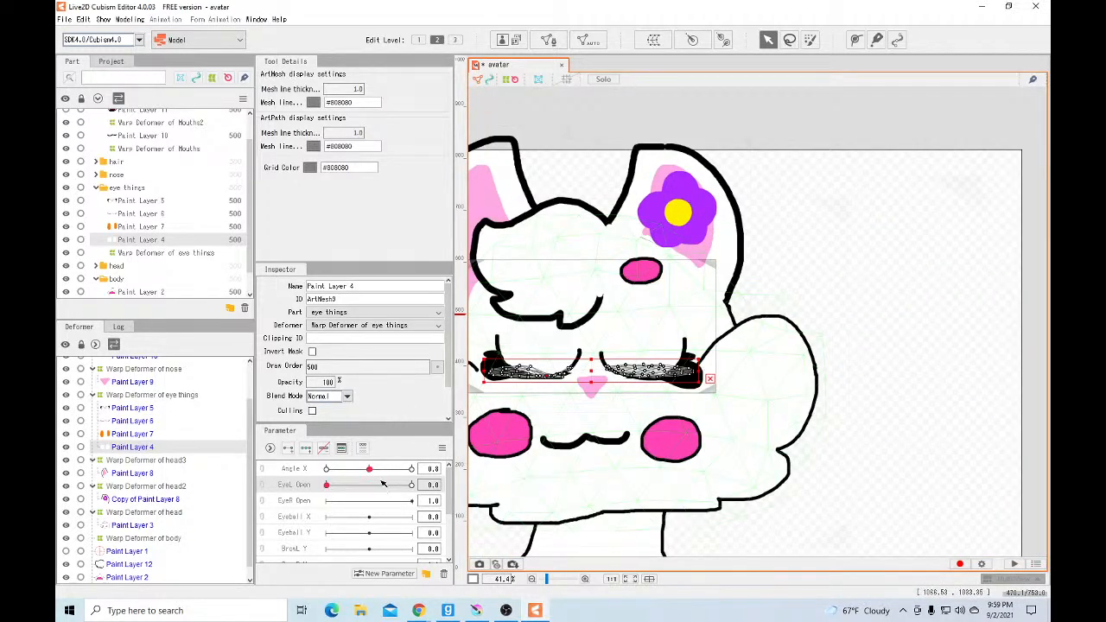
mouse_move(332, 490)
left_mouse_down()
mouse_move(406, 487)
mouse_move(327, 501)
left_mouse_up()
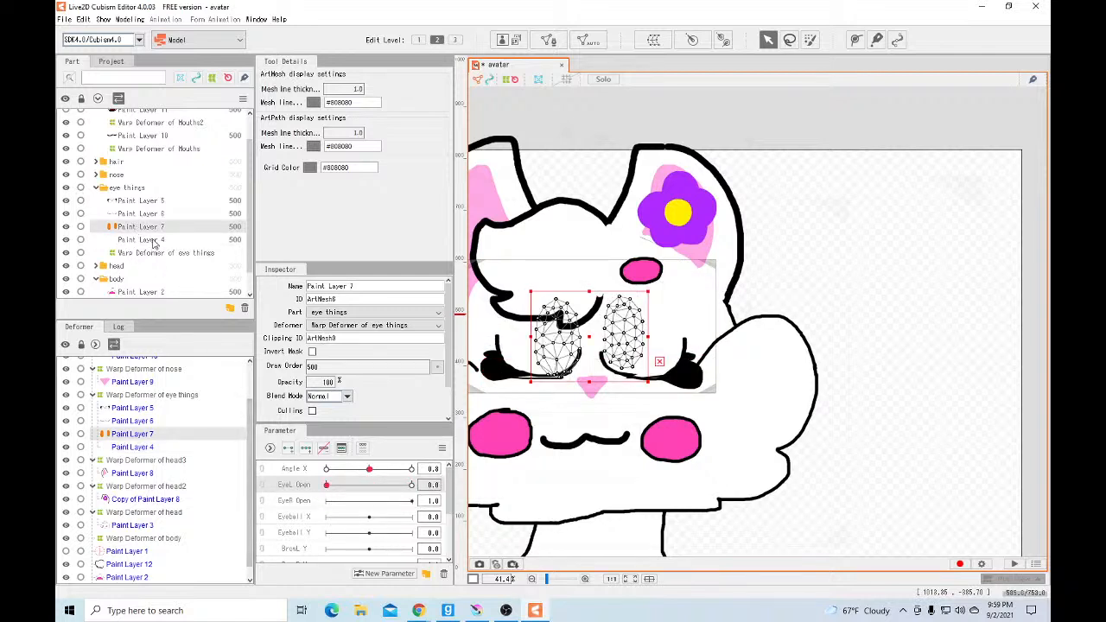
left_click_drag(325, 487, 411, 485)
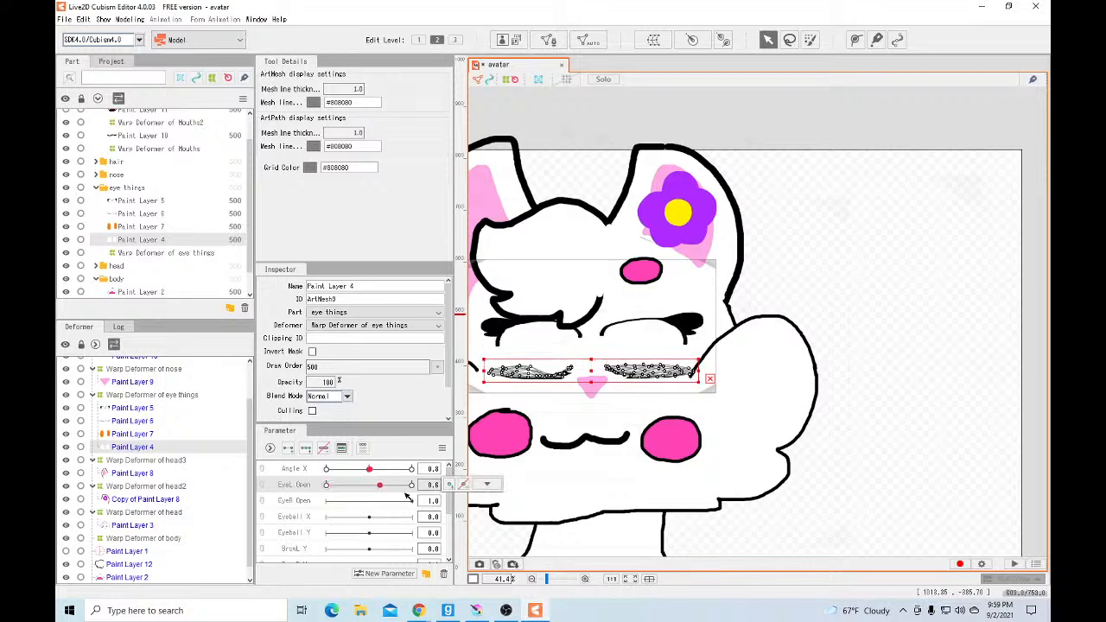
scroll(492, 458, "down", 4)
scroll(587, 437, "up", 3)
scroll(587, 437, "down", 3)
scroll(631, 465, "up", 2)
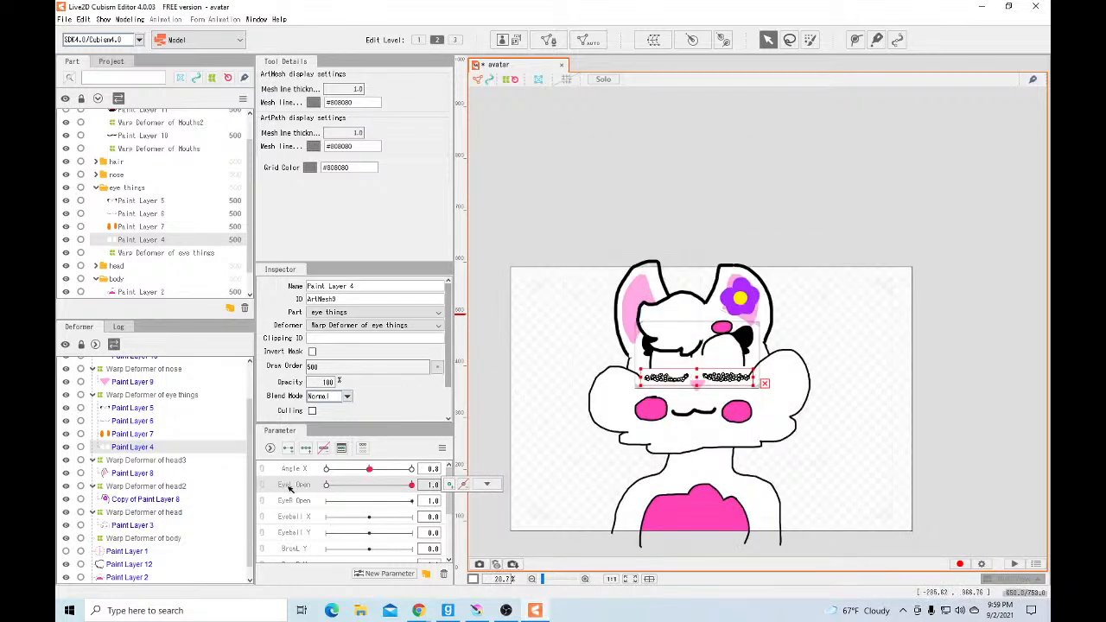
left_click(327, 485)
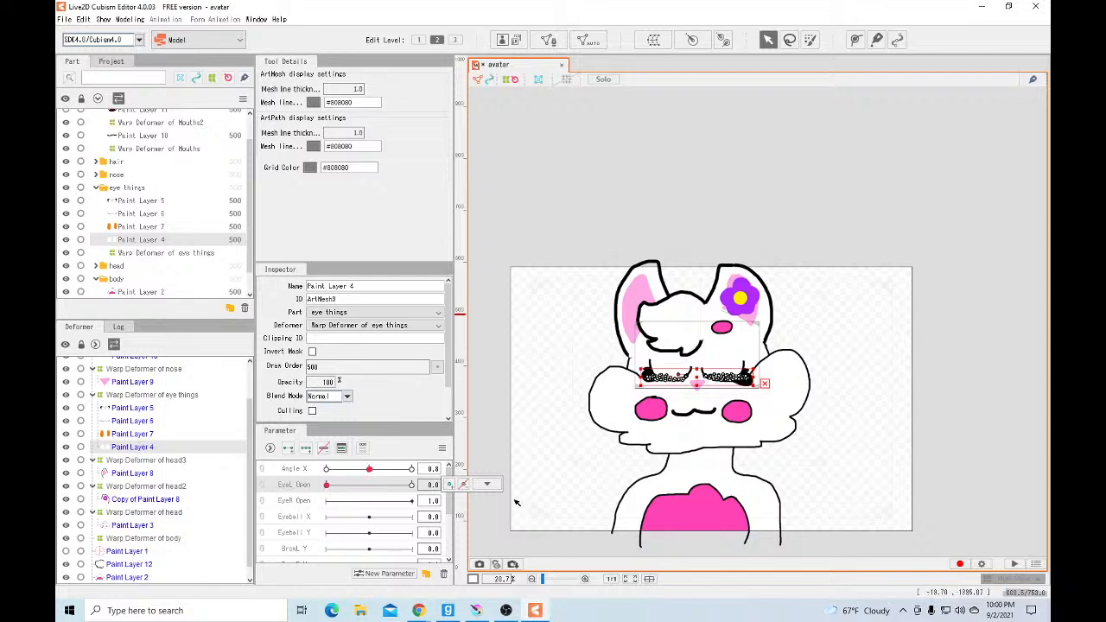
Undo the pupil clipping, the layer reordering and the mesh edits back to before the Paint Layer 4 eye whites were squashed
left_click(676, 377)
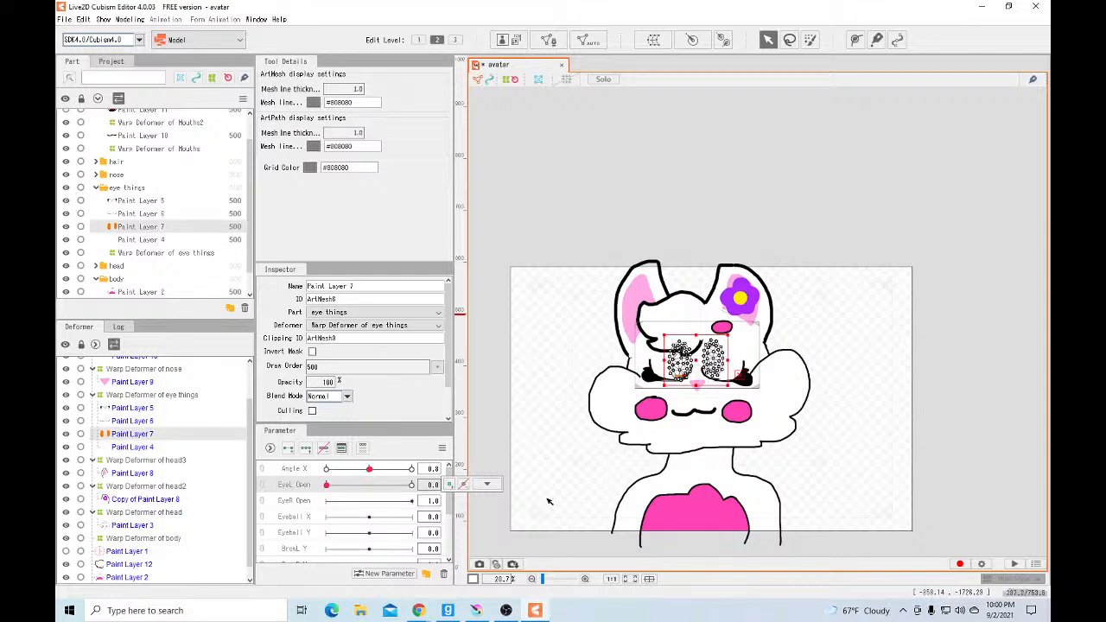
key("ctrl+z")
key("ctrl+z")
key("ctrl+z")
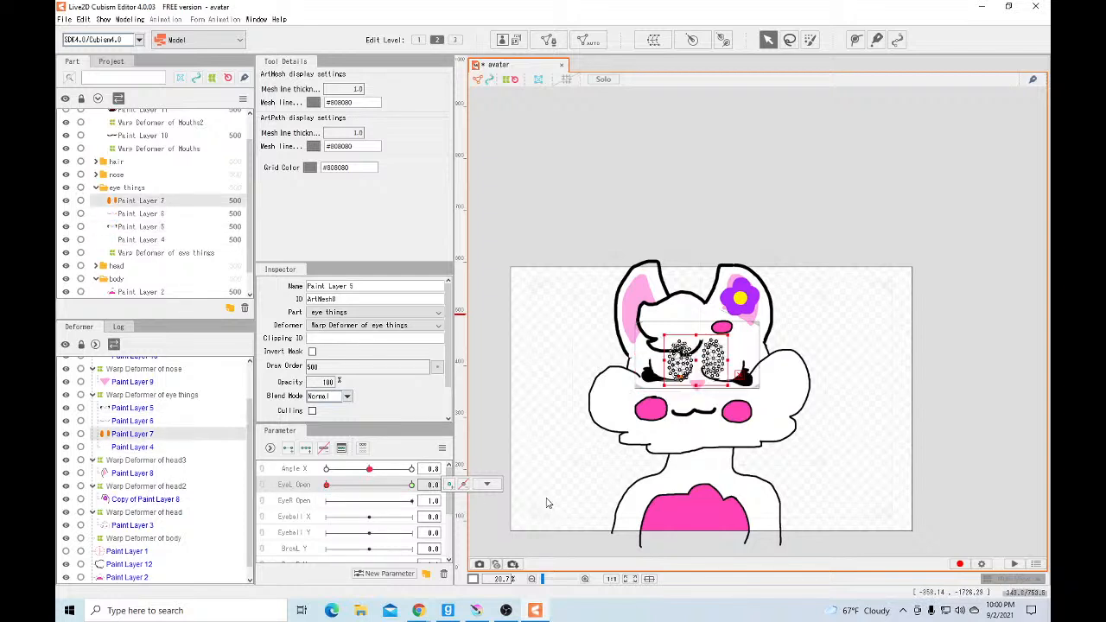
key("ctrl+z")
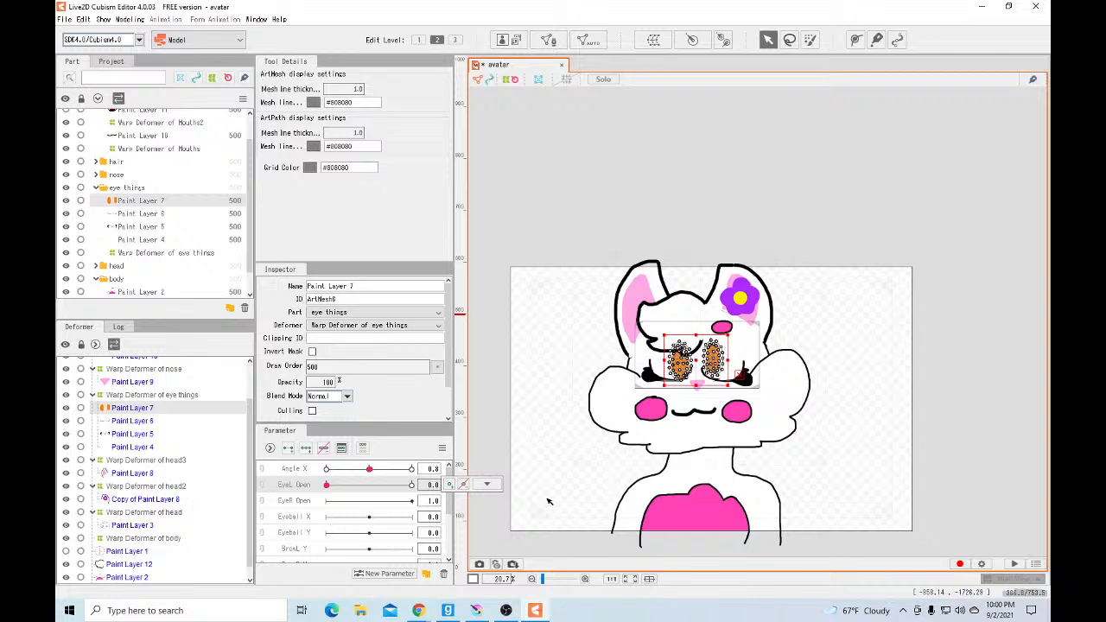
key("ctrl+z")
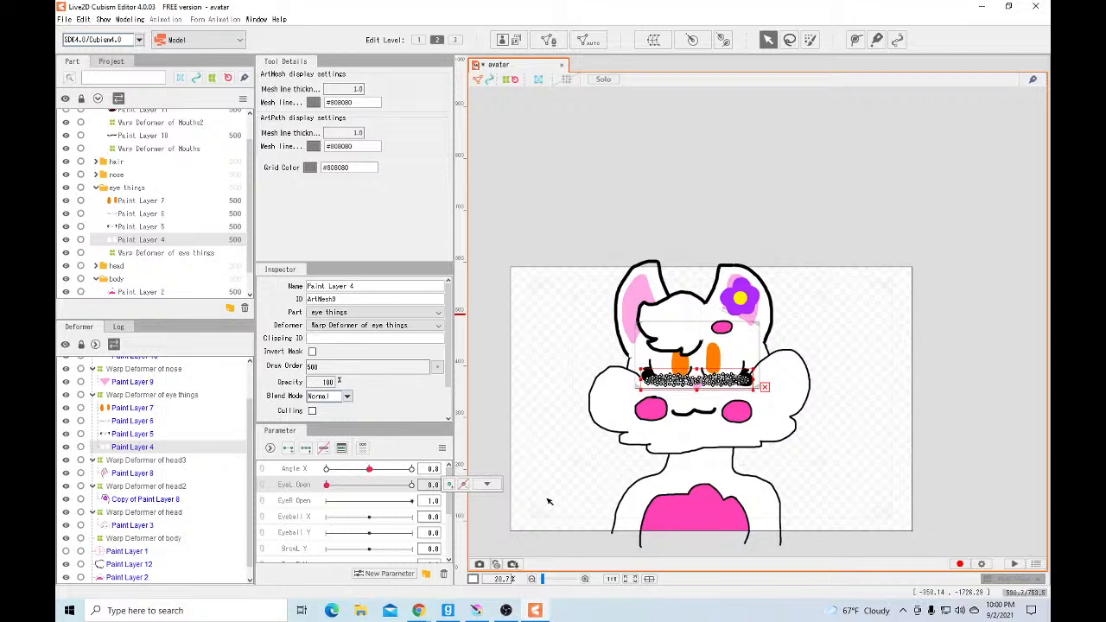
key("ctrl+z")
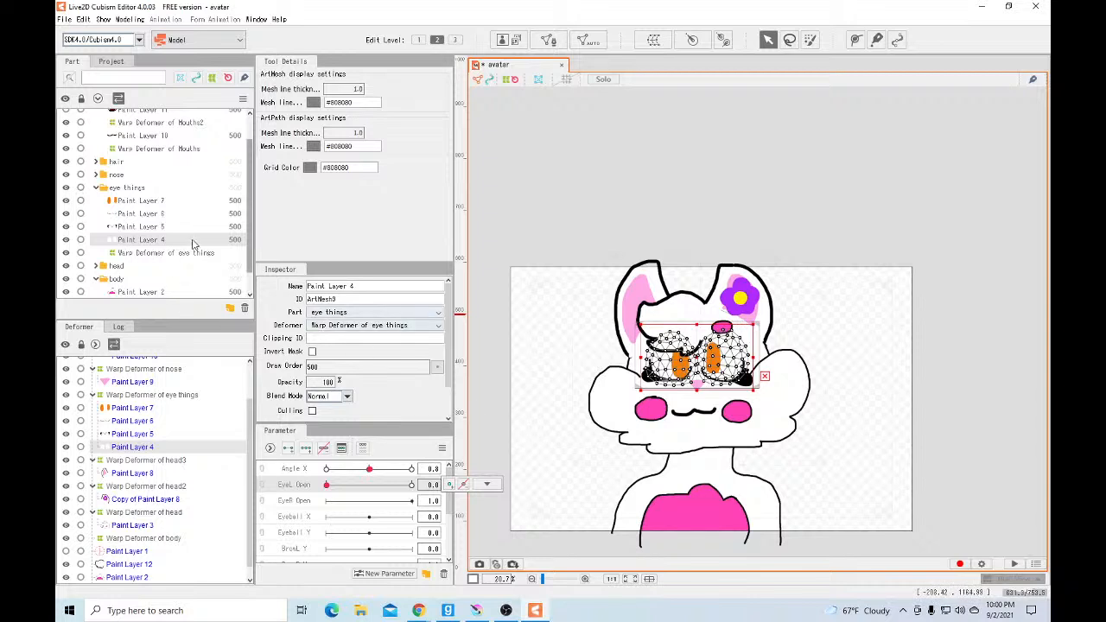
Add three keyforms on EyeL Open for the eye whites in Paint Layer 4
left_click(169, 227)
left_click(171, 240)
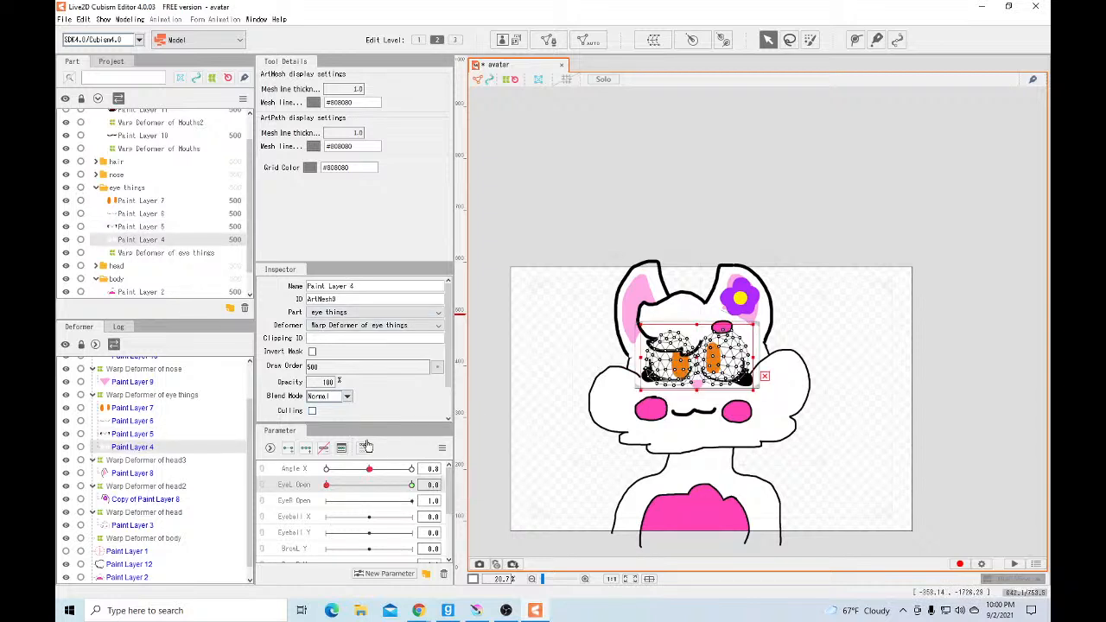
left_click(306, 448)
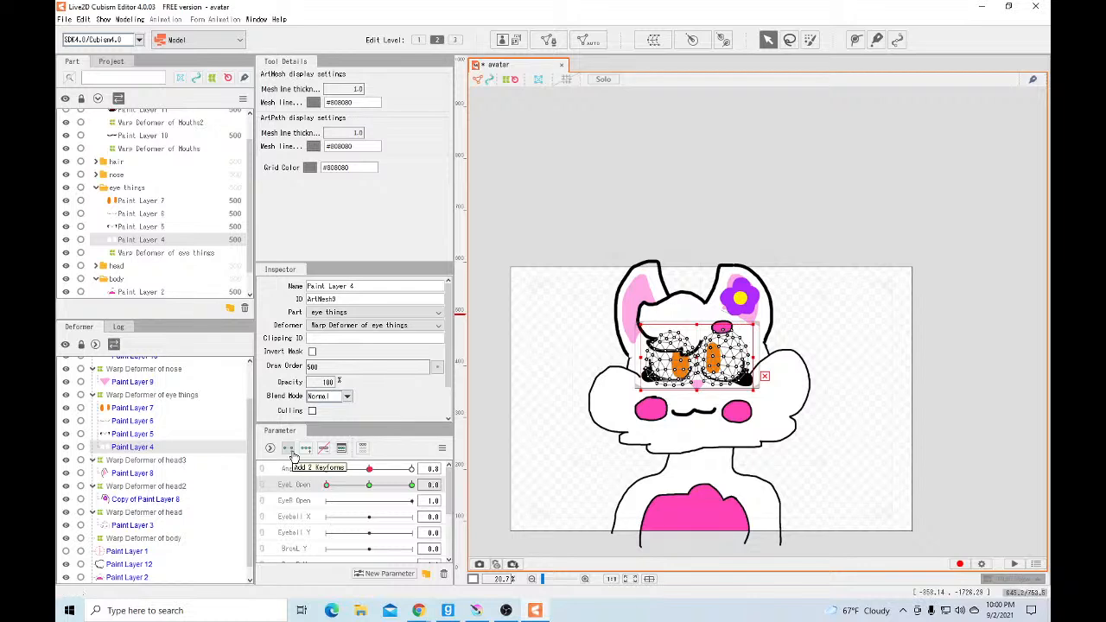
Squash the Paint Layer 4 eye whites into a thin strip from above and move it up over the lower lash lines
scroll(840, 282, "up", 2)
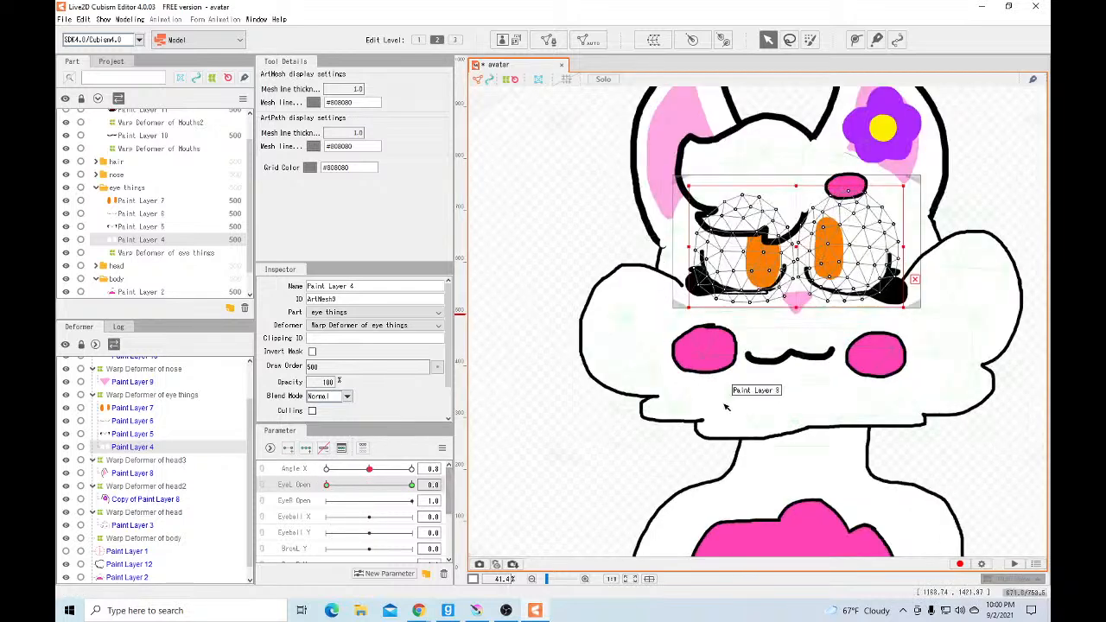
scroll(840, 282, "up", 2)
scroll(721, 248, "down", 1)
scroll(722, 248, "up", 2)
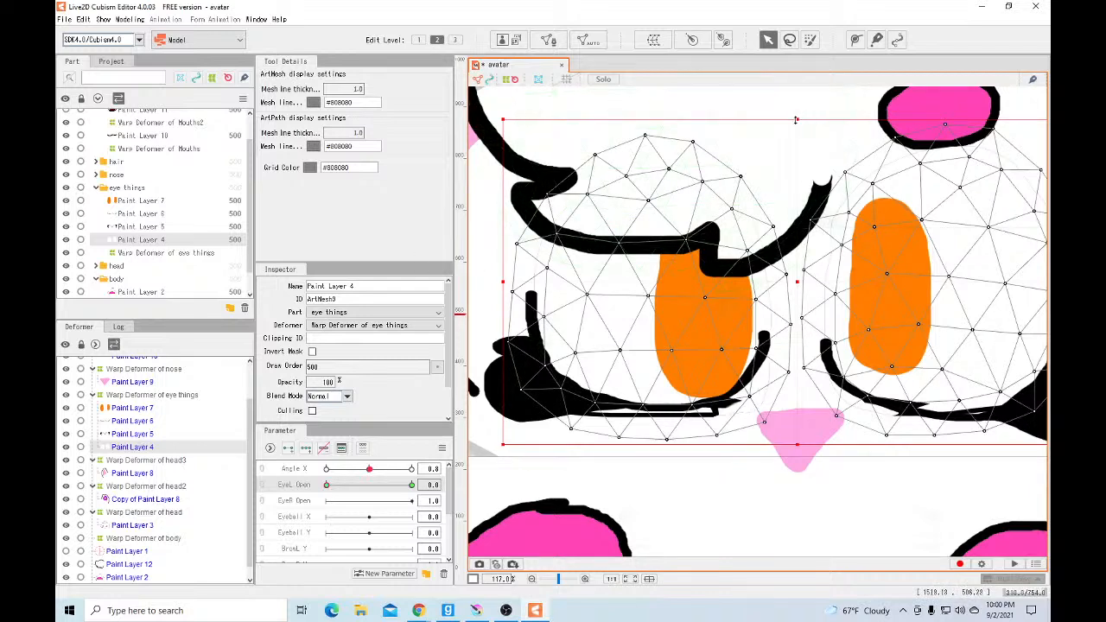
left_click_drag(797, 121, 797, 411)
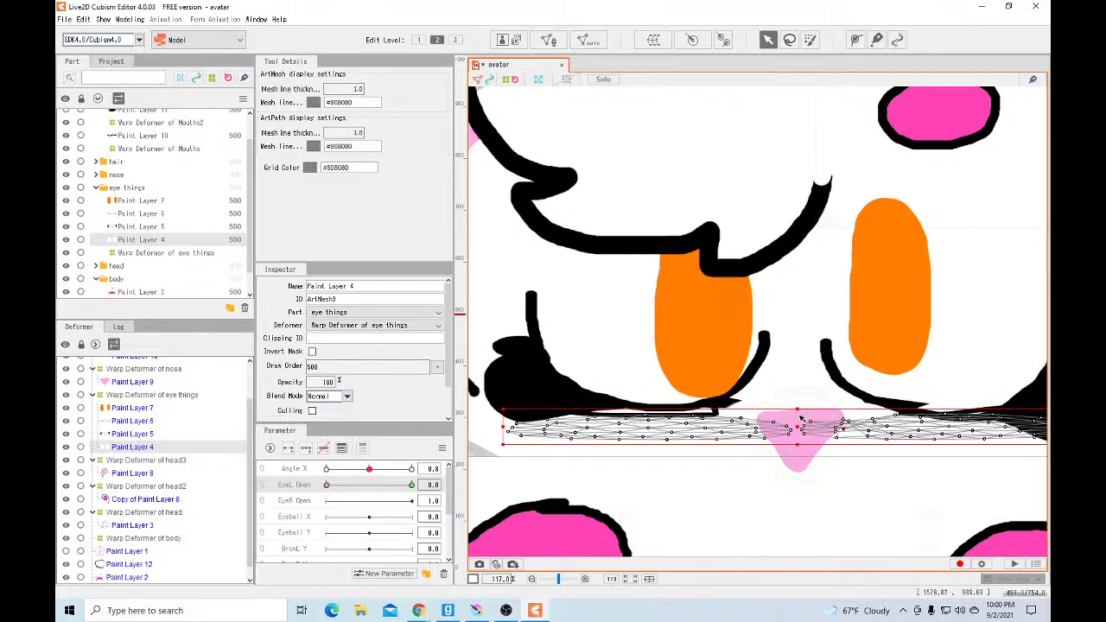
left_click_drag(801, 431, 799, 408)
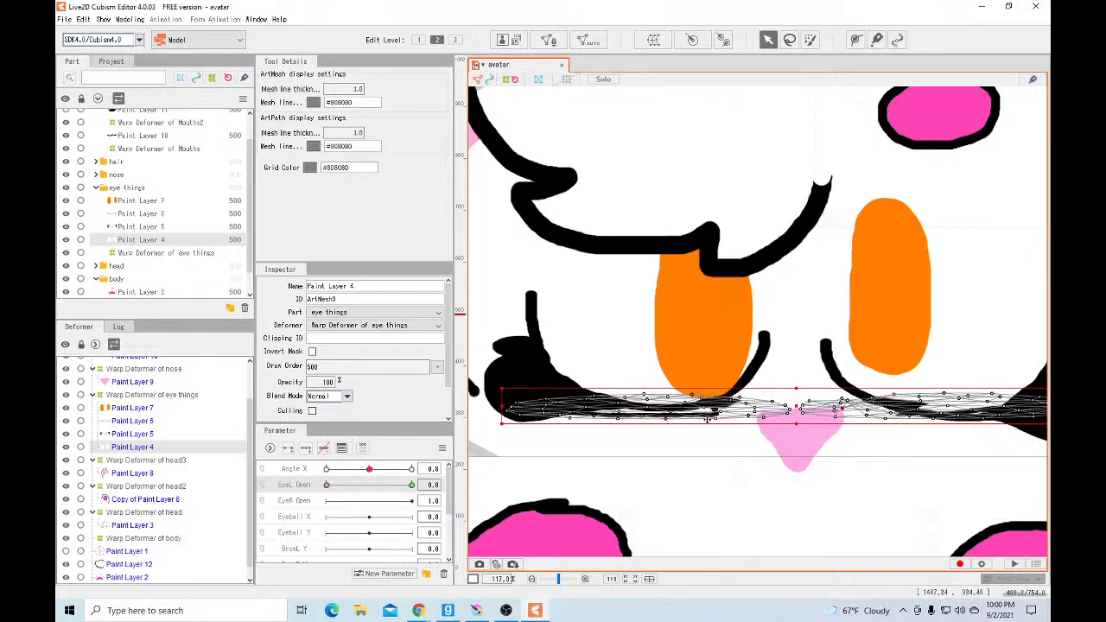
Pull the Paint Layer 4 mesh points just beneath the fringe-side pupil down onto the black lower lash line
scroll(698, 413, "up", 4)
scroll(771, 364, "up", 2)
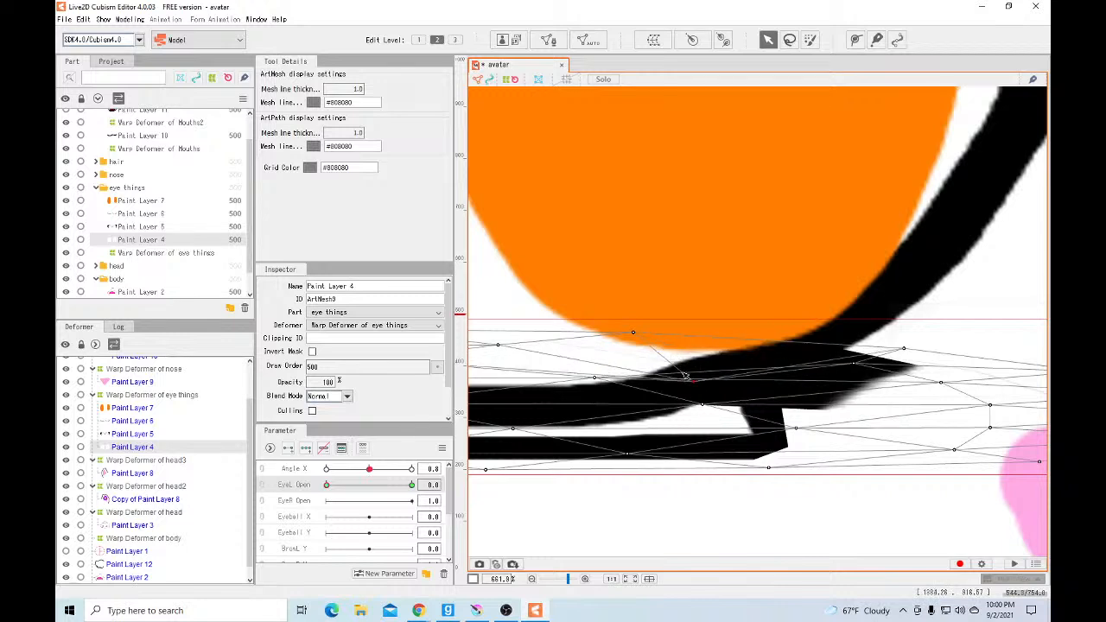
left_click_drag(641, 335, 593, 392)
left_click_drag(503, 348, 497, 405)
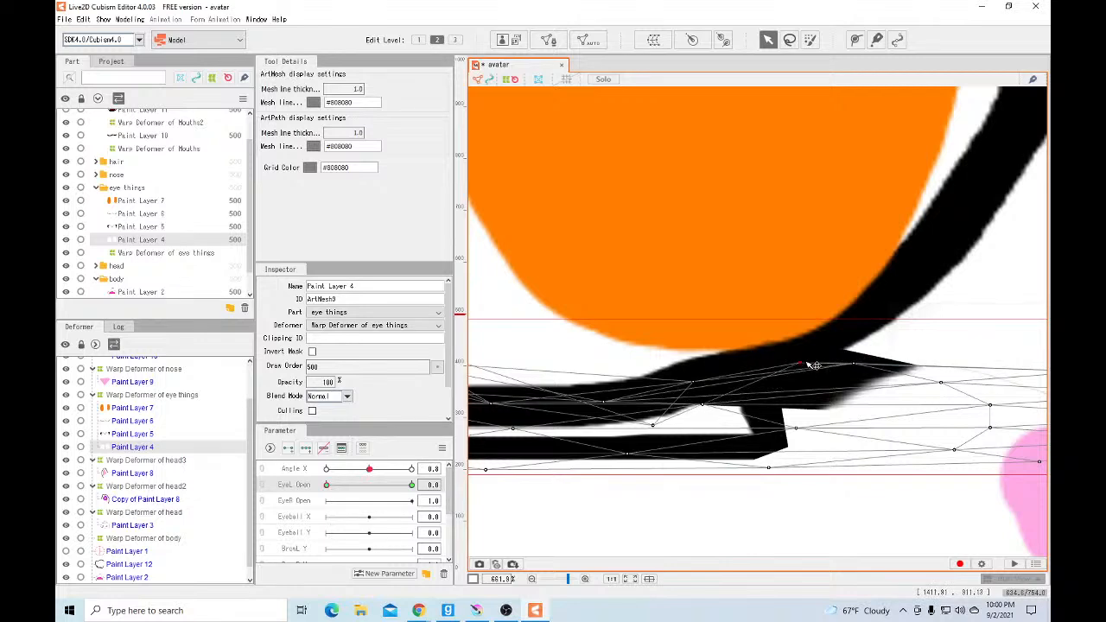
Gather the Paint Layer 4 mesh points between the fringe-side lash tip and the nose onto the lash's inner end
scroll(908, 381, "down", 6)
scroll(909, 381, "up", 3)
left_click_drag(855, 350, 629, 350)
left_click_drag(784, 372, 643, 347)
left_click_drag(786, 388, 643, 347)
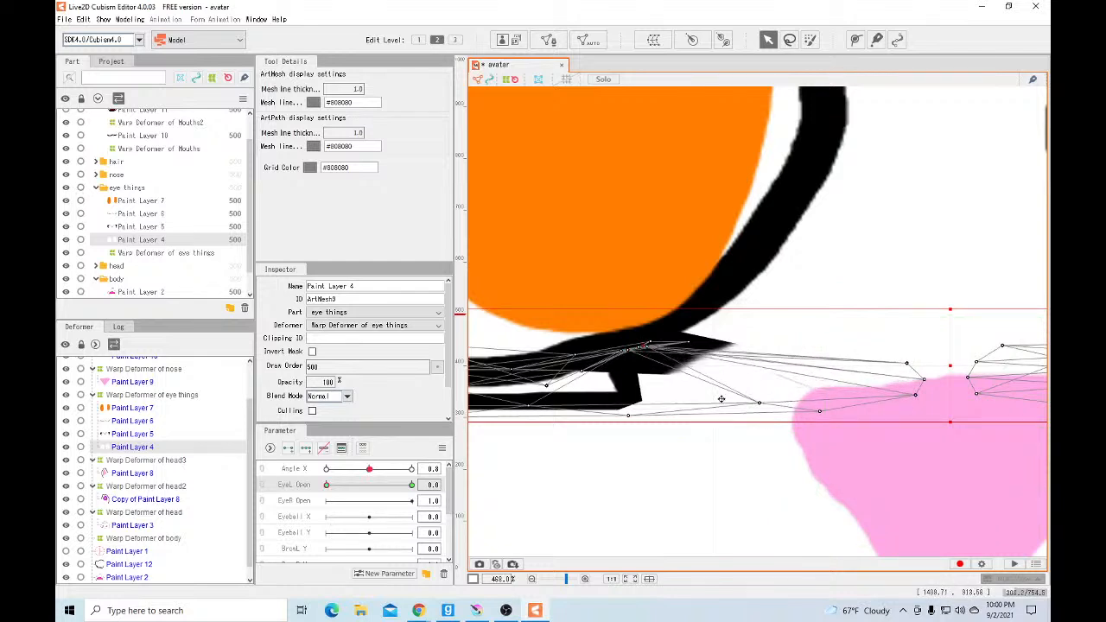
left_click_drag(760, 403, 634, 355)
left_click_drag(819, 411, 640, 350)
Move the remaining fringe-side Paint Layer 4 mesh points above the pink nose onto the lash's inner tip
key("alt+Tab")
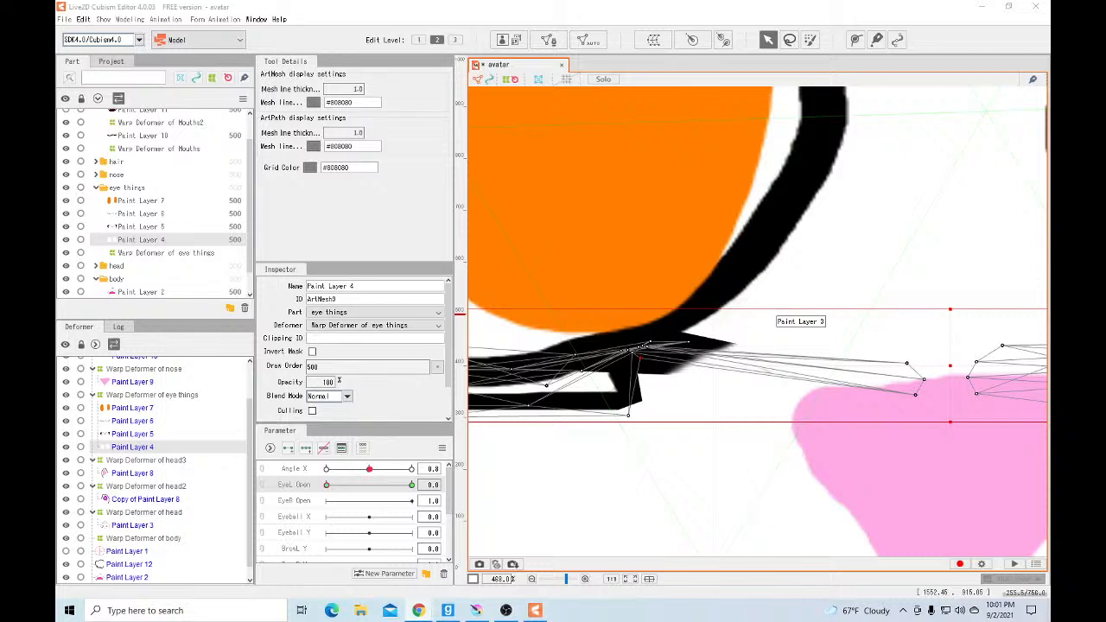
left_click_drag(915, 395, 714, 352)
mouse_move(924, 380)
left_mouse_down()
mouse_move(709, 351)
mouse_move(672, 361)
left_mouse_up()
left_click_drag(906, 364, 647, 357)
scroll(635, 356, "down", 7)
scroll(778, 341, "up", 2)
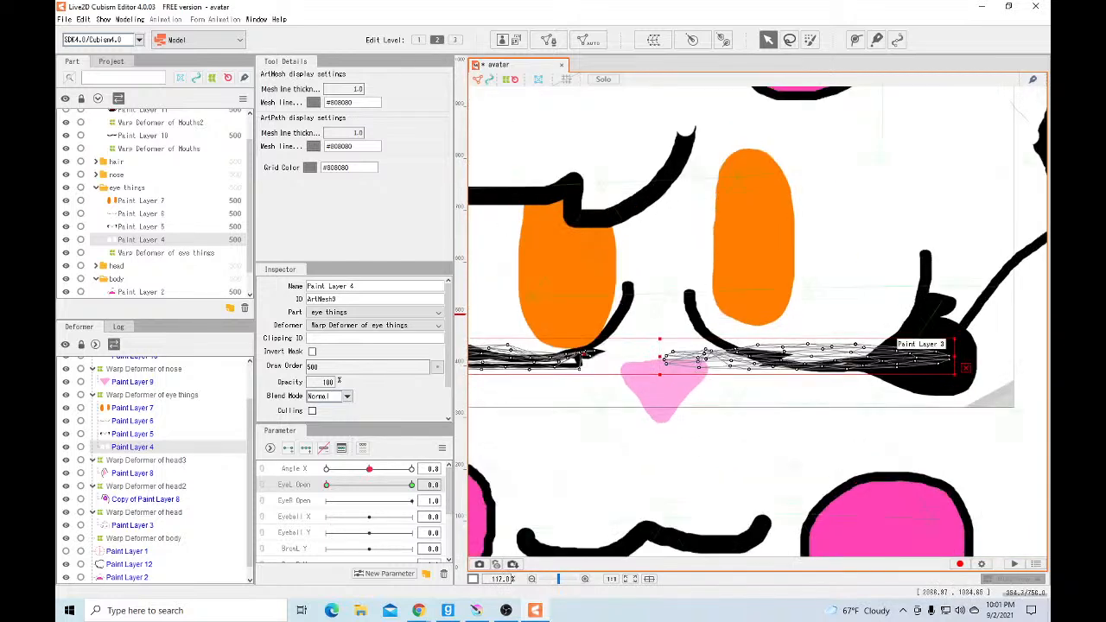
key("alt+Tab")
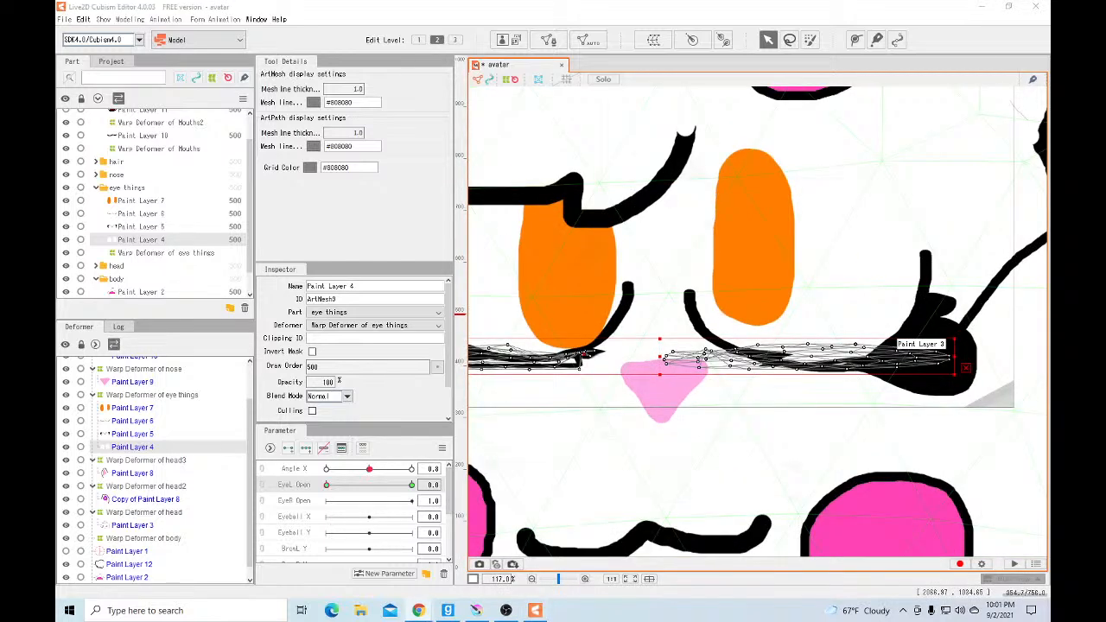